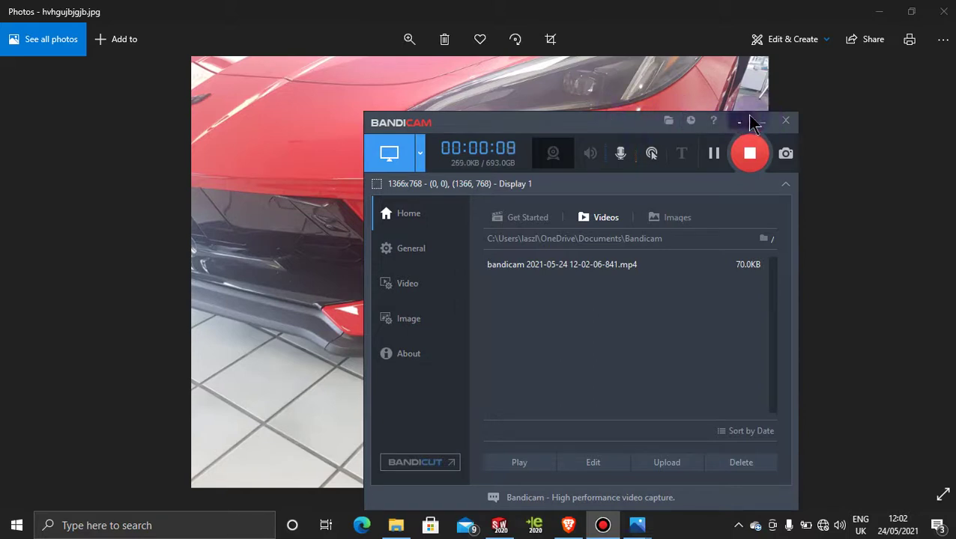
# - Switch to the c8 corvette part in SOLIDWORKS and delete the Mirror21 feature at the end of the feature history
pyautogui.click(760, 122)
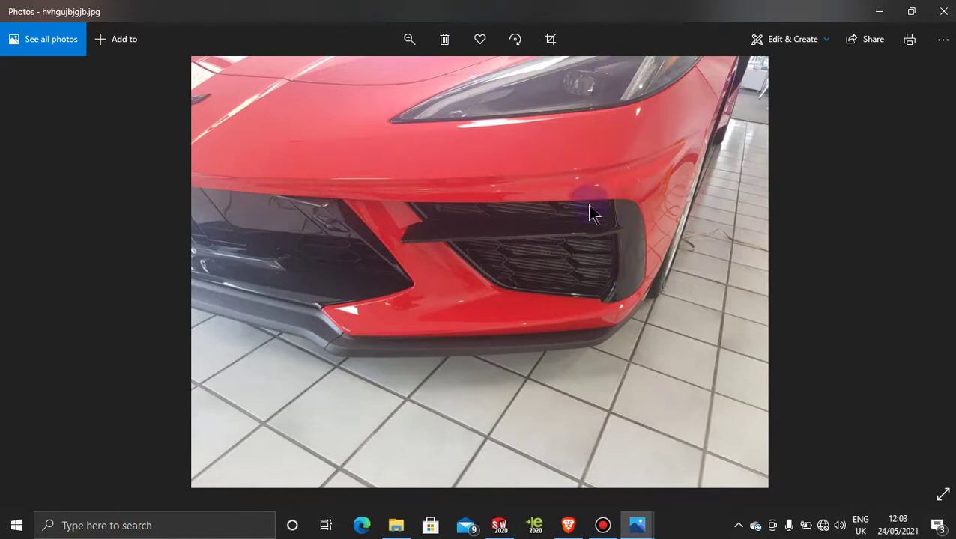
pyautogui.click(877, 12)
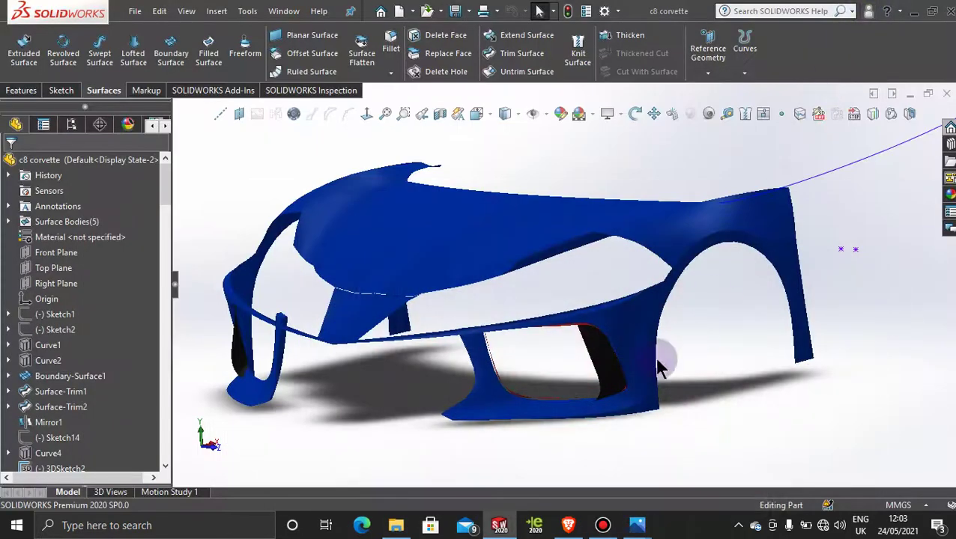
pyautogui.scroll(3, 539, 341)
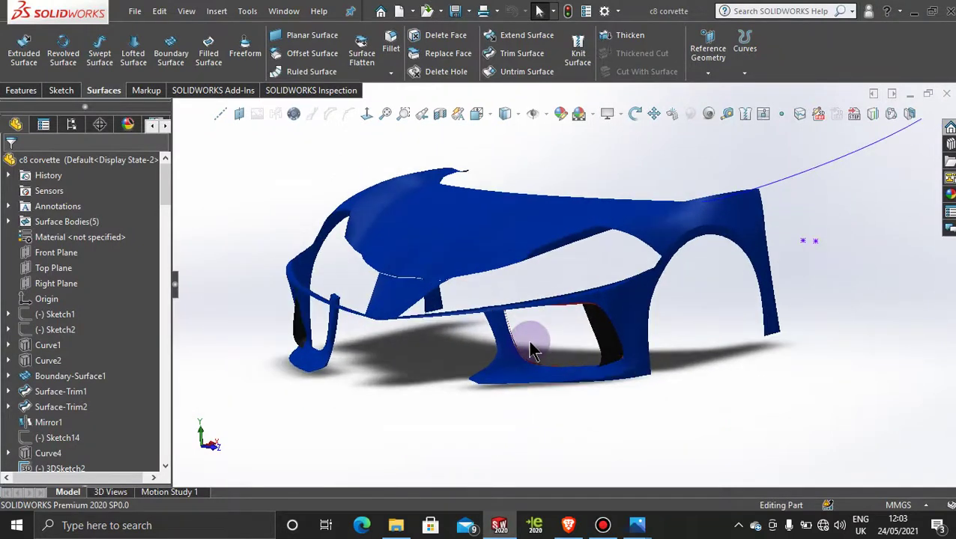
pyautogui.scroll(-2, 529, 351)
pyautogui.scroll(-10, 124, 442)
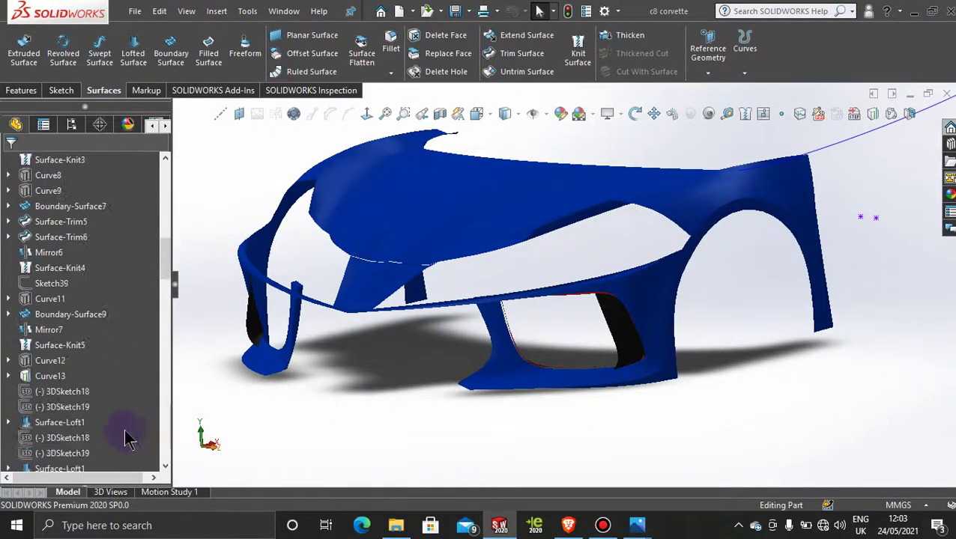
pyautogui.scroll(-15, 125, 438)
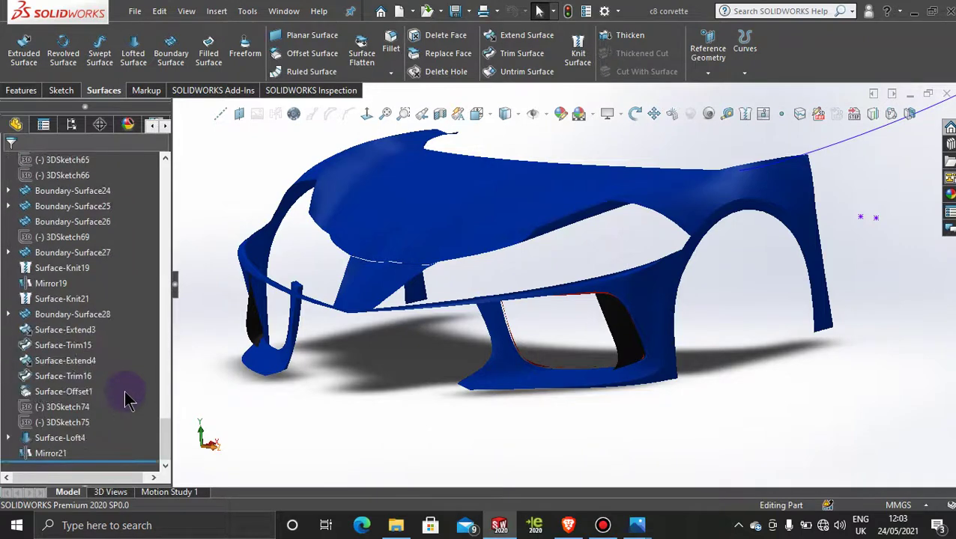
pyautogui.rightClick(47, 454)
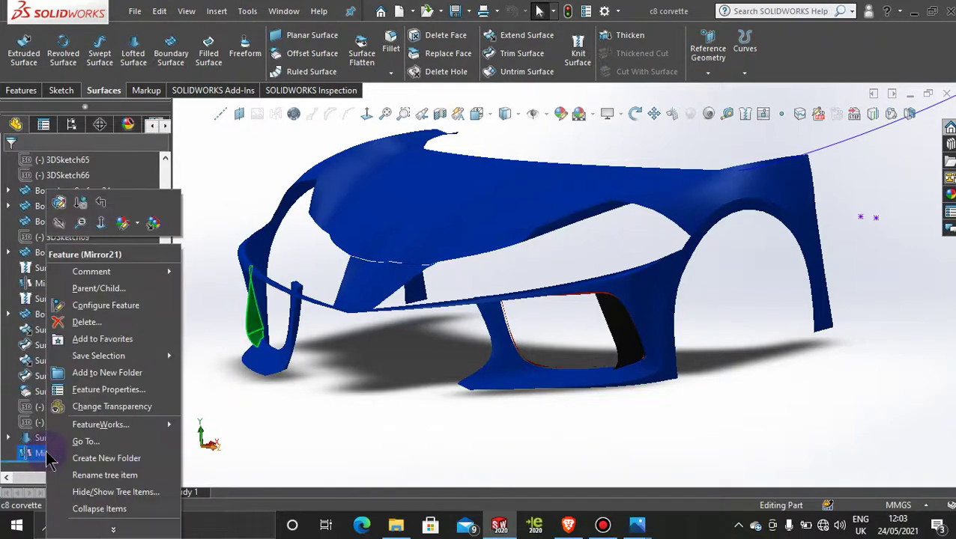
pyautogui.click(86, 321)
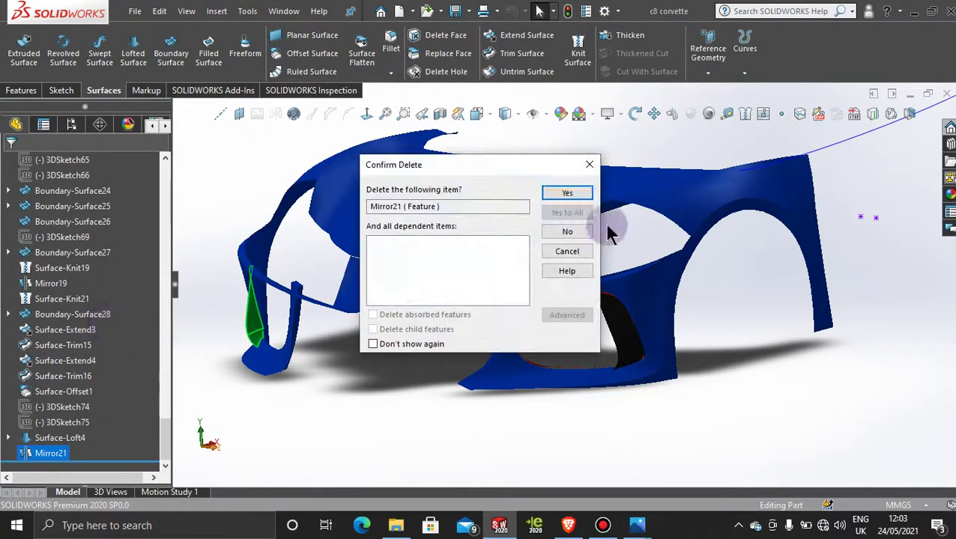
pyautogui.click(567, 194)
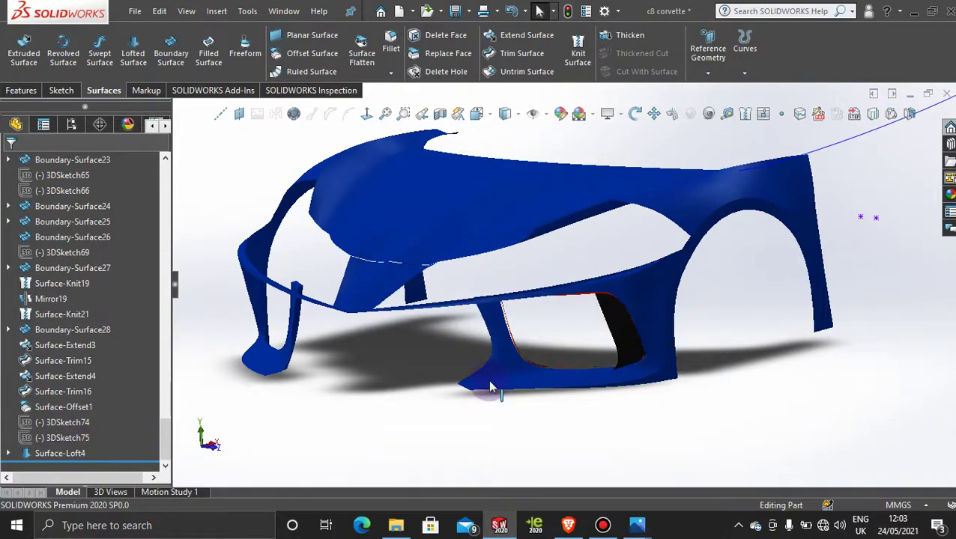
# - Hide the black boundary surface inside the side intake and the main blue bodywork, leaving the red intake frame
pyautogui.click(630, 336)
pyautogui.rightClick(630, 336)
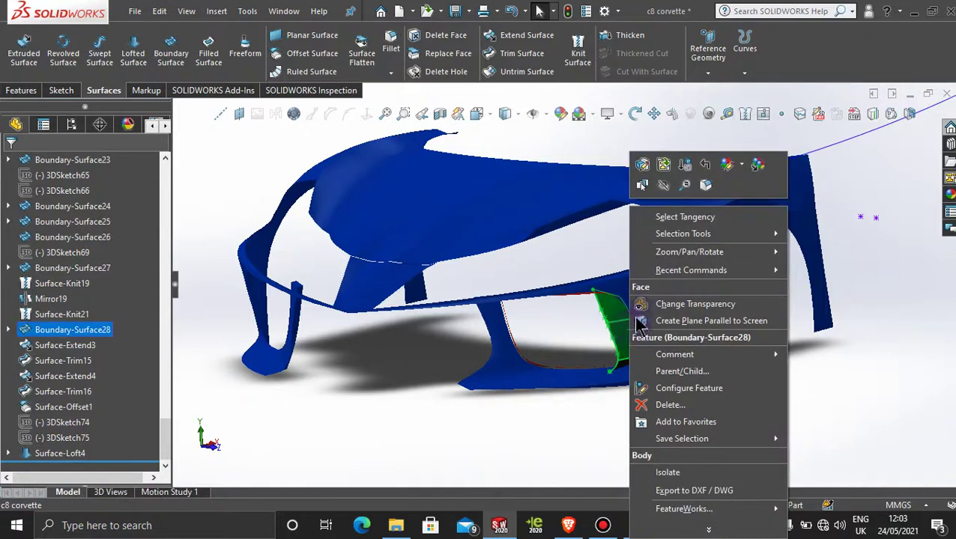
pyautogui.click(667, 187)
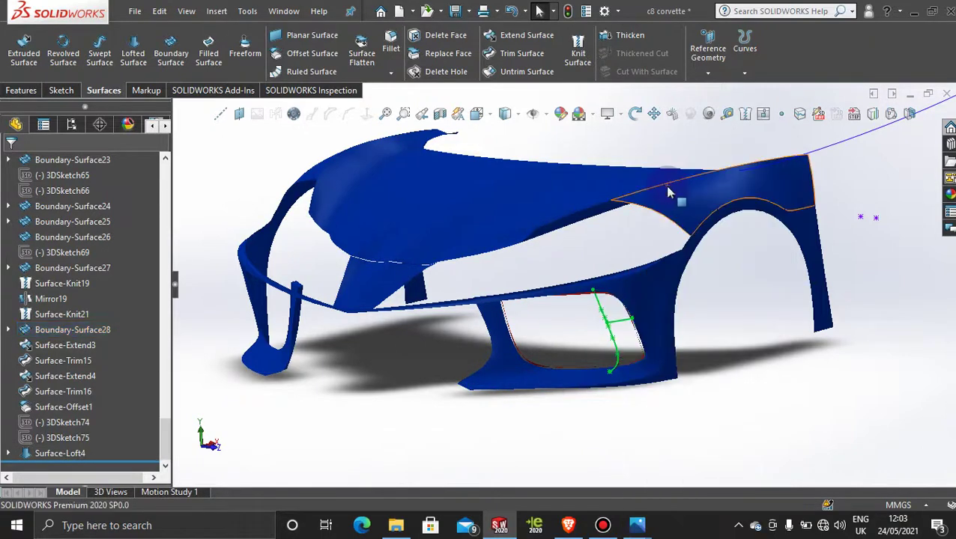
pyautogui.click(730, 322)
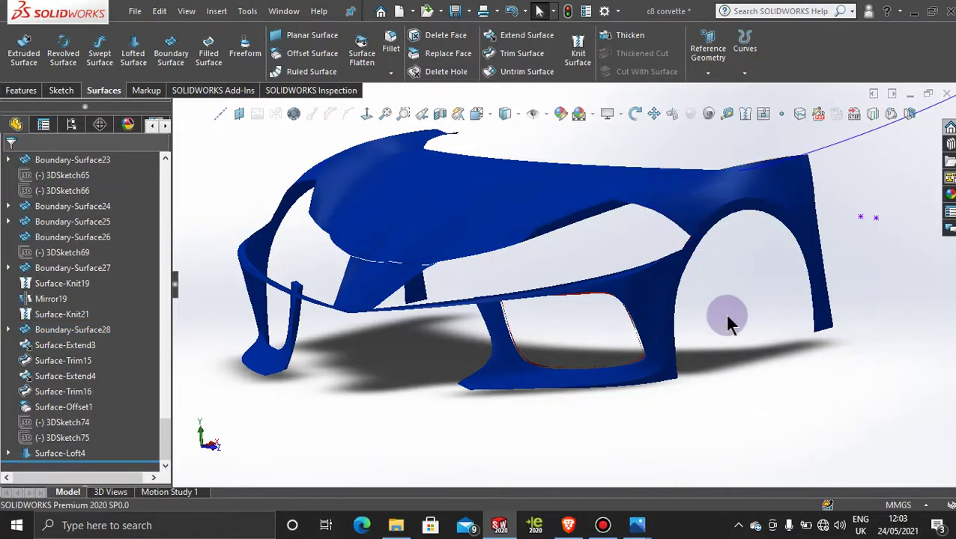
pyautogui.rightClick(692, 201)
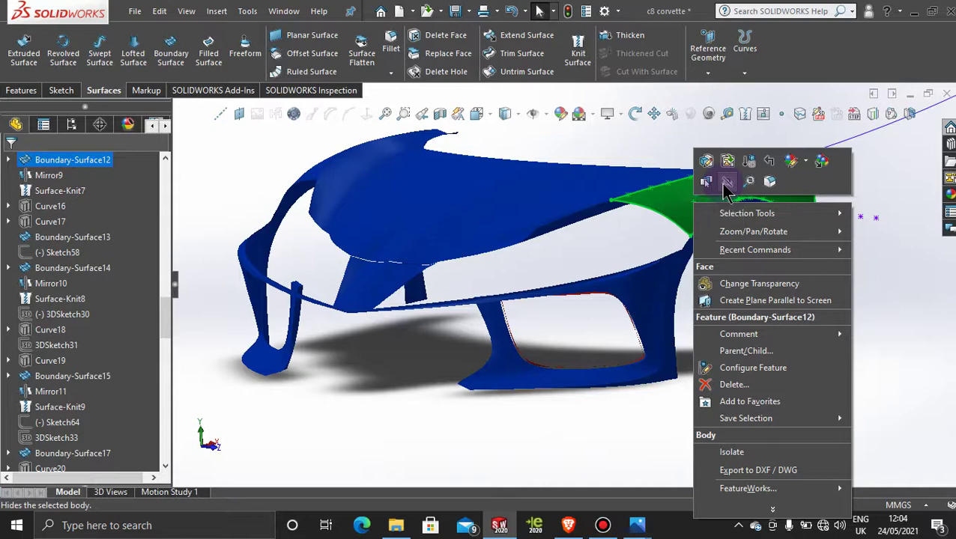
pyautogui.click(726, 188)
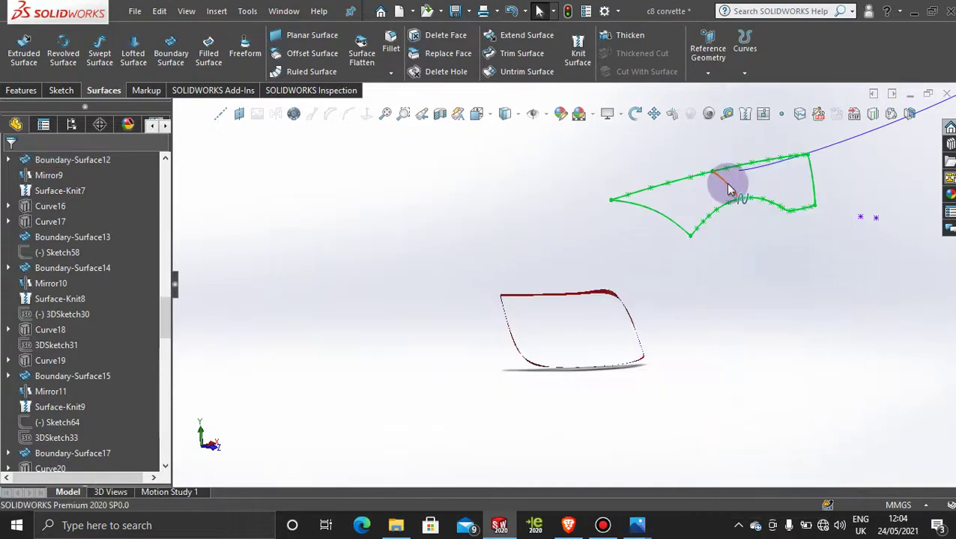
pyautogui.click(719, 320)
# - Examine the isolated intake frame and the side grille in the red front-bumper reference photo
pyautogui.moveTo(719, 320); pyautogui.dragTo(609, 264, button='middle')
pyautogui.scroll(-4, 592, 270)
pyautogui.scroll(6, 610, 263)
pyautogui.scroll(-3, 588, 202)
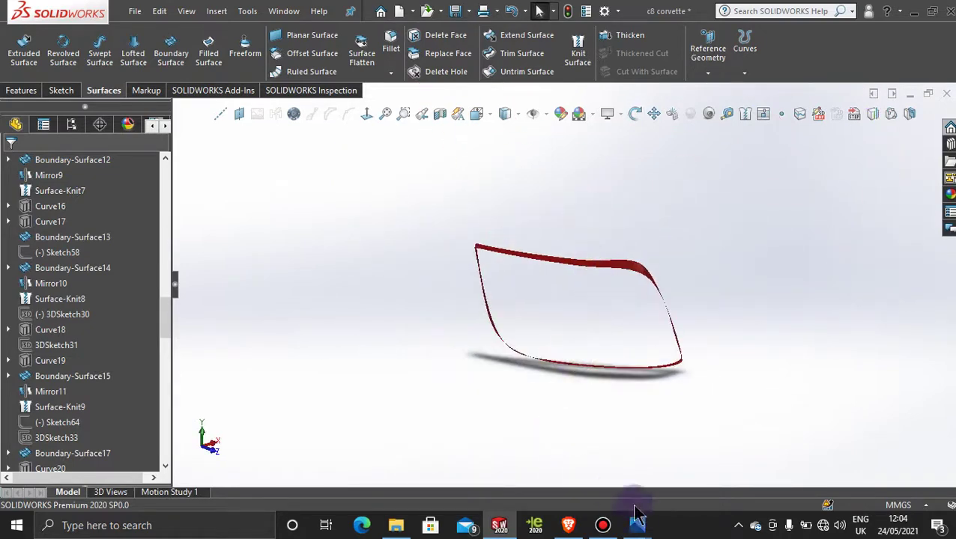
pyautogui.moveTo(638, 524)
pyautogui.click(561, 432)
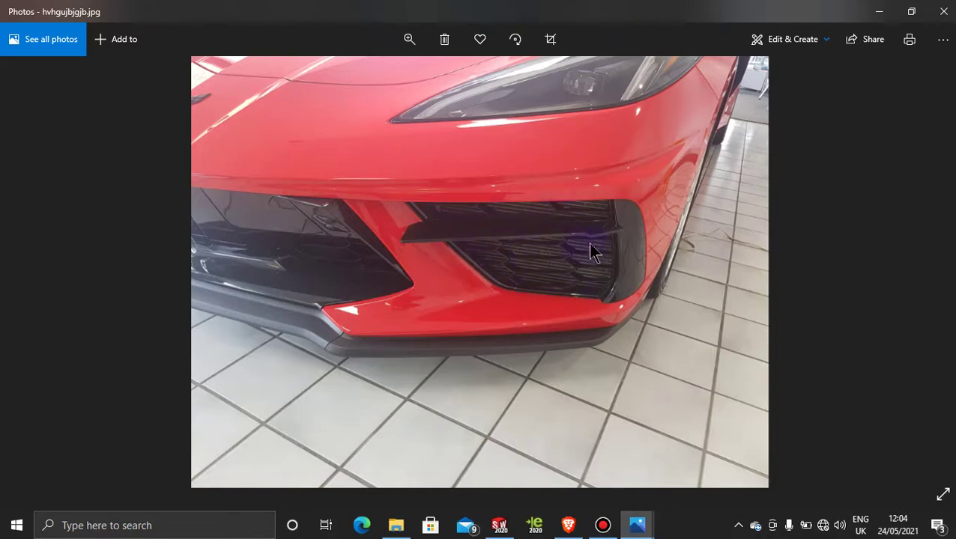
pyautogui.click(876, 13)
# - Start a 3D sketch and draw a centerline about 38 mm long between the frame's upper and lower edges, near its pointed end
pyautogui.moveTo(596, 277); pyautogui.dragTo(604, 235, button='middle')
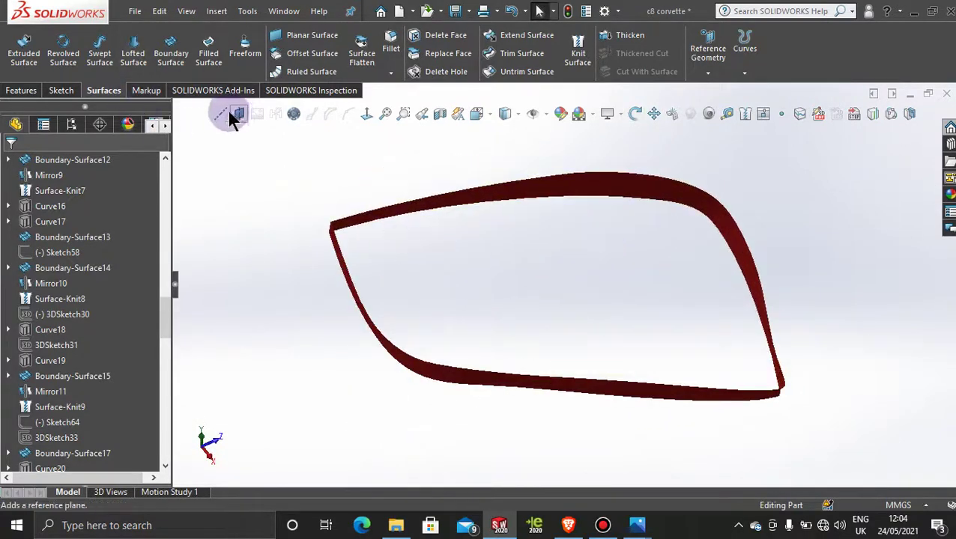
pyautogui.click(61, 90)
pyautogui.click(19, 72)
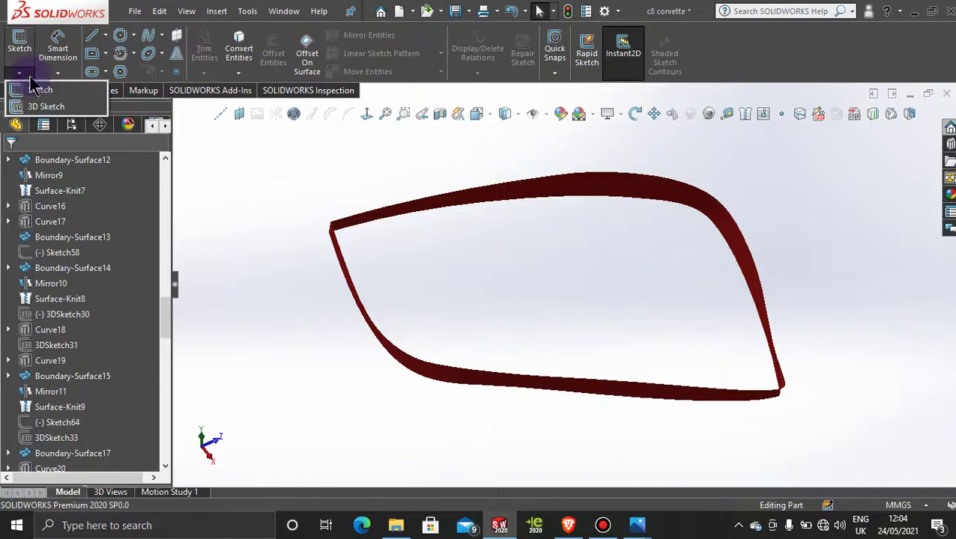
pyautogui.click(44, 106)
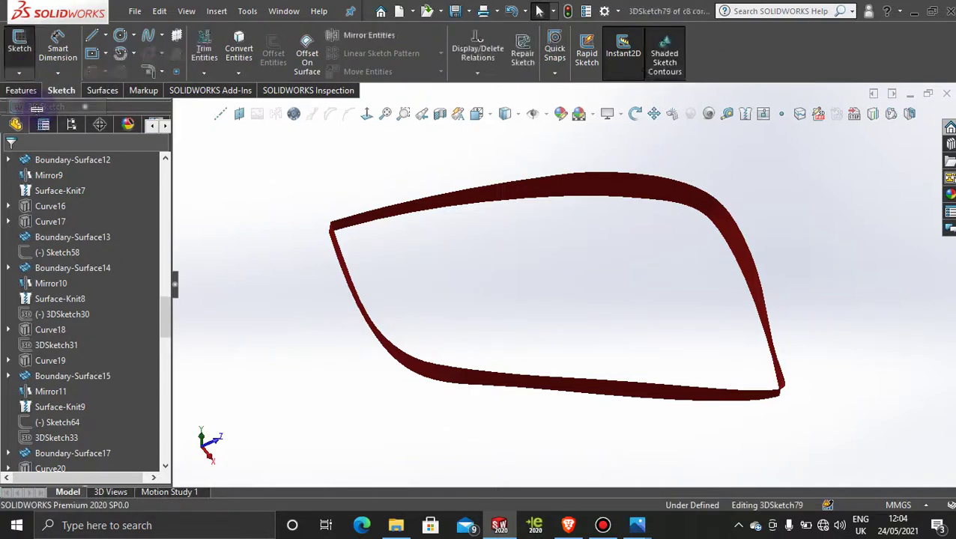
pyautogui.click(105, 35)
pyautogui.click(135, 73)
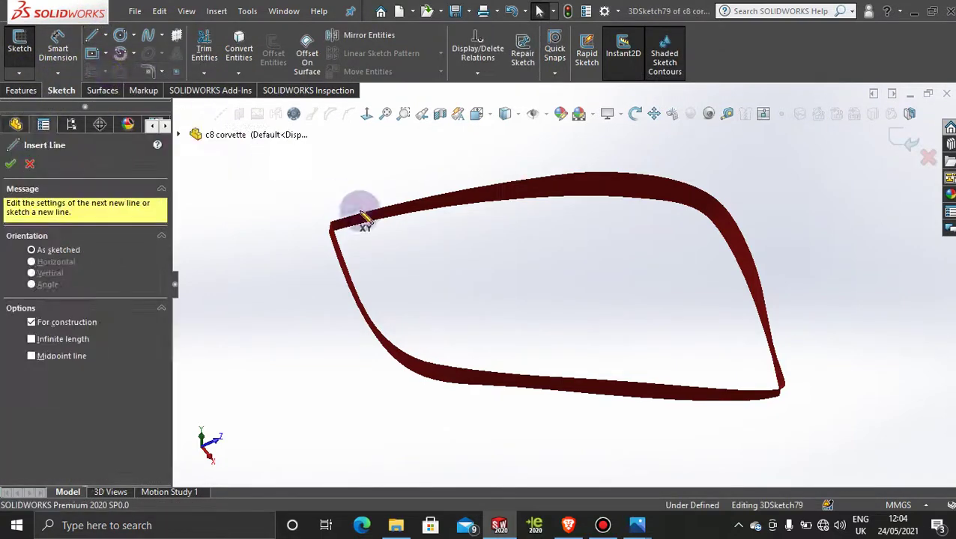
pyautogui.click(430, 199)
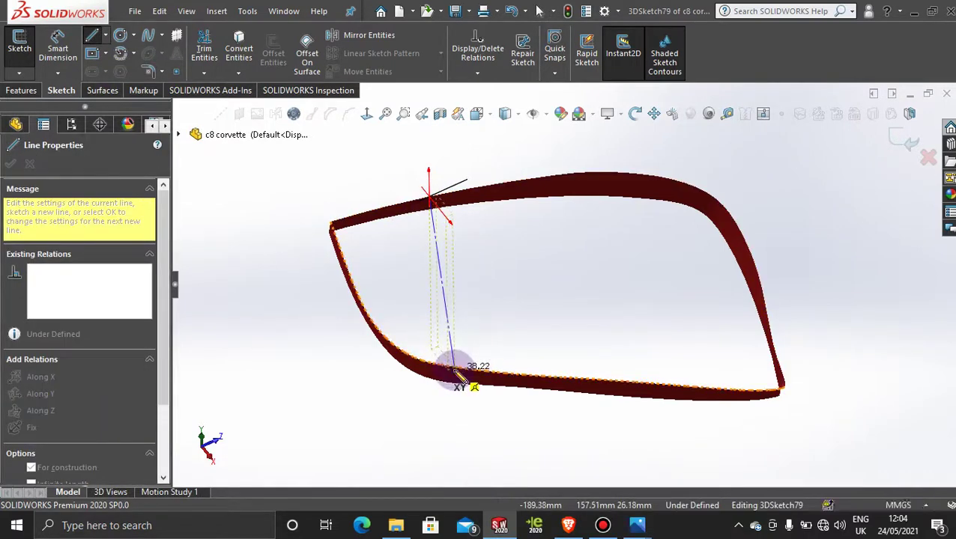
pyautogui.click(454, 372)
pyautogui.press('Escape')
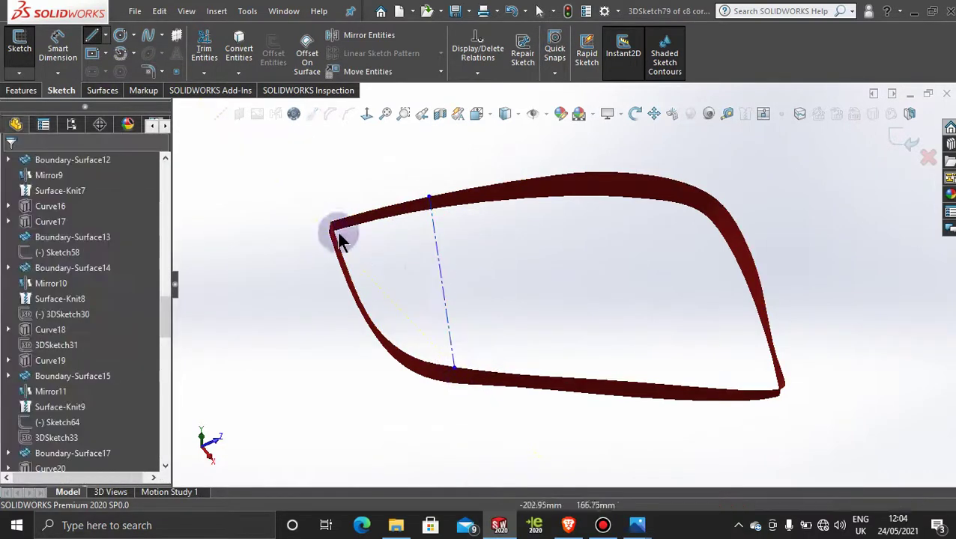
# - Draw a second centerline across the intake frame, from the upper edge to the lower edge near its rounded end
pyautogui.click(105, 35)
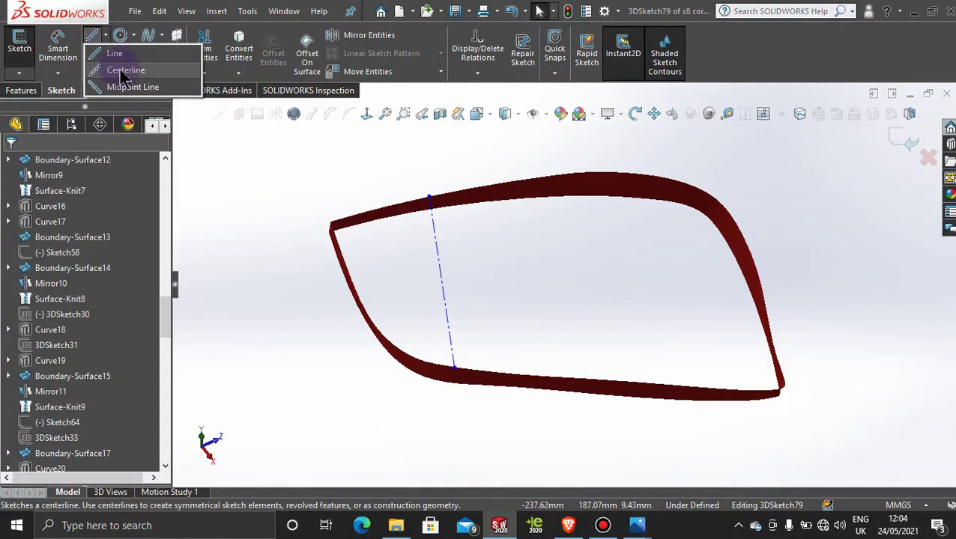
pyautogui.click(122, 71)
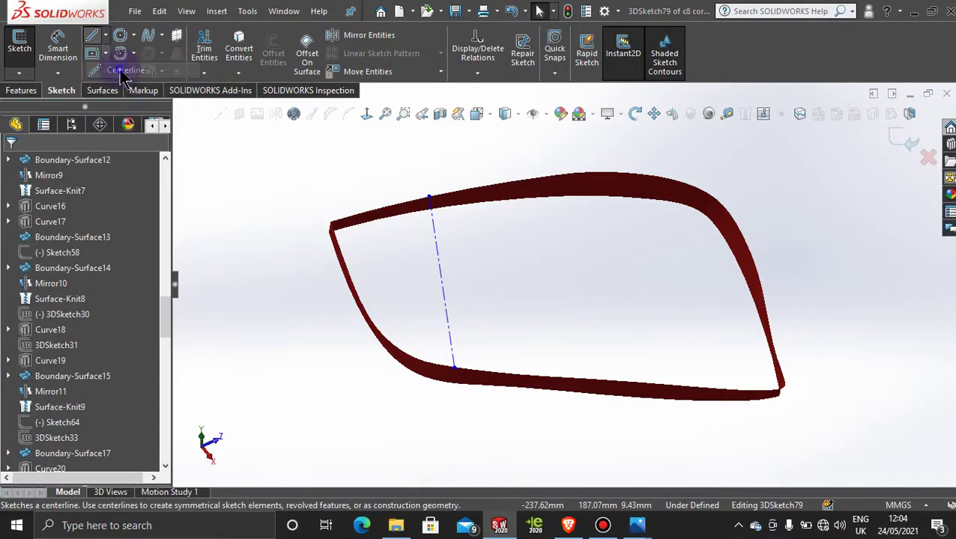
pyautogui.click(623, 175)
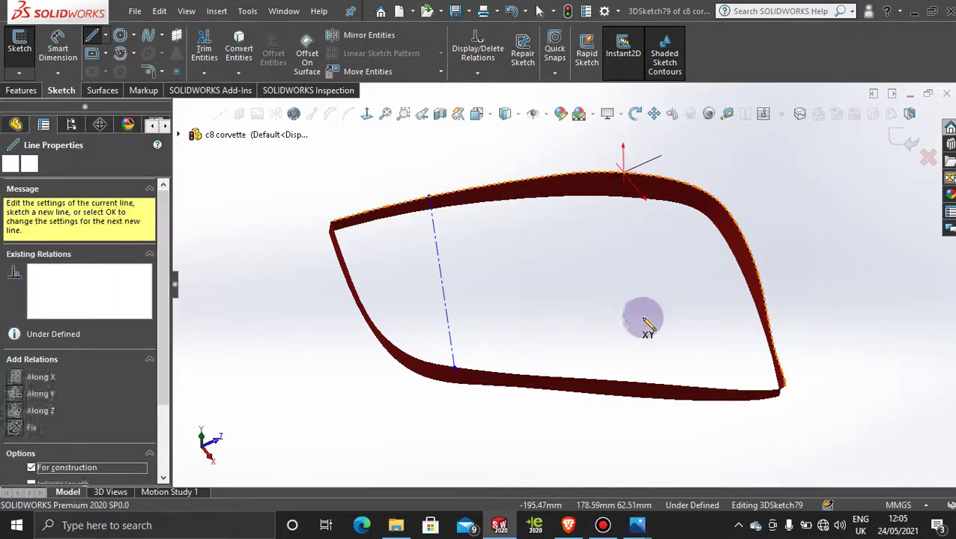
pyautogui.click(653, 385)
pyautogui.doubleClick(651, 404)
pyautogui.press('Escape')
# - Bring up the red front-bumper reference photo as a small floating window beside the intake frame sketch
pyautogui.scroll(4, 651, 405)
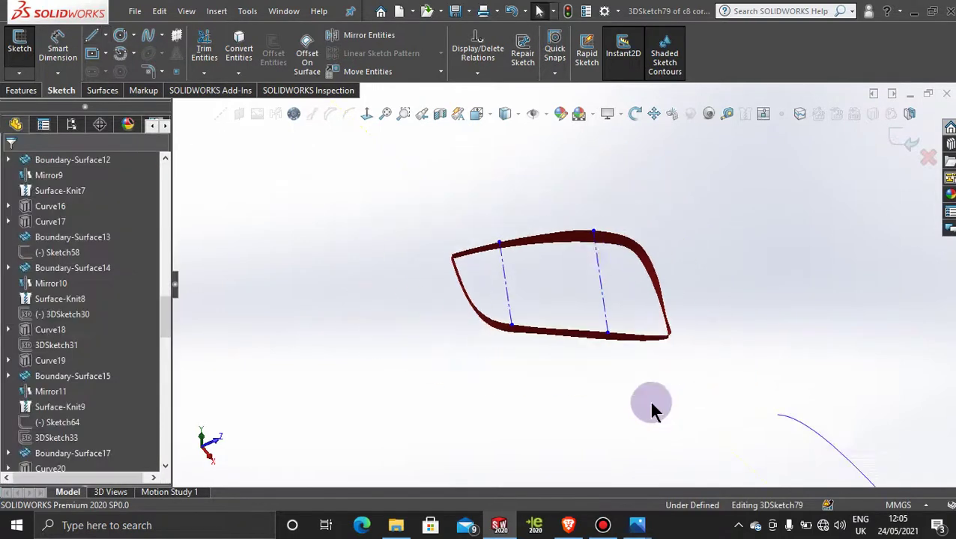
pyautogui.moveTo(562, 249)
pyautogui.mouseDown(button='middle')
pyautogui.moveTo(578, 312)
pyautogui.moveTo(569, 274)
pyautogui.moveTo(596, 314)
pyautogui.moveTo(583, 280)
pyautogui.moveTo(585, 290)
pyautogui.moveTo(569, 284)
pyautogui.moveTo(571, 292)
pyautogui.moveTo(471, 318)
pyautogui.moveTo(466, 308)
pyautogui.mouseUp(button='middle')
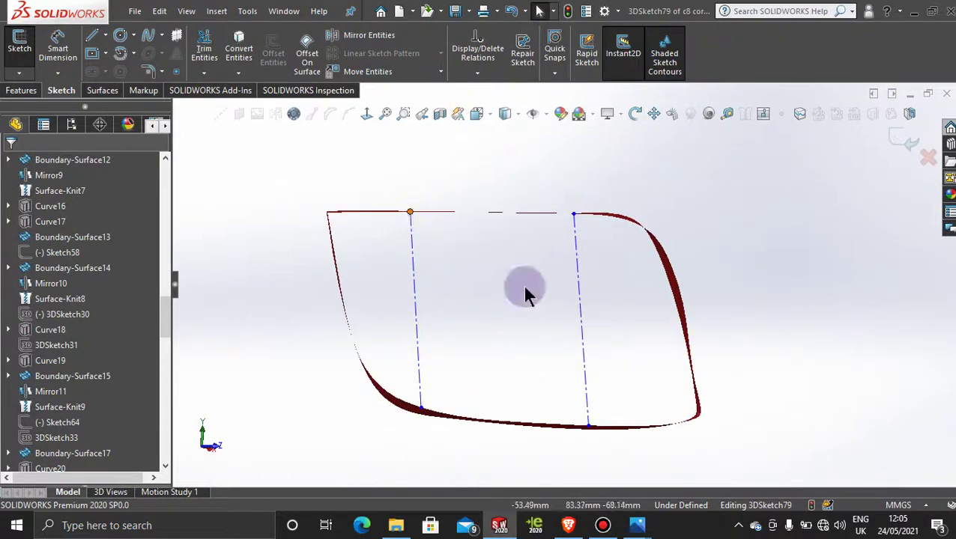
pyautogui.moveTo(637, 528)
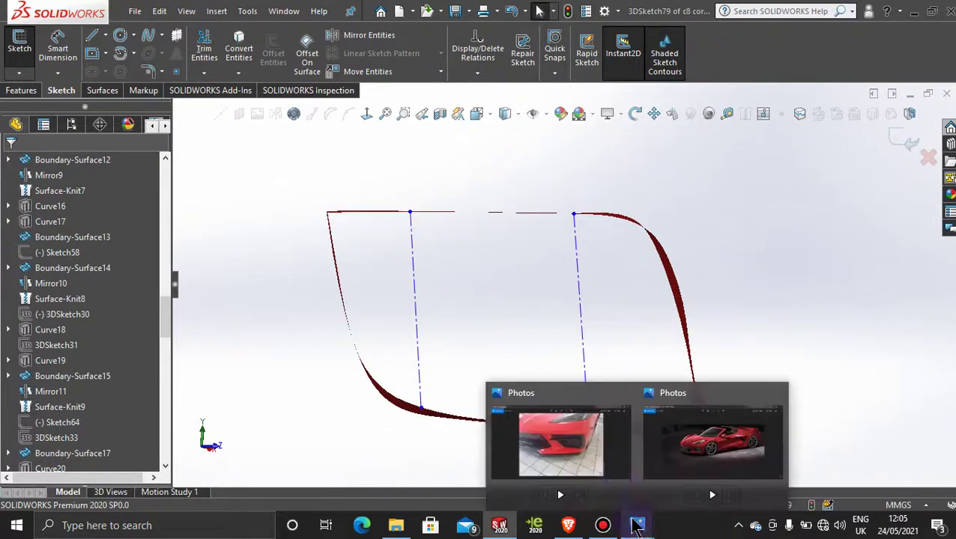
pyautogui.click(591, 449)
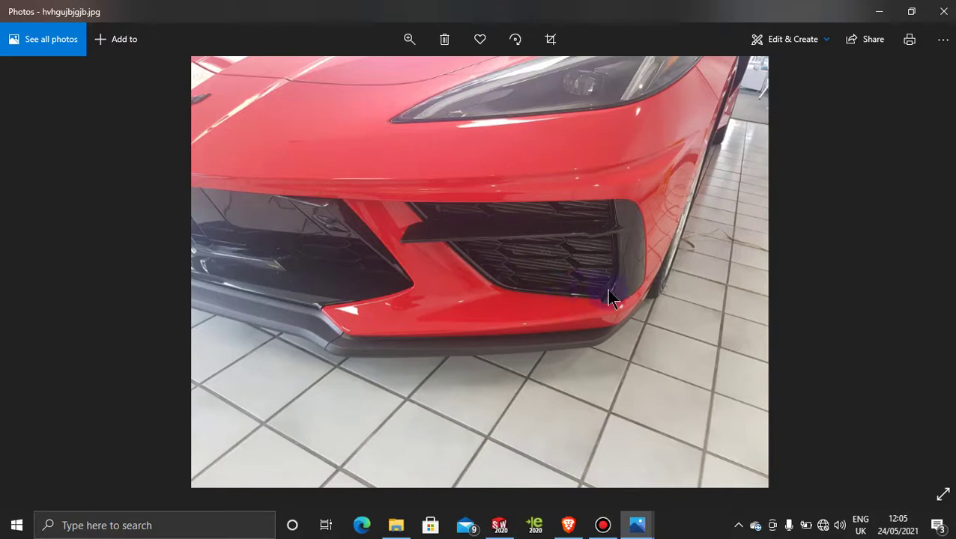
pyautogui.click(879, 12)
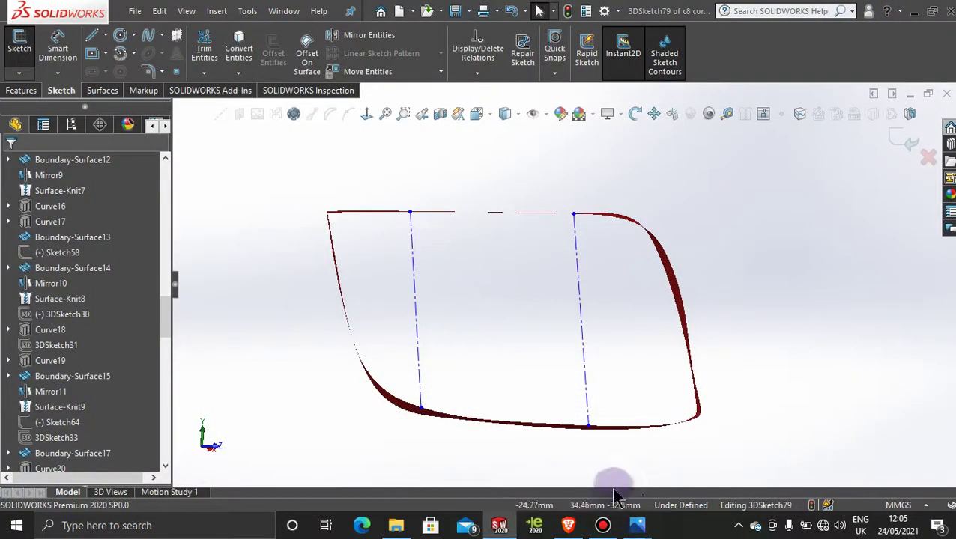
pyautogui.moveTo(631, 530)
pyautogui.click(563, 445)
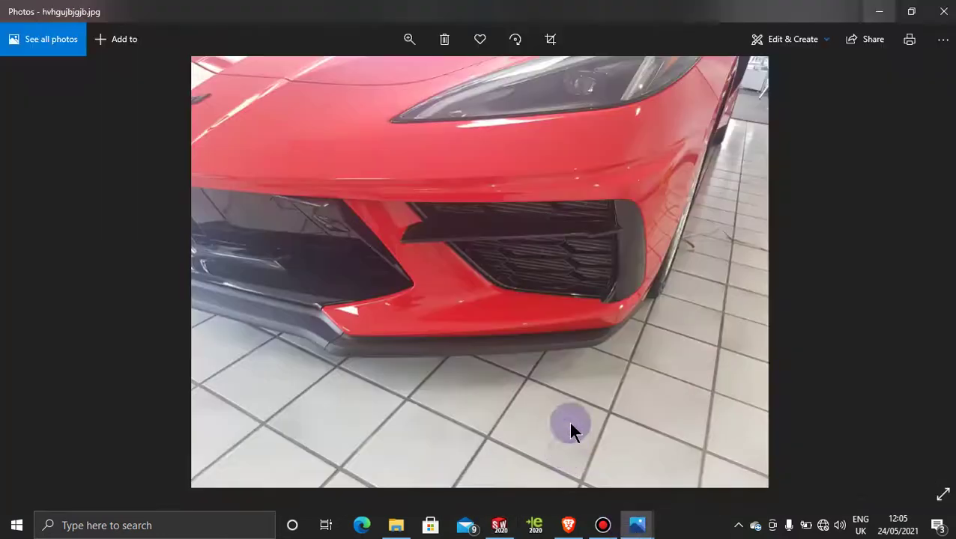
pyautogui.moveTo(704, 6); pyautogui.dragTo(603, 116)
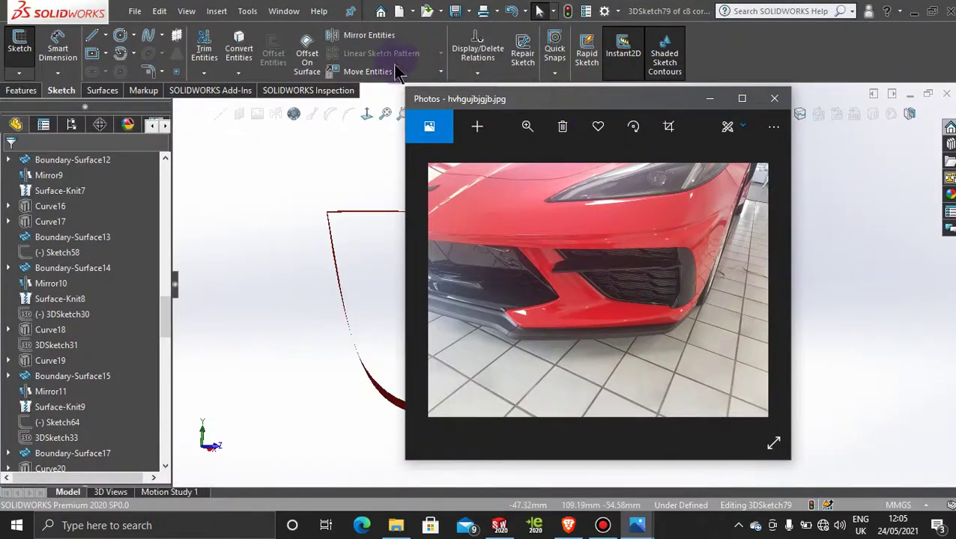
pyautogui.moveTo(405, 91); pyautogui.dragTo(593, 180)
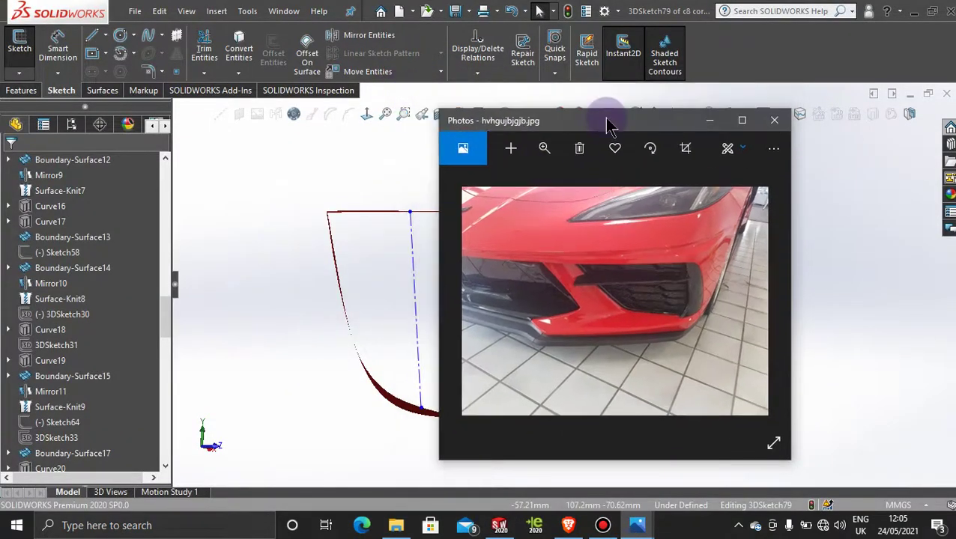
pyautogui.moveTo(608, 126); pyautogui.dragTo(125, 28)
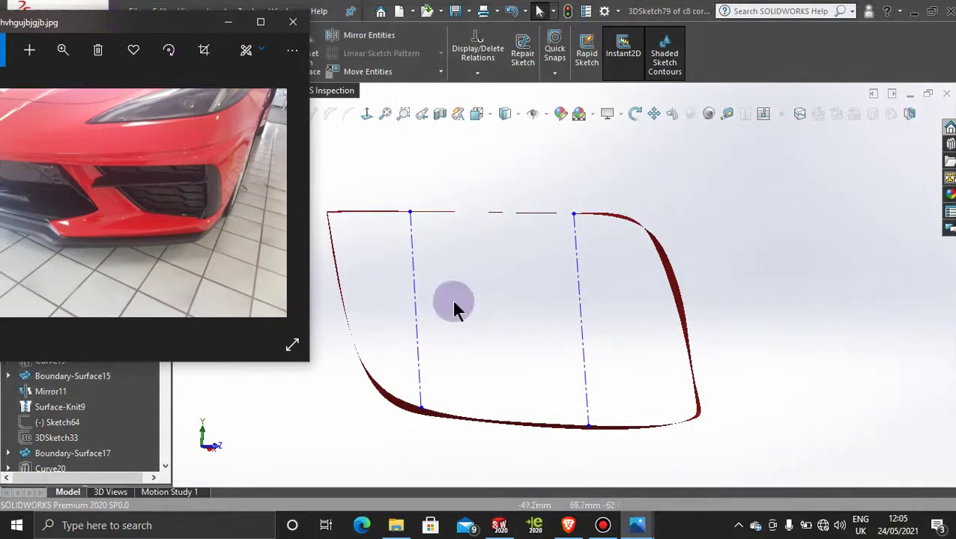
# - Move the first centerline's upper endpoint slightly along the frame's upper edge so the line stands upright in this view
pyautogui.scroll(2, 453, 303)
pyautogui.scroll(-2, 454, 302)
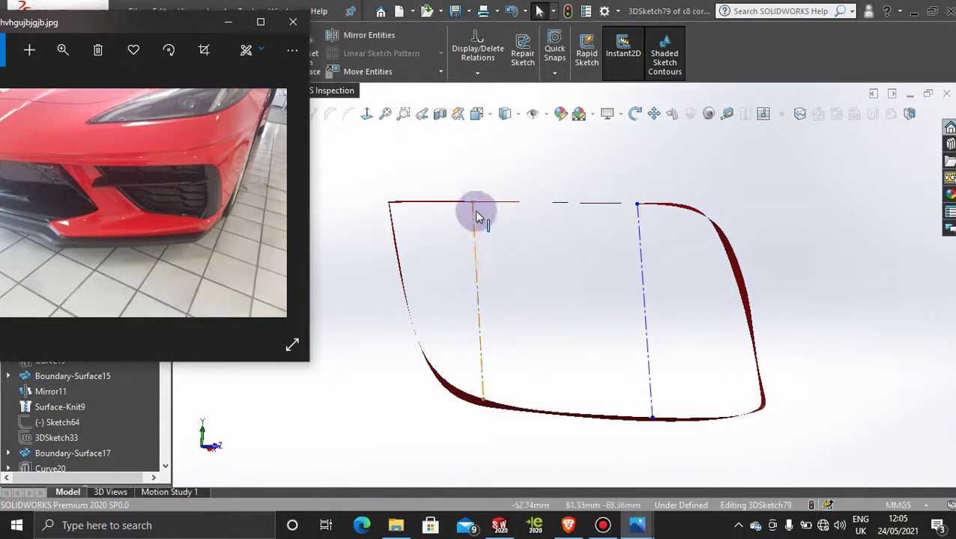
pyautogui.moveTo(473, 202)
pyautogui.mouseDown()
pyautogui.moveTo(495, 204)
pyautogui.moveTo(484, 209)
pyautogui.mouseUp()
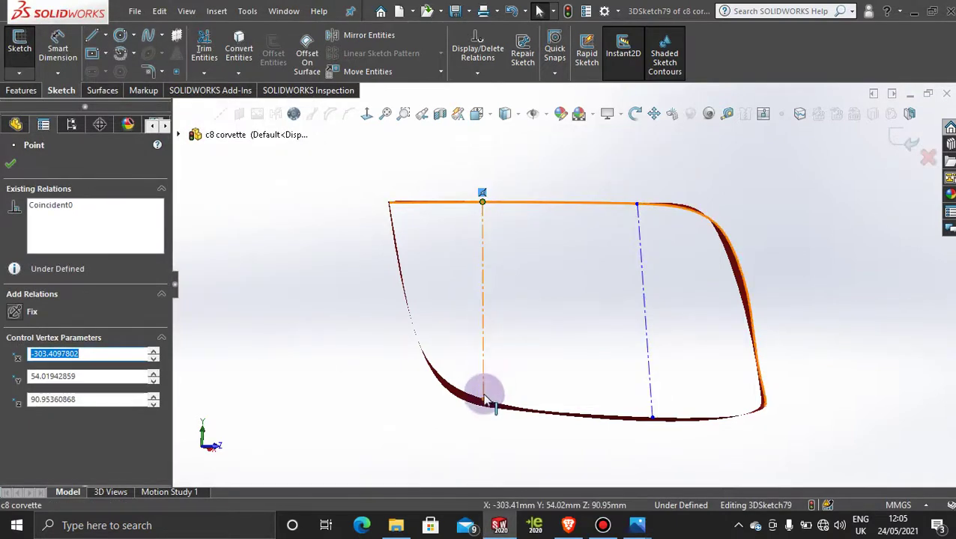
# - Move the first centerline's lower endpoint slightly along the frame's lower edge toward the rounded end, so the line slants
pyautogui.click(488, 401)
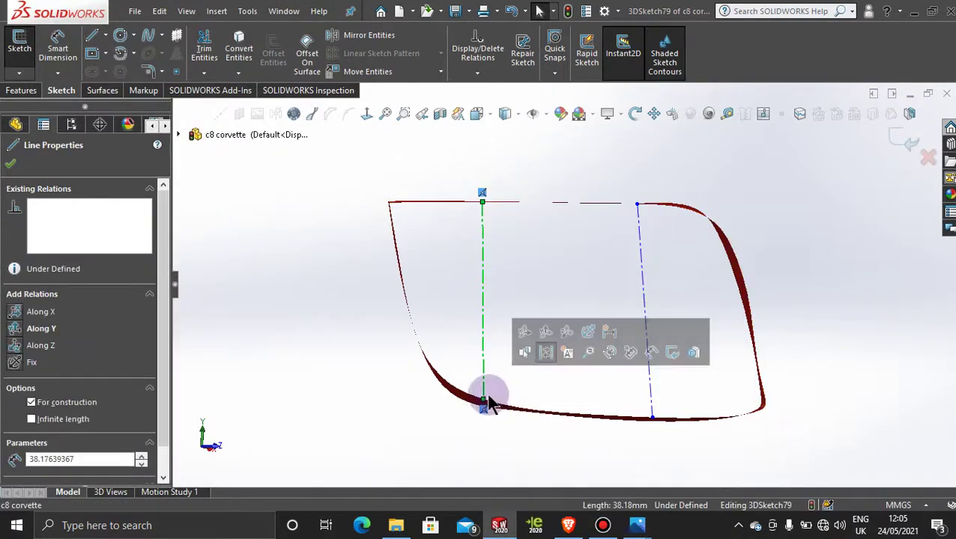
pyautogui.moveTo(484, 401)
pyautogui.mouseDown()
pyautogui.moveTo(513, 407)
pyautogui.moveTo(493, 403)
pyautogui.mouseUp()
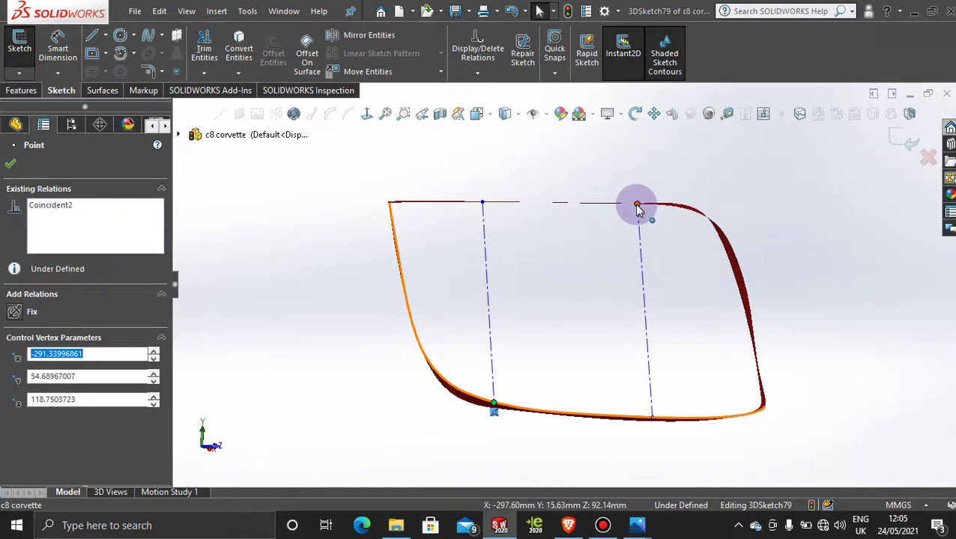
# - Slant the second centerline more, moving its upper end toward the pointed end and its lower end toward the rounded end, checking the bumper photo
pyautogui.moveTo(621, 210); pyautogui.dragTo(657, 219)
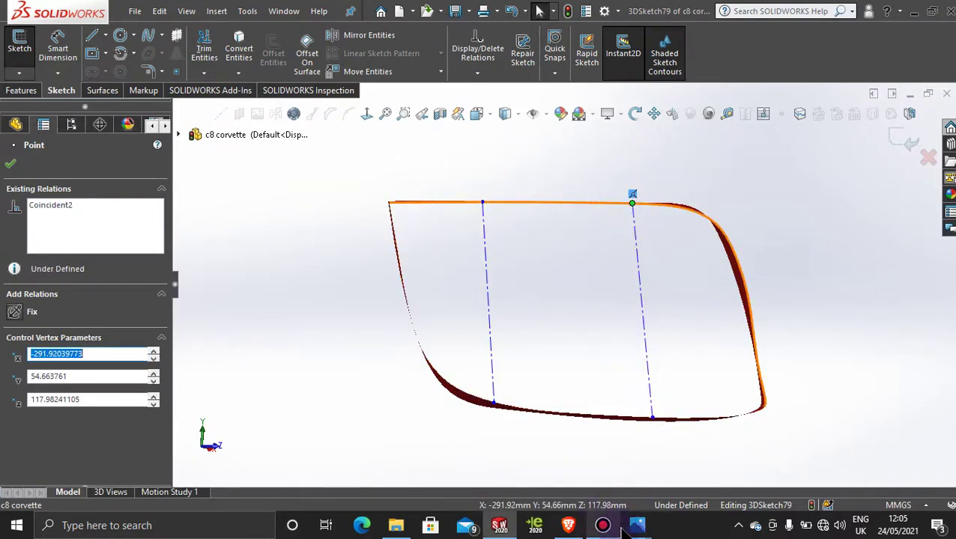
pyautogui.moveTo(633, 526)
pyautogui.click(586, 449)
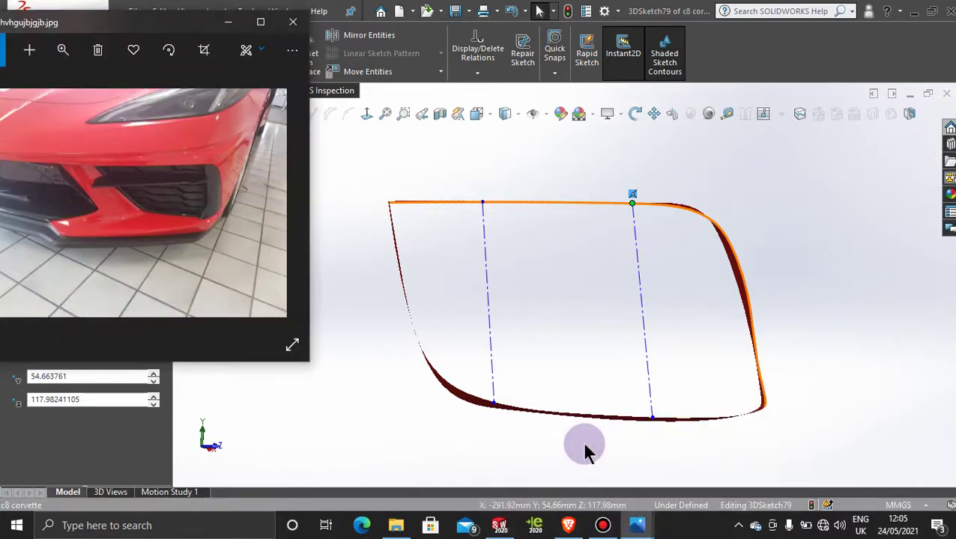
pyautogui.click(632, 204)
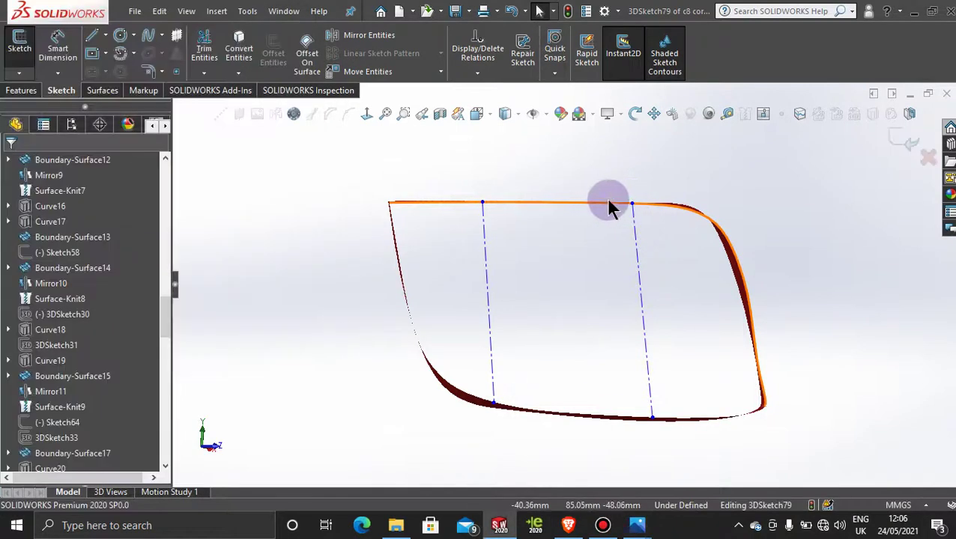
pyautogui.moveTo(633, 210)
pyautogui.mouseDown()
pyautogui.moveTo(616, 208)
pyautogui.moveTo(642, 216)
pyautogui.mouseUp()
pyautogui.moveTo(636, 525)
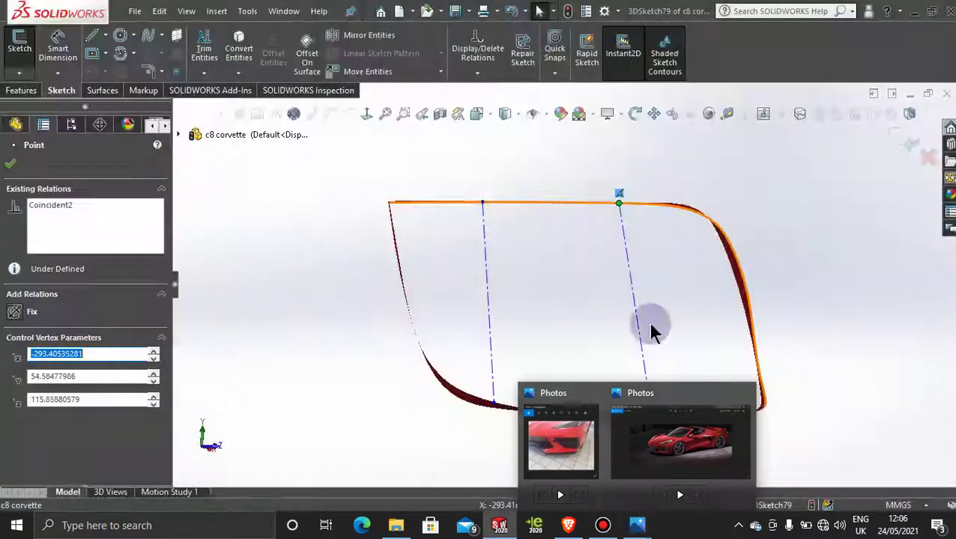
pyautogui.click(715, 185)
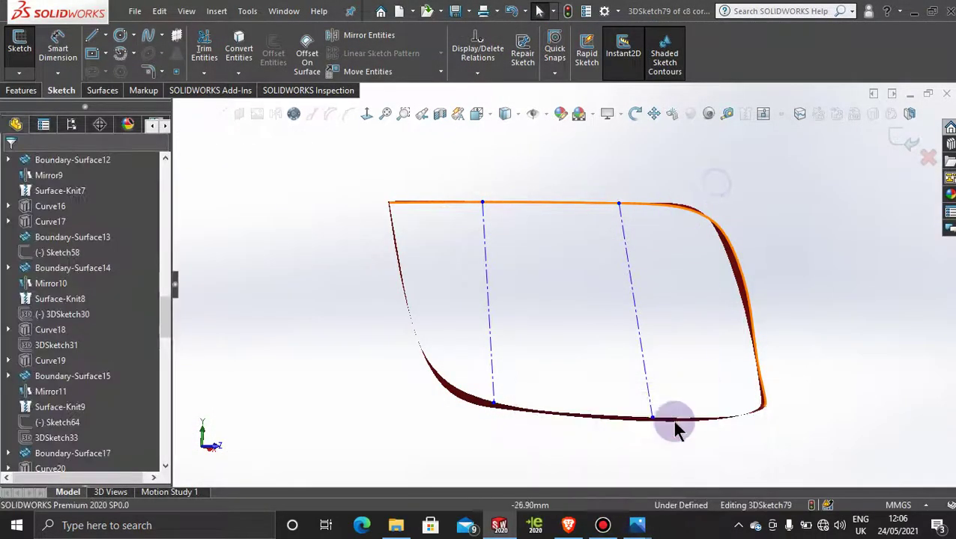
pyautogui.moveTo(652, 420); pyautogui.dragTo(666, 419)
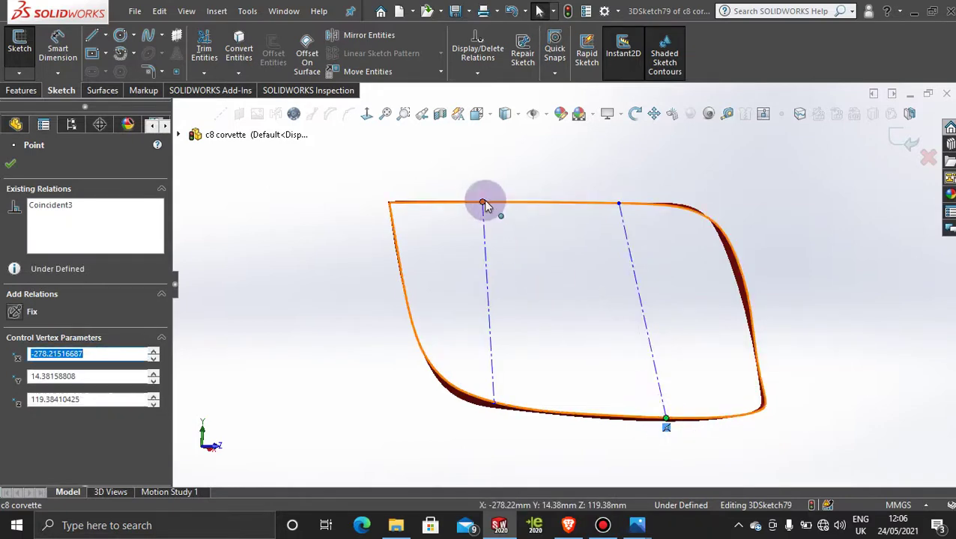
# - Shift both ends of the first centerline slightly toward the rounded end and nudge the second centerline's lower endpoint
pyautogui.moveTo(500, 207)
pyautogui.mouseDown()
pyautogui.moveTo(510, 209)
pyautogui.moveTo(490, 206)
pyautogui.mouseUp()
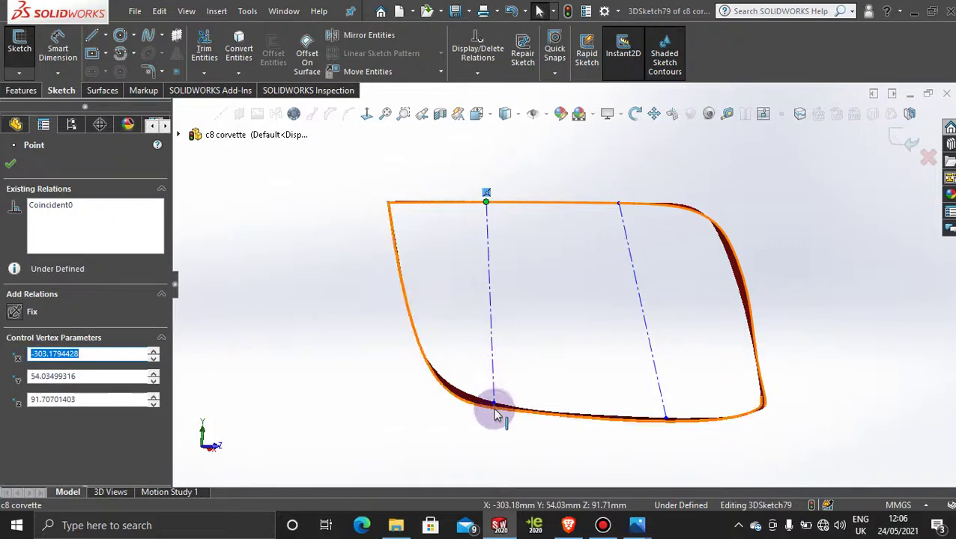
pyautogui.moveTo(495, 410); pyautogui.dragTo(517, 408)
pyautogui.scroll(5, 581, 291)
pyautogui.moveTo(575, 289); pyautogui.dragTo(561, 358, button='middle')
pyautogui.moveTo(480, 429); pyautogui.dragTo(546, 442, button='middle')
pyautogui.scroll(-5, 586, 380)
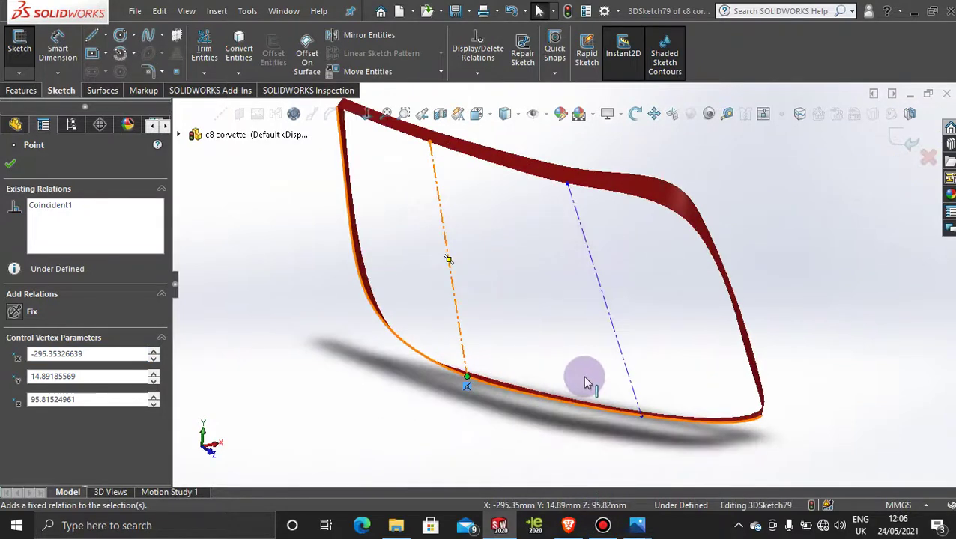
pyautogui.moveTo(641, 412)
pyautogui.mouseDown()
pyautogui.moveTo(620, 405)
pyautogui.moveTo(641, 421)
pyautogui.mouseUp()
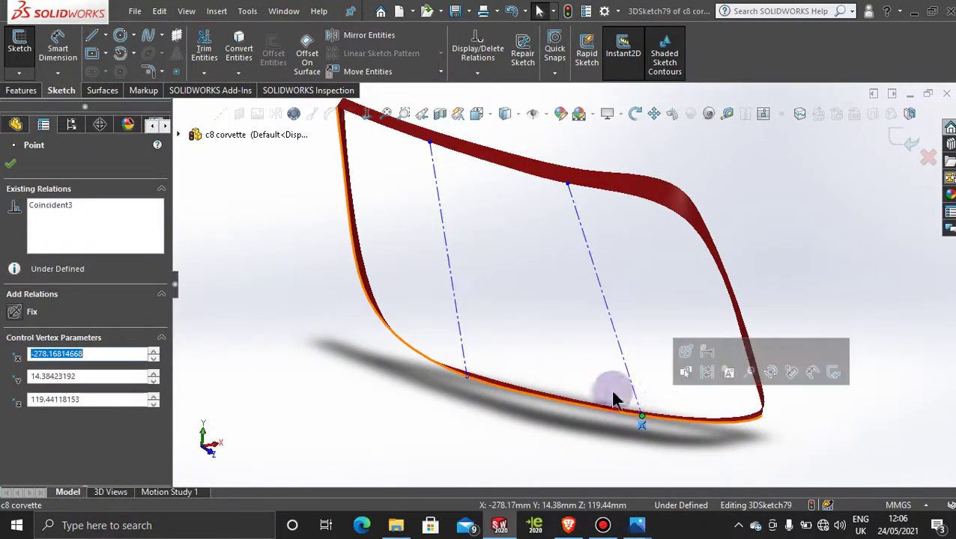
# - Draw a third centerline about 40 mm long between the frame's upper and lower edges, just beside the first one on its inner side
pyautogui.moveTo(612, 394); pyautogui.dragTo(572, 331, button='middle')
pyautogui.click(577, 285)
pyautogui.moveTo(577, 285)
pyautogui.mouseDown(button='middle')
pyautogui.moveTo(444, 299)
pyautogui.moveTo(483, 261)
pyautogui.moveTo(621, 277)
pyautogui.moveTo(570, 303)
pyautogui.moveTo(571, 317)
pyautogui.mouseUp(button='middle')
pyautogui.click(104, 35)
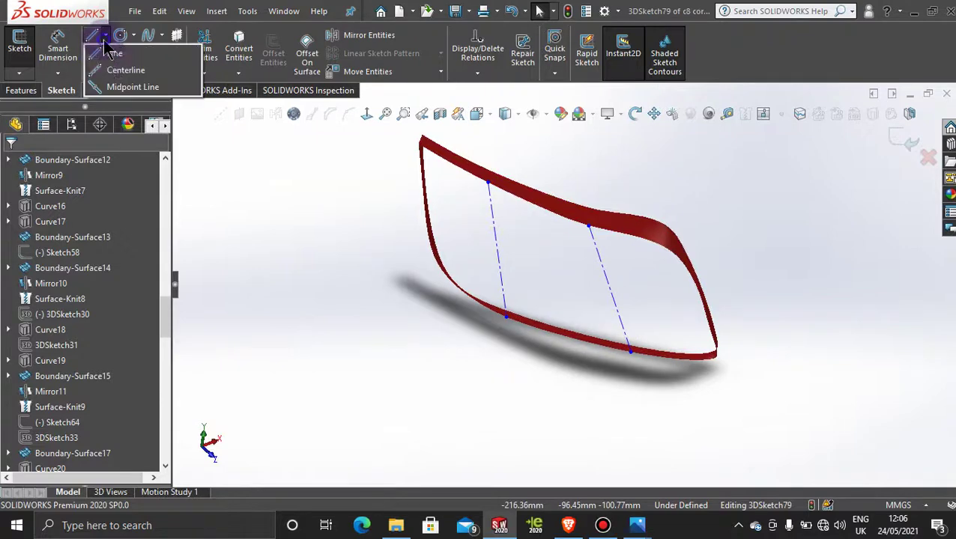
pyautogui.click(121, 69)
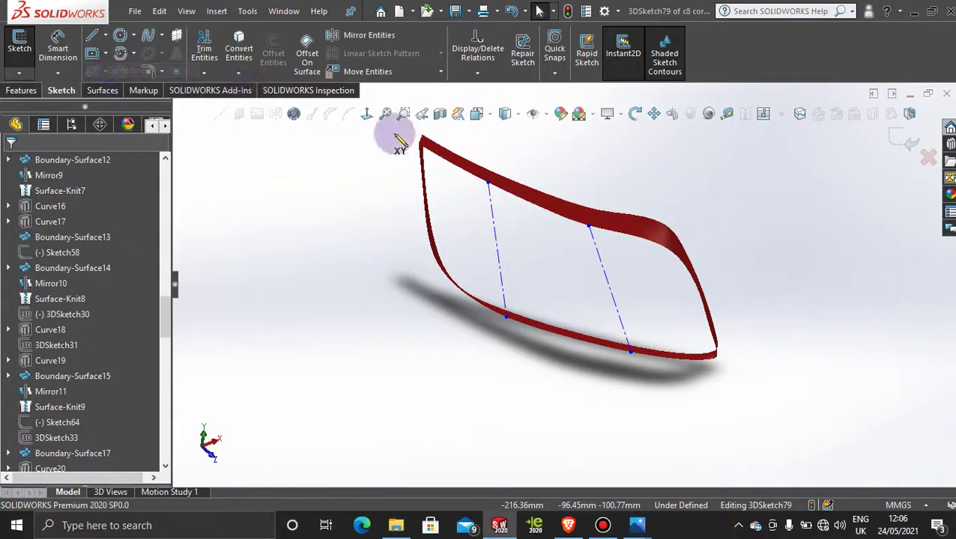
pyautogui.click(507, 194)
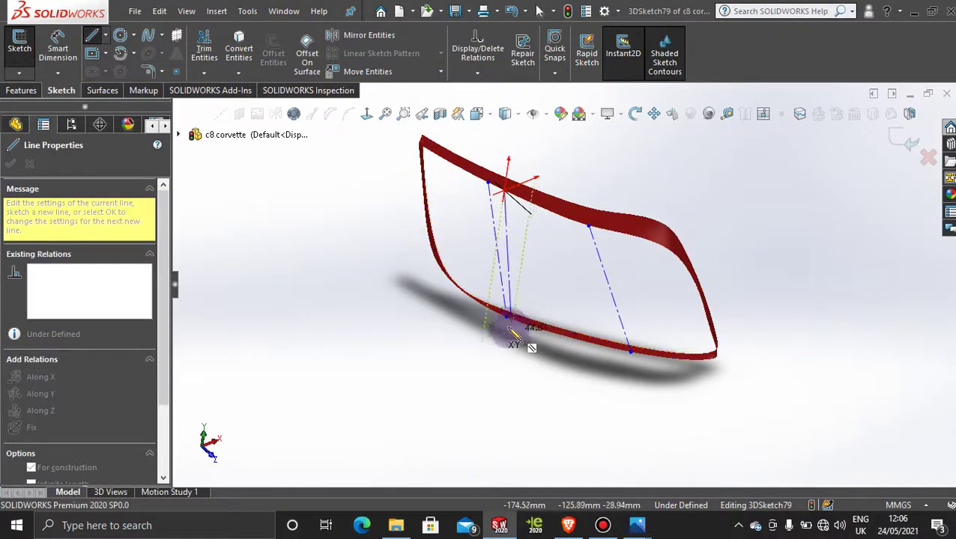
pyautogui.scroll(-5, 531, 326)
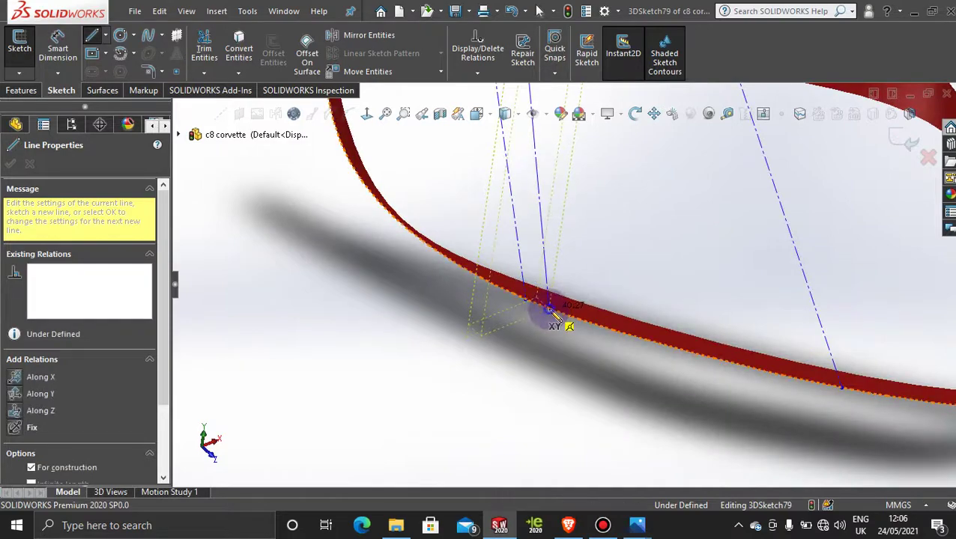
pyautogui.click(549, 308)
pyautogui.press('Escape')
# - Examine the position of the three centerlines across the intake frame from several angles
pyautogui.moveTo(544, 337)
pyautogui.mouseDown(button='middle')
pyautogui.moveTo(488, 319)
pyautogui.moveTo(525, 312)
pyautogui.moveTo(541, 324)
pyautogui.mouseUp(button='middle')
pyautogui.scroll(4, 536, 315)
pyautogui.scroll(2, 597, 218)
pyautogui.scroll(-3, 597, 218)
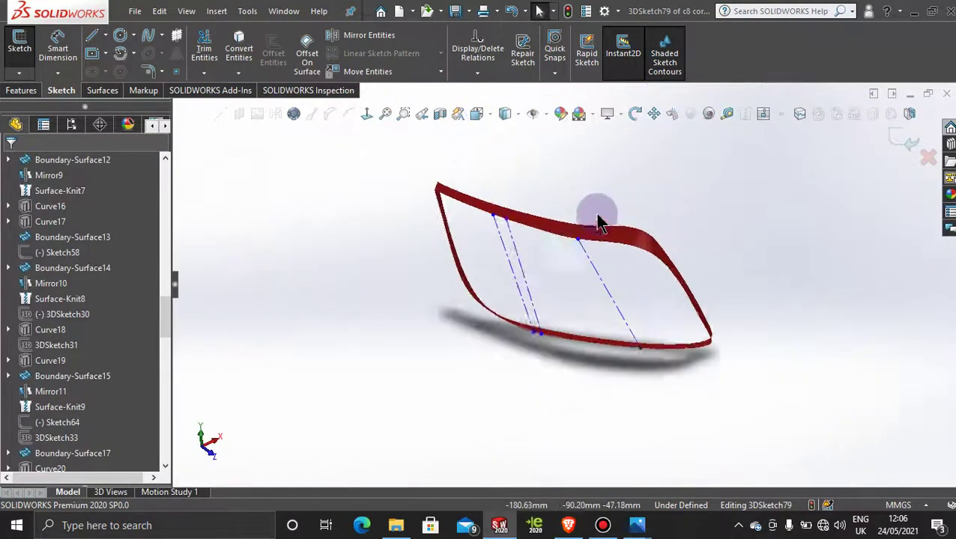
pyautogui.moveTo(652, 335); pyautogui.dragTo(666, 266, button='middle')
pyautogui.scroll(6, 666, 266)
pyautogui.moveTo(587, 241); pyautogui.dragTo(599, 187, button='middle')
pyautogui.scroll(4, 591, 197)
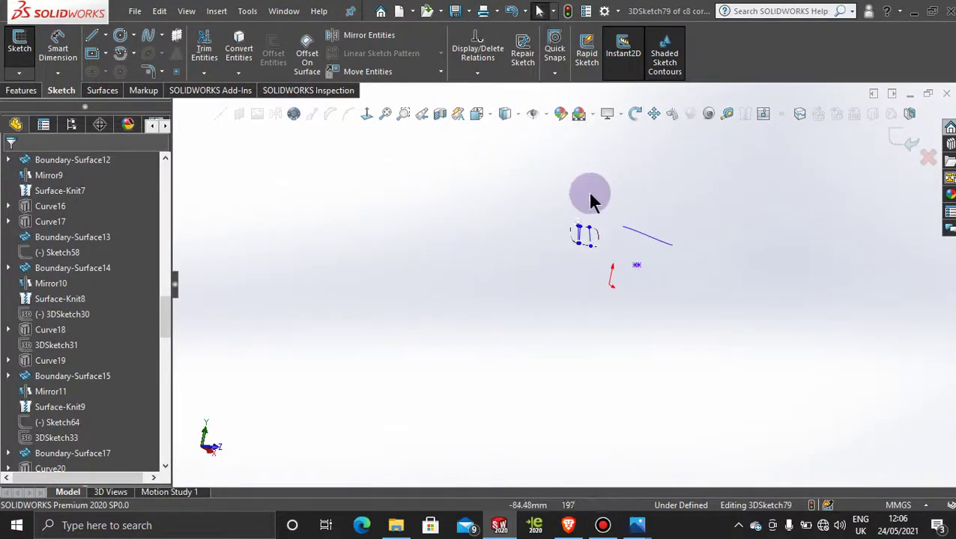
pyautogui.scroll(-5, 591, 196)
pyautogui.scroll(-6, 591, 323)
pyautogui.scroll(-1, 595, 278)
pyautogui.moveTo(604, 248); pyautogui.dragTo(600, 234, button='middle')
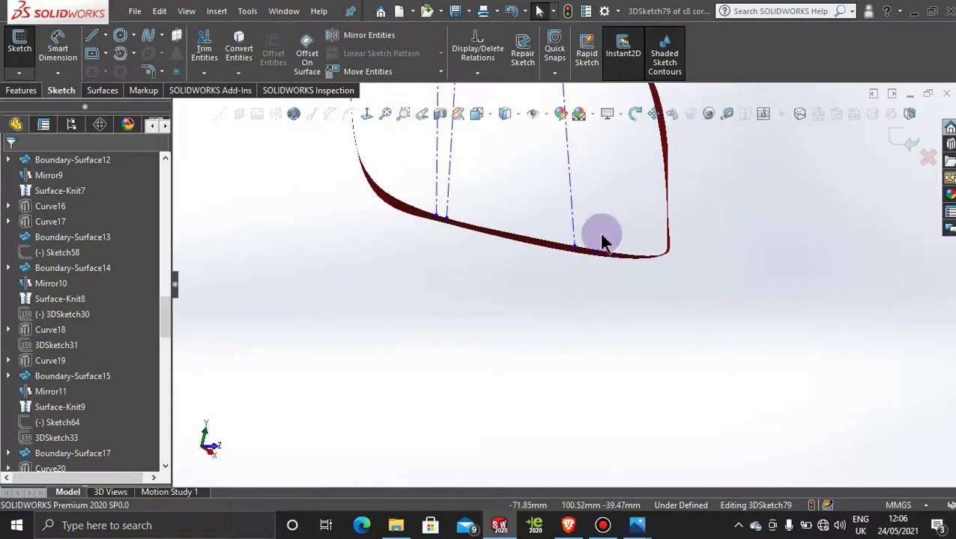
pyautogui.scroll(4, 600, 233)
pyautogui.scroll(-5, 545, 198)
pyautogui.moveTo(541, 200); pyautogui.dragTo(580, 277, button='middle')
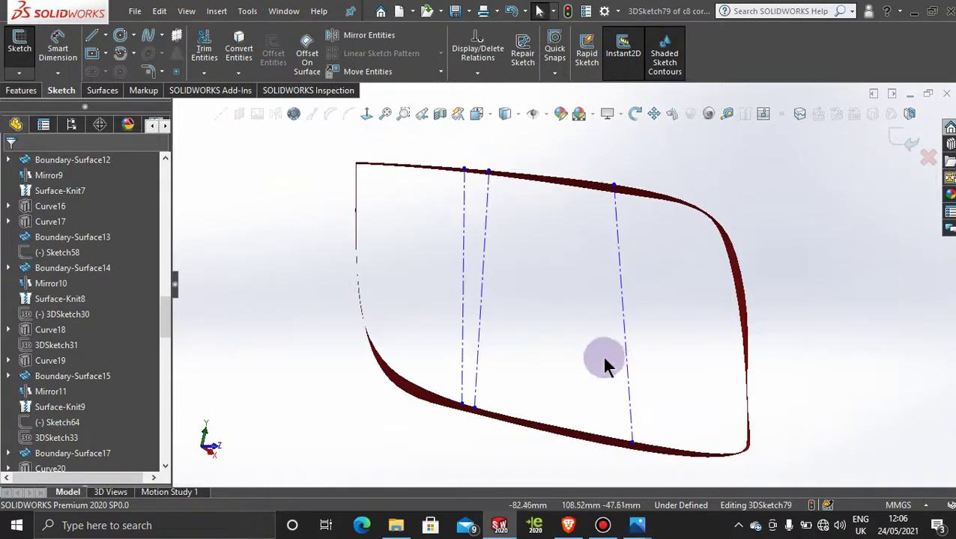
pyautogui.moveTo(606, 367); pyautogui.dragTo(600, 345, button='middle')
pyautogui.scroll(3, 577, 303)
pyautogui.scroll(-3, 545, 232)
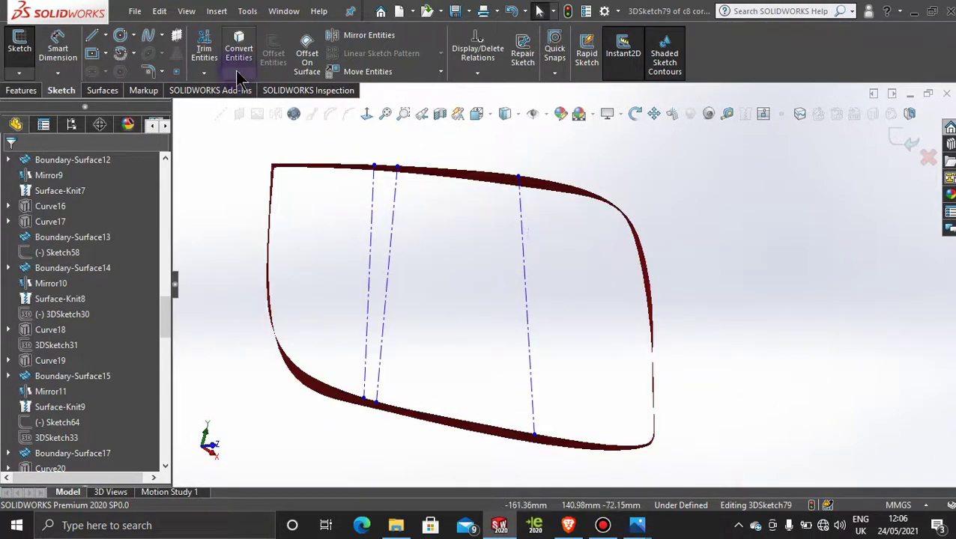
# - Draw a fourth centerline about 43 mm long across the frame, beside the second one on the rounded-end side
pyautogui.click(105, 36)
pyautogui.click(128, 70)
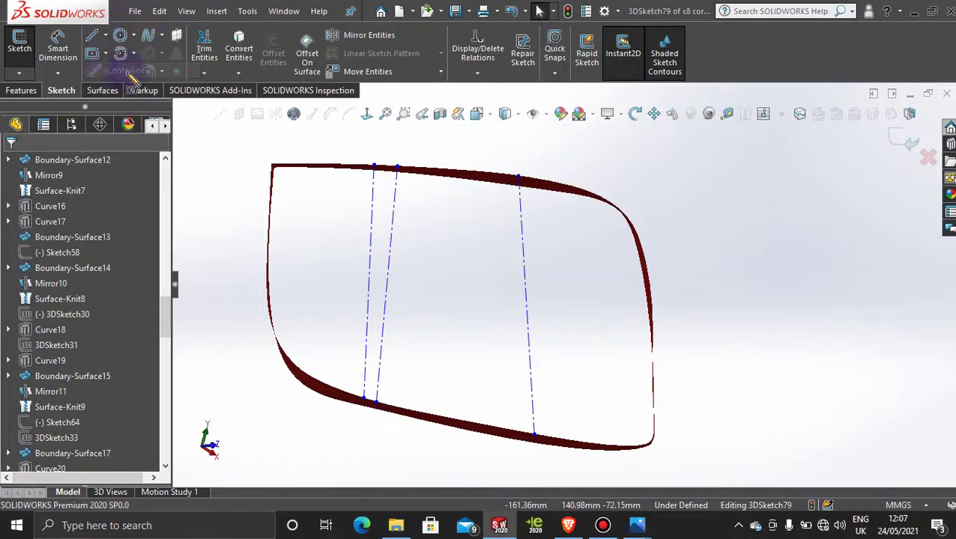
pyautogui.click(536, 179)
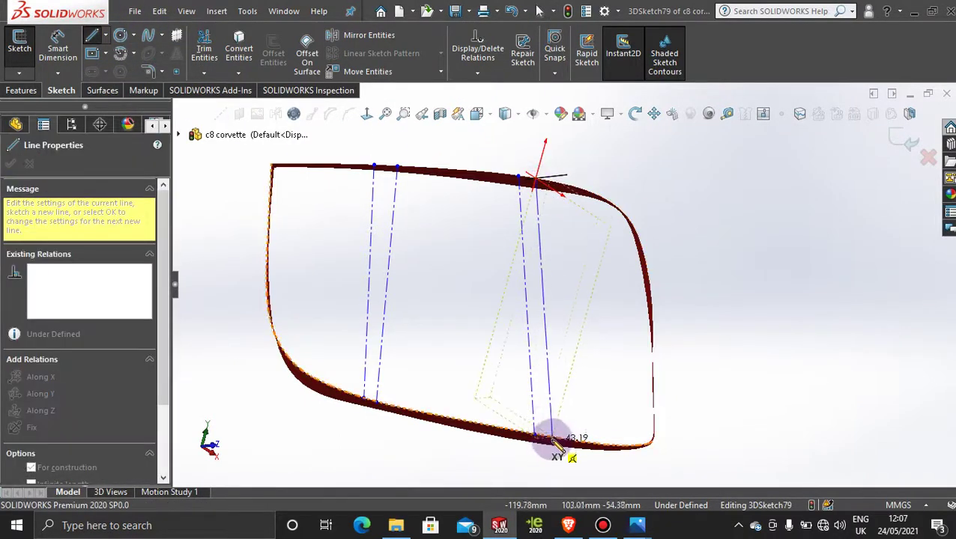
pyautogui.click(552, 437)
pyautogui.press('Escape')
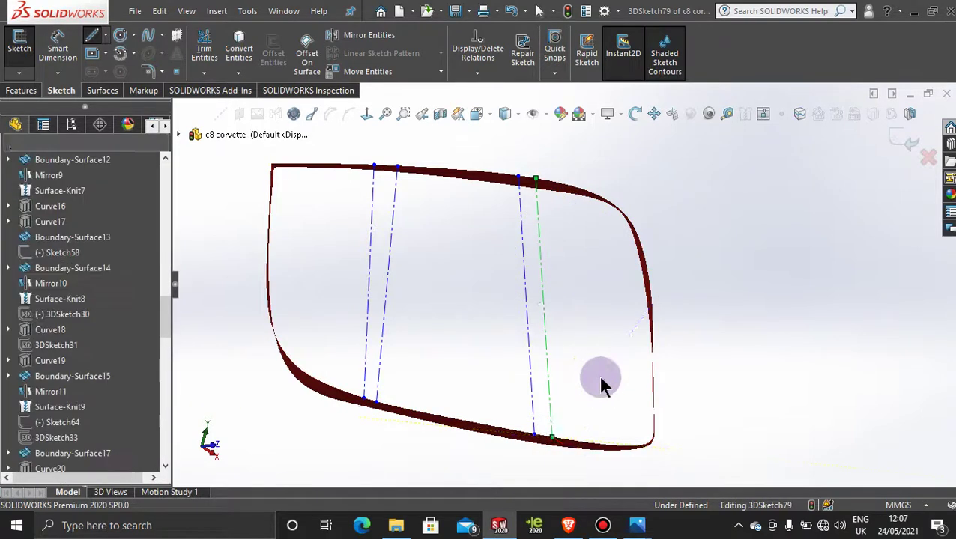
# - Switch to the Left view and move the third centerline's lower endpoint along the lower edge toward the rounded end
pyautogui.scroll(-5, 598, 373)
pyautogui.moveTo(515, 335); pyautogui.dragTo(530, 374, button='middle')
pyautogui.press('space')
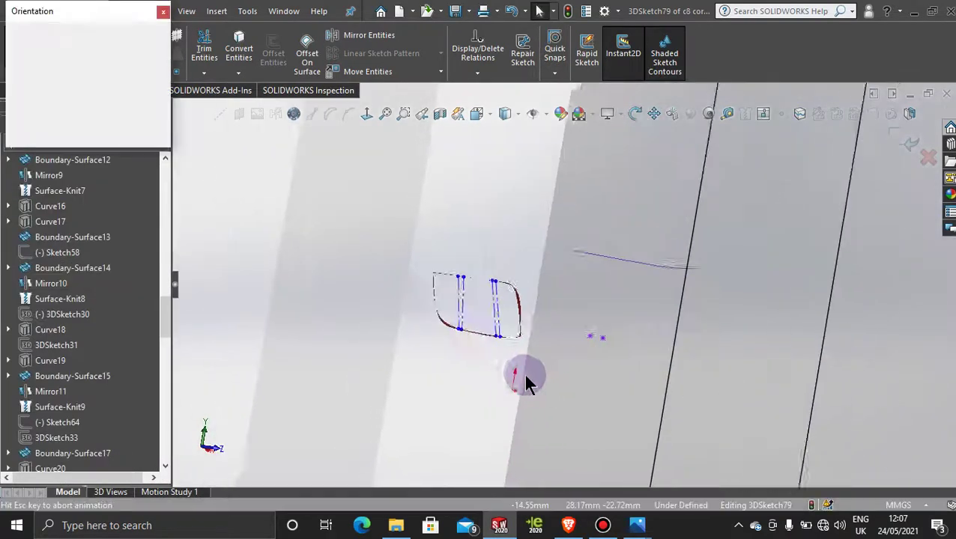
pyautogui.click(416, 342)
pyautogui.scroll(-5, 652, 360)
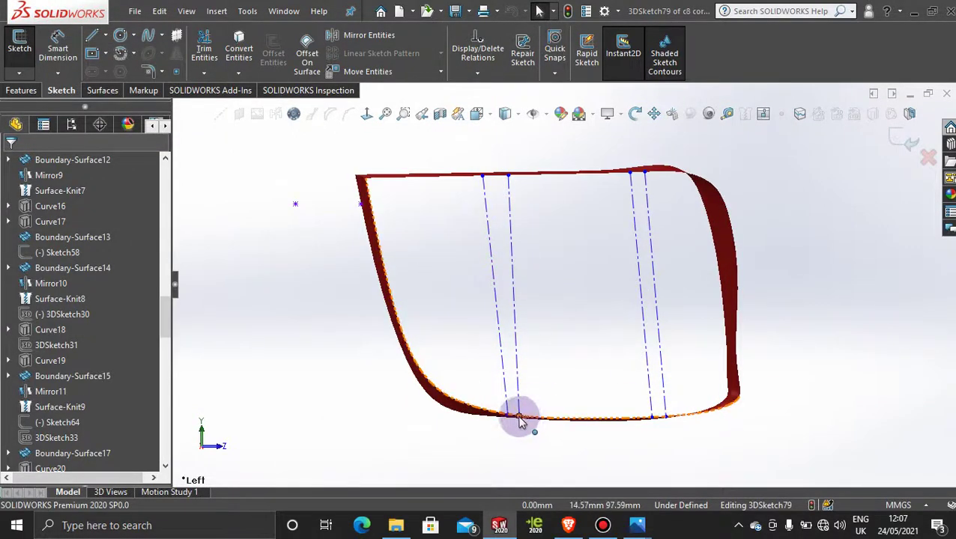
pyautogui.moveTo(519, 415); pyautogui.dragTo(538, 415)
pyautogui.scroll(-2, 533, 283)
pyautogui.scroll(3, 534, 281)
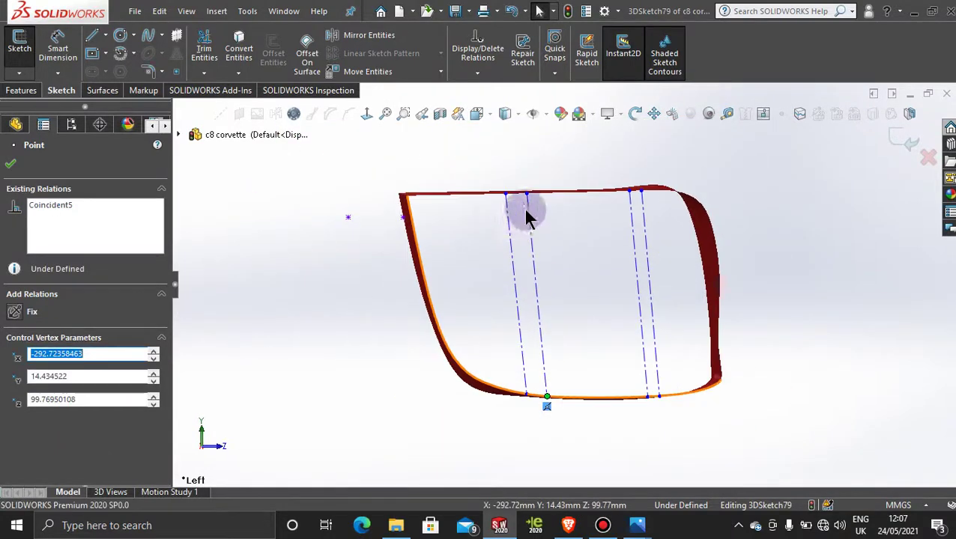
# - Shift both ends of the first centerline toward the pointed end and pull the third centerline's lower end slightly the same way, making them roughly parallel
pyautogui.moveTo(506, 197)
pyautogui.mouseDown()
pyautogui.moveTo(487, 198)
pyautogui.moveTo(506, 203)
pyautogui.mouseUp()
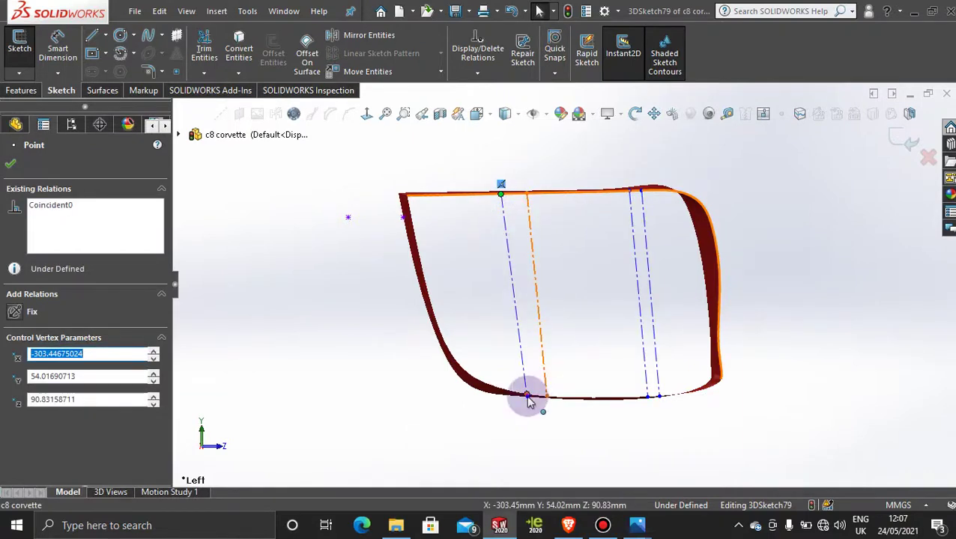
pyautogui.moveTo(528, 402); pyautogui.dragTo(508, 392)
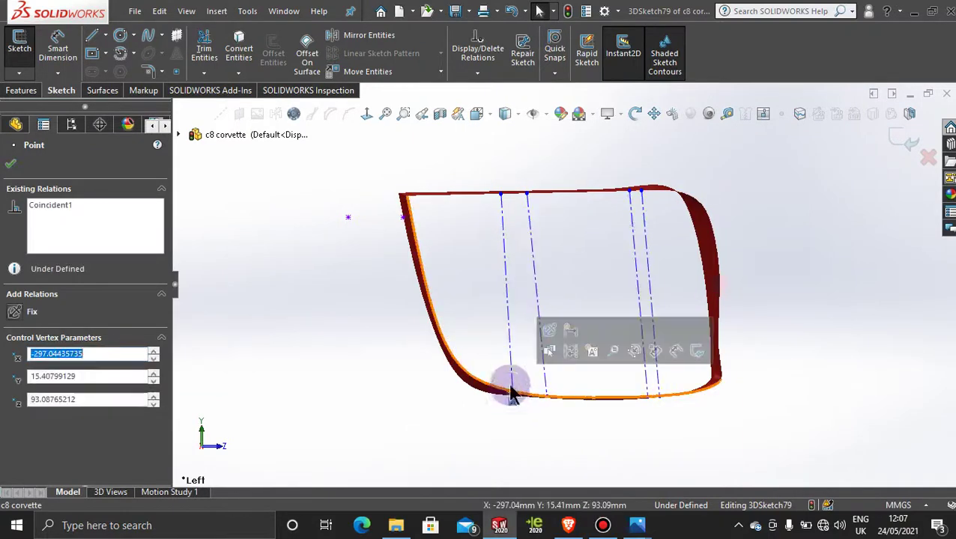
pyautogui.click(545, 398)
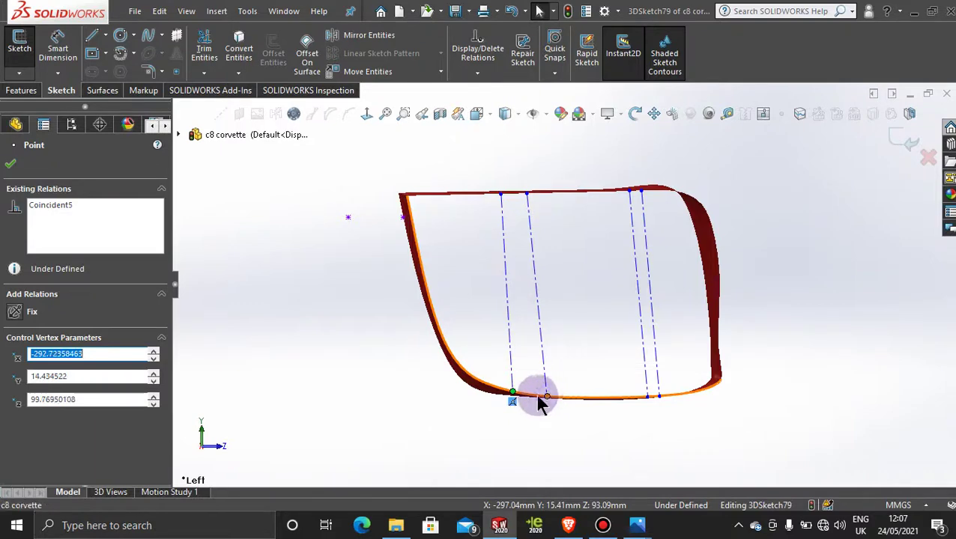
pyautogui.moveTo(542, 402); pyautogui.dragTo(540, 396)
pyautogui.scroll(3, 567, 282)
pyautogui.scroll(-4, 599, 269)
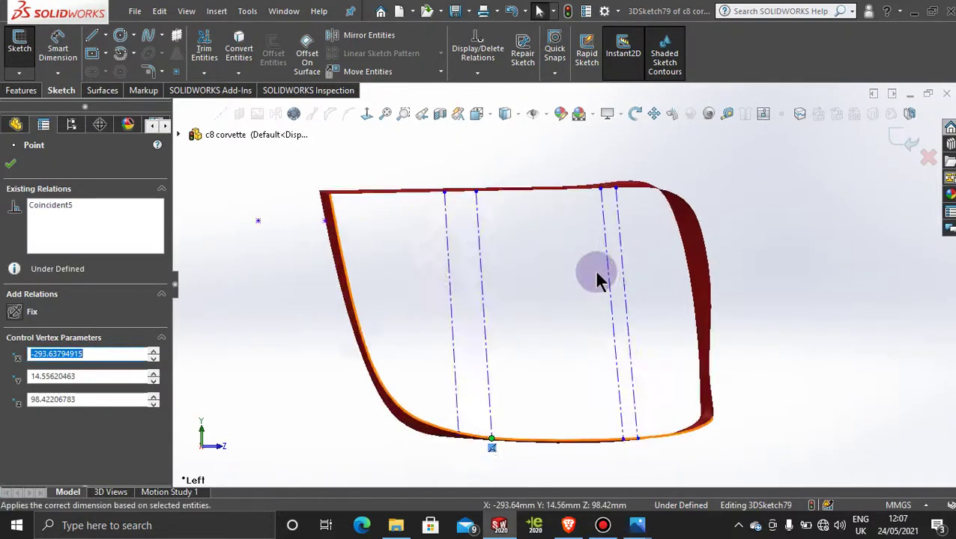
# - Move both endpoints of the second centerline toward the pointed end, widening its gap to the fourth centerline and keeping them roughly parallel
pyautogui.click(603, 190)
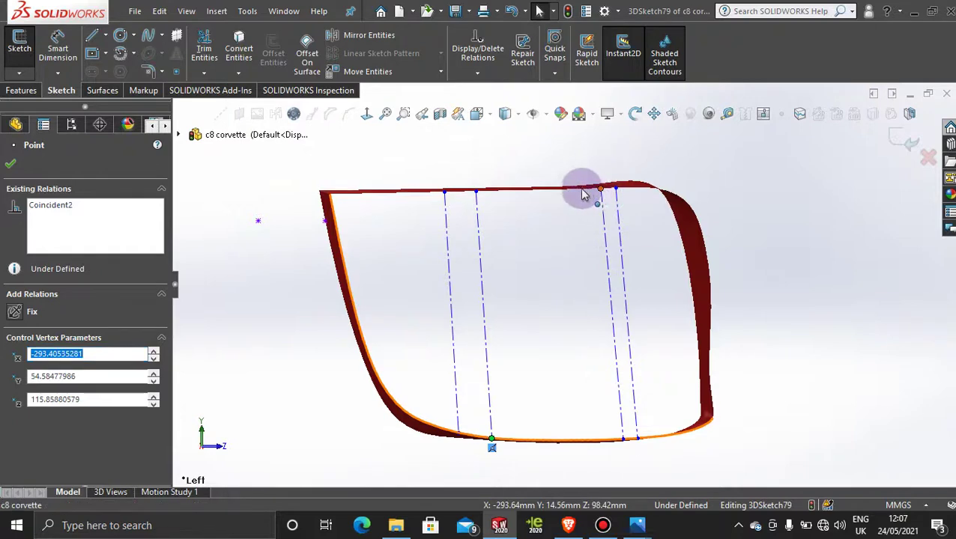
pyautogui.moveTo(584, 195); pyautogui.dragTo(593, 193)
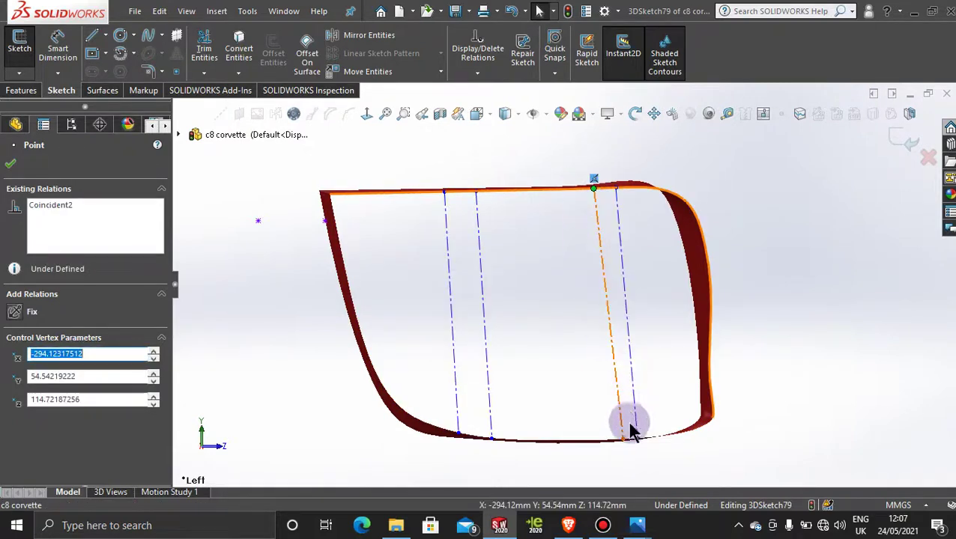
pyautogui.moveTo(623, 438); pyautogui.dragTo(607, 444)
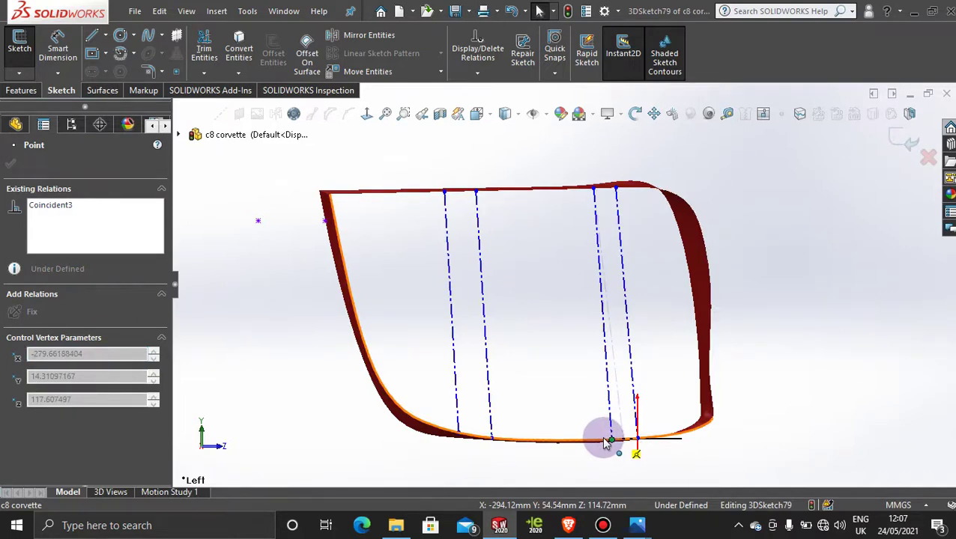
pyautogui.moveTo(605, 443); pyautogui.dragTo(607, 443)
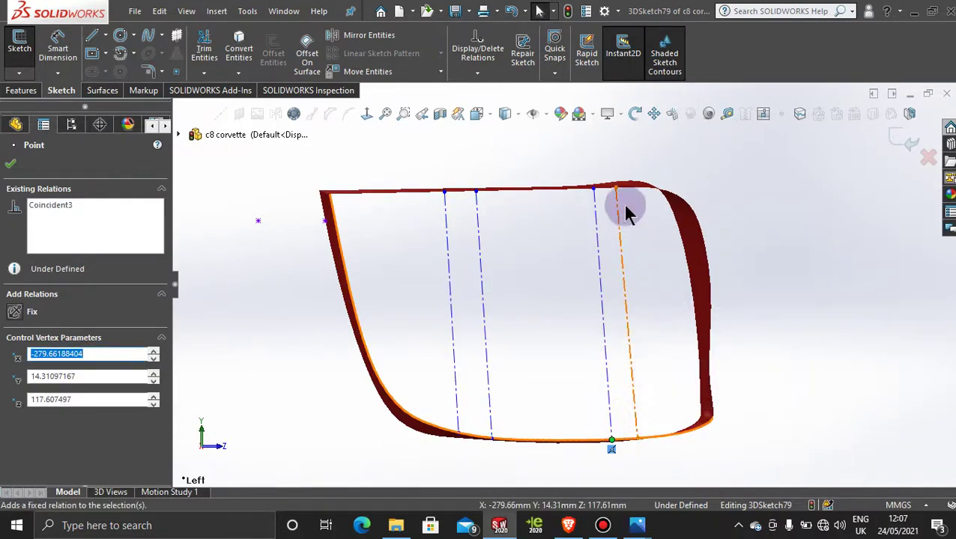
pyautogui.moveTo(594, 190)
pyautogui.mouseDown()
pyautogui.moveTo(577, 194)
pyautogui.moveTo(588, 189)
pyautogui.mouseUp()
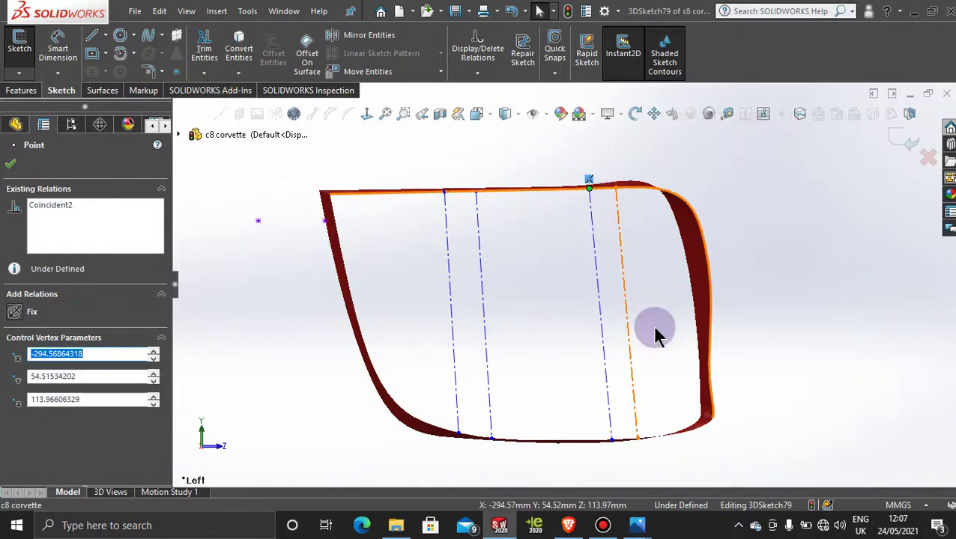
# - Inspect the two centerline pairs and compare their slant and spacing with the side intake in the reference photo hvhgujbjgjb.jpg
pyautogui.scroll(2, 640, 362)
pyautogui.scroll(-2, 631, 323)
pyautogui.moveTo(632, 323)
pyautogui.mouseDown(button='middle')
pyautogui.moveTo(606, 287)
pyautogui.moveTo(584, 290)
pyautogui.mouseUp(button='middle')
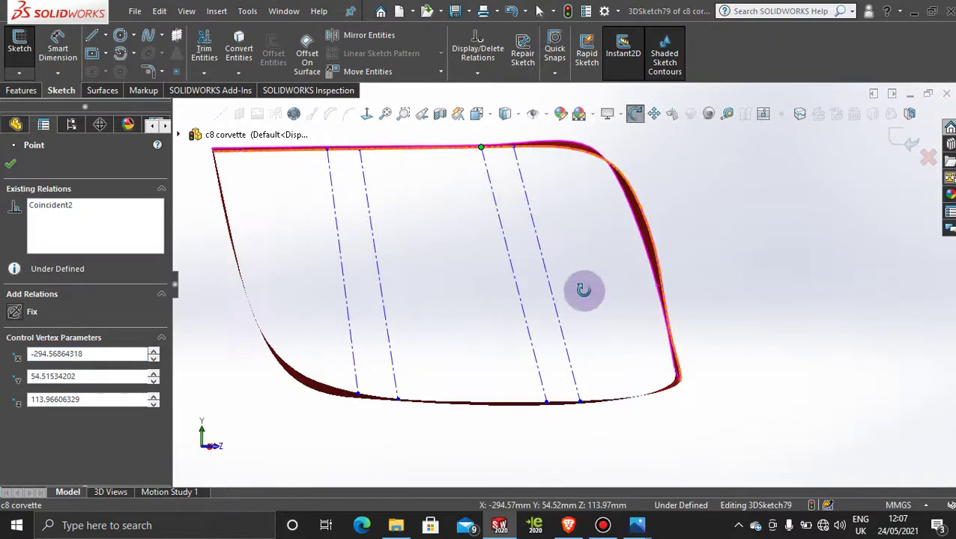
pyautogui.scroll(-2, 524, 142)
pyautogui.scroll(2, 553, 273)
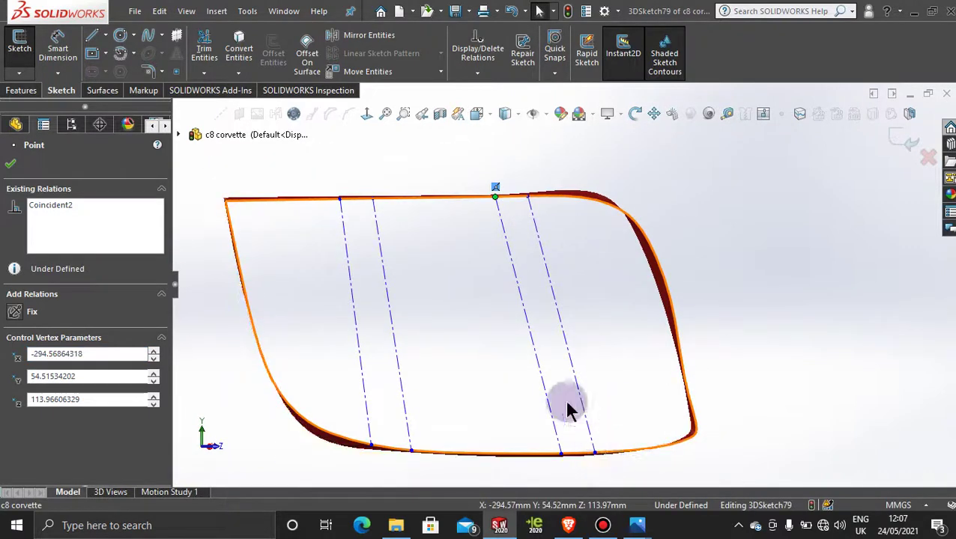
pyautogui.scroll(3, 560, 390)
pyautogui.scroll(-3, 531, 292)
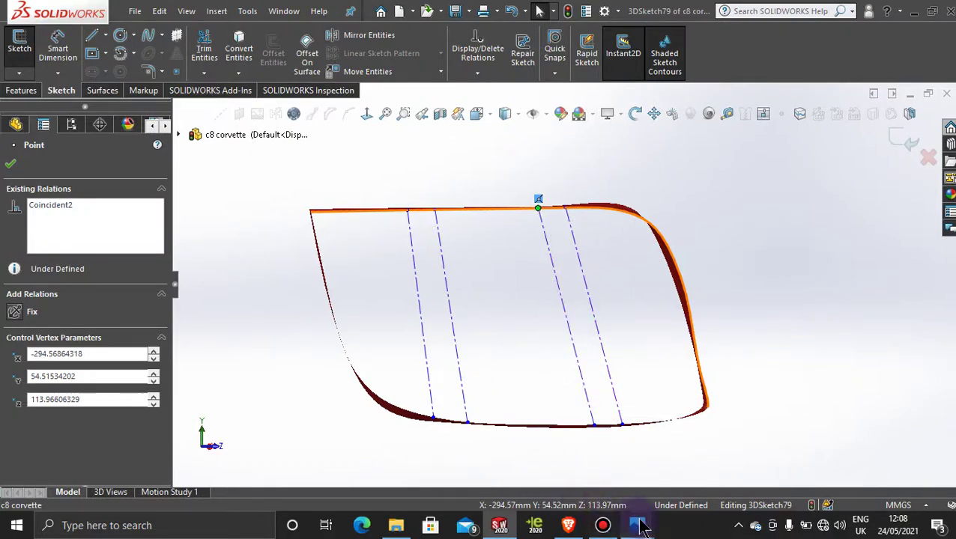
pyautogui.moveTo(638, 528)
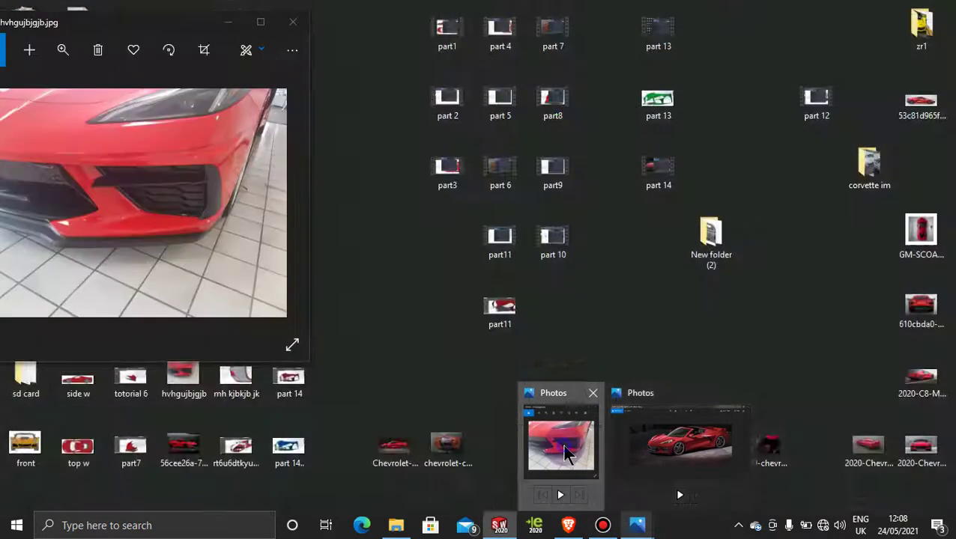
pyautogui.click(560, 448)
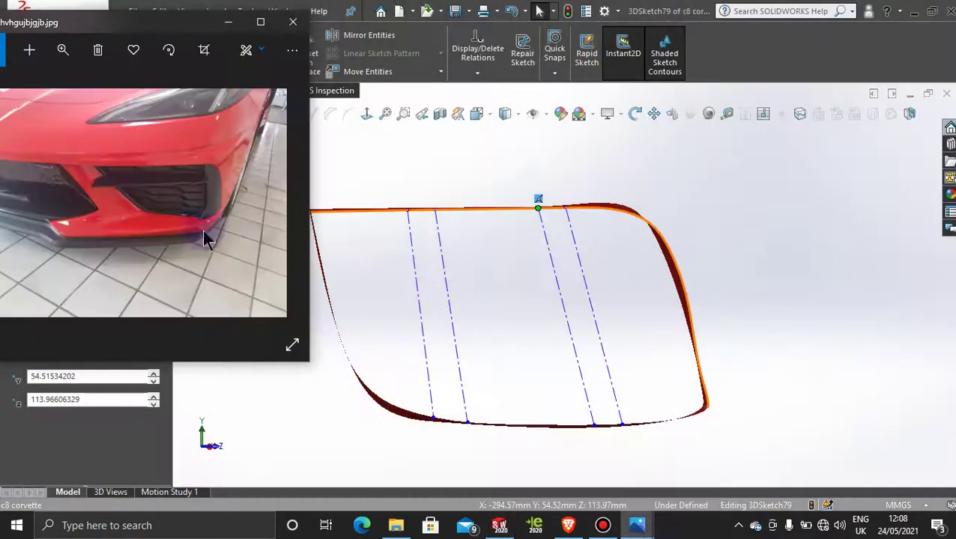
pyautogui.click(262, 22)
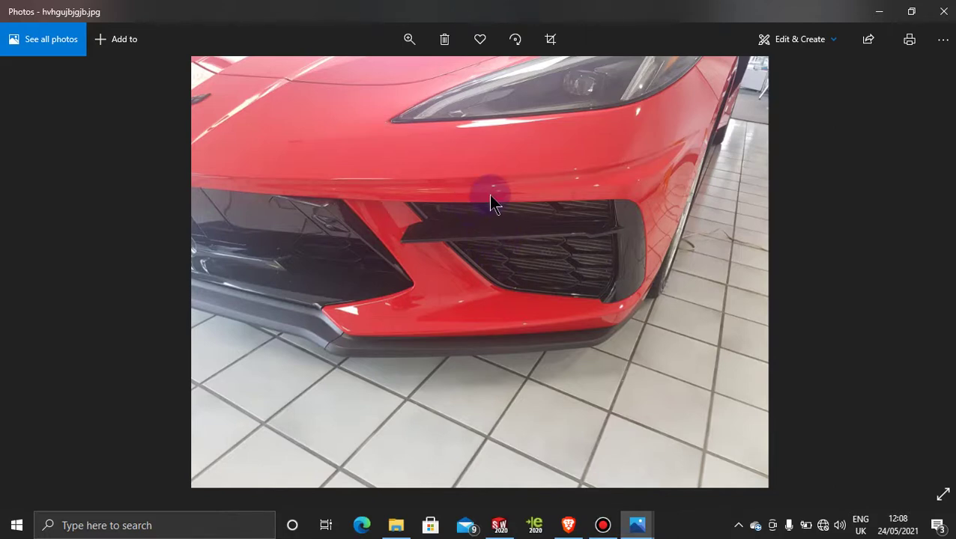
pyautogui.click(889, 13)
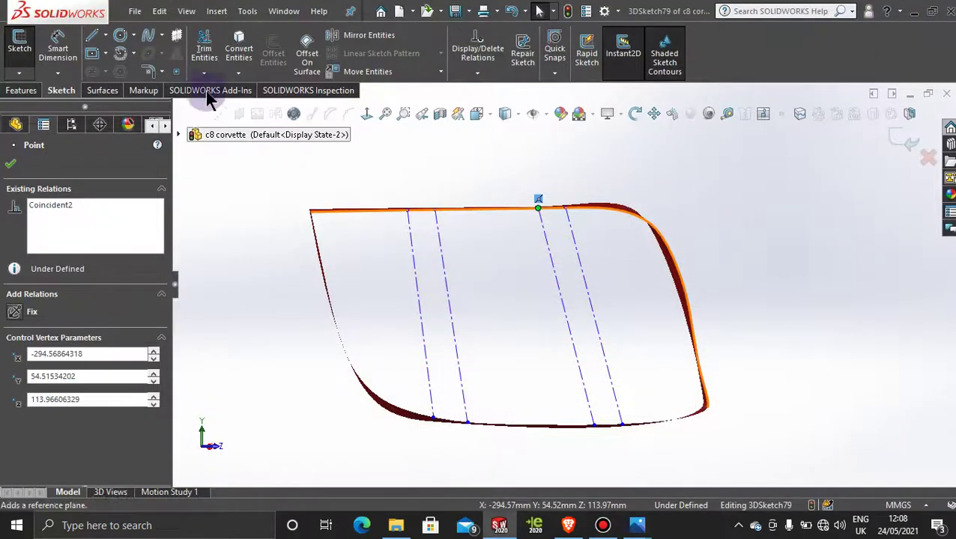
# - Place nine staggered sketch points alternating between the two centerlines nearest the pointed end, five on the outer and four on the inner
pyautogui.click(176, 71)
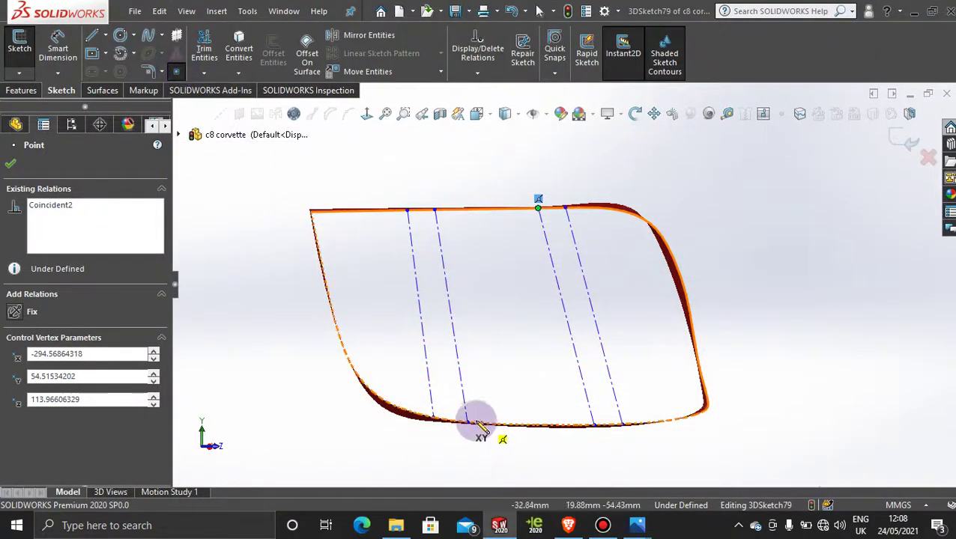
pyautogui.click(430, 394)
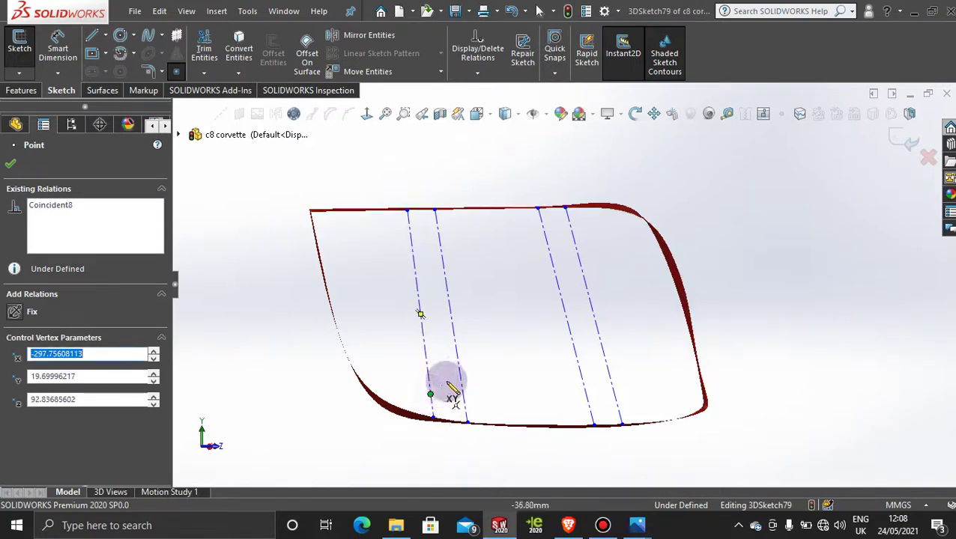
pyautogui.click(424, 343)
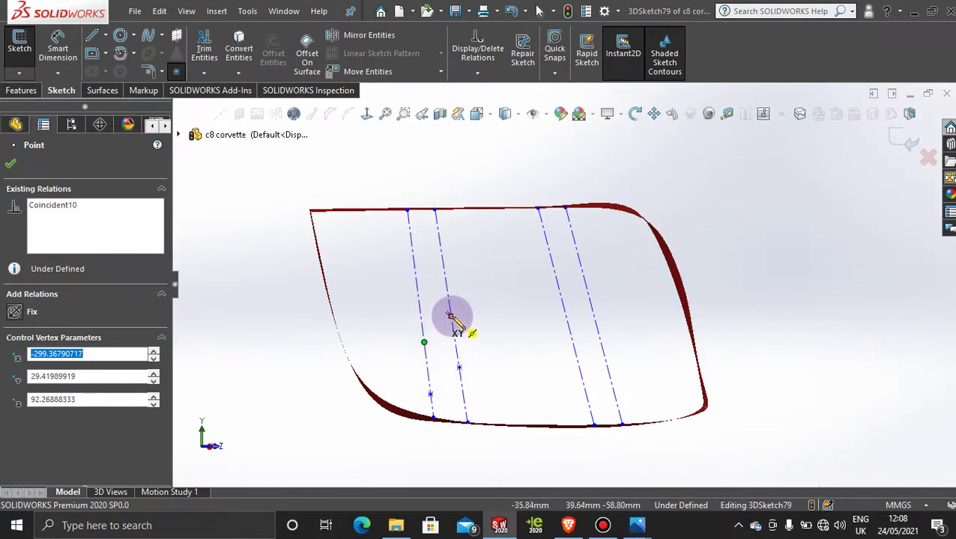
pyautogui.click(451, 316)
pyautogui.click(418, 289)
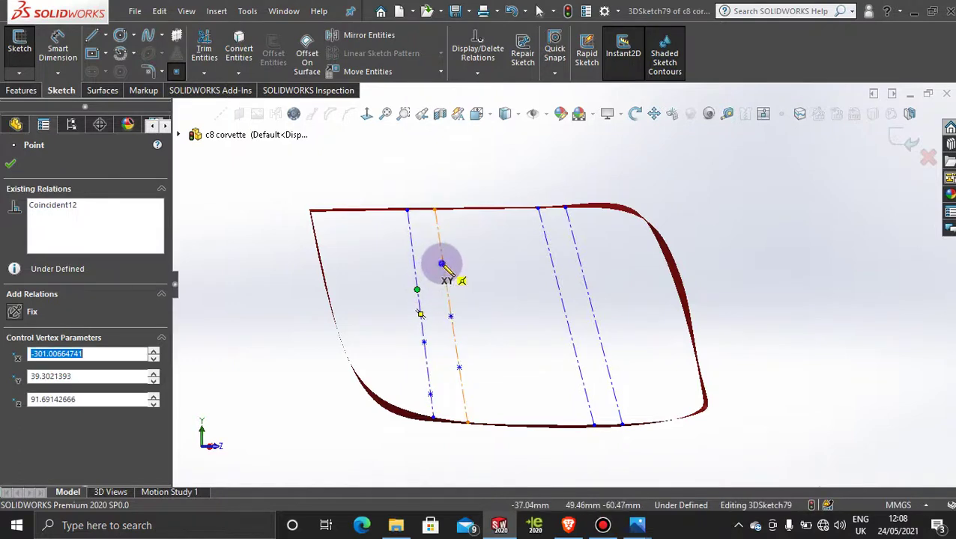
pyautogui.click(442, 263)
pyautogui.click(412, 250)
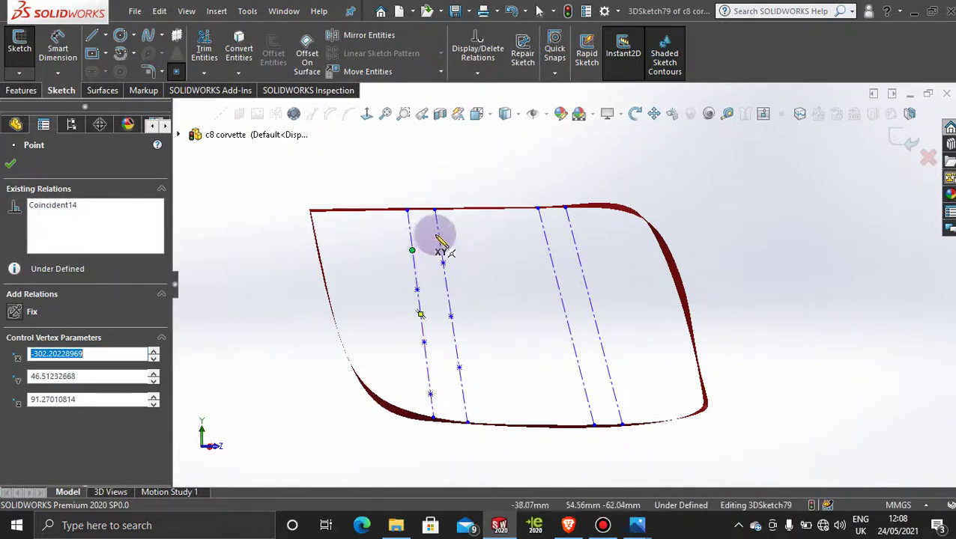
pyautogui.click(437, 233)
pyautogui.click(409, 225)
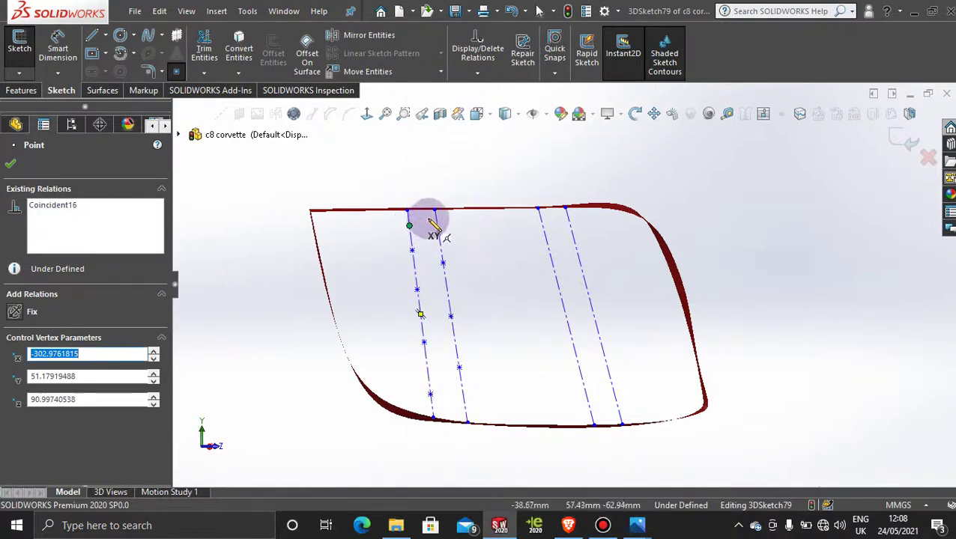
# - Place nine staggered sketch points on the centerline pair nearest the rounded end, five on the outer and four on the inner
pyautogui.click(616, 403)
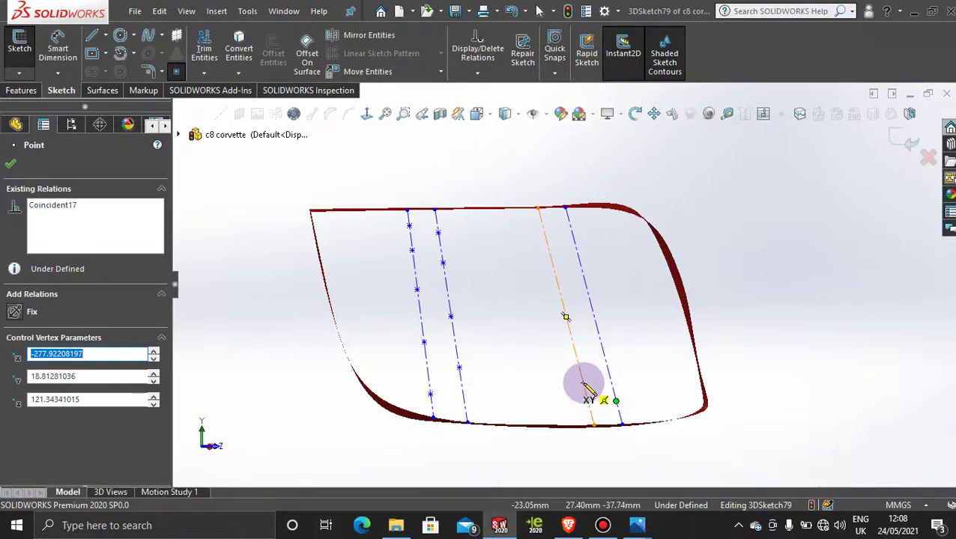
pyautogui.moveTo(584, 384)
pyautogui.mouseDown()
pyautogui.moveTo(600, 352)
pyautogui.moveTo(570, 334)
pyautogui.moveTo(585, 310)
pyautogui.moveTo(558, 294)
pyautogui.moveTo(583, 276)
pyautogui.moveTo(558, 253)
pyautogui.moveTo(581, 235)
pyautogui.moveTo(539, 218)
pyautogui.mouseUp()
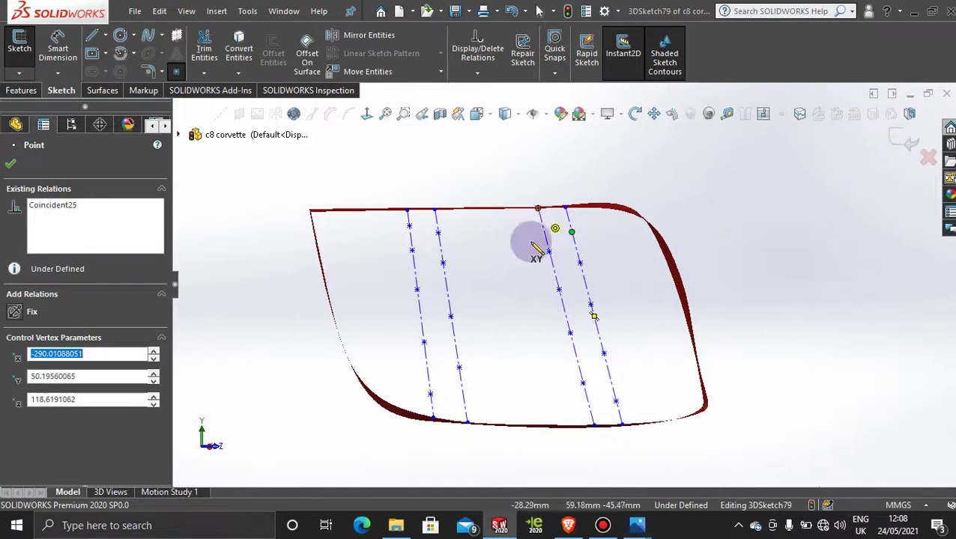
pyautogui.click(15, 163)
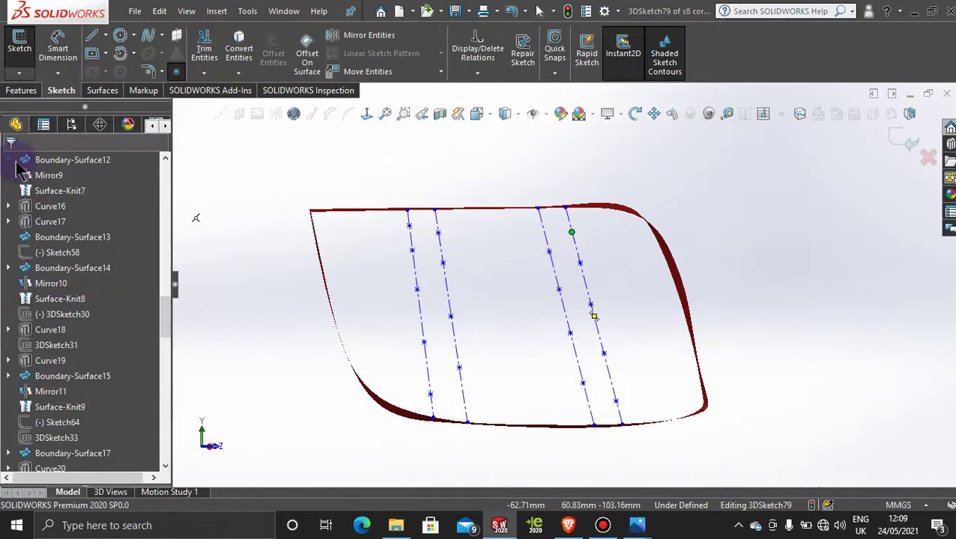
pyautogui.click(409, 162)
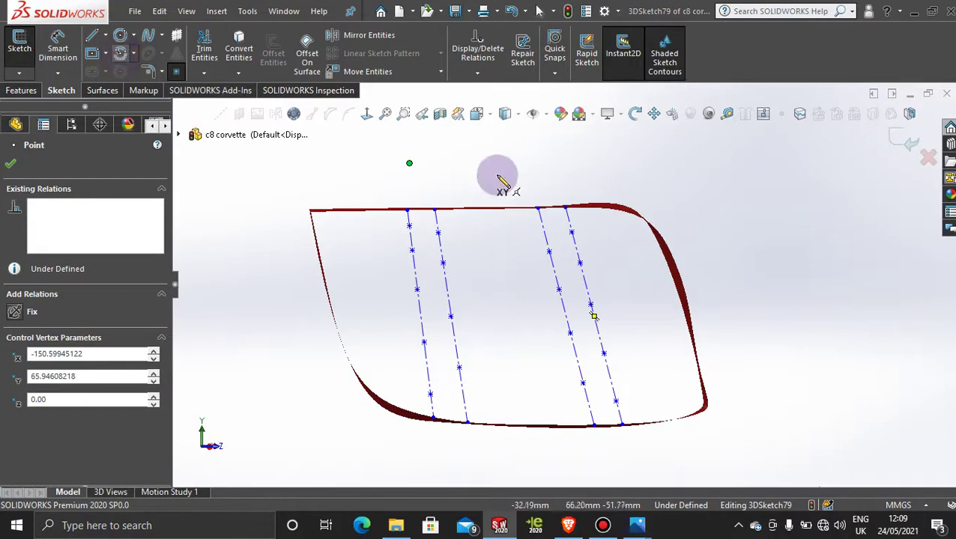
pyautogui.hotkey('ctrl', 'z')
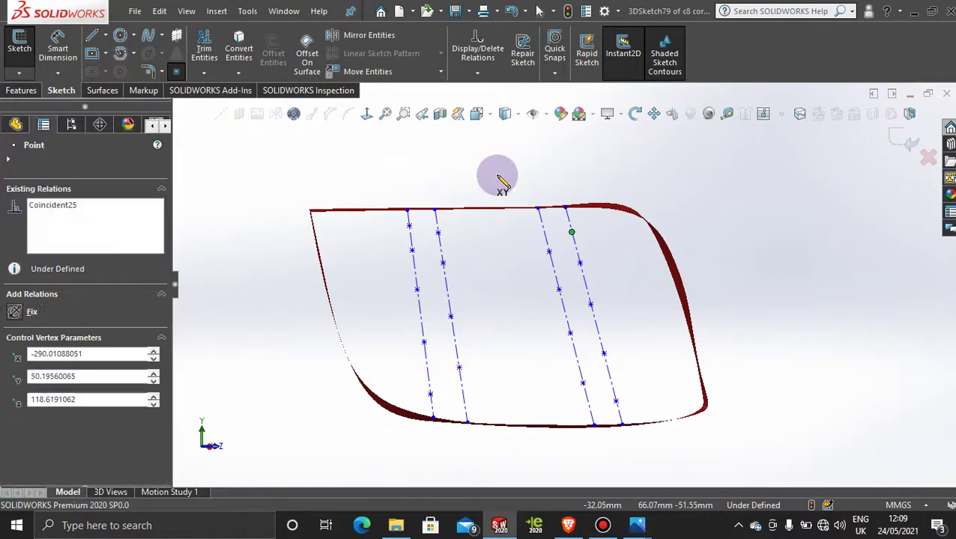
pyautogui.click(513, 175)
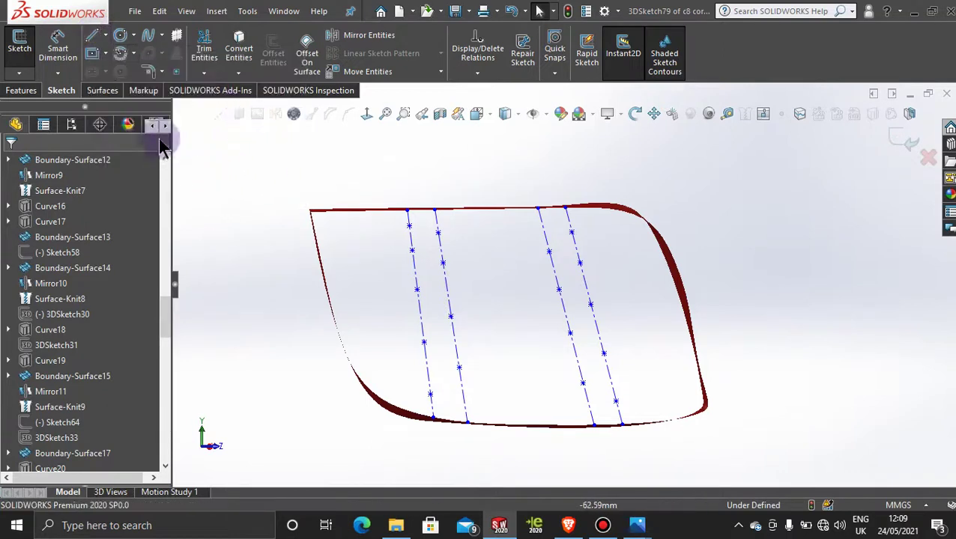
# - Draw three zigzag line segments from the inner centerline's lower endpoint through the lowest points of the pair nearest the pointed end
pyautogui.click(92, 37)
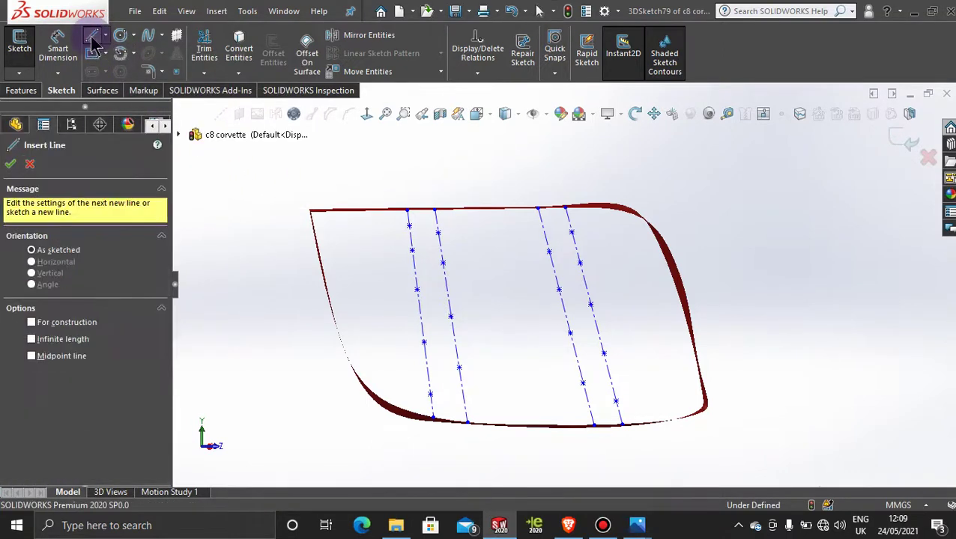
pyautogui.click(467, 423)
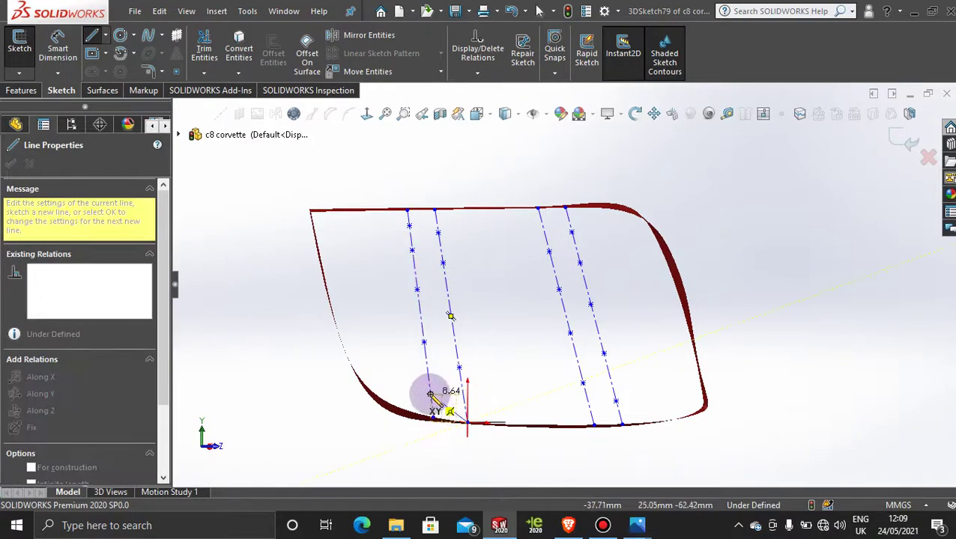
pyautogui.click(431, 395)
pyautogui.click(458, 367)
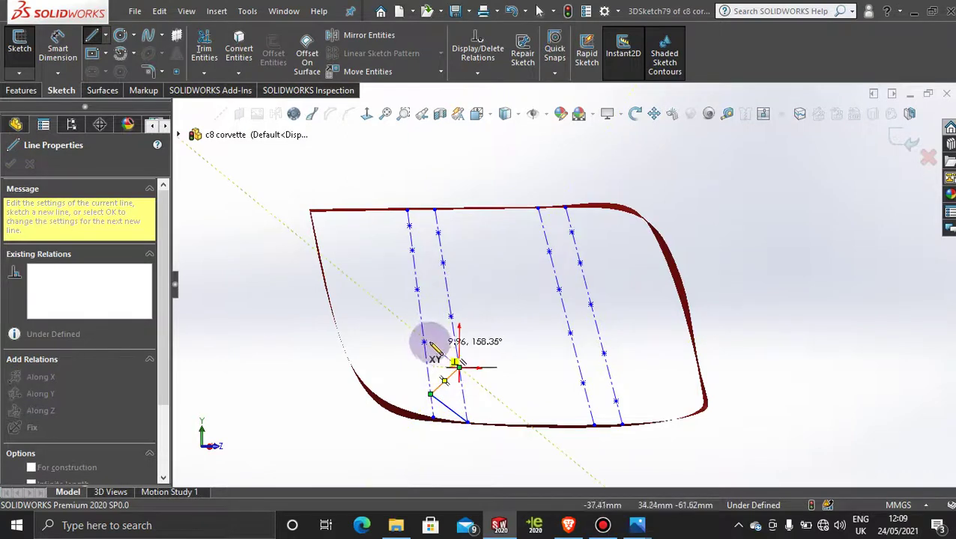
pyautogui.click(424, 343)
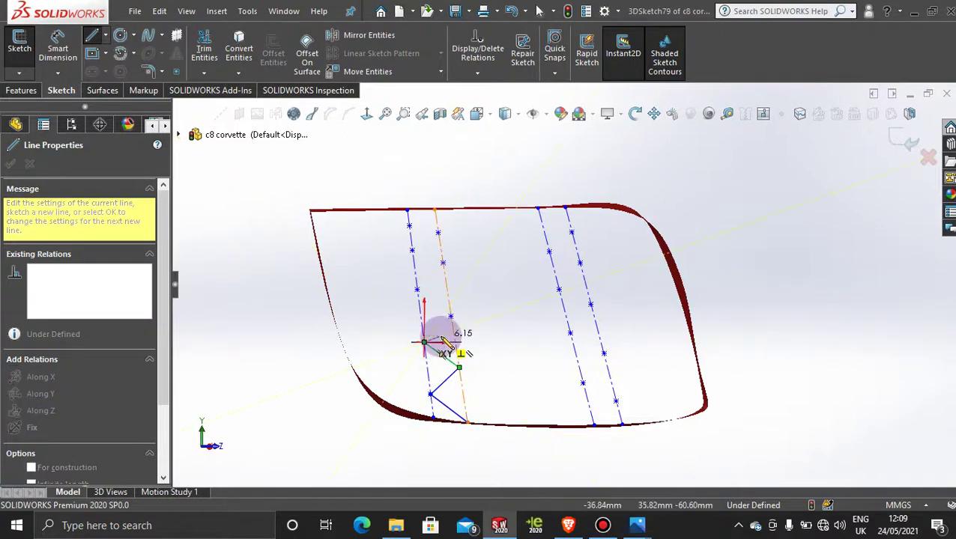
# - Continue the zigzag with six more segments through the remaining staggered points, ending at the outer centerline's uppermost point
pyautogui.moveTo(437, 337); pyautogui.dragTo(407, 377, button='middle')
pyautogui.moveTo(509, 320)
pyautogui.mouseDown(button='middle')
pyautogui.moveTo(474, 299)
pyautogui.moveTo(507, 316)
pyautogui.mouseUp(button='middle')
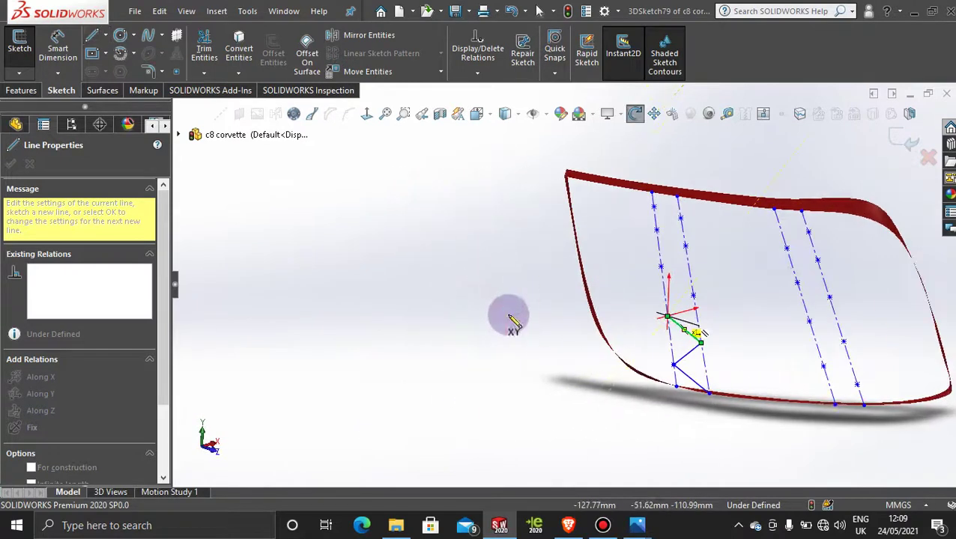
pyautogui.click(694, 295)
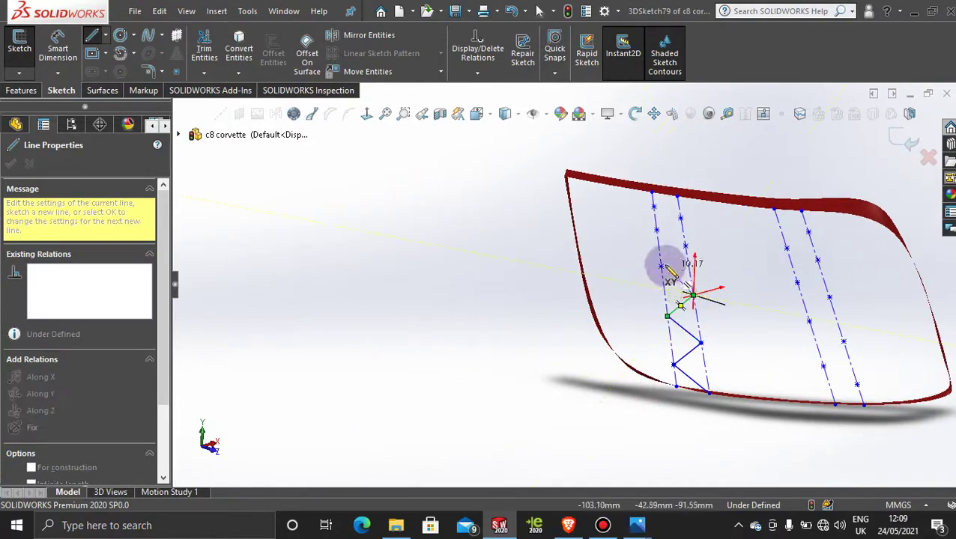
pyautogui.click(660, 267)
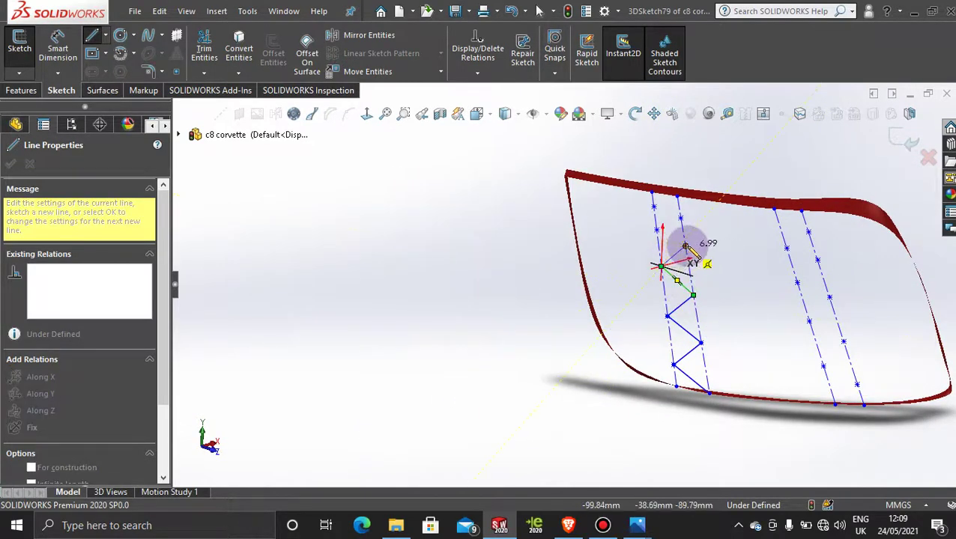
pyautogui.click(685, 248)
pyautogui.click(657, 230)
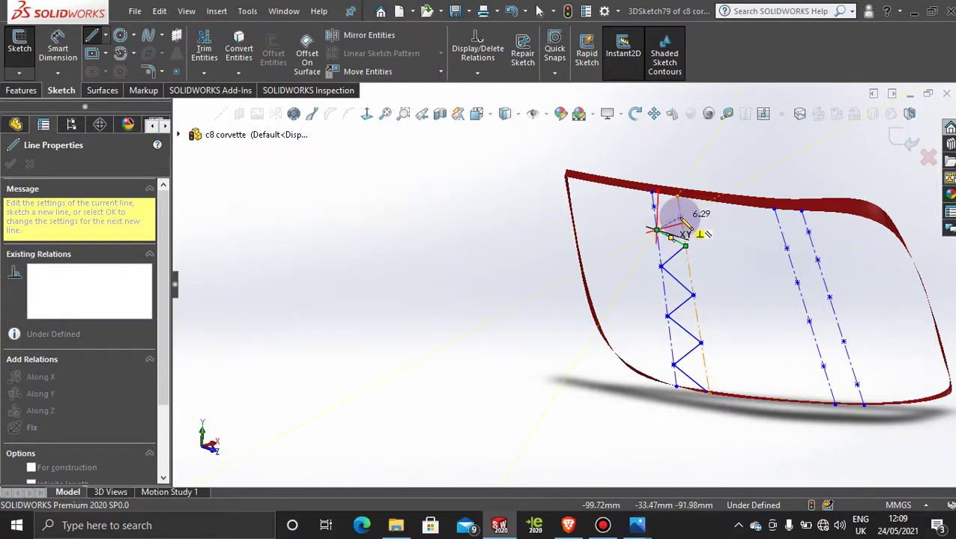
pyautogui.scroll(-4, 680, 220)
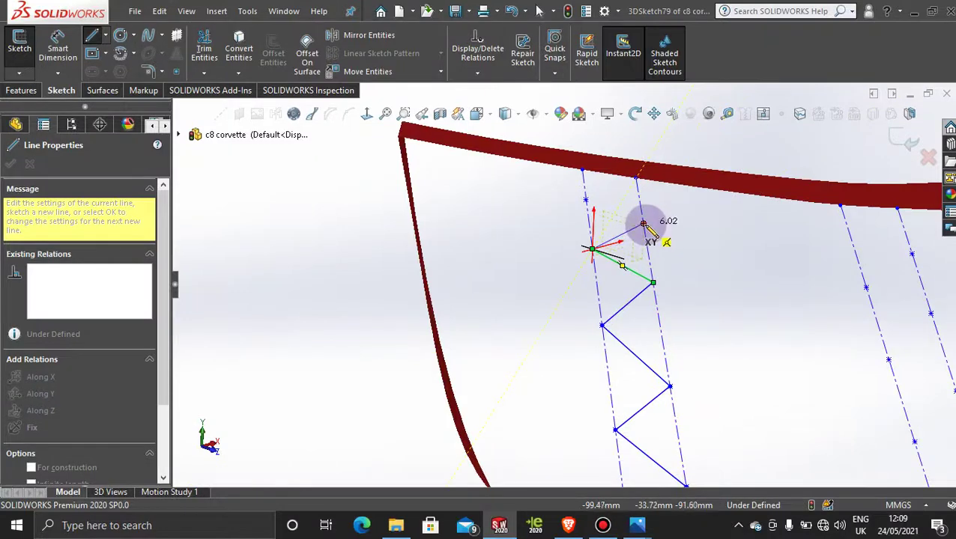
pyautogui.click(644, 225)
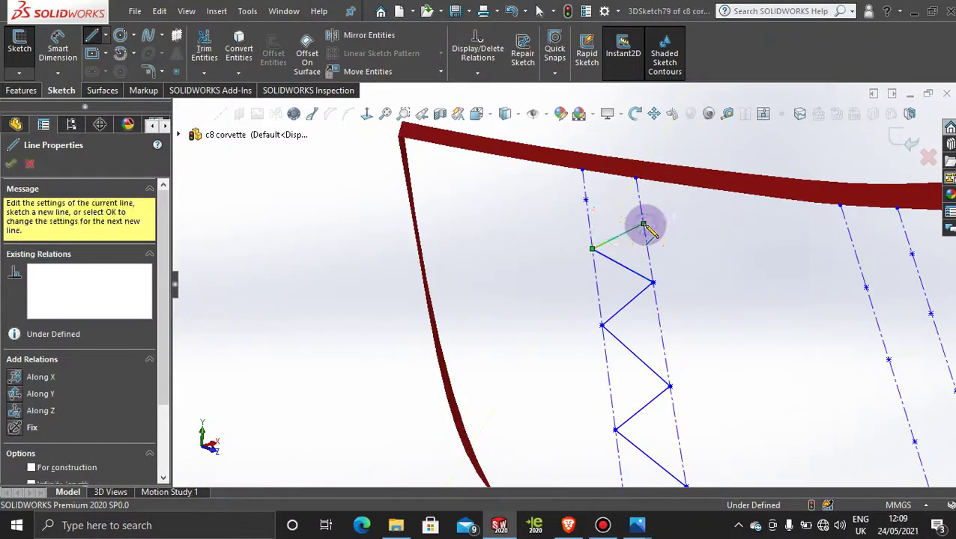
pyautogui.click(585, 200)
pyautogui.scroll(6, 693, 273)
pyautogui.moveTo(689, 284); pyautogui.dragTo(633, 315, button='middle')
pyautogui.press('Escape')
pyautogui.moveTo(337, 357); pyautogui.dragTo(380, 308, button='middle')
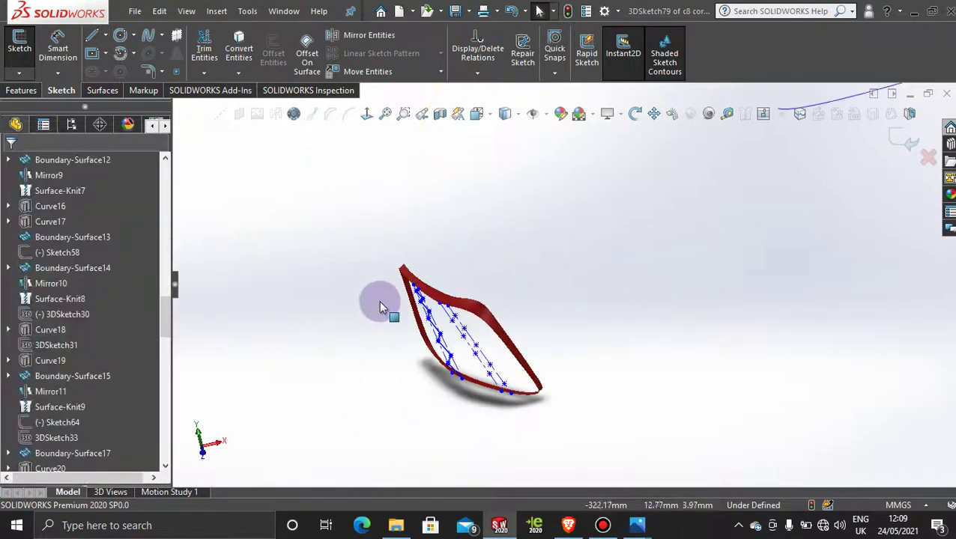
# - Close the zigzag with a line about 5.5 mm long from the outer centerline's uppermost point to the inner centerline's upper endpoint
pyautogui.scroll(-5, 405, 329)
pyautogui.moveTo(522, 322)
pyautogui.mouseDown(button='middle')
pyautogui.moveTo(512, 311)
pyautogui.moveTo(544, 295)
pyautogui.moveTo(609, 315)
pyautogui.moveTo(580, 260)
pyautogui.moveTo(602, 275)
pyautogui.moveTo(619, 209)
pyautogui.mouseUp(button='middle')
pyautogui.scroll(3, 605, 220)
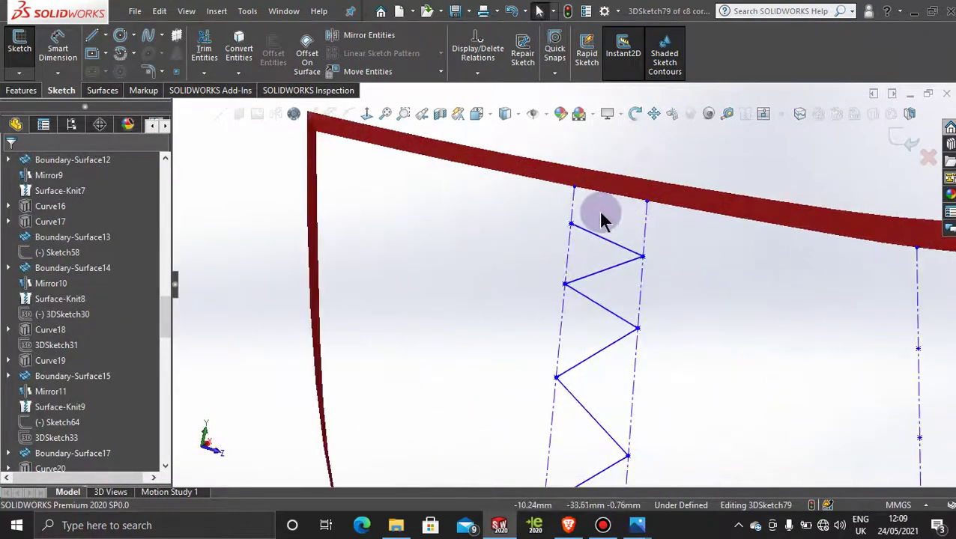
pyautogui.click(92, 39)
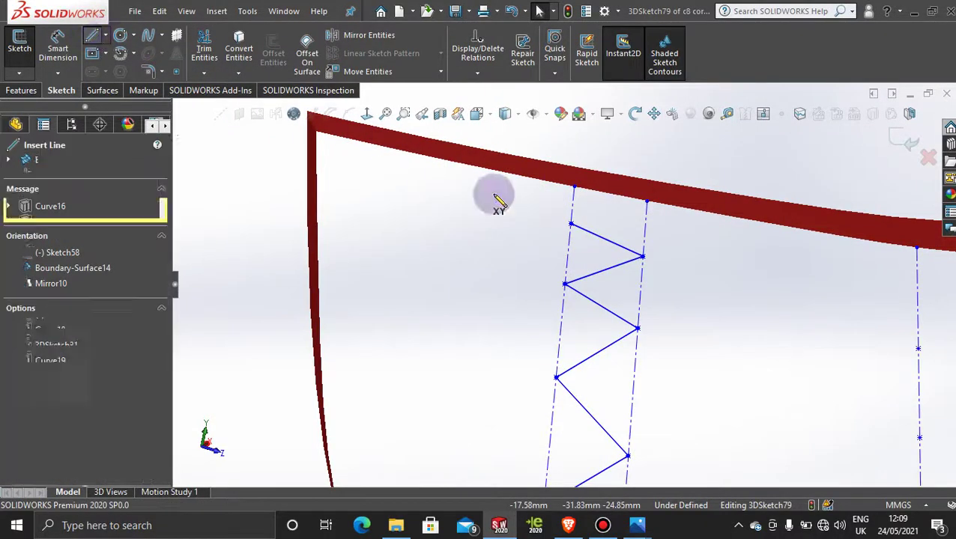
pyautogui.click(571, 224)
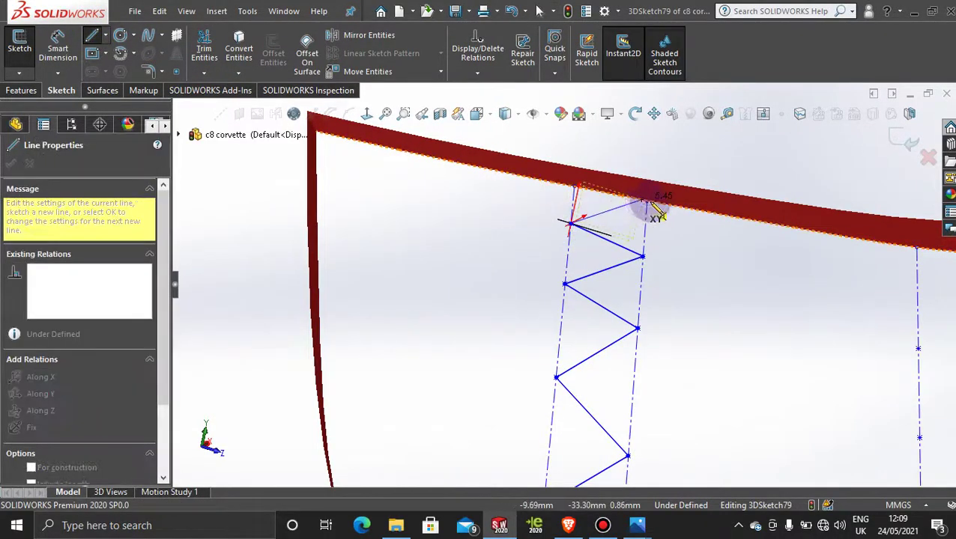
pyautogui.moveTo(651, 249); pyautogui.dragTo(608, 279, button='middle')
pyautogui.press('Escape')
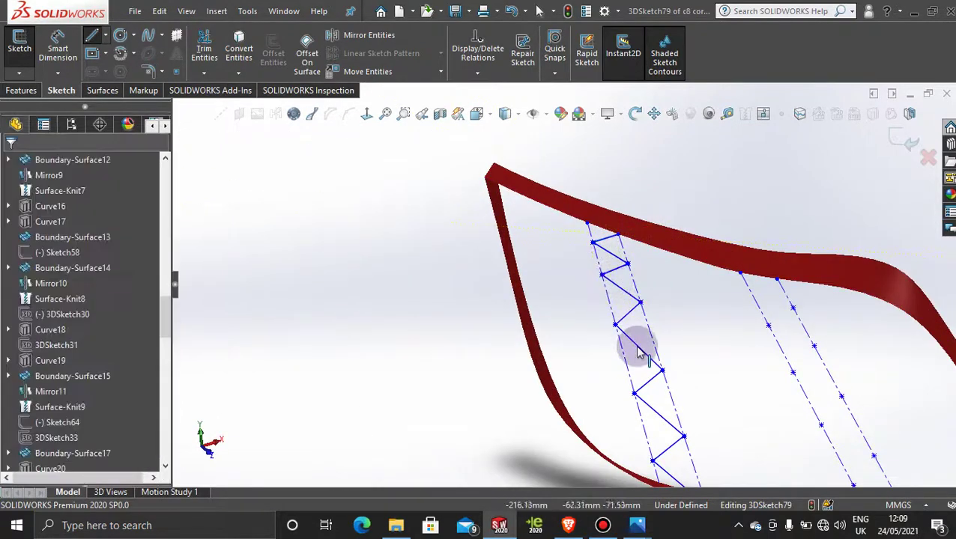
pyautogui.scroll(4, 636, 345)
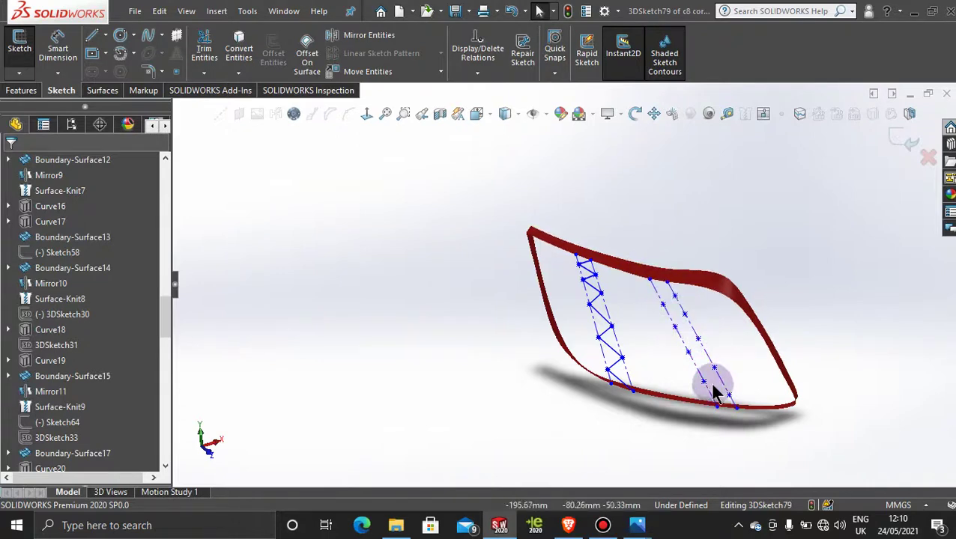
# - Draw five zigzag line segments from the inner centerline's lower endpoint through the lowest five staggered points of the pair nearest the rounded end
pyautogui.moveTo(704, 374); pyautogui.dragTo(719, 329, button='middle')
pyautogui.scroll(5, 751, 318)
pyautogui.scroll(-10, 751, 319)
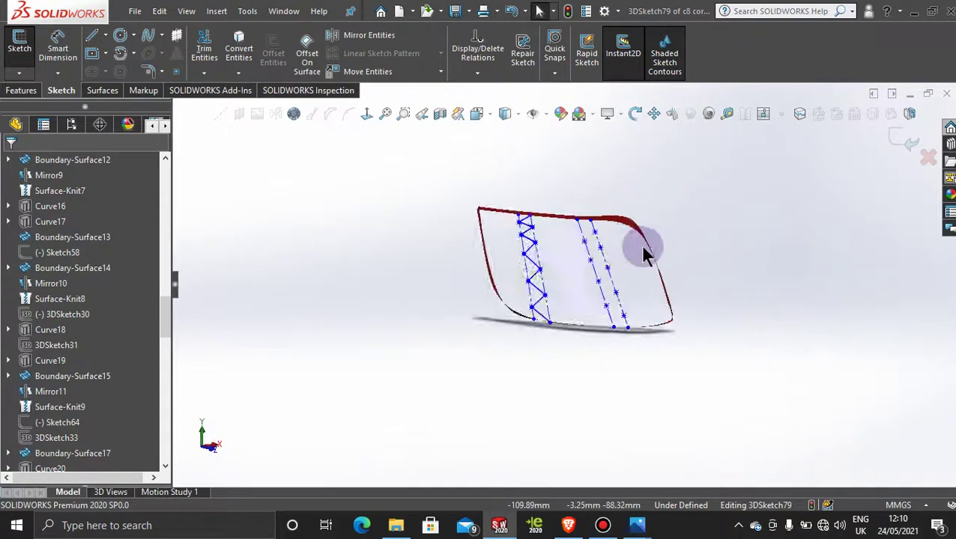
pyautogui.scroll(-2, 575, 314)
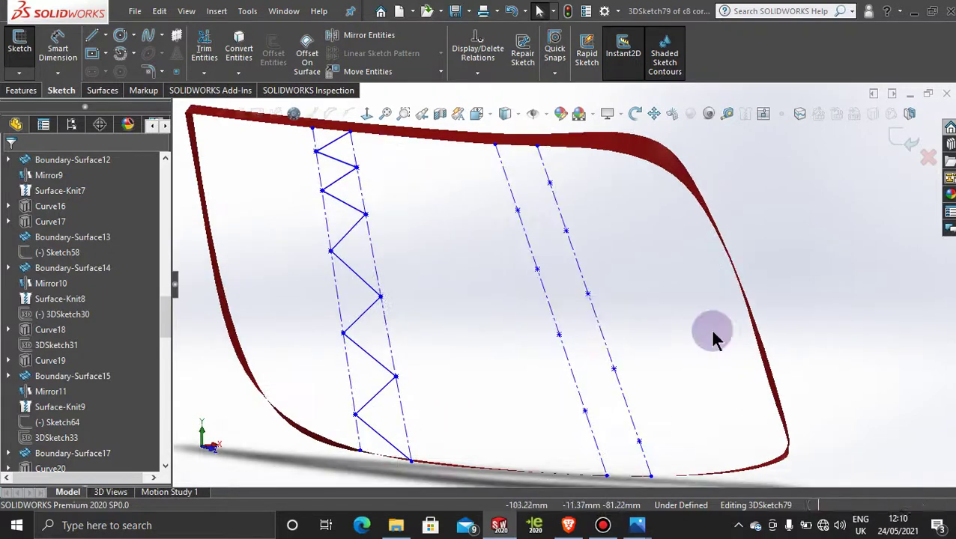
pyautogui.scroll(1, 711, 330)
pyautogui.click(92, 36)
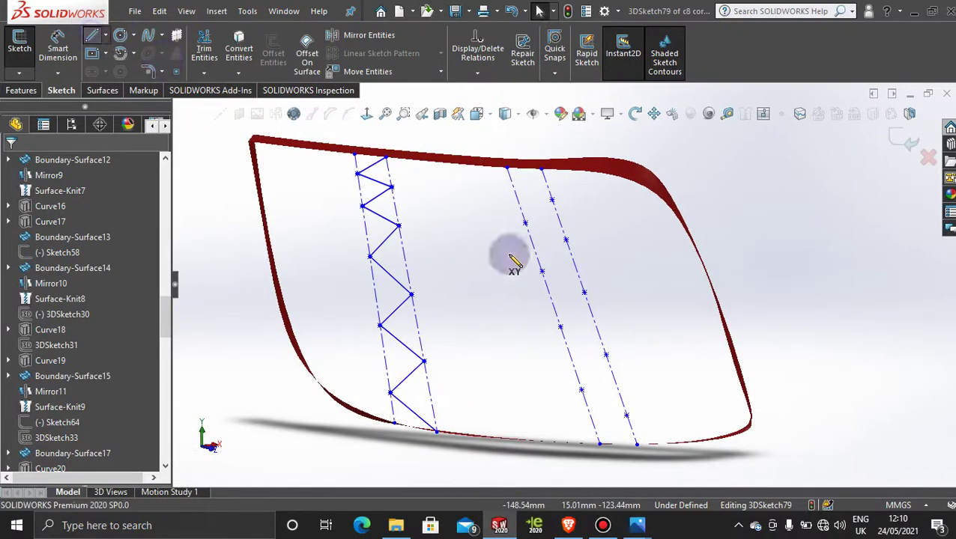
pyautogui.click(600, 445)
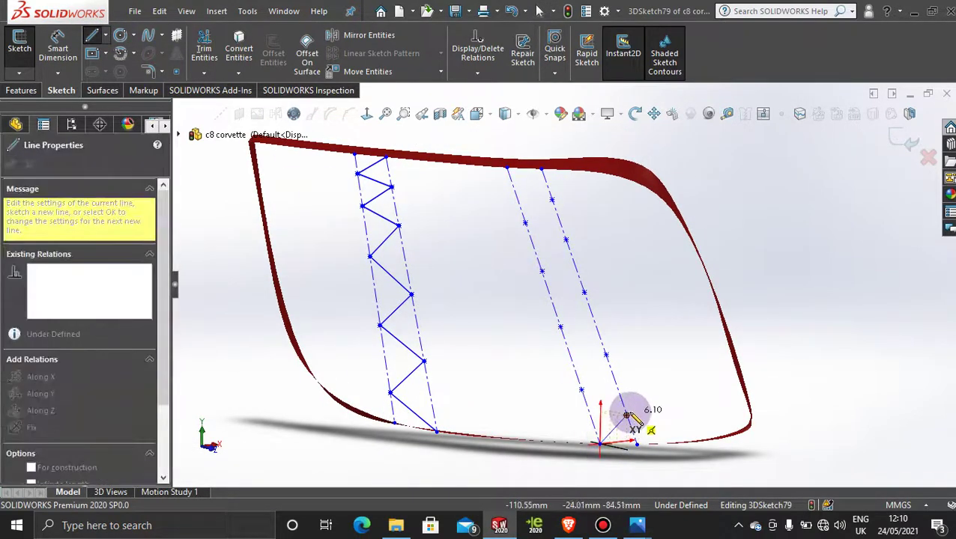
pyautogui.click(626, 415)
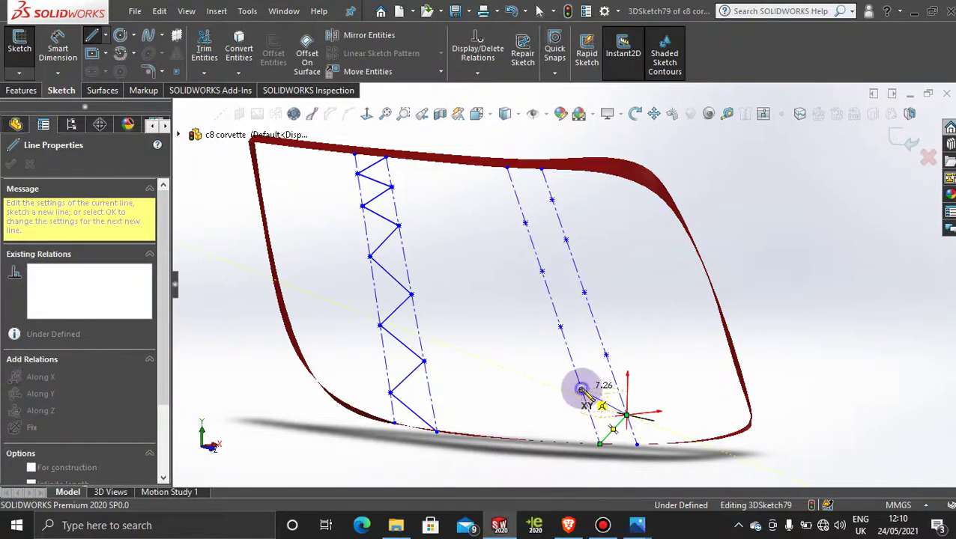
pyautogui.click(581, 389)
pyautogui.click(606, 355)
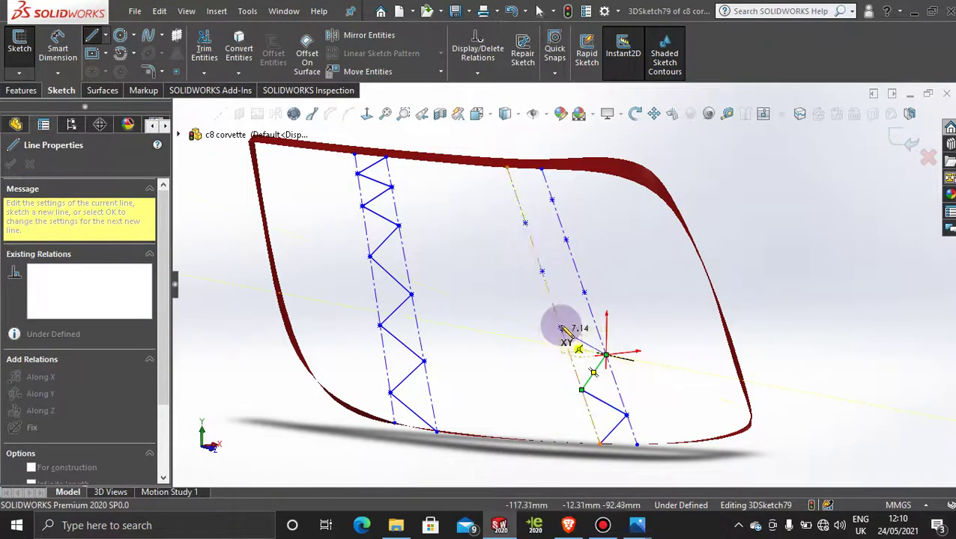
pyautogui.click(560, 327)
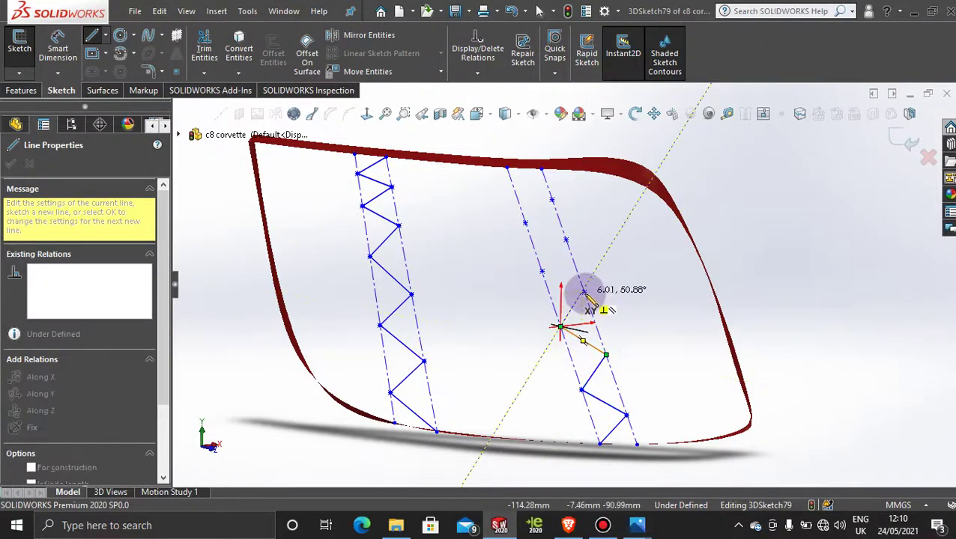
pyautogui.click(585, 293)
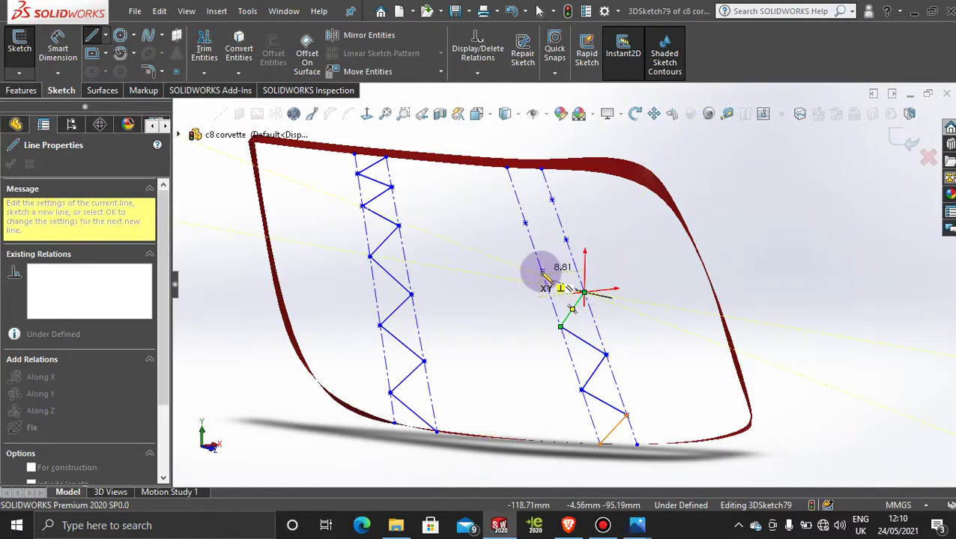
# - Continue this zigzag with five more segments through the remaining staggered points, ending at the inner centerline's upper endpoint
pyautogui.click(542, 271)
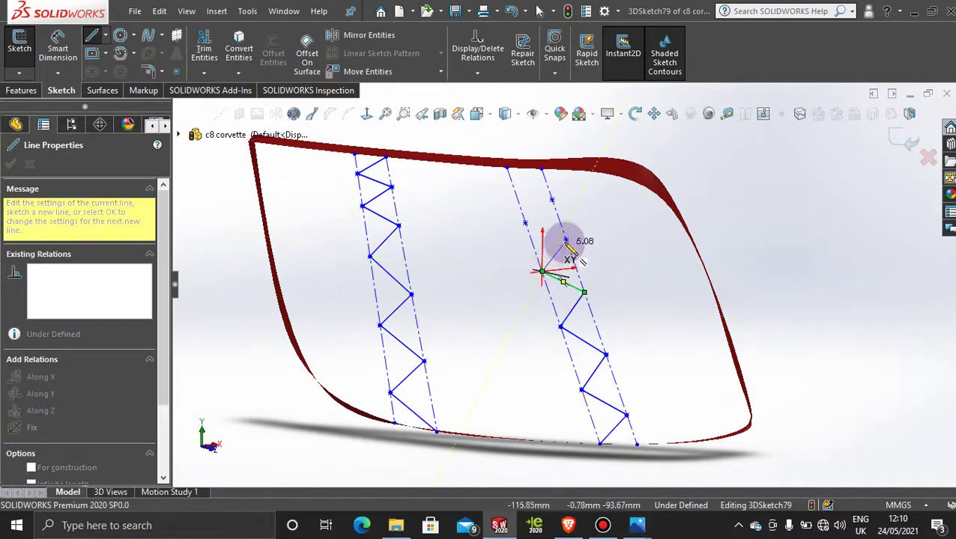
pyautogui.click(566, 240)
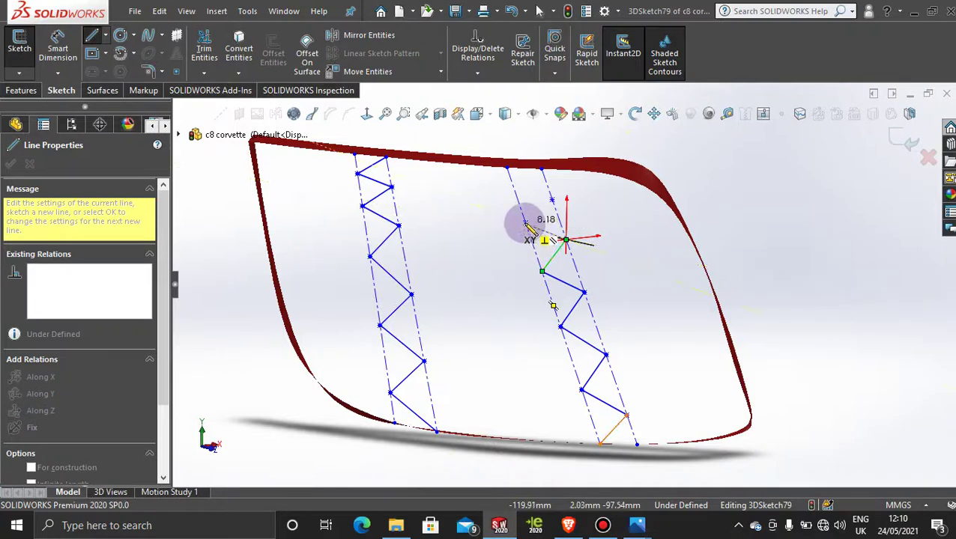
pyautogui.click(525, 223)
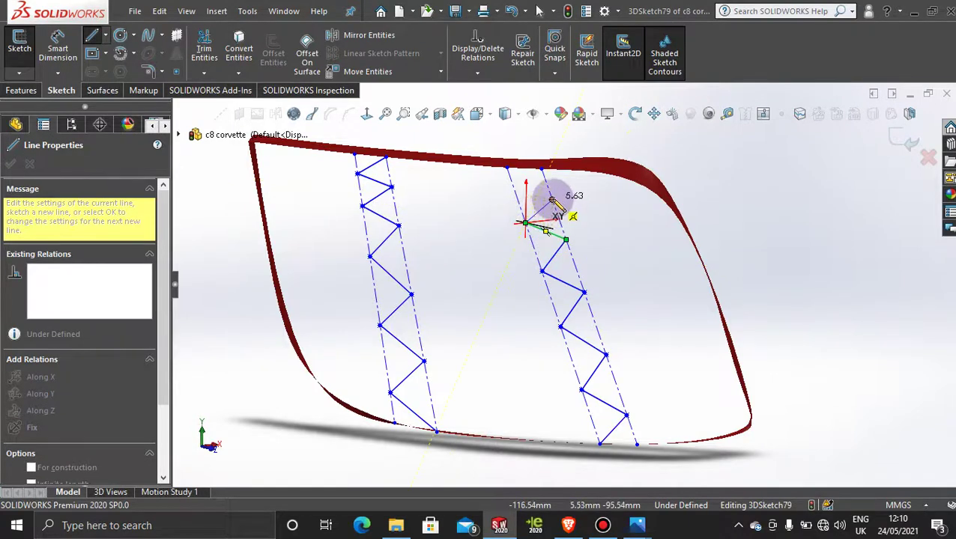
pyautogui.click(551, 201)
pyautogui.click(508, 168)
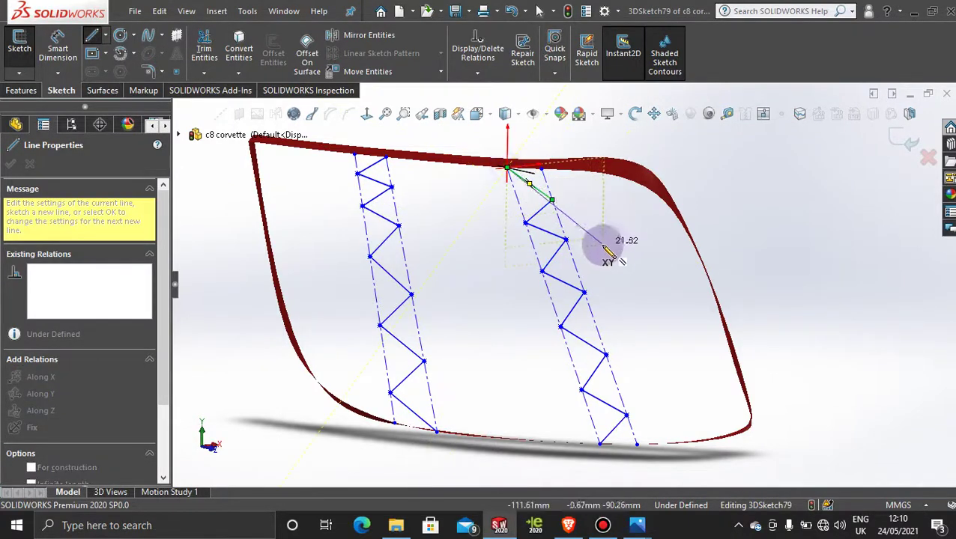
pyautogui.press('Escape')
# - Examine both zigzag strips and their fit inside the intake frame from several angles and from the side
pyautogui.scroll(4, 605, 258)
pyautogui.scroll(-6, 592, 277)
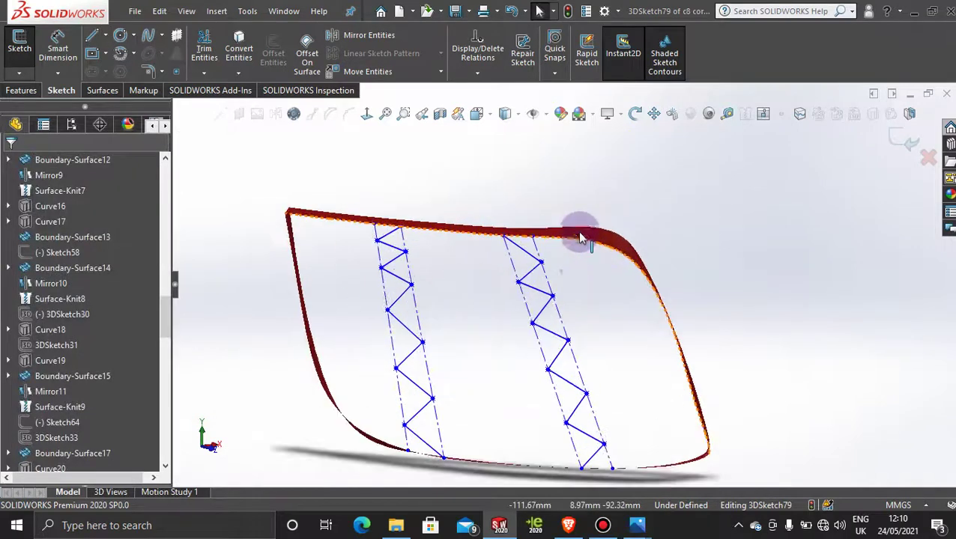
pyautogui.scroll(3, 342, 267)
pyautogui.scroll(-3, 525, 360)
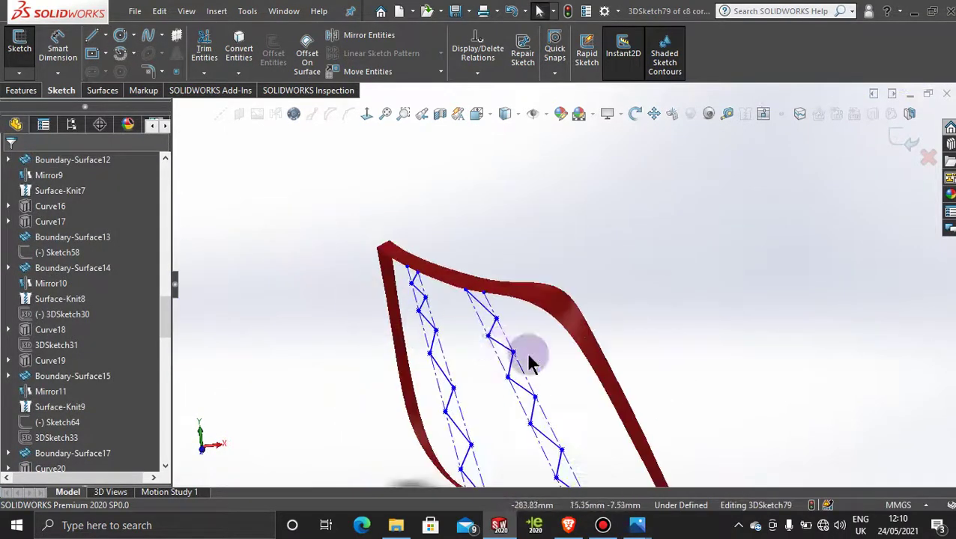
pyautogui.moveTo(481, 367)
pyautogui.mouseDown(button='middle')
pyautogui.moveTo(451, 367)
pyautogui.moveTo(488, 375)
pyautogui.moveTo(514, 356)
pyautogui.moveTo(518, 319)
pyautogui.moveTo(543, 393)
pyautogui.moveTo(523, 396)
pyautogui.moveTo(534, 405)
pyautogui.mouseUp(button='middle')
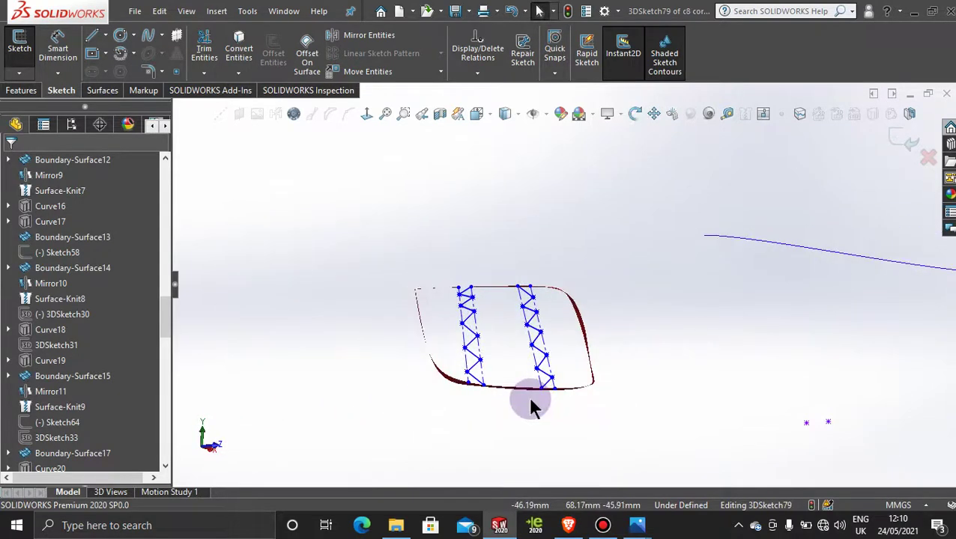
pyautogui.press('space')
pyautogui.click(401, 315)
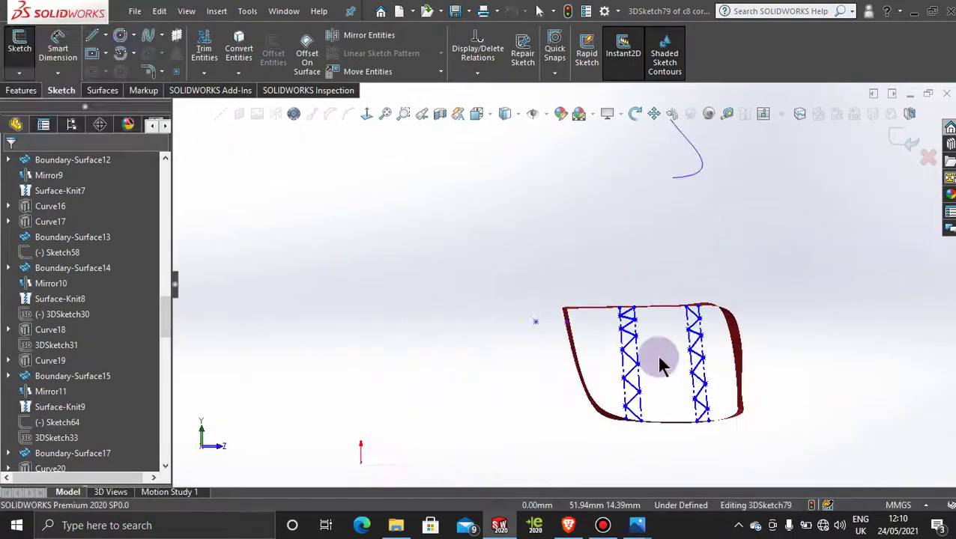
pyautogui.scroll(-3, 659, 367)
pyautogui.scroll(1, 667, 386)
pyautogui.moveTo(670, 399)
pyautogui.mouseDown(button='middle')
pyautogui.moveTo(612, 320)
pyautogui.moveTo(593, 319)
pyautogui.mouseUp(button='middle')
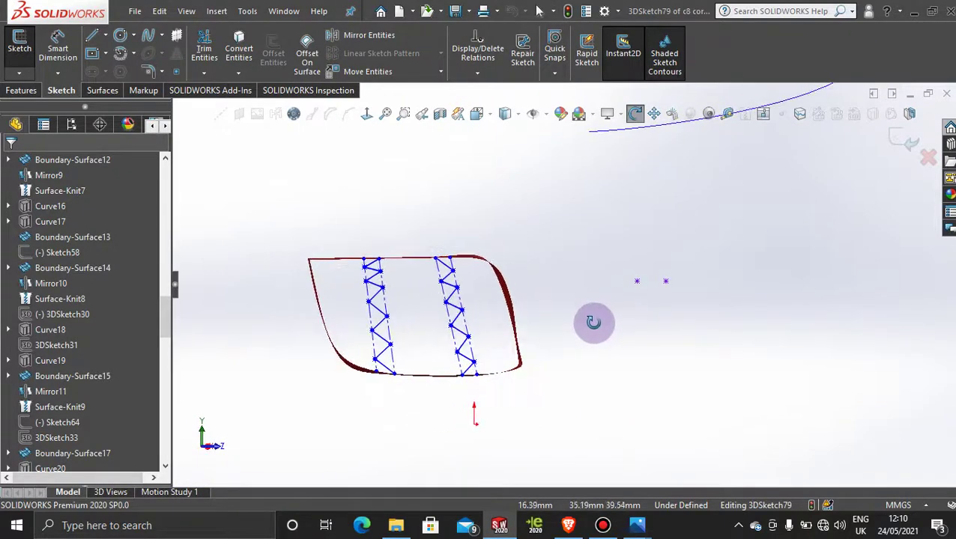
pyautogui.scroll(-3, 421, 312)
pyautogui.scroll(-2, 442, 346)
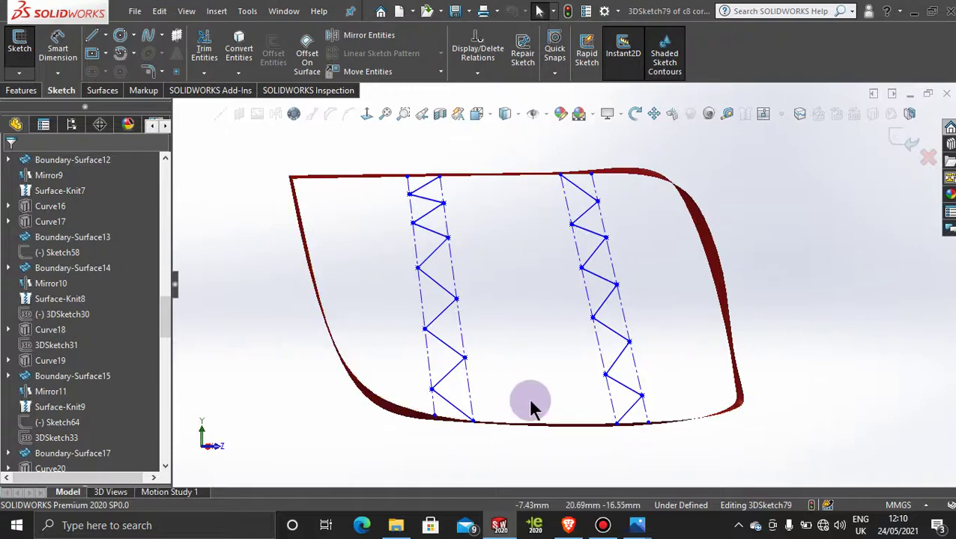
pyautogui.scroll(-1, 525, 408)
pyautogui.scroll(2, 510, 241)
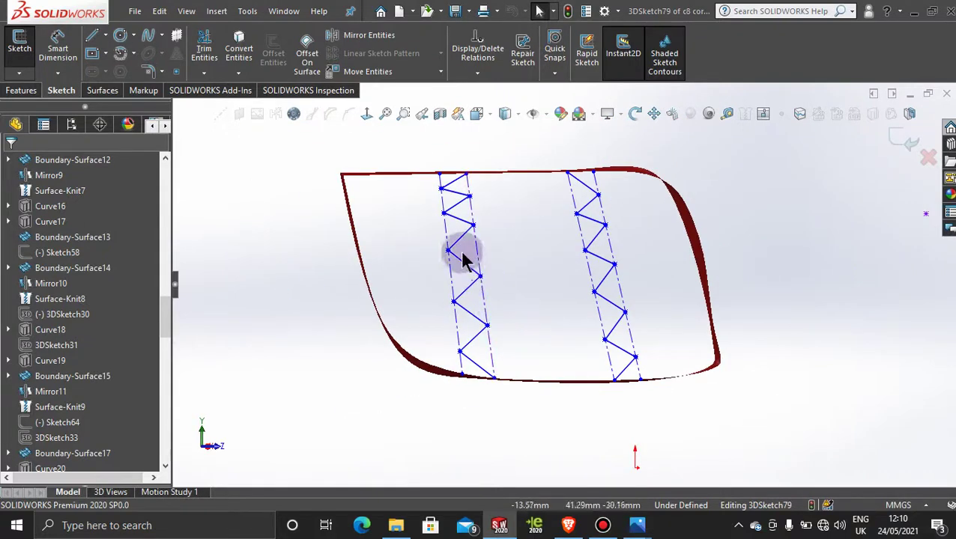
# - Shift the outer and upper inner zigzag vertices slightly down along the centerline pair nearest the pointed end to adjust their spacing
pyautogui.moveTo(448, 255)
pyautogui.mouseDown()
pyautogui.moveTo(450, 273)
pyautogui.moveTo(453, 261)
pyautogui.mouseUp()
pyautogui.click(513, 273)
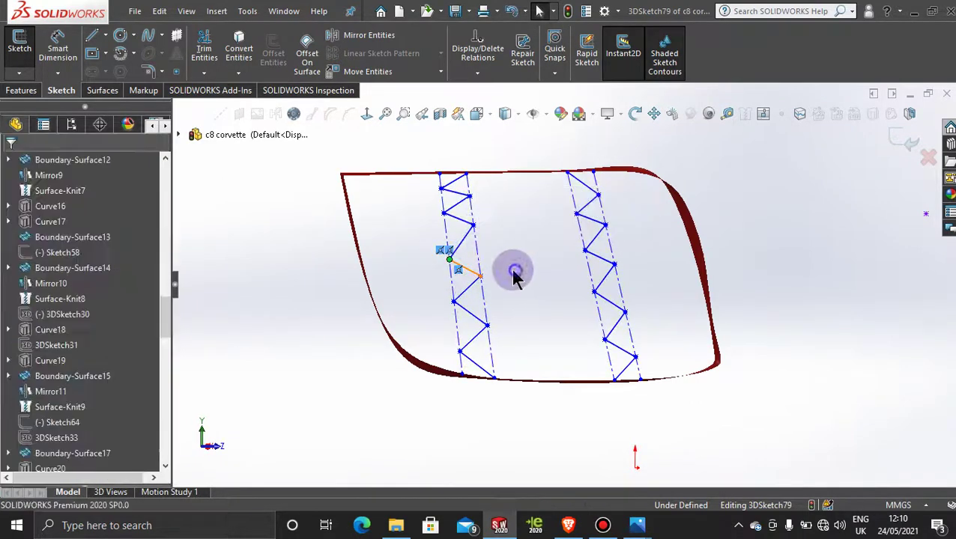
pyautogui.moveTo(476, 228); pyautogui.dragTo(446, 233)
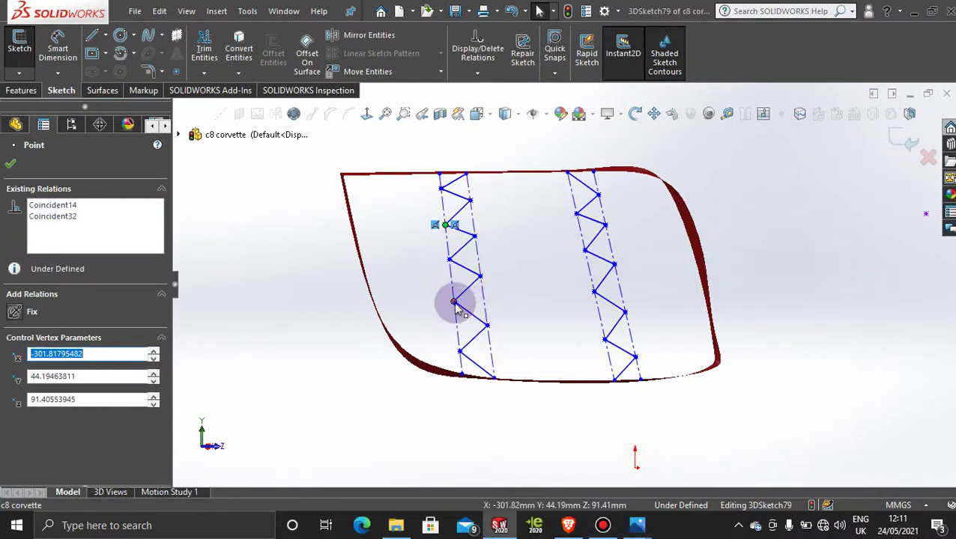
pyautogui.moveTo(460, 321); pyautogui.dragTo(456, 308)
# - Try to lower the middle zigzag vertex on the inner centerline of the pair nearest the pointed end, undoing each move
pyautogui.moveTo(481, 278); pyautogui.dragTo(485, 295)
pyautogui.click(550, 311)
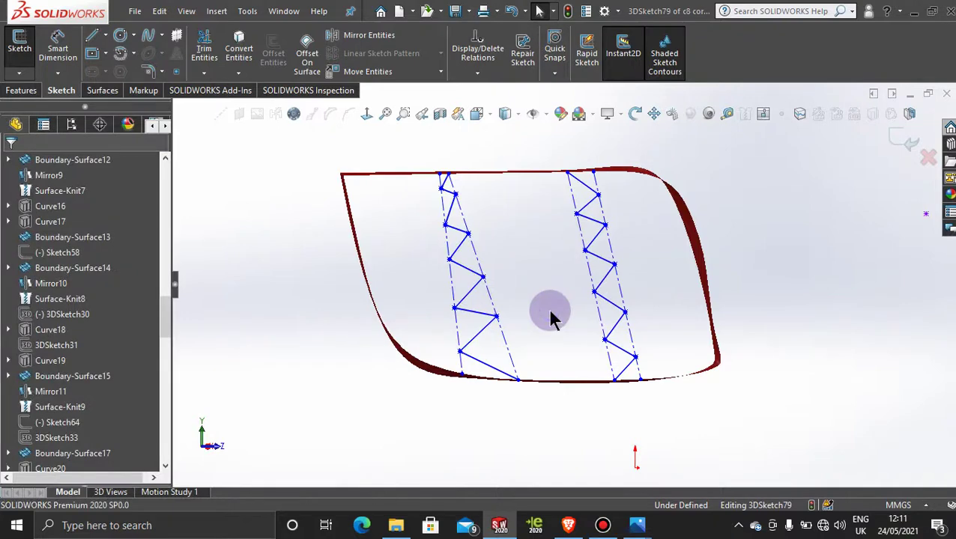
pyautogui.hotkey('ctrl', 'z')
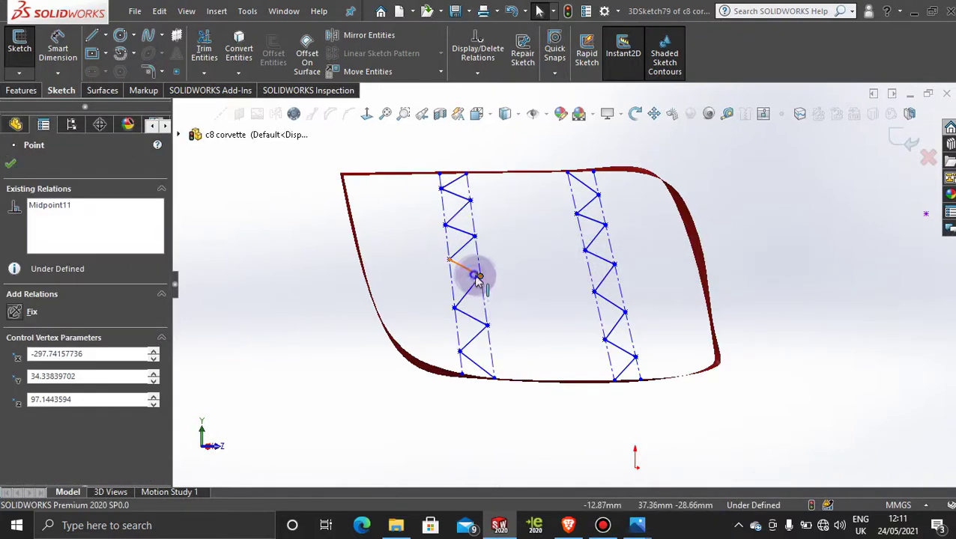
pyautogui.click(474, 276)
pyautogui.click(492, 284)
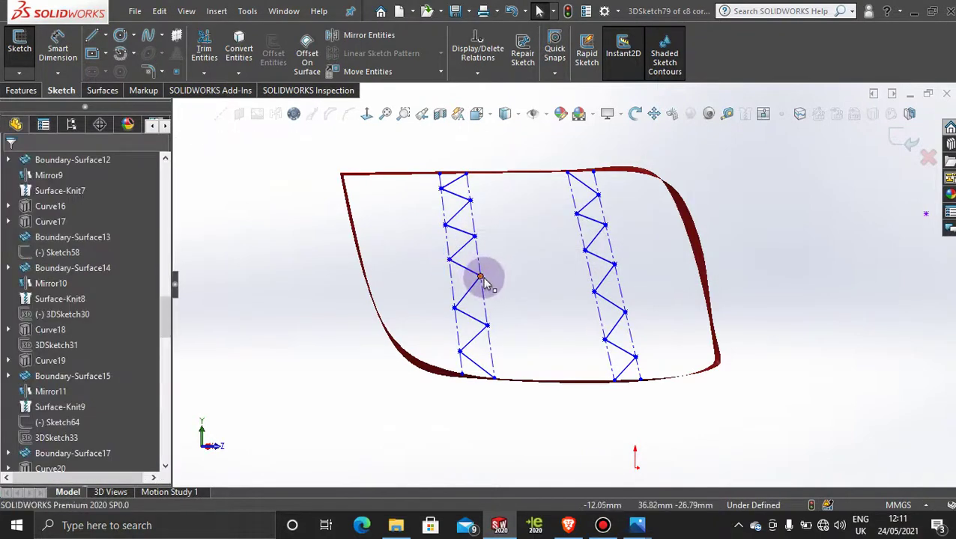
pyautogui.moveTo(482, 281); pyautogui.dragTo(487, 288)
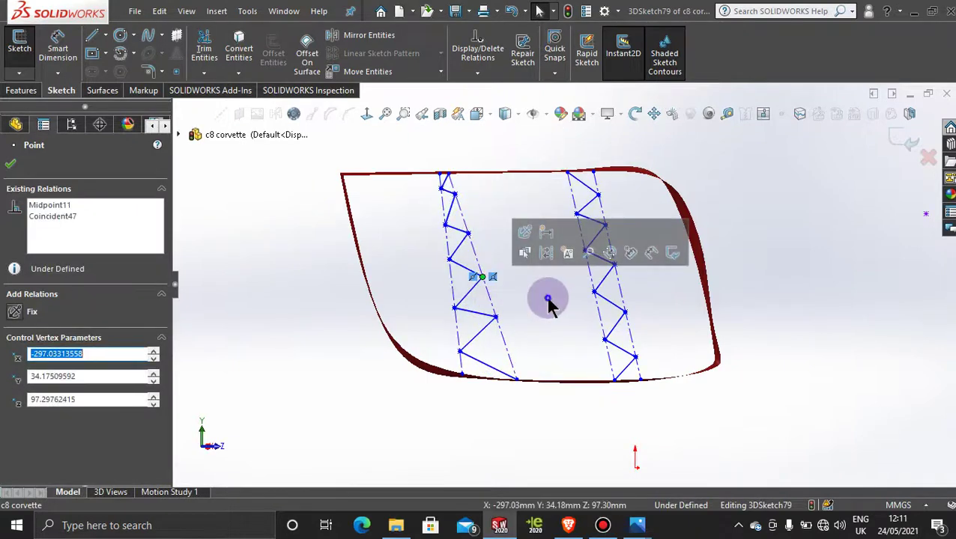
pyautogui.press('Escape')
pyautogui.hotkey('ctrl', 'z')
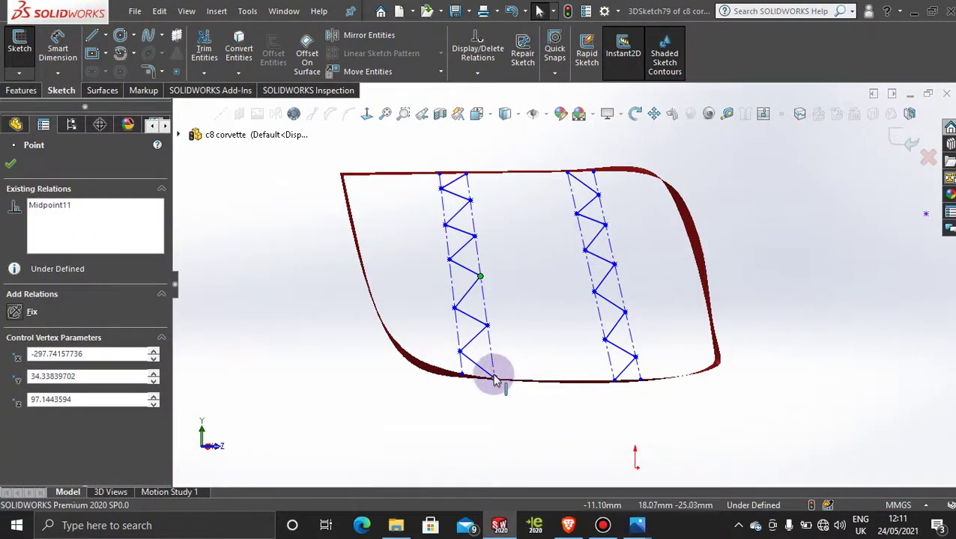
# - Add a Fix relation to all four endpoints of the centerline pair nearest the pointed end
pyautogui.rightClick(494, 382)
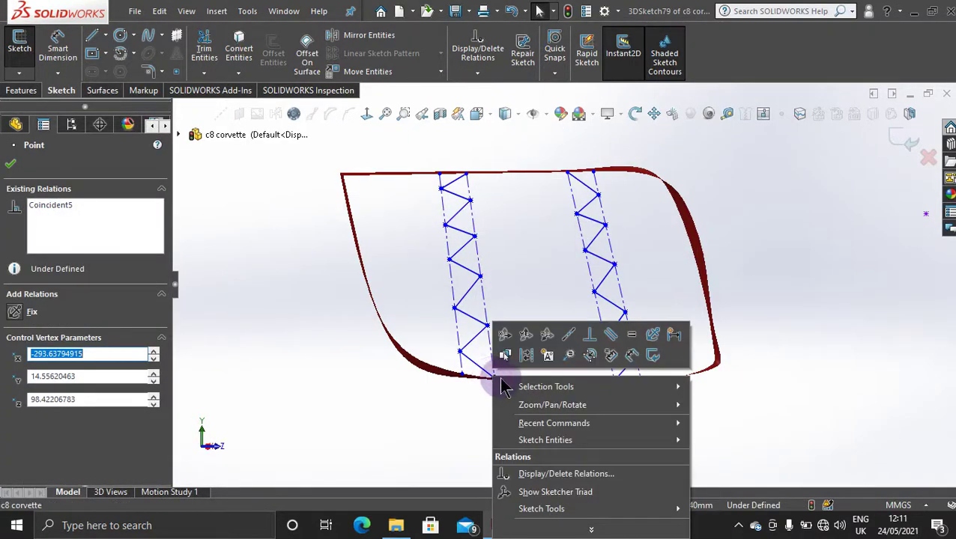
pyautogui.click(652, 334)
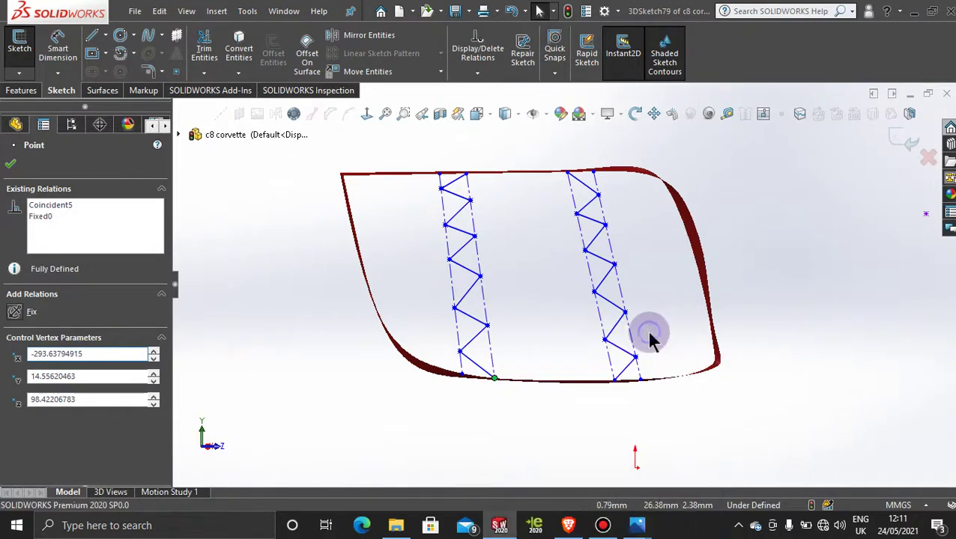
pyautogui.rightClick(465, 376)
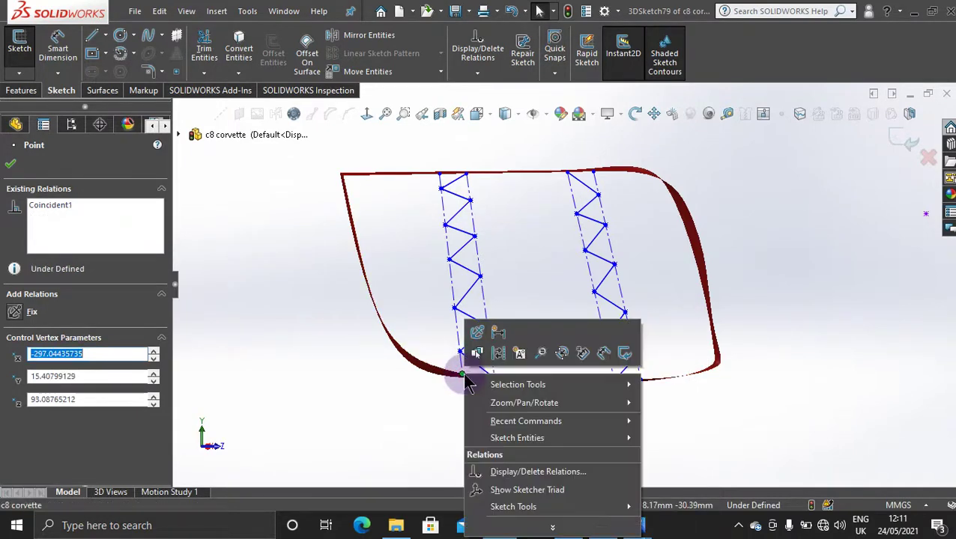
pyautogui.click(477, 334)
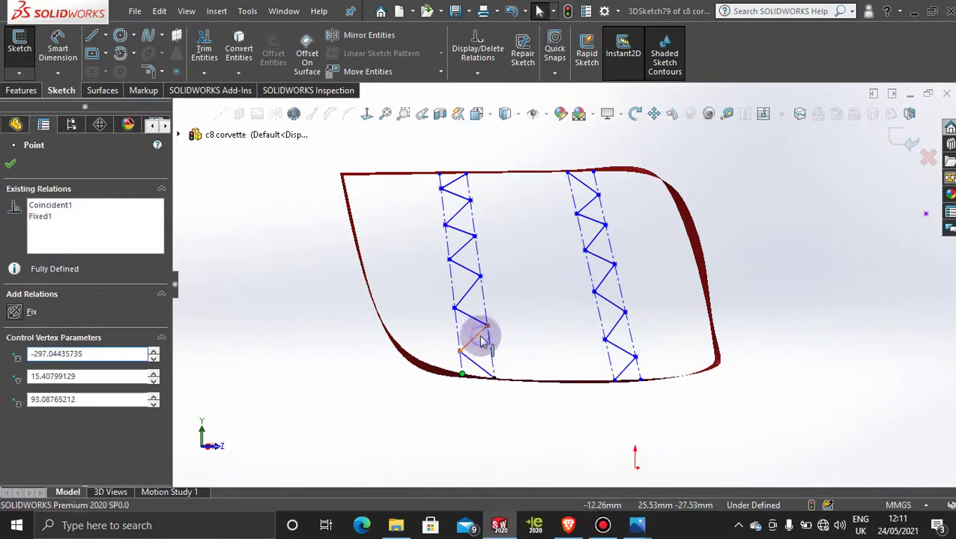
pyautogui.rightClick(467, 180)
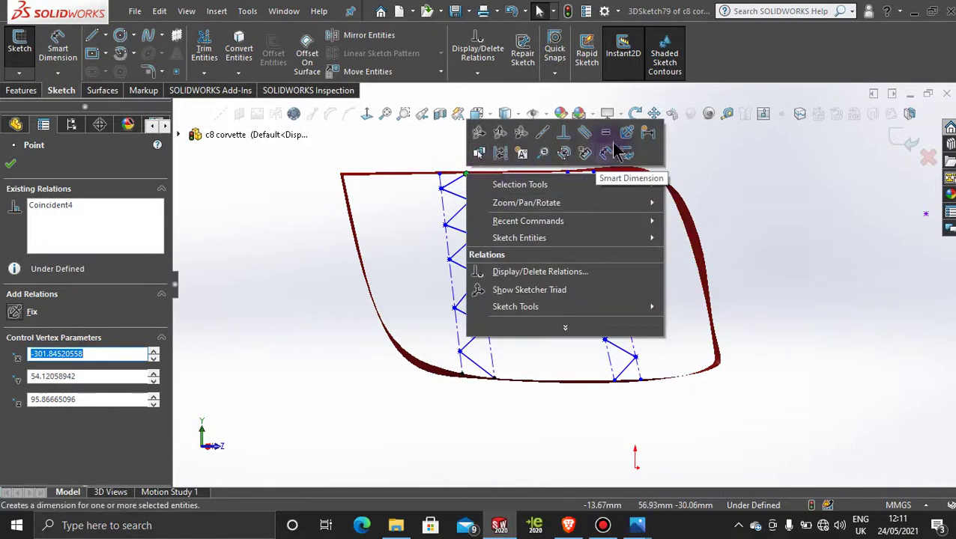
pyautogui.click(618, 133)
pyautogui.rightClick(440, 178)
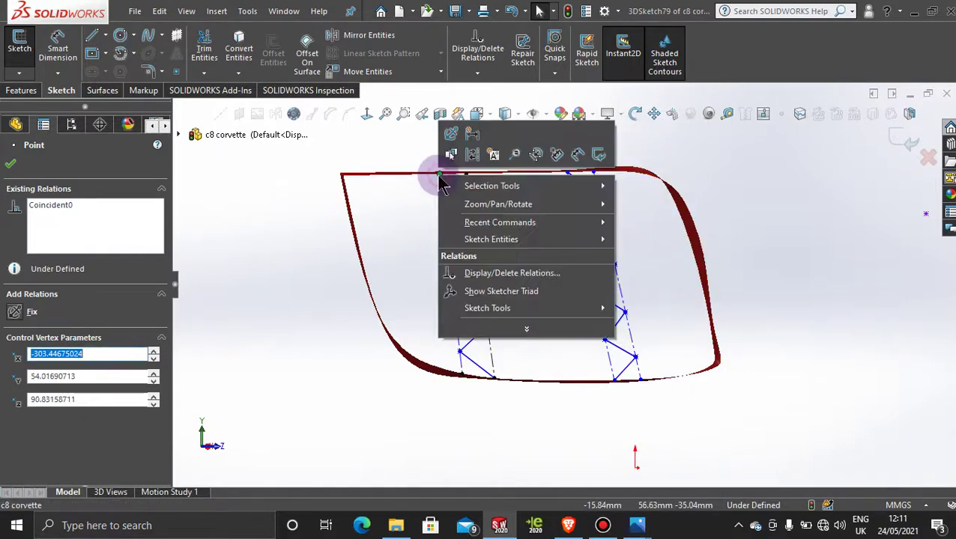
pyautogui.click(452, 134)
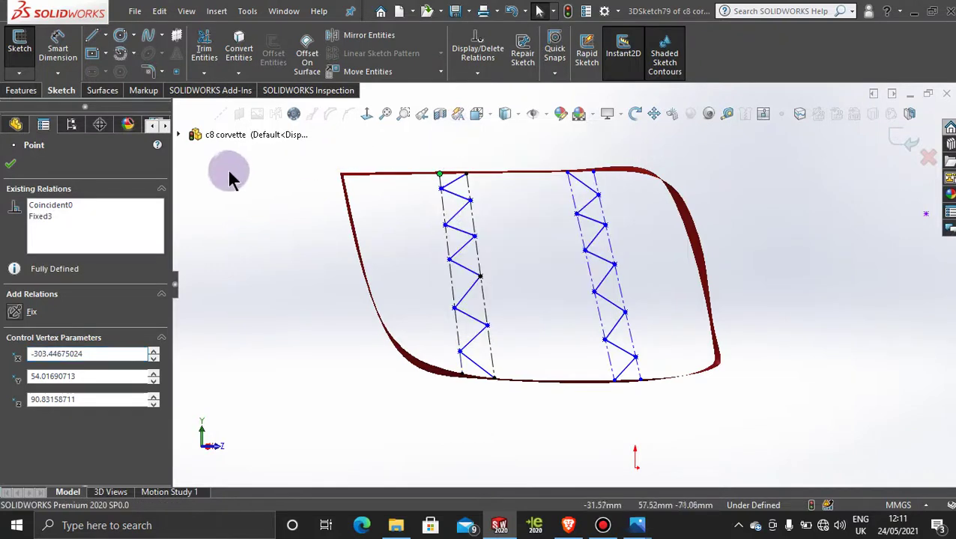
pyautogui.click(10, 164)
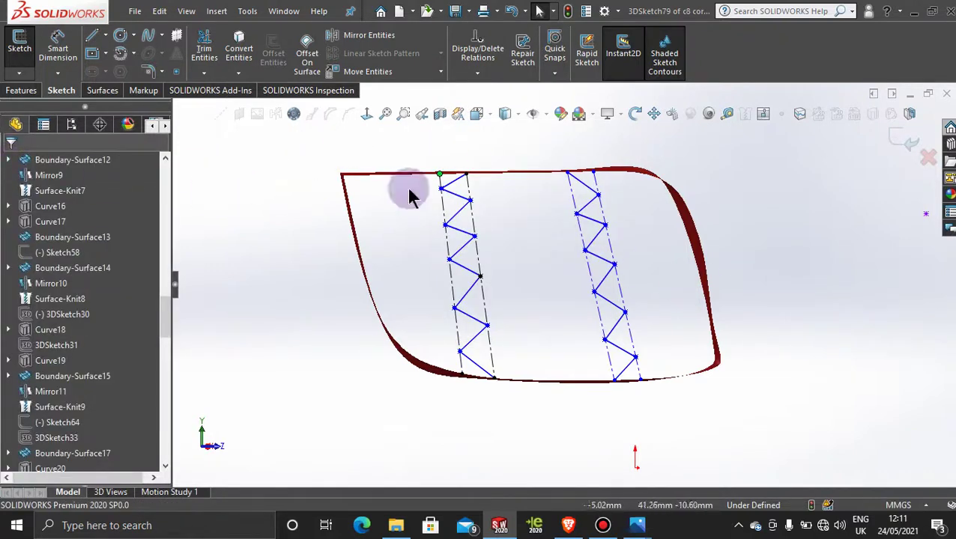
pyautogui.scroll(-1, 519, 238)
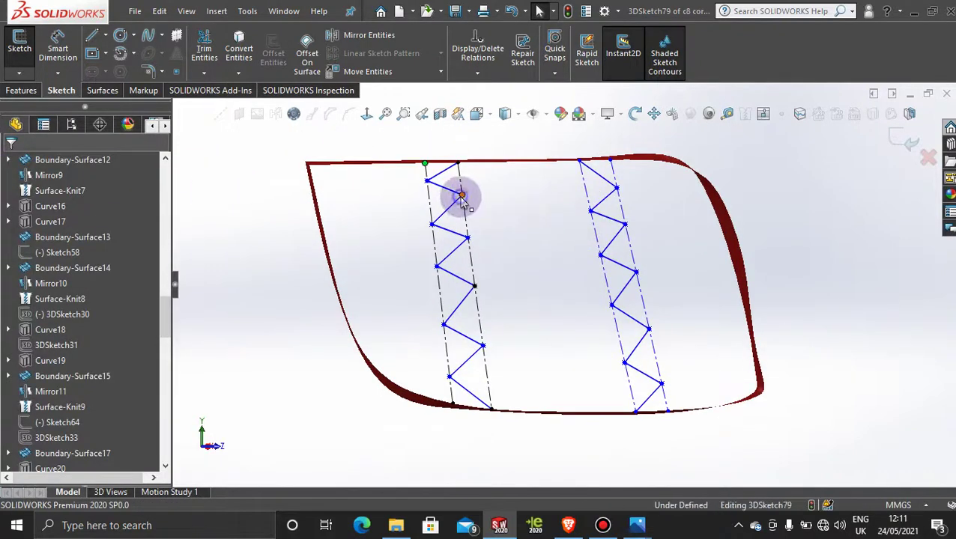
# - Lower the top inner zigzag vertex slightly and delete all relations on the middle inner vertex of the pair nearest the pointed end
pyautogui.moveTo(462, 196)
pyautogui.mouseDown()
pyautogui.moveTo(462, 210)
pyautogui.moveTo(463, 201)
pyautogui.mouseUp()
pyautogui.moveTo(475, 290); pyautogui.dragTo(477, 321)
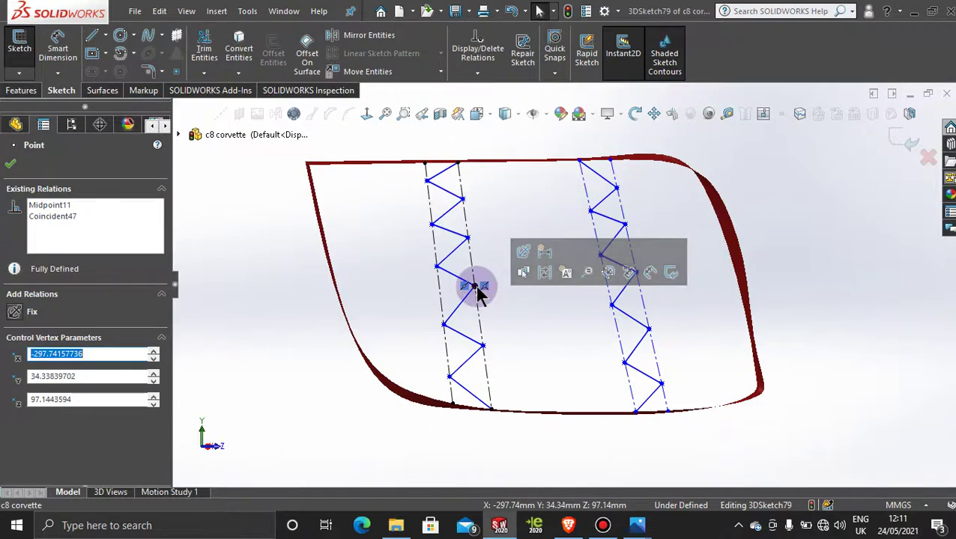
pyautogui.rightClick(86, 211)
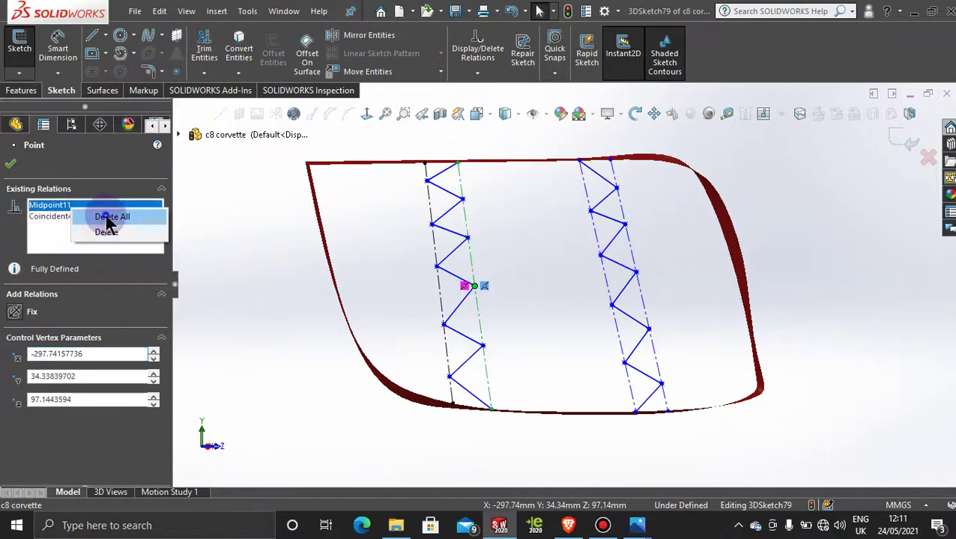
pyautogui.click(110, 217)
pyautogui.moveTo(476, 292)
pyautogui.mouseDown()
pyautogui.moveTo(479, 315)
pyautogui.moveTo(478, 279)
pyautogui.moveTo(480, 315)
pyautogui.moveTo(483, 297)
pyautogui.mouseUp()
pyautogui.click(522, 293)
# - Delete the remaining midpoint relation at the middle inner vertex, rejoin its line ends slightly lower, and nudge down the vertex above
pyautogui.rightClick(485, 285)
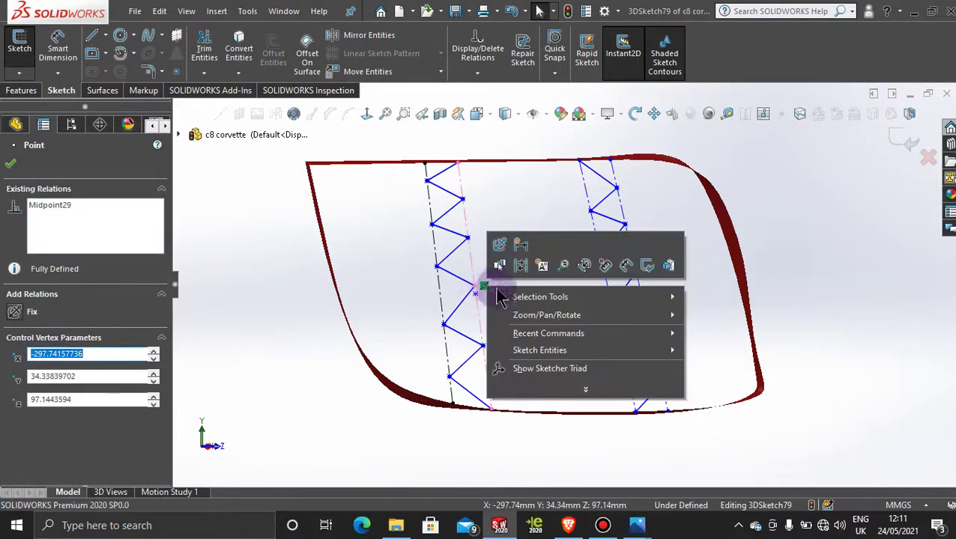
pyautogui.rightClick(41, 218)
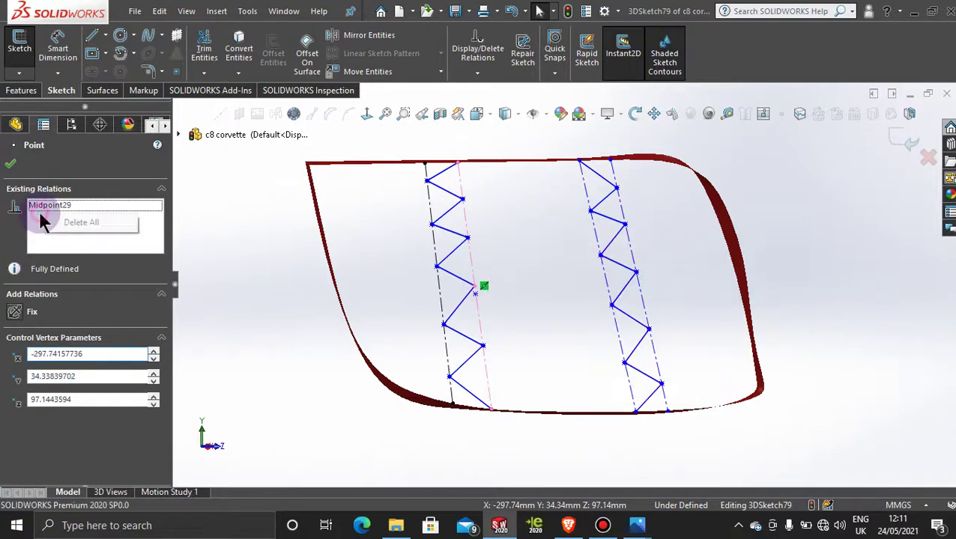
pyautogui.click(81, 224)
pyautogui.moveTo(475, 287)
pyautogui.mouseDown()
pyautogui.moveTo(477, 304)
pyautogui.moveTo(475, 296)
pyautogui.mouseUp()
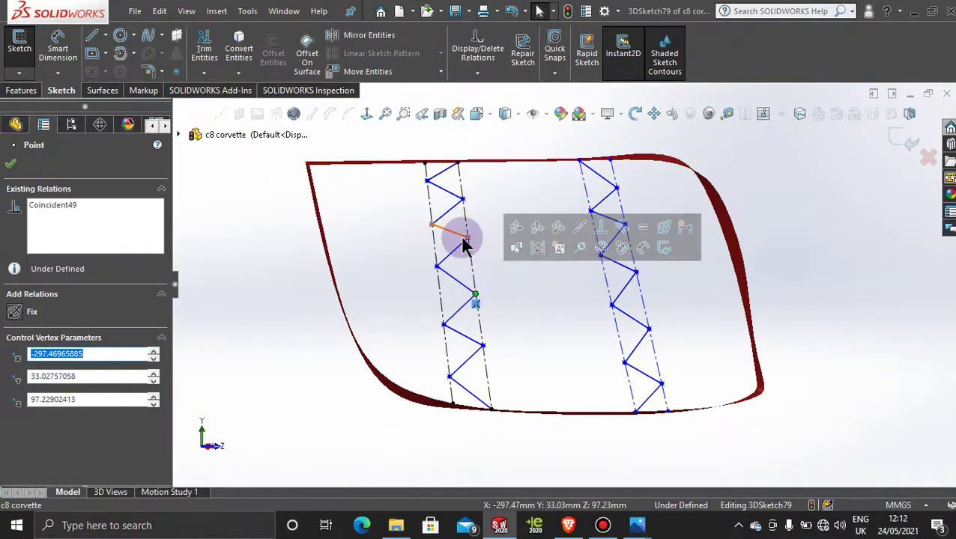
pyautogui.moveTo(465, 238); pyautogui.dragTo(479, 256)
pyautogui.click(517, 272)
# - Examine the spacing of both zigzag strips inside the intake frame from an angle and from the left side
pyautogui.scroll(2, 517, 272)
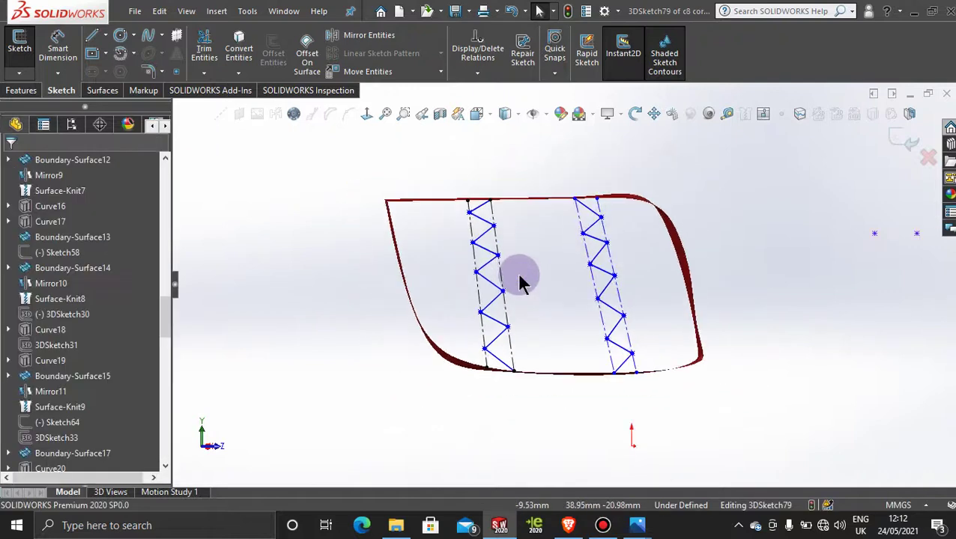
pyautogui.moveTo(519, 275); pyautogui.dragTo(491, 286, button='middle')
pyautogui.moveTo(369, 266)
pyautogui.mouseDown(button='middle')
pyautogui.moveTo(331, 298)
pyautogui.moveTo(352, 320)
pyautogui.moveTo(394, 284)
pyautogui.moveTo(485, 348)
pyautogui.moveTo(482, 332)
pyautogui.mouseUp(button='middle')
pyautogui.press('space')
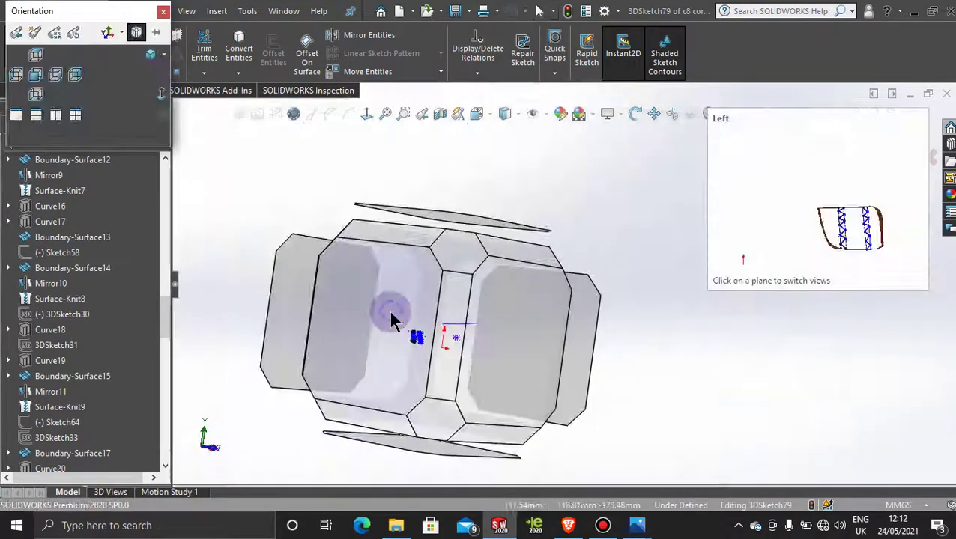
pyautogui.click(390, 313)
pyautogui.scroll(2, 661, 367)
pyautogui.moveTo(662, 367); pyautogui.dragTo(629, 357, button='middle')
pyautogui.moveTo(480, 367); pyautogui.dragTo(420, 346, button='middle')
pyautogui.scroll(-3, 420, 346)
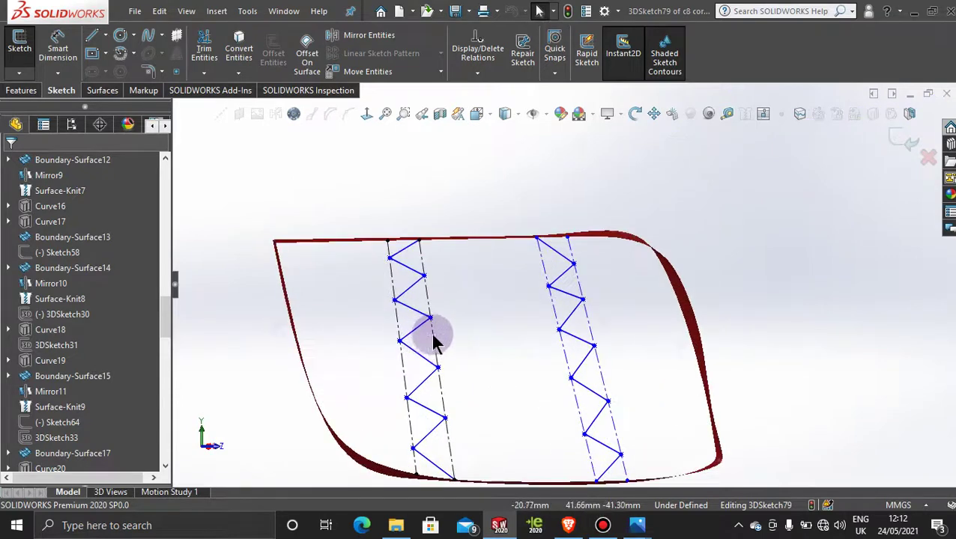
# - Nudge the upper and lower zigzag vertices along both centerlines of the pair nearest the rounded end to even out their spacing
pyautogui.click(575, 267)
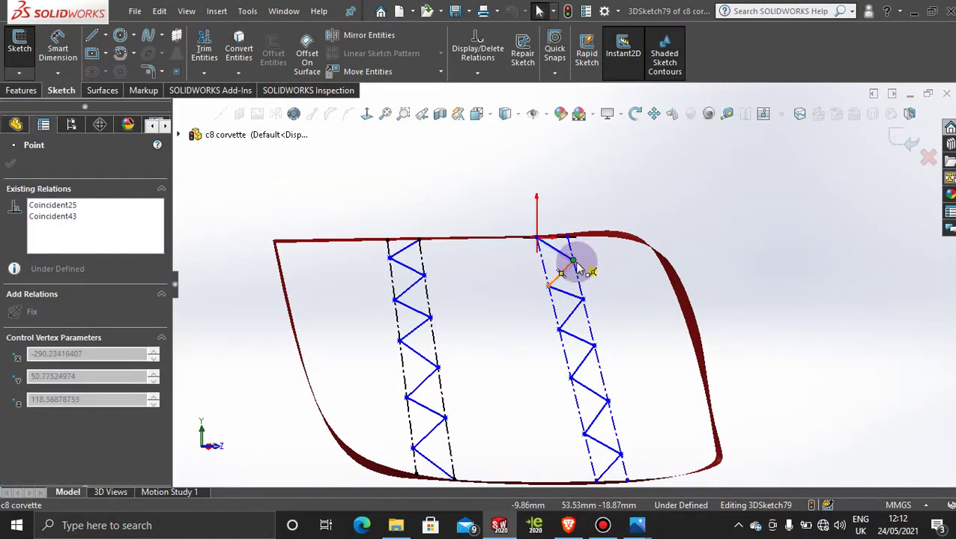
pyautogui.moveTo(576, 267)
pyautogui.mouseDown()
pyautogui.moveTo(550, 270)
pyautogui.moveTo(551, 291)
pyautogui.mouseUp()
pyautogui.click(549, 285)
pyautogui.scroll(1, 594, 404)
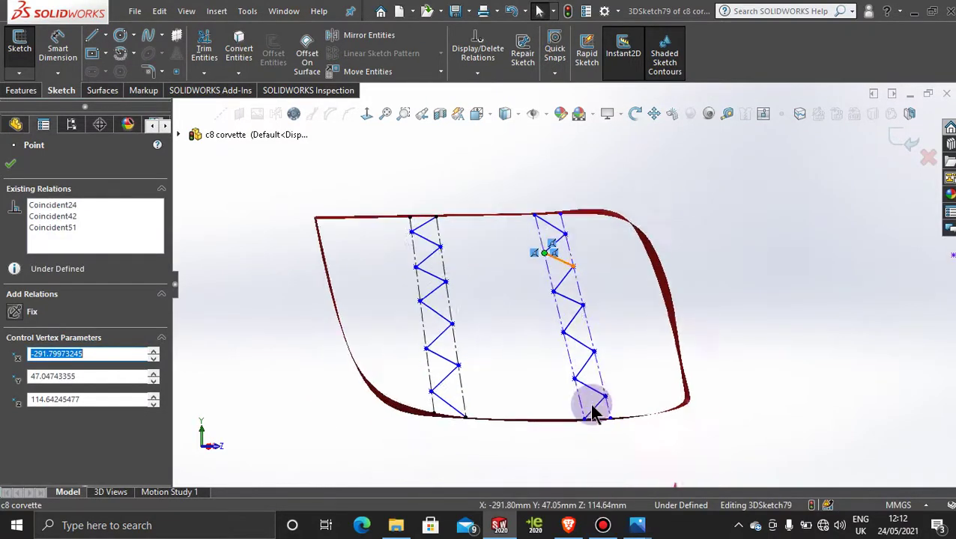
pyautogui.moveTo(575, 382)
pyautogui.mouseDown()
pyautogui.moveTo(572, 361)
pyautogui.moveTo(572, 379)
pyautogui.moveTo(595, 330)
pyautogui.moveTo(606, 377)
pyautogui.mouseUp()
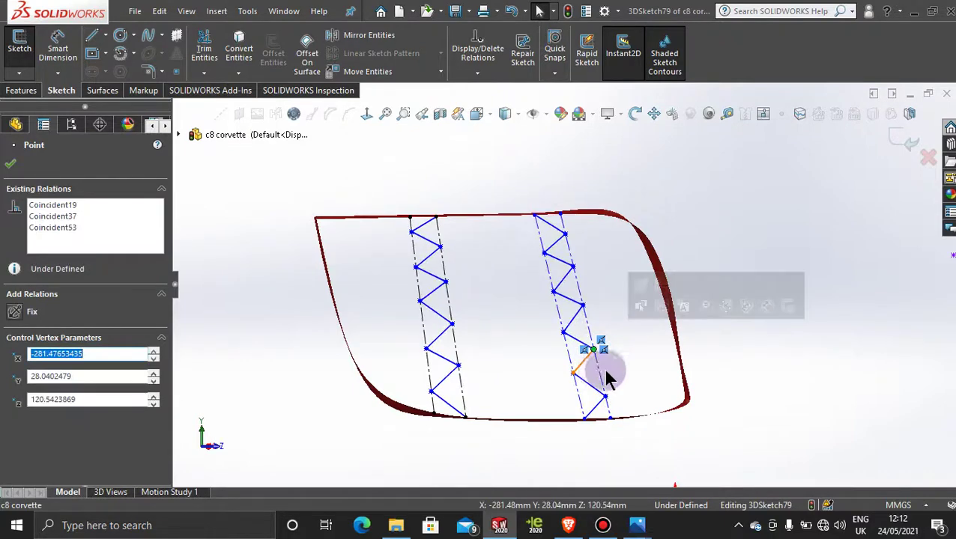
pyautogui.click(629, 384)
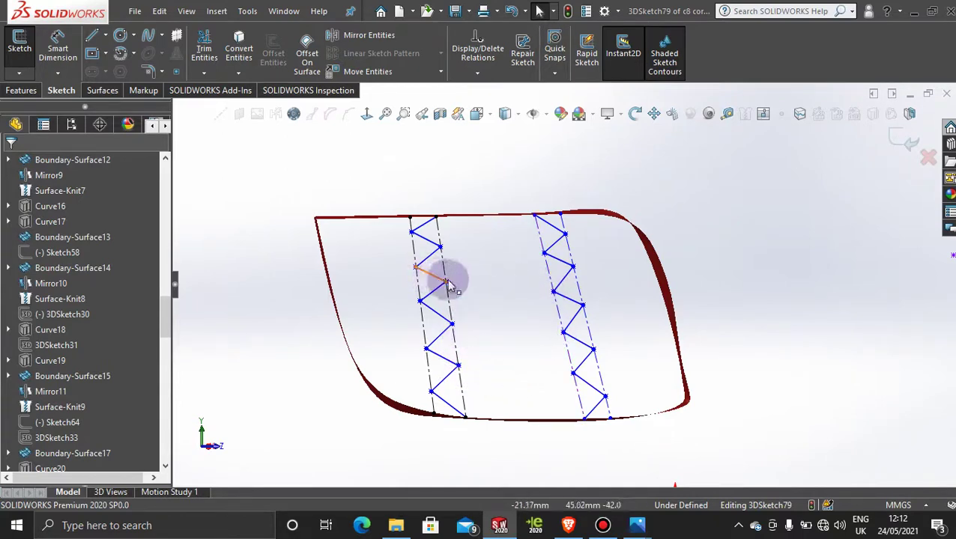
pyautogui.click(551, 292)
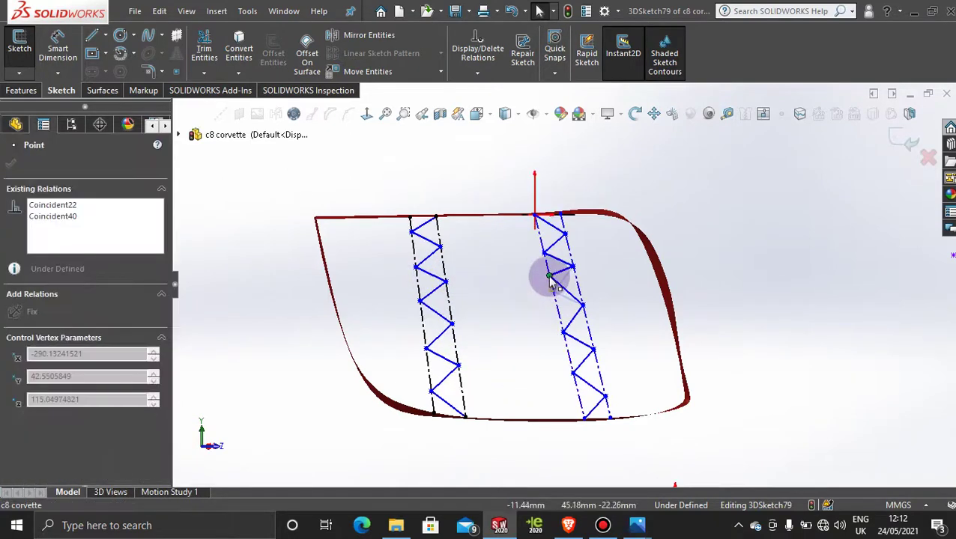
pyautogui.click(508, 313)
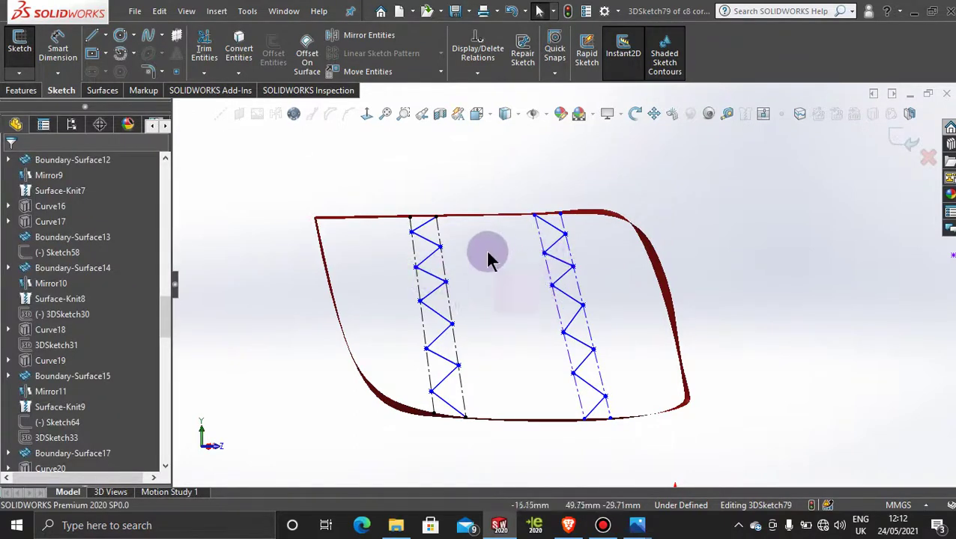
# - Lower the bottom zigzag vertex on the inner centerline of the pair nearest the rounded end
pyautogui.scroll(1, 503, 382)
pyautogui.scroll(-3, 541, 337)
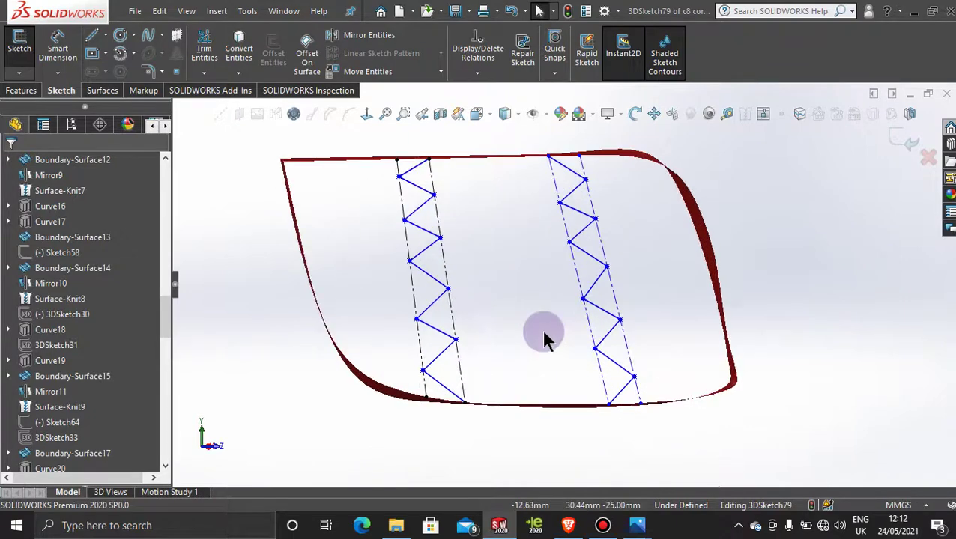
pyautogui.scroll(-2, 554, 364)
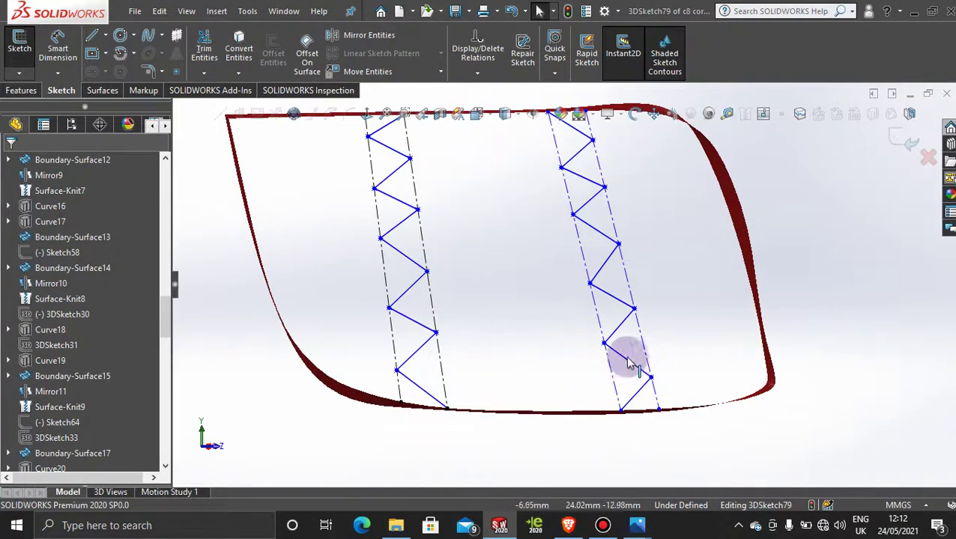
pyautogui.moveTo(606, 346)
pyautogui.mouseDown()
pyautogui.moveTo(624, 374)
pyautogui.moveTo(607, 353)
pyautogui.mouseUp()
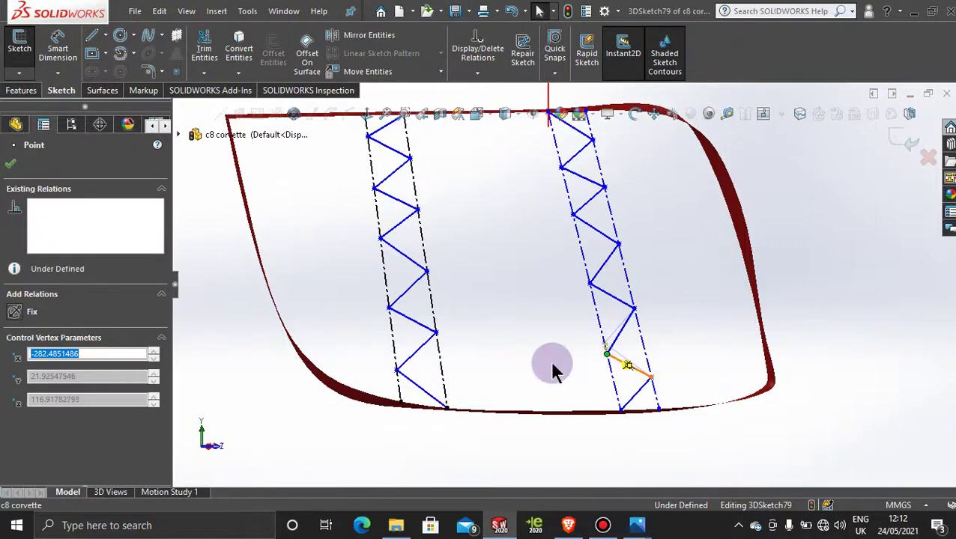
# - Lower the four zigzag vertices on the inner centerline of the pair nearest the pointed end, readjusting the middle one slightly upward
pyautogui.moveTo(436, 334)
pyautogui.mouseDown()
pyautogui.moveTo(442, 361)
pyautogui.moveTo(440, 348)
pyautogui.mouseUp()
pyautogui.moveTo(427, 271); pyautogui.dragTo(434, 288)
pyautogui.click(420, 212)
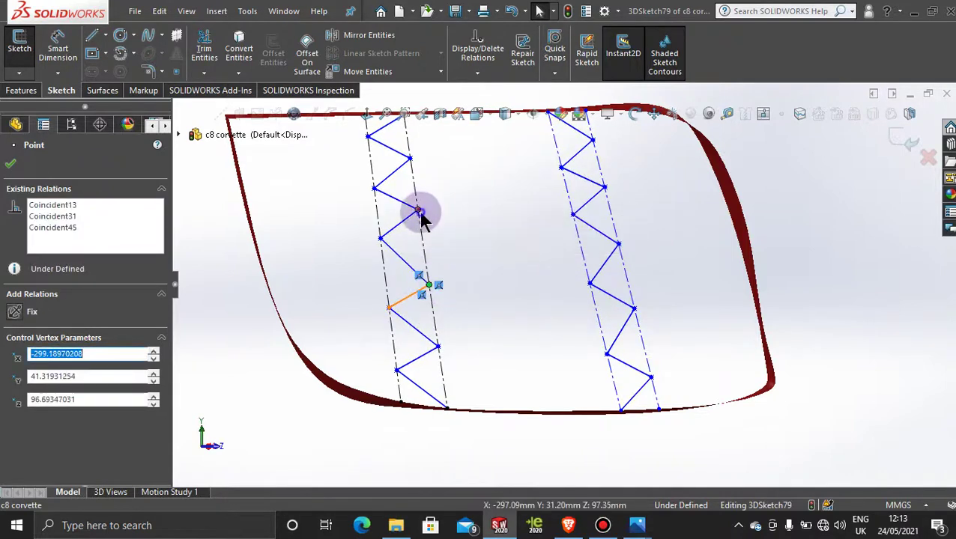
pyautogui.moveTo(419, 211)
pyautogui.mouseDown()
pyautogui.moveTo(422, 230)
pyautogui.moveTo(420, 220)
pyautogui.mouseUp()
pyautogui.click(410, 160)
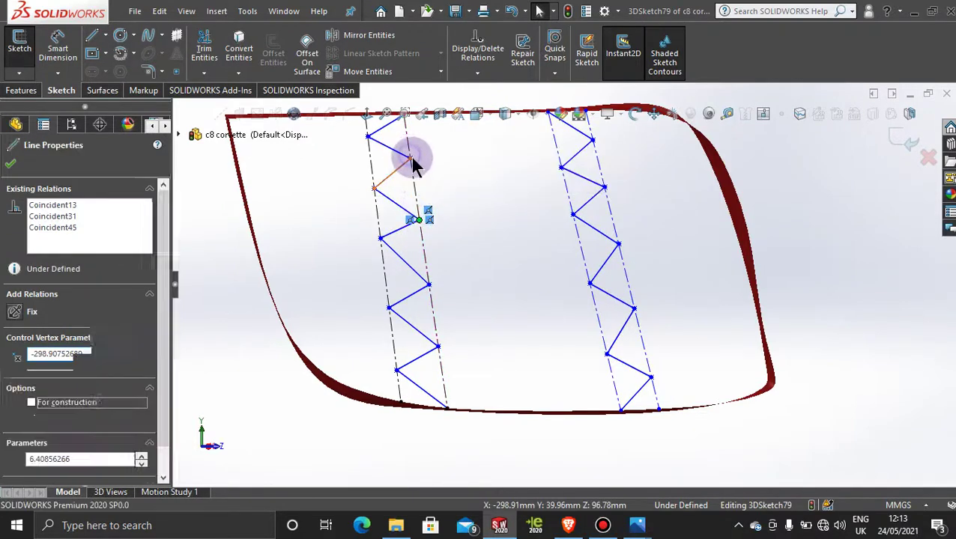
pyautogui.click(426, 154)
pyautogui.moveTo(411, 157); pyautogui.dragTo(416, 169)
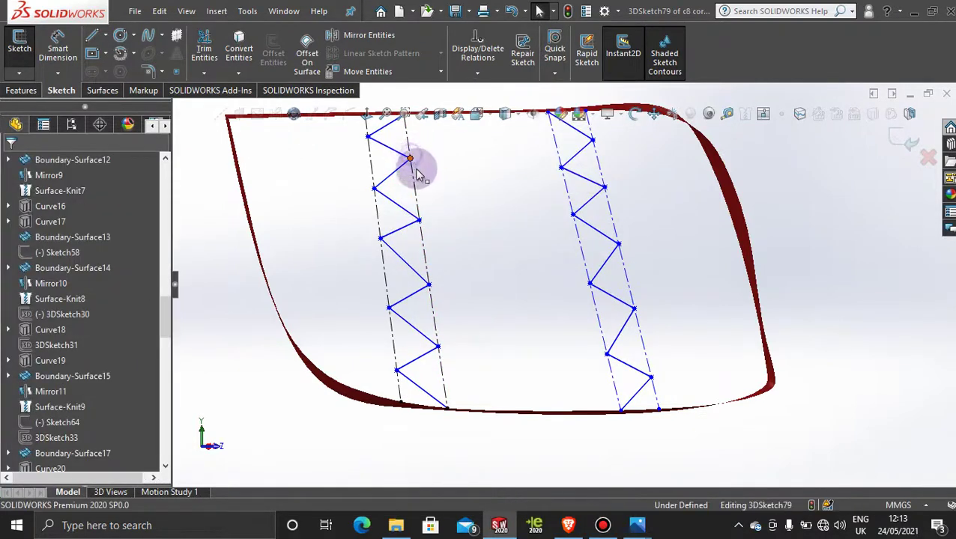
pyautogui.click(411, 162)
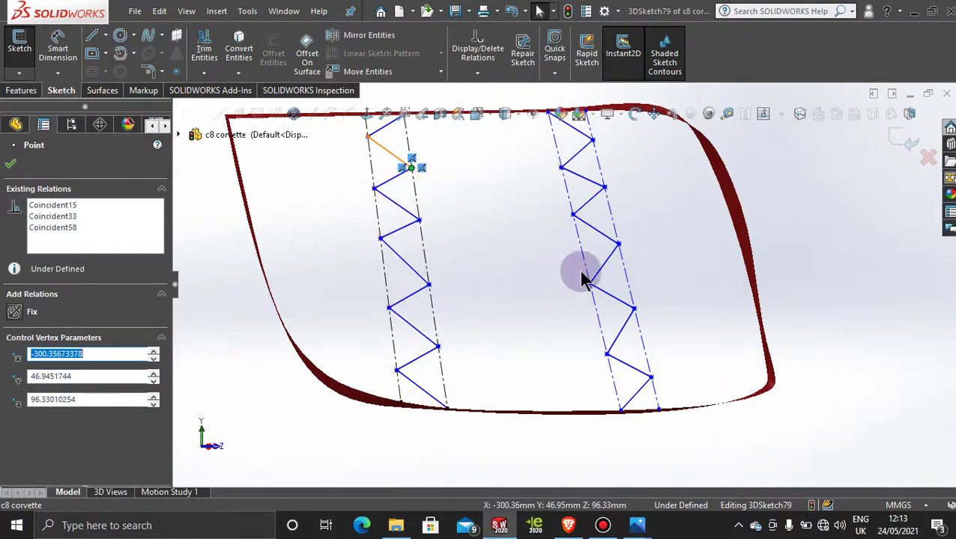
pyautogui.moveTo(431, 291); pyautogui.dragTo(431, 276)
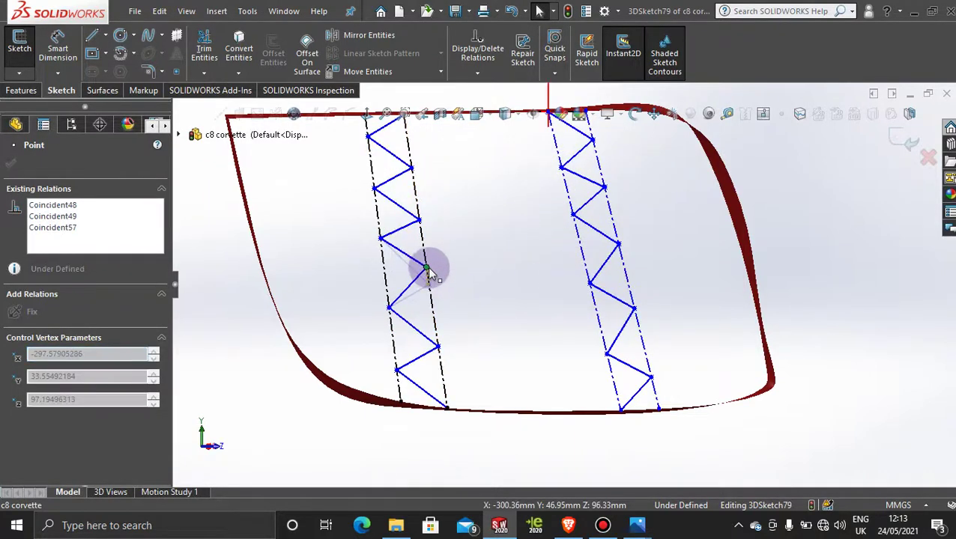
pyautogui.click(429, 276)
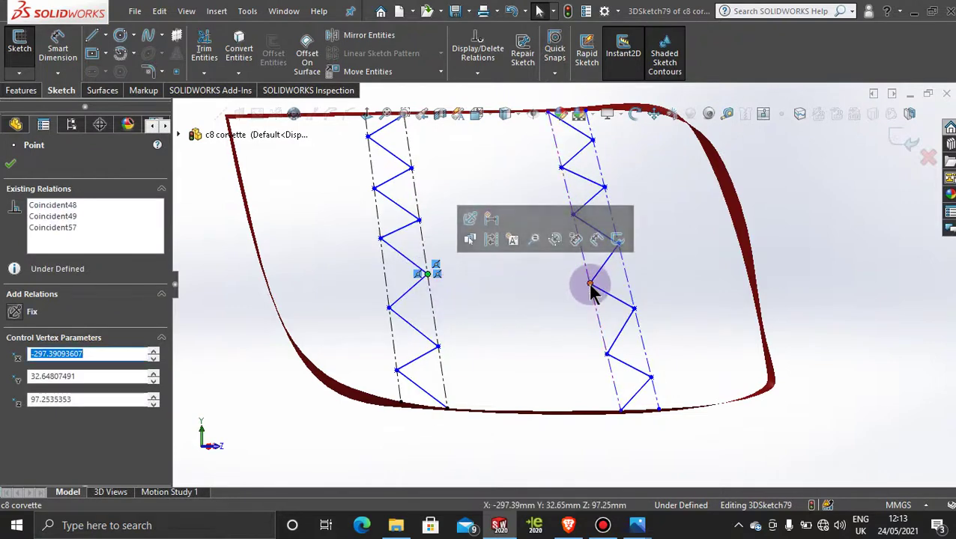
# - Raise the two lowest zigzag vertices on the inner centerline of the pair nearest the rounded end
pyautogui.moveTo(585, 273); pyautogui.dragTo(586, 277)
pyautogui.click(543, 295)
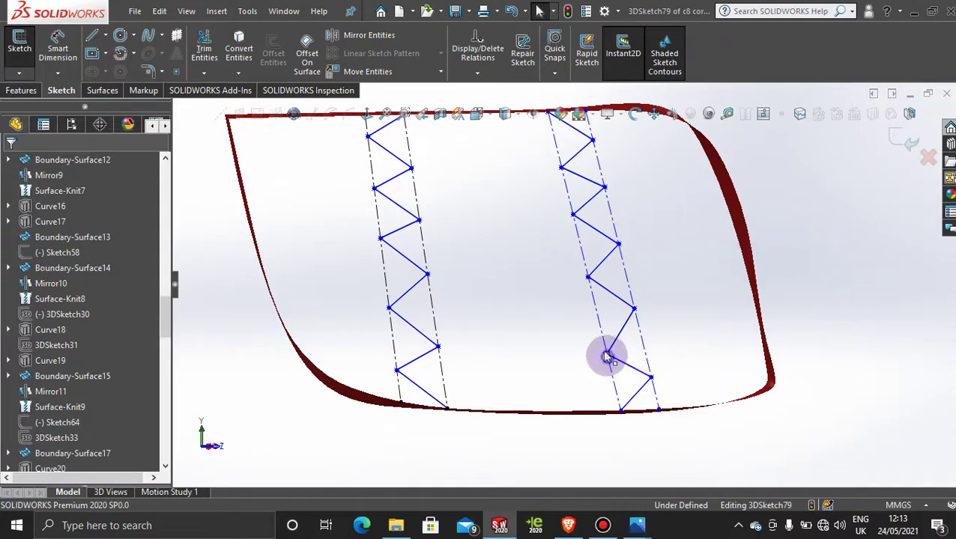
pyautogui.moveTo(609, 358); pyautogui.dragTo(604, 341)
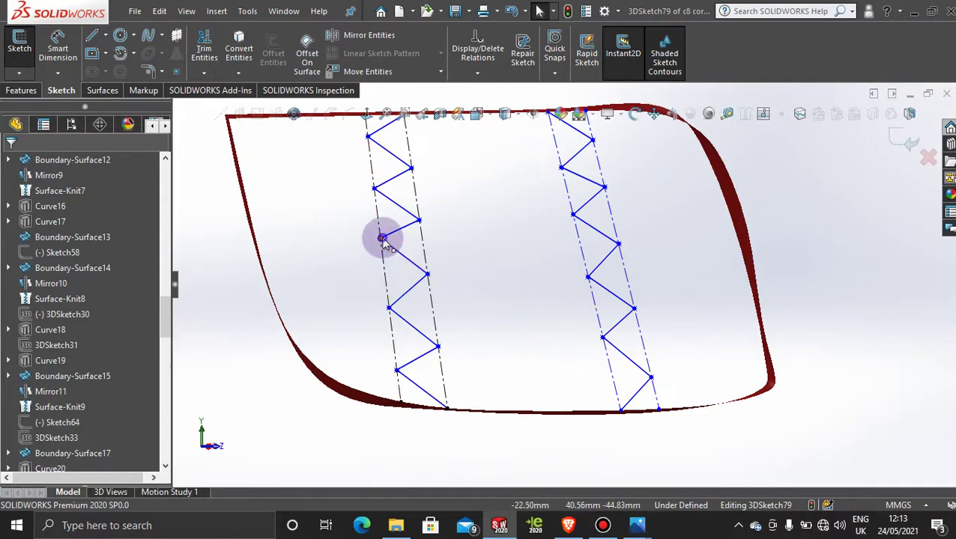
# - Lower the third zigzag vertex and fine-tune the fourth on the outer centerline of the pair nearest the pointed end
pyautogui.moveTo(382, 238); pyautogui.dragTo(382, 251)
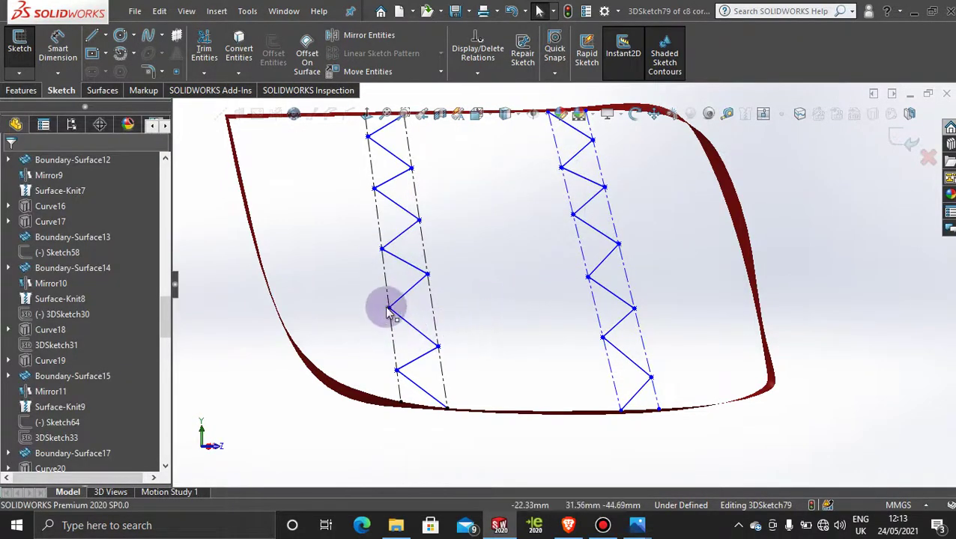
pyautogui.moveTo(391, 314)
pyautogui.mouseDown()
pyautogui.moveTo(386, 325)
pyautogui.moveTo(384, 305)
pyautogui.mouseUp()
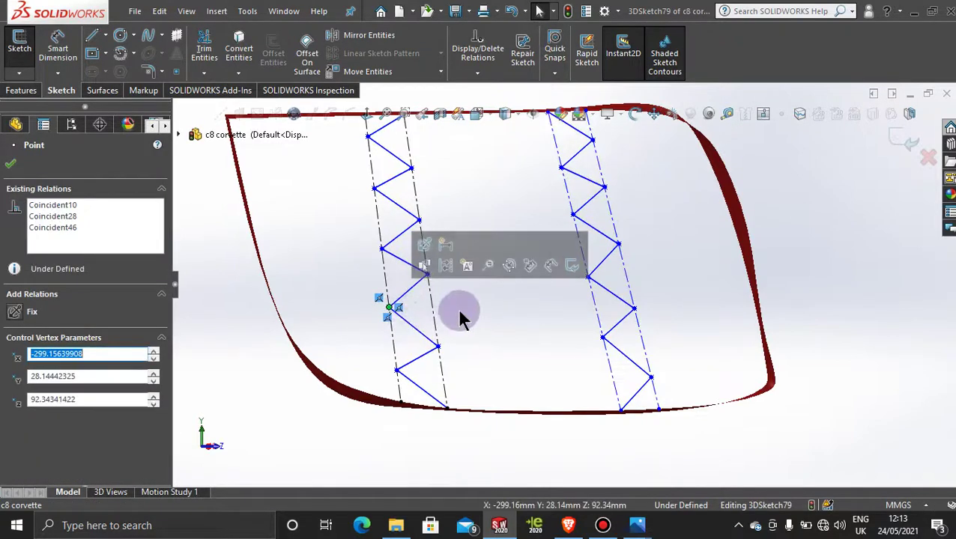
pyautogui.click(531, 341)
# - On the pair nearest the rounded end, raise the third outer zigzag vertex and lower the bottom inner vertex slightly
pyautogui.moveTo(532, 345); pyautogui.dragTo(493, 323, button='middle')
pyautogui.scroll(-4, 405, 281)
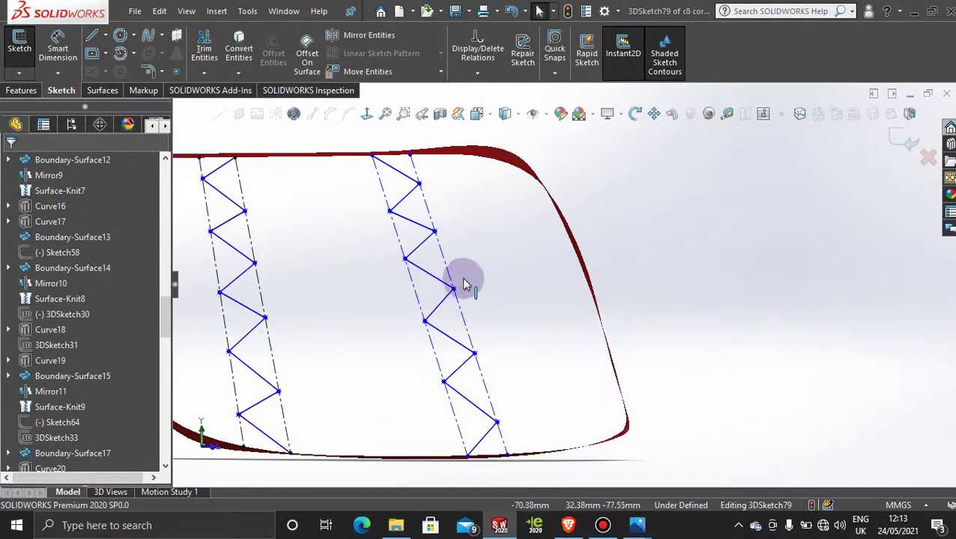
pyautogui.moveTo(454, 291)
pyautogui.mouseDown()
pyautogui.moveTo(455, 274)
pyautogui.moveTo(454, 283)
pyautogui.mouseUp()
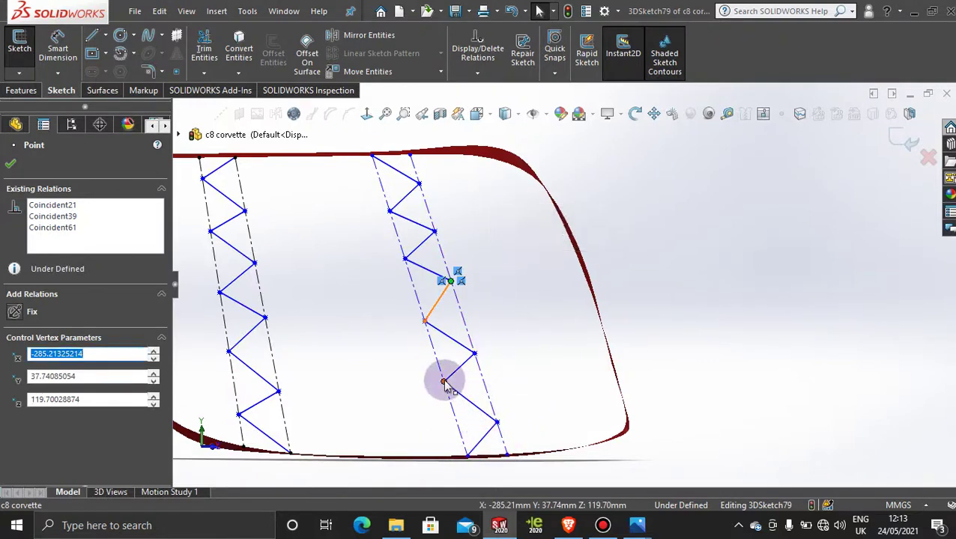
pyautogui.moveTo(448, 391)
pyautogui.mouseDown()
pyautogui.moveTo(450, 398)
pyautogui.moveTo(448, 390)
pyautogui.mouseUp()
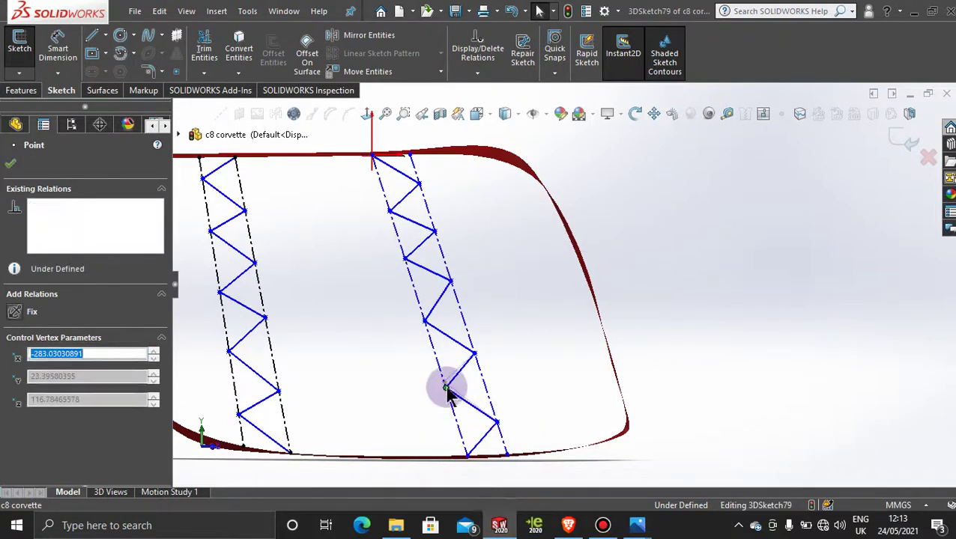
pyautogui.click(435, 229)
pyautogui.click(487, 267)
pyautogui.scroll(4, 566, 285)
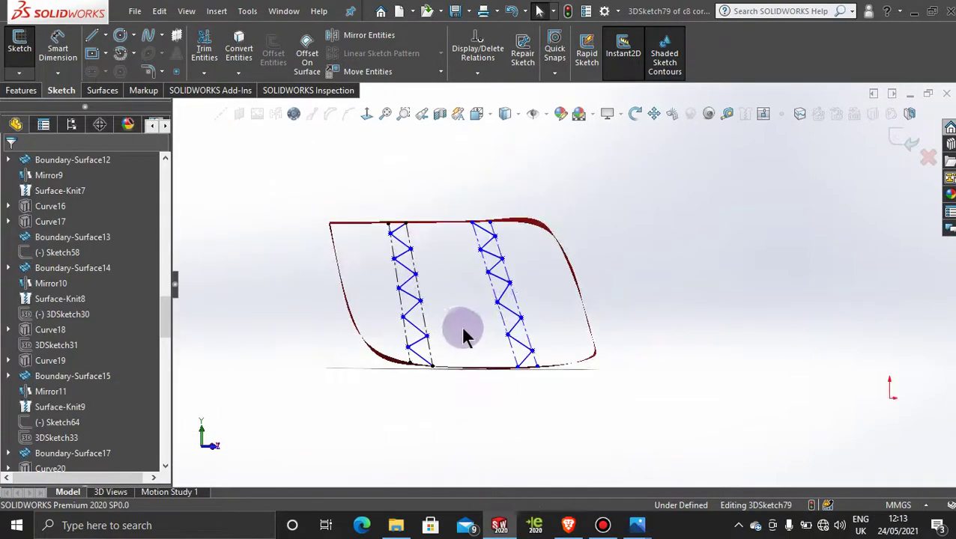
# - Move the bottom inner zigzag vertex of the pair nearest the rounded end a little further down its centerline
pyautogui.moveTo(463, 335); pyautogui.dragTo(595, 339, button='middle')
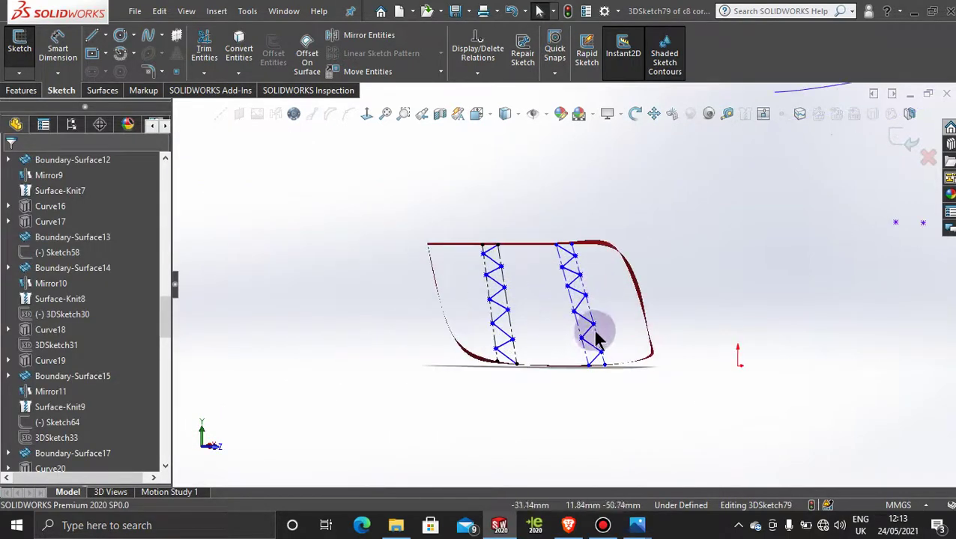
pyautogui.scroll(-3, 563, 337)
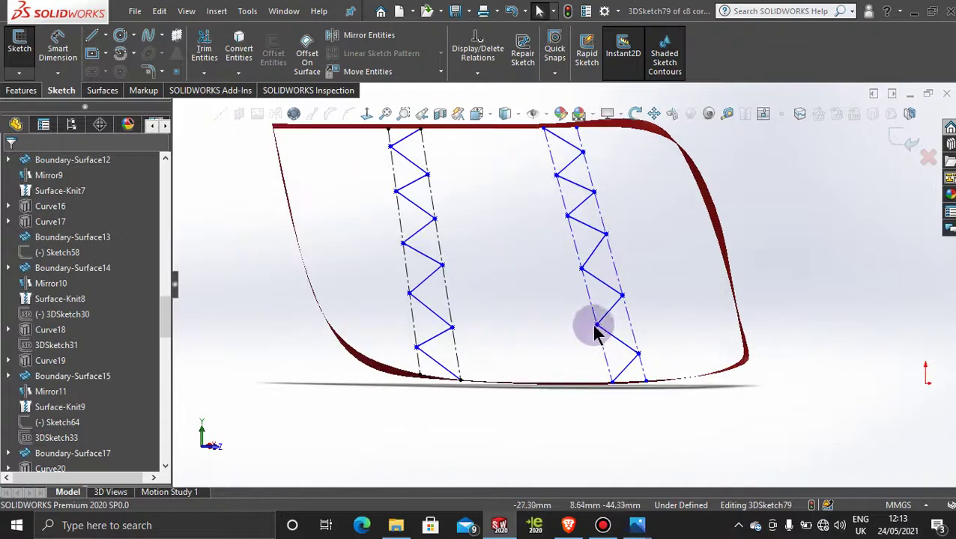
pyautogui.click(600, 323)
pyautogui.click(616, 322)
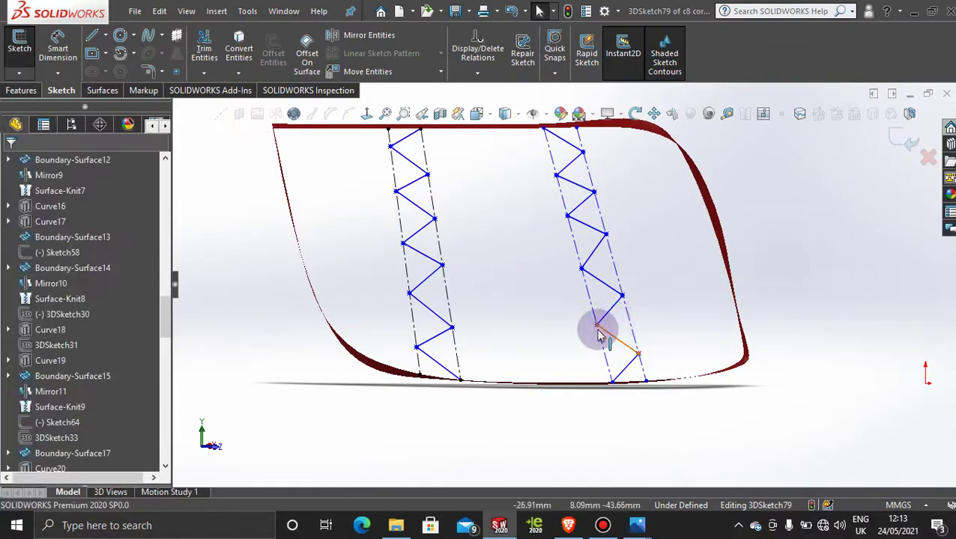
pyautogui.click(598, 326)
pyautogui.moveTo(597, 327); pyautogui.dragTo(603, 337)
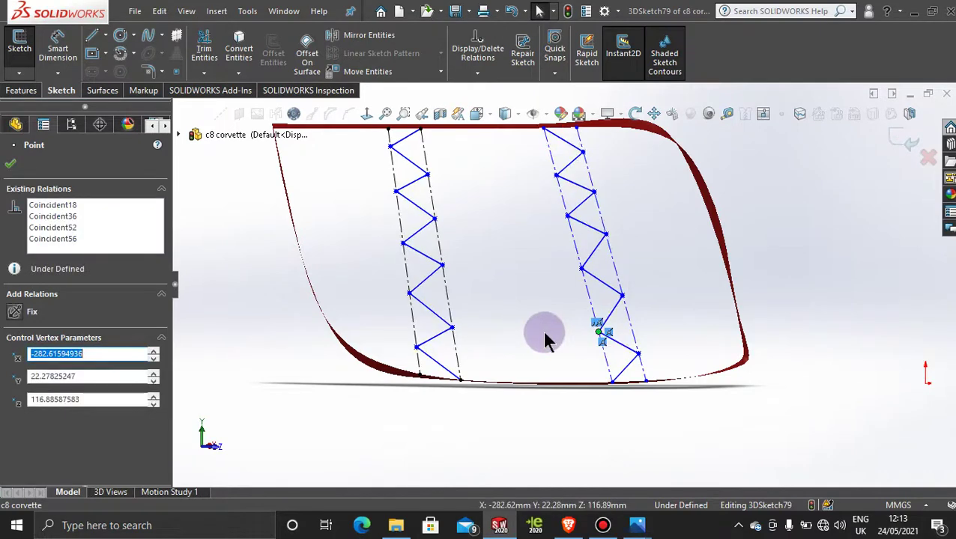
# - Lower the third zigzag vertex slightly on the inner centerline of each of the two pairs
pyautogui.click(542, 324)
pyautogui.click(582, 270)
pyautogui.moveTo(587, 286); pyautogui.dragTo(587, 279)
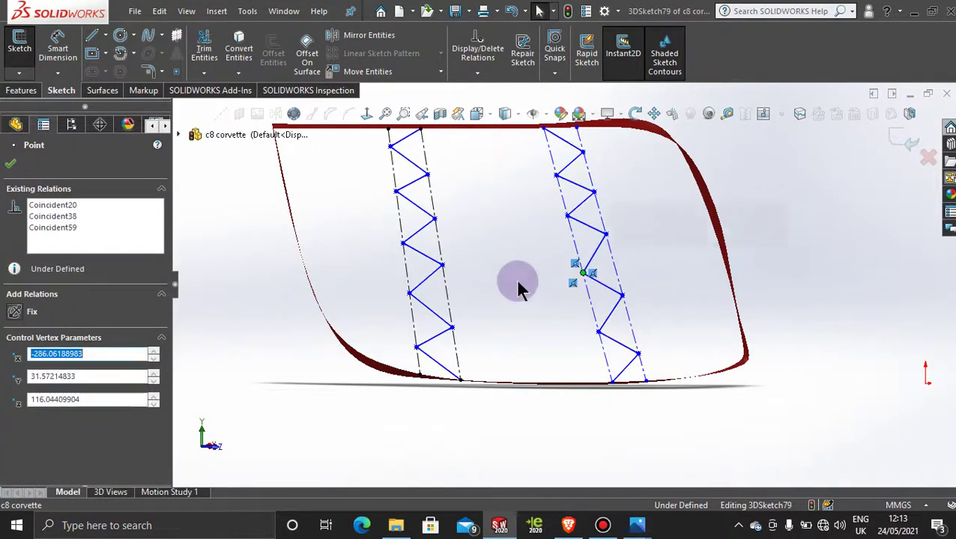
pyautogui.click(444, 268)
pyautogui.moveTo(444, 268)
pyautogui.mouseDown()
pyautogui.moveTo(448, 293)
pyautogui.moveTo(444, 275)
pyautogui.mouseUp()
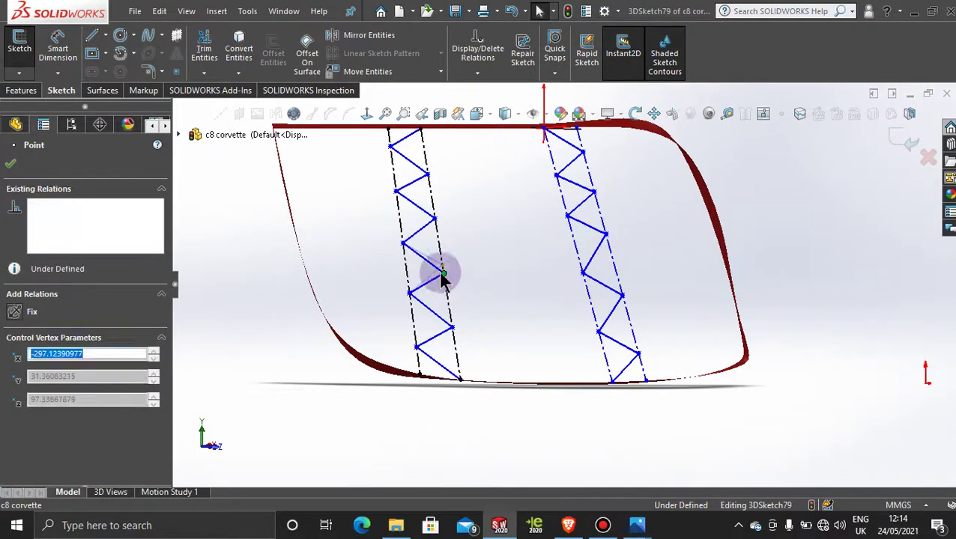
pyautogui.click(518, 286)
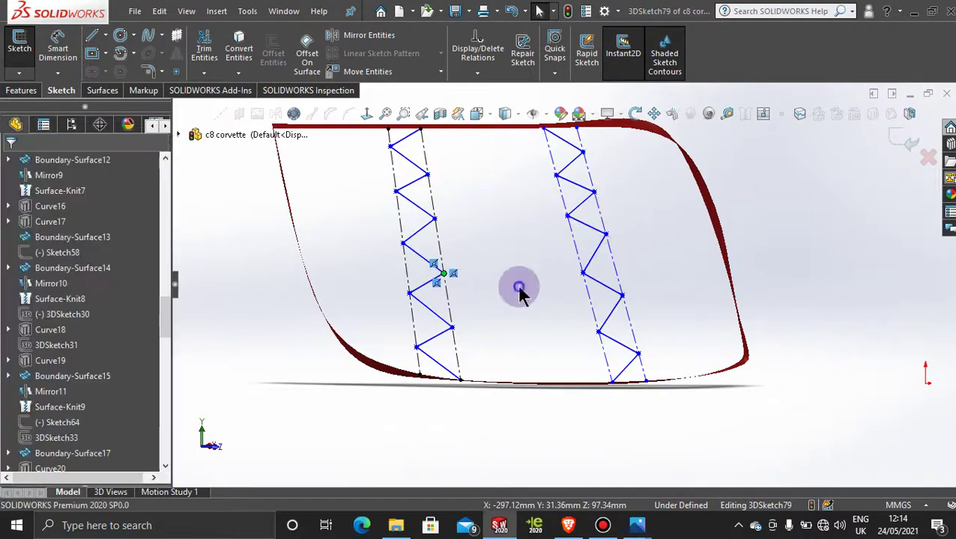
# - Lower the second inner zigzag vertex of the pair nearest the rounded end slightly and exit the zigzag 3D sketch
pyautogui.click(568, 218)
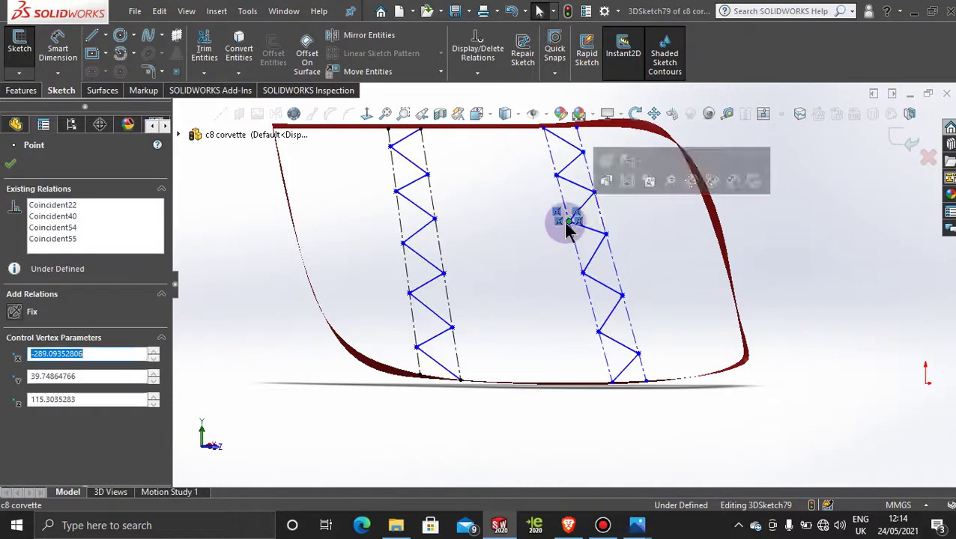
pyautogui.click(530, 268)
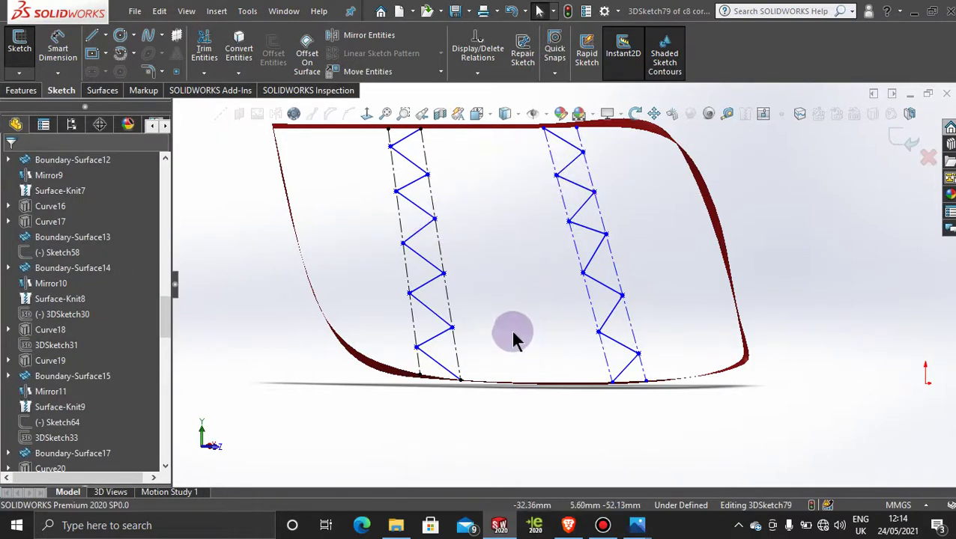
pyautogui.scroll(-3, 512, 339)
pyautogui.scroll(3, 519, 271)
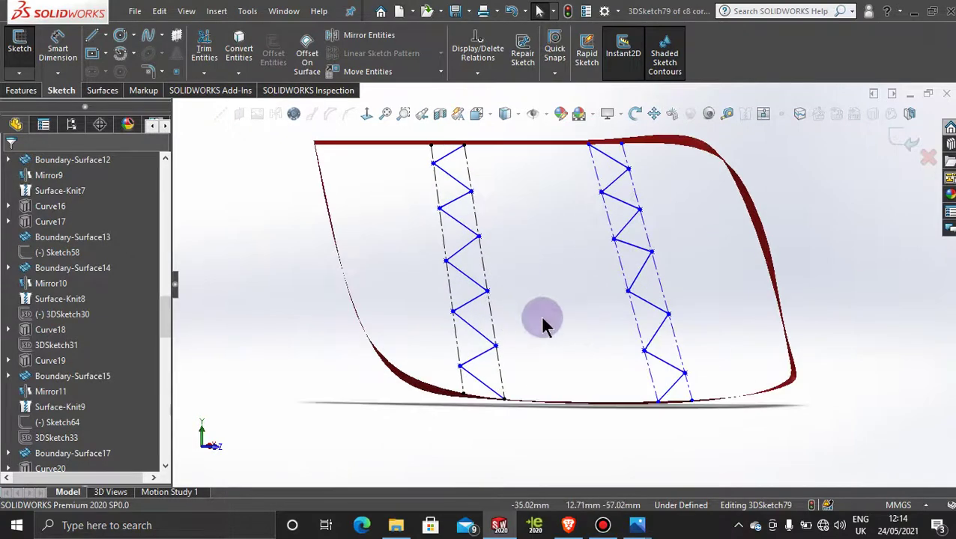
pyautogui.moveTo(547, 320); pyautogui.dragTo(533, 321, button='middle')
pyautogui.scroll(5, 533, 322)
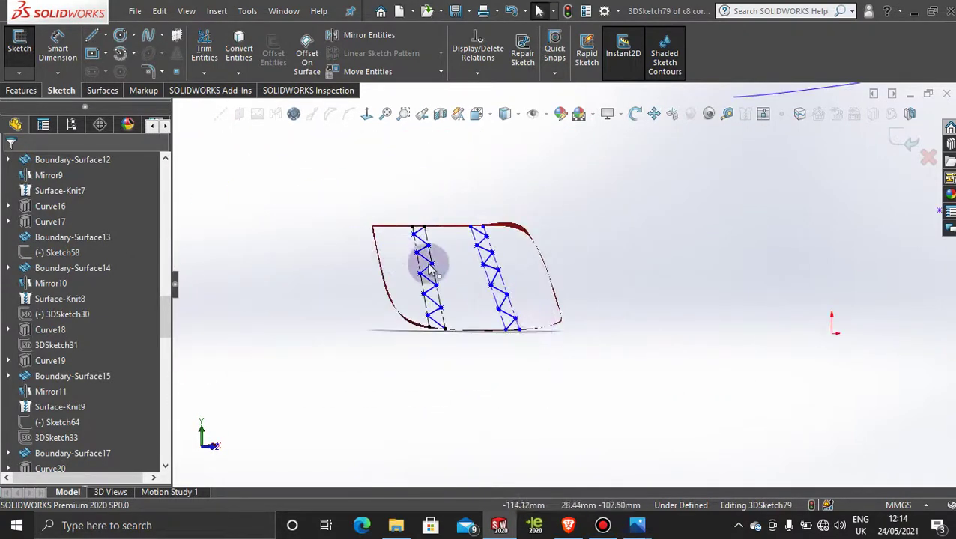
pyautogui.moveTo(430, 270)
pyautogui.mouseDown(button='middle')
pyautogui.moveTo(385, 270)
pyautogui.moveTo(420, 320)
pyautogui.moveTo(437, 316)
pyautogui.moveTo(410, 262)
pyautogui.moveTo(418, 256)
pyautogui.mouseUp(button='middle')
pyautogui.scroll(5, 423, 264)
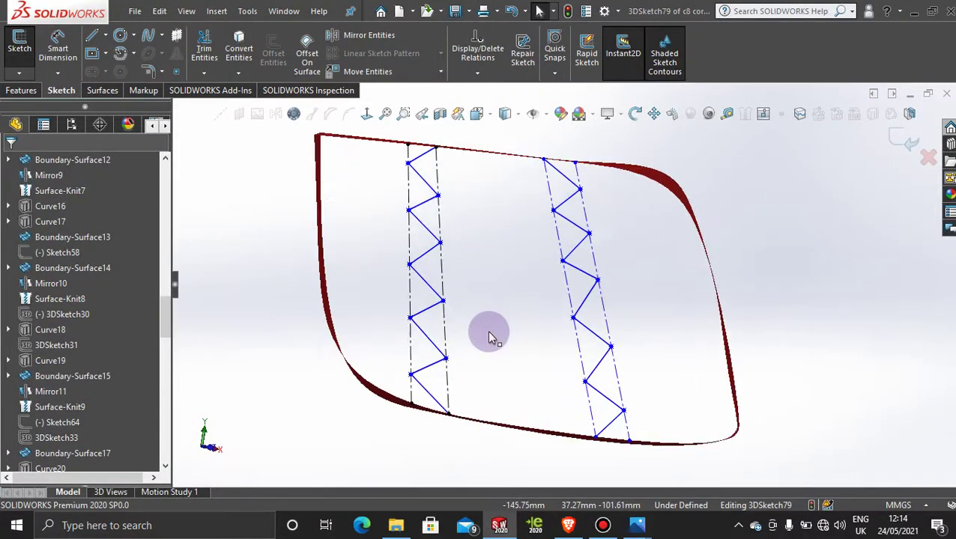
pyautogui.scroll(-2, 488, 335)
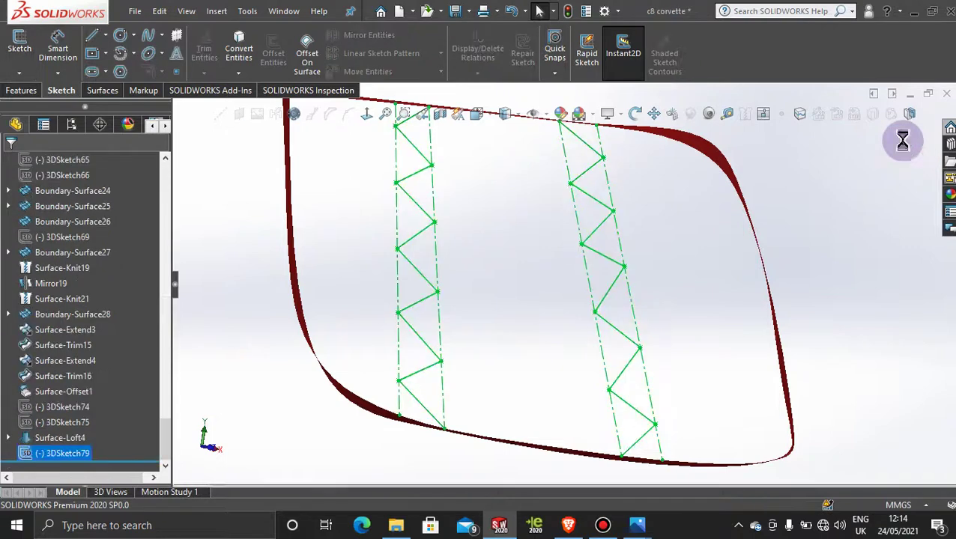
pyautogui.click(847, 221)
# - In a new 3D sketch, draw a centerline about 23 mm long in the ZX plane from the third outer zigzag vertex nearest the pointed end
pyautogui.scroll(2, 602, 290)
pyautogui.moveTo(599, 287)
pyautogui.mouseDown(button='middle')
pyautogui.moveTo(546, 252)
pyautogui.moveTo(529, 252)
pyautogui.moveTo(507, 273)
pyautogui.moveTo(448, 277)
pyautogui.moveTo(452, 283)
pyautogui.mouseUp(button='middle')
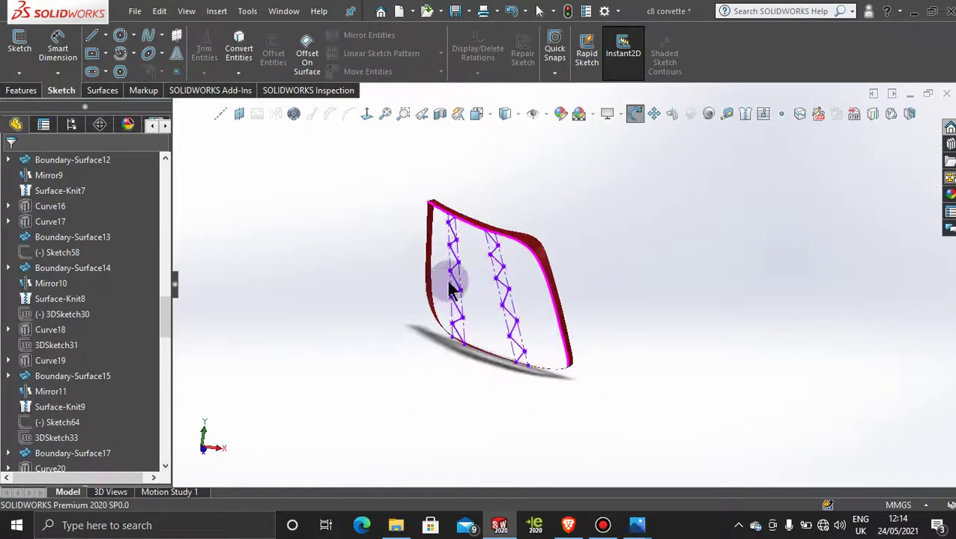
pyautogui.scroll(-5, 489, 270)
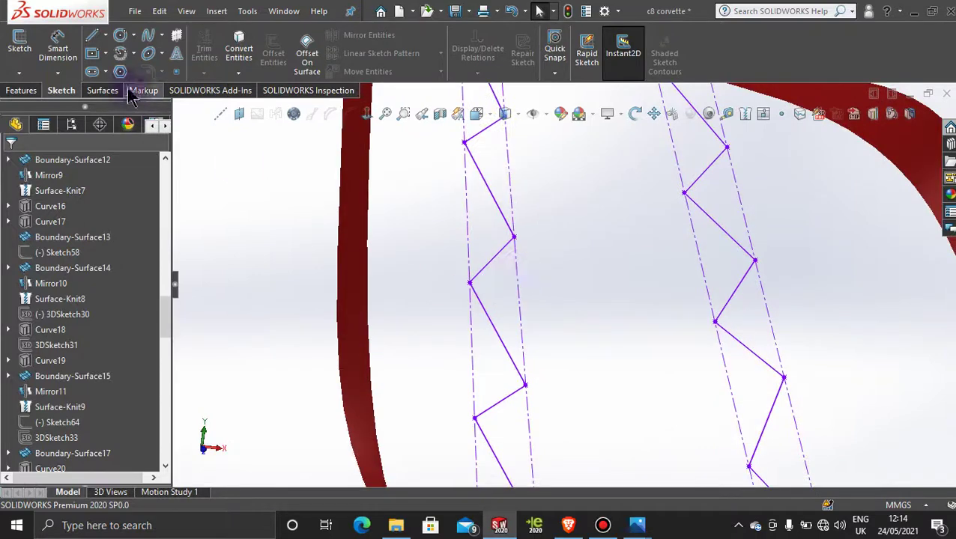
pyautogui.click(19, 73)
pyautogui.click(38, 105)
pyautogui.click(105, 35)
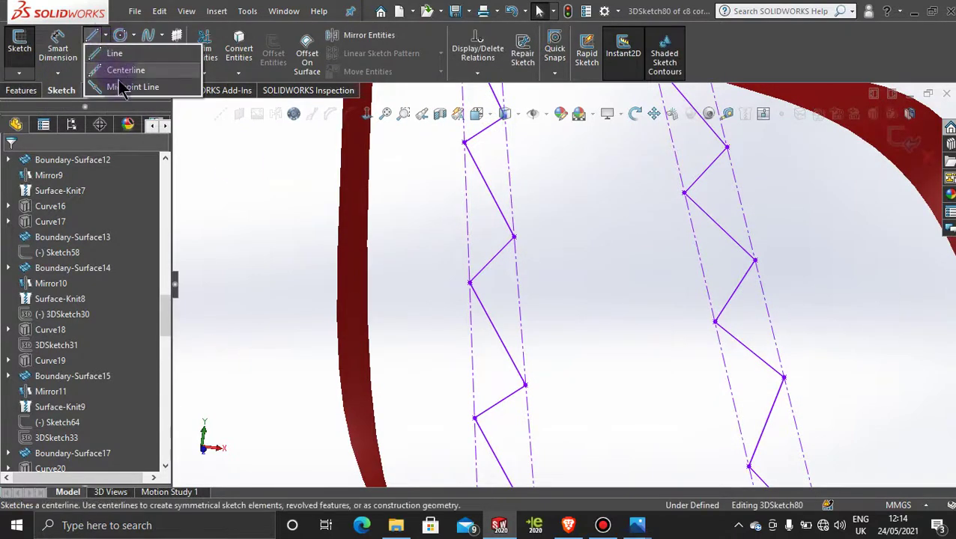
pyautogui.click(120, 70)
pyautogui.moveTo(606, 284); pyautogui.dragTo(633, 293, button='middle')
pyautogui.scroll(2, 604, 280)
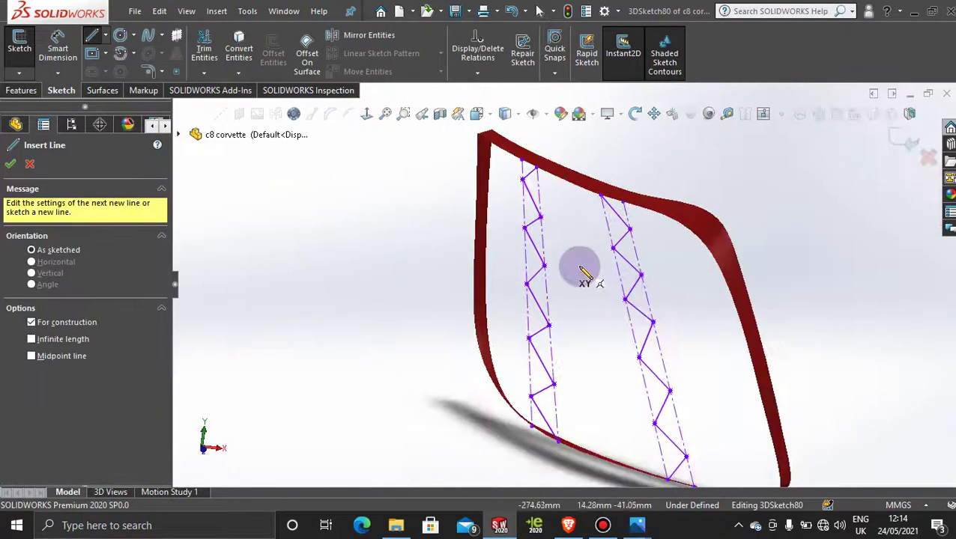
pyautogui.moveTo(578, 269); pyautogui.dragTo(573, 289, button='middle')
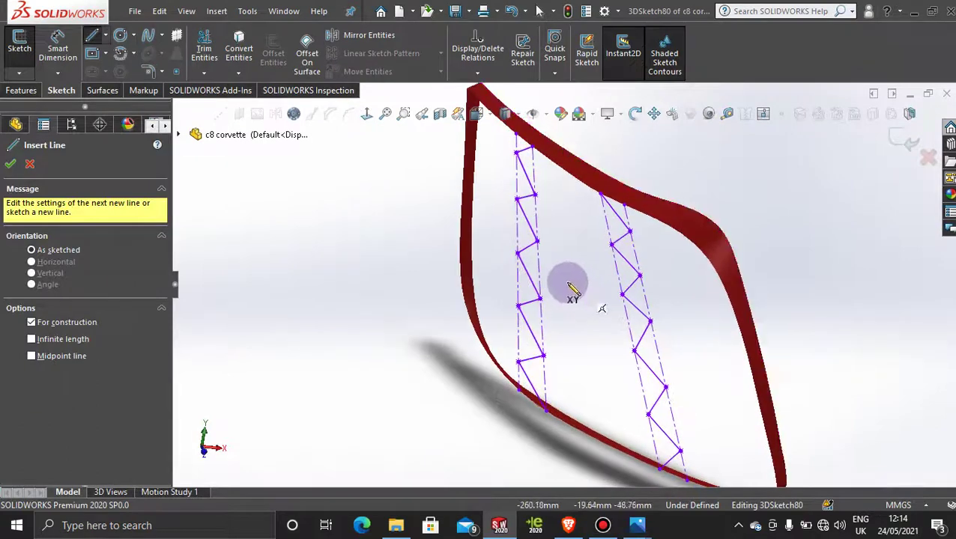
pyautogui.click(519, 255)
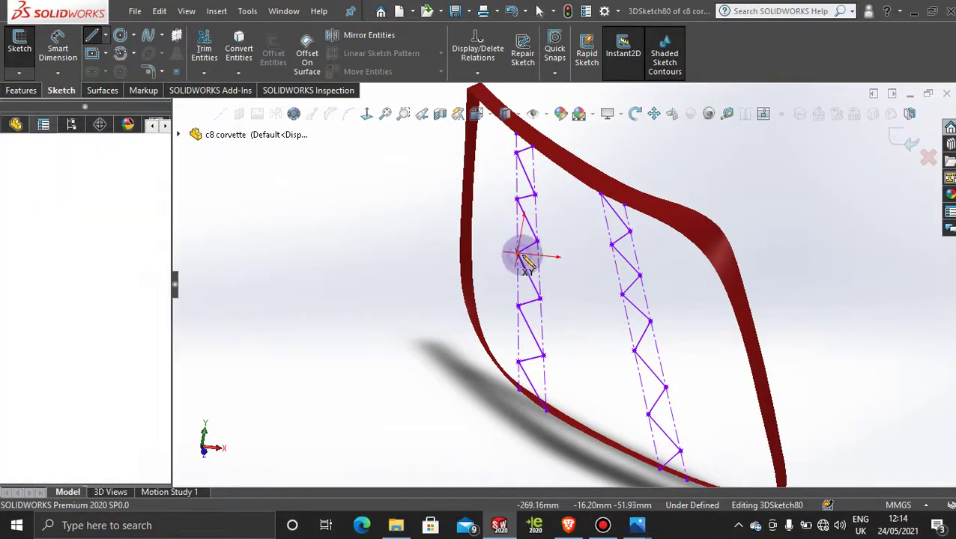
pyautogui.moveTo(586, 235)
pyautogui.mouseDown(button='middle')
pyautogui.moveTo(582, 397)
pyautogui.moveTo(582, 238)
pyautogui.mouseUp(button='middle')
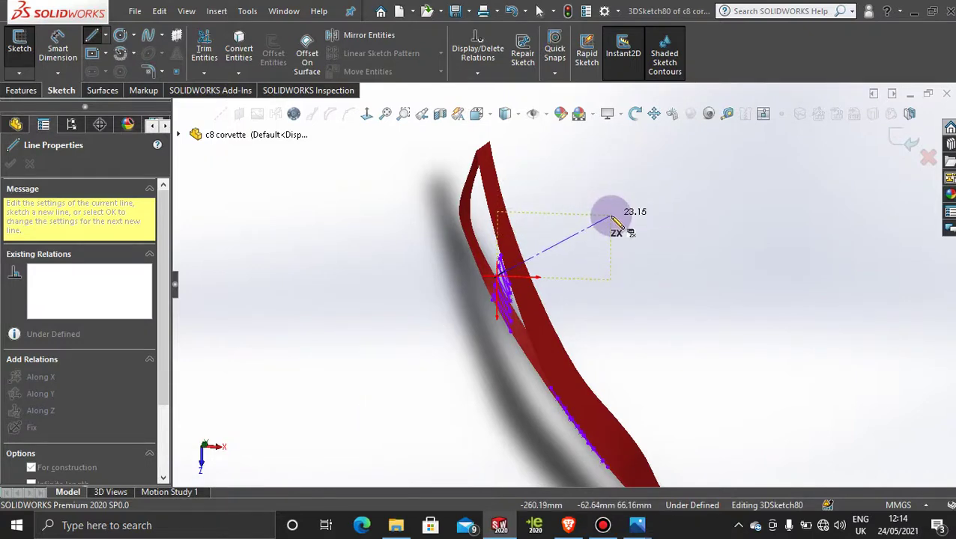
pyautogui.moveTo(612, 222)
pyautogui.mouseDown(button='middle')
pyautogui.moveTo(600, 234)
pyautogui.moveTo(649, 315)
pyautogui.moveTo(659, 305)
pyautogui.moveTo(664, 320)
pyautogui.moveTo(644, 303)
pyautogui.moveTo(665, 237)
pyautogui.moveTo(687, 247)
pyautogui.moveTo(657, 268)
pyautogui.moveTo(646, 359)
pyautogui.moveTo(633, 320)
pyautogui.moveTo(655, 236)
pyautogui.moveTo(651, 253)
pyautogui.mouseUp(button='middle')
pyautogui.click(616, 216)
pyautogui.press('Escape')
# - Exit the 3D sketch containing the single centerline
pyautogui.moveTo(679, 377)
pyautogui.mouseDown(button='middle')
pyautogui.moveTo(644, 324)
pyautogui.moveTo(674, 258)
pyautogui.moveTo(704, 233)
pyautogui.moveTo(729, 232)
pyautogui.moveTo(680, 217)
pyautogui.moveTo(706, 266)
pyautogui.moveTo(704, 222)
pyautogui.moveTo(467, 503)
pyautogui.moveTo(584, 351)
pyautogui.mouseUp(button='middle')
pyautogui.scroll(-3, 584, 351)
pyautogui.scroll(2, 567, 377)
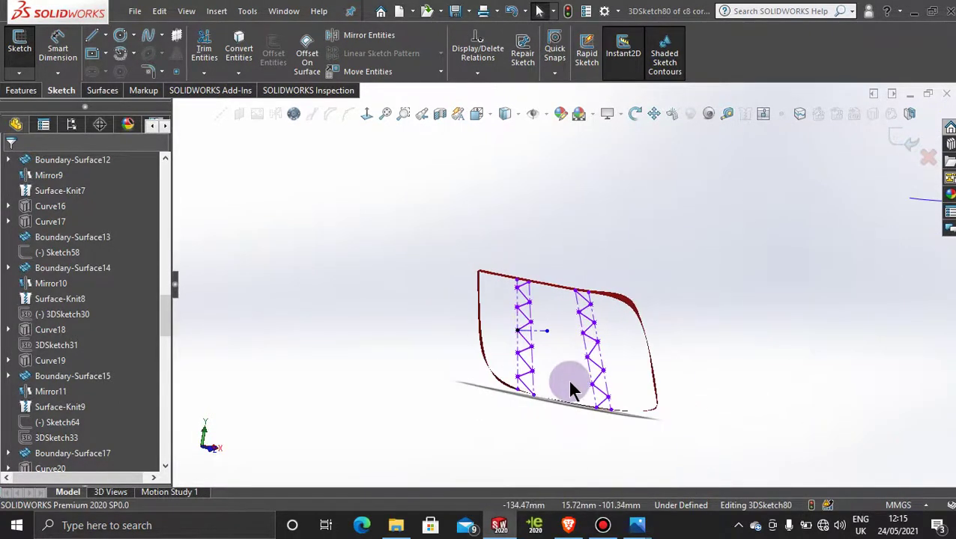
pyautogui.scroll(-4, 567, 377)
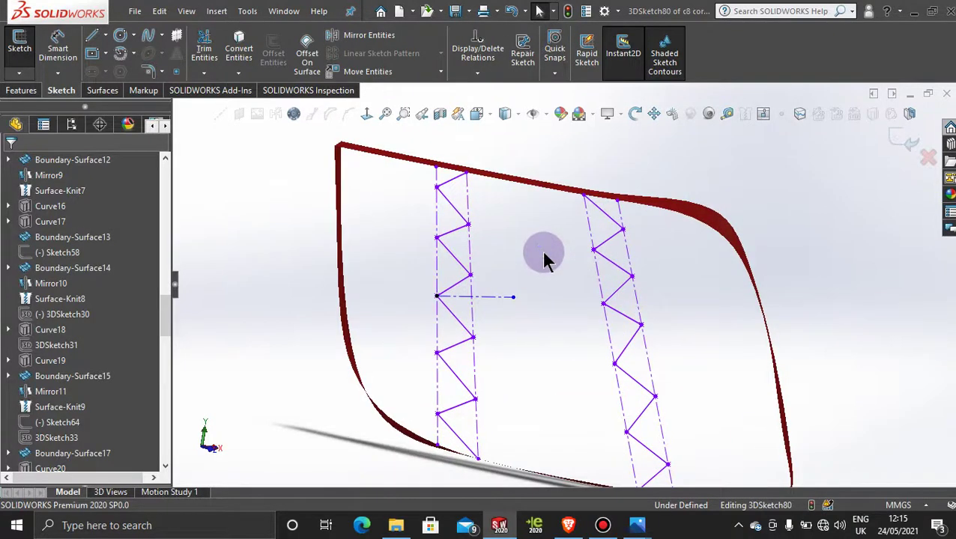
pyautogui.rightClick(455, 210)
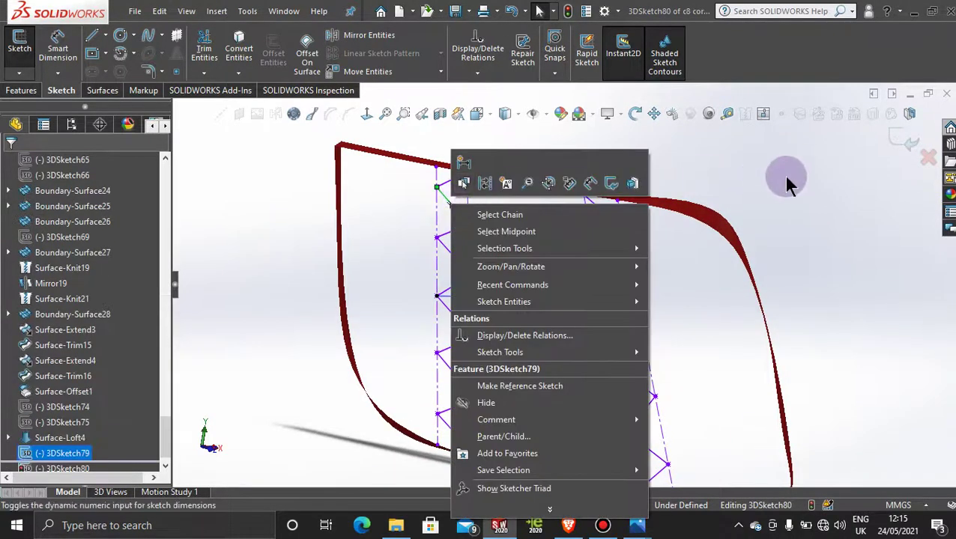
pyautogui.click(884, 139)
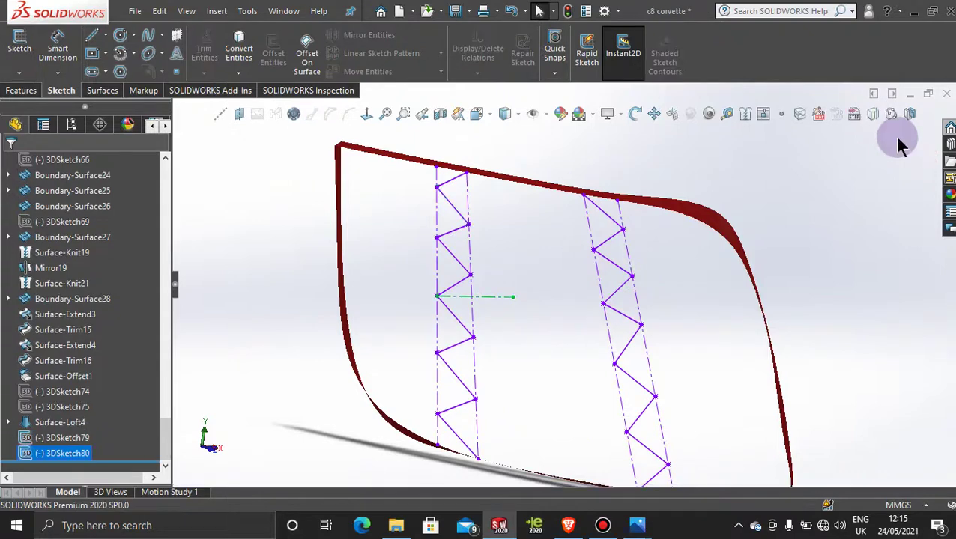
pyautogui.click(775, 180)
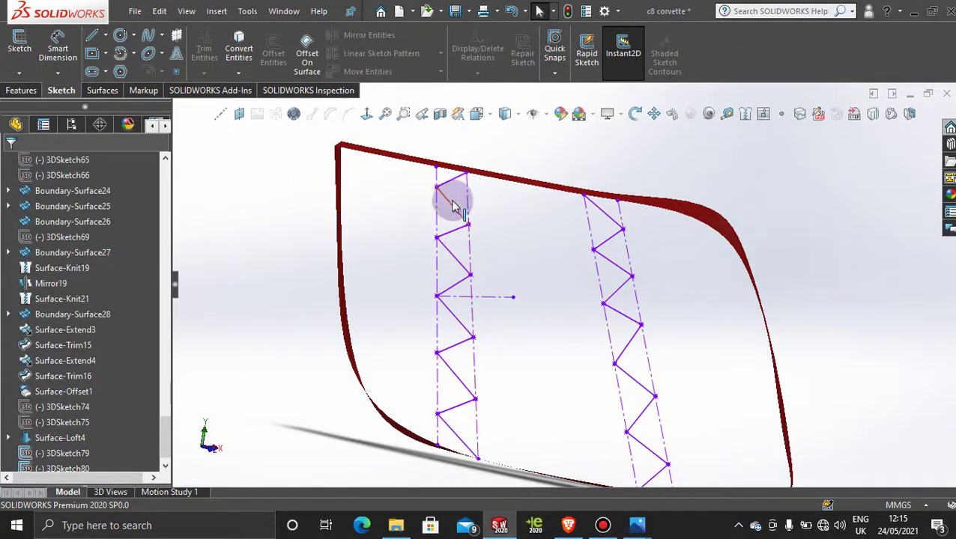
# - Reopen the zigzag sketch and try to round its corners with a 0.5 mm Sketch Fillet, working in the Left view
pyautogui.rightClick(454, 206)
pyautogui.click(467, 155)
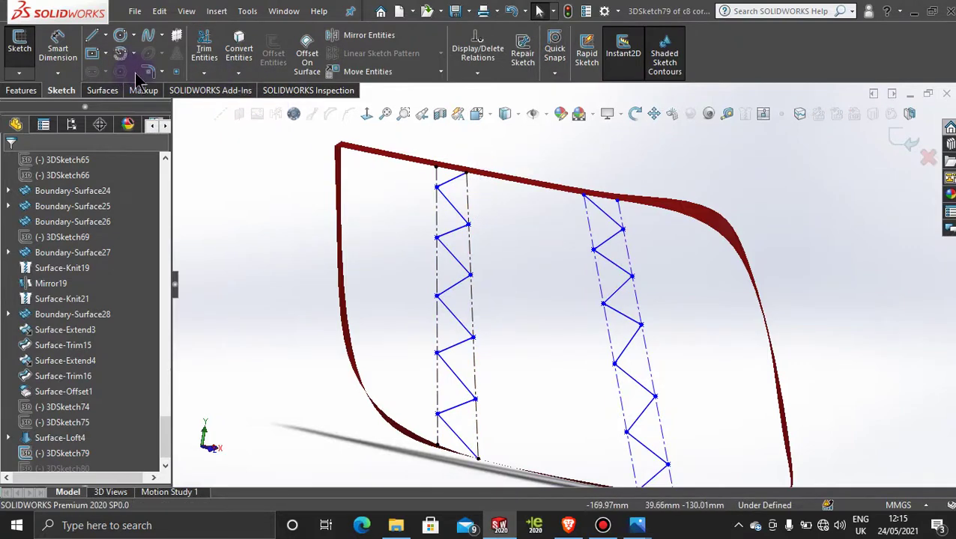
pyautogui.click(149, 75)
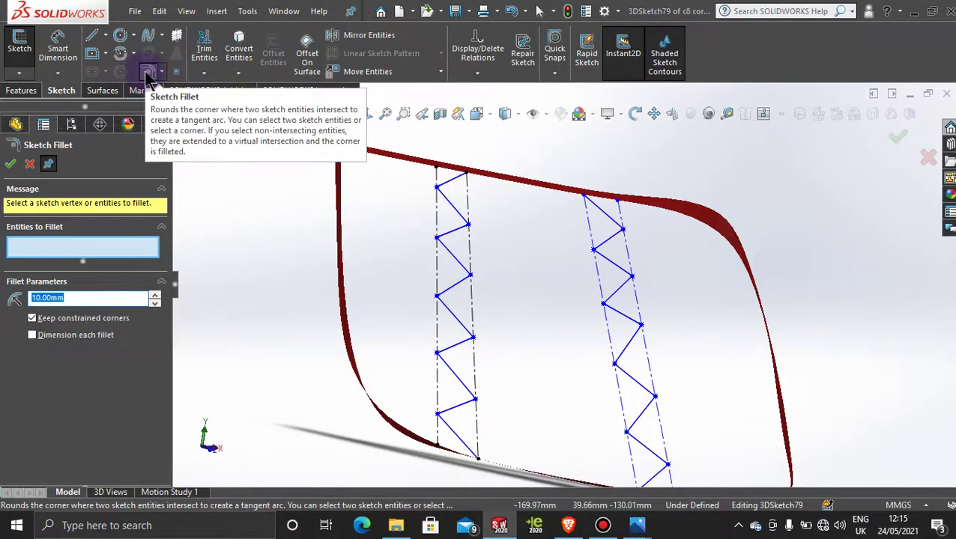
pyautogui.click(116, 294)
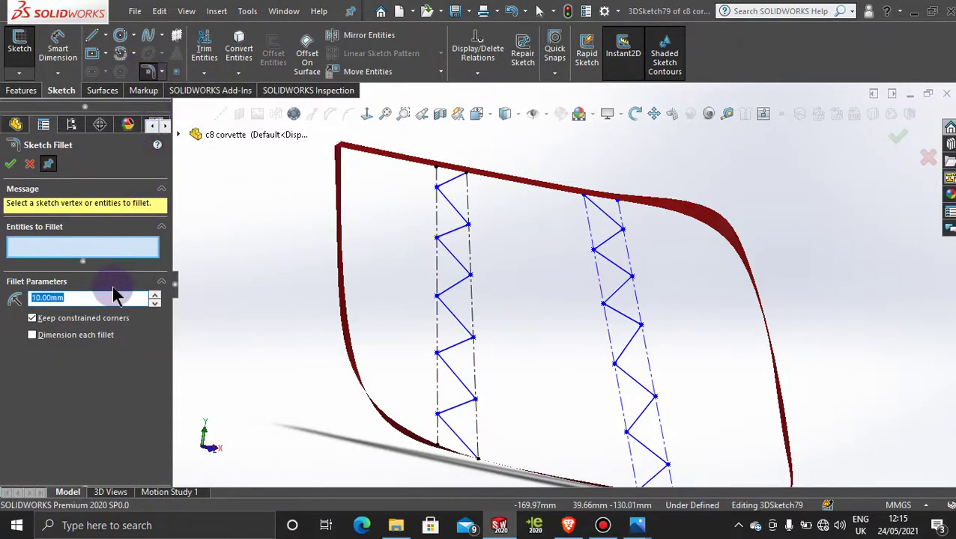
pyautogui.write('0.5')
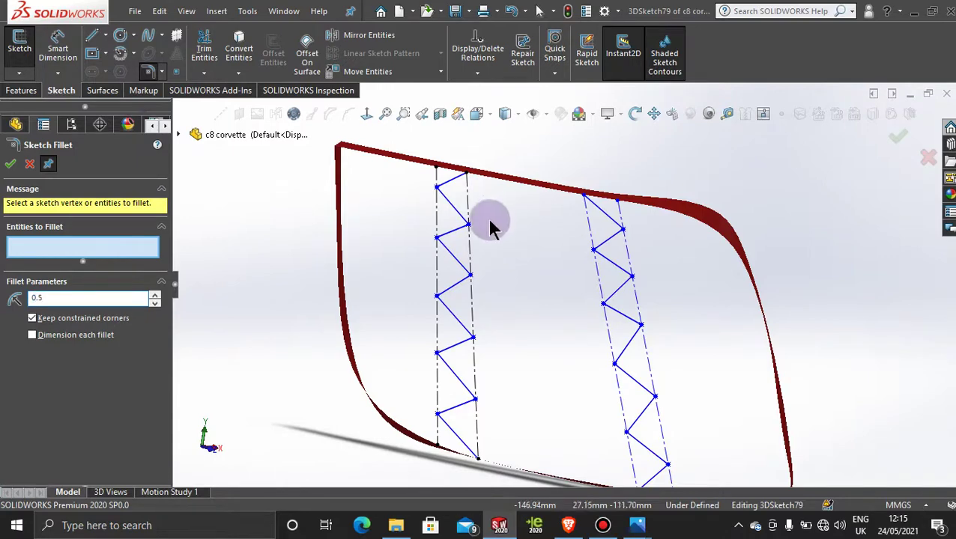
pyautogui.scroll(-2, 449, 200)
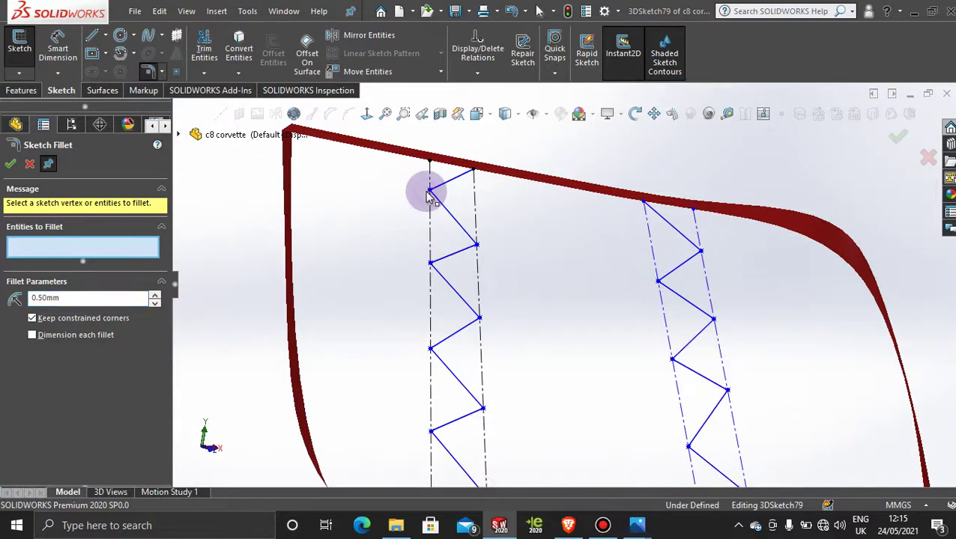
pyautogui.press('space')
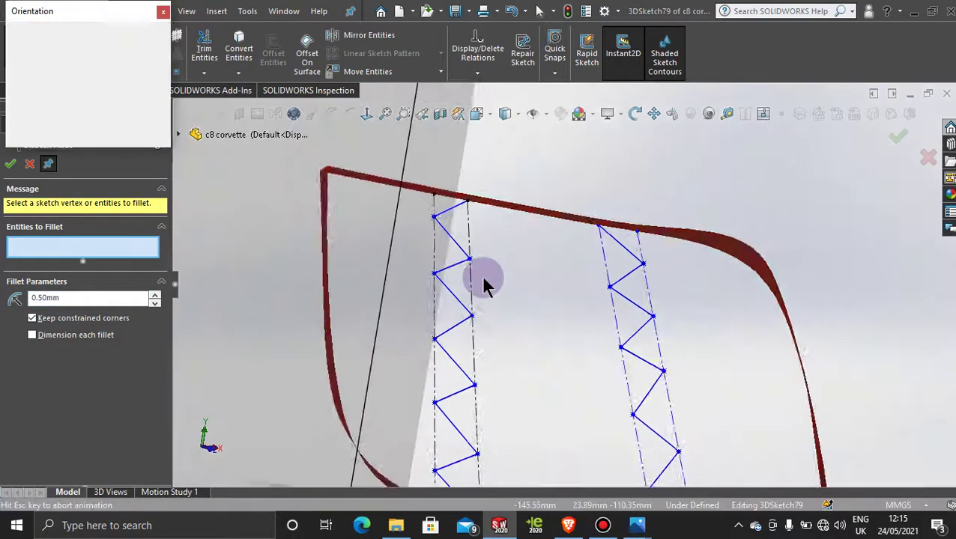
pyautogui.click(375, 325)
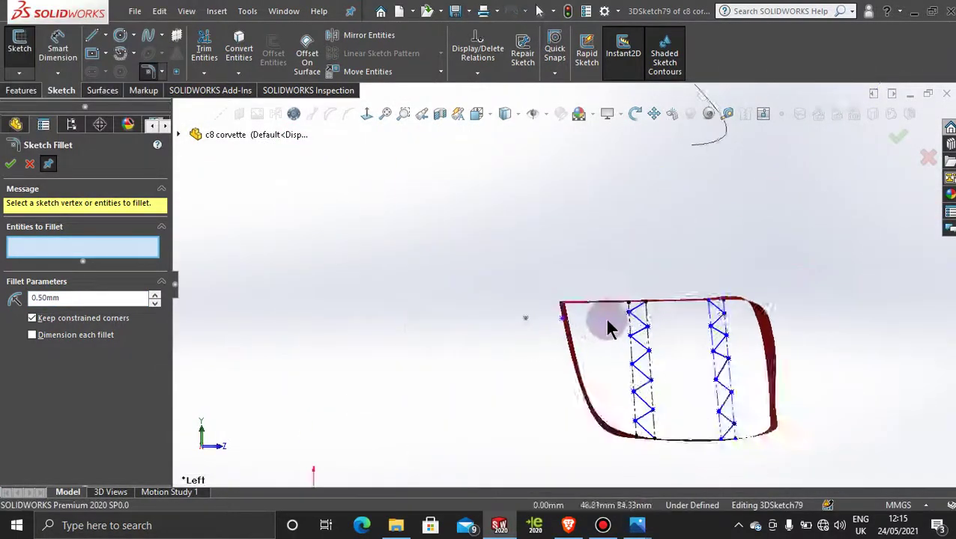
pyautogui.scroll(-5, 608, 327)
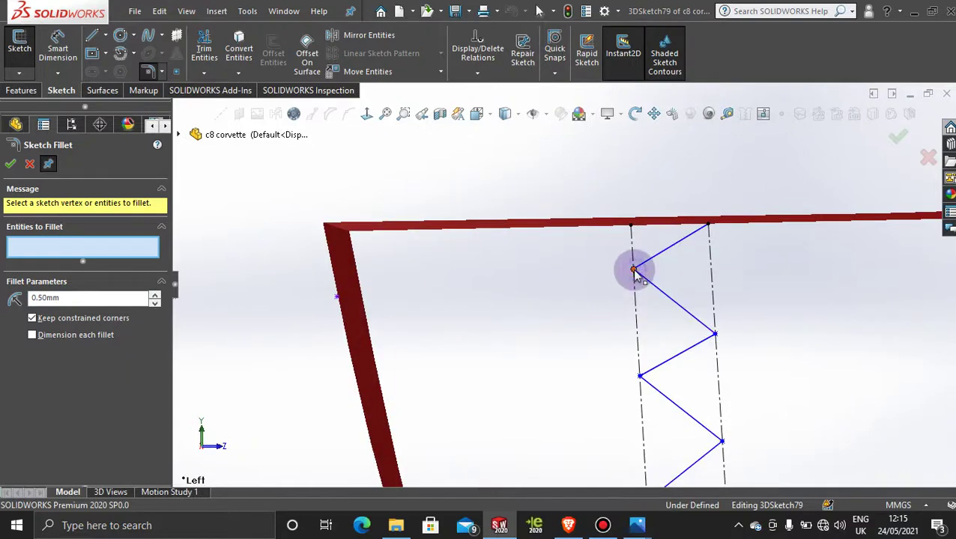
pyautogui.click(30, 163)
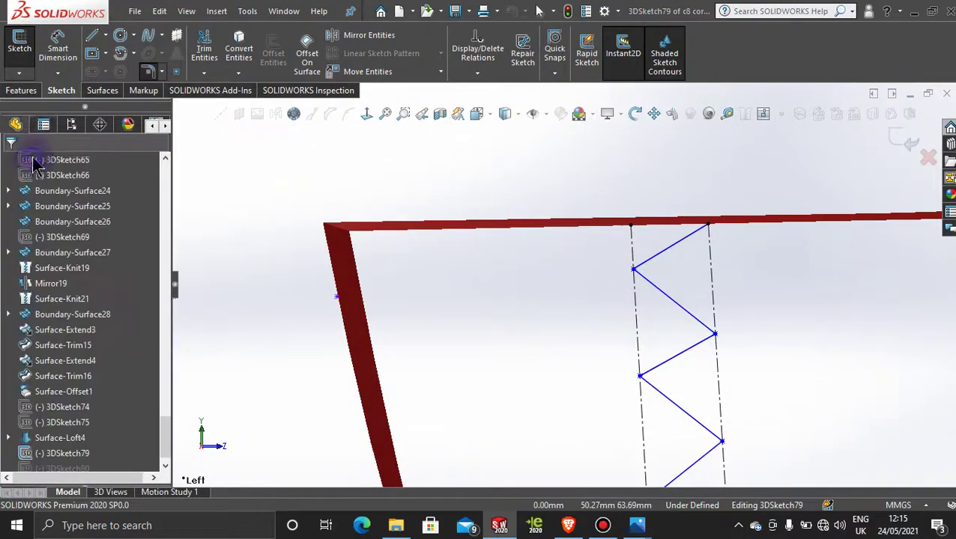
pyautogui.click(888, 137)
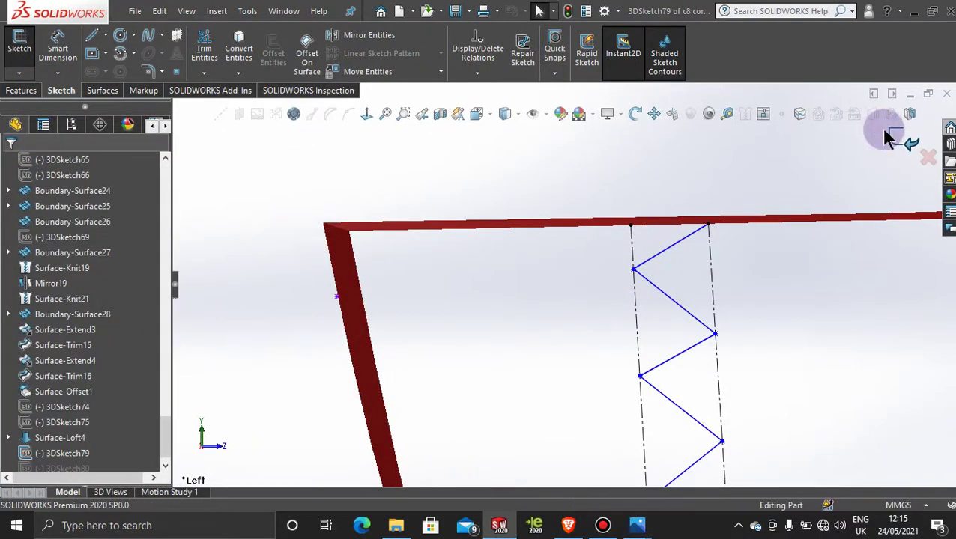
# - Start a new 3D sketch and try a 0.5 mm Sketch Fillet on the zigzag corners from there
pyautogui.click(19, 73)
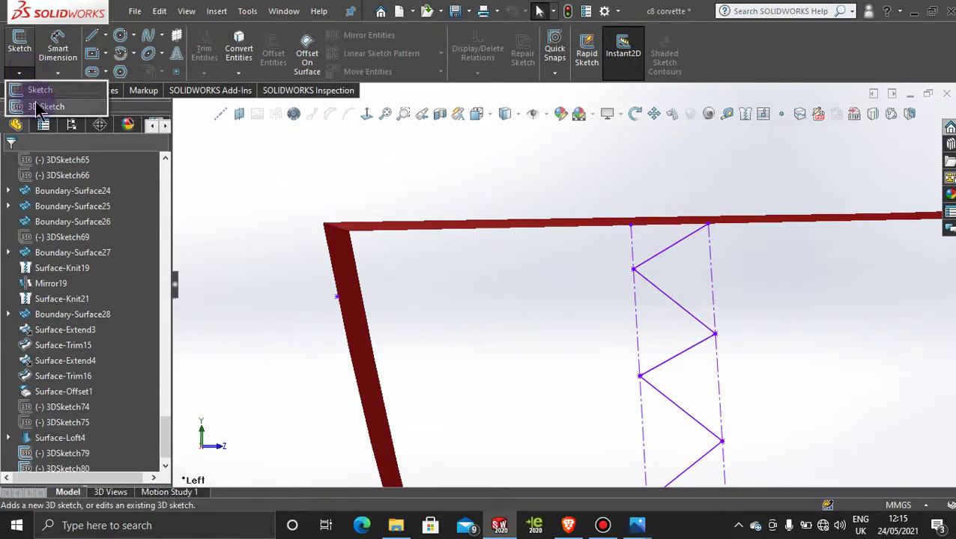
pyautogui.click(45, 106)
pyautogui.click(149, 71)
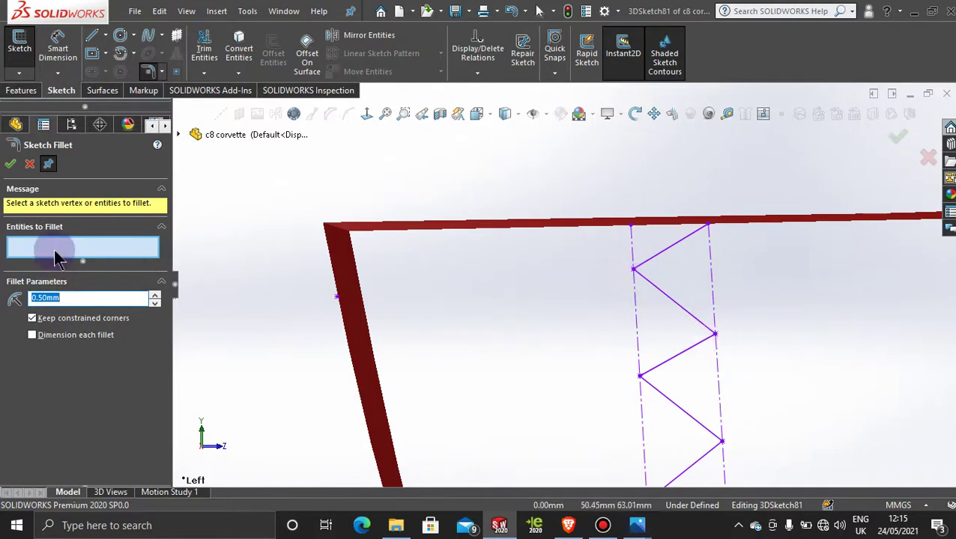
pyautogui.click(60, 251)
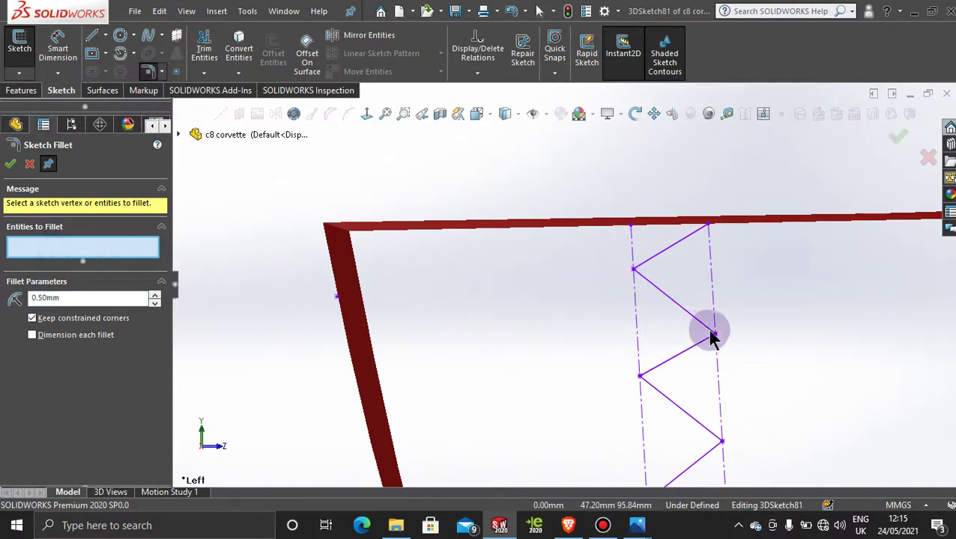
pyautogui.click(28, 163)
pyautogui.click(619, 343)
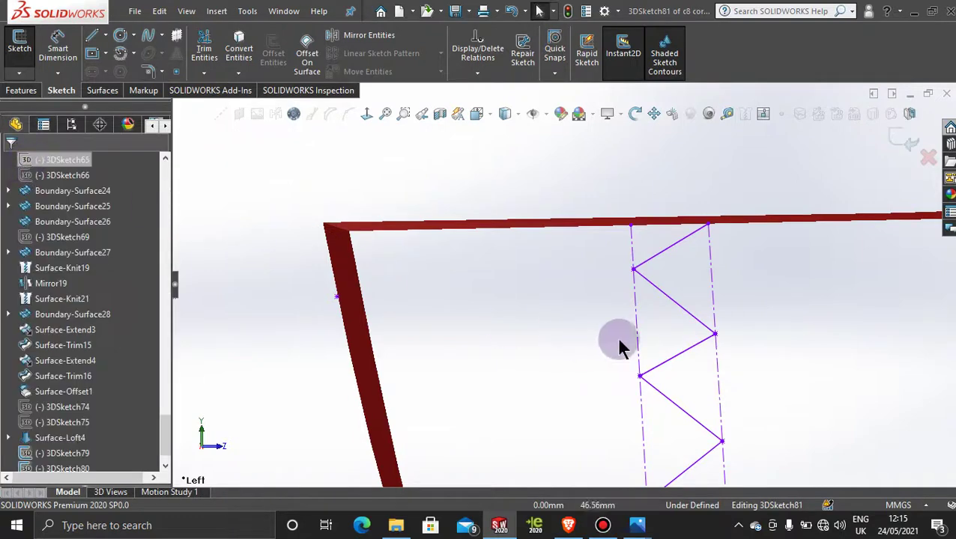
# - Exit the current 3D sketch and reopen the sketch containing the two zigzag lines for editing
pyautogui.scroll(4, 589, 330)
pyautogui.scroll(-4, 591, 301)
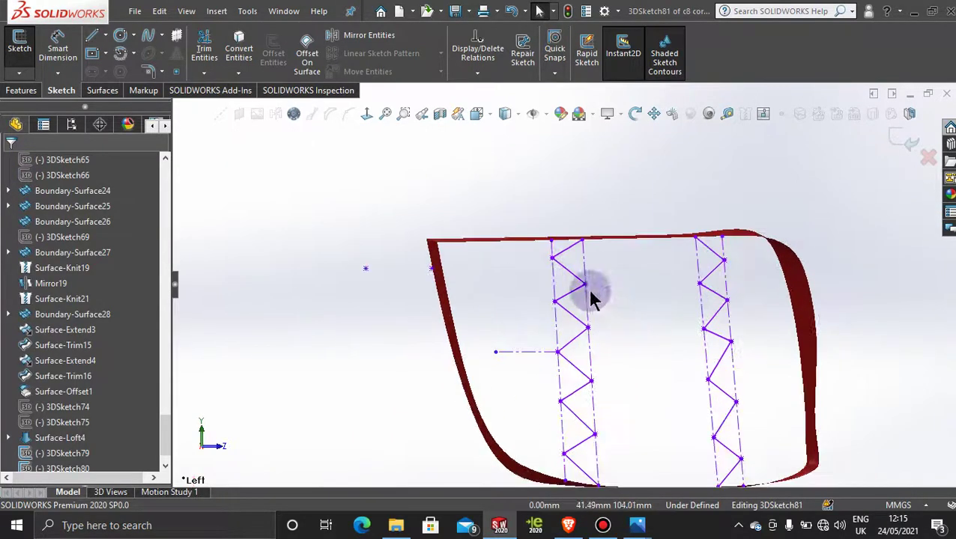
pyautogui.rightClick(541, 252)
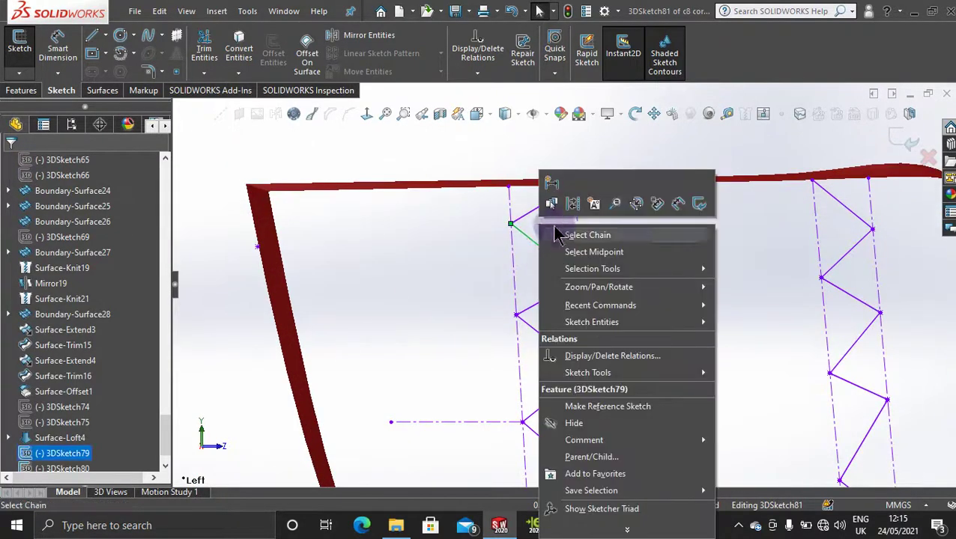
pyautogui.click(902, 137)
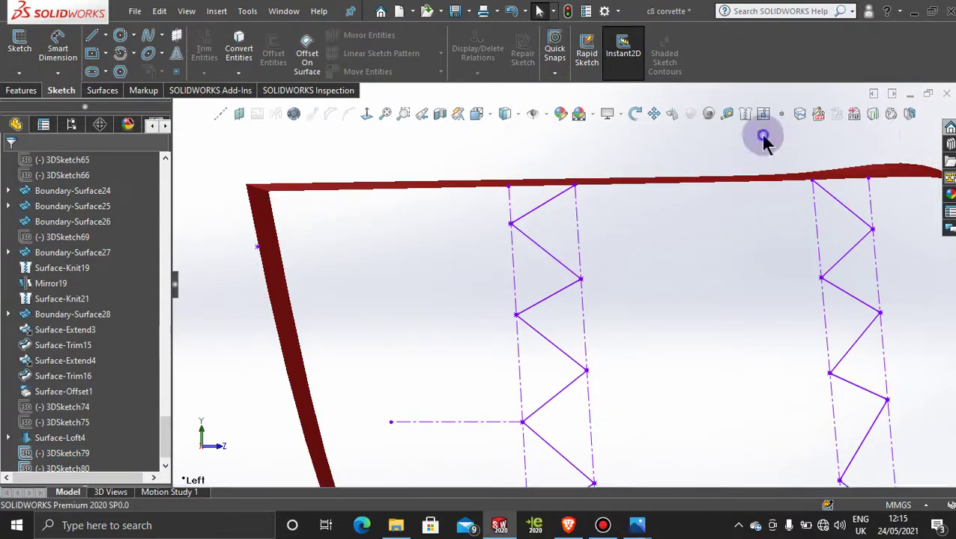
pyautogui.rightClick(534, 212)
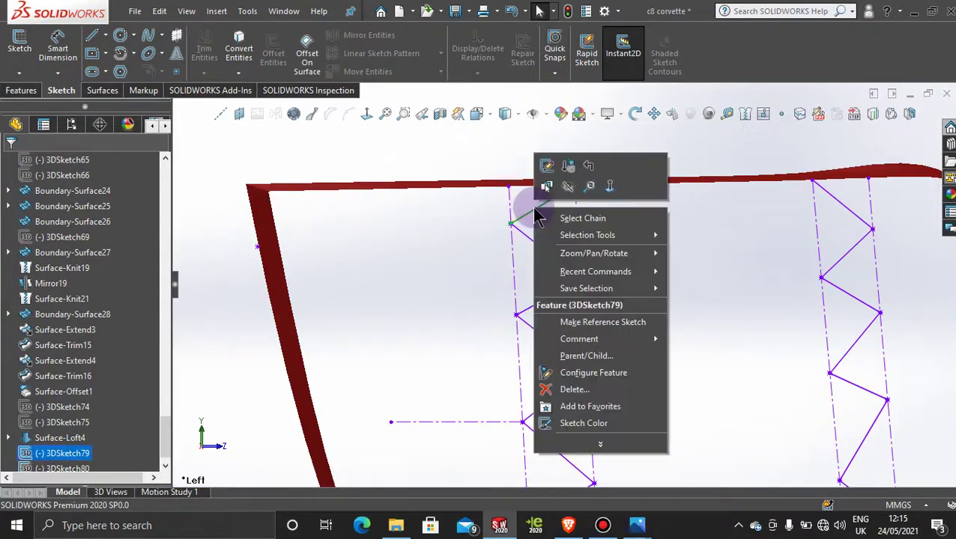
pyautogui.click(549, 162)
pyautogui.scroll(-2, 554, 232)
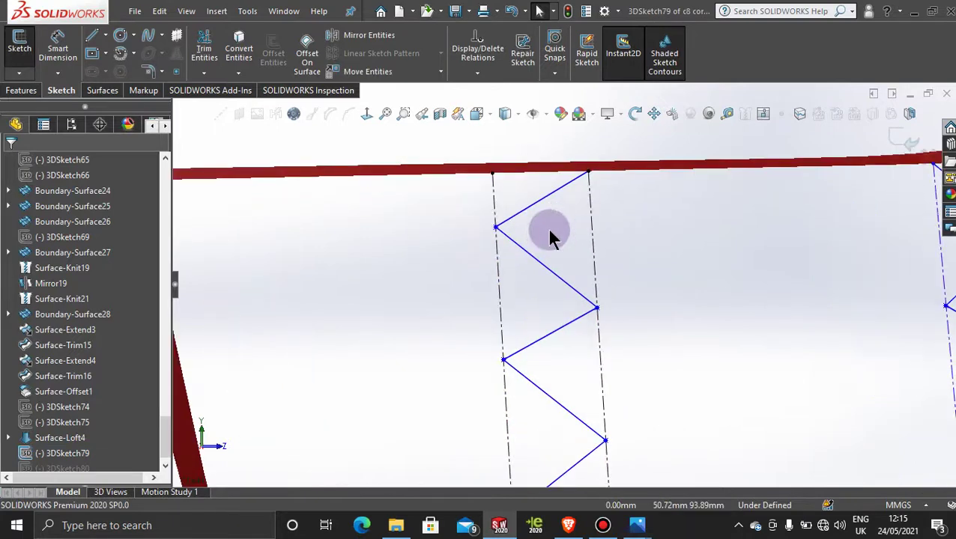
# - Start a Sketch Fillet on the two uppermost corners of the zigzag nearest the frame's pointed end, with a 0.5 mm radius
pyautogui.click(149, 72)
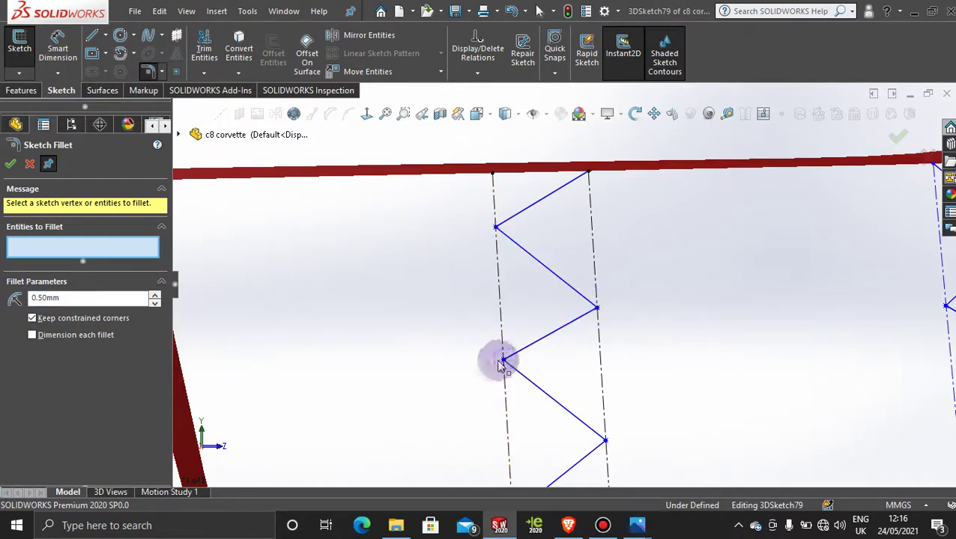
pyautogui.doubleClick(75, 298)
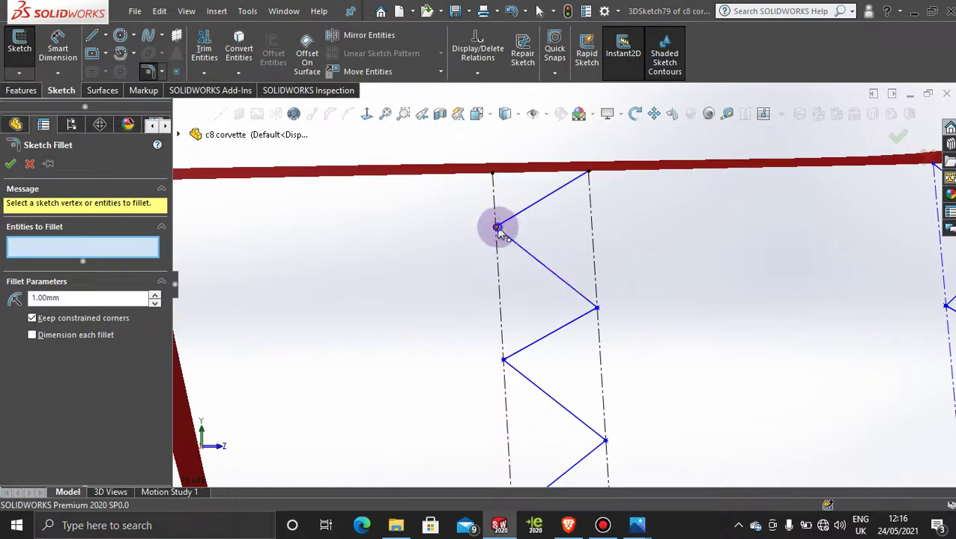
pyautogui.click(595, 307)
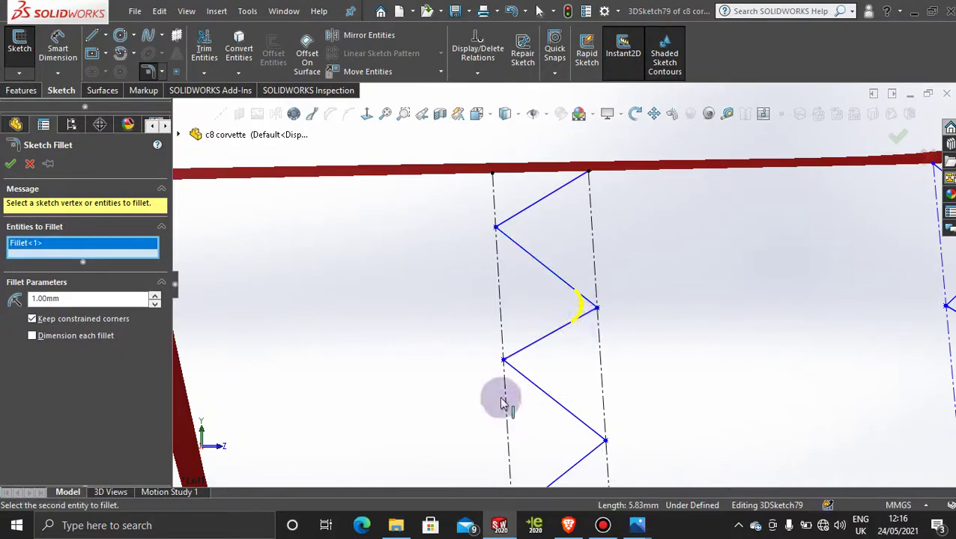
pyautogui.click(516, 244)
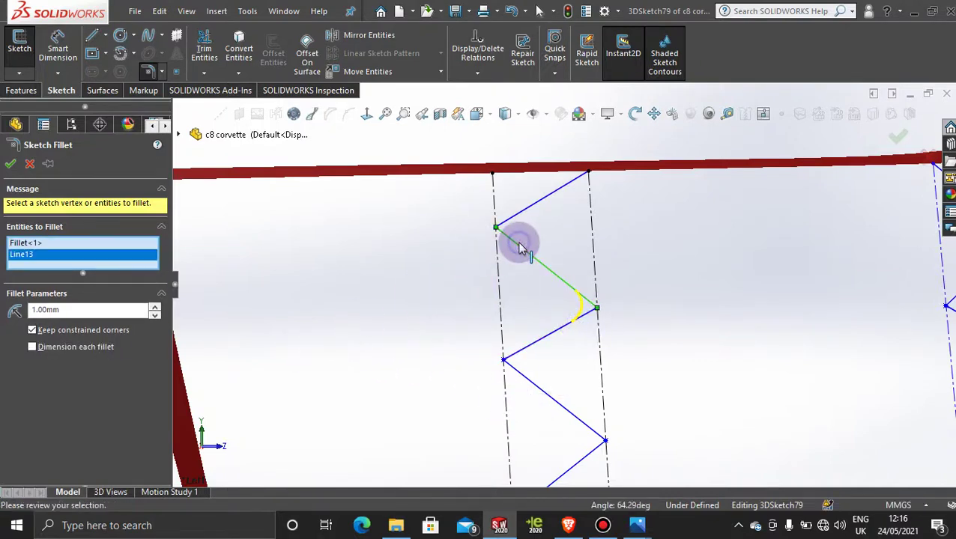
pyautogui.moveTo(121, 309); pyautogui.dragTo(34, 310)
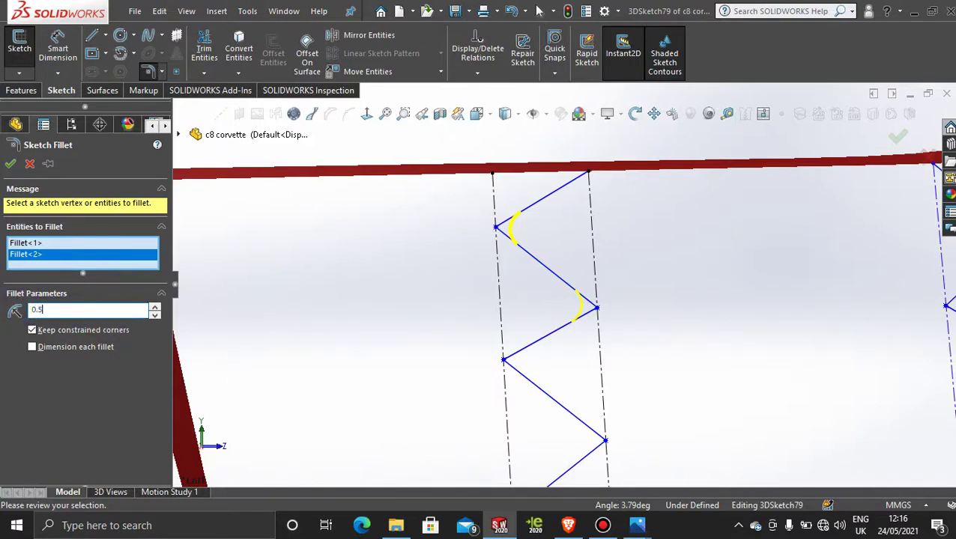
# - Add the next three corners down the zigzag nearest the pointed end to the 0.5 mm sketch fillet
pyautogui.scroll(3, 563, 410)
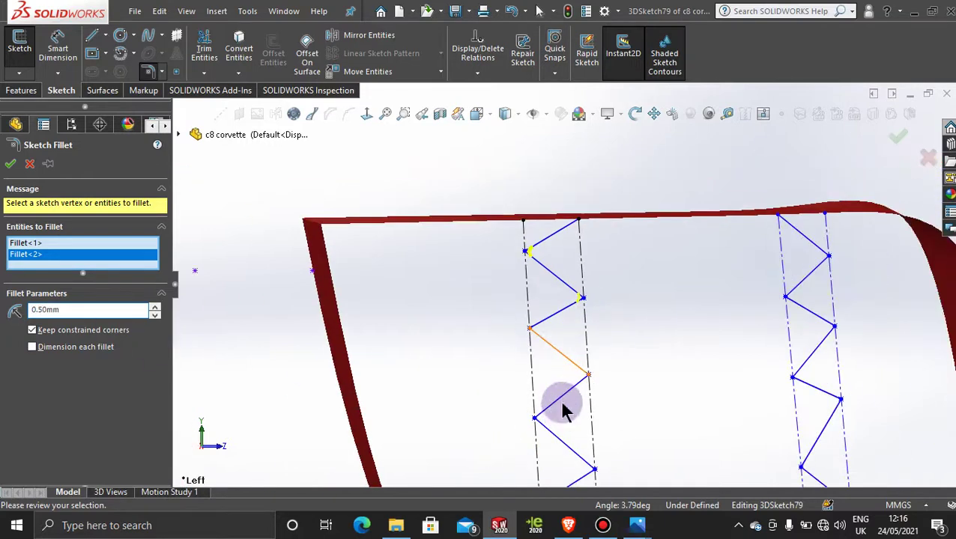
pyautogui.scroll(-3, 557, 321)
pyautogui.click(546, 333)
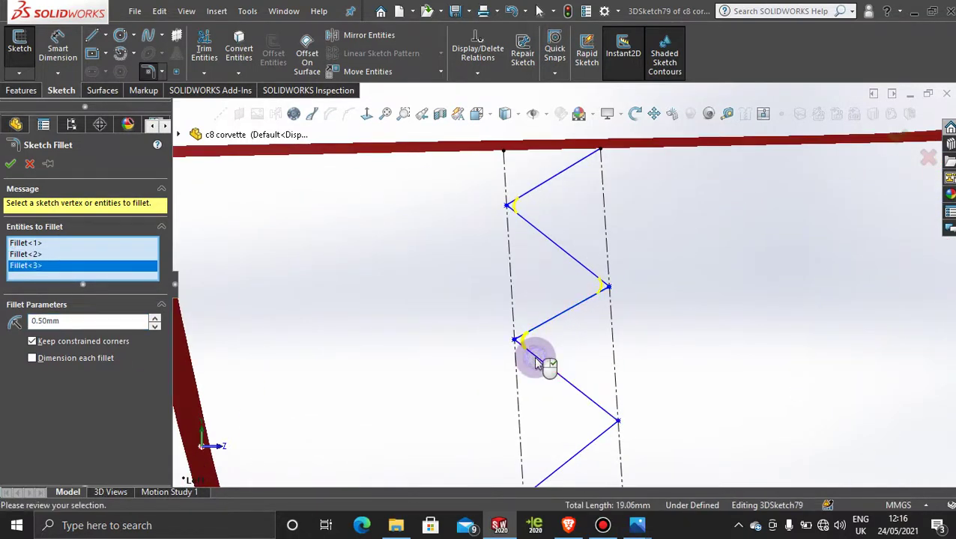
pyautogui.scroll(2, 546, 364)
pyautogui.scroll(-1, 570, 374)
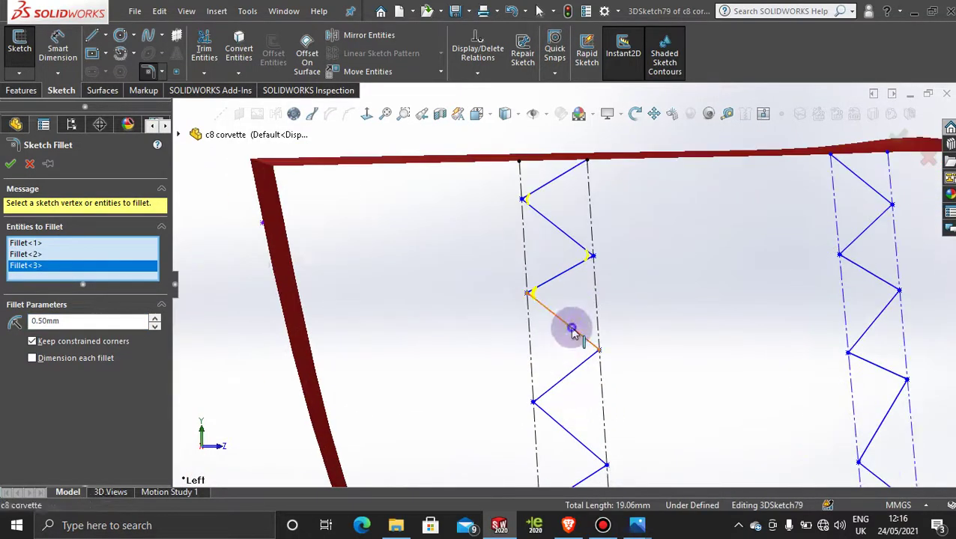
pyautogui.click(569, 326)
pyautogui.scroll(2, 569, 381)
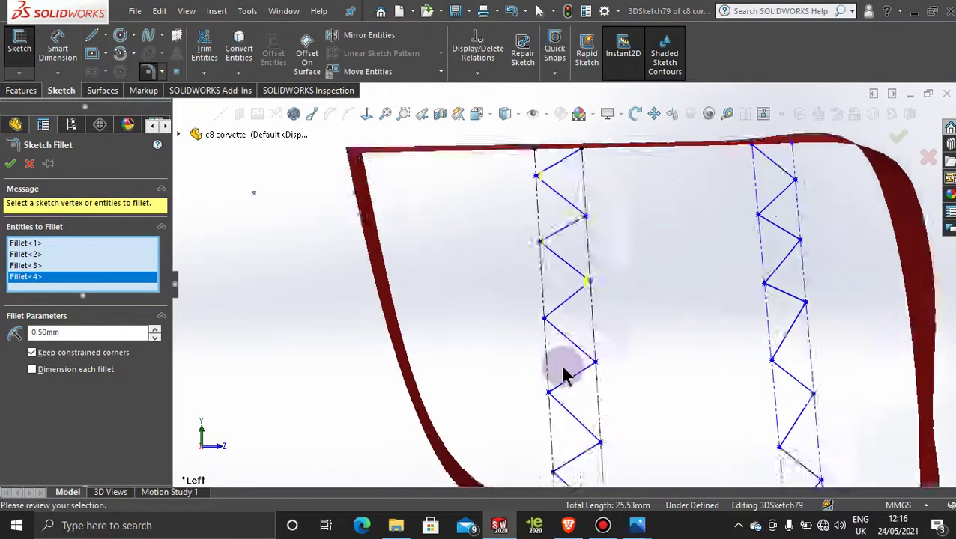
pyautogui.scroll(-2, 566, 373)
pyautogui.click(560, 272)
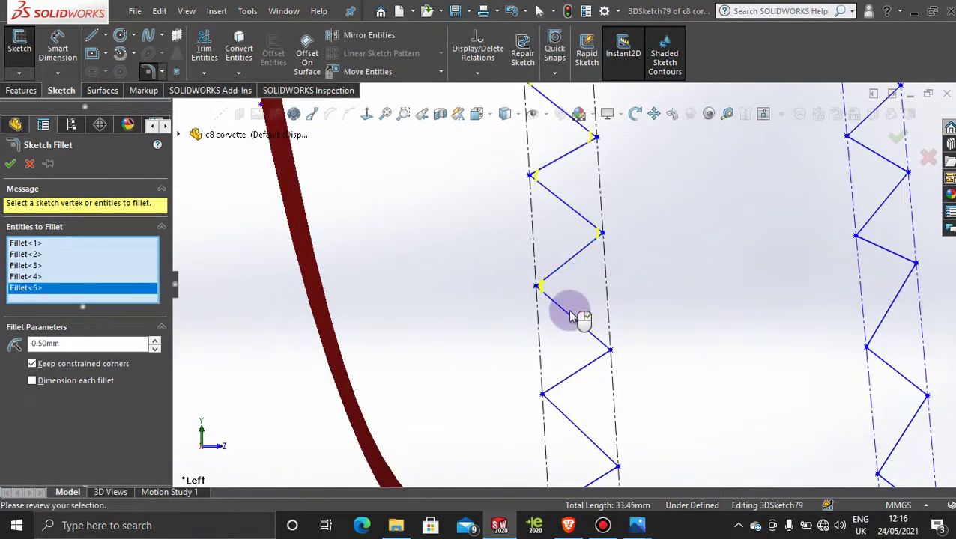
# - Add the four remaining lower corners of the zigzag nearest the pointed end to the 0.5 mm sketch fillet
pyautogui.click(589, 365)
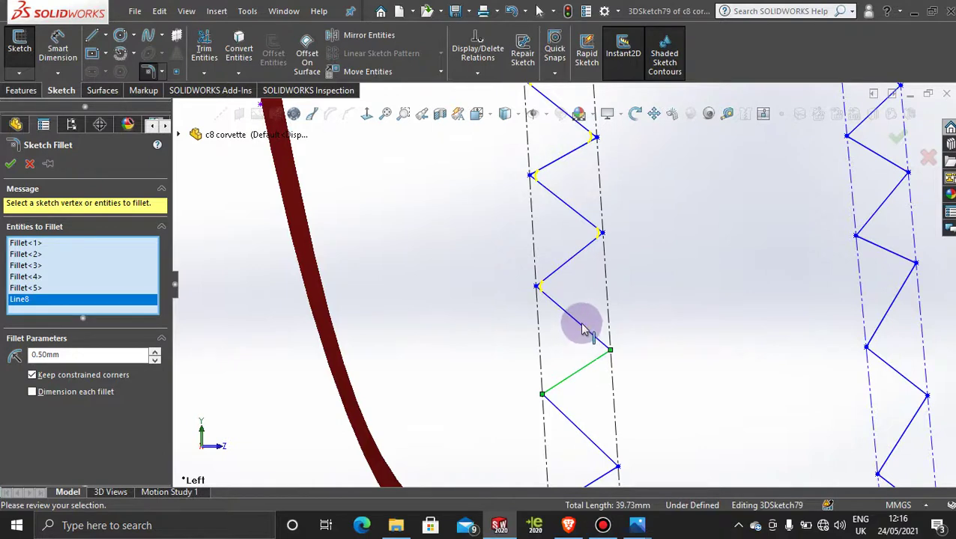
pyautogui.click(582, 326)
pyautogui.scroll(2, 575, 430)
pyautogui.scroll(-2, 580, 422)
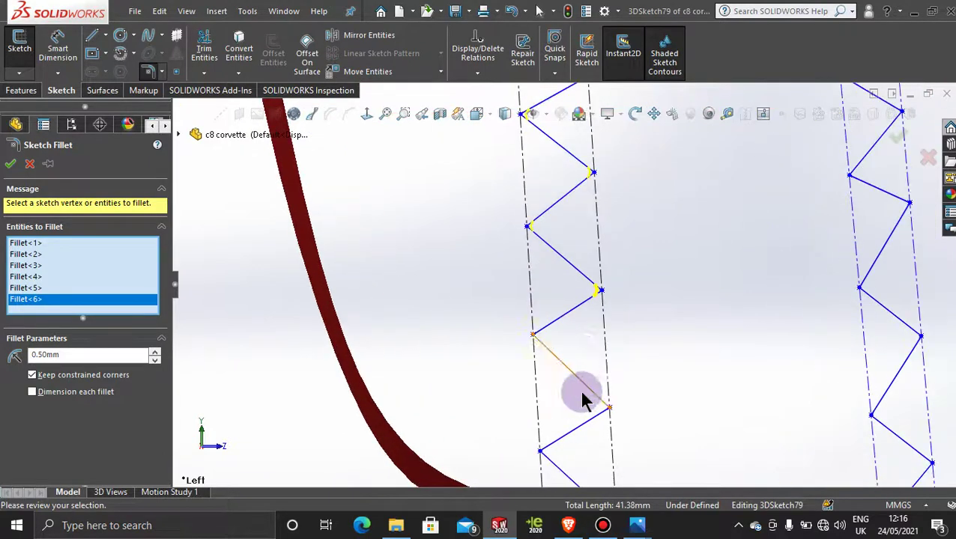
pyautogui.click(569, 321)
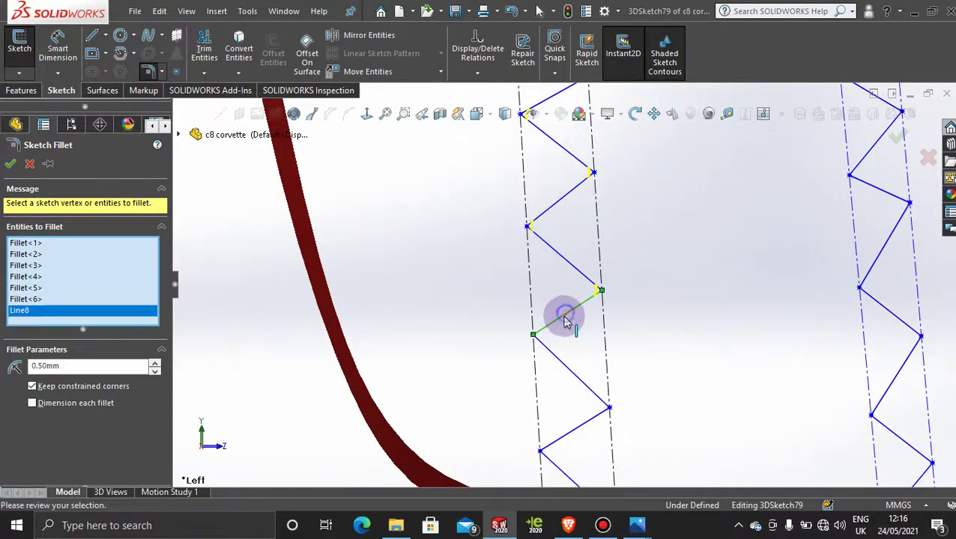
pyautogui.click(582, 427)
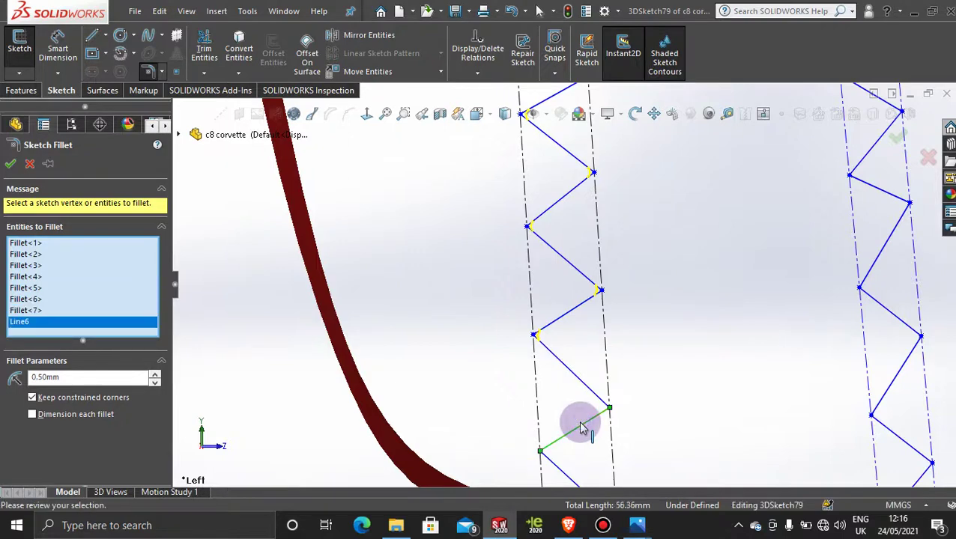
pyautogui.scroll(3, 583, 439)
pyautogui.scroll(-3, 551, 377)
pyautogui.click(582, 358)
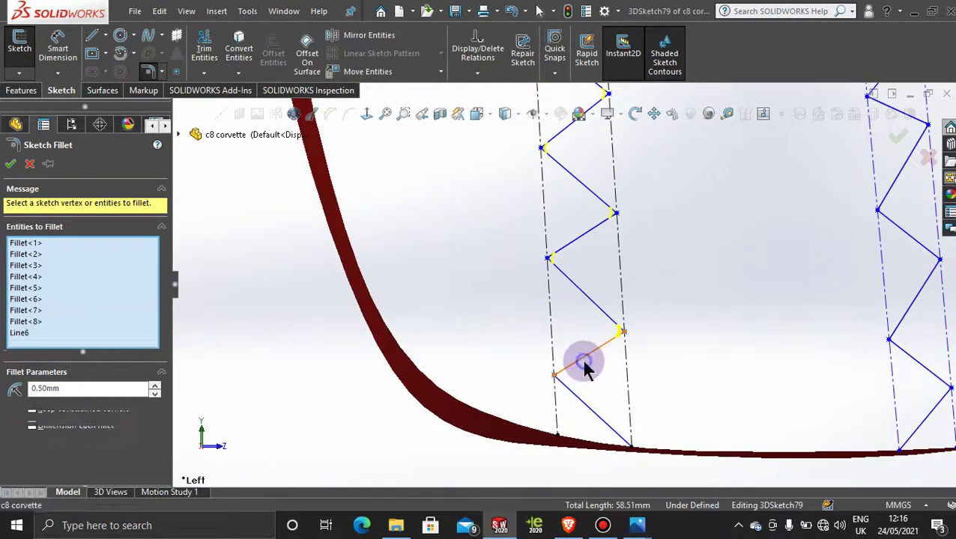
# - Add the five upper corners of the zigzag nearest the frame's rounded end to the 0.5 mm sketch fillet
pyautogui.scroll(5, 599, 374)
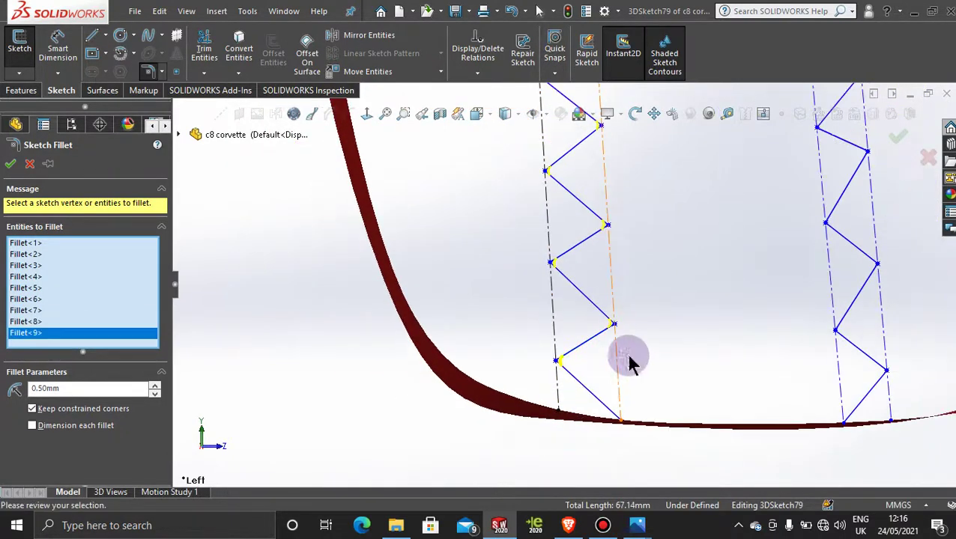
pyautogui.scroll(-3, 586, 156)
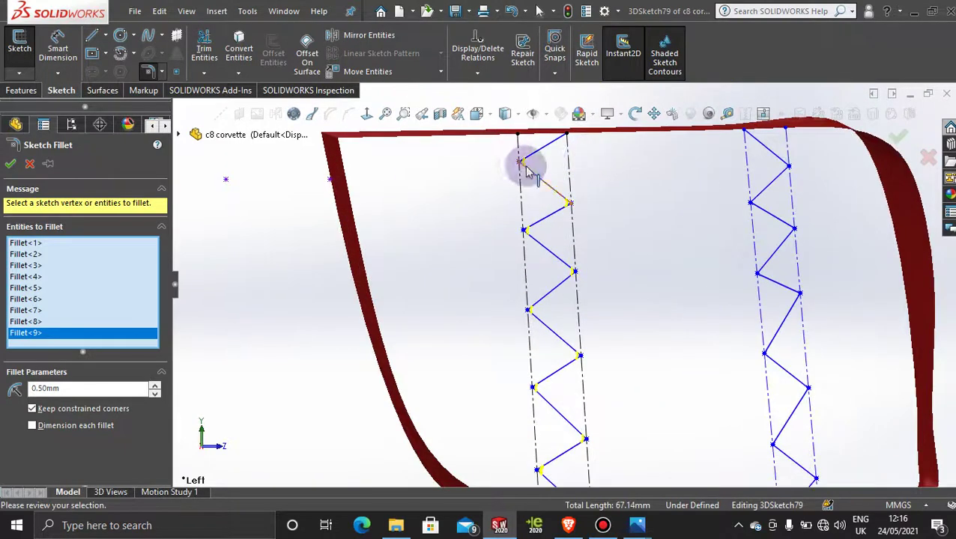
pyautogui.click(767, 148)
pyautogui.click(779, 182)
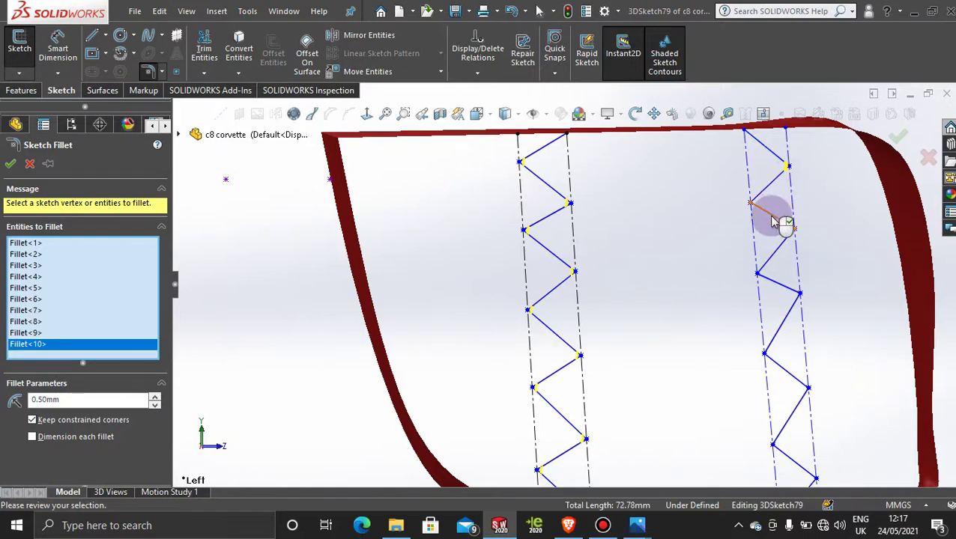
pyautogui.click(762, 193)
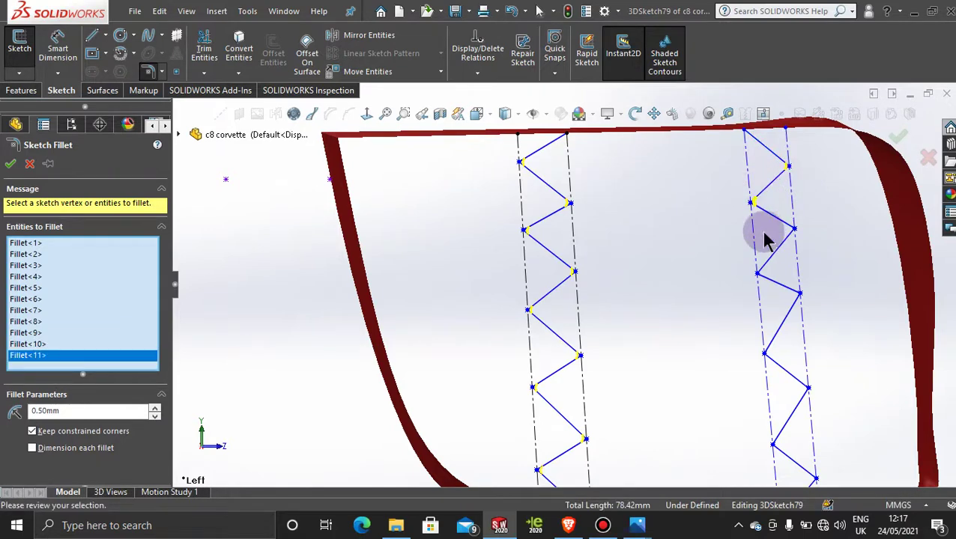
pyautogui.click(775, 257)
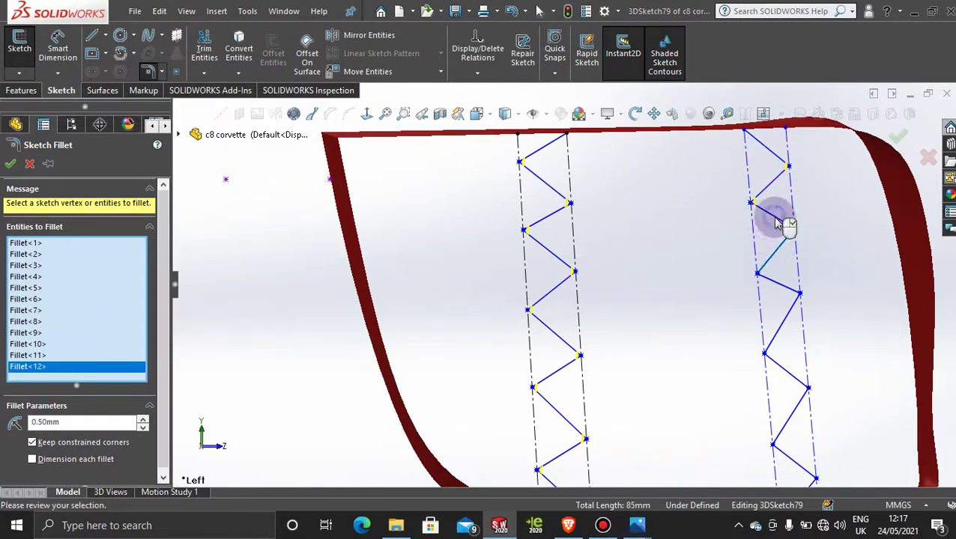
pyautogui.click(770, 266)
pyautogui.click(774, 273)
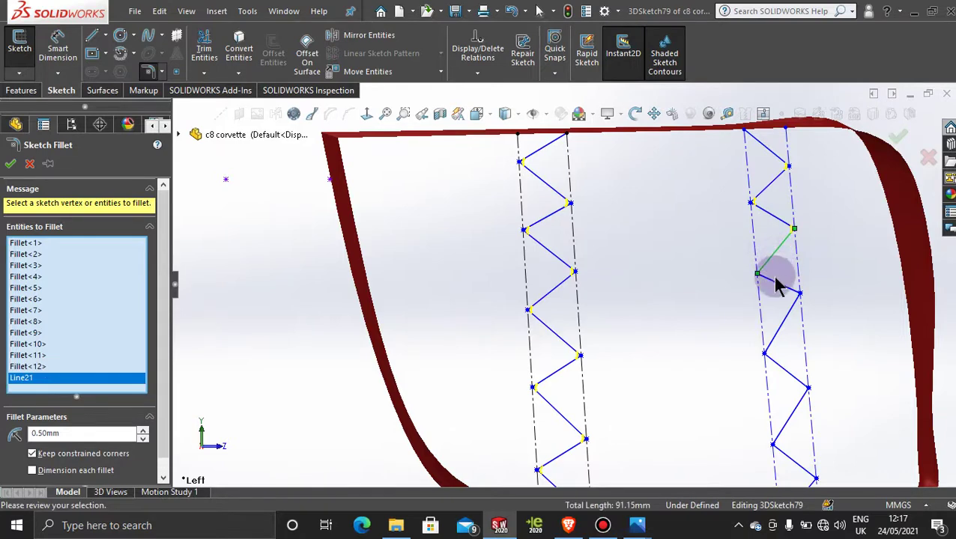
pyautogui.click(787, 289)
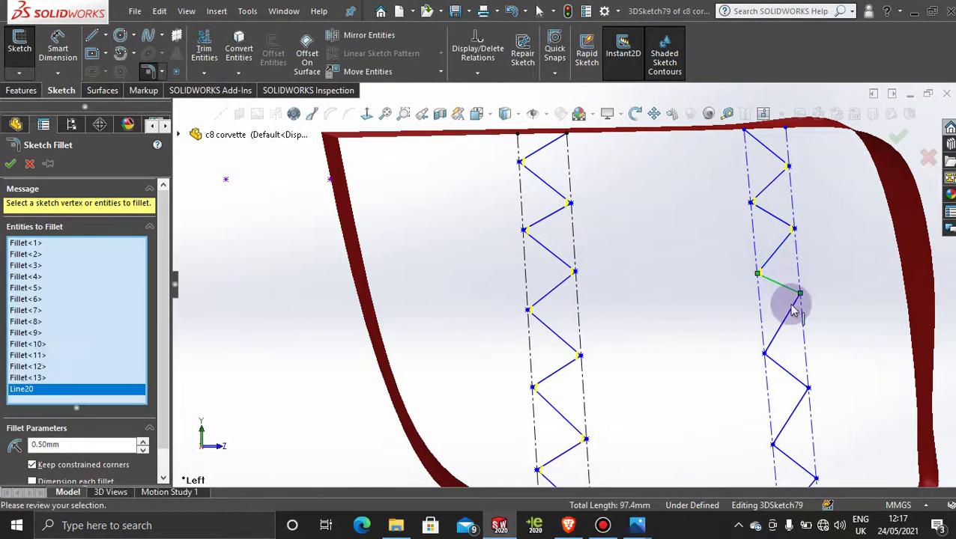
pyautogui.scroll(3, 790, 345)
pyautogui.scroll(-5, 790, 345)
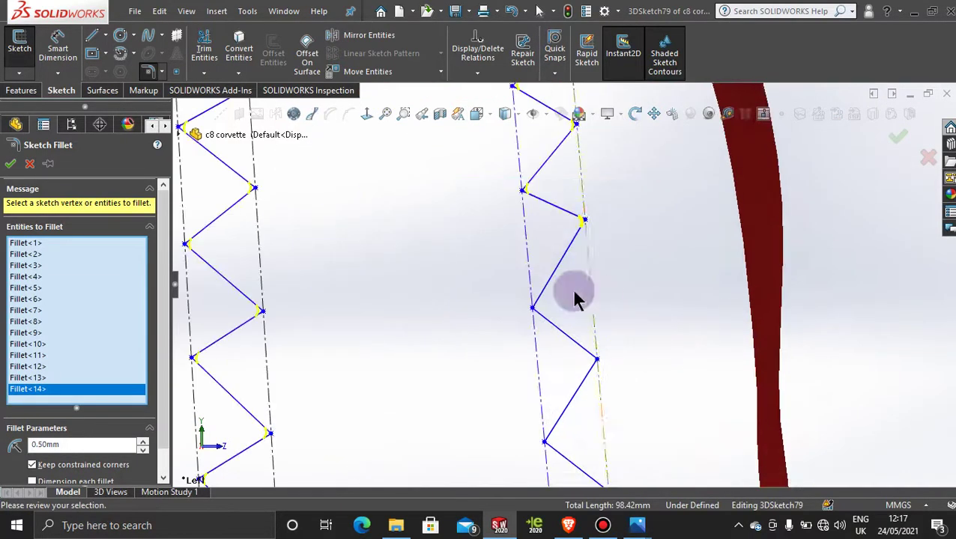
# - Add the four remaining lower corners of the zigzag nearest the rounded end to the 0.5 mm sketch fillet
pyautogui.click(547, 287)
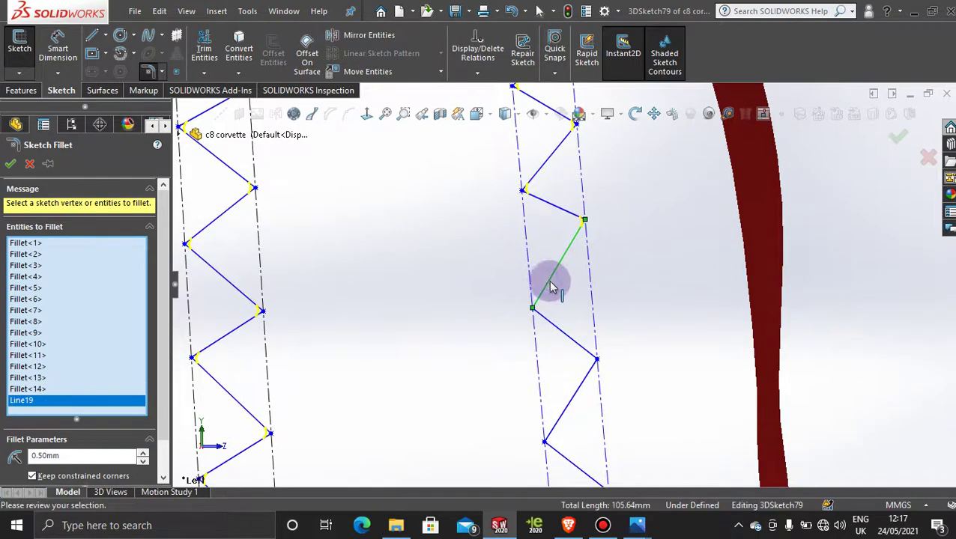
pyautogui.click(572, 341)
pyautogui.click(581, 385)
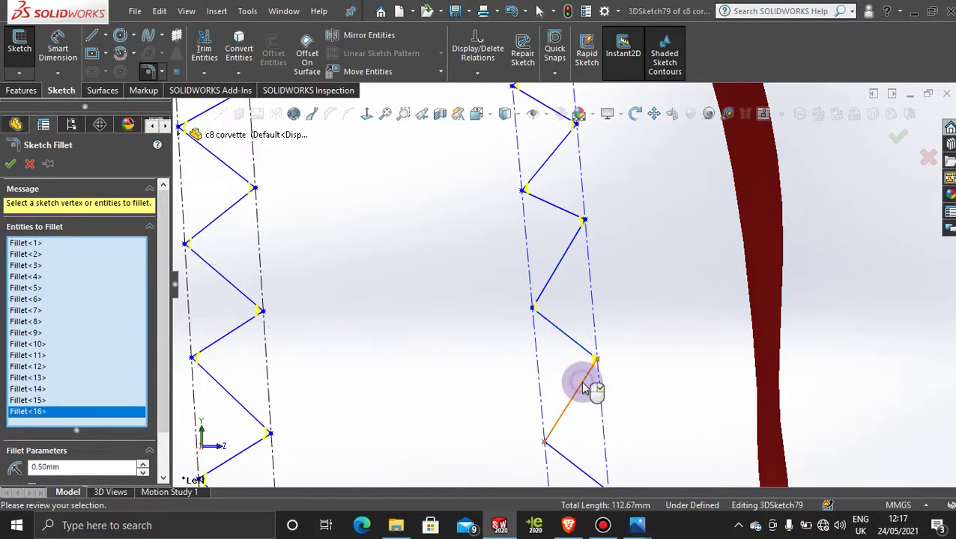
pyautogui.scroll(5, 588, 419)
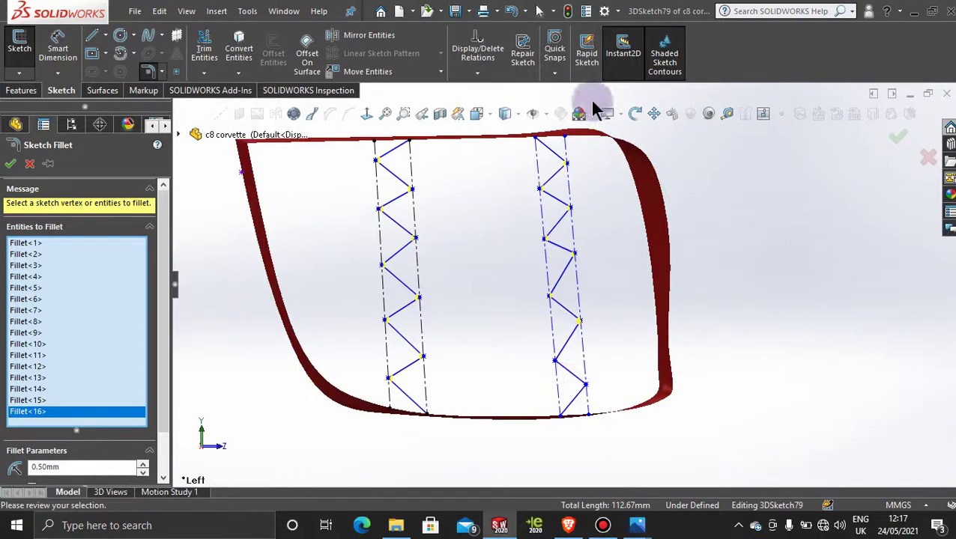
pyautogui.scroll(-4, 576, 320)
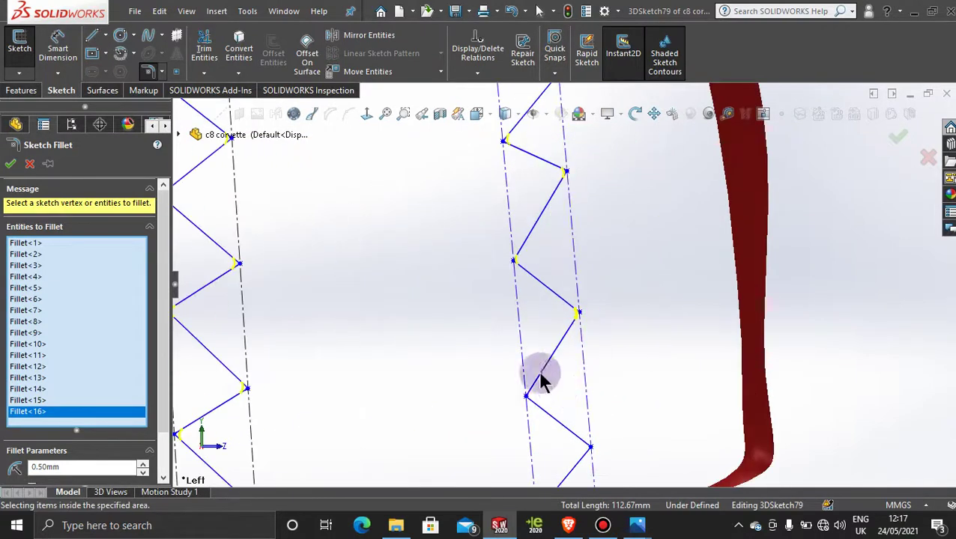
pyautogui.click(547, 365)
pyautogui.click(554, 419)
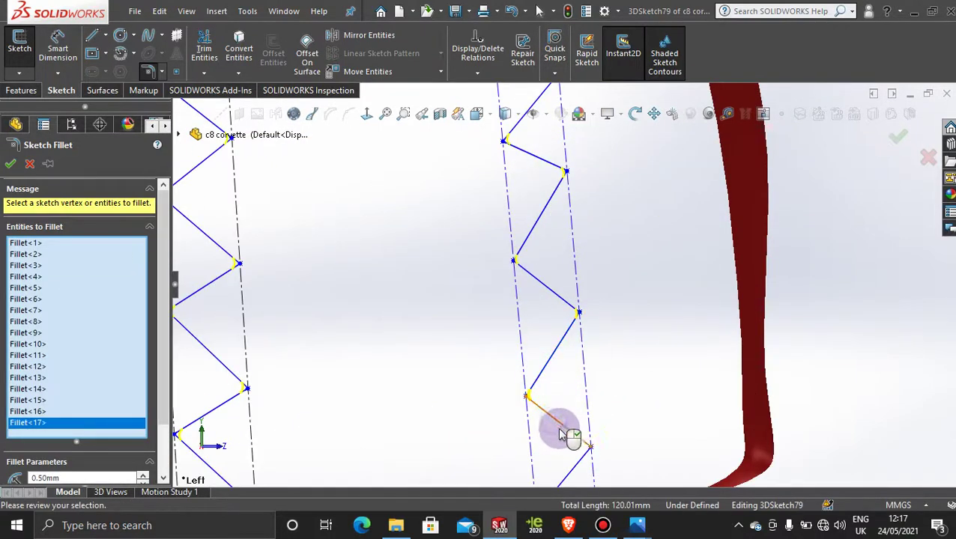
pyautogui.scroll(3, 566, 419)
pyautogui.scroll(-3, 558, 393)
pyautogui.click(576, 320)
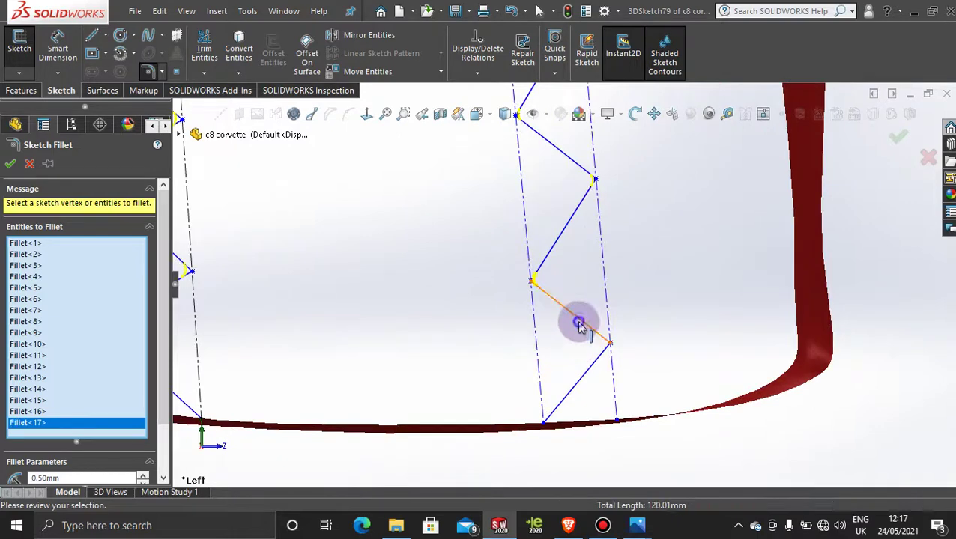
pyautogui.click(586, 373)
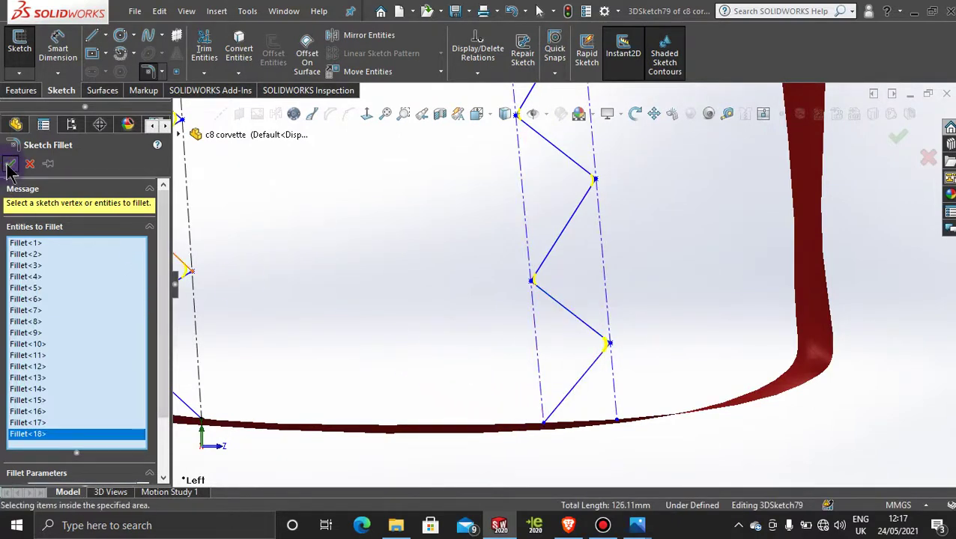
# - Apply the 0.5 mm sketch fillets to both zigzag lines and finish editing the 3D sketch
pyautogui.click(10, 165)
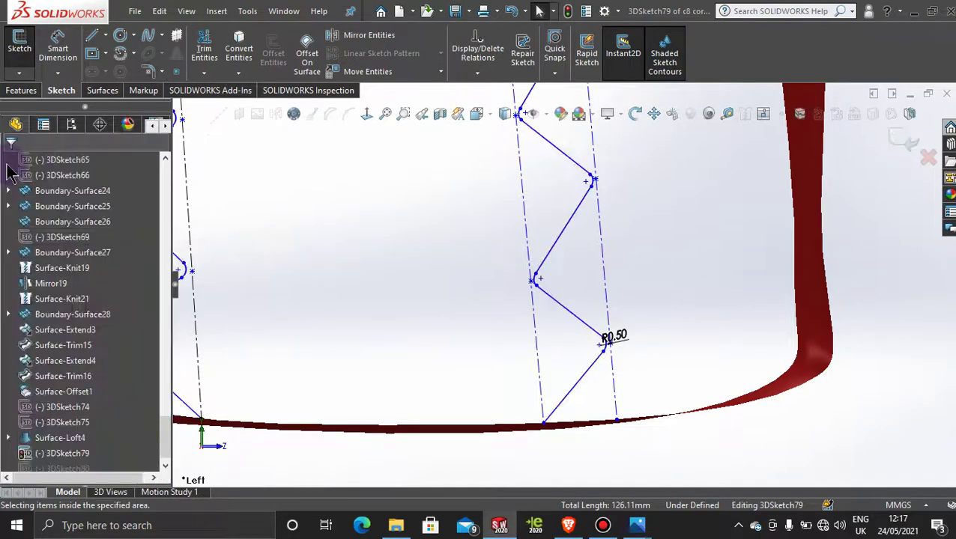
pyautogui.scroll(5, 515, 251)
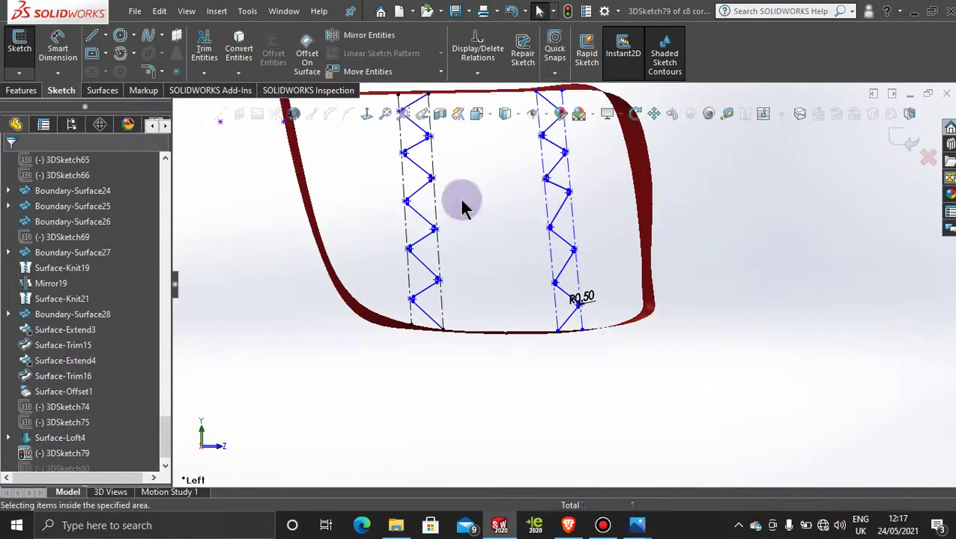
pyautogui.moveTo(458, 198)
pyautogui.mouseDown(button='middle')
pyautogui.moveTo(452, 281)
pyautogui.moveTo(325, 352)
pyautogui.moveTo(377, 435)
pyautogui.moveTo(337, 341)
pyautogui.moveTo(341, 330)
pyautogui.mouseUp(button='middle')
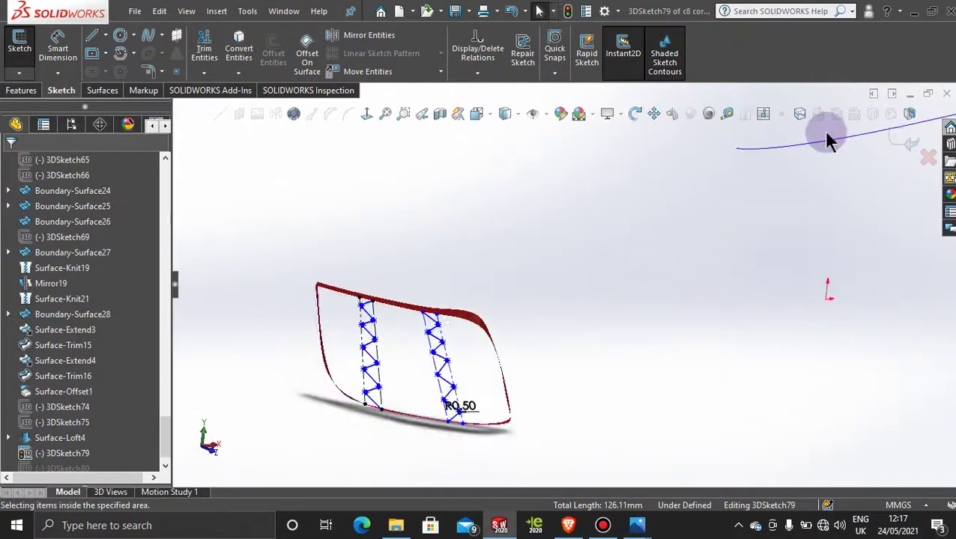
pyautogui.click(900, 138)
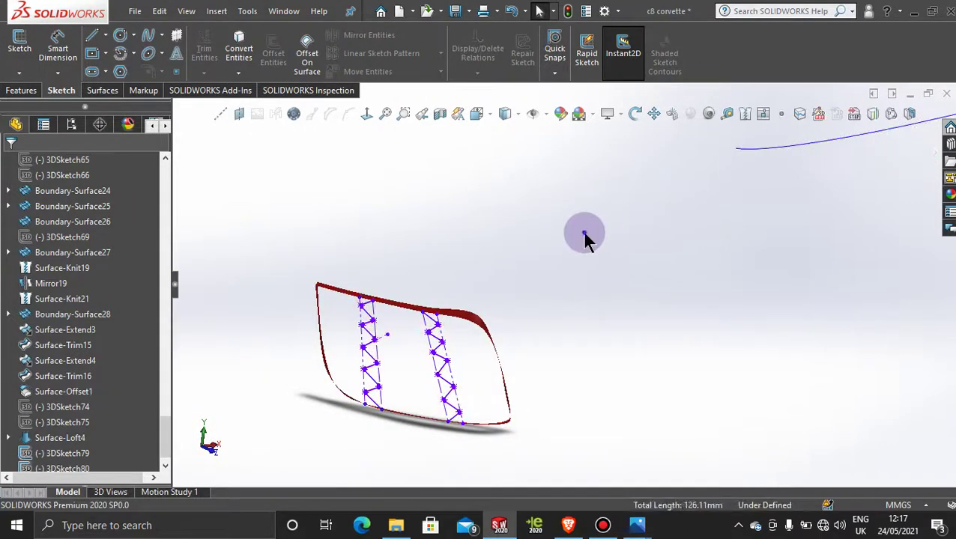
# - Create a boundary surface closing the back of the intake frame between its two opposite rear edges
pyautogui.moveTo(434, 378); pyautogui.dragTo(519, 208, button='middle')
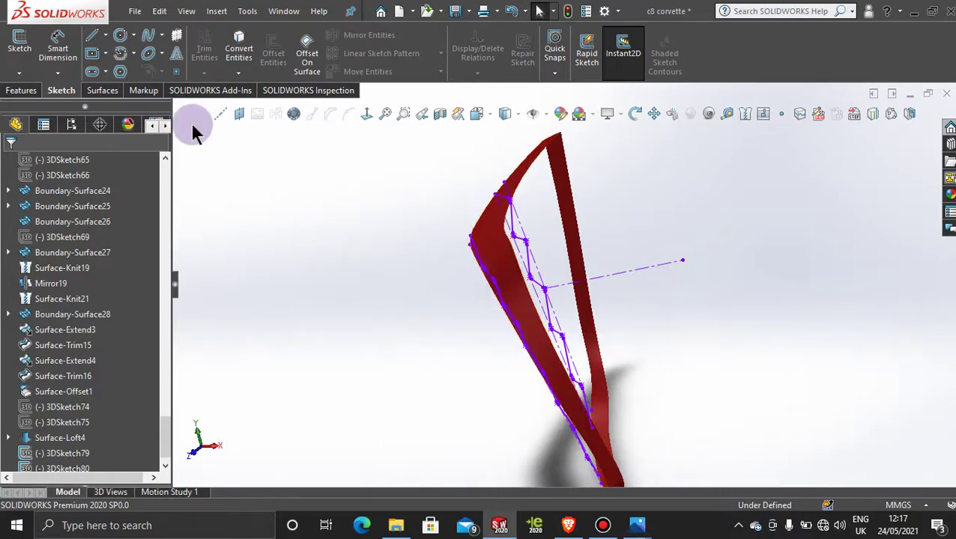
pyautogui.click(102, 91)
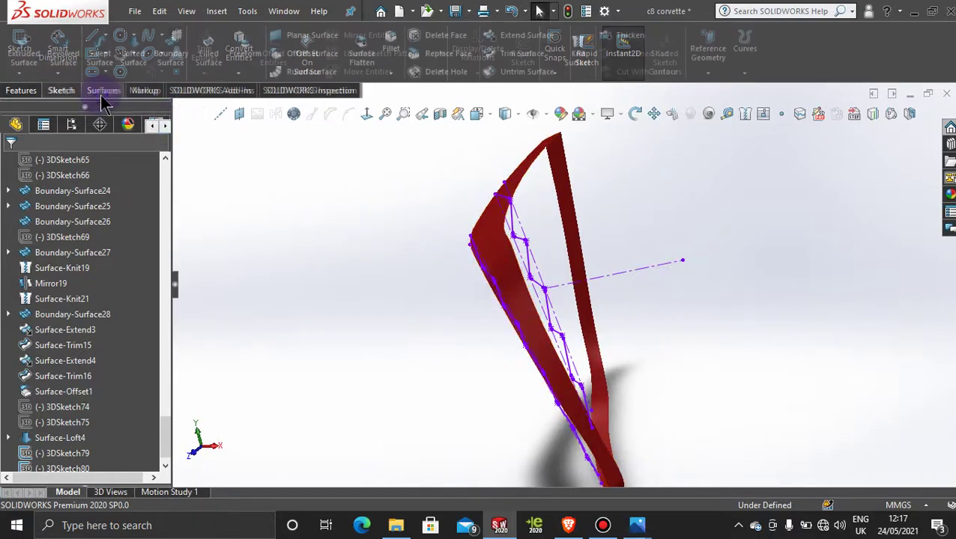
pyautogui.click(533, 172)
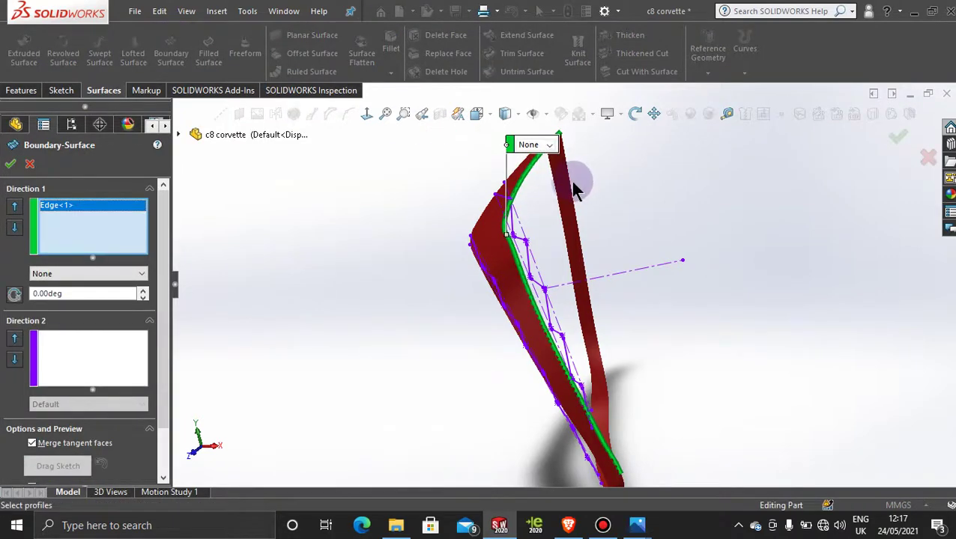
pyautogui.click(571, 185)
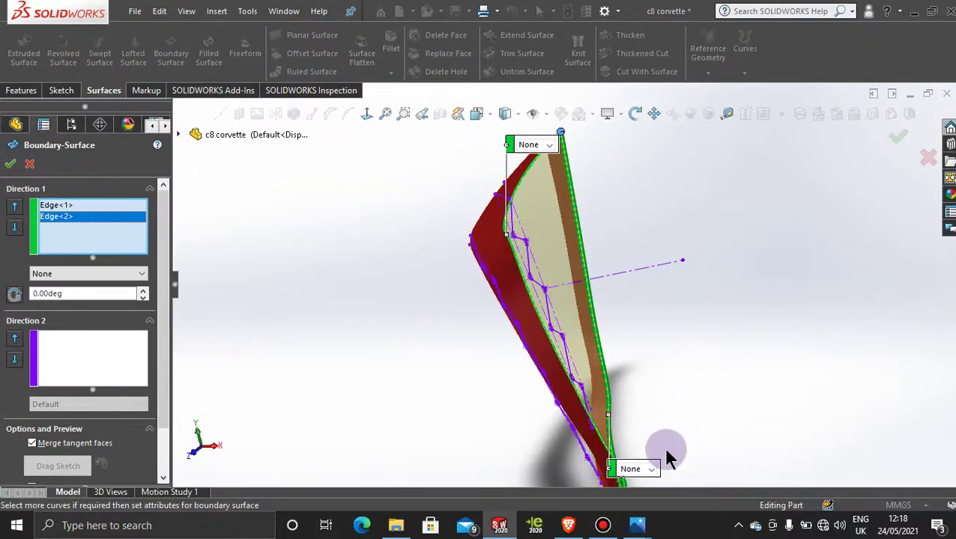
pyautogui.click(10, 163)
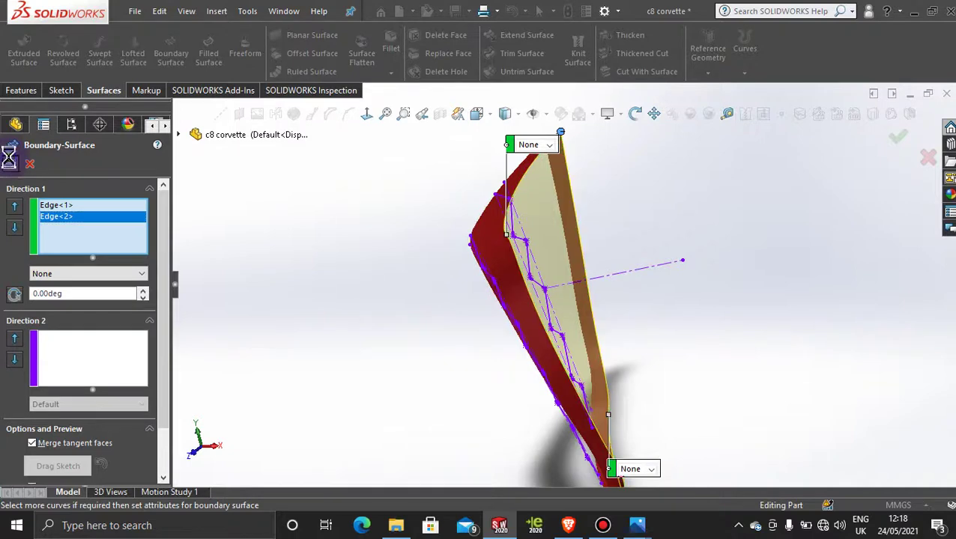
# - Extrude the zigzag nearest the pointed end as a surface along the separate construction line, up to the boundary surface behind it
pyautogui.scroll(2, 402, 289)
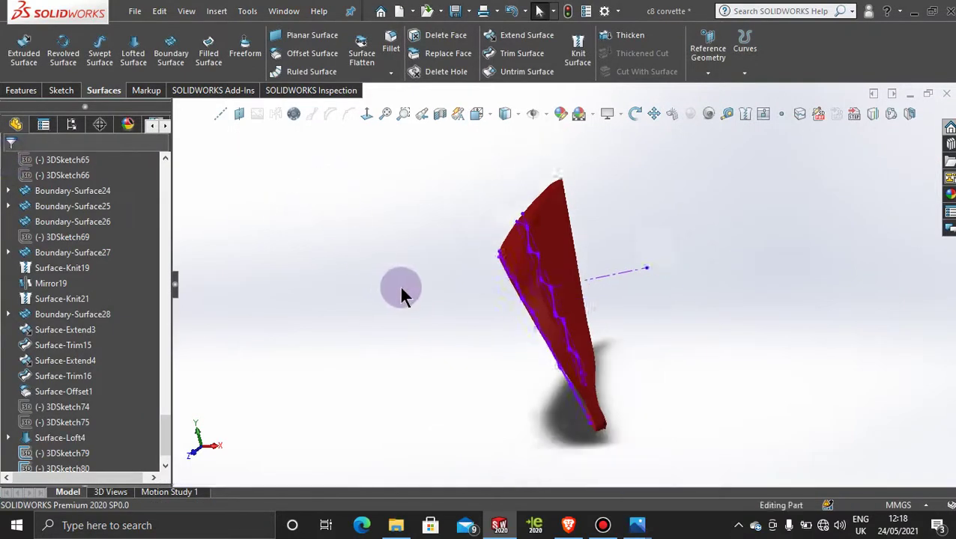
pyautogui.moveTo(402, 293); pyautogui.dragTo(437, 274, button='middle')
pyautogui.scroll(-5, 513, 310)
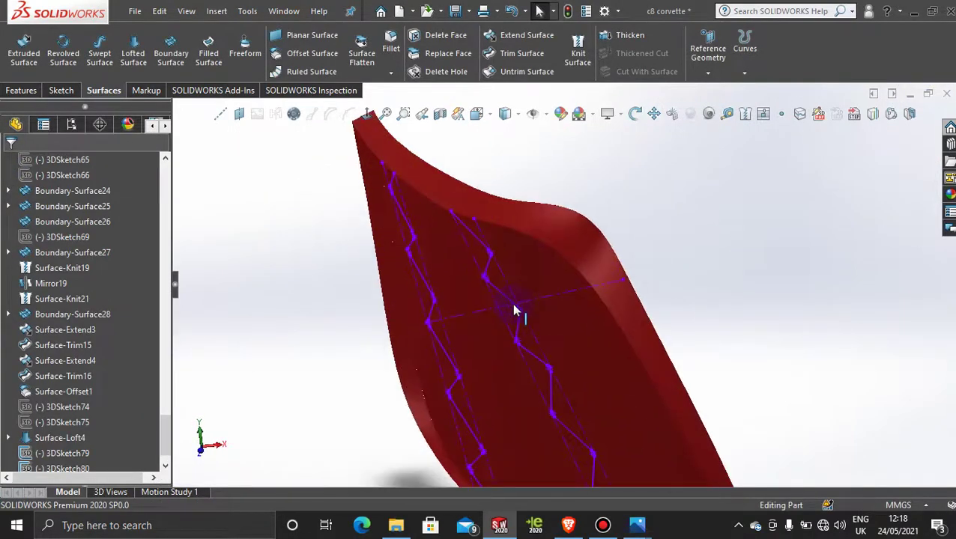
pyautogui.click(30, 60)
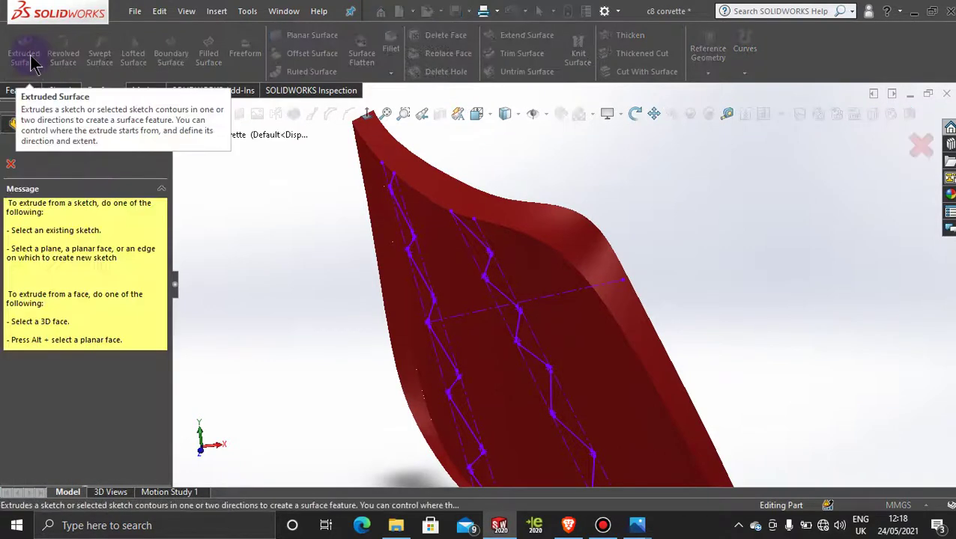
pyautogui.click(420, 273)
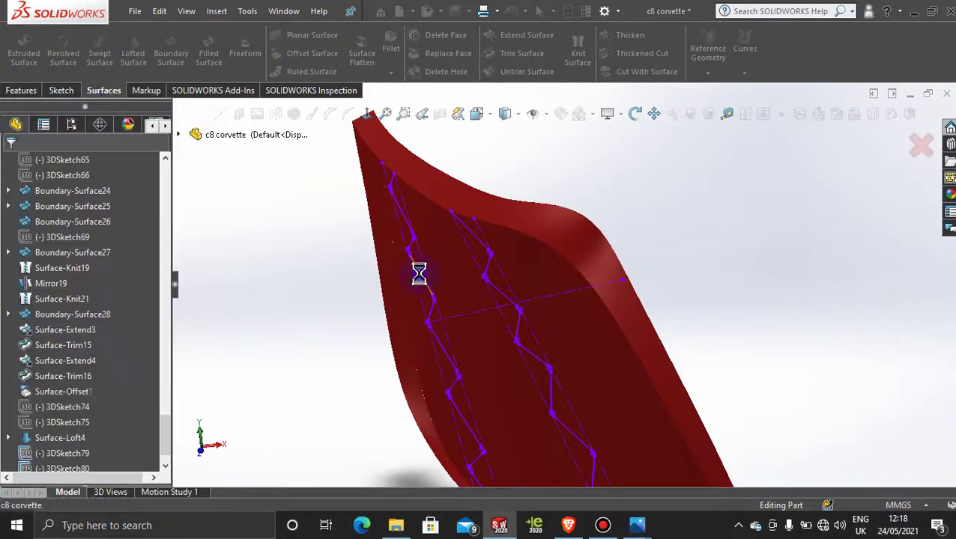
pyautogui.click(505, 299)
pyautogui.click(503, 298)
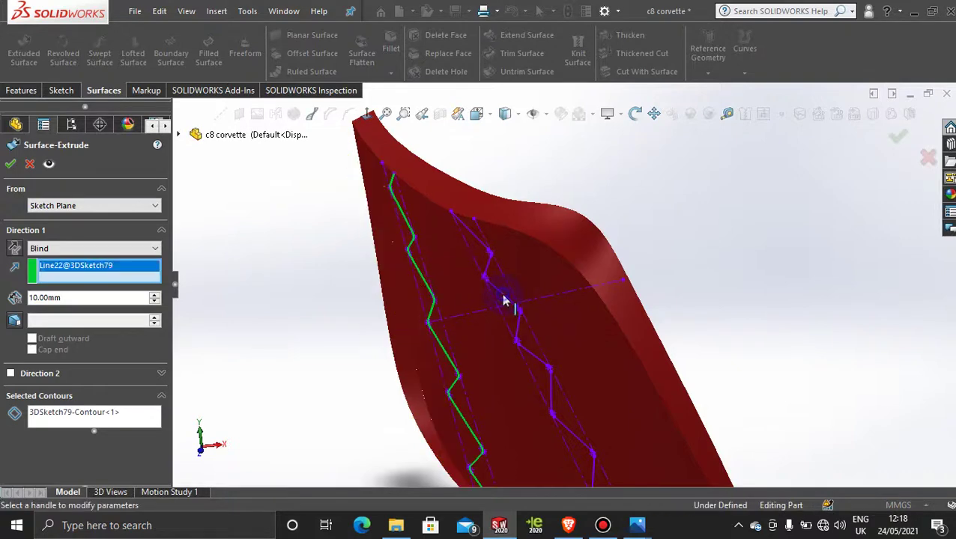
pyautogui.scroll(1, 311, 288)
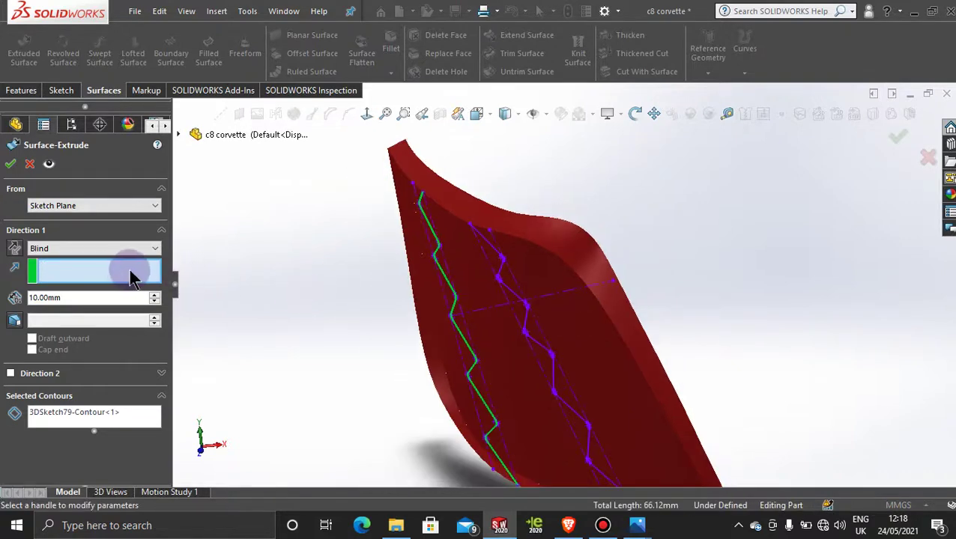
pyautogui.click(487, 304)
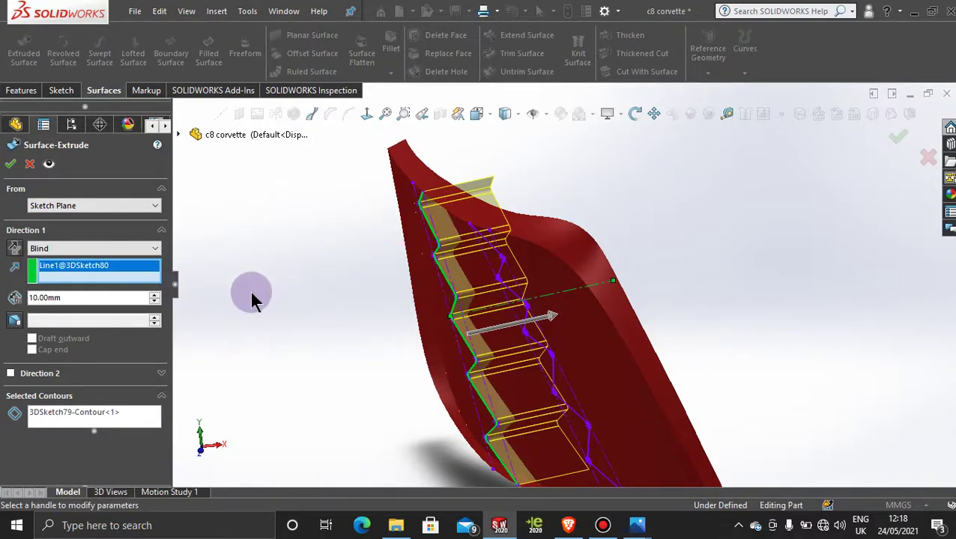
pyautogui.click(116, 248)
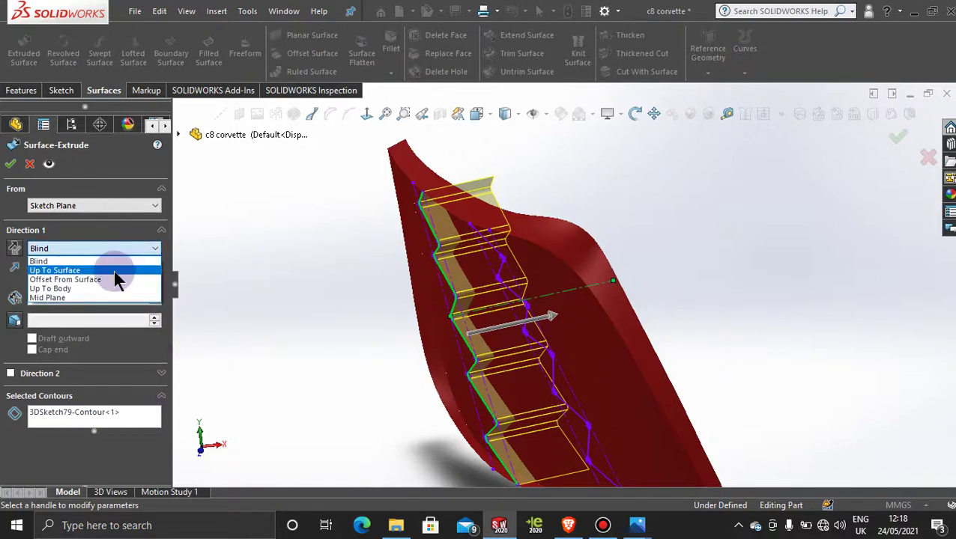
pyautogui.click(114, 271)
pyautogui.click(414, 266)
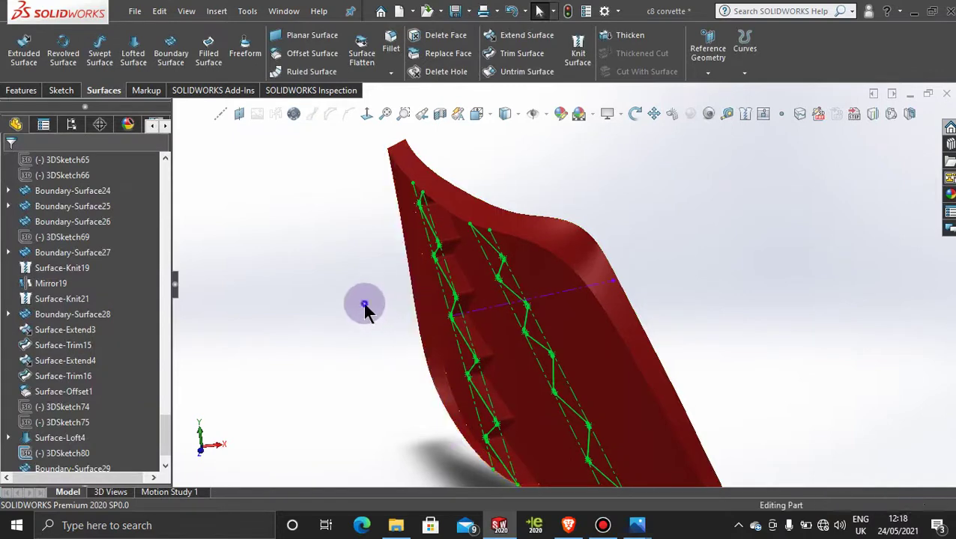
# - Show the zigzag sketch absorbed by the first surface extrusion
pyautogui.moveTo(362, 303); pyautogui.dragTo(555, 305, button='middle')
pyautogui.scroll(-5, 552, 304)
pyautogui.moveTo(438, 237); pyautogui.dragTo(886, 323, button='middle')
pyautogui.scroll(5, 878, 315)
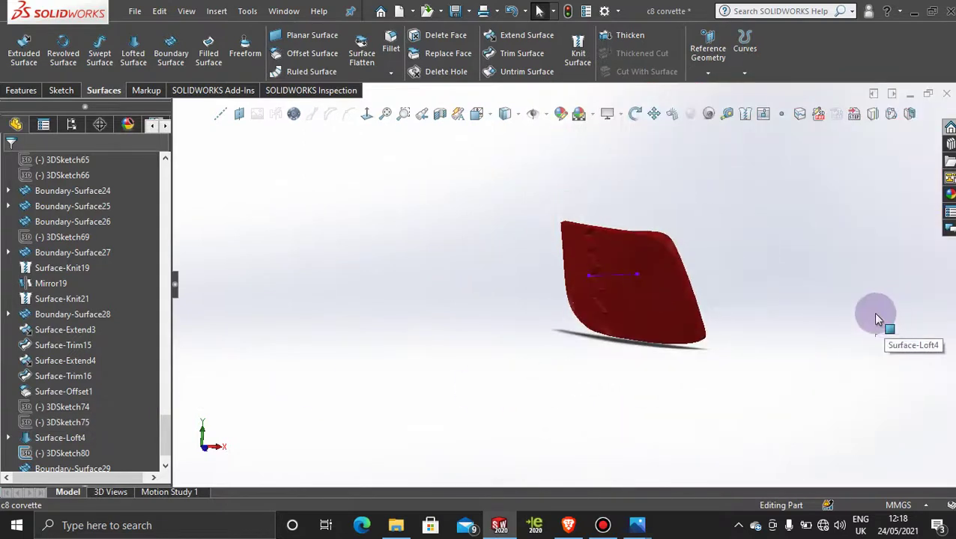
pyautogui.scroll(-3, 659, 211)
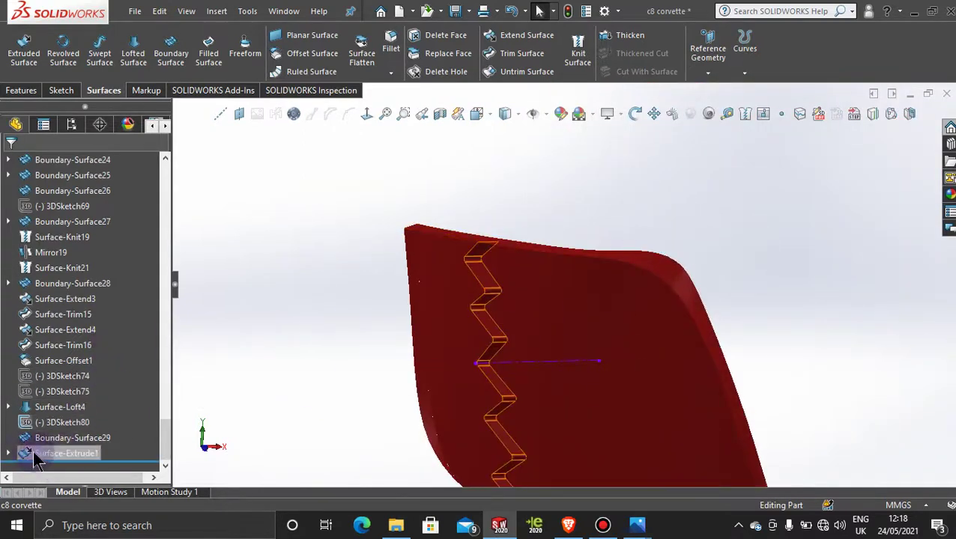
pyautogui.click(7, 453)
pyautogui.rightClick(52, 458)
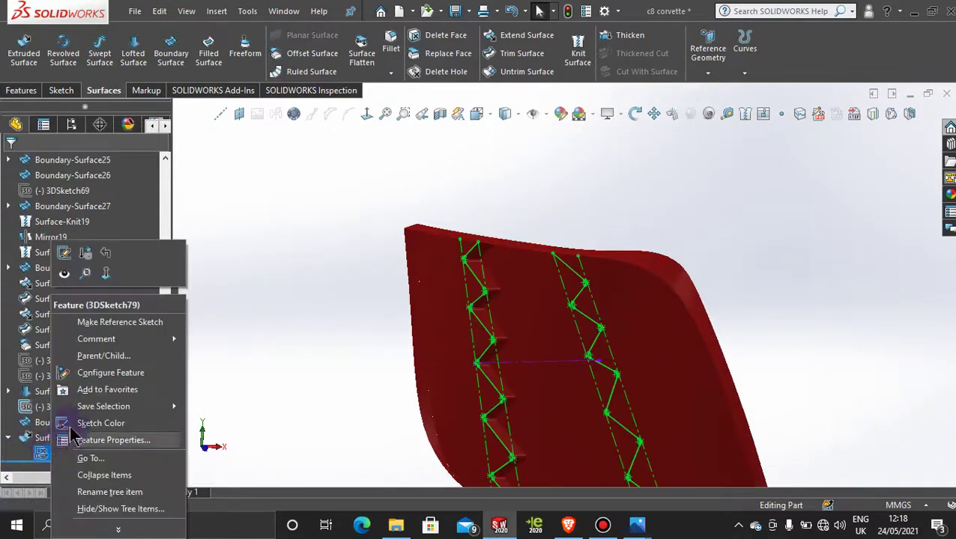
pyautogui.click(68, 283)
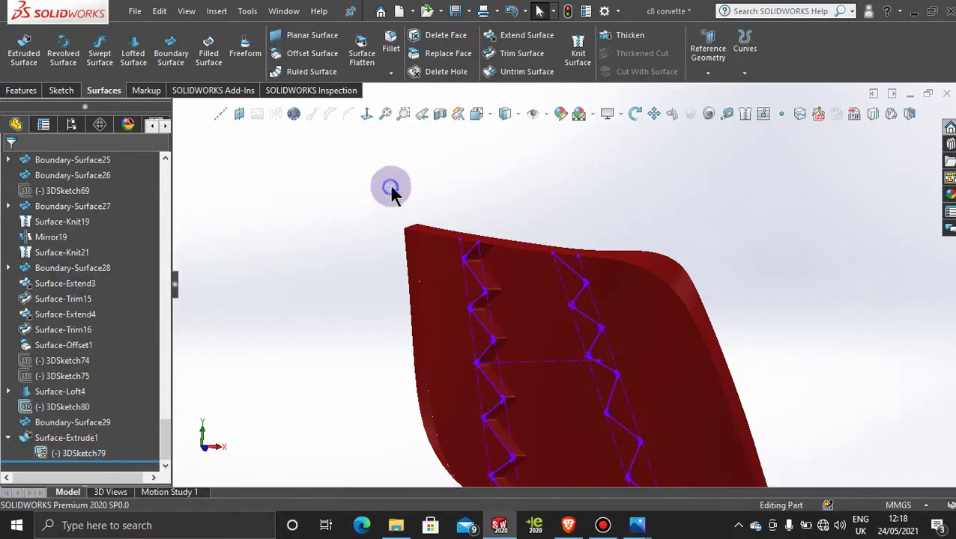
# - Extrude the zigzag nearest the rounded end as a surface along the same construction line, up to the boundary surface behind the frame
pyautogui.scroll(2, 598, 289)
pyautogui.scroll(-3, 596, 331)
pyautogui.scroll(1, 595, 341)
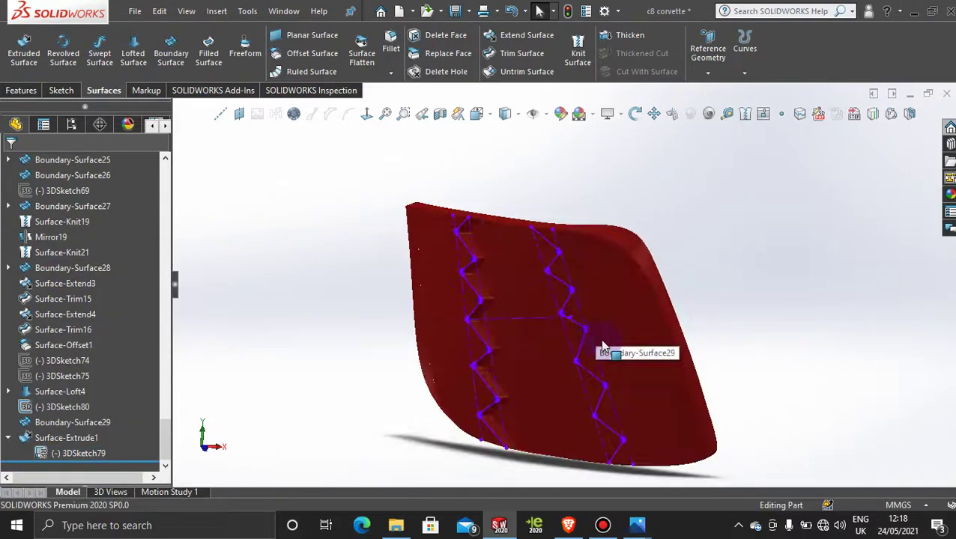
pyautogui.click(34, 48)
pyautogui.click(540, 232)
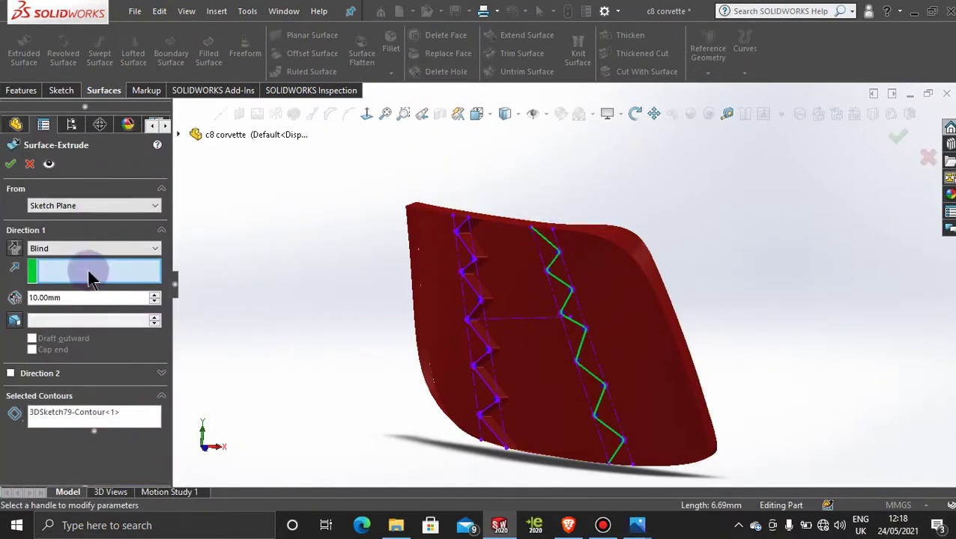
pyautogui.click(516, 321)
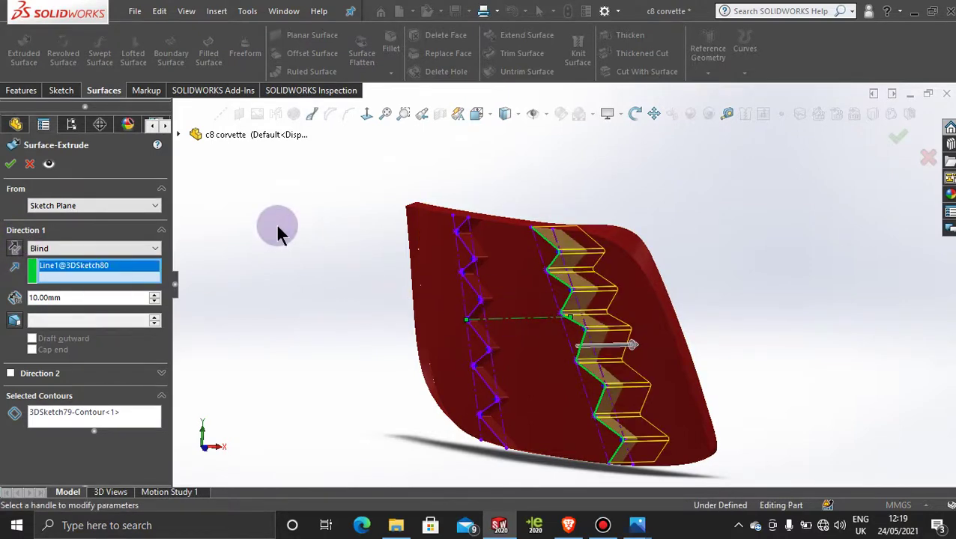
pyautogui.click(152, 251)
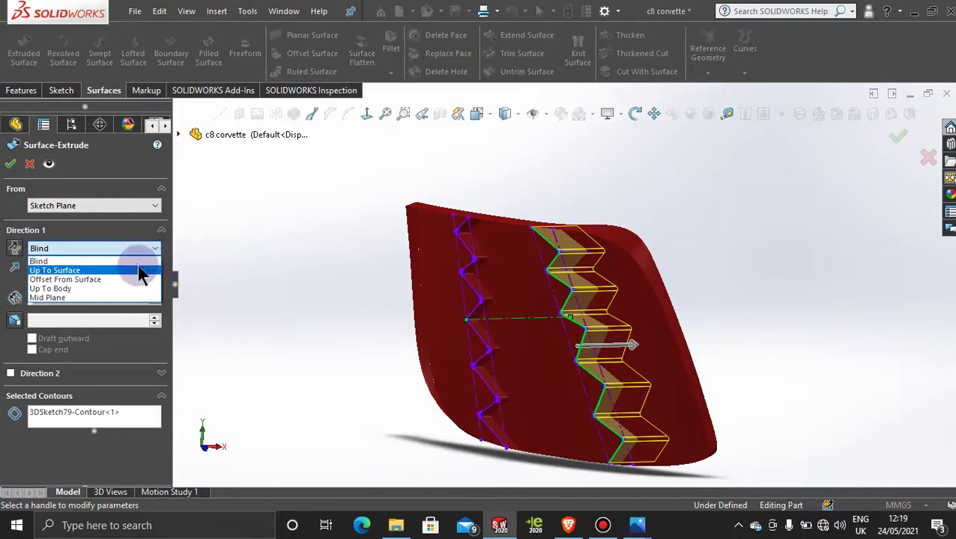
pyautogui.click(140, 272)
pyautogui.click(614, 289)
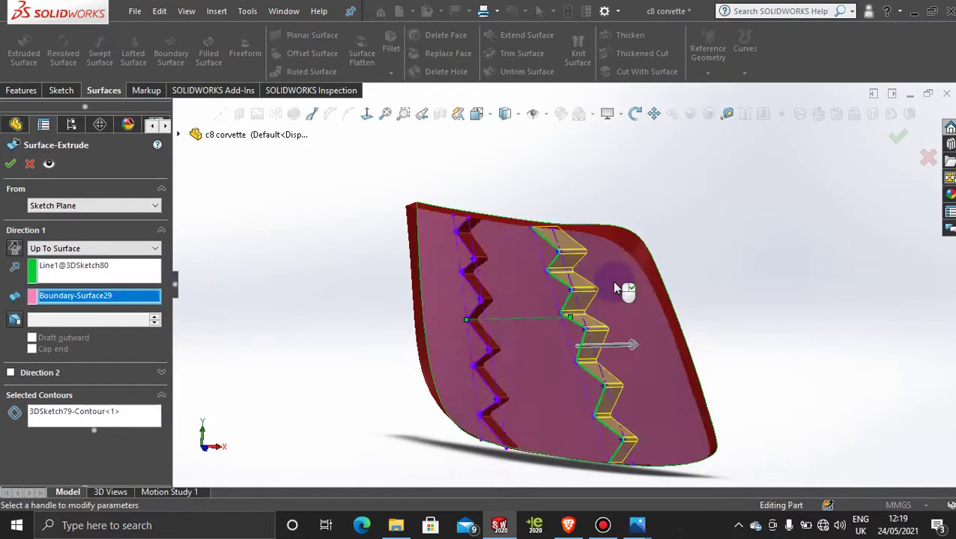
pyautogui.click(10, 165)
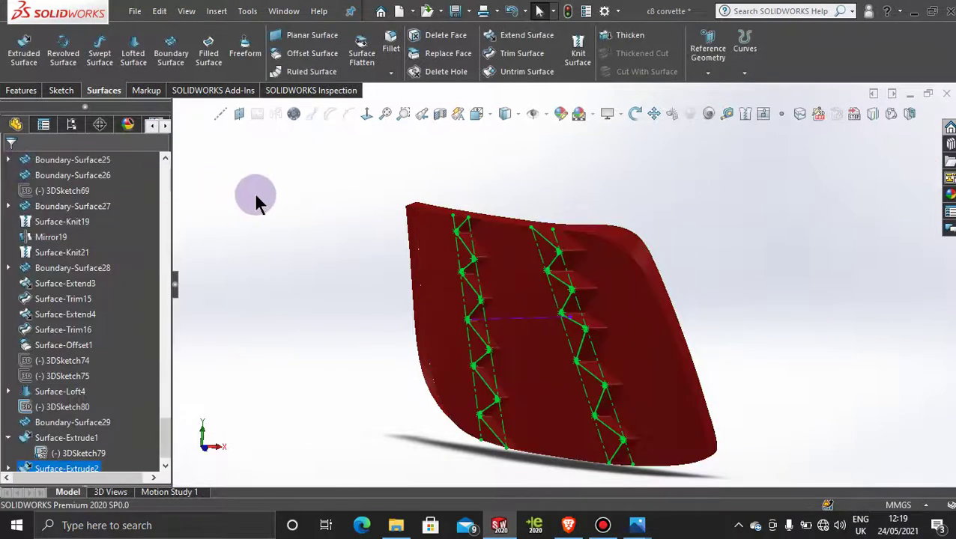
pyautogui.click(343, 167)
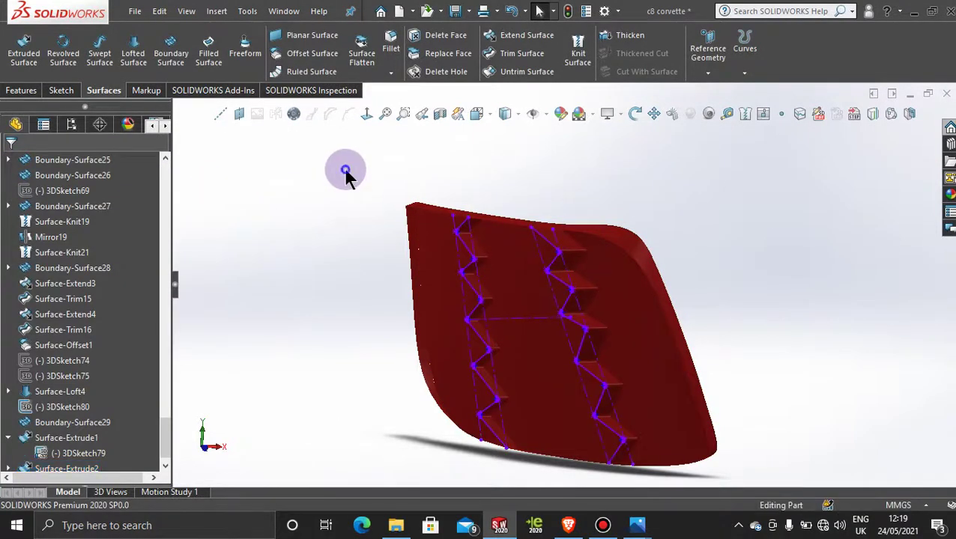
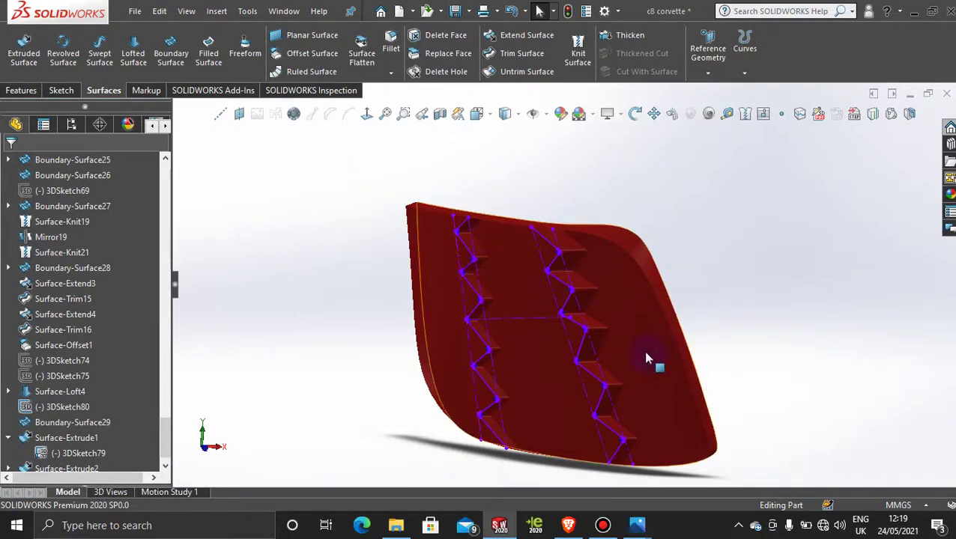
# - Hide the 3D sketch containing both zigzag lines
pyautogui.scroll(-5, 566, 322)
pyautogui.rightClick(566, 243)
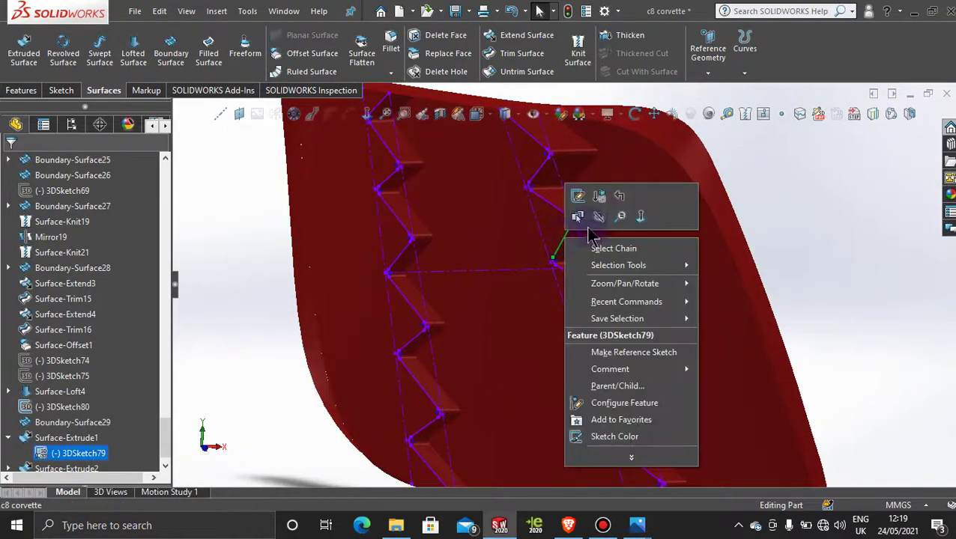
pyautogui.click(596, 217)
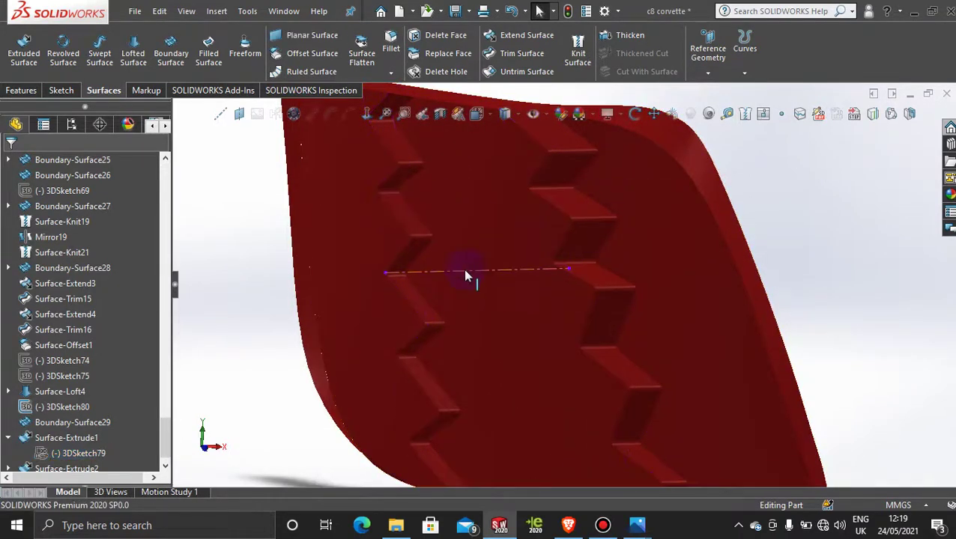
# - Thicken the extruded zigzag surface nearest the pointed end by 0.3 mm
pyautogui.scroll(3, 547, 224)
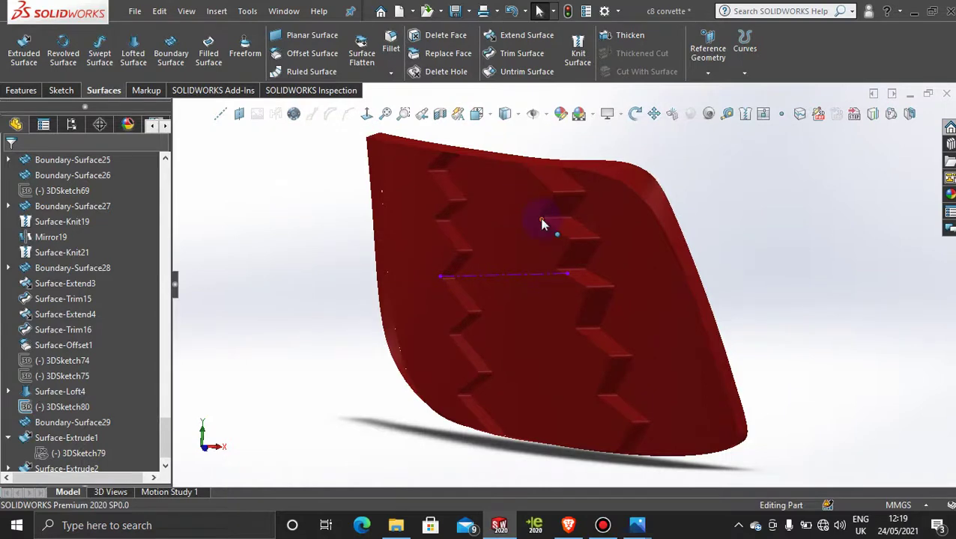
pyautogui.scroll(-3, 544, 225)
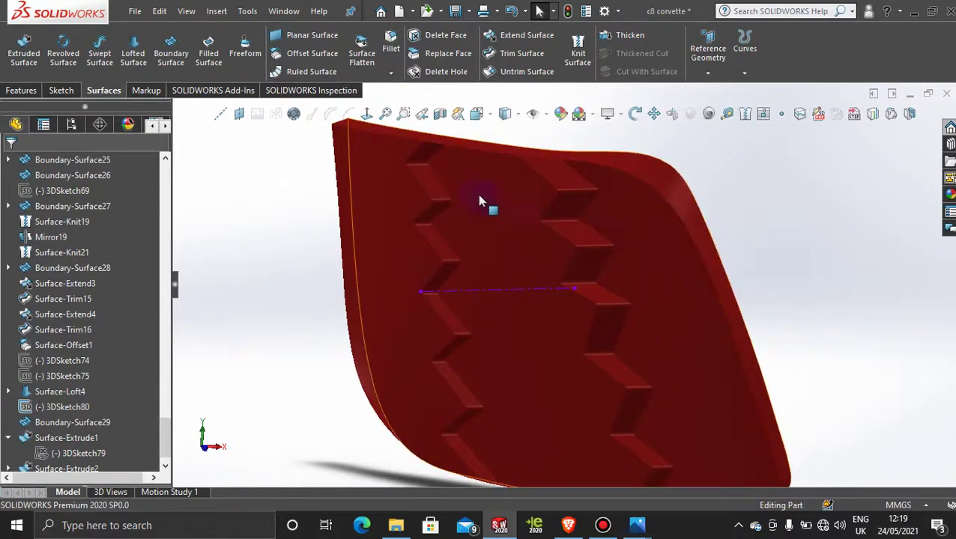
pyautogui.click(648, 39)
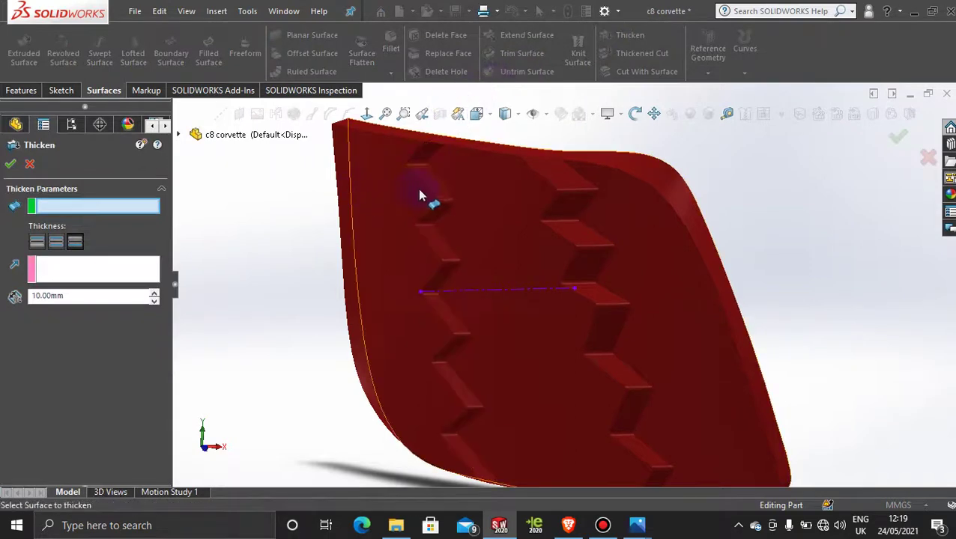
pyautogui.moveTo(100, 295); pyautogui.dragTo(3, 294)
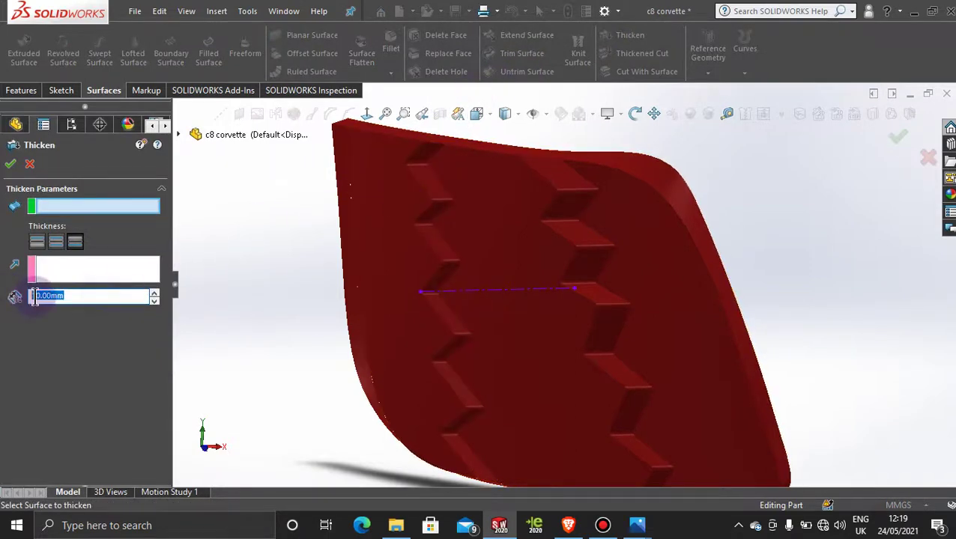
pyautogui.write('1')
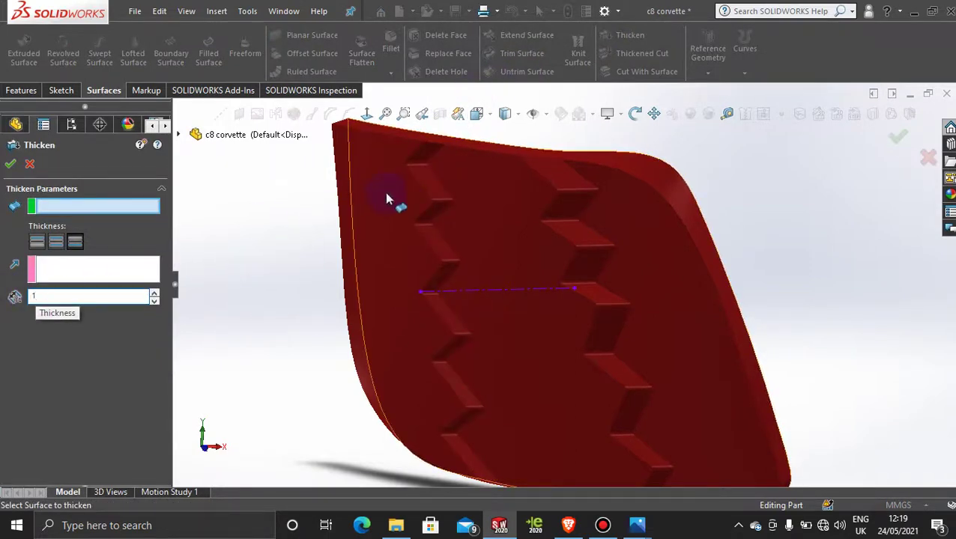
pyautogui.click(429, 180)
pyautogui.moveTo(428, 284); pyautogui.dragTo(490, 296, button='middle')
pyautogui.click(101, 294)
pyautogui.moveTo(100, 292); pyautogui.dragTo(13, 300)
pyautogui.write('0.3')
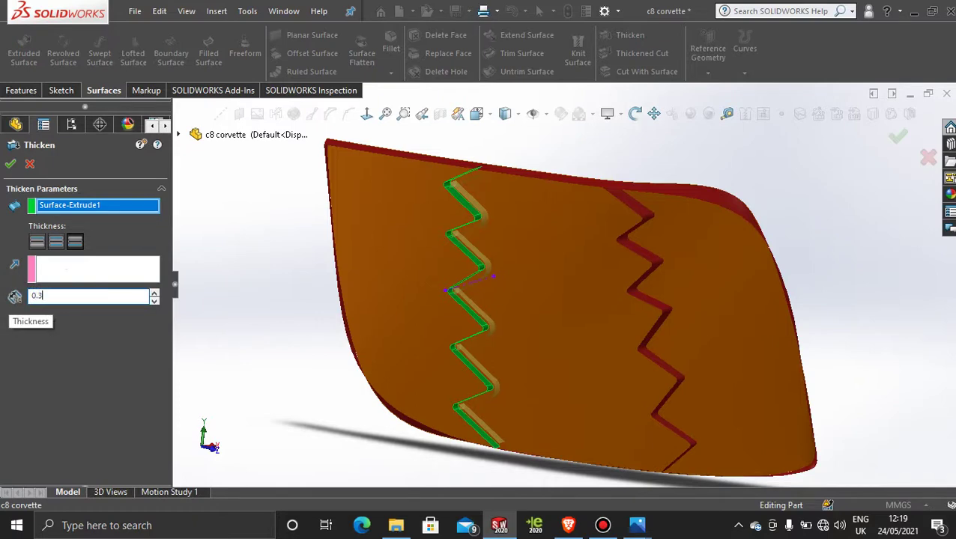
pyautogui.press('Return')
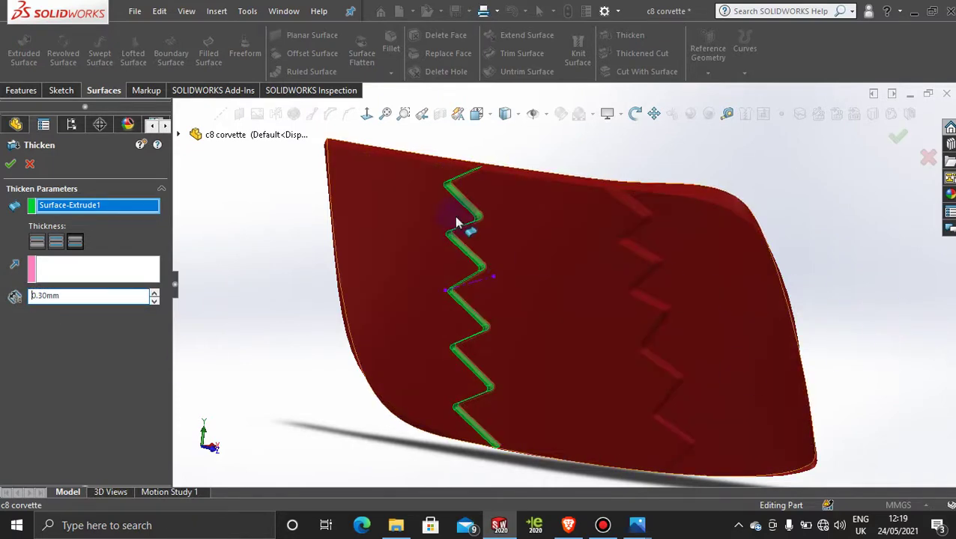
pyautogui.scroll(-3, 453, 216)
pyautogui.scroll(-2, 544, 228)
pyautogui.moveTo(545, 229); pyautogui.dragTo(779, 219, button='middle')
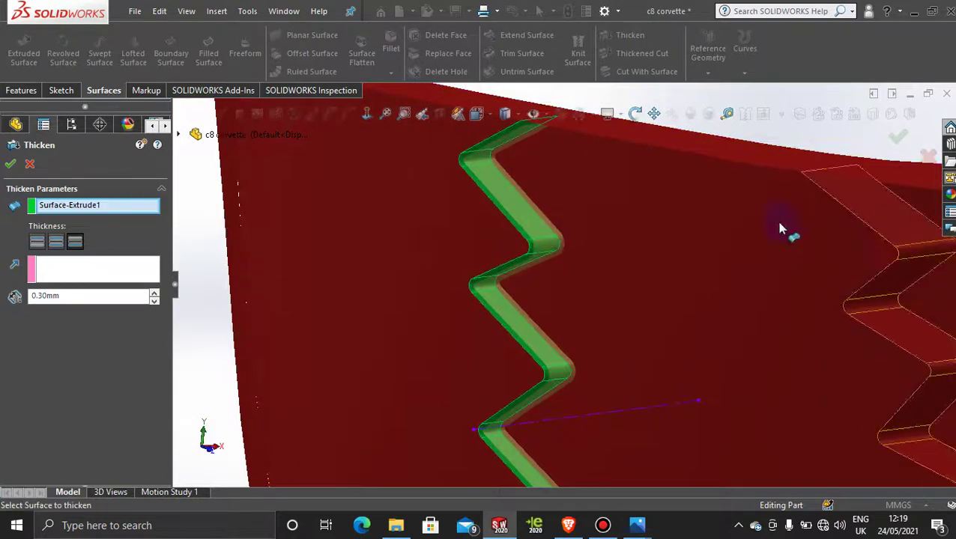
pyautogui.click(9, 166)
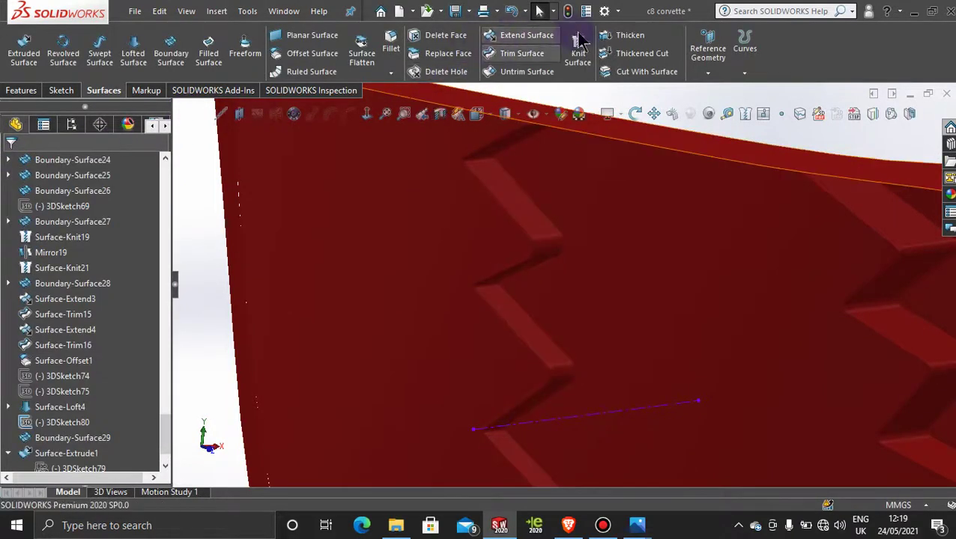
# - Thicken the extruded zigzag surface nearest the rounded end by 0.3 mm on the same side setting as the first
pyautogui.click(615, 35)
pyautogui.click(879, 200)
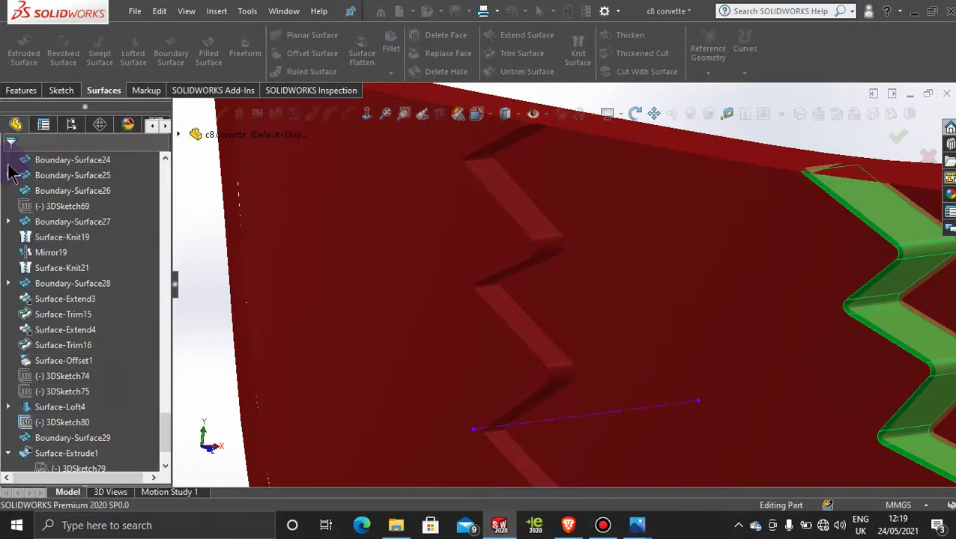
pyautogui.scroll(3, 651, 244)
pyautogui.scroll(-3, 806, 254)
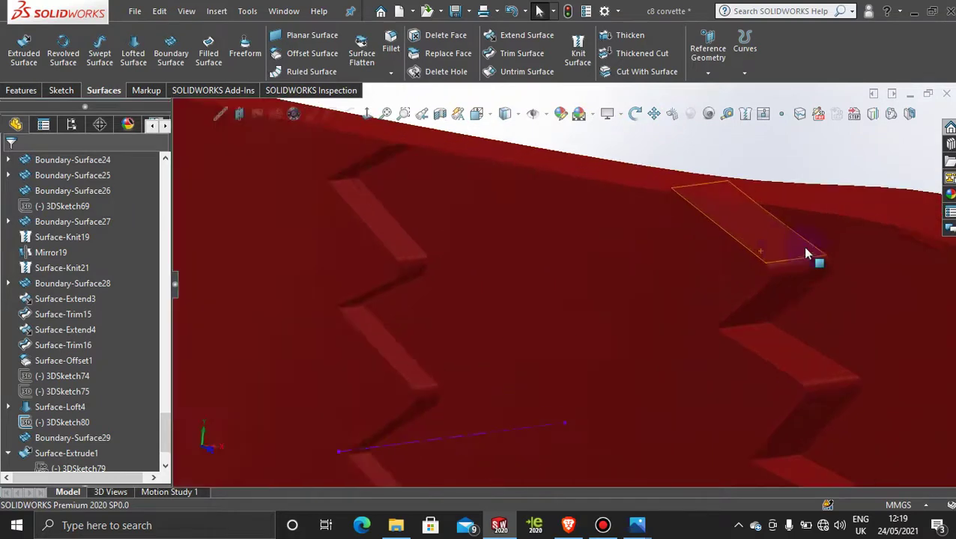
pyautogui.rightClick(774, 241)
pyautogui.click(727, 137)
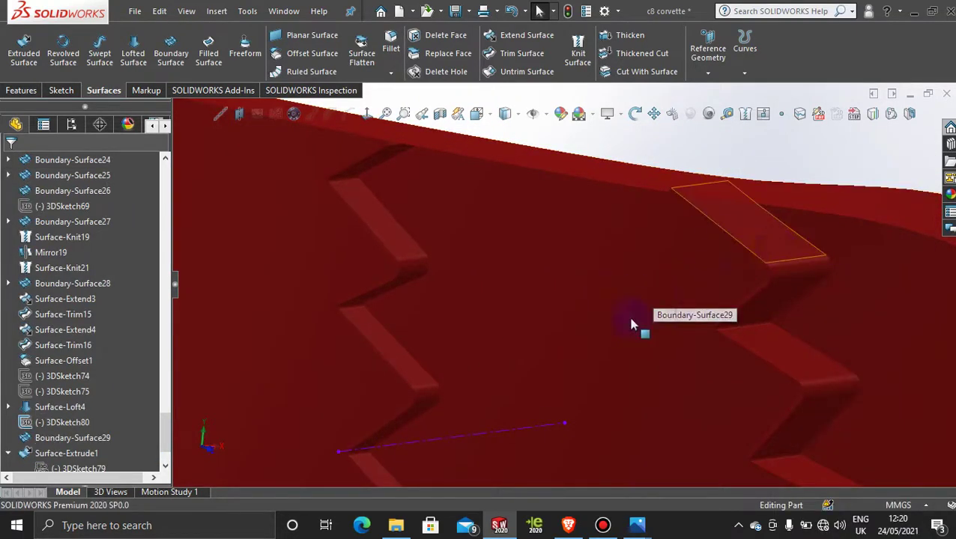
# - Delete the thicken feature of the zigzag nearest the rounded end
pyautogui.scroll(-2, 23, 397)
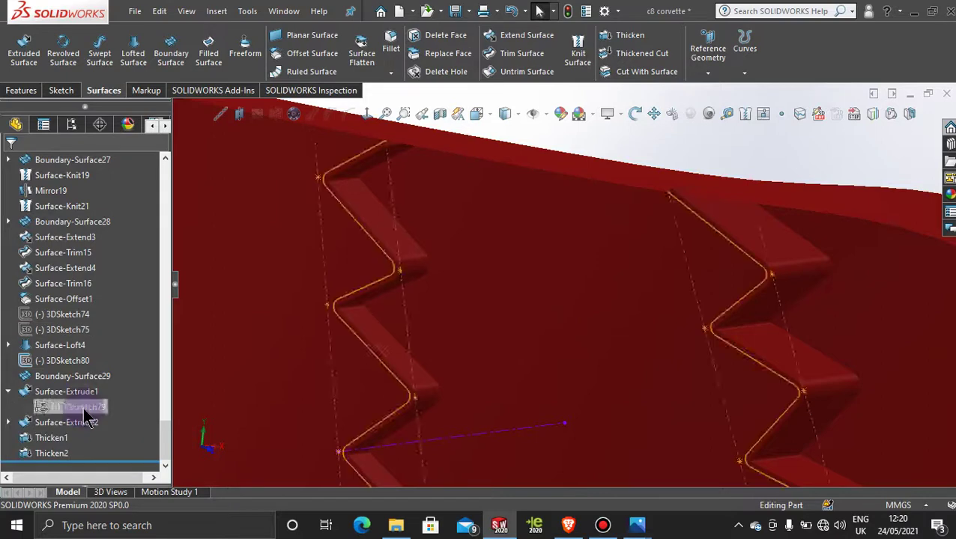
pyautogui.rightClick(50, 455)
pyautogui.click(91, 322)
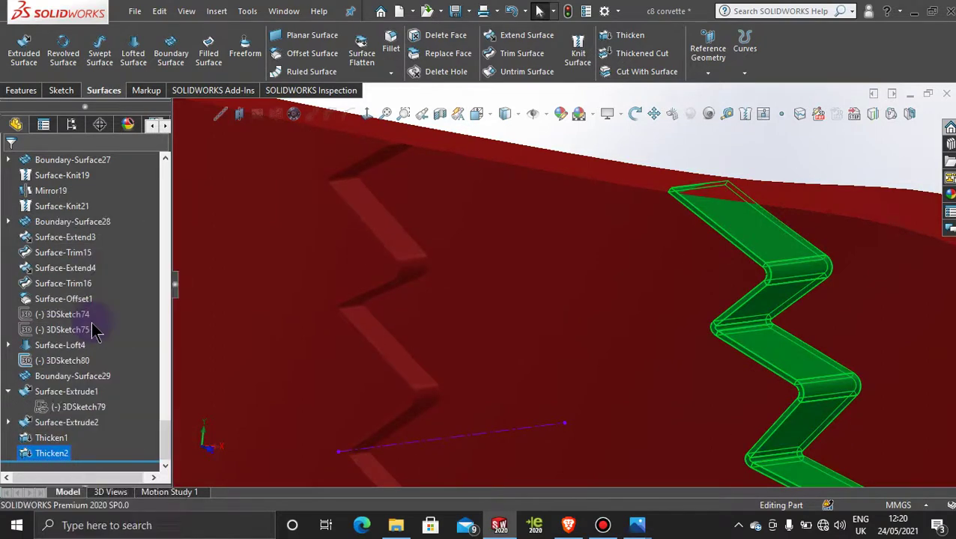
pyautogui.click(567, 193)
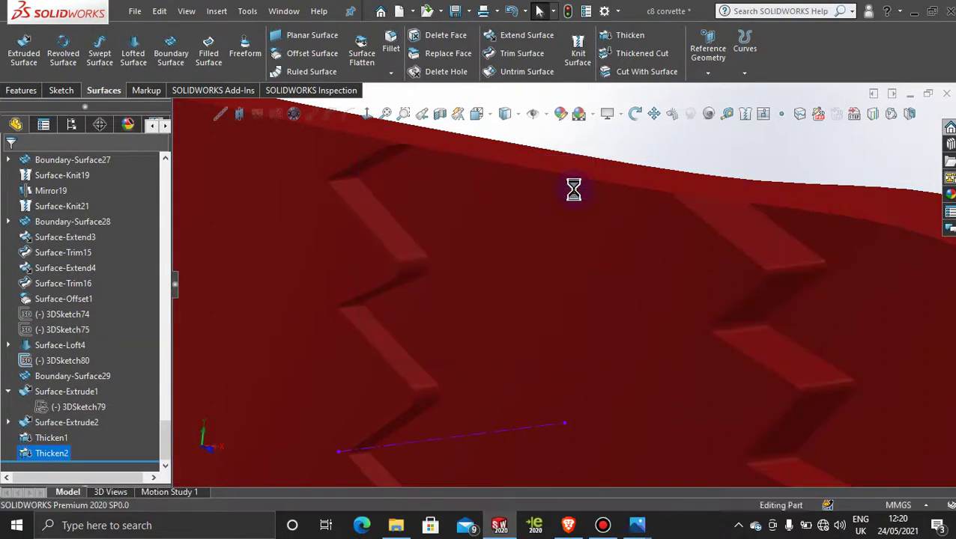
# - Thicken the zigzag surface nearest the rounded end by 0.30 mm towards side 1, with the result merged
pyautogui.click(631, 37)
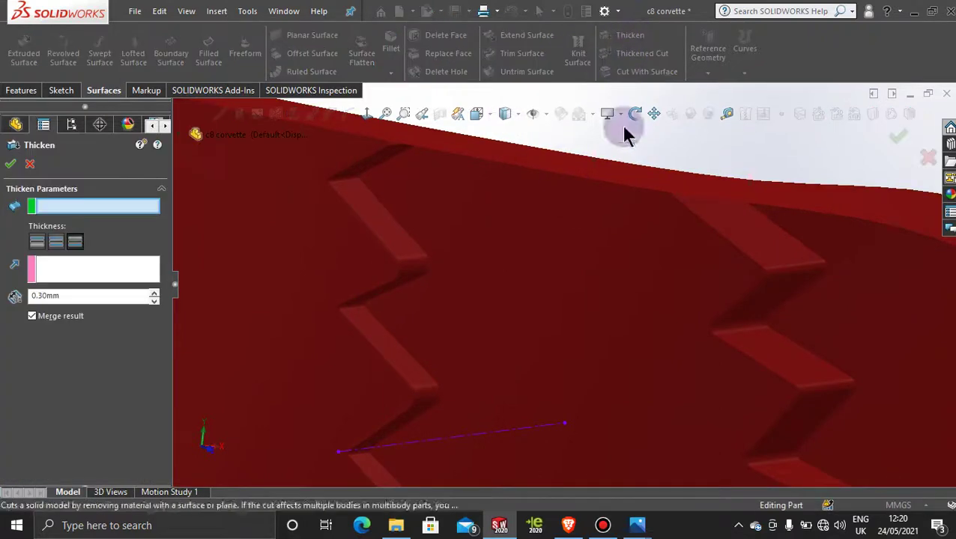
pyautogui.moveTo(704, 309); pyautogui.dragTo(754, 327, button='middle')
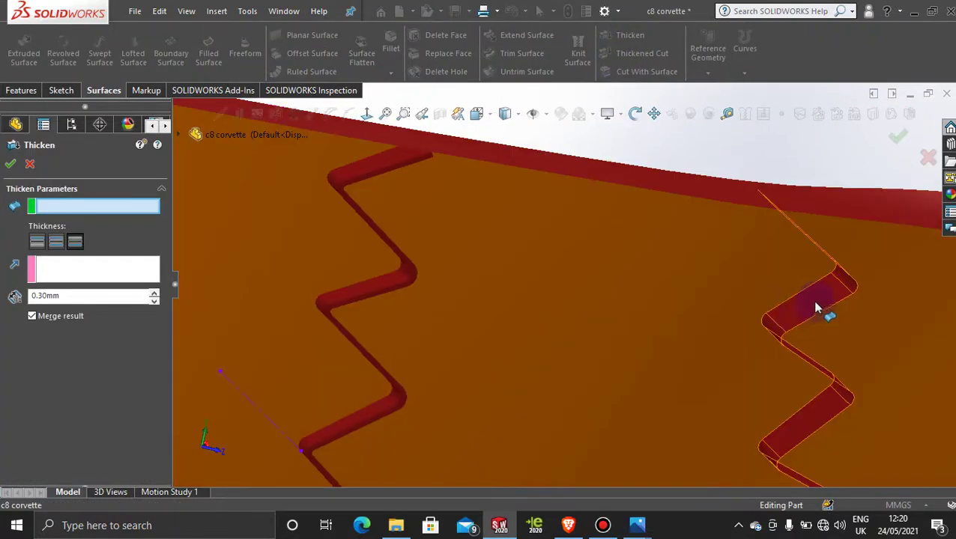
pyautogui.click(812, 300)
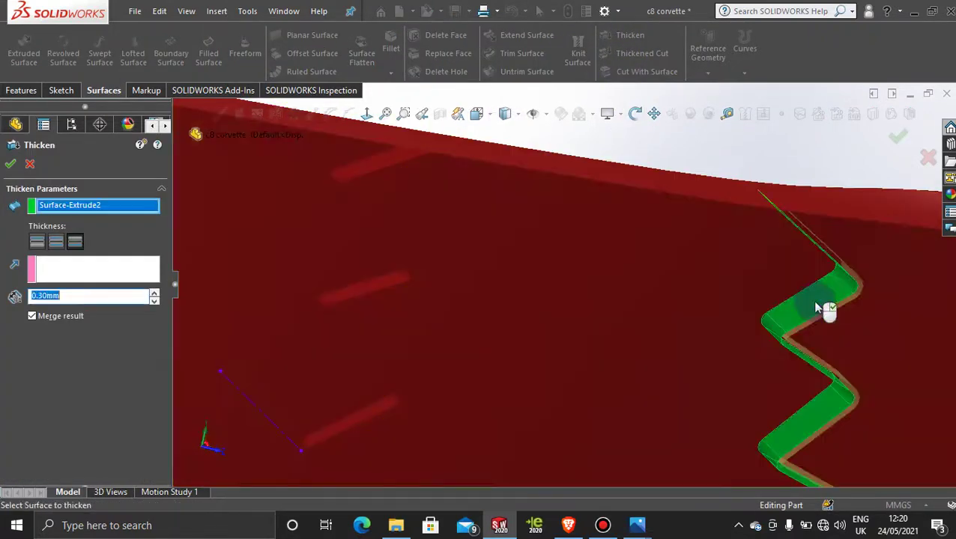
pyautogui.click(37, 243)
pyautogui.moveTo(528, 232); pyautogui.dragTo(593, 217, button='middle')
pyautogui.click(30, 164)
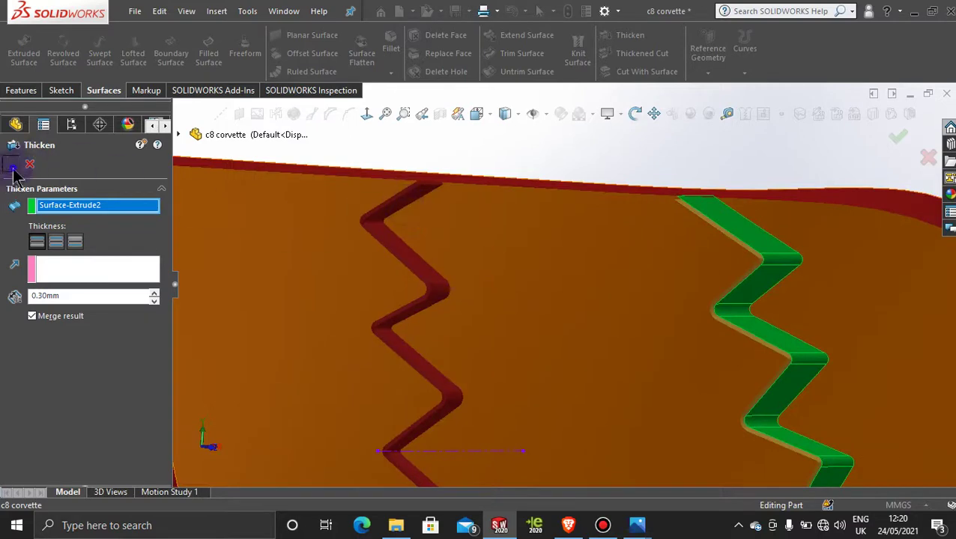
pyautogui.click(13, 166)
# - Examine both thickened zigzags against the frame and the back surface from several angles
pyautogui.scroll(3, 758, 394)
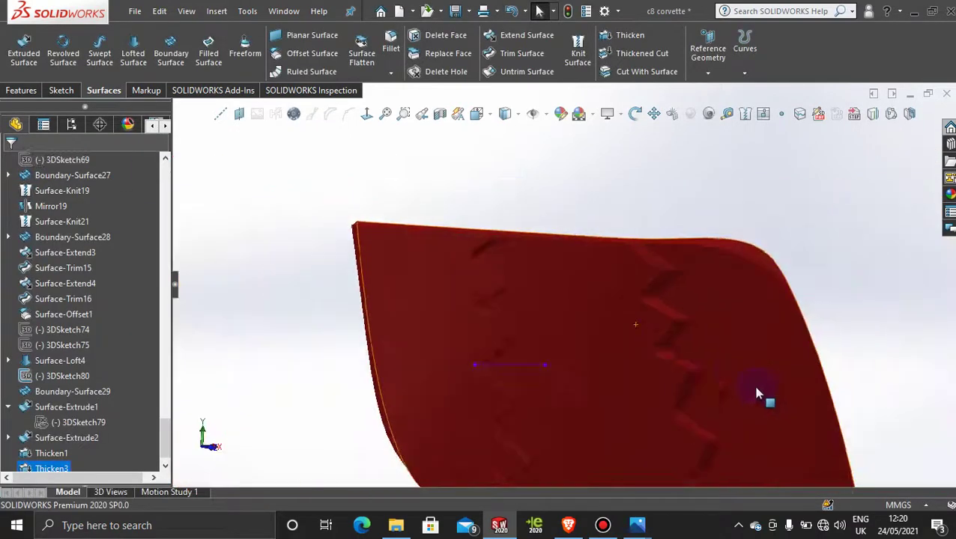
pyautogui.scroll(2, 756, 393)
pyautogui.scroll(-4, 661, 427)
pyautogui.scroll(4, 599, 345)
pyautogui.moveTo(532, 242); pyautogui.dragTo(505, 132, button='middle')
pyautogui.scroll(-4, 604, 251)
pyautogui.moveTo(604, 251); pyautogui.dragTo(581, 318, button='middle')
pyautogui.scroll(2, 529, 298)
pyautogui.scroll(-2, 530, 298)
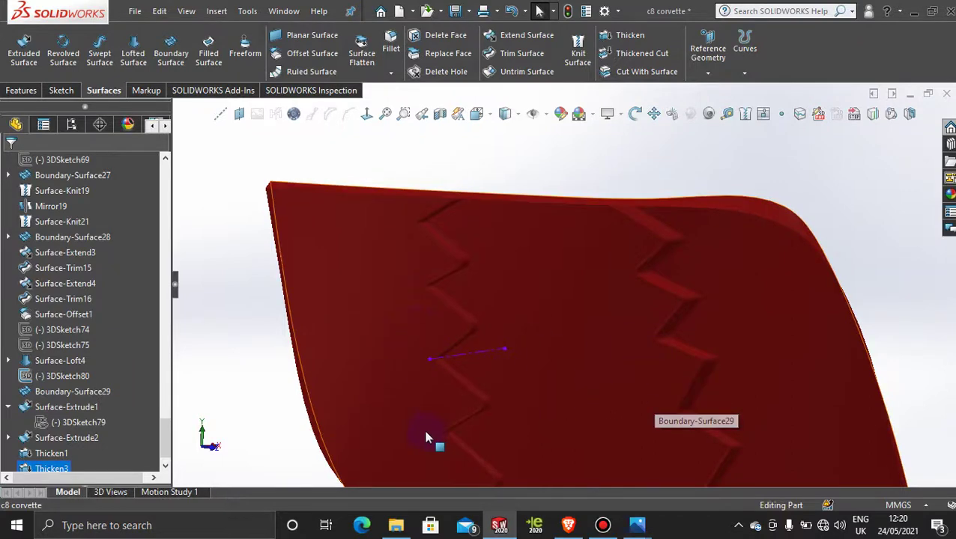
pyautogui.scroll(4, 640, 347)
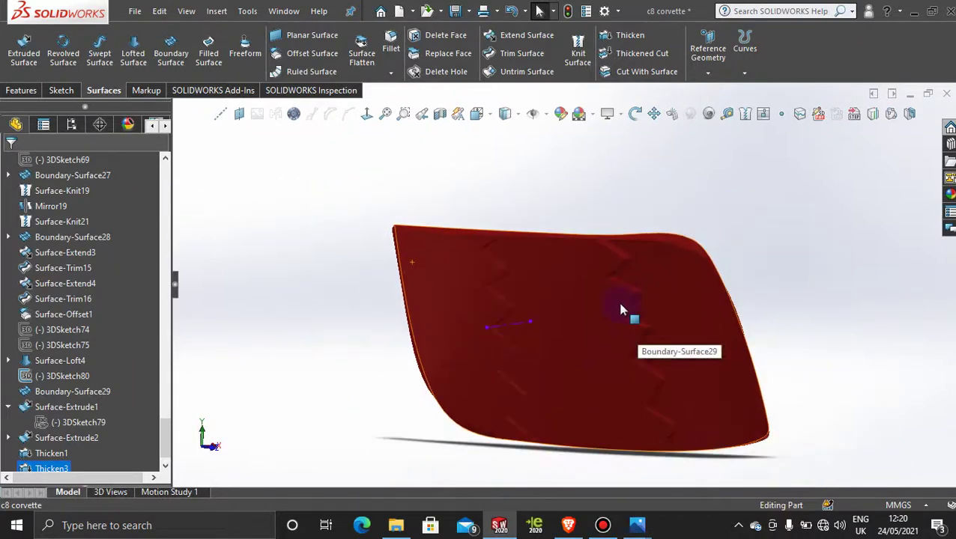
# - Hide the boundary surface behind the zigzags and the grille frame
pyautogui.moveTo(608, 356); pyautogui.dragTo(553, 294, button='middle')
pyautogui.rightClick(553, 294)
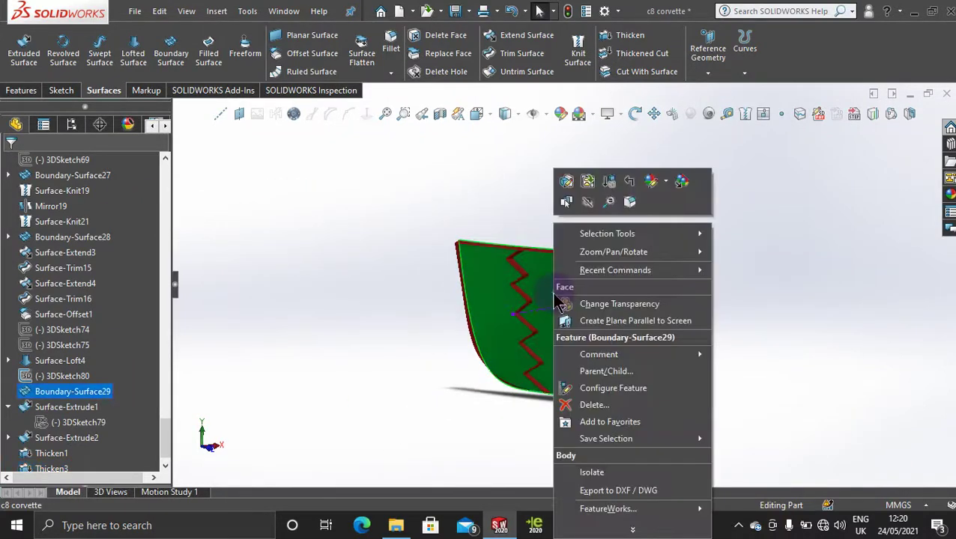
pyautogui.click(589, 203)
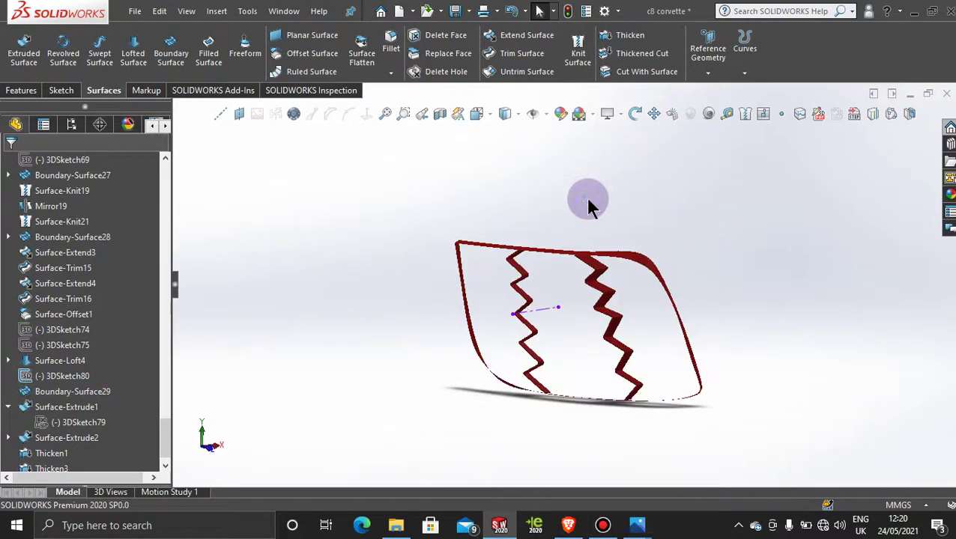
# - Start a new 3D sketch for the side grille, with the frame's pointed corner and the nearest zigzag in view
pyautogui.scroll(-10, 612, 296)
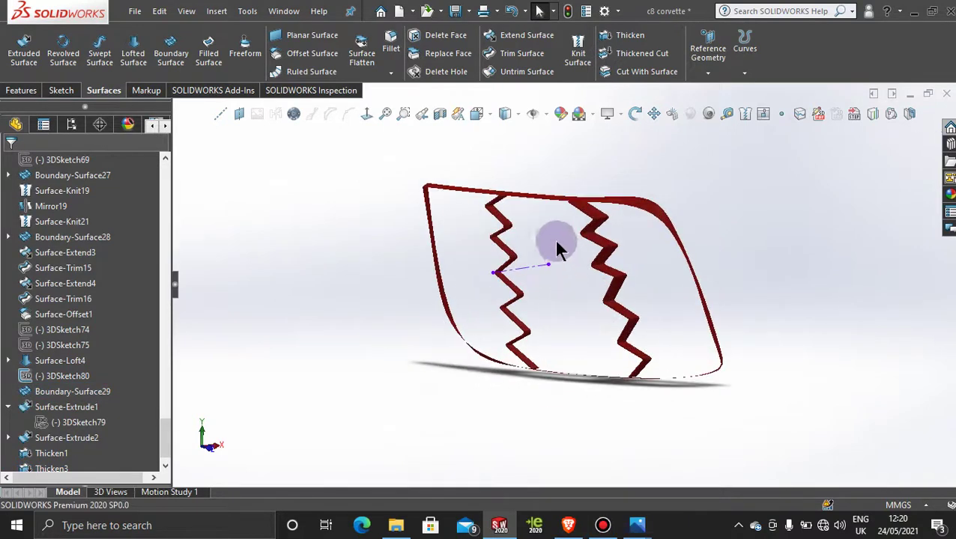
pyautogui.moveTo(366, 180); pyautogui.dragTo(427, 259, button='middle')
pyautogui.scroll(4, 427, 264)
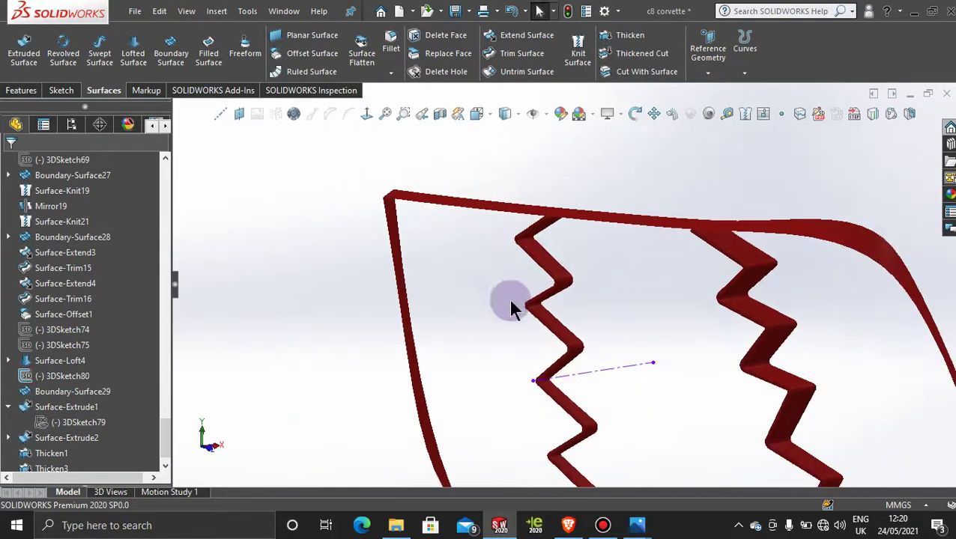
pyautogui.scroll(-5, 492, 196)
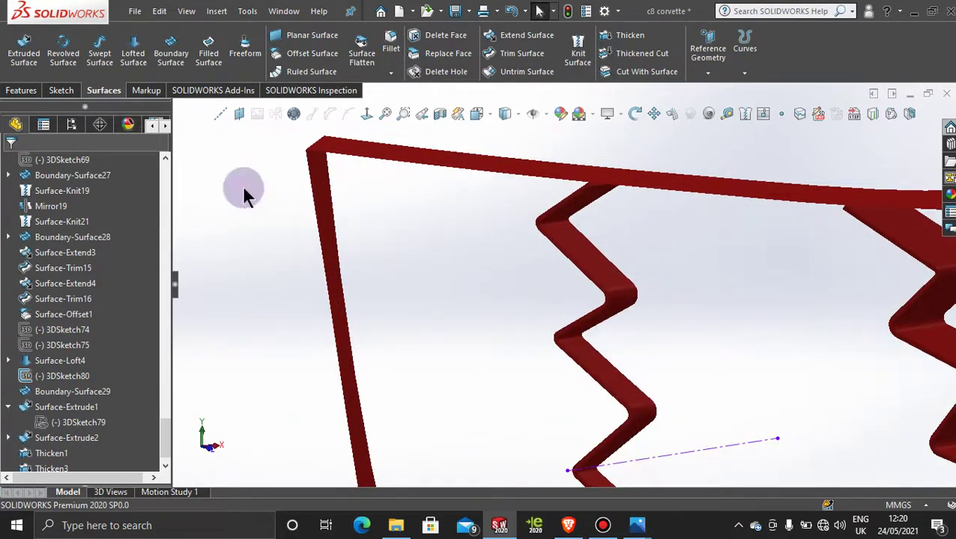
pyautogui.click(61, 90)
pyautogui.click(20, 73)
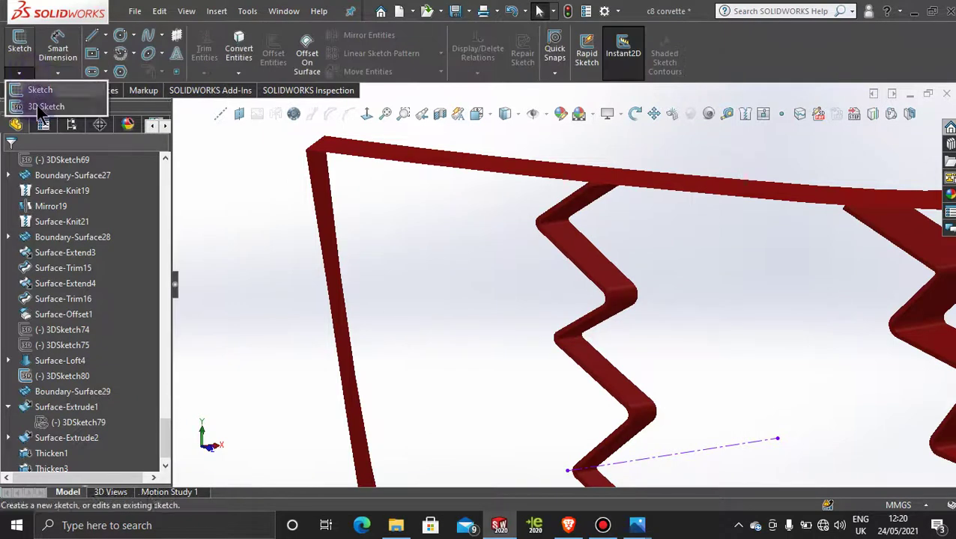
pyautogui.click(45, 107)
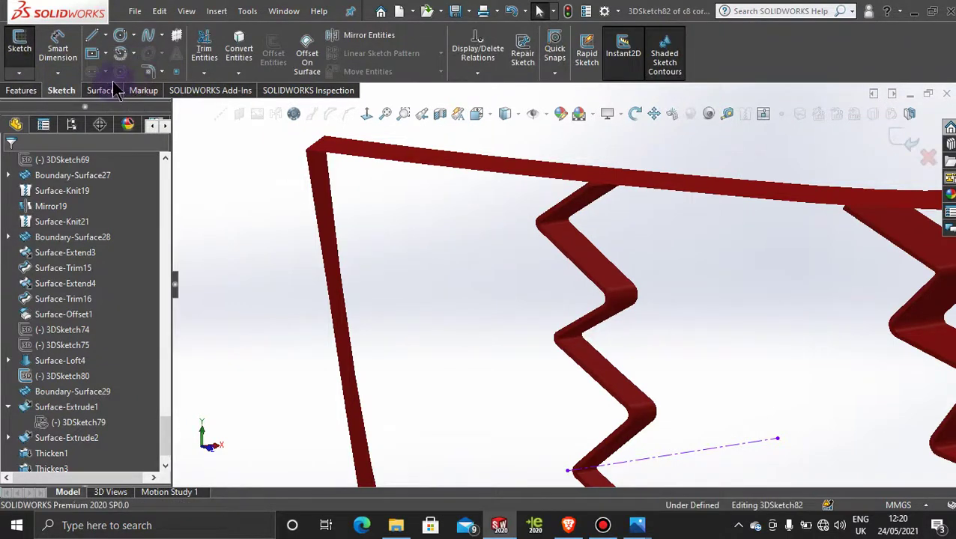
# - Sketch a line about 19 mm long from the first zigzag strip's uppermost outer corner to the frame's side edge
pyautogui.click(92, 35)
pyautogui.scroll(-2, 465, 146)
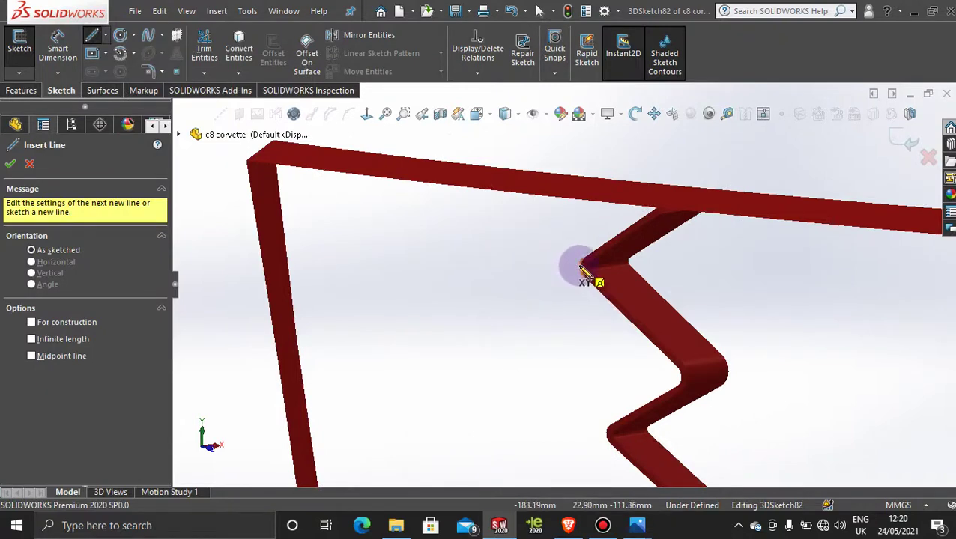
pyautogui.scroll(-3, 577, 262)
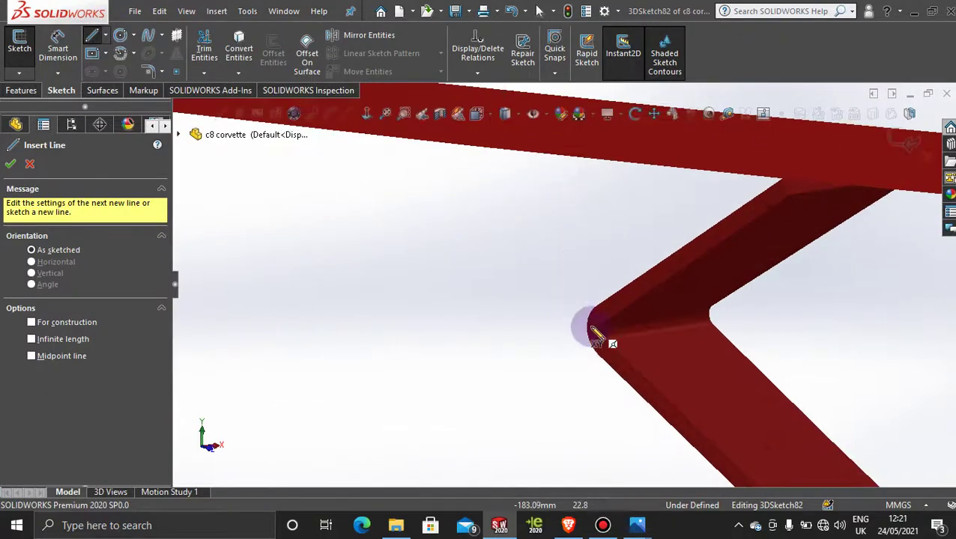
pyautogui.click(588, 330)
pyautogui.scroll(5, 494, 322)
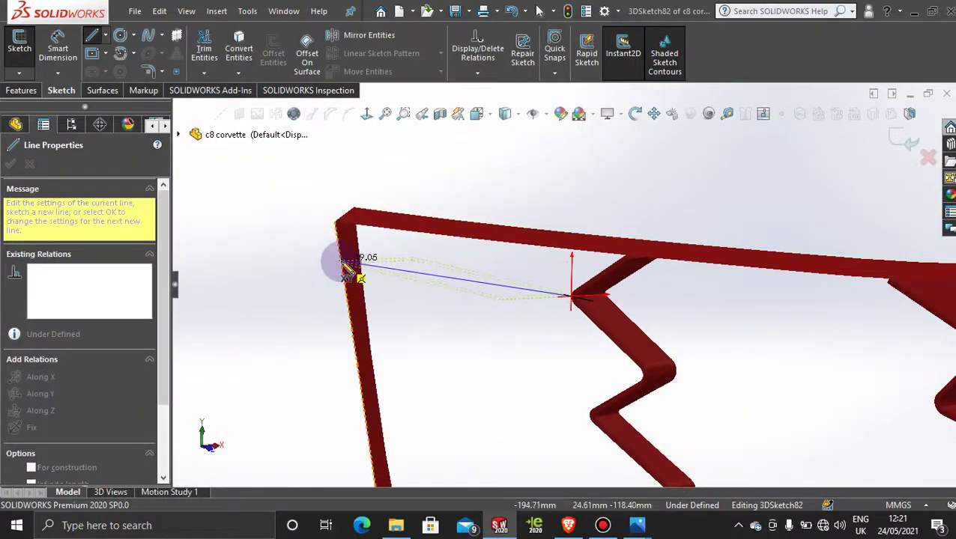
pyautogui.click(343, 264)
pyautogui.press('Escape')
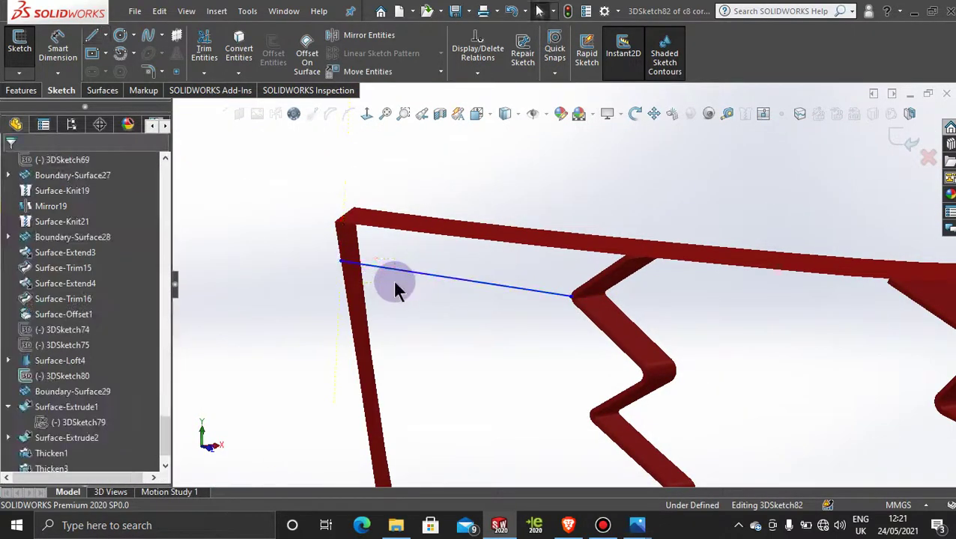
# - Sketch a second line about 18 mm long from the same zigzag strip's next outer corner down to the frame's side edge
pyautogui.moveTo(395, 287)
pyautogui.mouseDown(button='middle')
pyautogui.moveTo(418, 290)
pyautogui.moveTo(472, 339)
pyautogui.moveTo(552, 380)
pyautogui.moveTo(523, 362)
pyautogui.moveTo(460, 254)
pyautogui.mouseUp(button='middle')
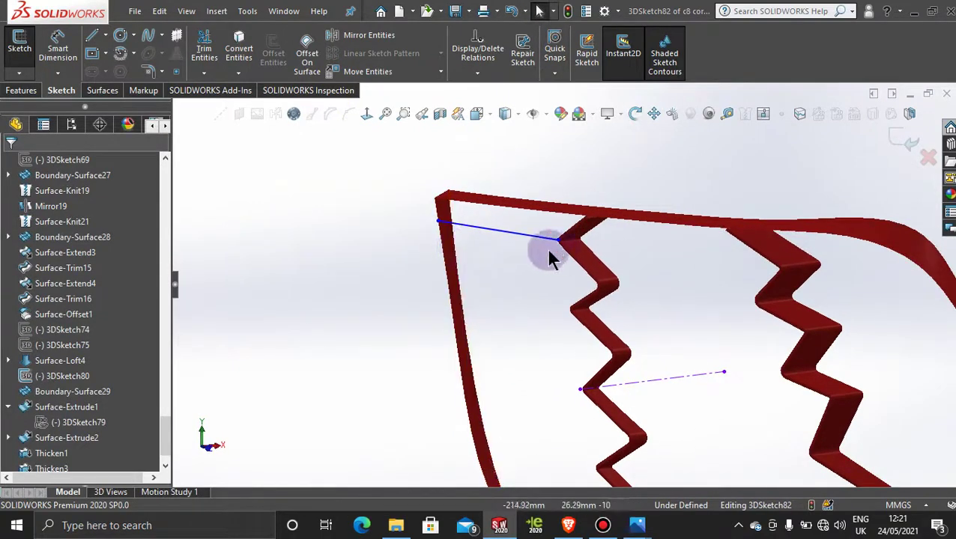
pyautogui.click(95, 37)
pyautogui.scroll(-6, 512, 298)
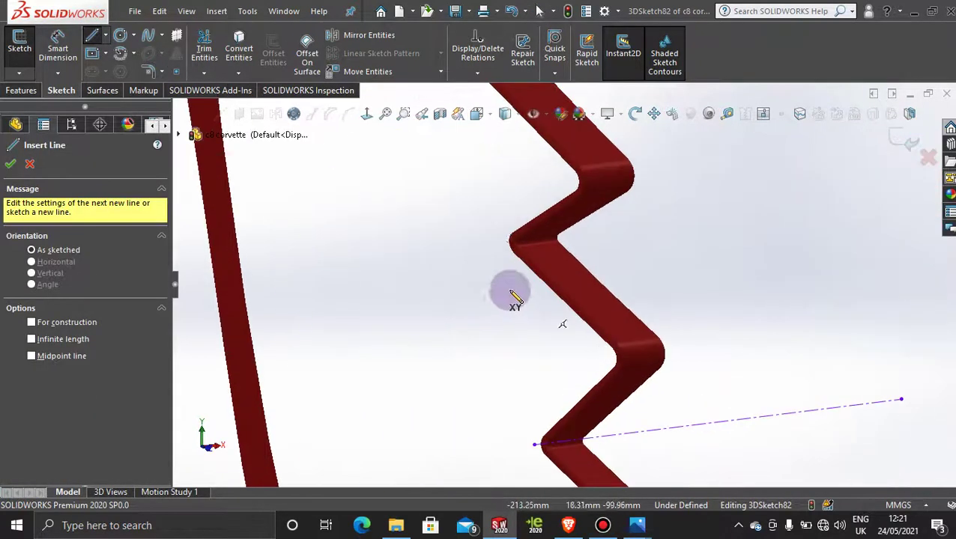
pyautogui.click(526, 258)
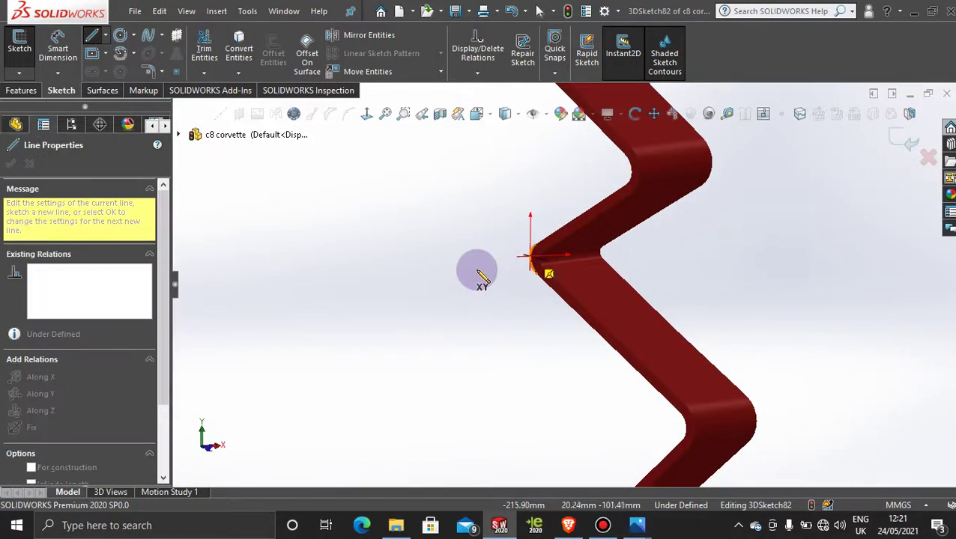
pyautogui.scroll(3, 465, 272)
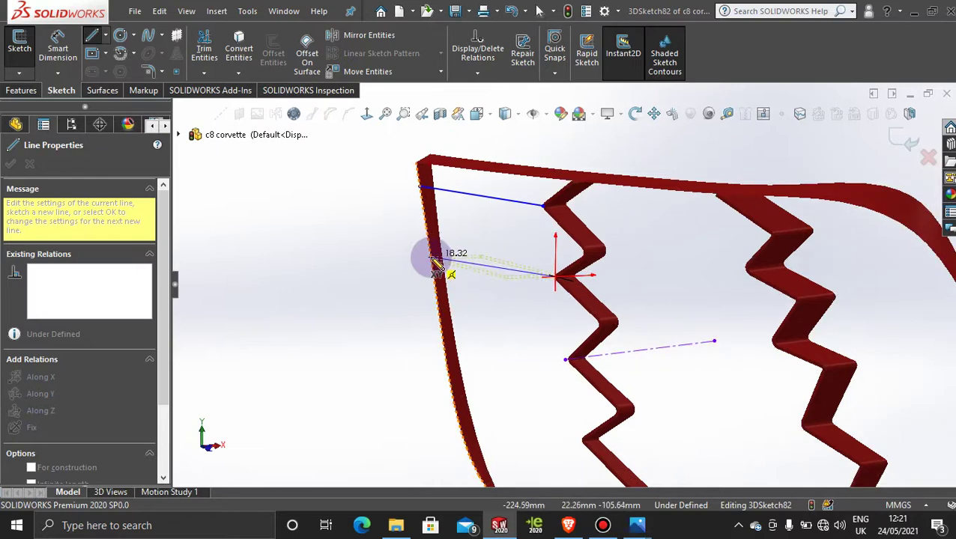
pyautogui.click(432, 256)
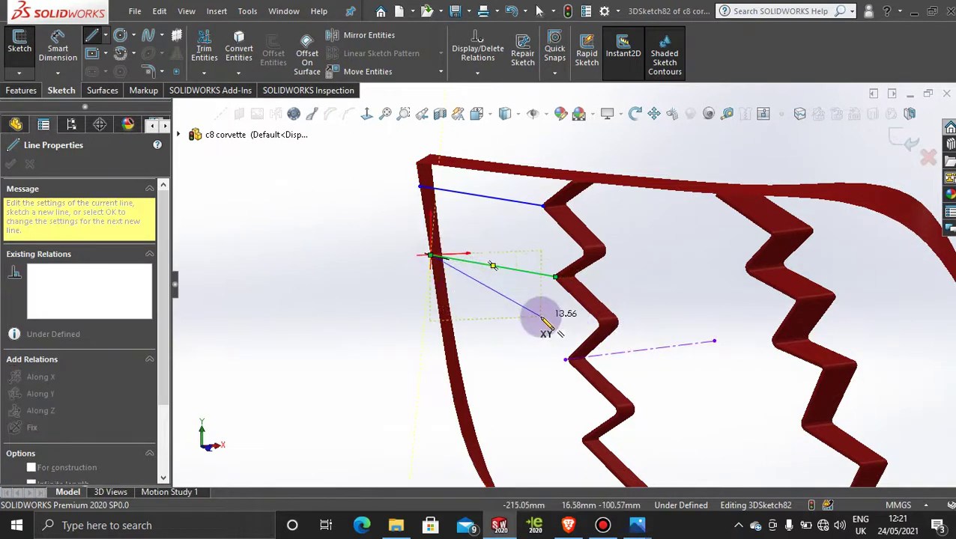
pyautogui.press('Escape')
pyautogui.press('Escape')
# - Sketch a third line about 17 mm long from the zigzag corner at the construction line to the frame's side edge
pyautogui.scroll(-3, 549, 363)
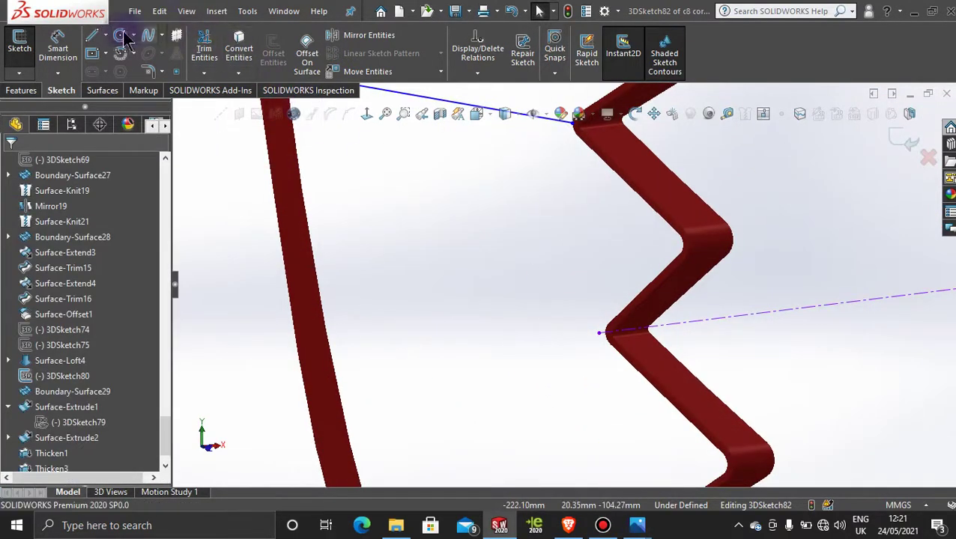
pyautogui.click(92, 36)
pyautogui.click(598, 332)
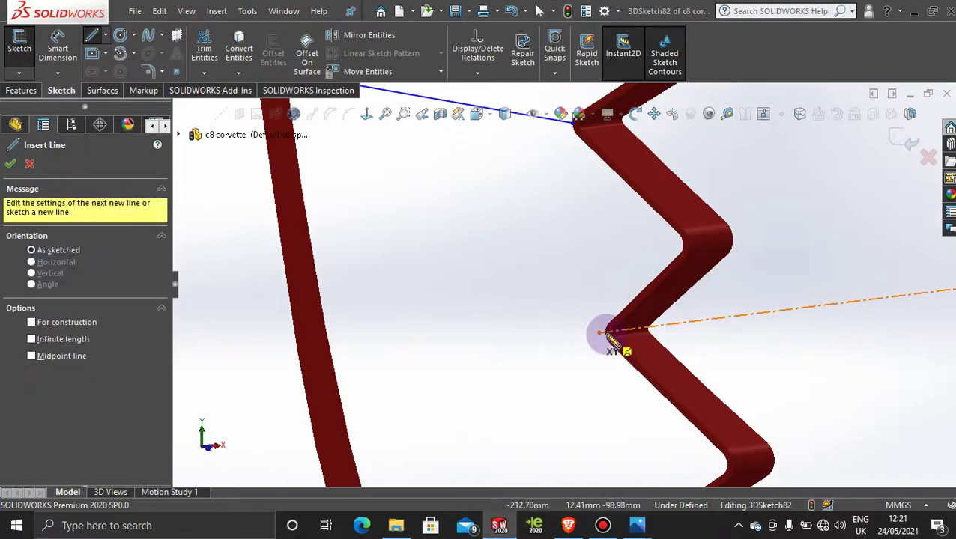
pyautogui.scroll(-3, 608, 339)
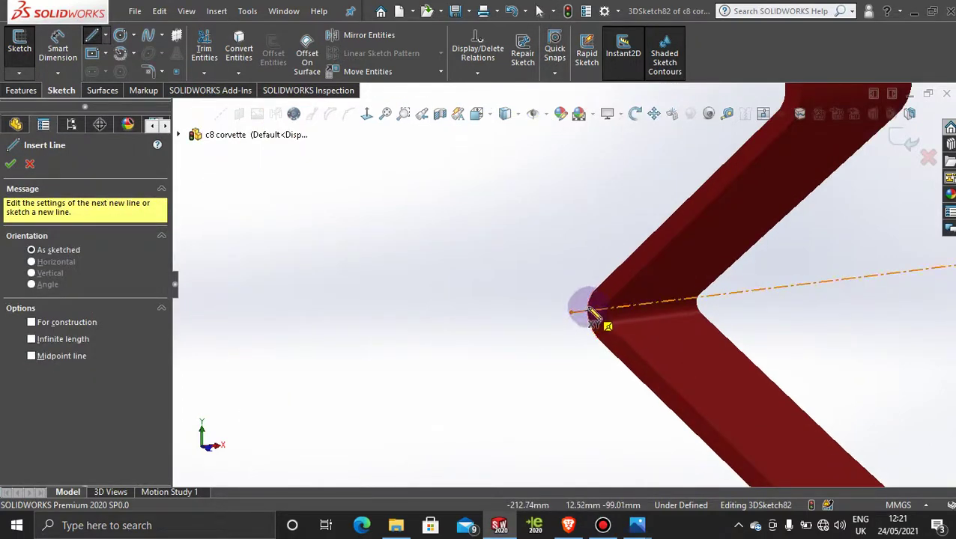
pyautogui.click(588, 305)
pyautogui.scroll(7, 515, 304)
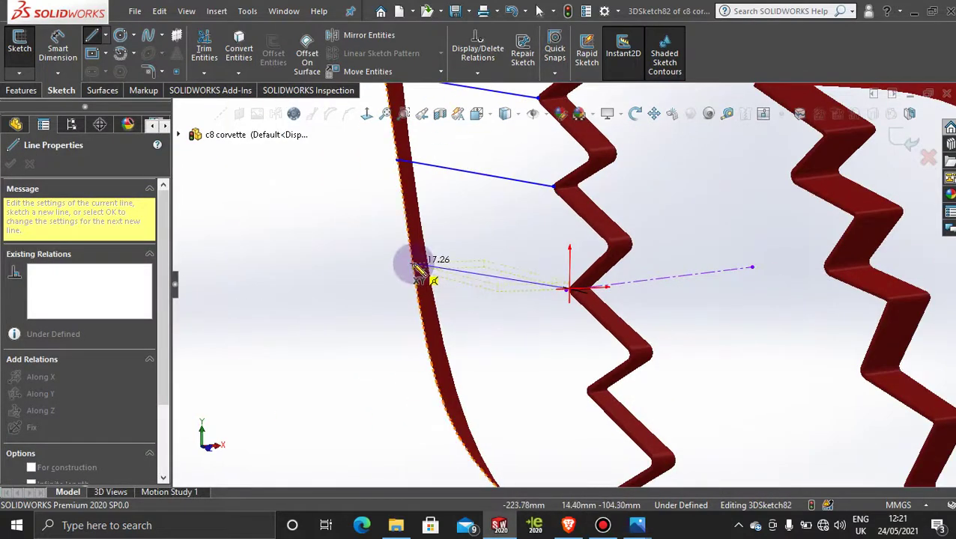
pyautogui.click(413, 265)
pyautogui.press('Escape')
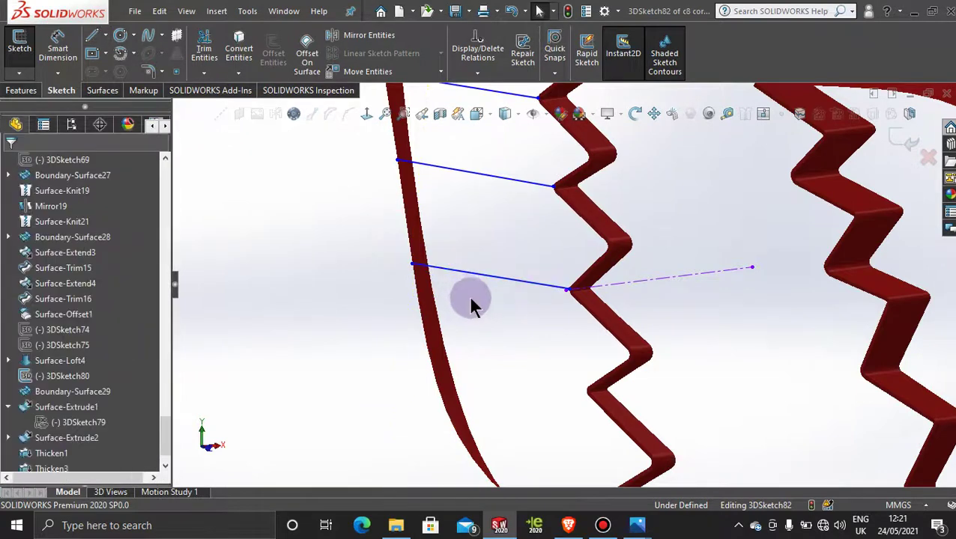
# - Sketch a fourth line from the zigzag corner below the construction line to the curved side edge of the frame
pyautogui.scroll(3, 576, 356)
pyautogui.scroll(-6, 573, 249)
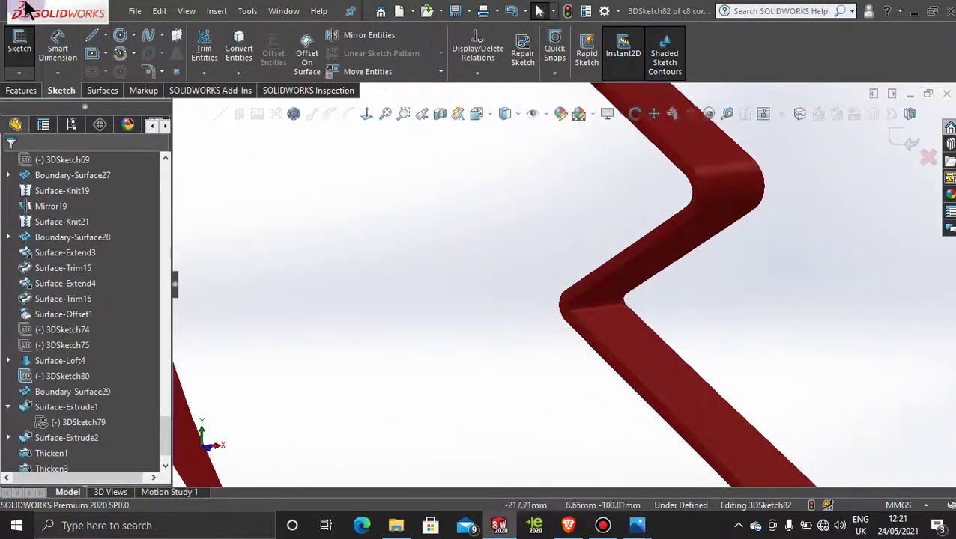
pyautogui.click(91, 35)
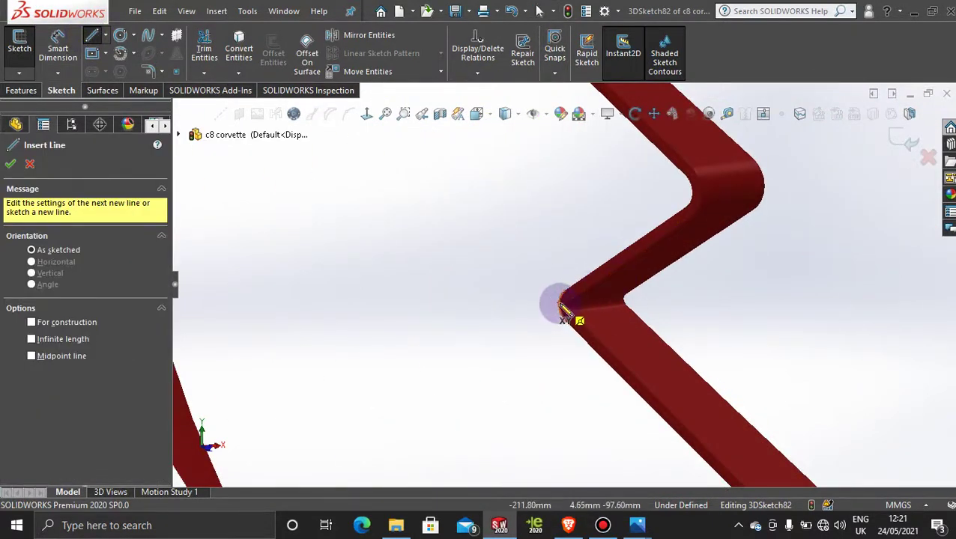
pyautogui.click(560, 303)
pyautogui.scroll(5, 438, 301)
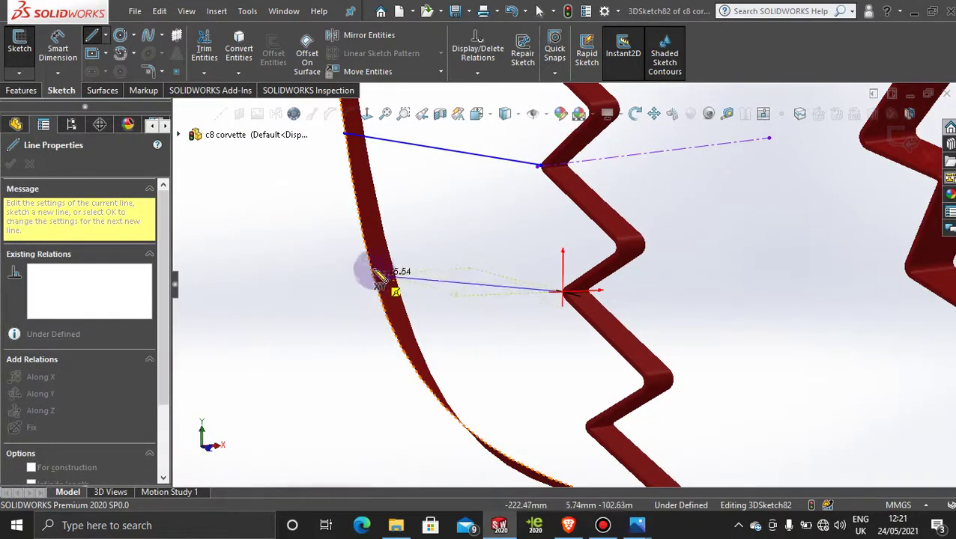
pyautogui.click(370, 264)
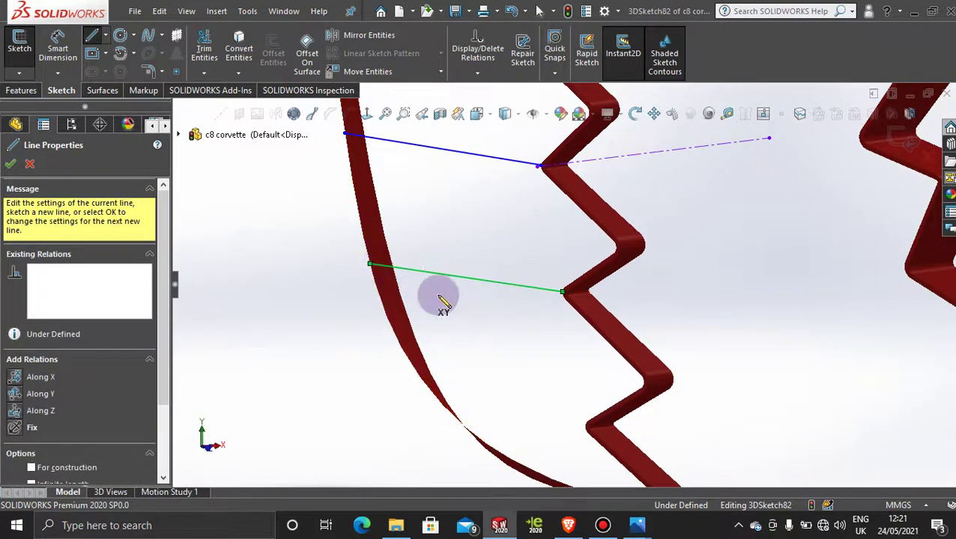
pyautogui.press('Escape')
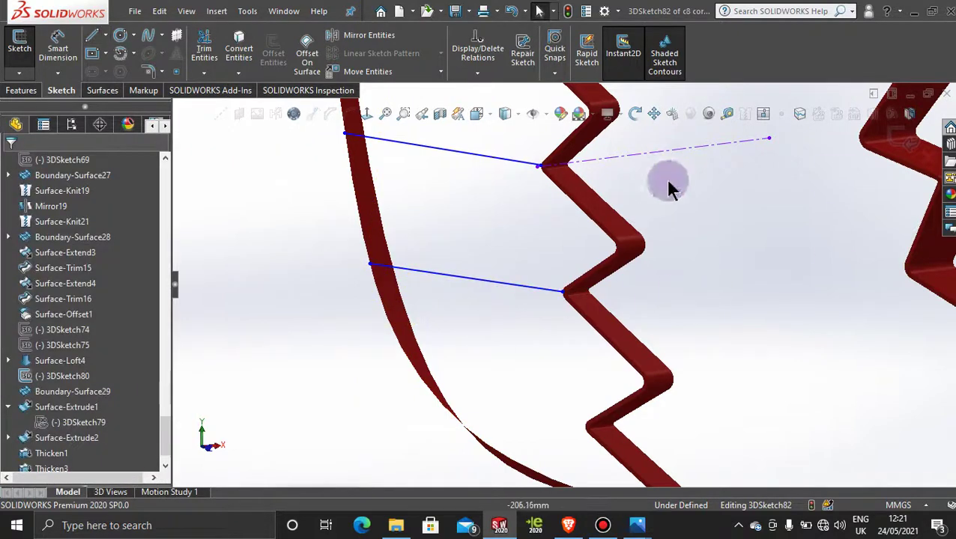
pyautogui.moveTo(668, 188); pyautogui.dragTo(597, 305, button='middle')
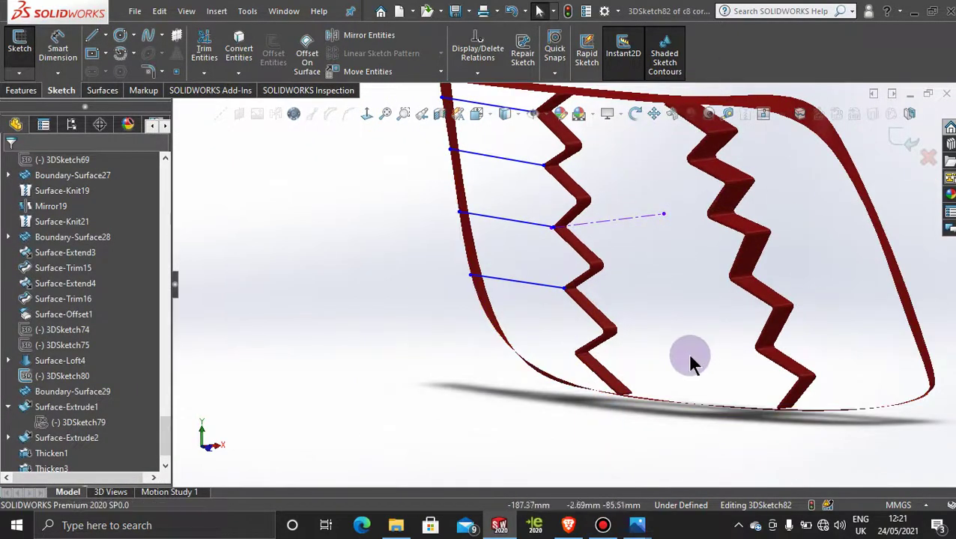
pyautogui.click(603, 526)
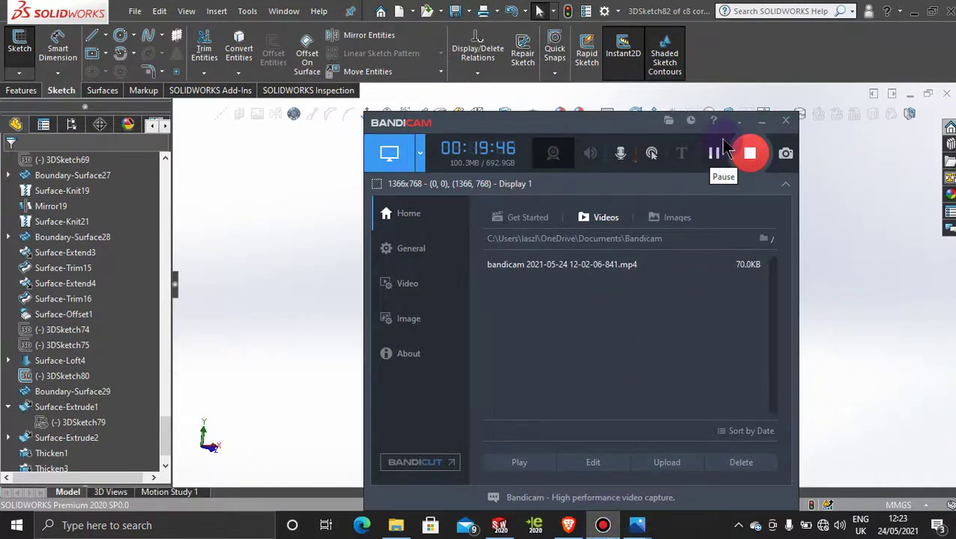
pyautogui.click(761, 121)
# - Examine from several angles how the sketched lines meet the zigzag strips and the outer frame
pyautogui.scroll(-3, 549, 285)
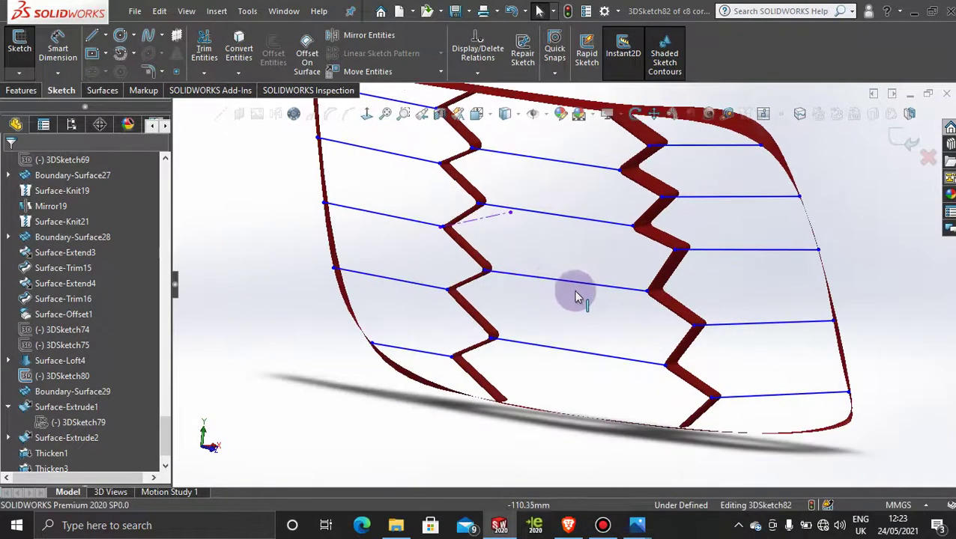
pyautogui.moveTo(575, 290); pyautogui.dragTo(577, 290, button='middle')
pyautogui.scroll(2, 577, 290)
pyautogui.scroll(3, 577, 295)
pyautogui.scroll(-3, 573, 237)
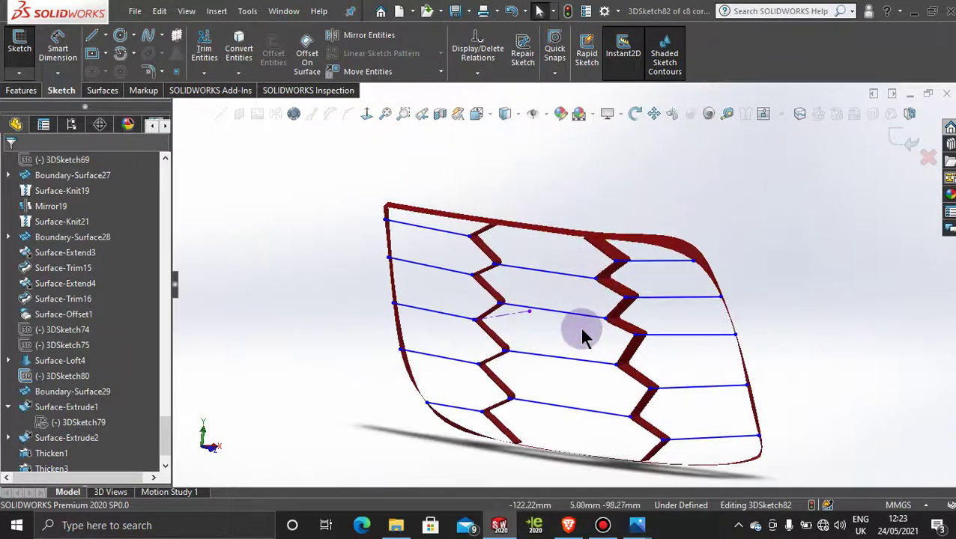
pyautogui.moveTo(584, 335)
pyautogui.mouseDown(button='middle')
pyautogui.moveTo(585, 299)
pyautogui.moveTo(611, 292)
pyautogui.mouseUp(button='middle')
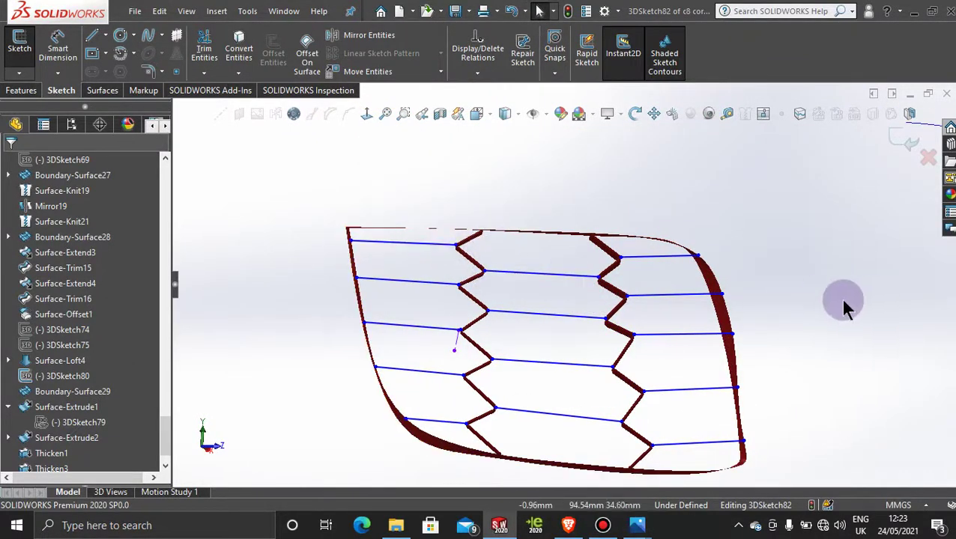
pyautogui.scroll(-5, 490, 277)
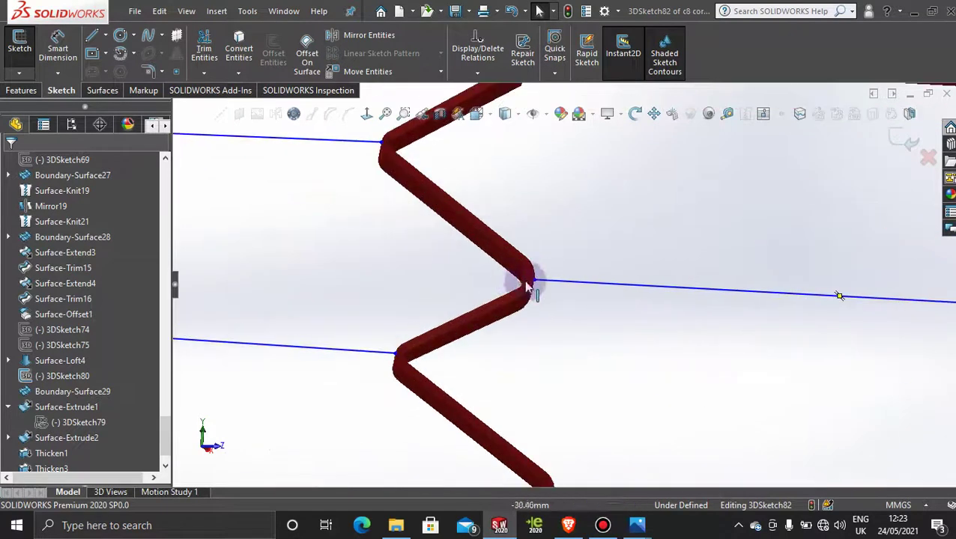
pyautogui.scroll(5, 557, 291)
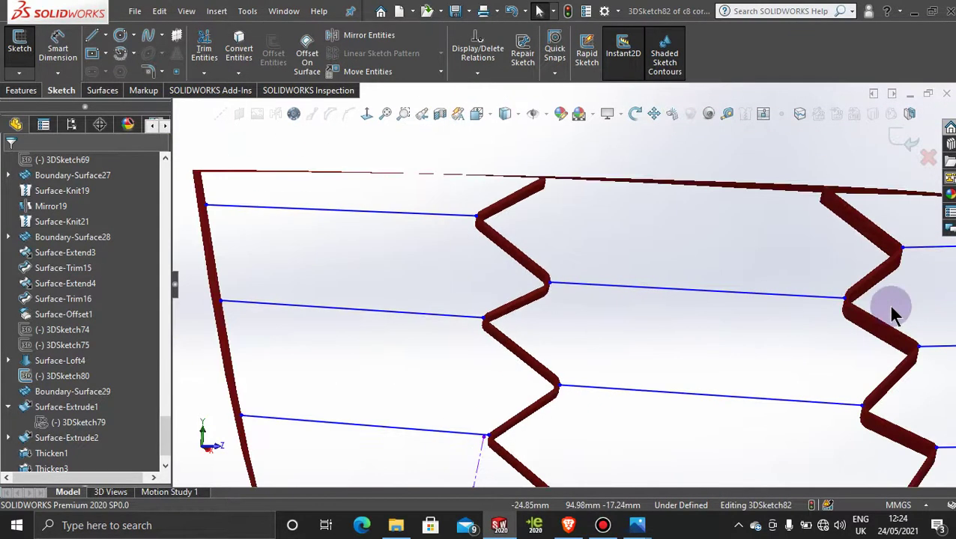
pyautogui.scroll(3, 846, 314)
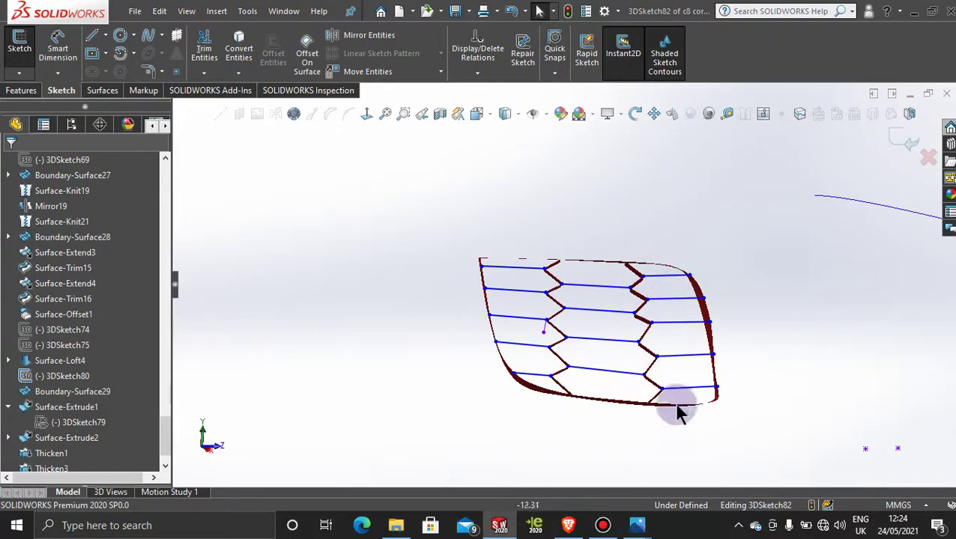
pyautogui.scroll(1, 610, 397)
pyautogui.moveTo(610, 423)
pyautogui.mouseDown(button='middle')
pyautogui.moveTo(598, 435)
pyautogui.moveTo(593, 425)
pyautogui.mouseUp(button='middle')
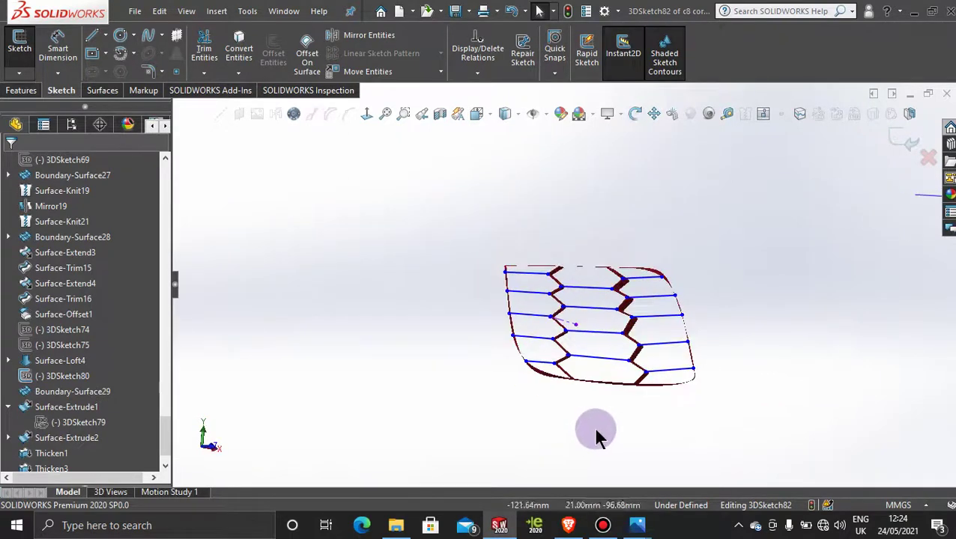
# - Switch to the Left view and adjust the frame-edge endpoints of the upper two lines beside the first zigzag strip
pyautogui.press('space')
pyautogui.click(349, 302)
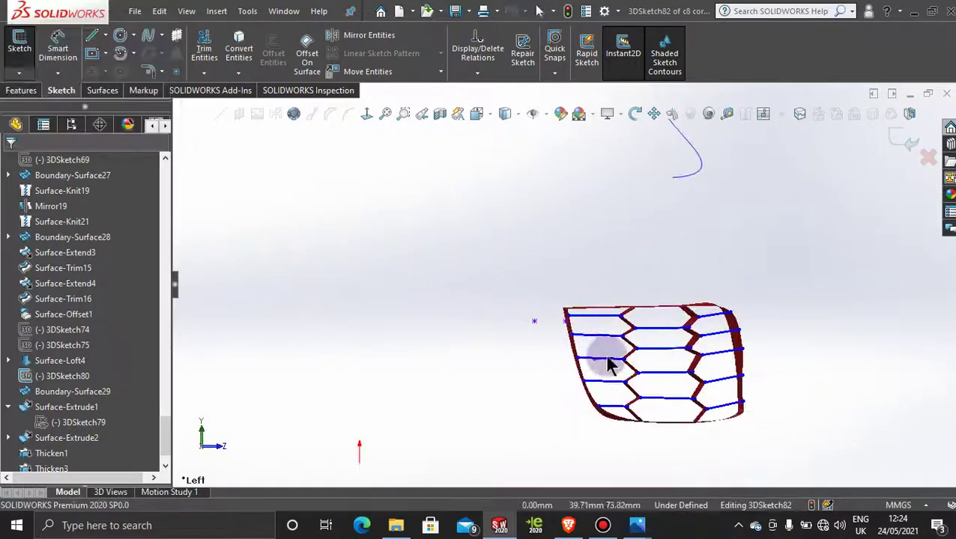
pyautogui.scroll(-2, 723, 364)
pyautogui.scroll(-2, 725, 367)
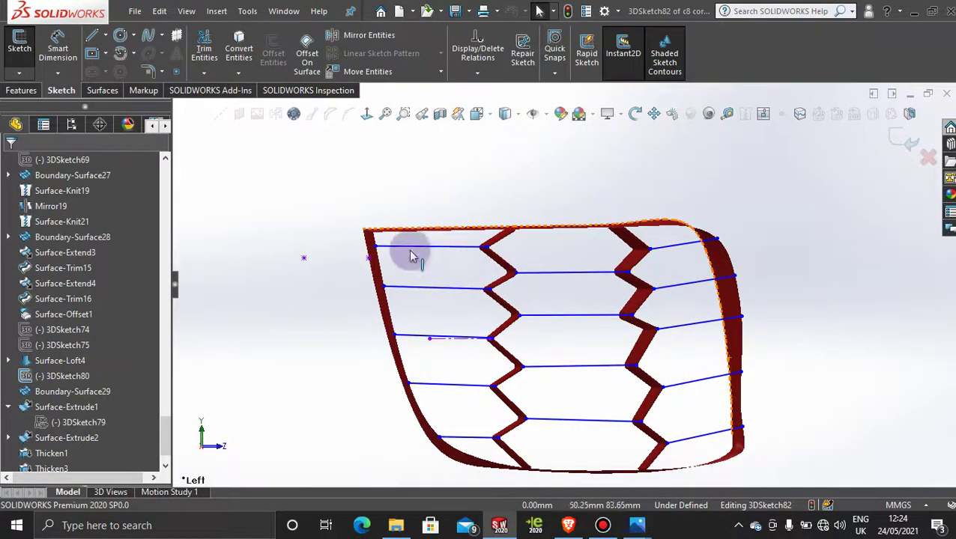
pyautogui.scroll(-1, 412, 258)
pyautogui.scroll(2, 448, 293)
pyautogui.scroll(-1, 476, 288)
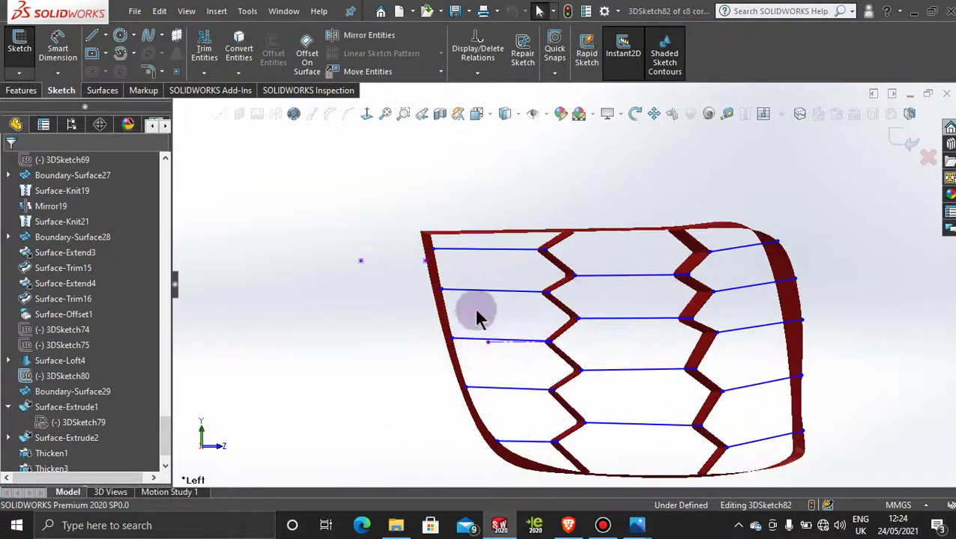
pyautogui.click(442, 291)
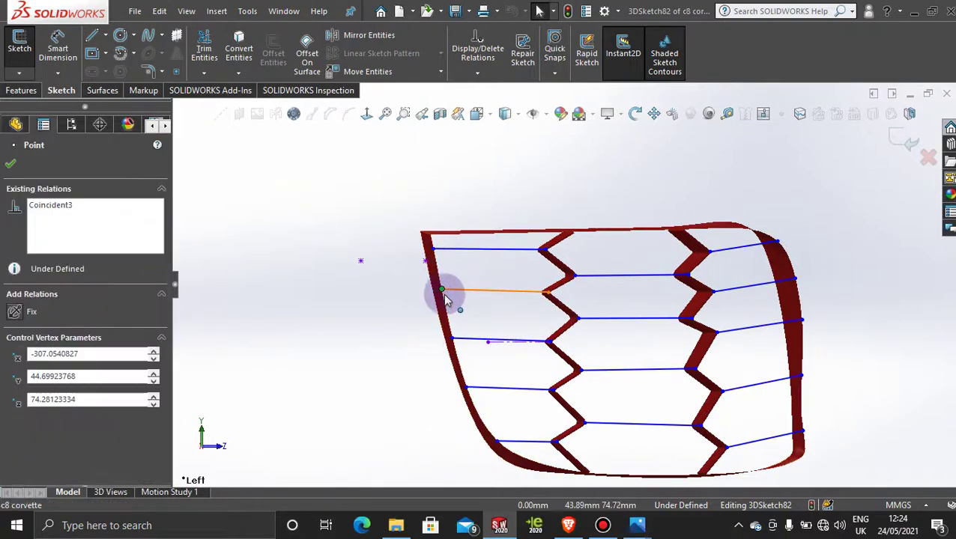
pyautogui.moveTo(445, 313); pyautogui.dragTo(435, 250)
pyautogui.scroll(2, 597, 380)
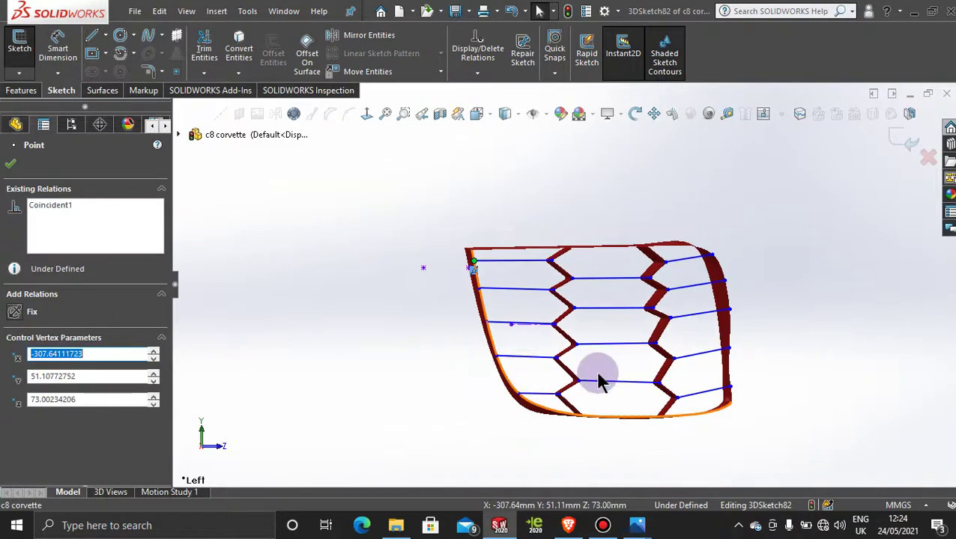
# - Move the frame-edge endpoints of all five lines beside the second zigzag strip slightly down along the curved frame edge
pyautogui.scroll(-4, 623, 348)
pyautogui.scroll(2, 743, 201)
pyautogui.scroll(-2, 794, 358)
pyautogui.scroll(3, 779, 411)
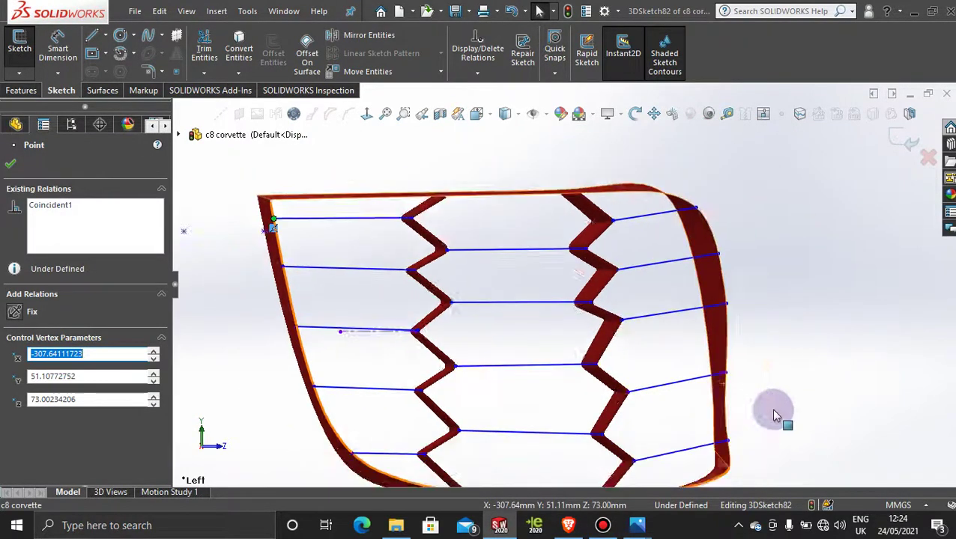
pyautogui.scroll(-3, 708, 385)
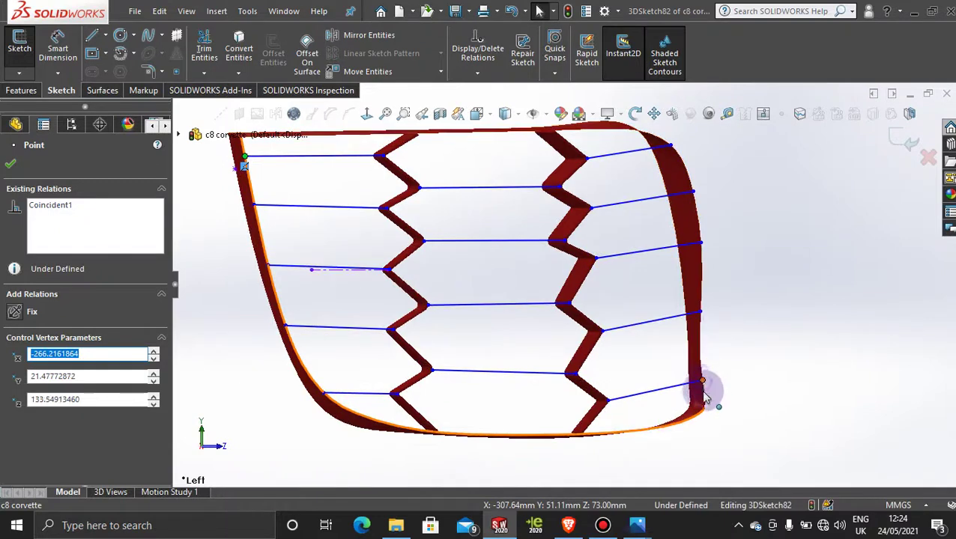
pyautogui.moveTo(704, 396); pyautogui.dragTo(703, 386)
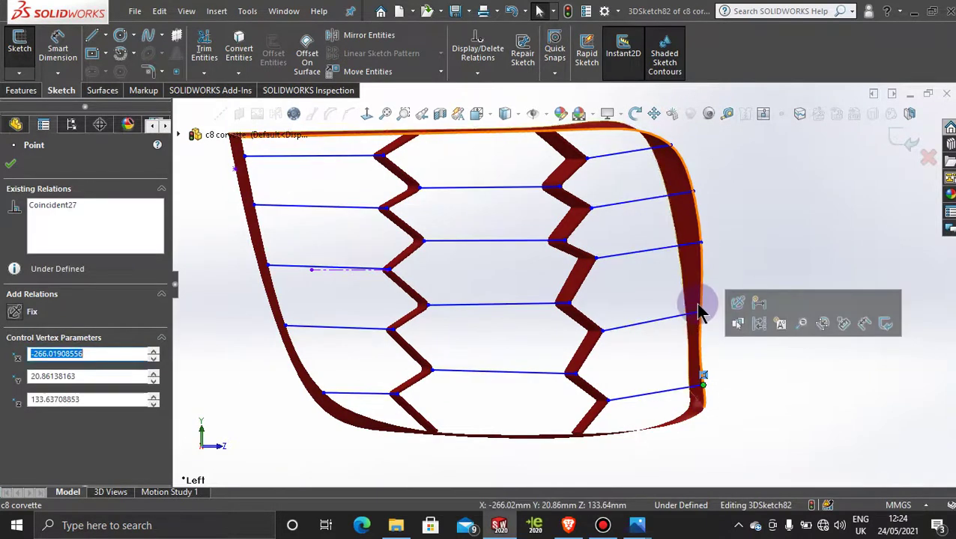
pyautogui.moveTo(700, 312); pyautogui.dragTo(701, 320)
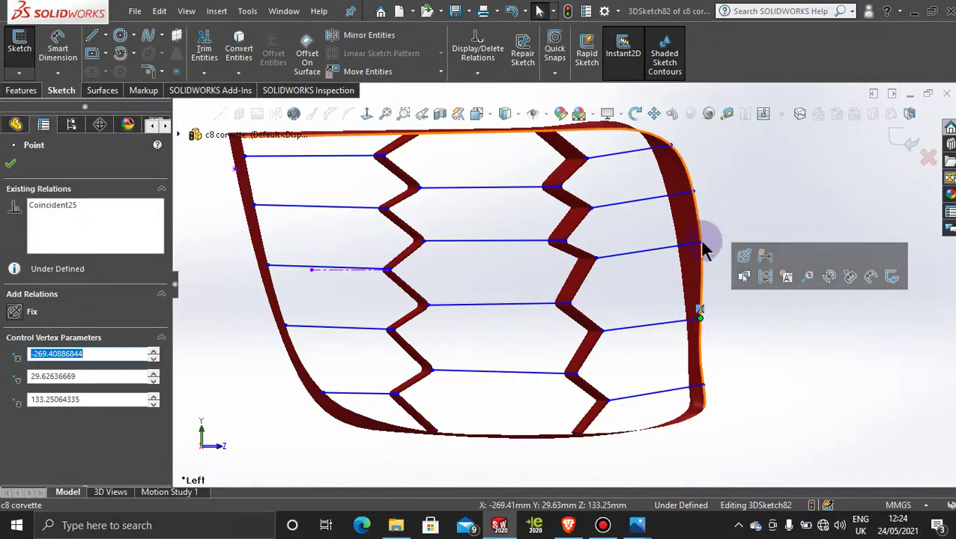
pyautogui.moveTo(701, 251); pyautogui.dragTo(702, 250)
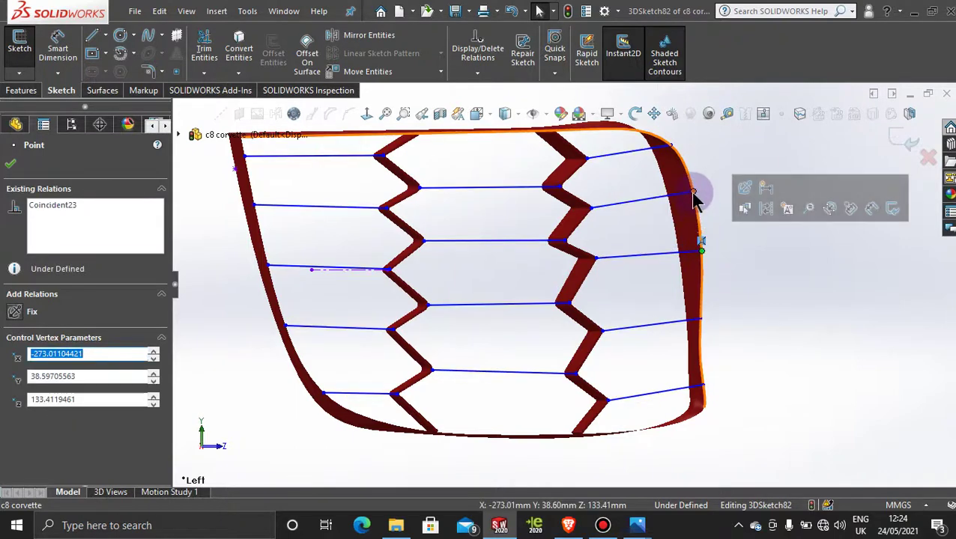
pyautogui.moveTo(694, 199); pyautogui.dragTo(701, 216)
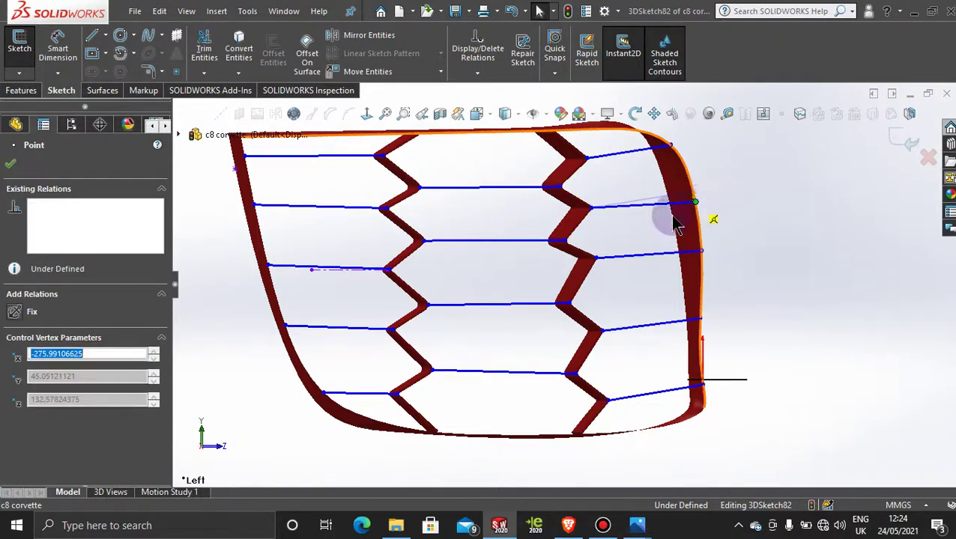
pyautogui.moveTo(673, 145); pyautogui.dragTo(685, 169)
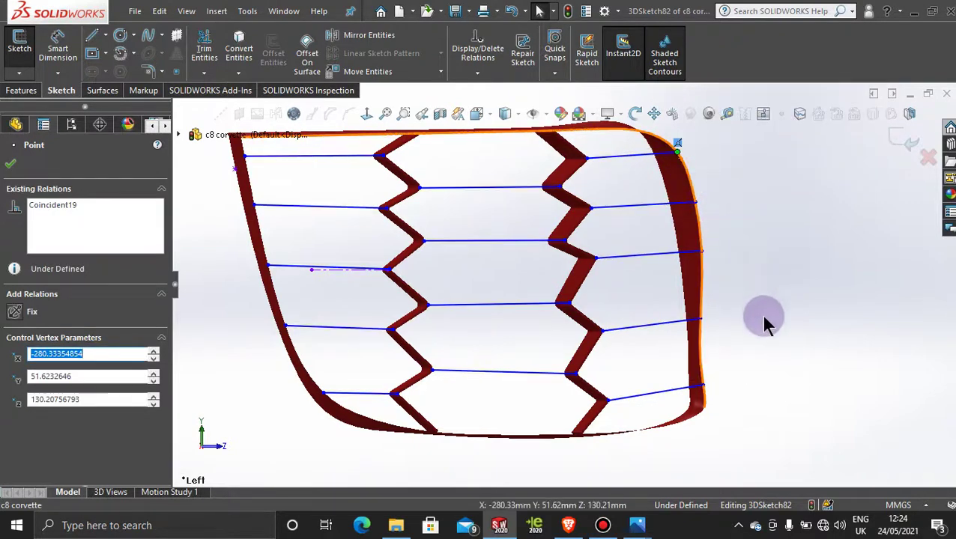
# - Lower the frame-edge endpoints of the bottom two lines beside the second zigzag strip a little further to level those lines
pyautogui.scroll(3, 715, 408)
pyautogui.scroll(-5, 622, 367)
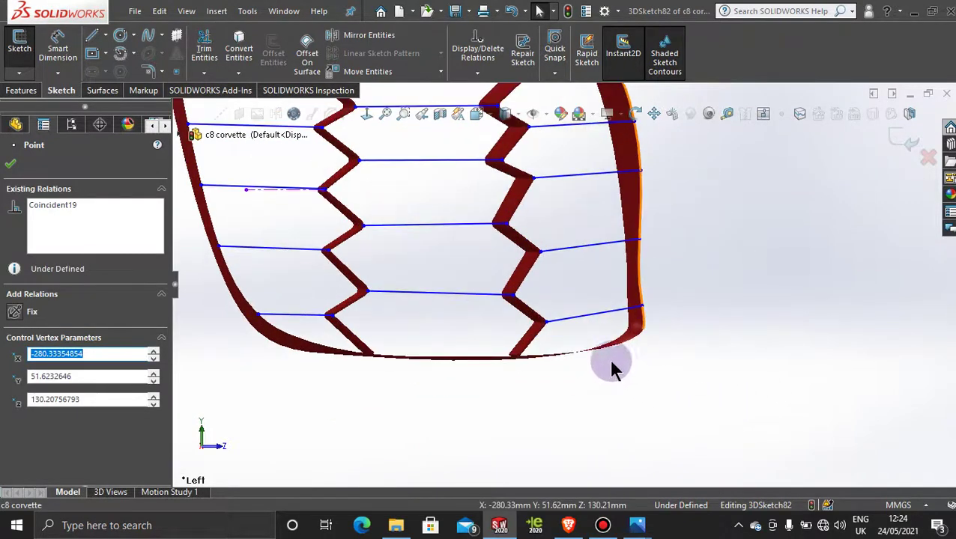
pyautogui.scroll(-2, 631, 313)
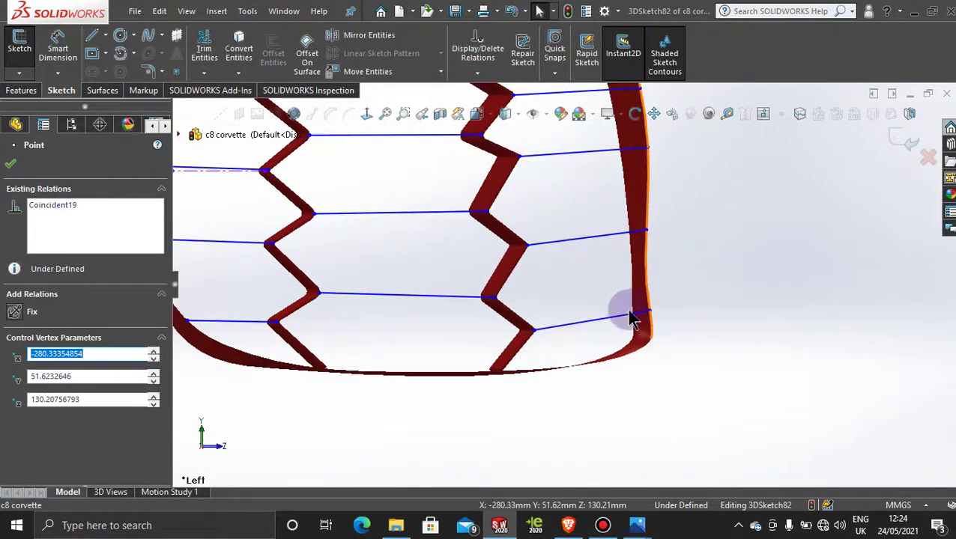
pyautogui.click(650, 311)
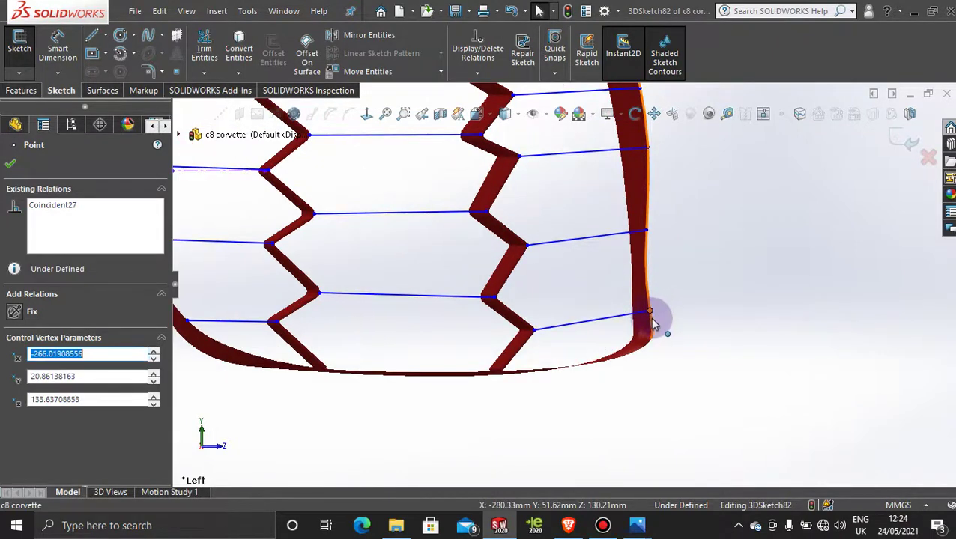
pyautogui.moveTo(650, 311); pyautogui.dragTo(650, 331)
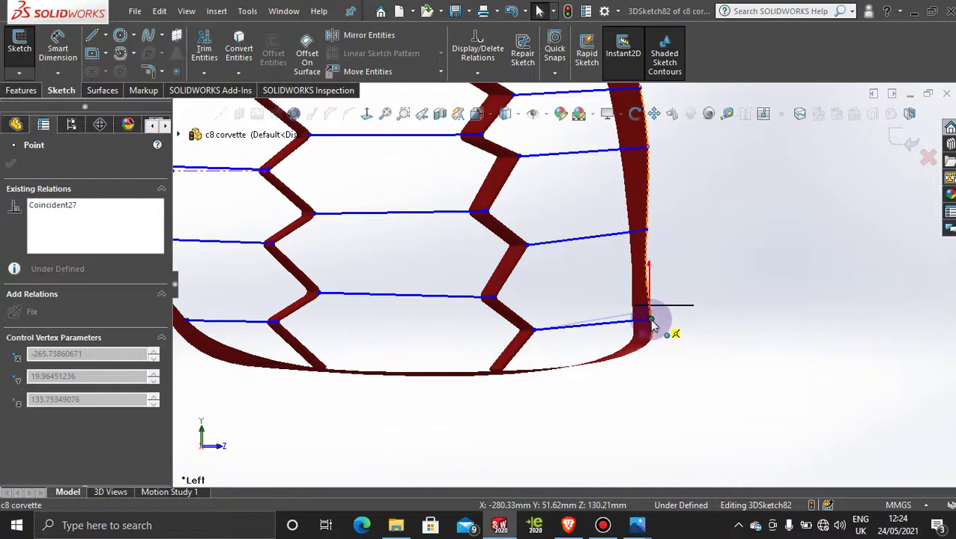
pyautogui.click(647, 244)
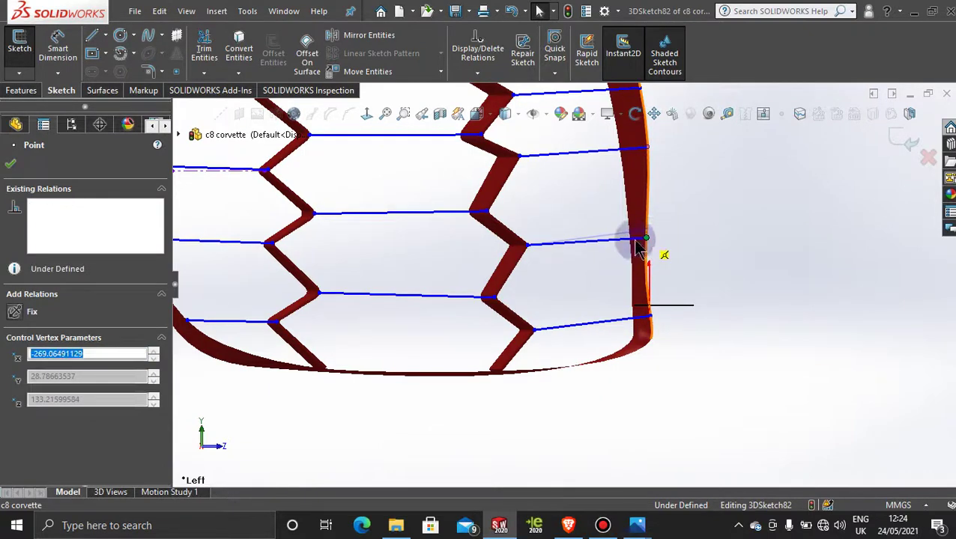
# - Examine the whole line pattern between the zigzag strips and the frame from the side and at an angle
pyautogui.scroll(3, 636, 240)
pyautogui.scroll(-2, 614, 223)
pyautogui.scroll(1, 612, 223)
pyautogui.scroll(-2, 555, 209)
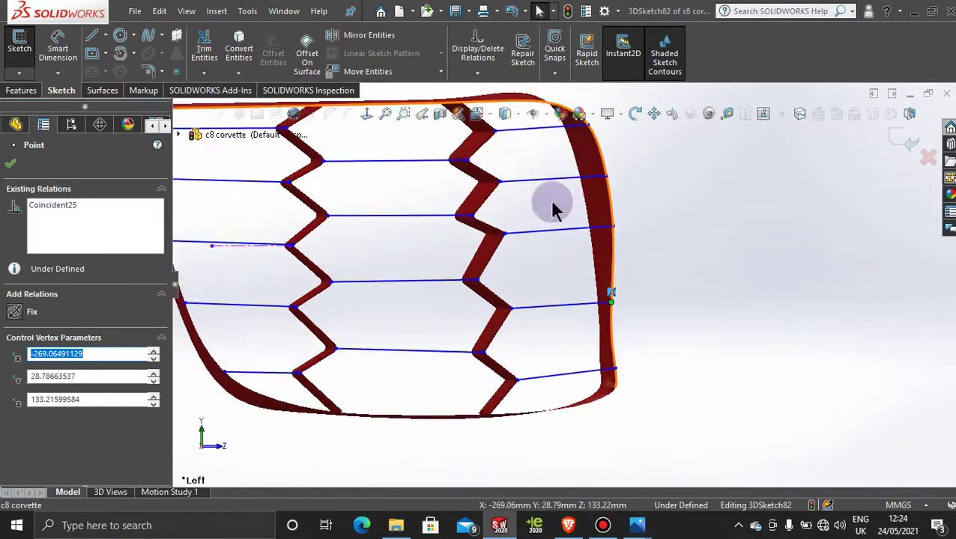
pyautogui.scroll(3, 631, 236)
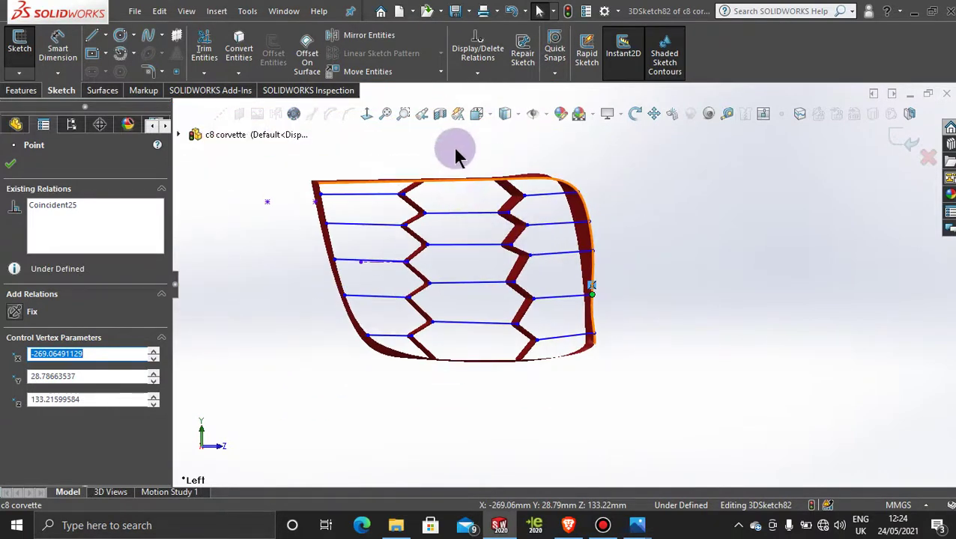
pyautogui.scroll(1, 453, 147)
pyautogui.moveTo(463, 184); pyautogui.dragTo(404, 246, button='middle')
pyautogui.scroll(-3, 616, 265)
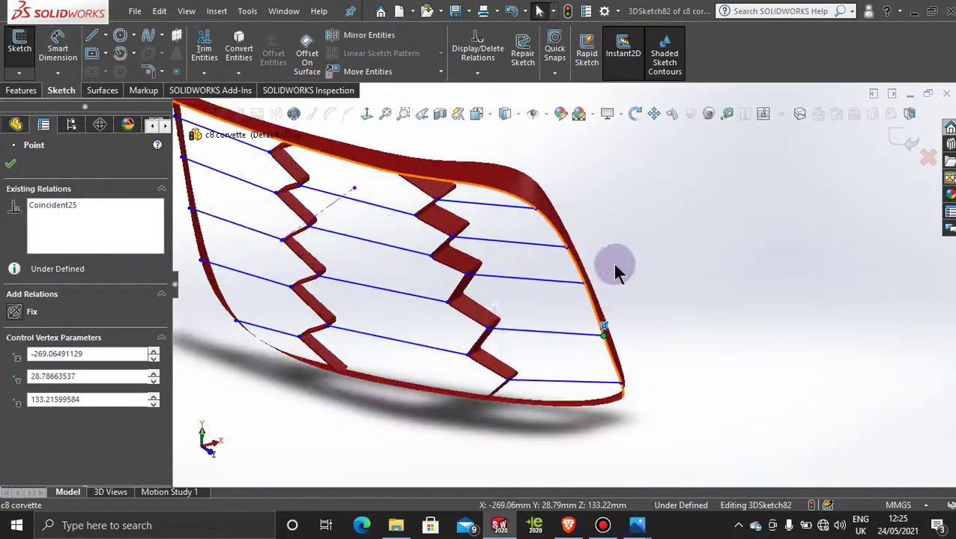
pyautogui.scroll(4, 522, 314)
pyautogui.moveTo(501, 322)
pyautogui.mouseDown(button='middle')
pyautogui.moveTo(508, 277)
pyautogui.moveTo(554, 235)
pyautogui.moveTo(521, 260)
pyautogui.moveTo(485, 253)
pyautogui.moveTo(492, 292)
pyautogui.mouseUp(button='middle')
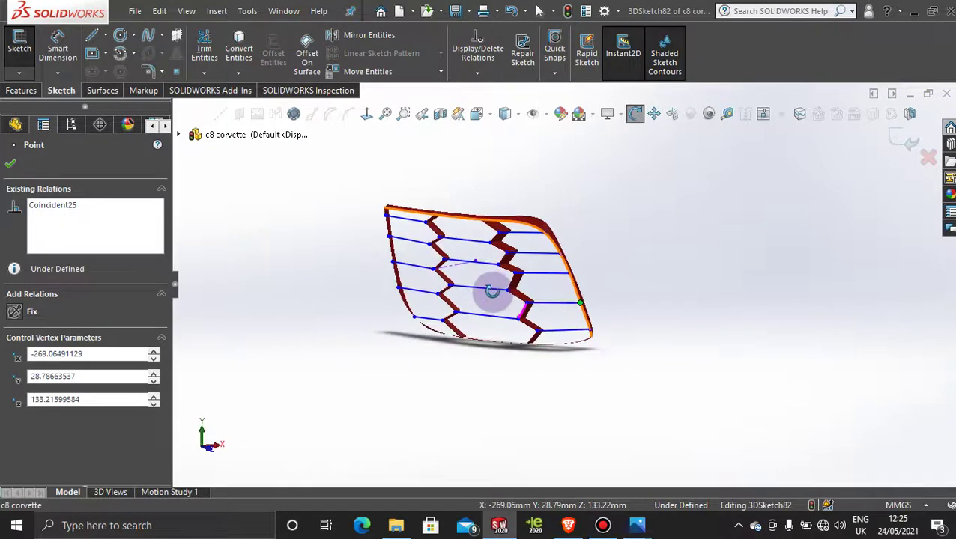
# - Exit the 3D sketch and show Boundary-Surface29 behind the mesh lines
pyautogui.click(902, 139)
pyautogui.click(902, 143)
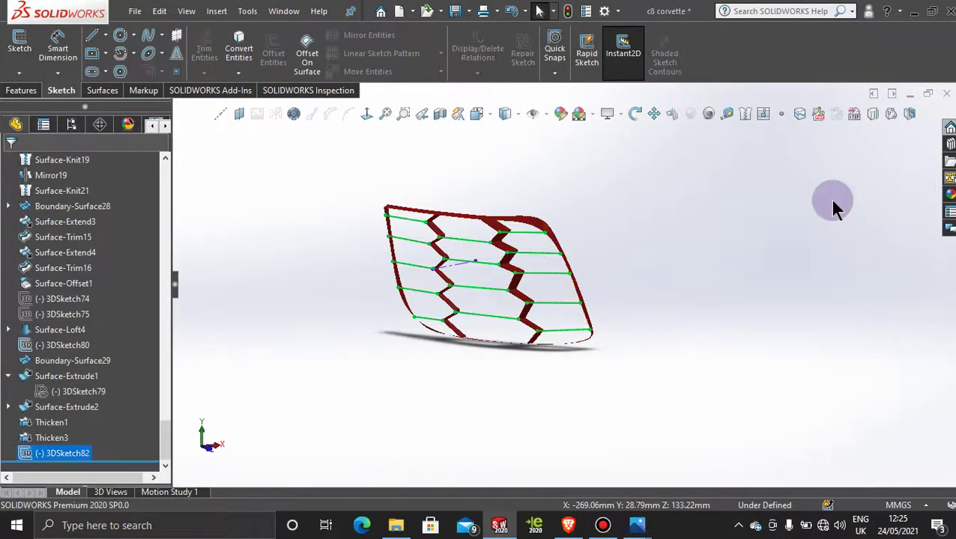
pyautogui.click(653, 238)
pyautogui.scroll(-1, 19, 387)
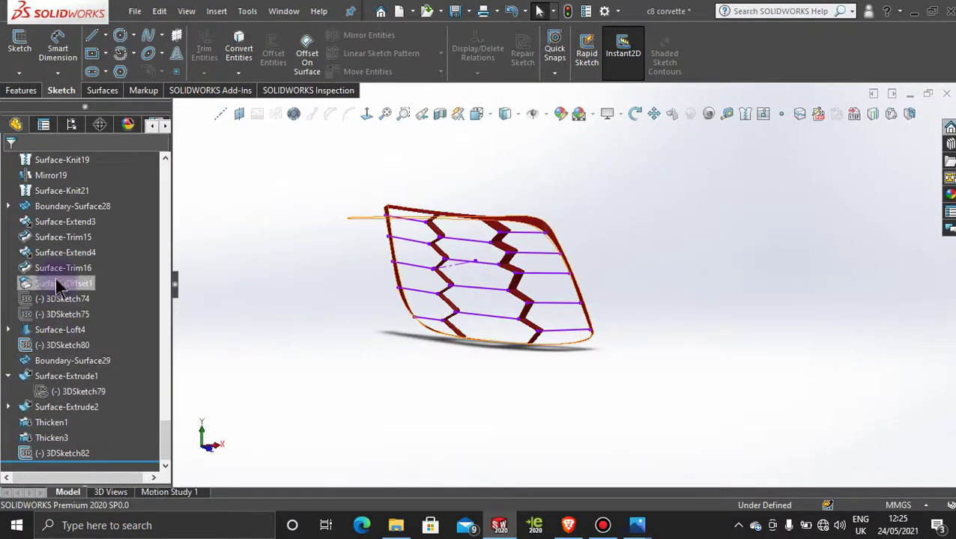
pyautogui.rightClick(64, 361)
pyautogui.click(77, 223)
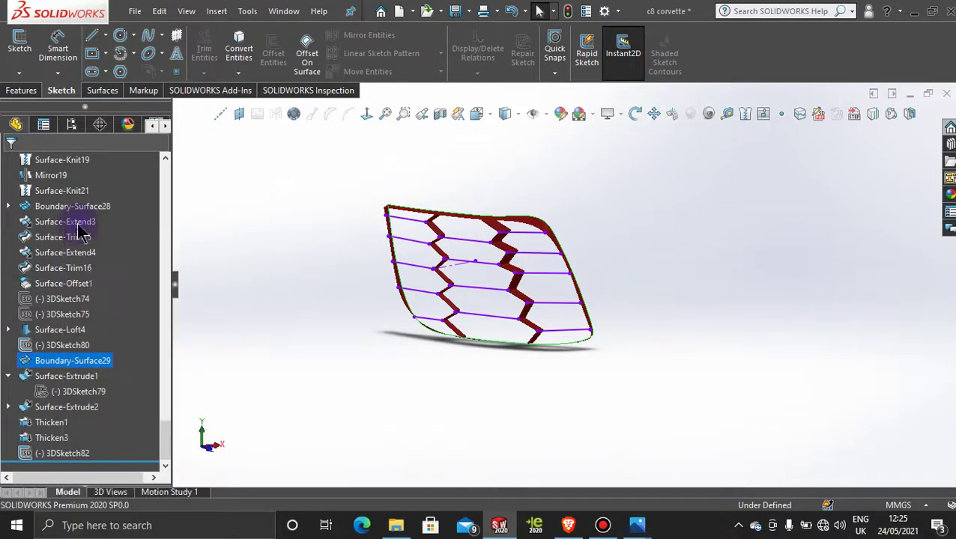
pyautogui.click(327, 293)
pyautogui.scroll(-5, 465, 263)
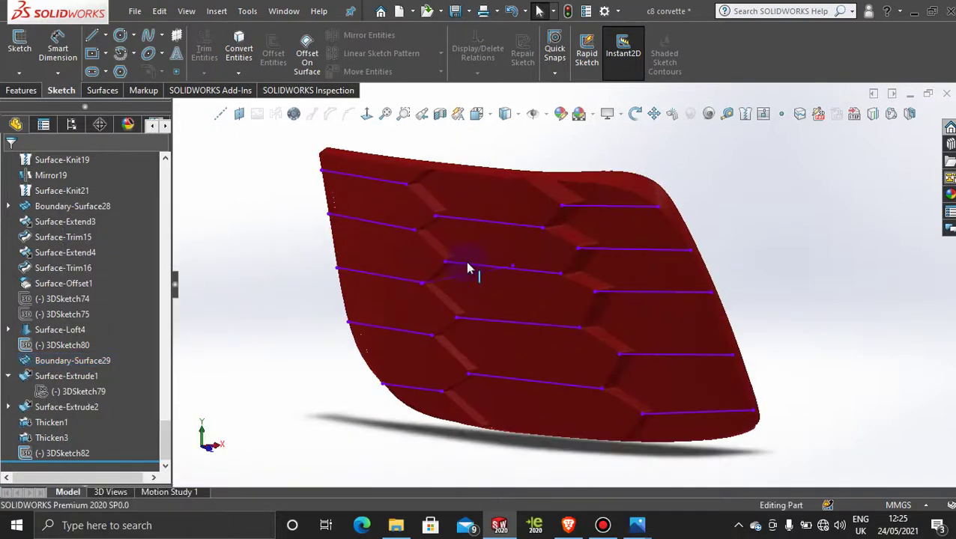
pyautogui.click(104, 90)
pyautogui.click(23, 57)
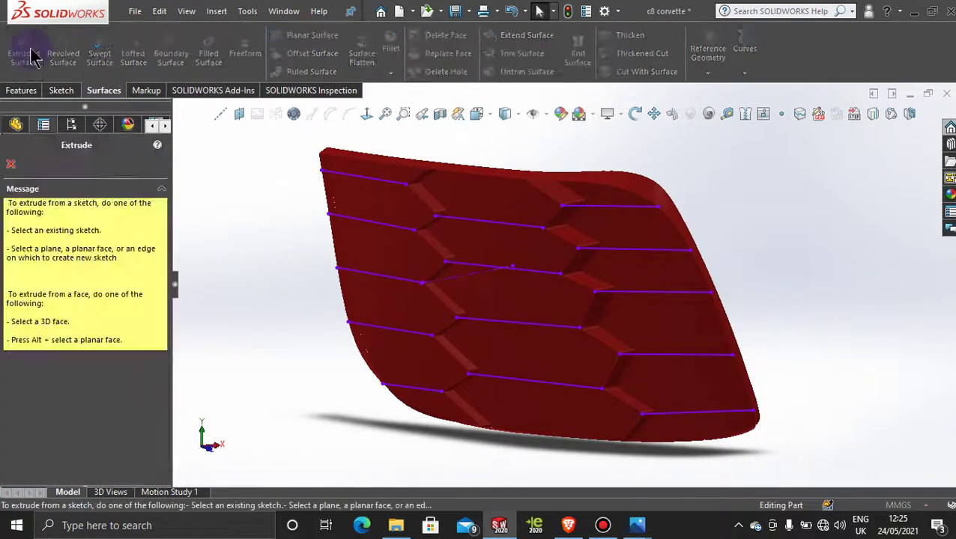
pyautogui.click(371, 219)
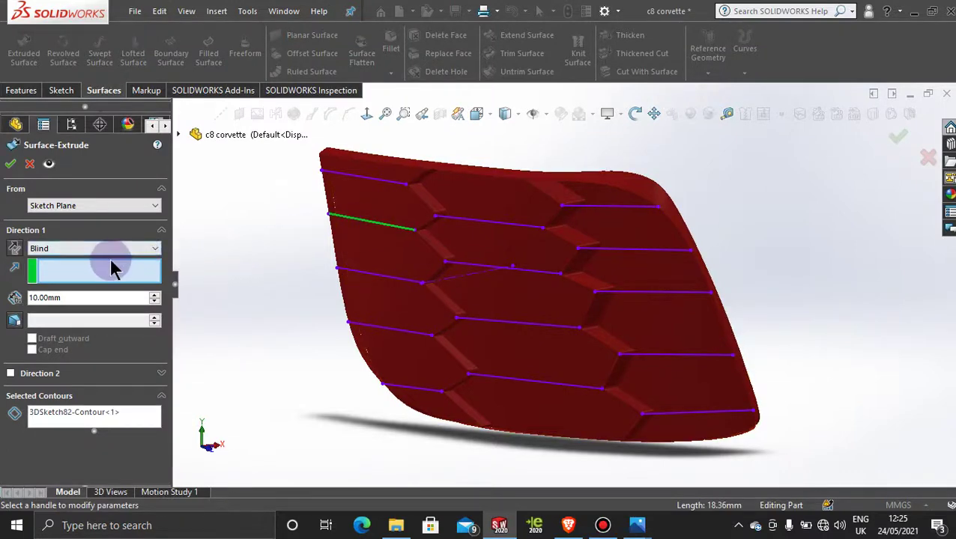
pyautogui.click(487, 275)
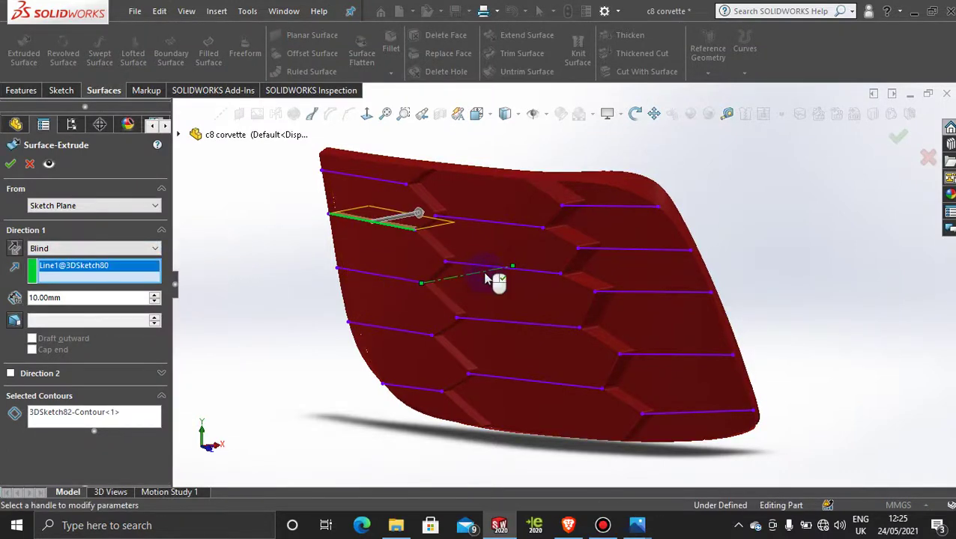
pyautogui.click(379, 279)
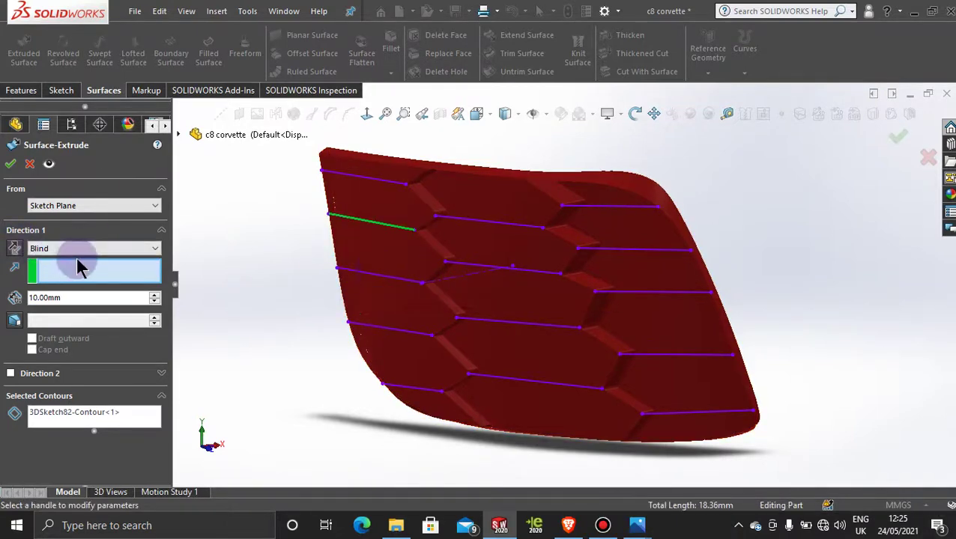
pyautogui.click(99, 424)
pyautogui.rightClick(102, 427)
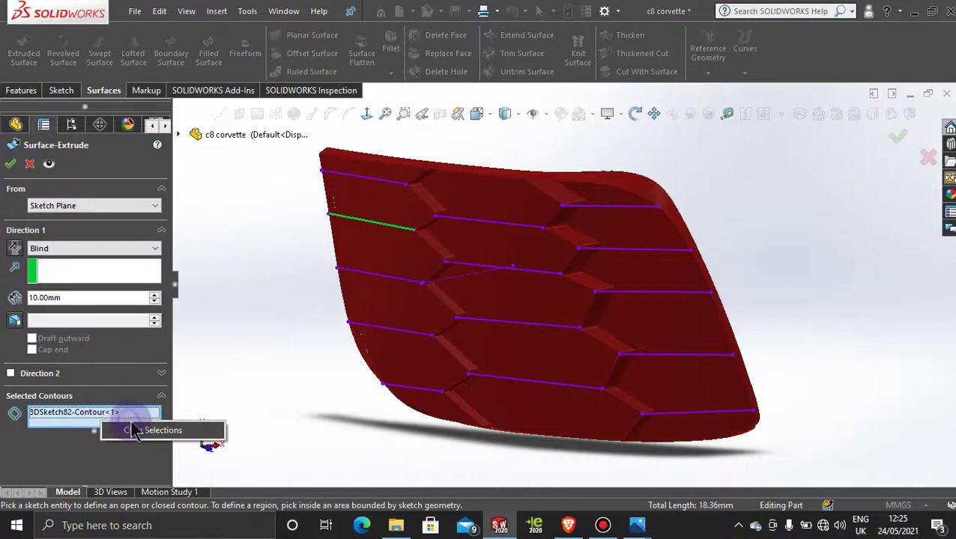
pyautogui.click(134, 430)
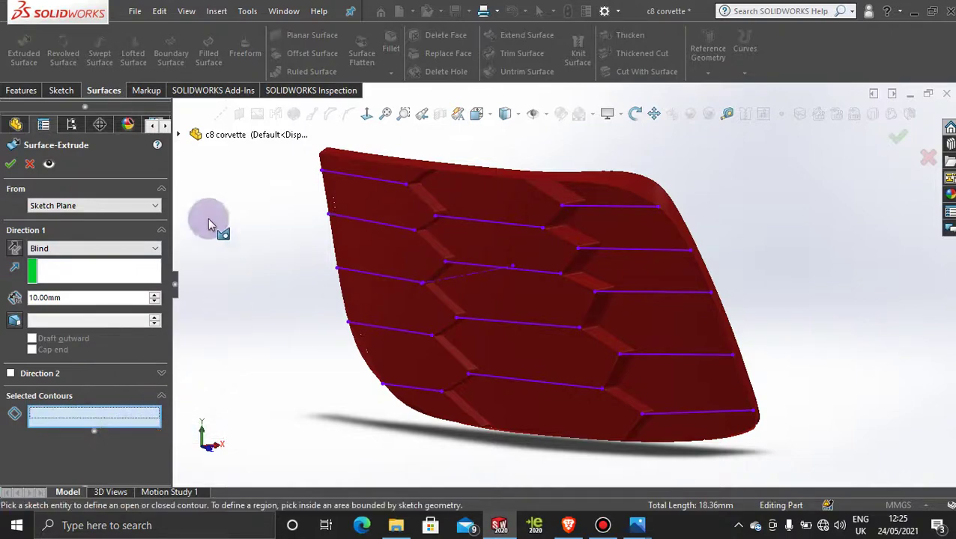
pyautogui.click(183, 136)
pyautogui.scroll(-10, 223, 360)
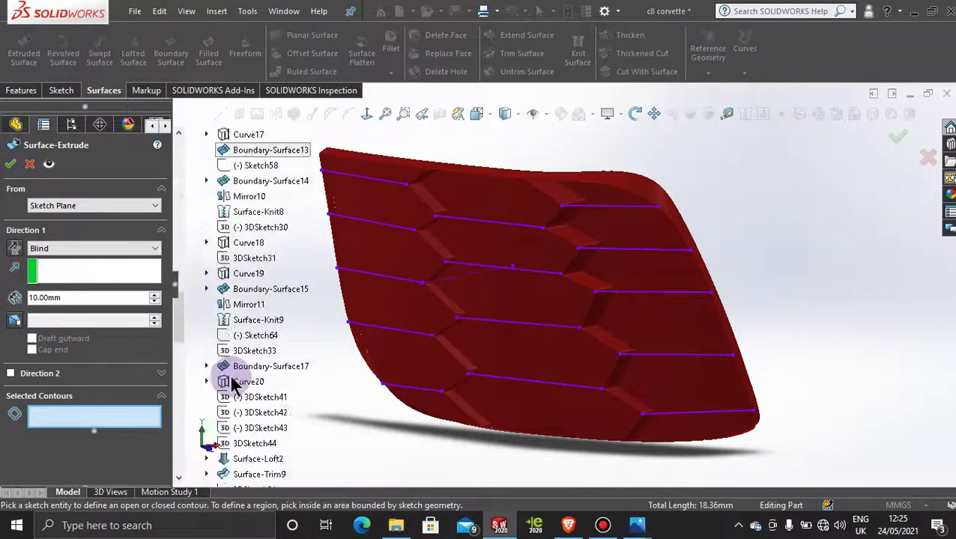
pyautogui.scroll(-15, 233, 384)
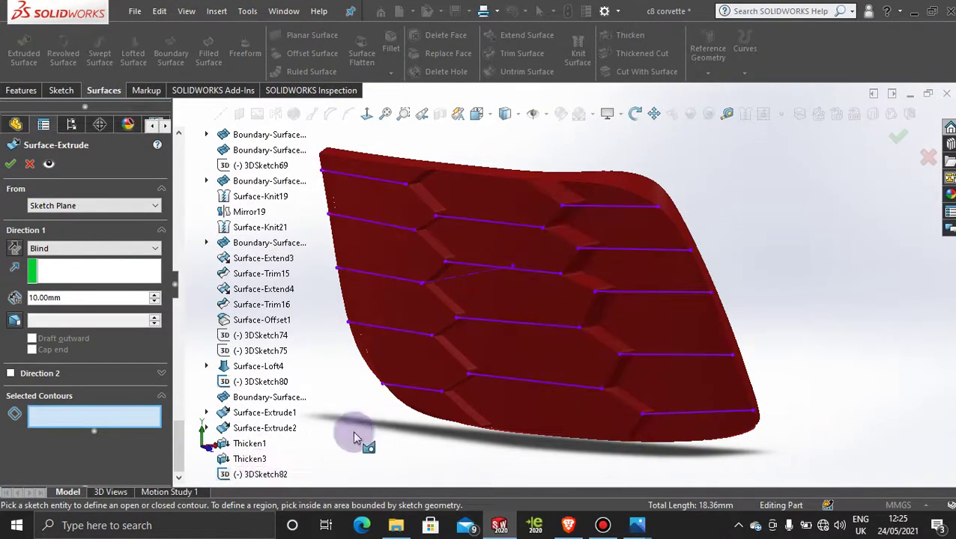
pyautogui.click(264, 475)
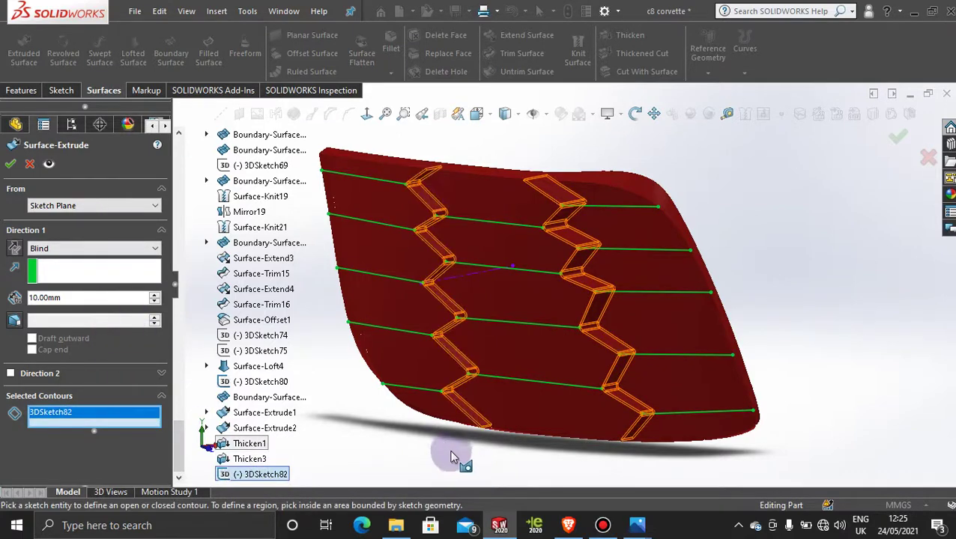
pyautogui.click(30, 165)
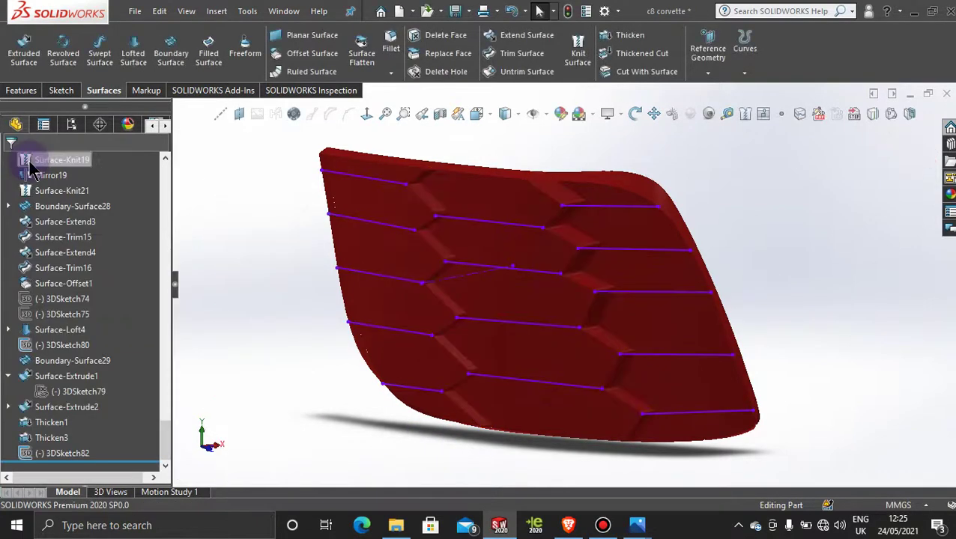
# - Extrude the top line beside the first zigzag strip as a surface along the 3DSketch80 line up to Boundary-Surface29
pyautogui.click(31, 45)
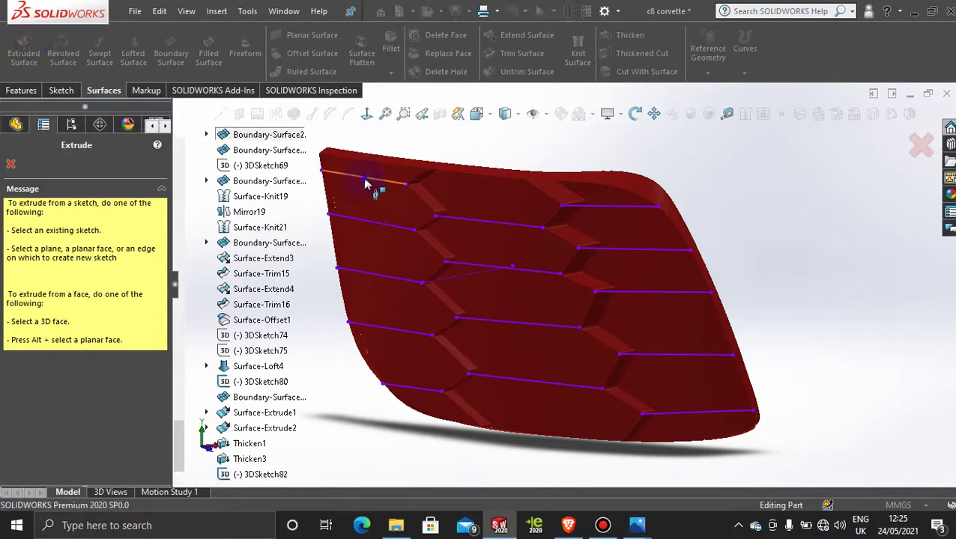
pyautogui.click(366, 183)
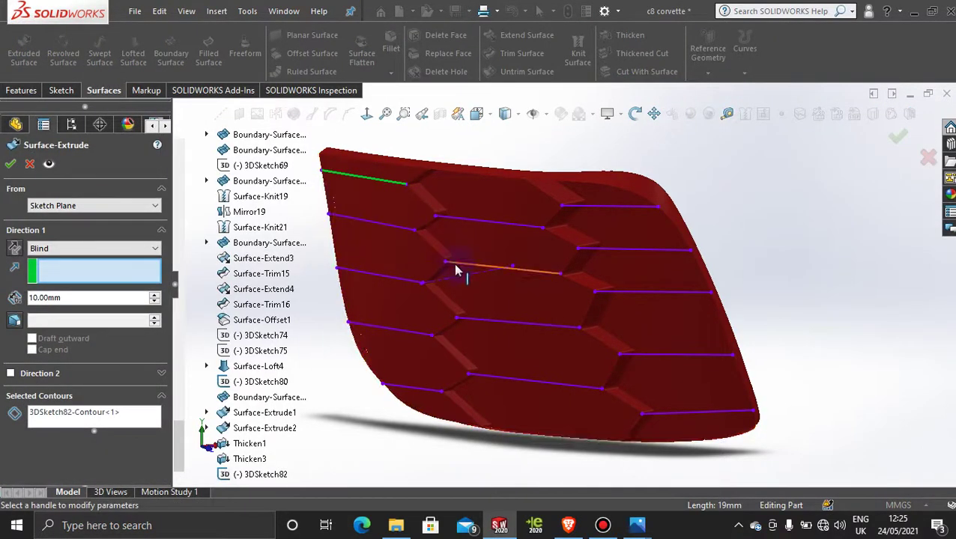
pyautogui.click(462, 280)
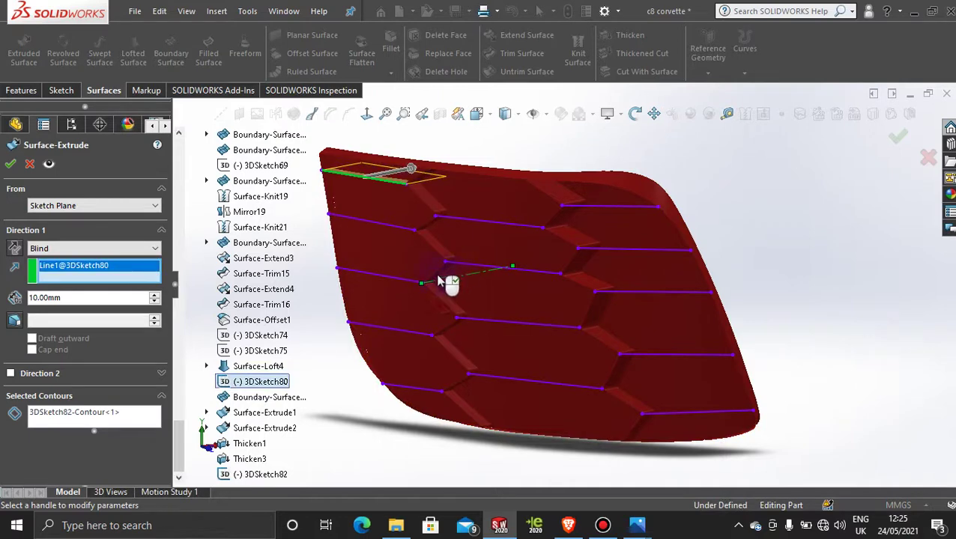
pyautogui.click(103, 247)
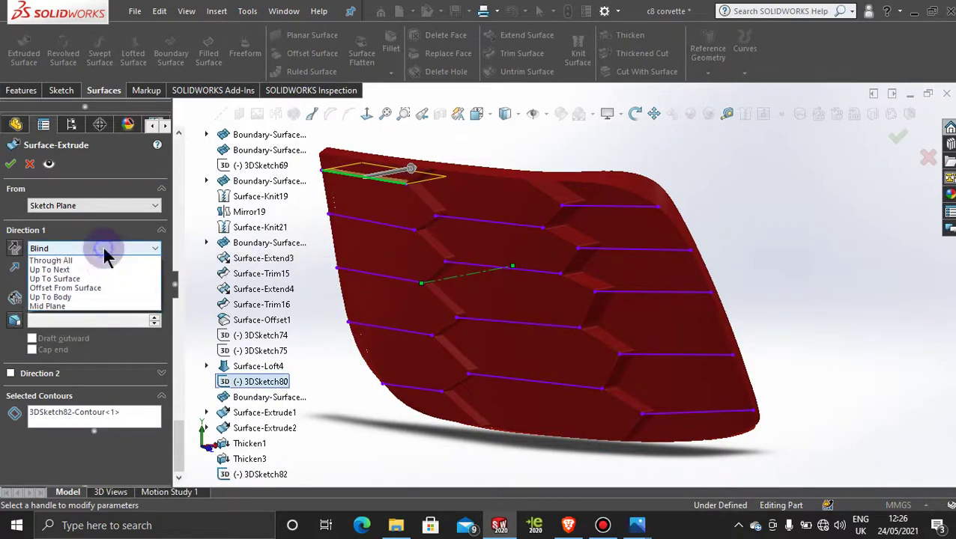
pyautogui.click(105, 279)
pyautogui.click(381, 262)
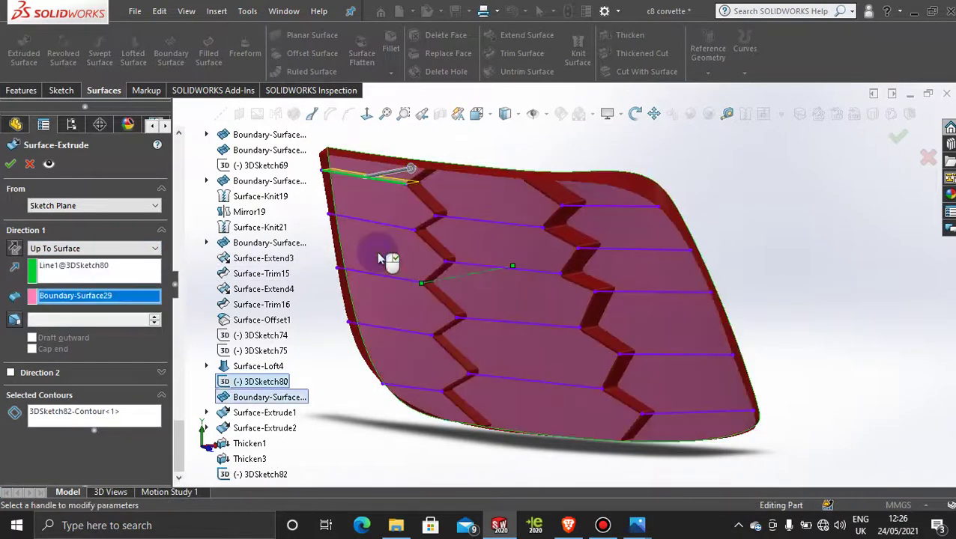
pyautogui.click(11, 164)
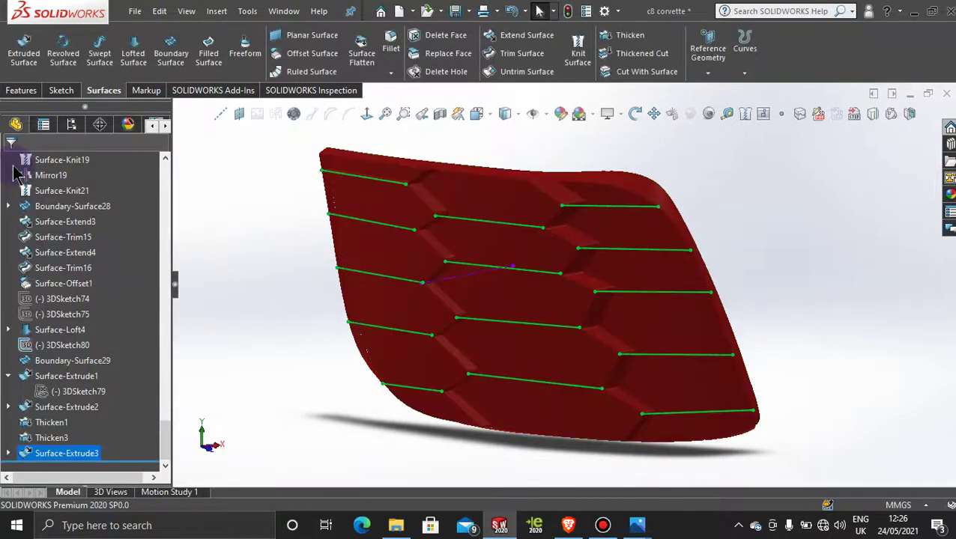
pyautogui.click(442, 131)
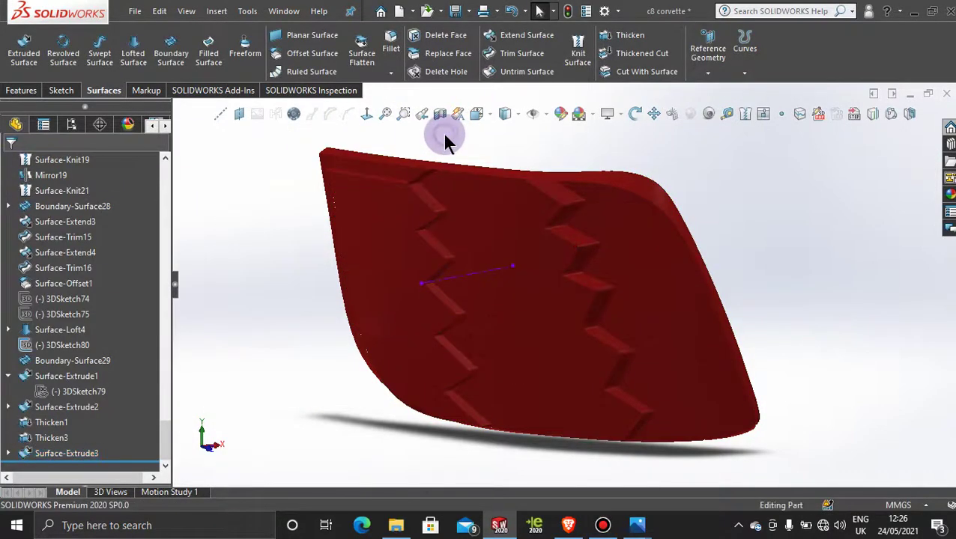
# - Show 3DSketch82 again under the new surface extrude
pyautogui.click(9, 452)
pyautogui.rightClick(57, 453)
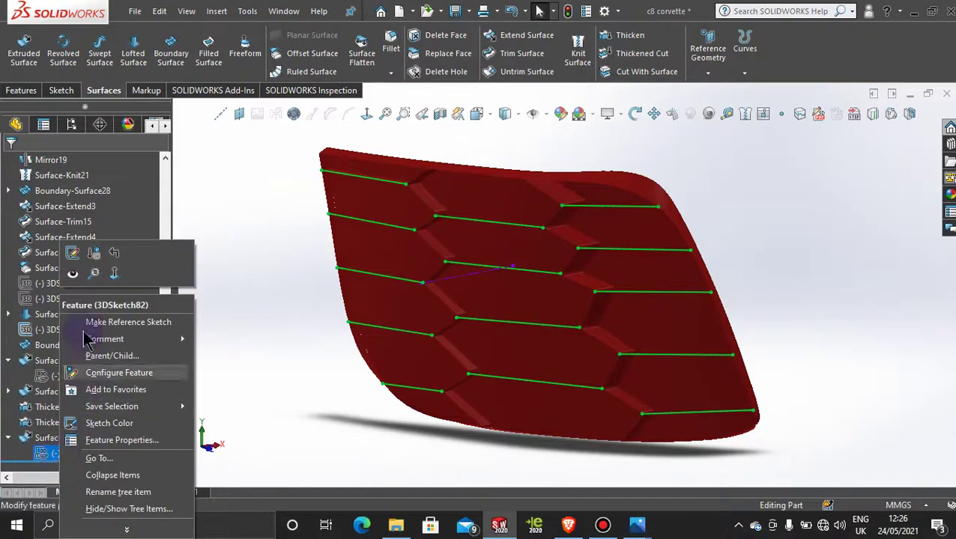
pyautogui.click(73, 273)
pyautogui.click(268, 184)
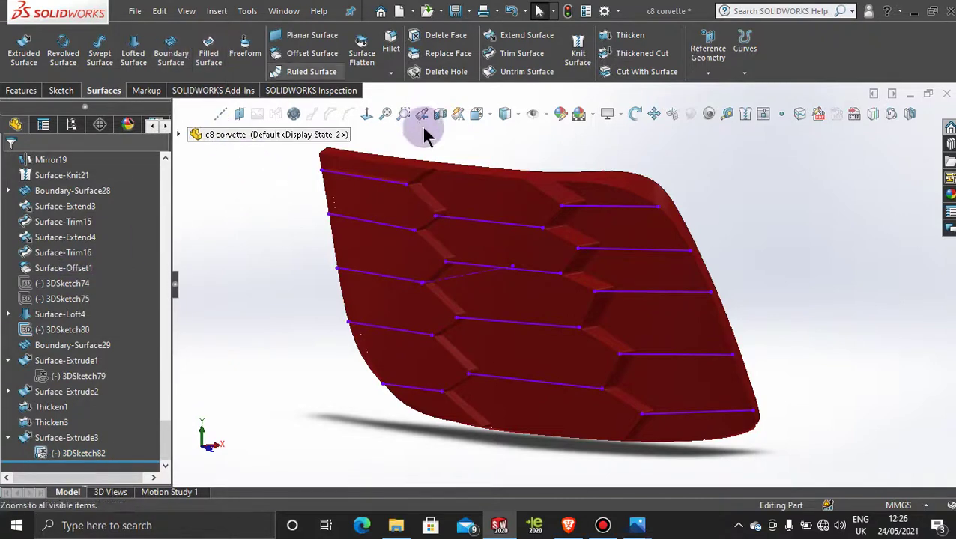
# - Extrude the second line from the top beside the first zigzag strip along the 3DSketch80 line up to Boundary-Surface29
pyautogui.click(23, 51)
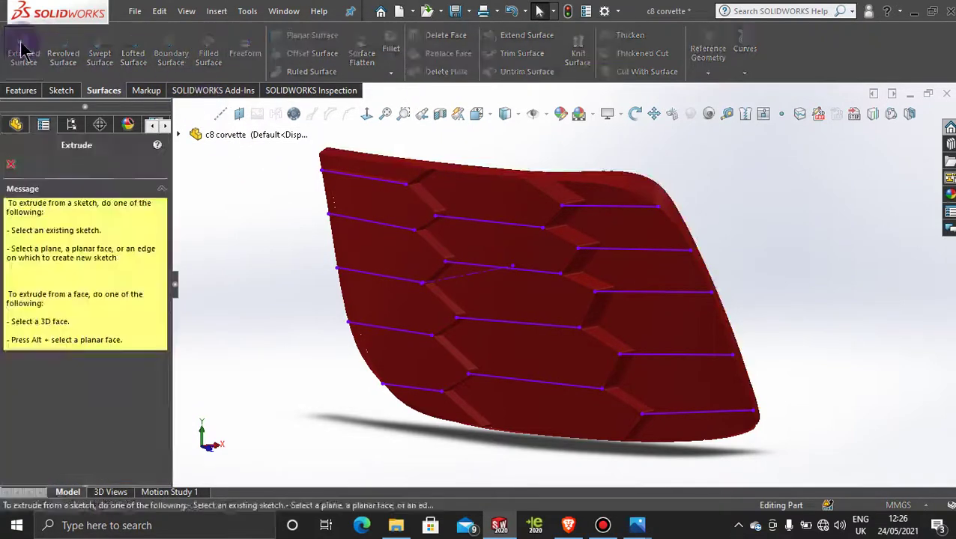
pyautogui.click(376, 221)
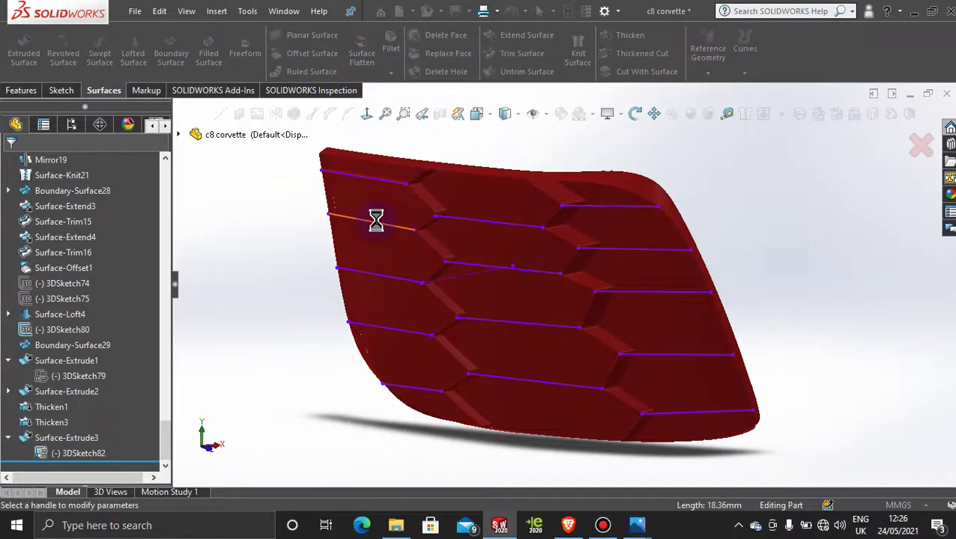
pyautogui.click(474, 278)
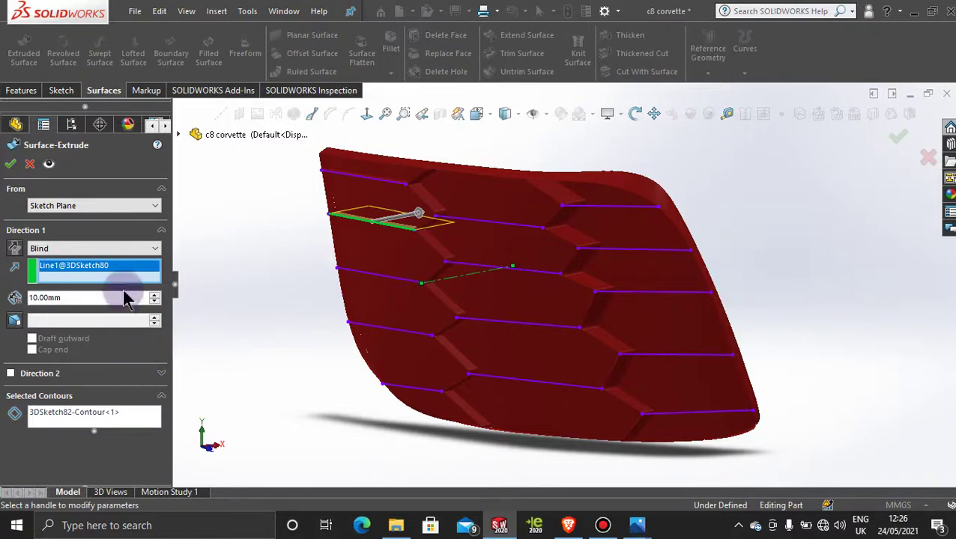
pyautogui.click(116, 249)
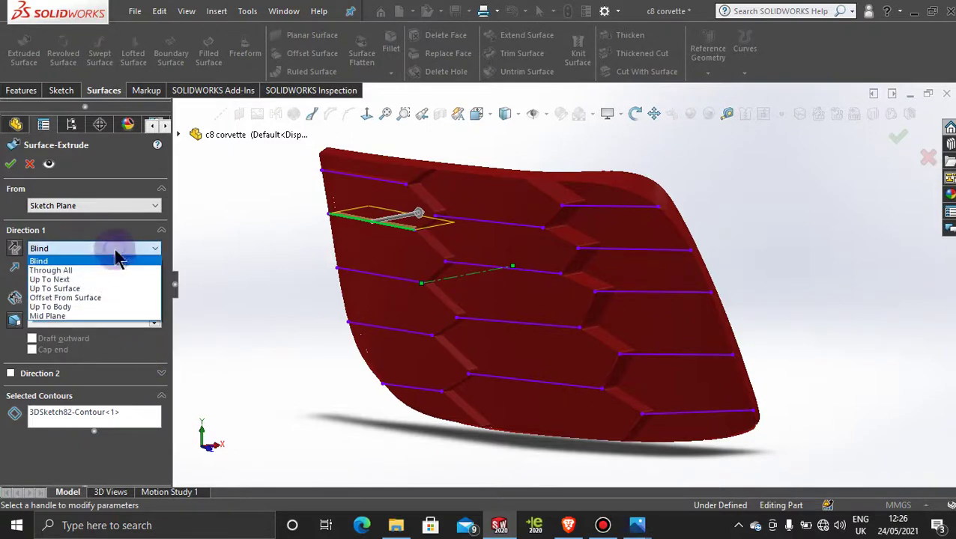
pyautogui.click(118, 288)
pyautogui.click(539, 301)
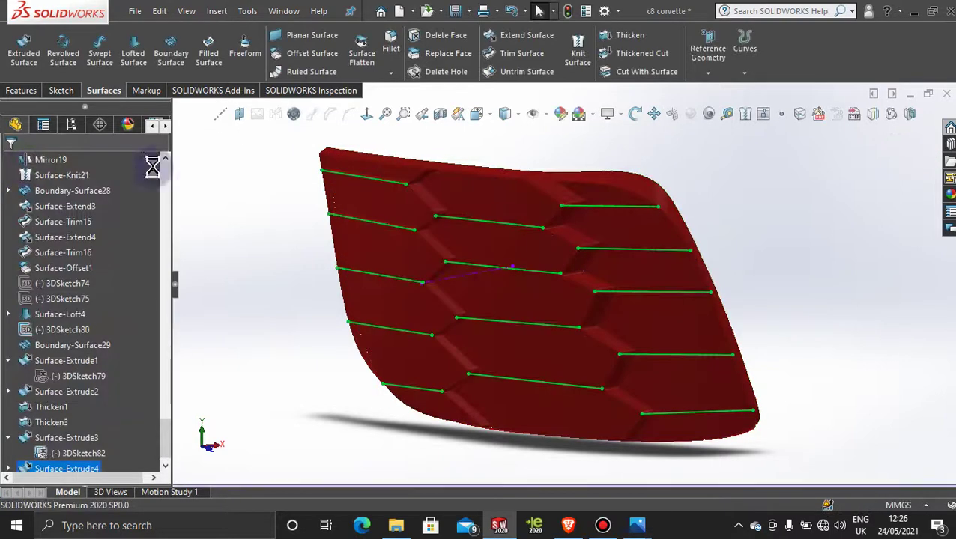
pyautogui.moveTo(390, 228); pyautogui.dragTo(386, 274, button='middle')
pyautogui.scroll(-5, 532, 373)
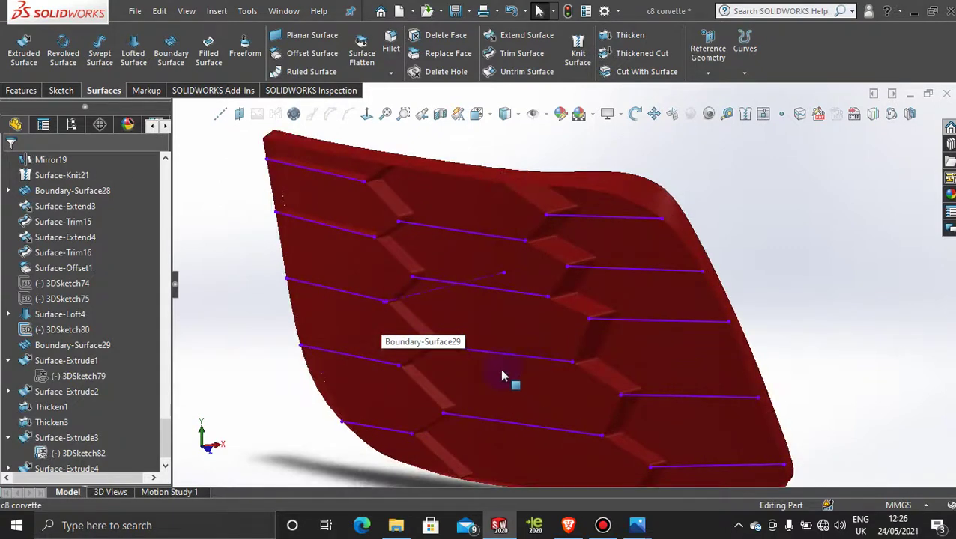
pyautogui.click(605, 526)
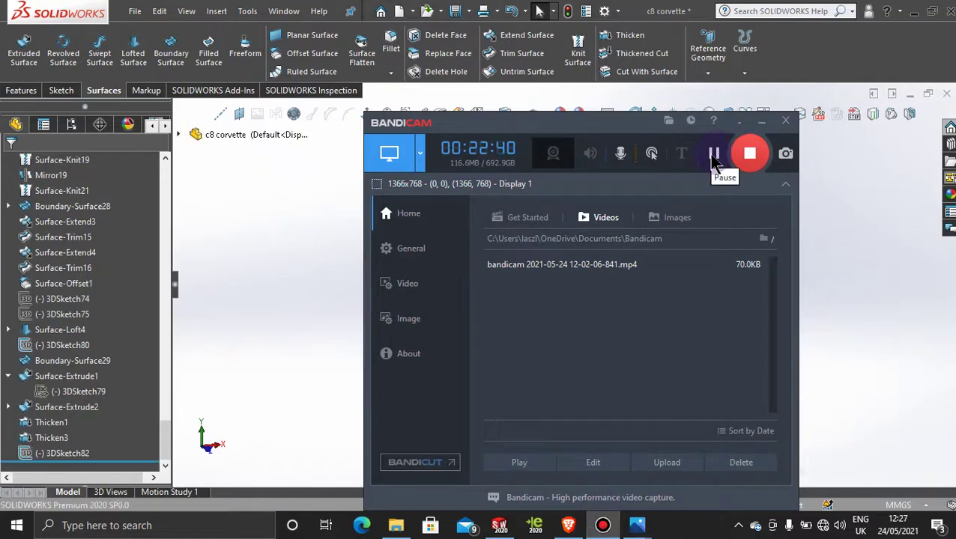
pyautogui.click(760, 121)
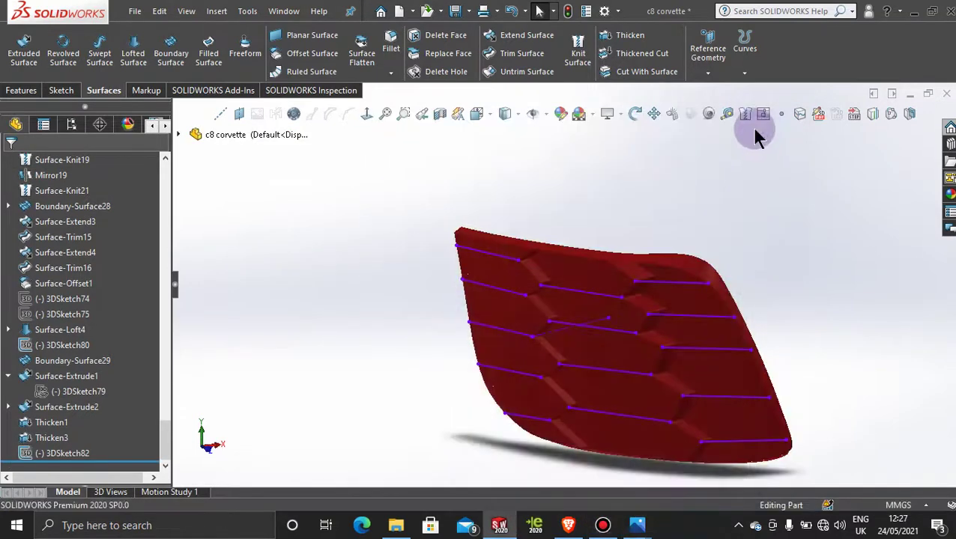
pyautogui.scroll(2, 644, 352)
pyautogui.scroll(-3, 600, 336)
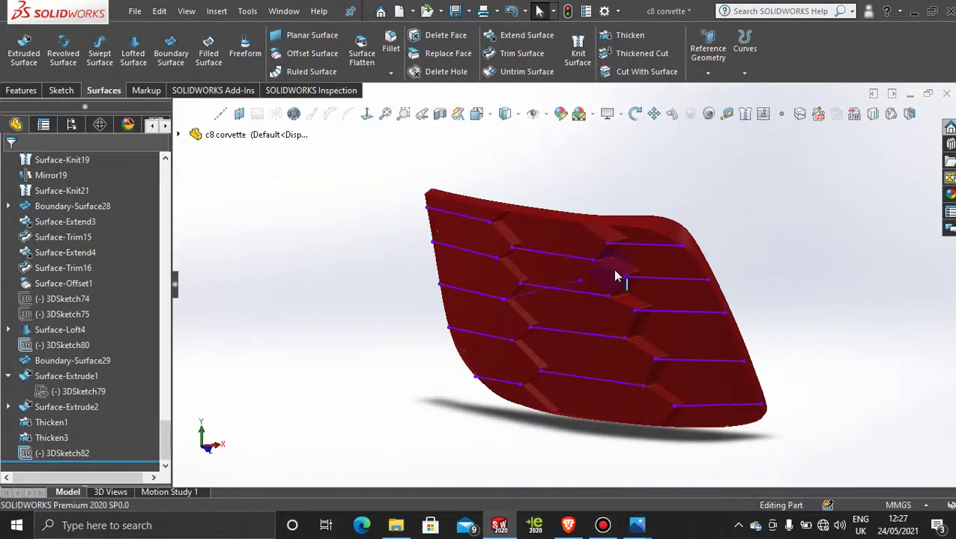
pyautogui.scroll(-2, 621, 293)
pyautogui.scroll(2, 621, 293)
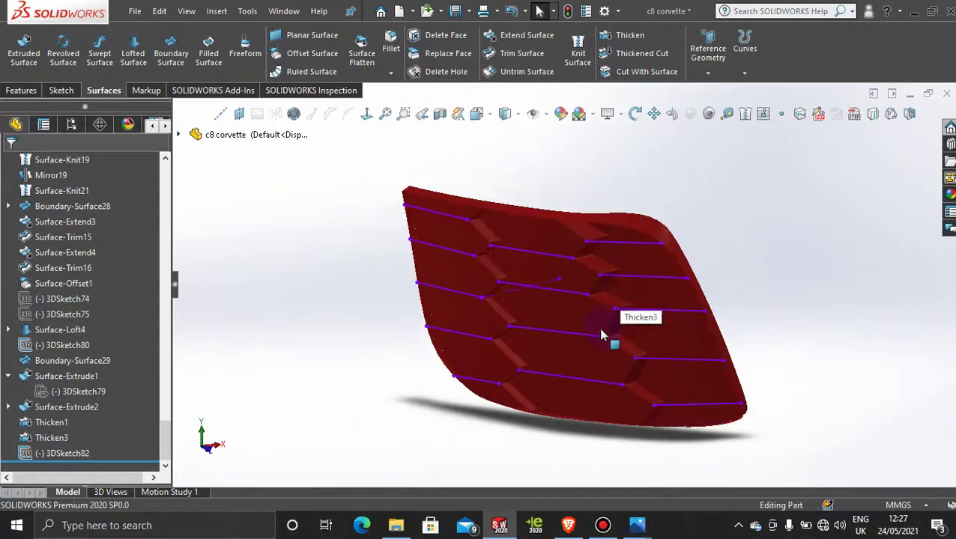
# - Start a surface extrude of the whole 3DSketch82, using the 3DSketch80 line as its direction
pyautogui.click(23, 51)
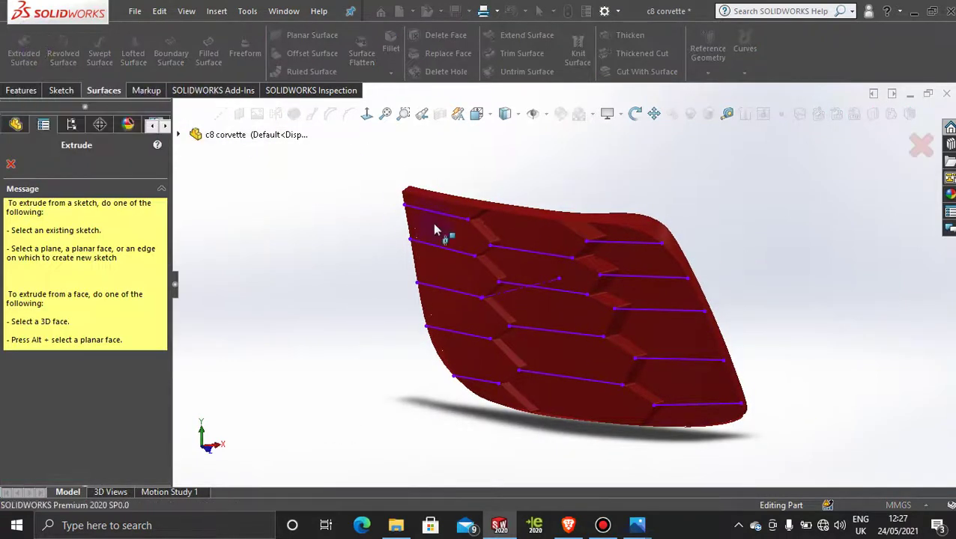
pyautogui.click(178, 132)
pyautogui.scroll(-15, 247, 359)
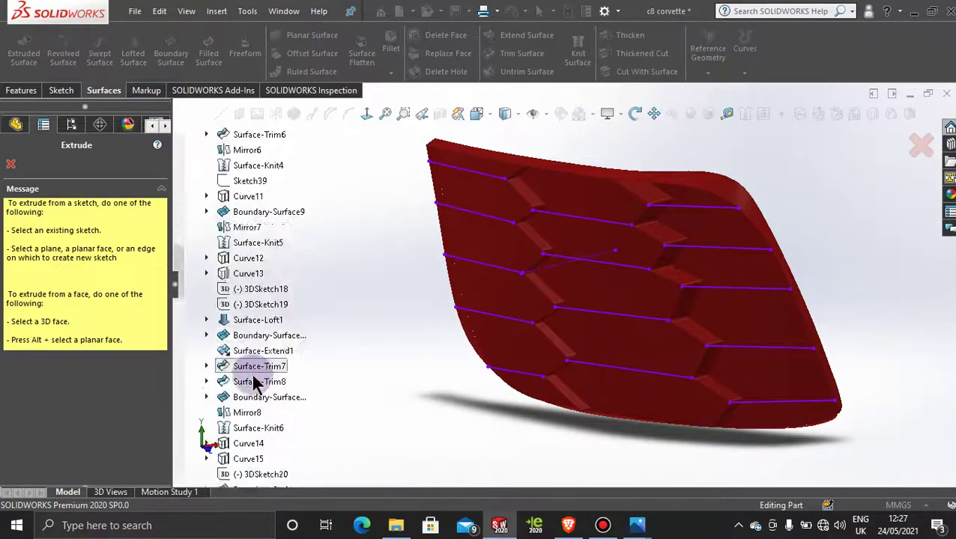
pyautogui.scroll(-5, 247, 388)
pyautogui.moveTo(179, 334); pyautogui.dragTo(188, 466)
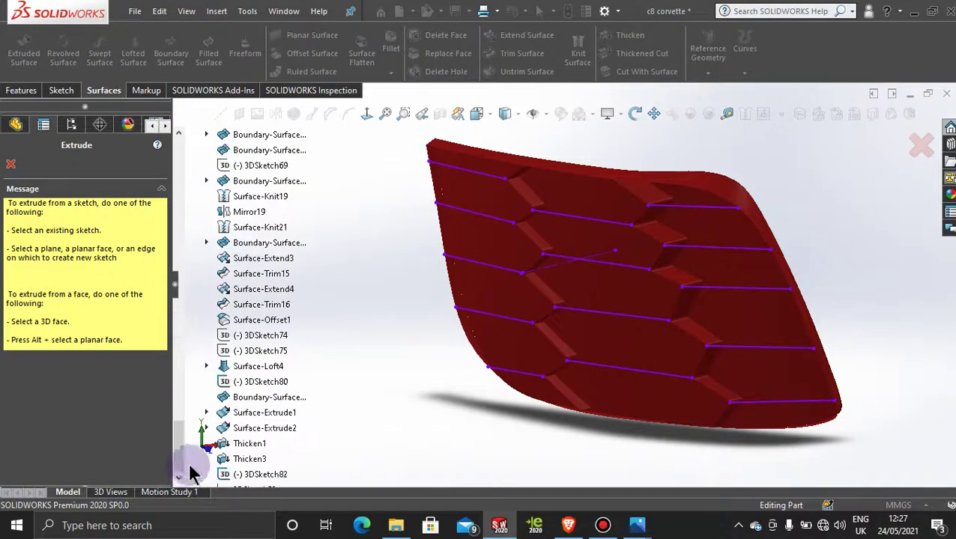
pyautogui.click(272, 478)
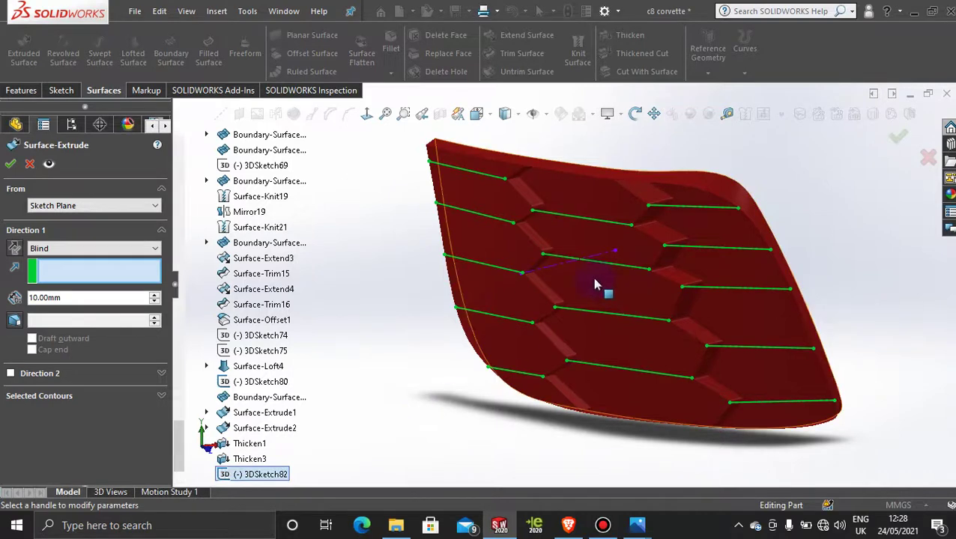
pyautogui.click(563, 268)
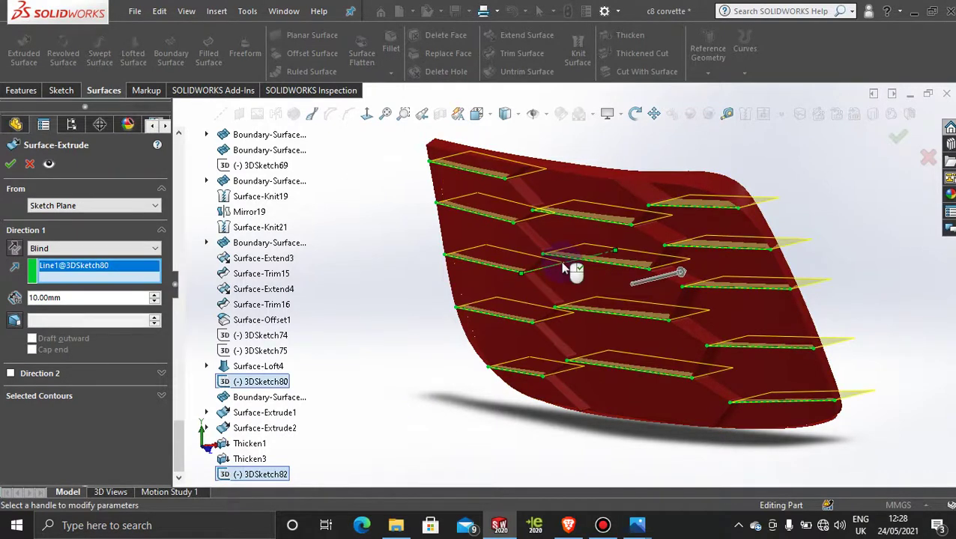
# - Try to end the extrusion of all the mesh lines at Boundary-Surface29 with Up To Surface
pyautogui.click(98, 248)
pyautogui.click(95, 280)
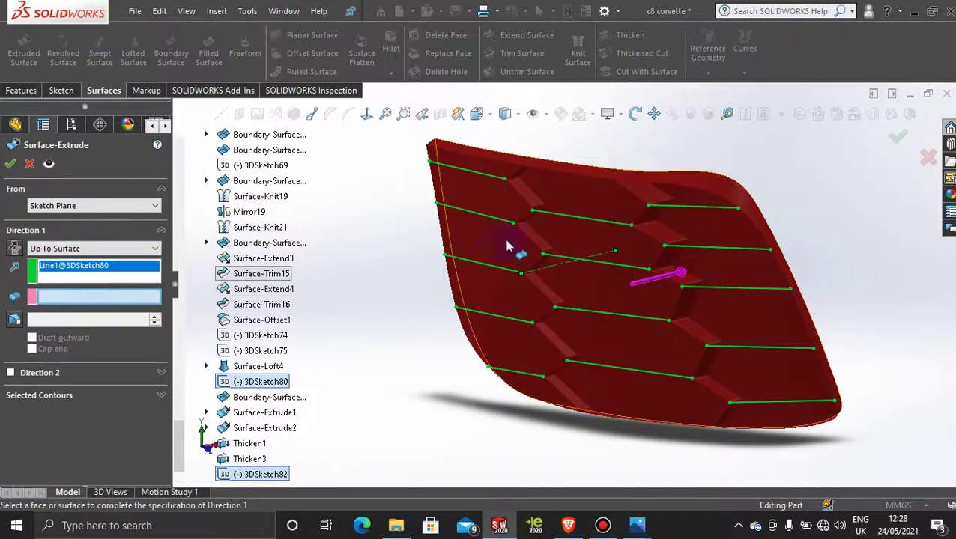
pyautogui.click(587, 235)
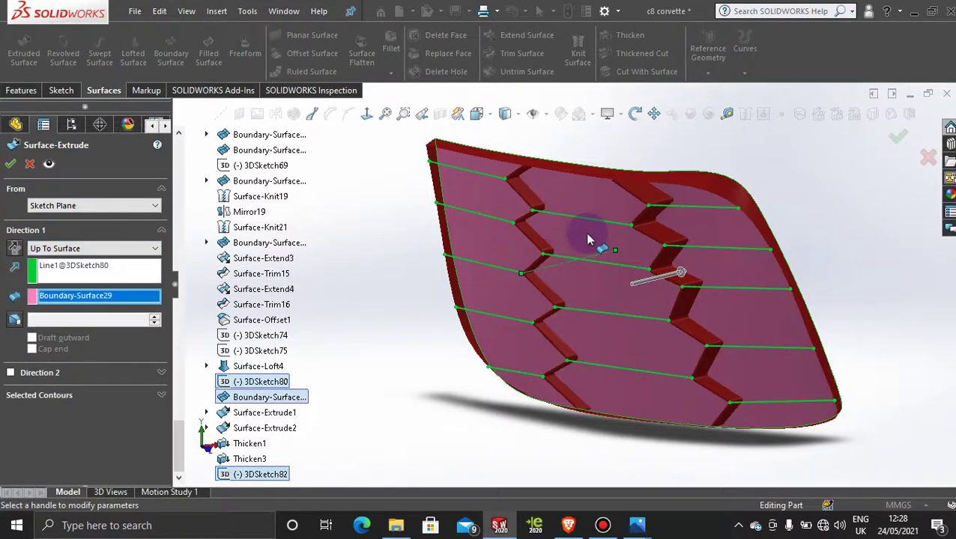
pyautogui.click(587, 238)
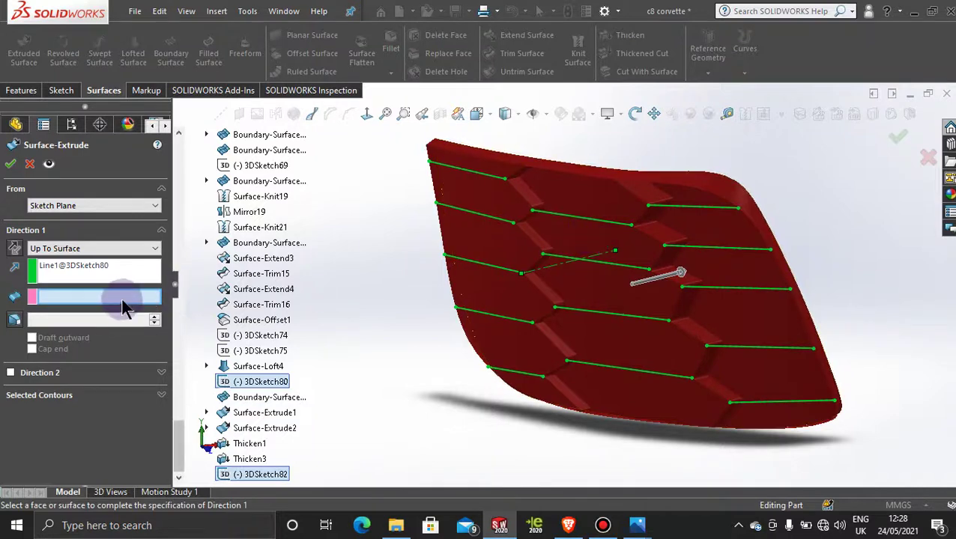
# - Set the surface extrude's end condition to Blind at 10 mm and create the surfaces
pyautogui.click(143, 248)
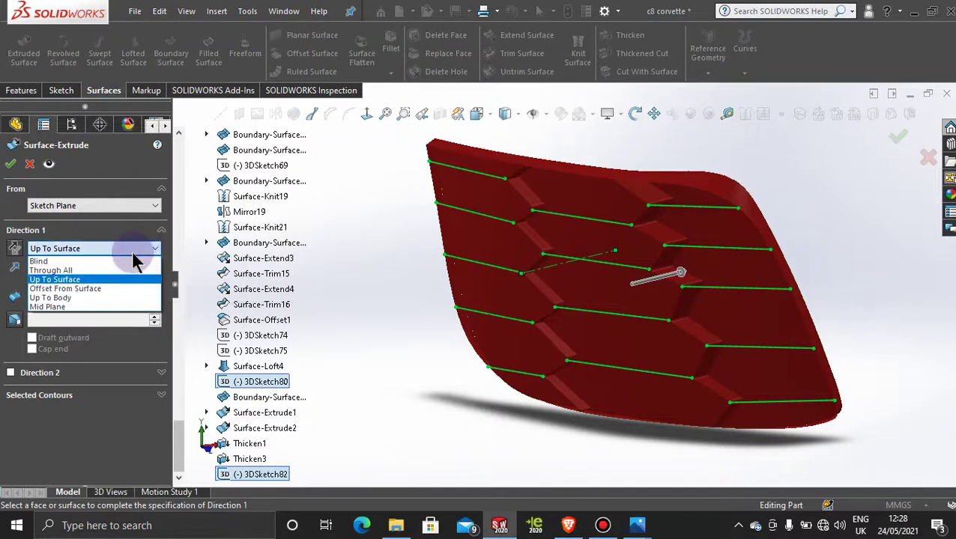
pyautogui.click(123, 257)
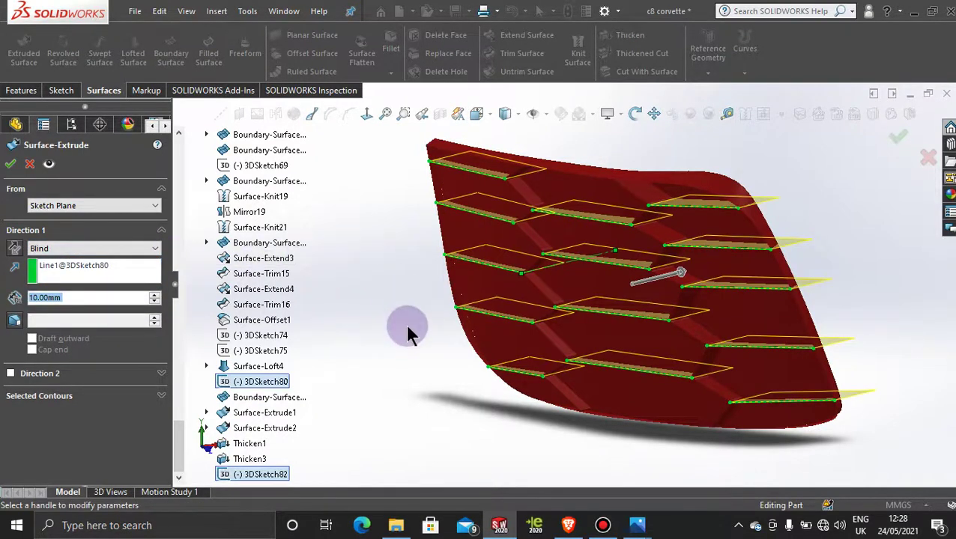
pyautogui.moveTo(807, 240); pyautogui.dragTo(809, 265, button='middle')
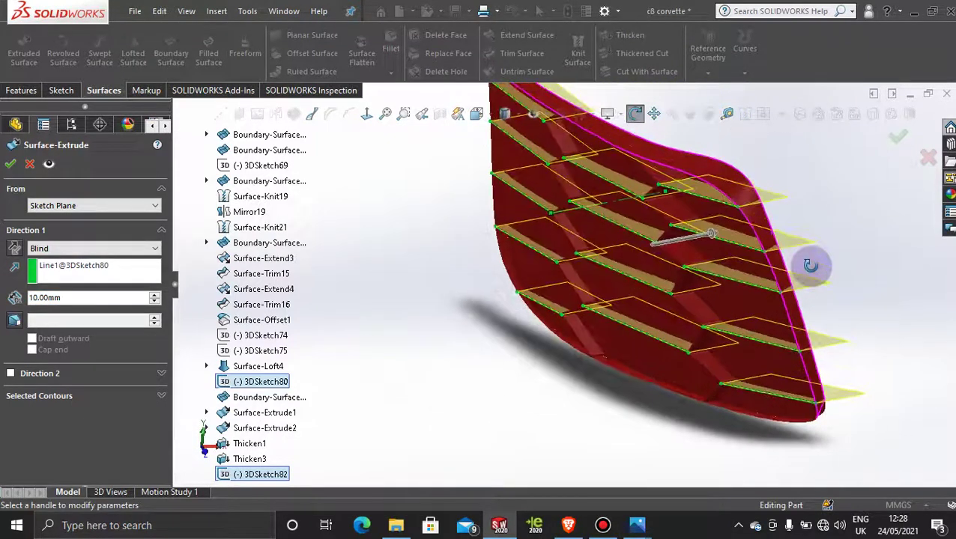
pyautogui.click(10, 165)
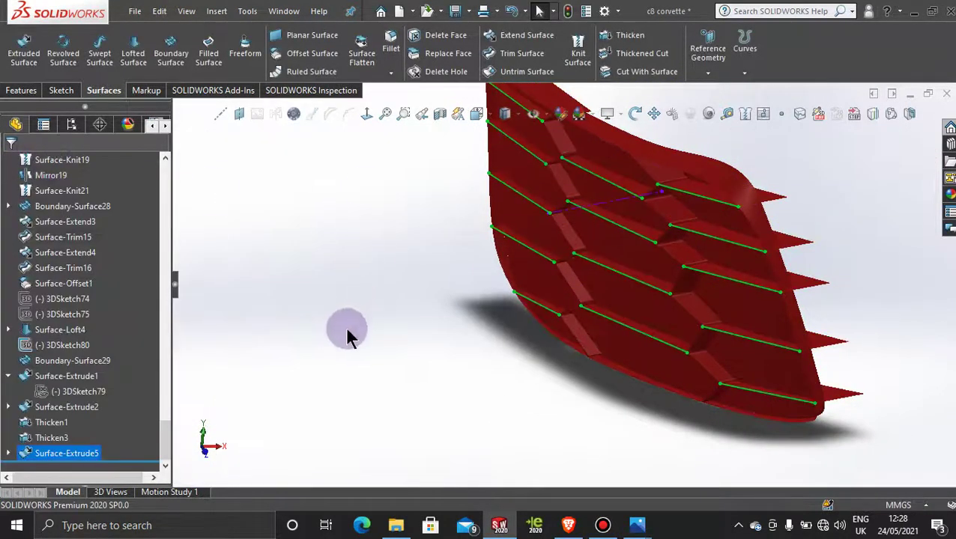
pyautogui.click(347, 328)
# - Hide 3DSketch82 with the mesh lines and the 3DSketch80 direction line
pyautogui.scroll(4, 559, 335)
pyautogui.moveTo(586, 300); pyautogui.dragTo(601, 295, button='middle')
pyautogui.scroll(4, 700, 261)
pyautogui.scroll(-5, 677, 241)
pyautogui.scroll(-2, 694, 365)
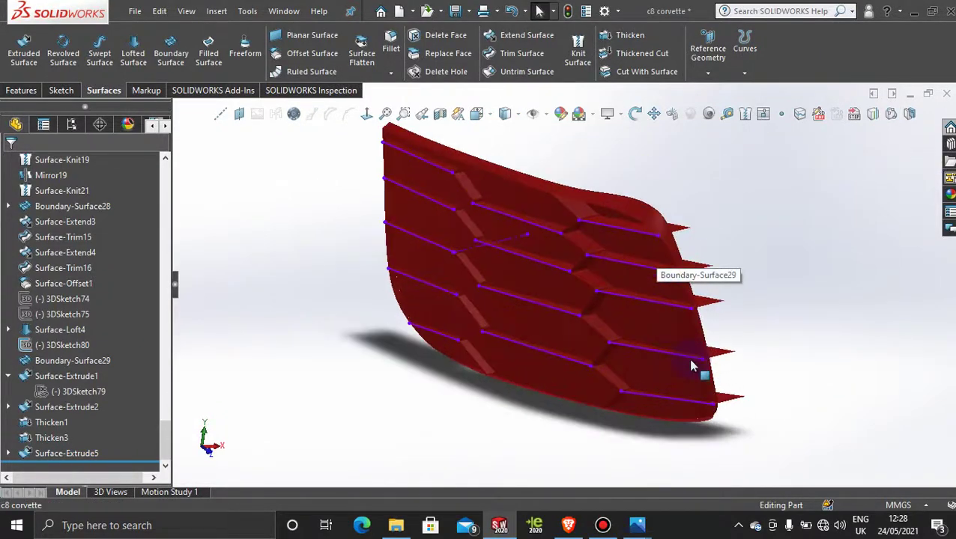
pyautogui.rightClick(627, 232)
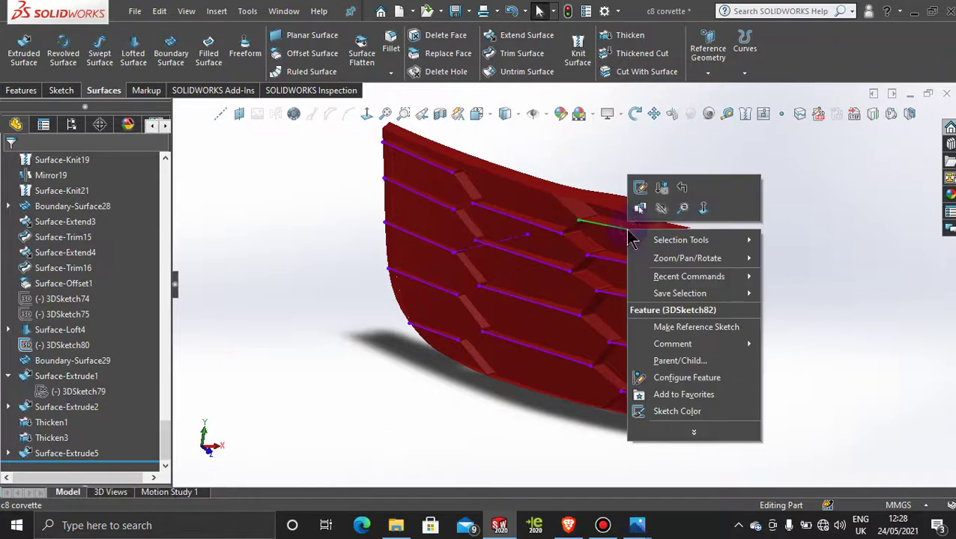
pyautogui.click(657, 211)
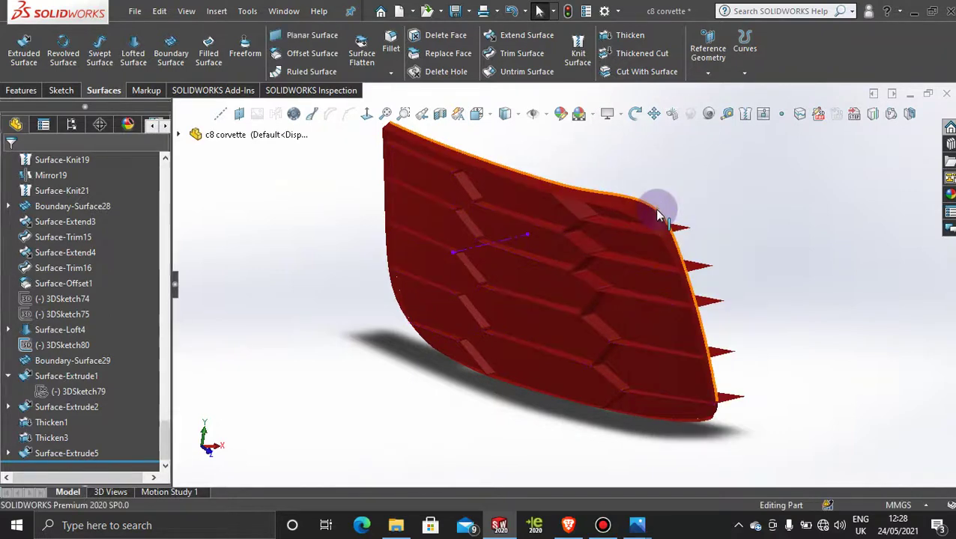
pyautogui.rightClick(515, 246)
pyautogui.click(545, 220)
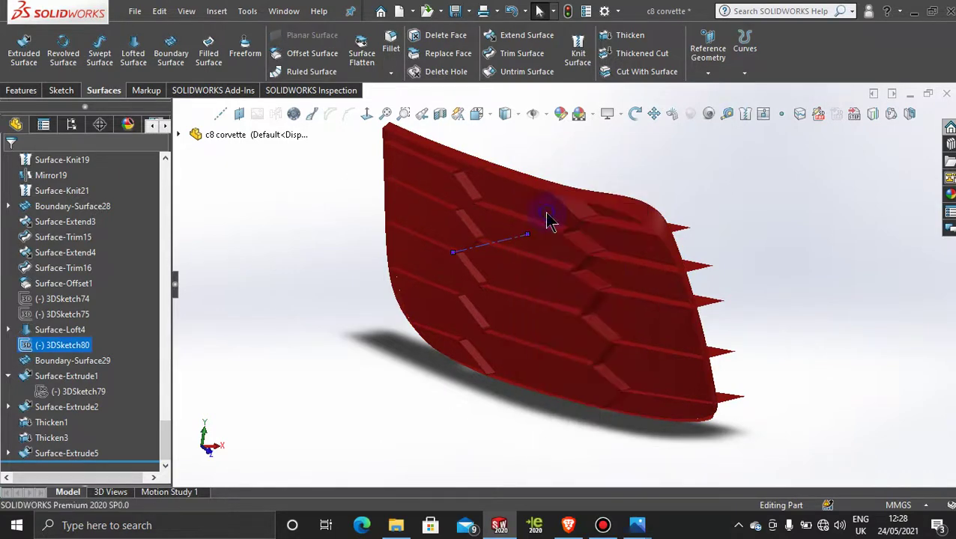
# - Start a standard surface trim that uses Boundary-Surface29 as the trim tool and removes the selected pieces
pyautogui.scroll(2, 750, 266)
pyautogui.scroll(-3, 588, 262)
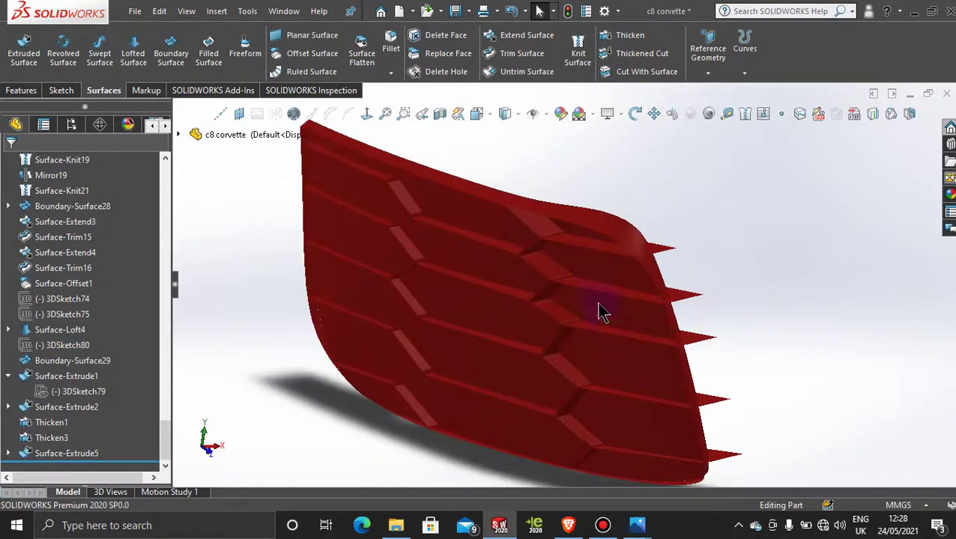
pyautogui.moveTo(605, 279); pyautogui.dragTo(599, 205, button='middle')
pyautogui.scroll(4, 718, 203)
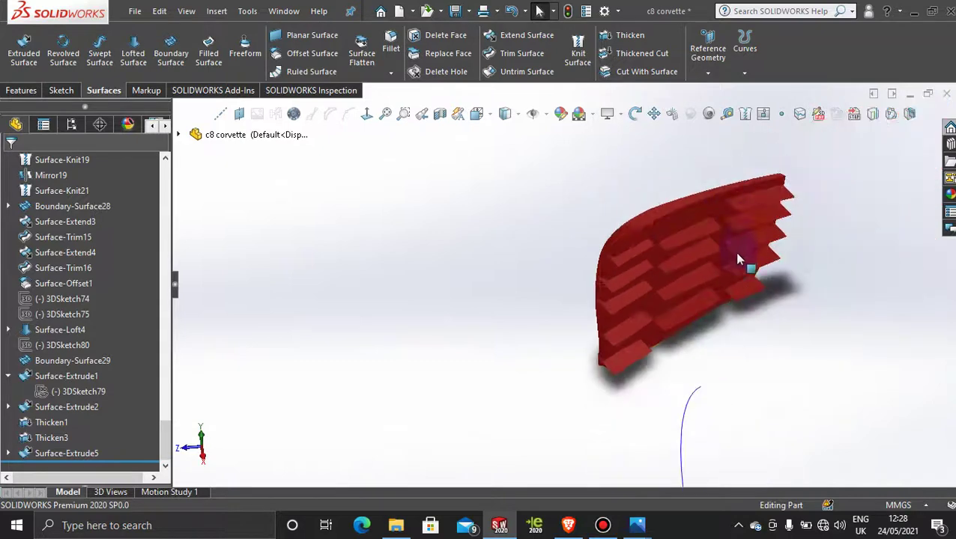
pyautogui.moveTo(734, 252); pyautogui.dragTo(703, 262, button='middle')
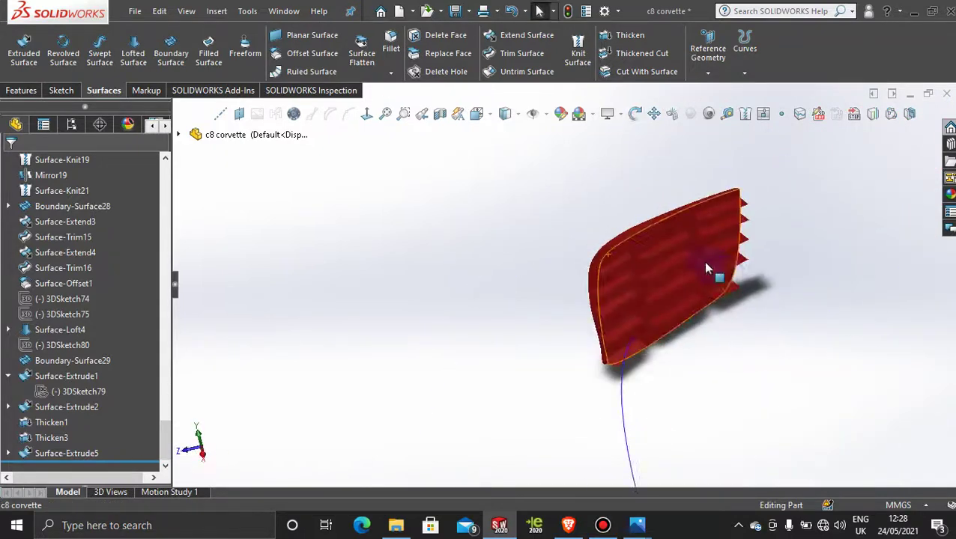
pyautogui.scroll(-3, 662, 249)
pyautogui.click(510, 54)
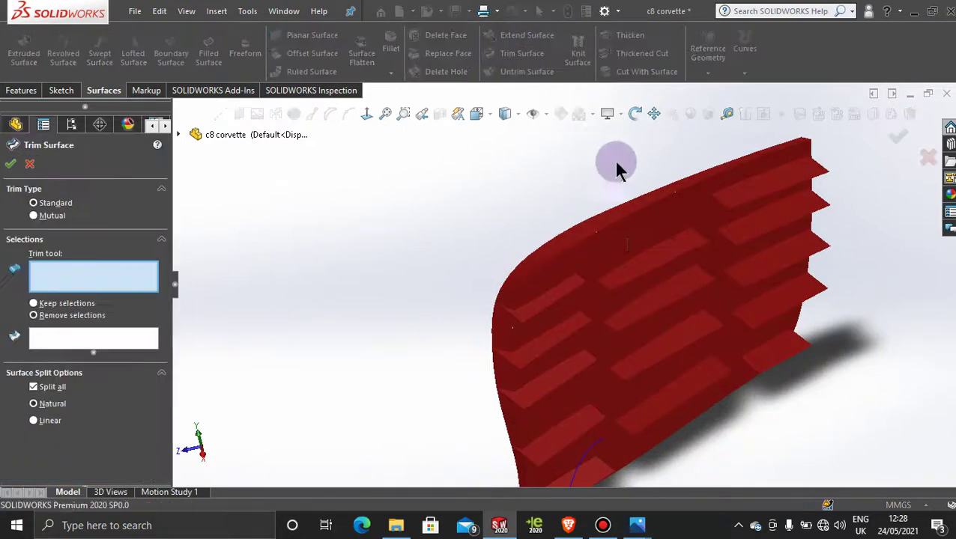
pyautogui.click(646, 231)
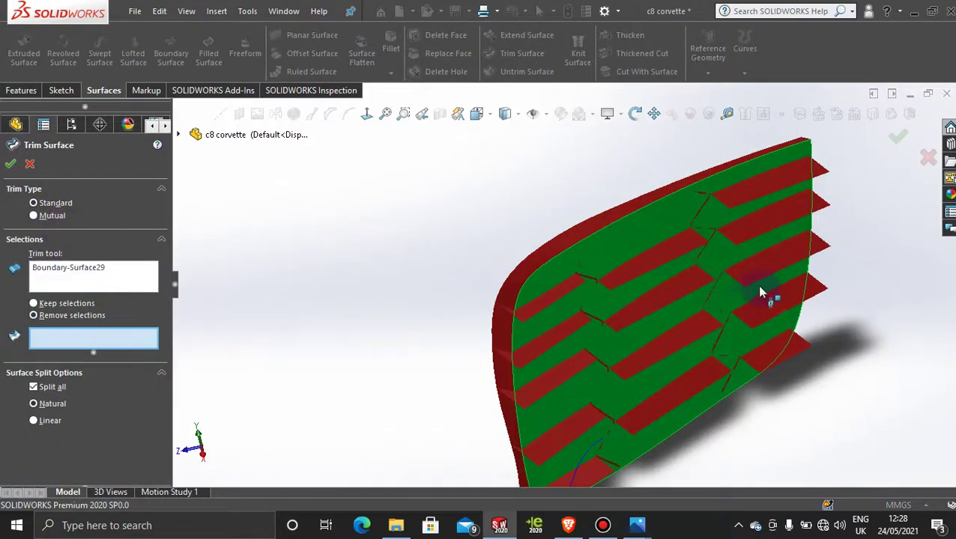
# - Mark the parts of the extruded mesh strips that protrude through Boundary-Surface29 for removal and create the trim
pyautogui.click(779, 259)
pyautogui.click(770, 215)
pyautogui.click(764, 175)
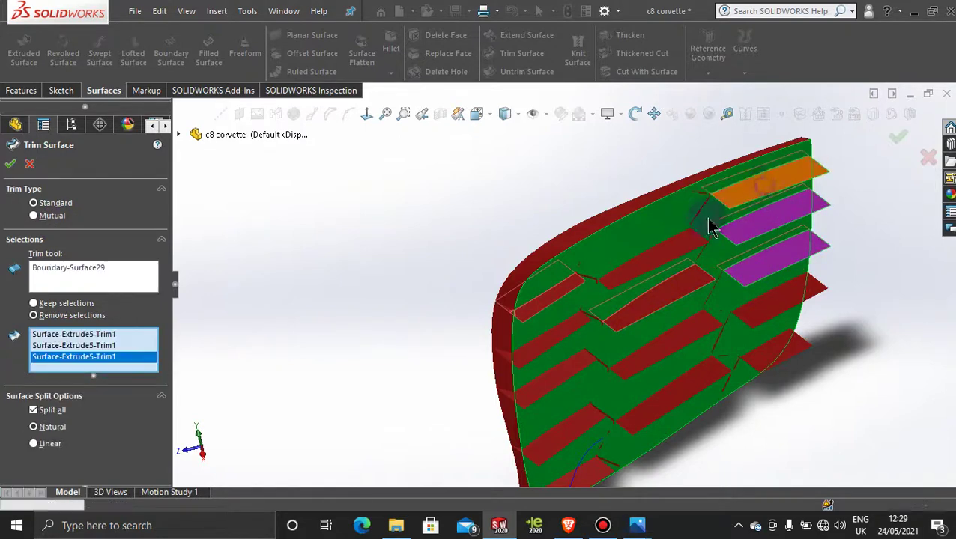
pyautogui.click(679, 252)
pyautogui.click(541, 300)
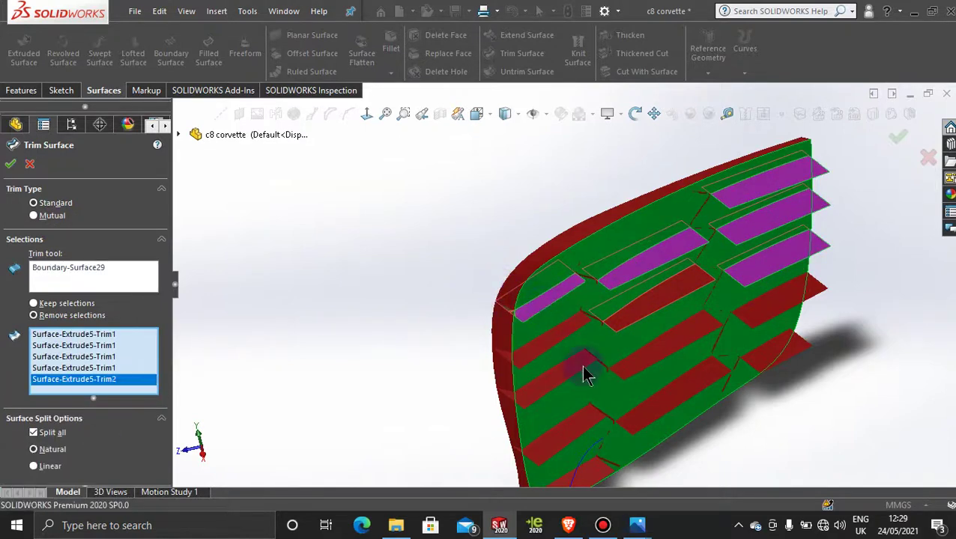
pyautogui.click(554, 340)
pyautogui.click(669, 295)
pyautogui.click(672, 298)
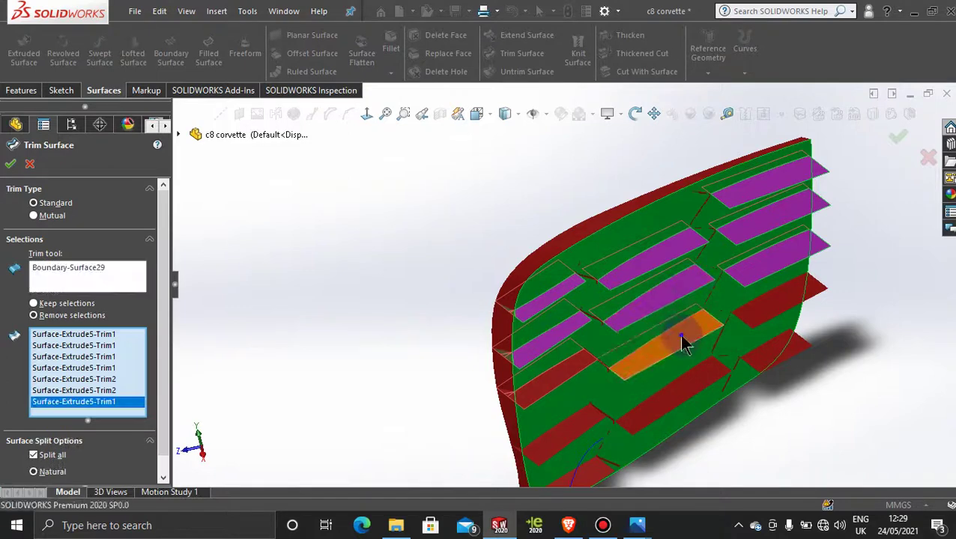
pyautogui.click(682, 341)
pyautogui.click(779, 305)
pyautogui.click(771, 356)
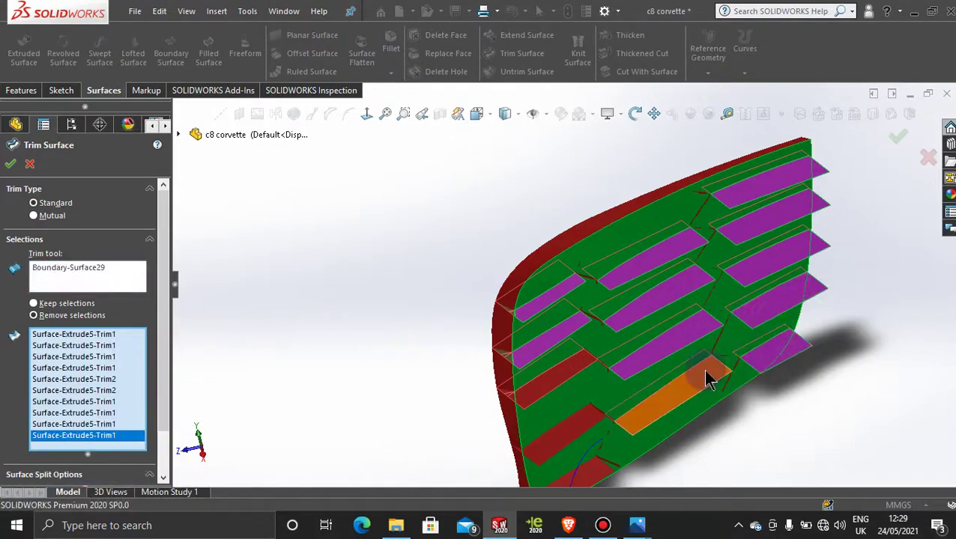
pyautogui.click(618, 418)
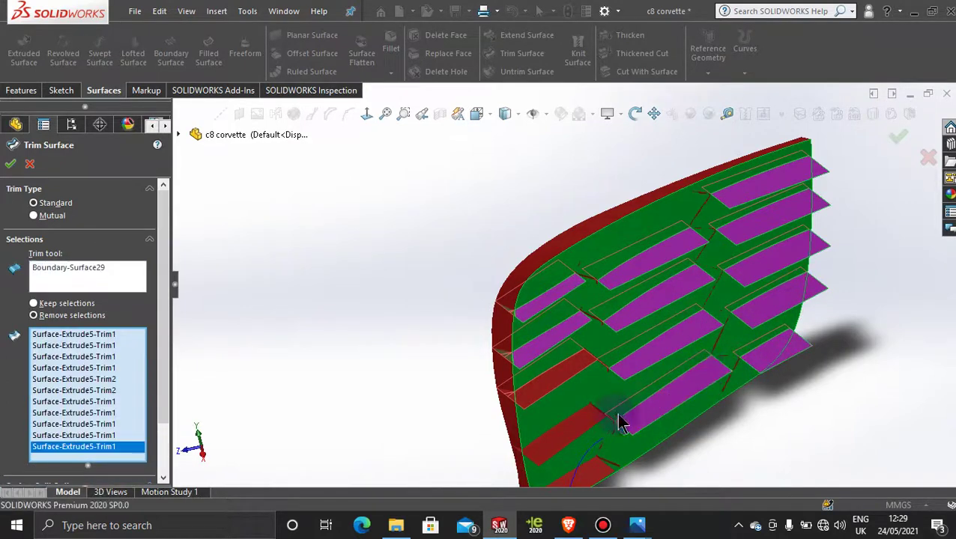
pyautogui.click(551, 378)
pyautogui.scroll(3, 568, 401)
pyautogui.click(577, 401)
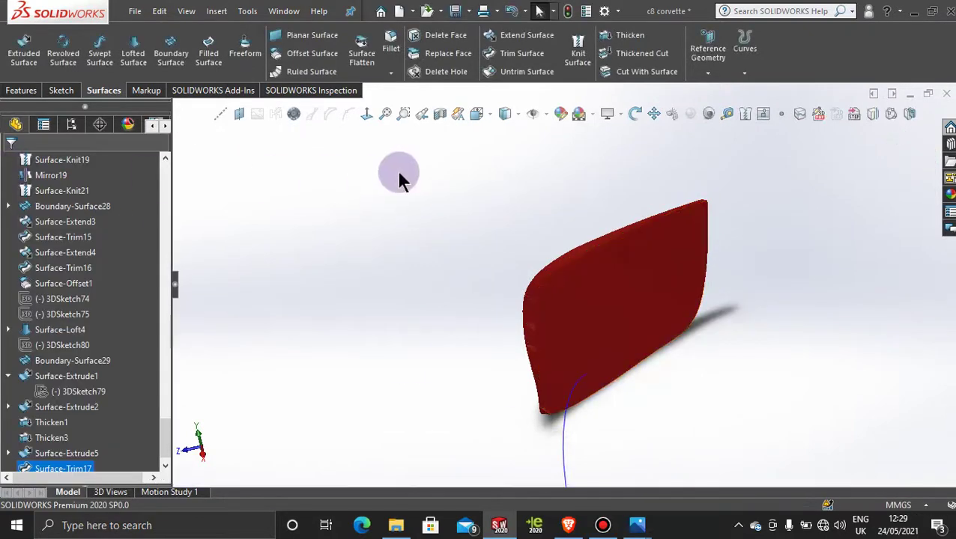
# - Hide Boundary-Surface29 to expose the open hexagonal mesh inside the frame
pyautogui.rightClick(652, 297)
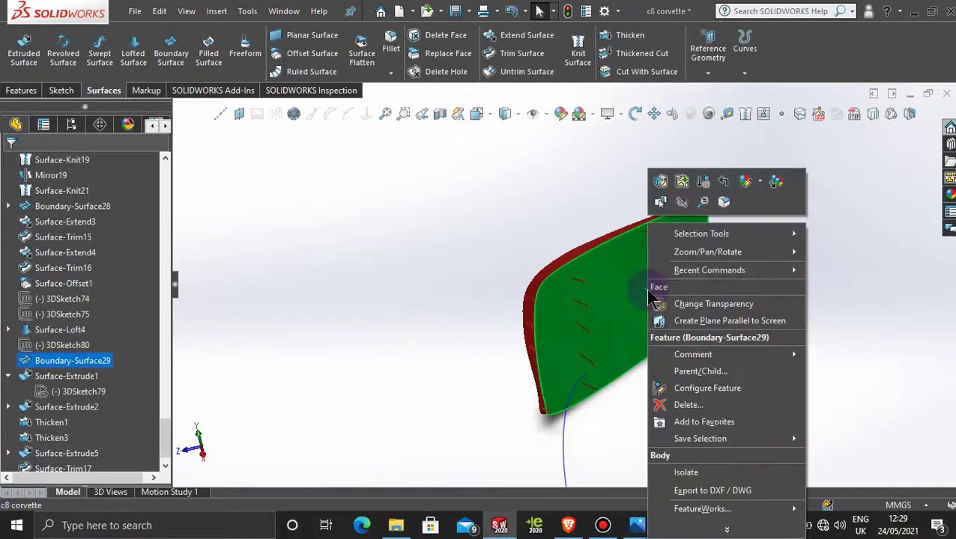
pyautogui.click(683, 200)
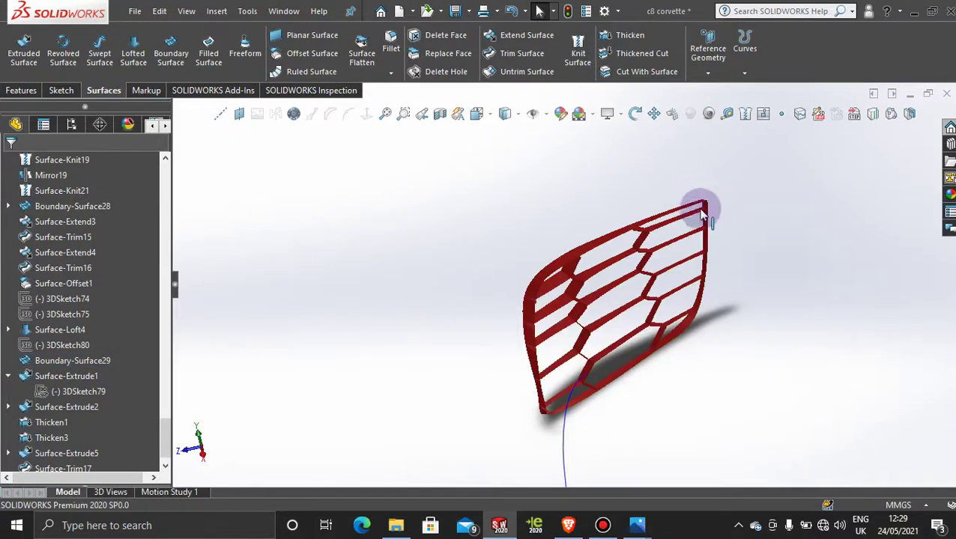
pyautogui.scroll(-3, 549, 353)
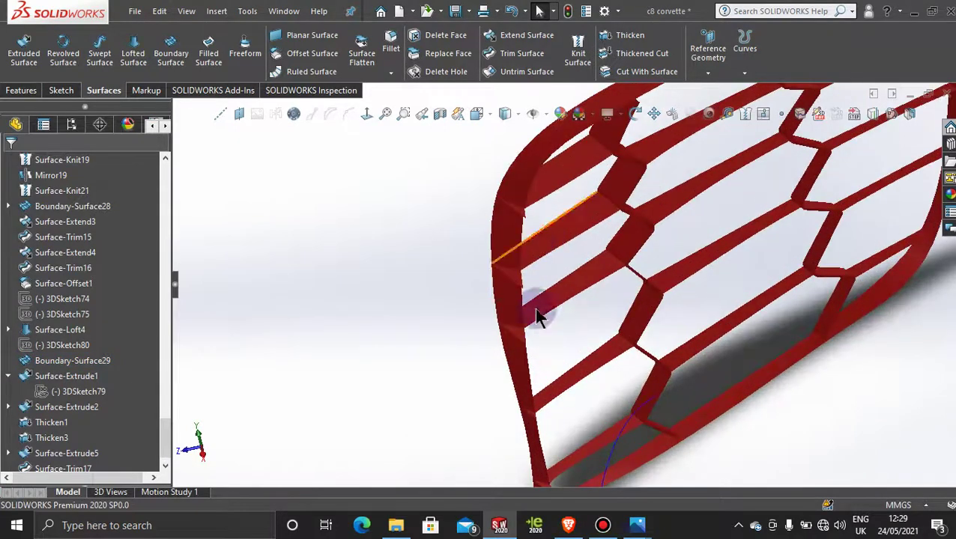
pyautogui.scroll(2, 527, 389)
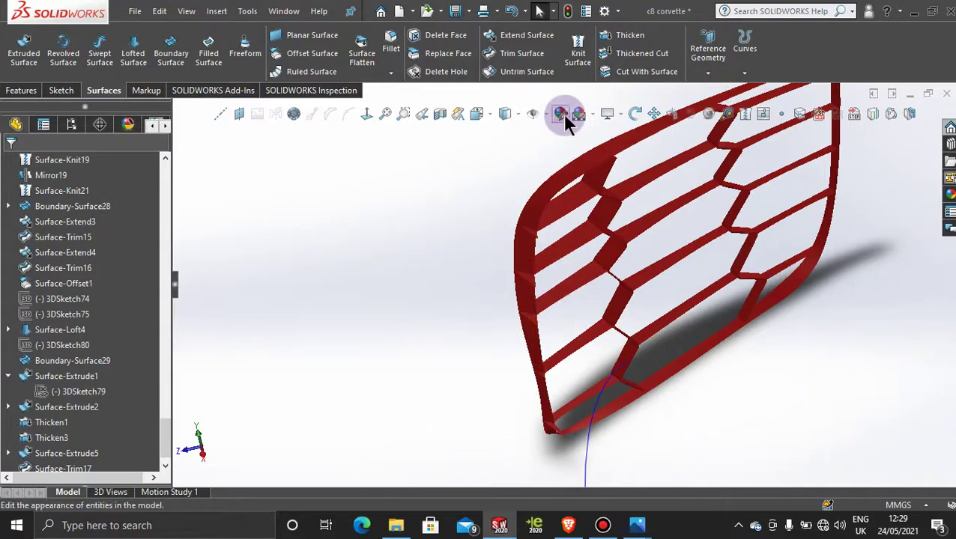
# - Start a surface trim with Surface-Loft4 as the trim tool and mark the three upper strip tips sticking outside the frame for removal
pyautogui.click(516, 54)
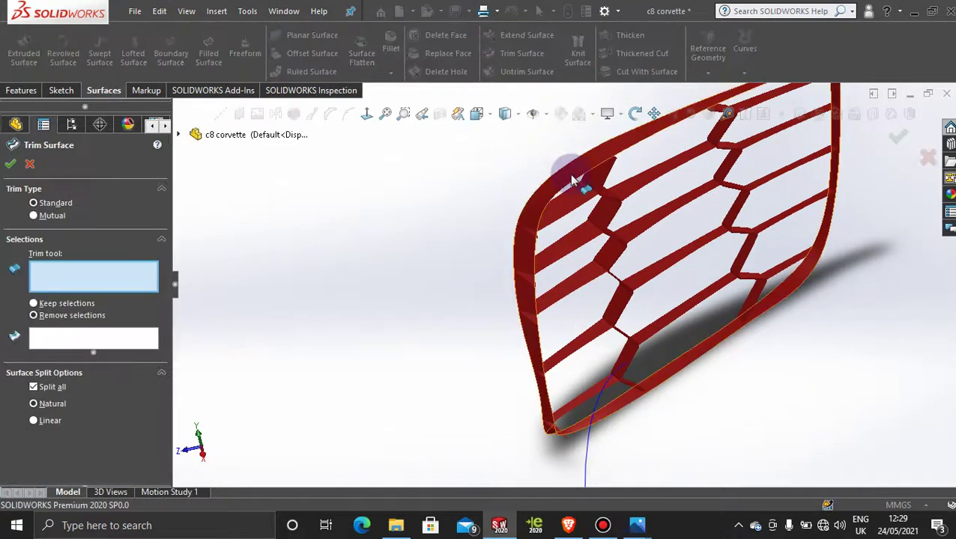
pyautogui.click(572, 180)
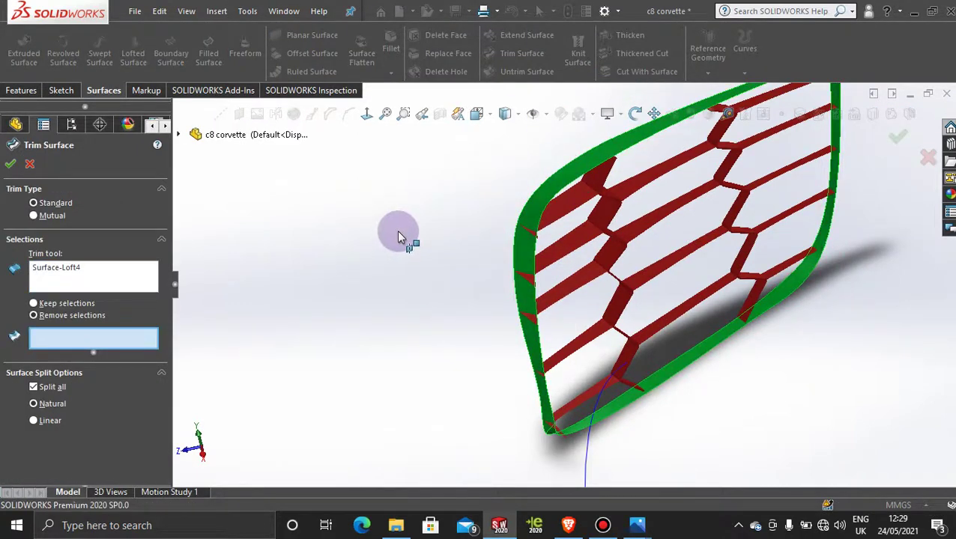
pyautogui.scroll(-3, 534, 238)
pyautogui.click(538, 247)
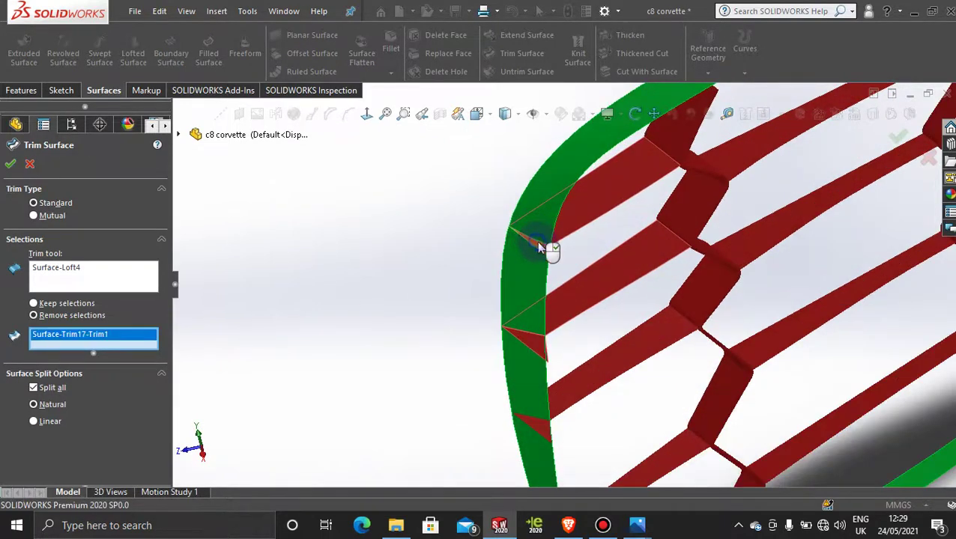
pyautogui.click(535, 365)
pyautogui.click(542, 440)
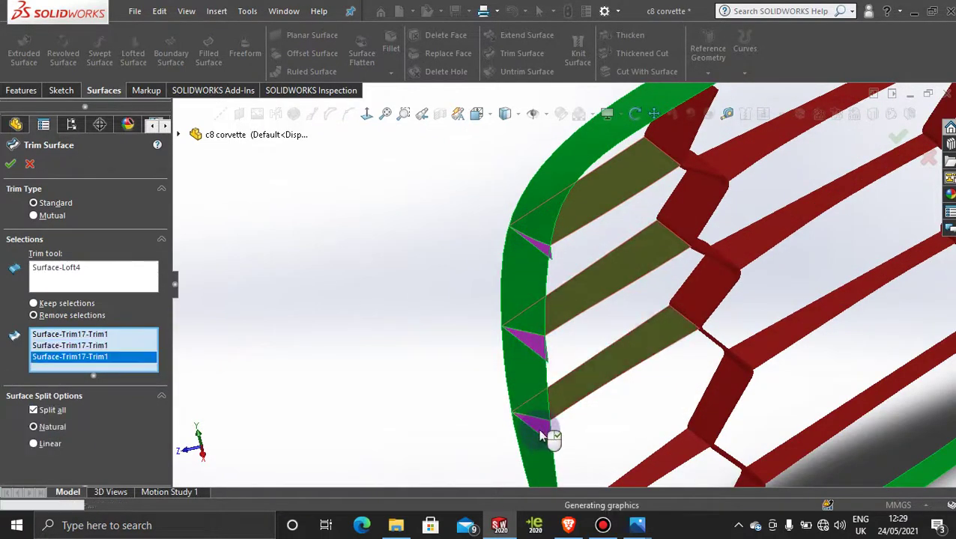
# - Add the remaining strip tips protruding near the frame's lower corner to the removals and create the trim
pyautogui.scroll(5, 548, 437)
pyautogui.scroll(-5, 577, 359)
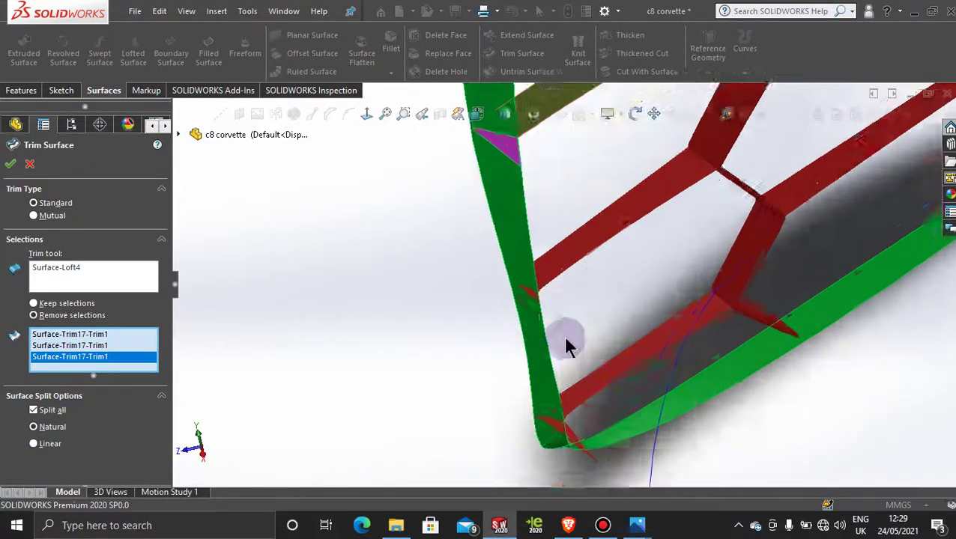
pyautogui.click(501, 259)
pyautogui.scroll(3, 573, 349)
pyautogui.scroll(-3, 573, 349)
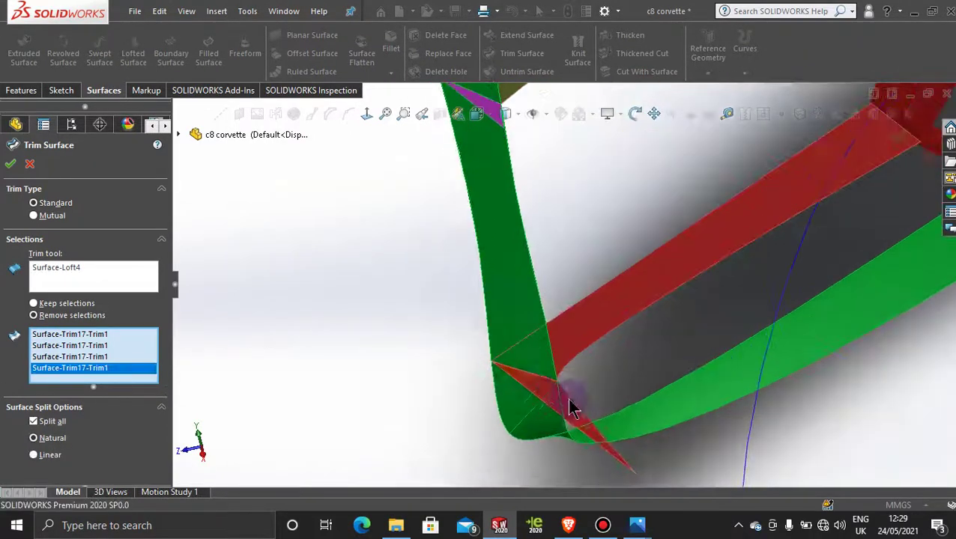
pyautogui.click(563, 405)
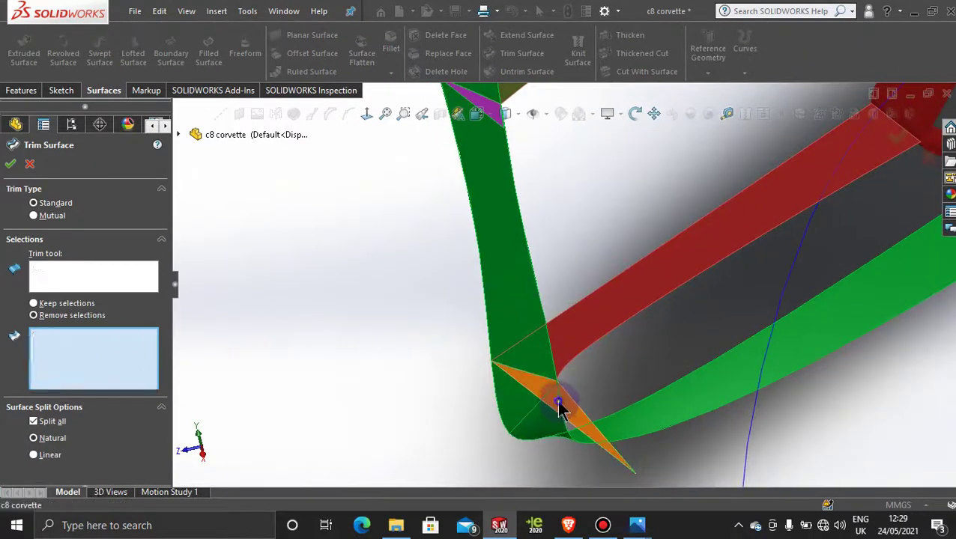
pyautogui.click(10, 166)
# - Start a Thicken and try to select the whole Surface-Trim18 feature as the surface to thicken
pyautogui.scroll(6, 465, 273)
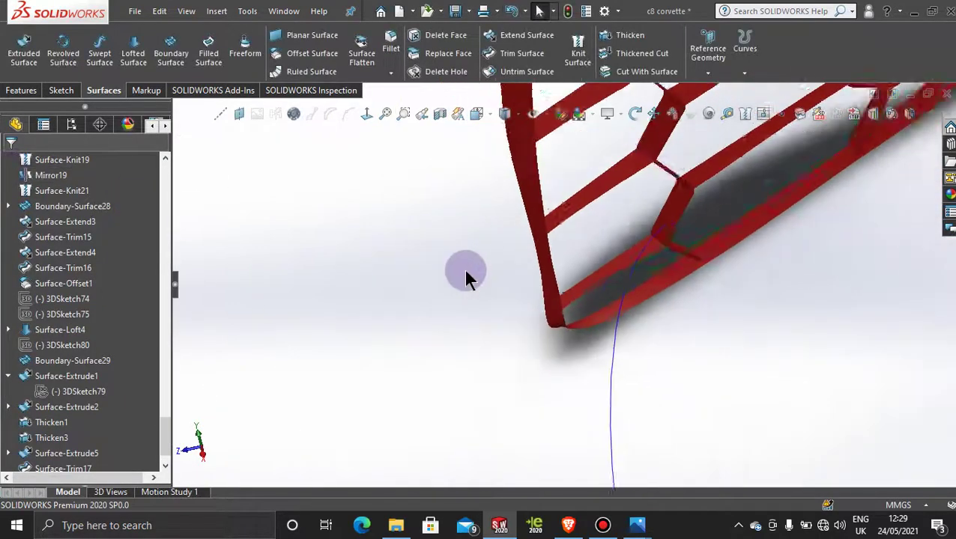
pyautogui.moveTo(554, 259); pyautogui.dragTo(547, 233, button='middle')
pyautogui.scroll(-3, 527, 255)
pyautogui.scroll(3, 527, 252)
pyautogui.scroll(-5, 566, 254)
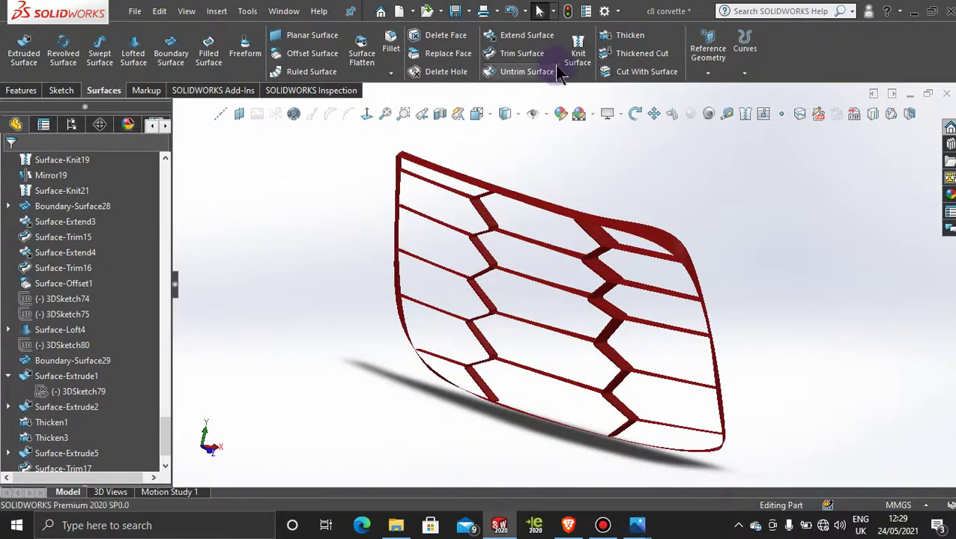
pyautogui.click(627, 36)
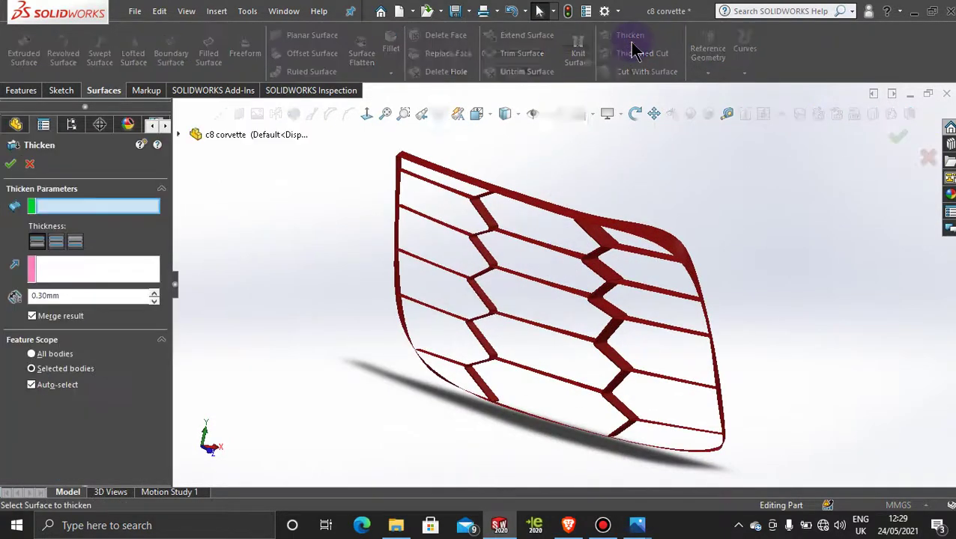
pyautogui.rightClick(342, 171)
pyautogui.click(268, 222)
pyautogui.click(192, 137)
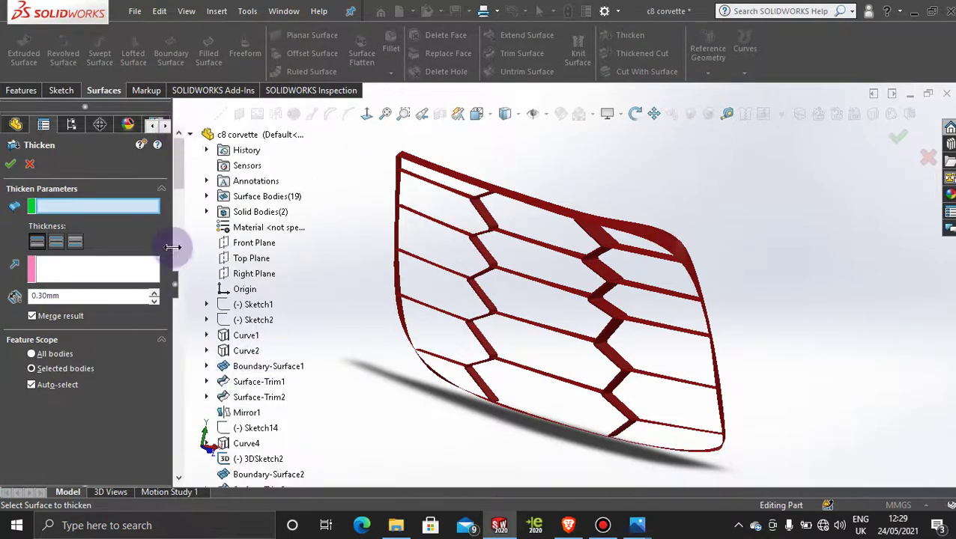
pyautogui.click(182, 182)
pyautogui.moveTo(182, 182); pyautogui.dragTo(201, 511)
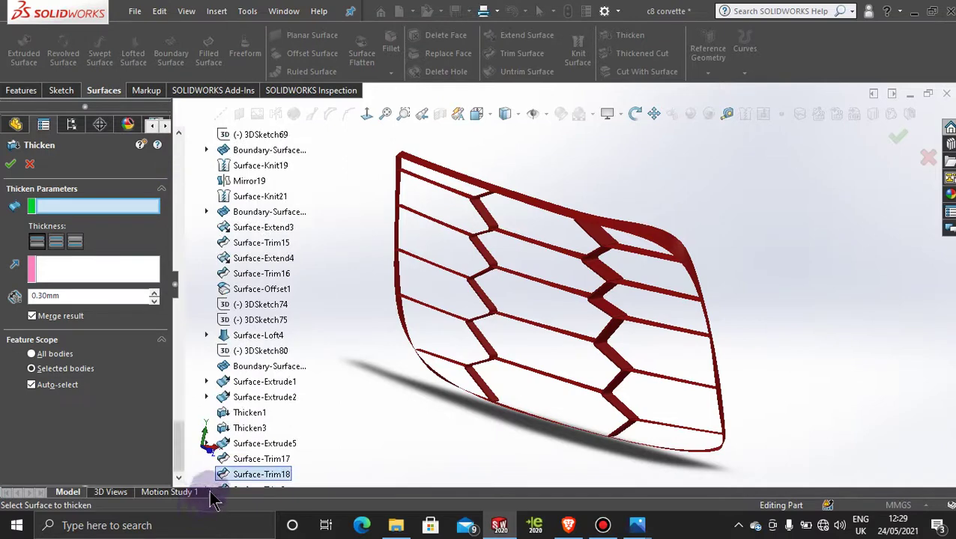
pyautogui.scroll(-3, 320, 437)
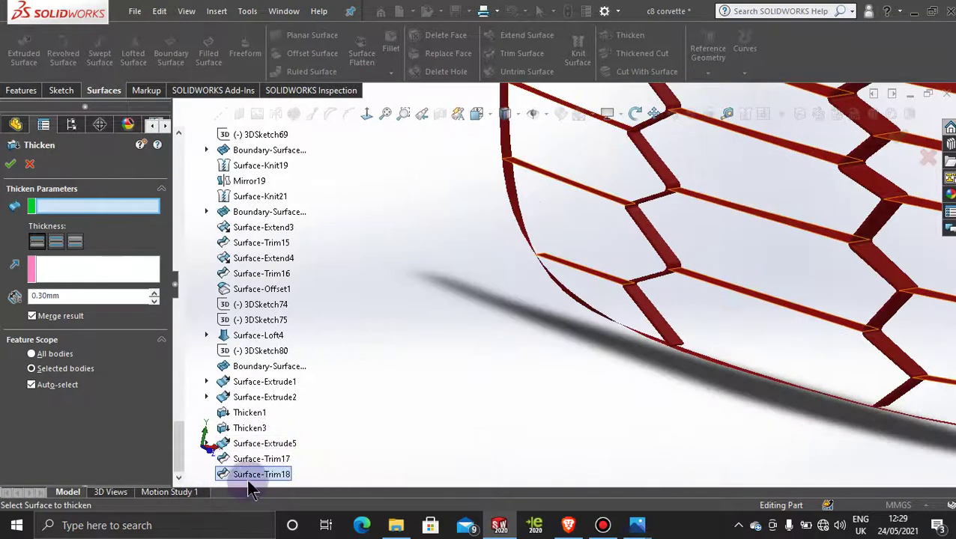
pyautogui.click(237, 476)
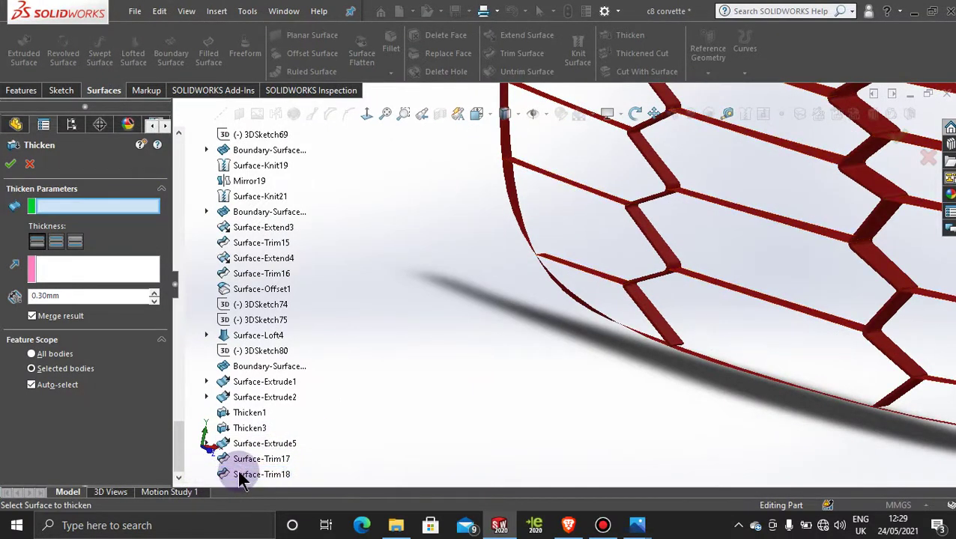
# - Thicken the uppermost connecting strip of Surface-Trim17, between the frame and the first zigzag, by 0.30 mm
pyautogui.scroll(6, 523, 409)
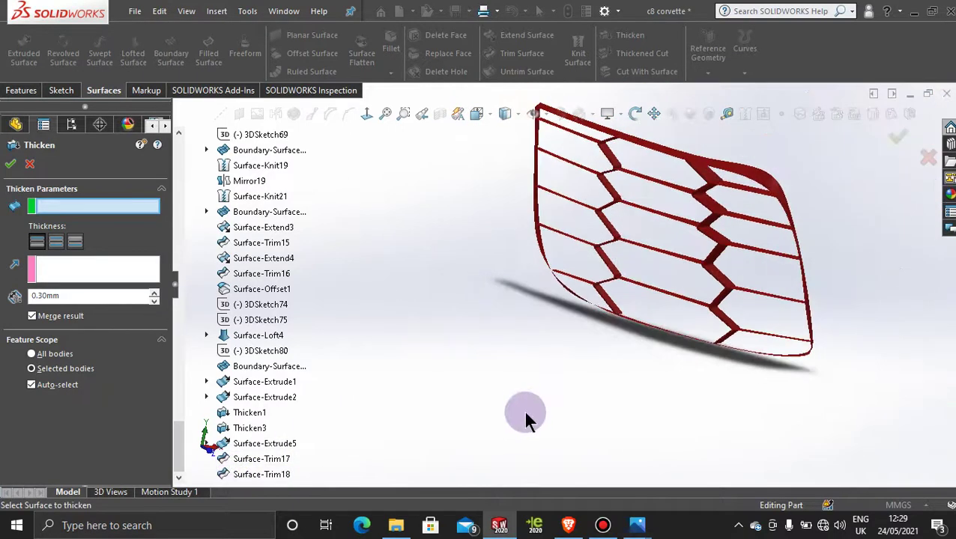
pyautogui.scroll(-3, 604, 210)
pyautogui.moveTo(603, 306); pyautogui.dragTo(562, 372, button='middle')
pyautogui.click(468, 215)
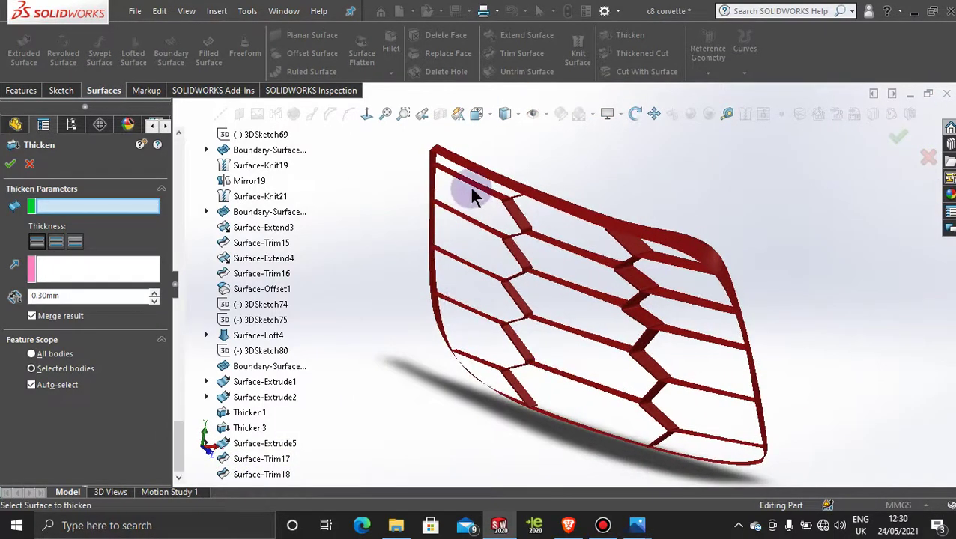
pyautogui.click(472, 189)
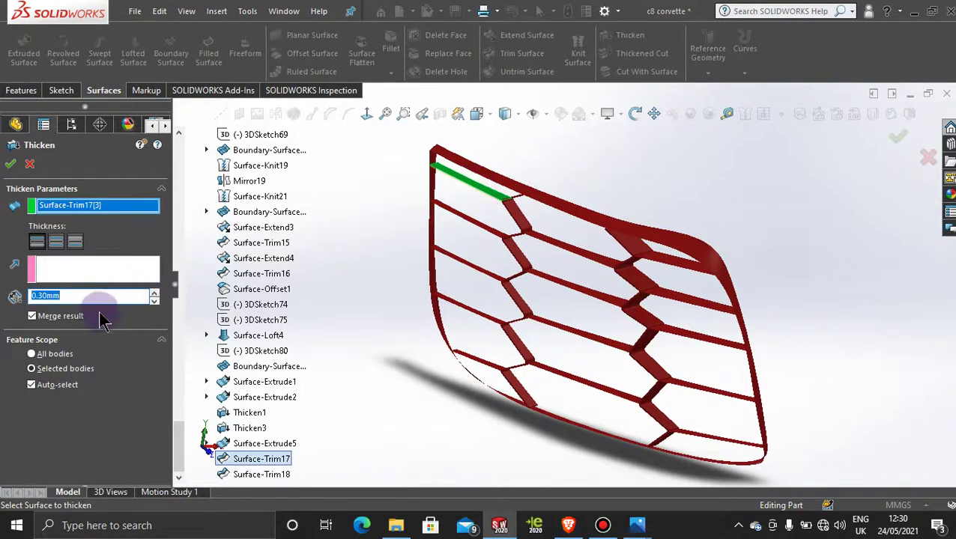
pyautogui.scroll(-3, 479, 201)
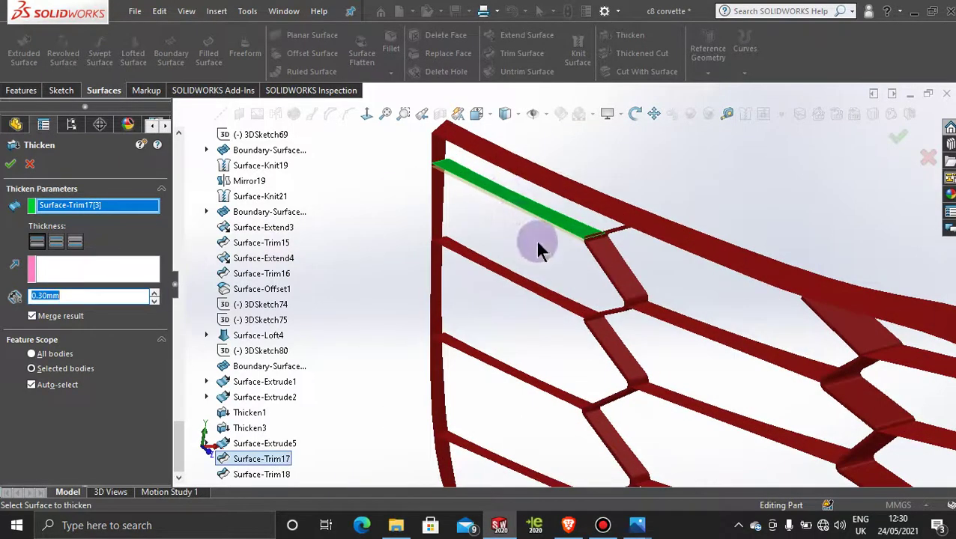
pyautogui.click(503, 274)
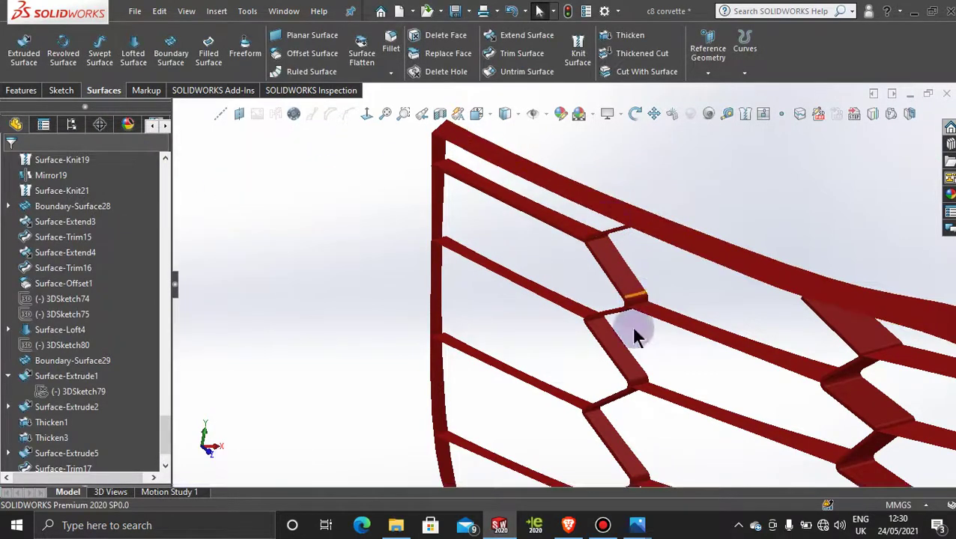
pyautogui.click(604, 525)
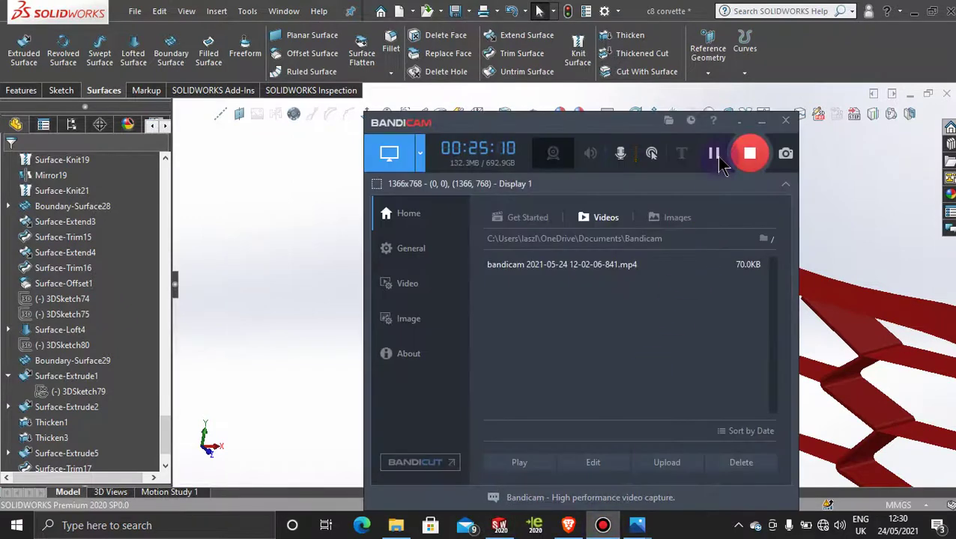
# - Thicken the lowest connecting strip, Surface-Trim18[5], between the zigzag and the frame by 0.30 mm
pyautogui.click(715, 155)
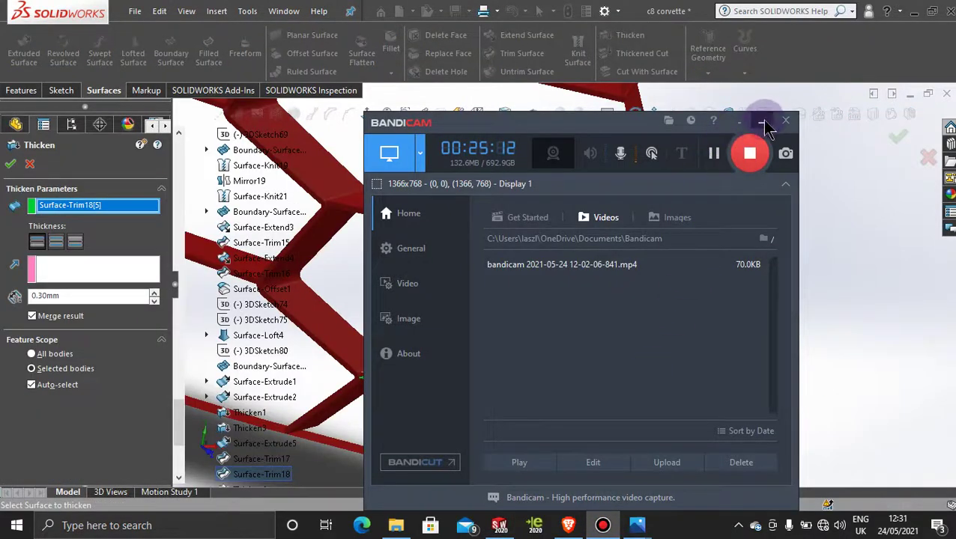
pyautogui.click(762, 122)
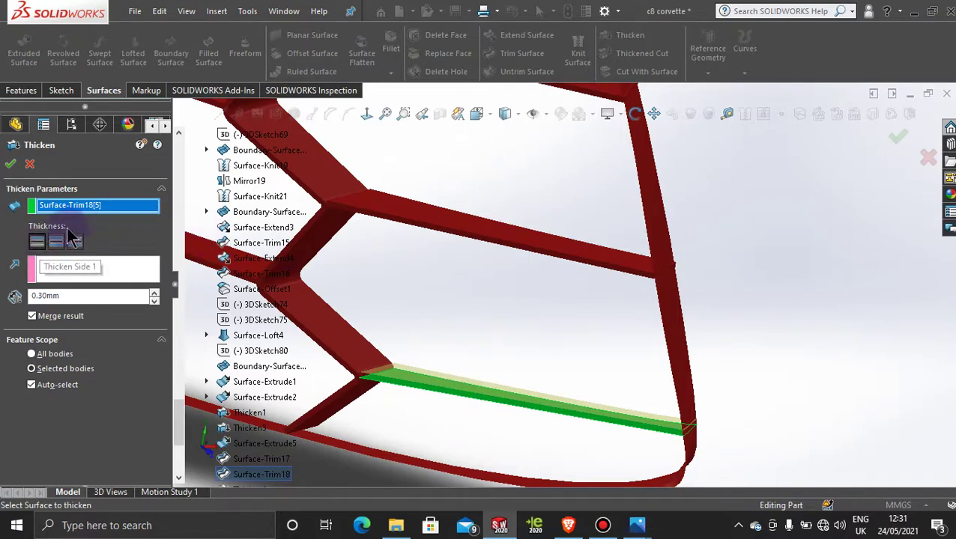
pyautogui.click(11, 165)
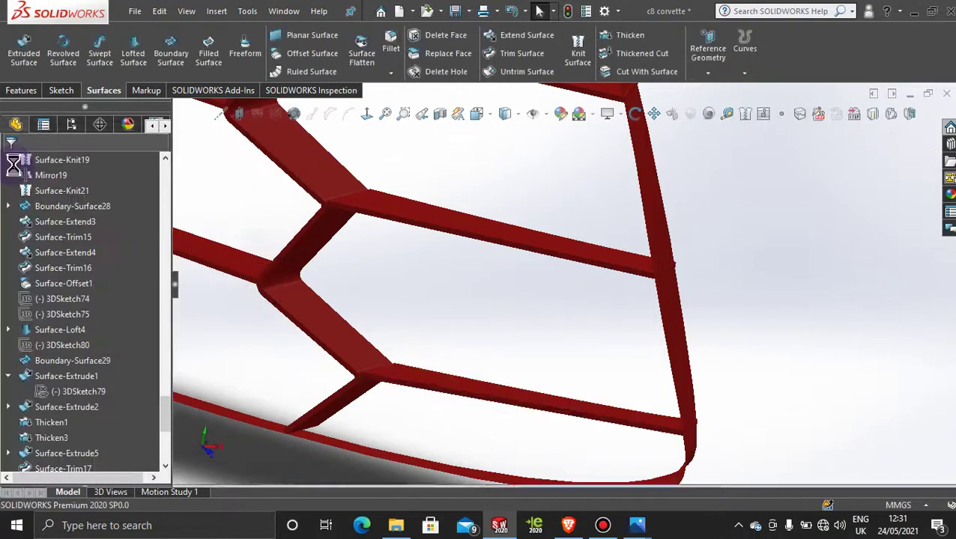
pyautogui.moveTo(418, 313); pyautogui.dragTo(396, 188, button='middle')
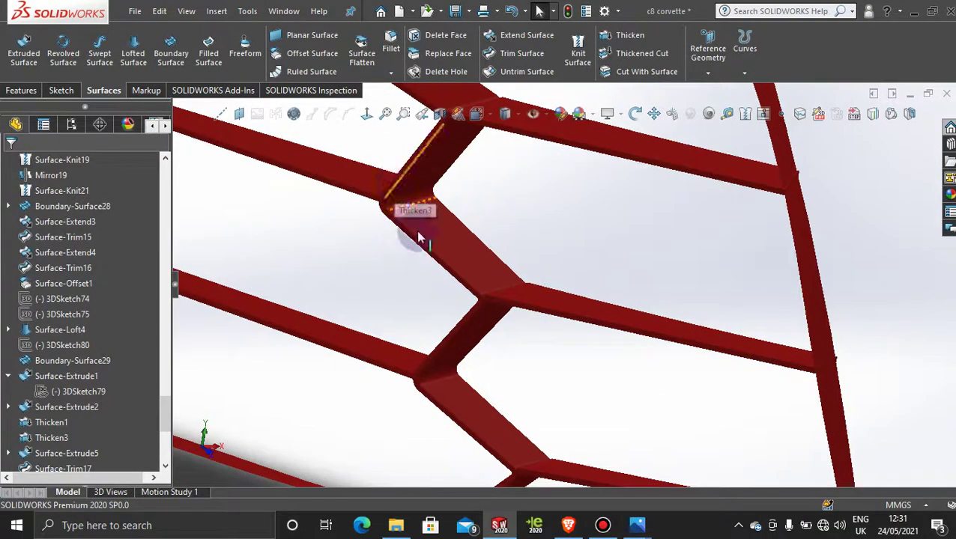
pyautogui.scroll(5, 419, 238)
pyautogui.moveTo(427, 256); pyautogui.dragTo(563, 293, button='middle')
pyautogui.scroll(-2, 598, 352)
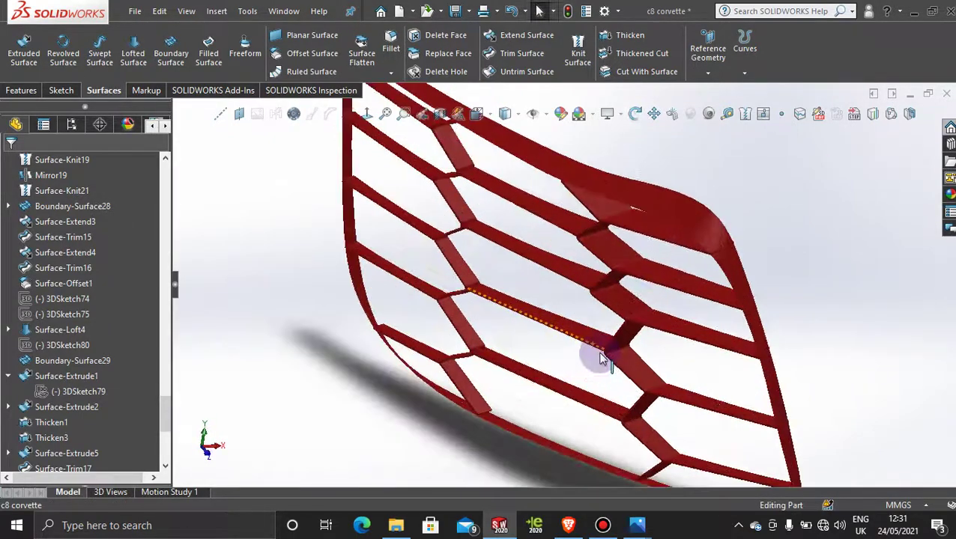
pyautogui.scroll(5, 599, 353)
pyautogui.click(602, 525)
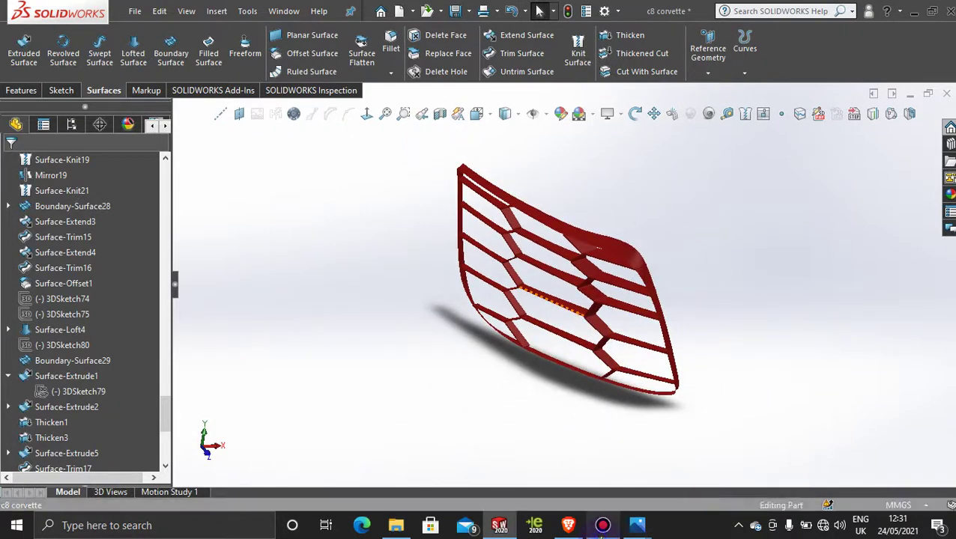
pyautogui.click(602, 525)
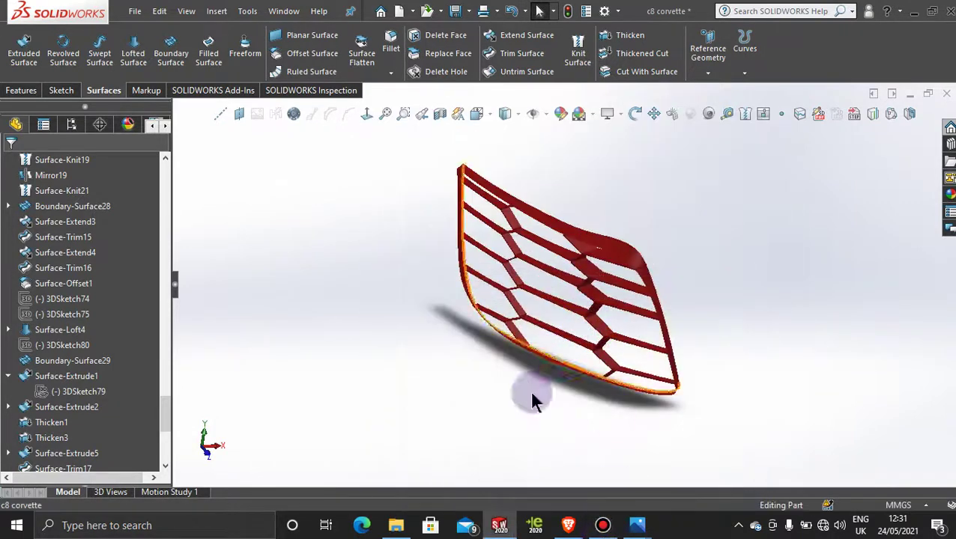
# - Show the hidden front body surfaces around the mesh through Boundary-Surface21
pyautogui.scroll(-5, 47, 422)
pyautogui.click(58, 453)
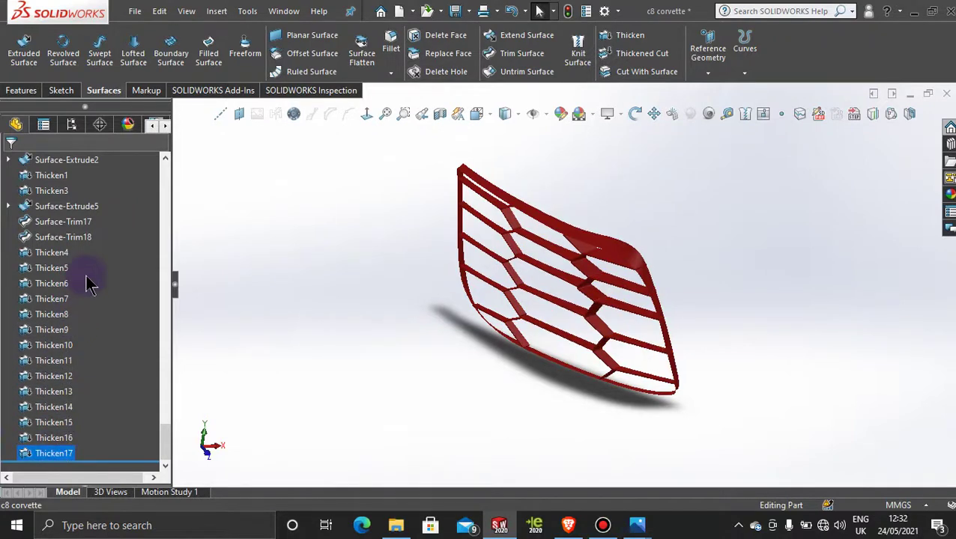
pyautogui.scroll(3, 71, 313)
pyautogui.scroll(3, 86, 225)
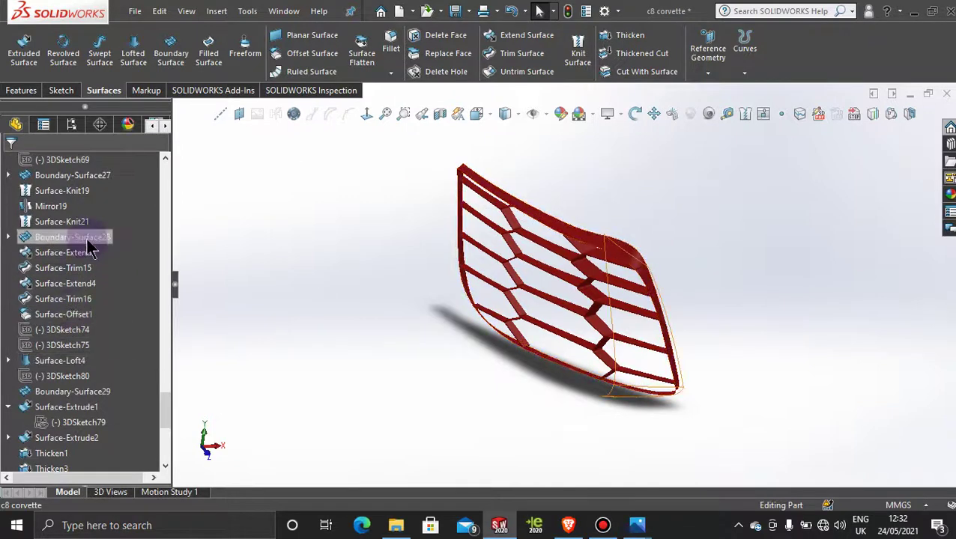
pyautogui.scroll(2, 82, 259)
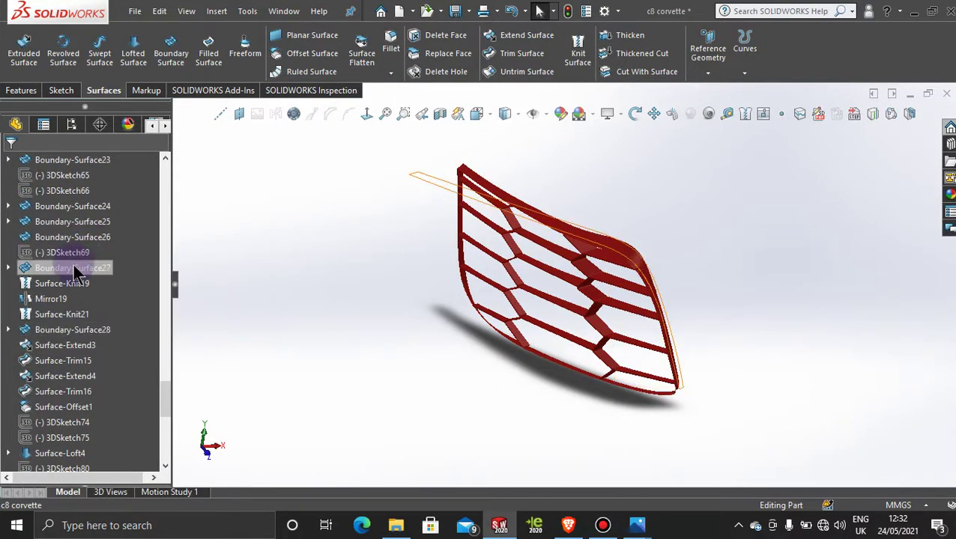
pyautogui.scroll(3, 75, 271)
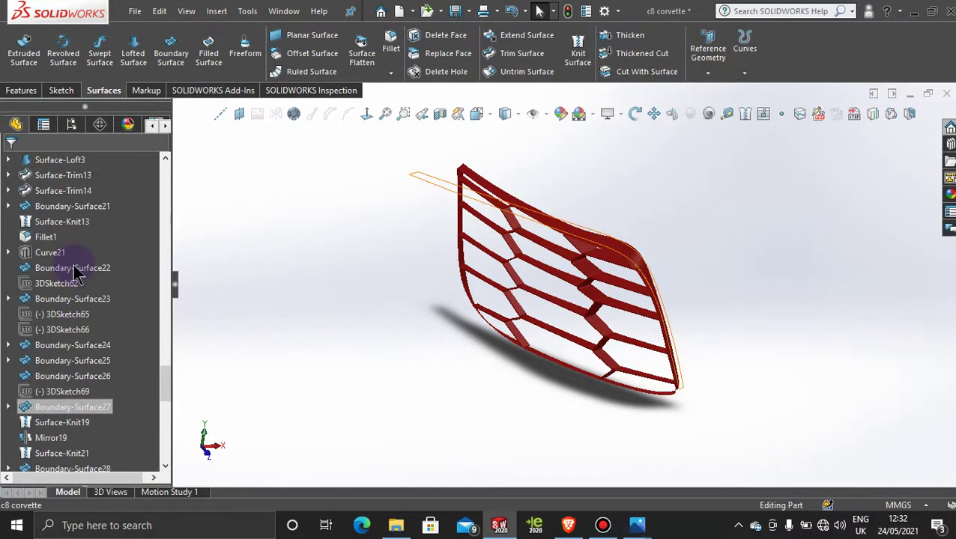
pyautogui.rightClick(105, 216)
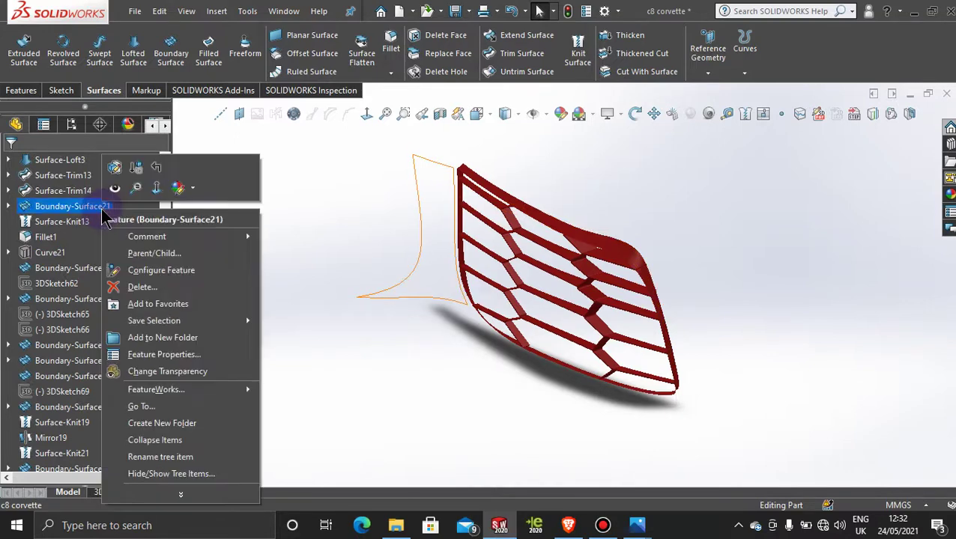
pyautogui.click(121, 192)
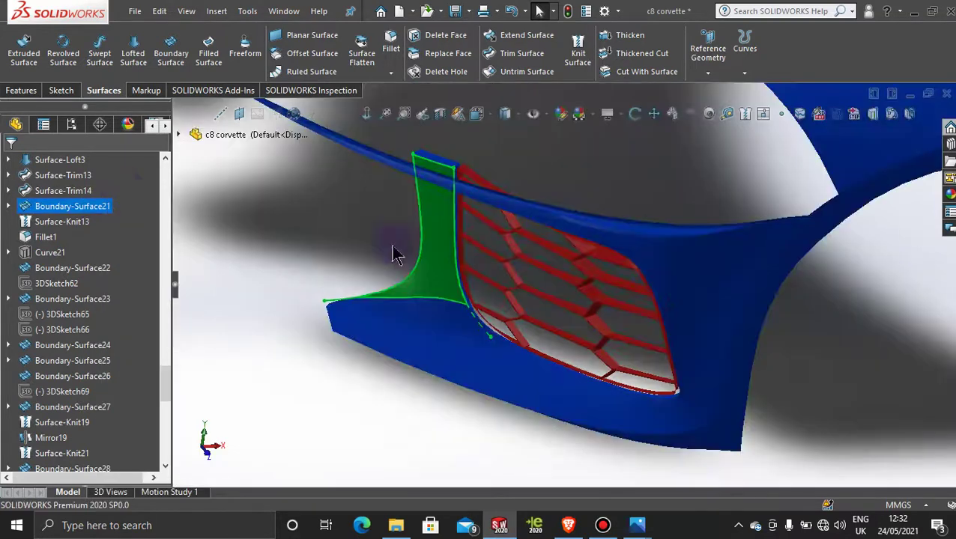
pyautogui.click(912, 344)
pyautogui.scroll(5, 796, 378)
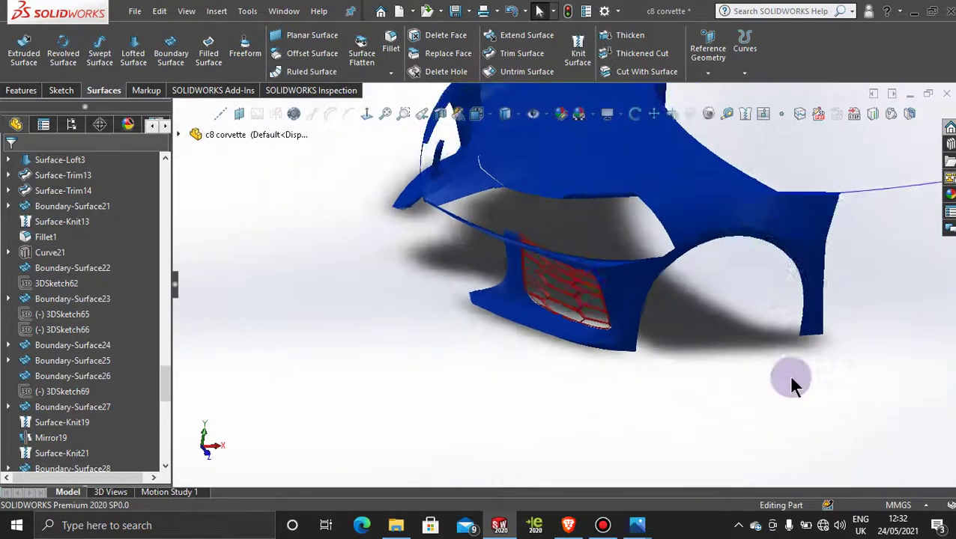
pyautogui.moveTo(791, 383); pyautogui.dragTo(727, 322, button='middle')
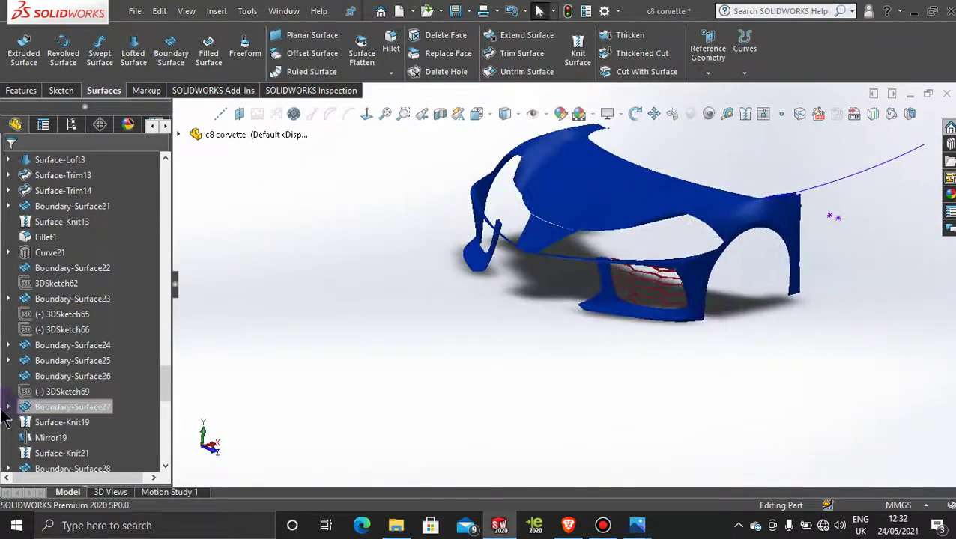
# - Show the hidden Boundary-Surface28 at the outer side of the front air intake
pyautogui.scroll(1, 75, 334)
pyautogui.scroll(-4, 85, 403)
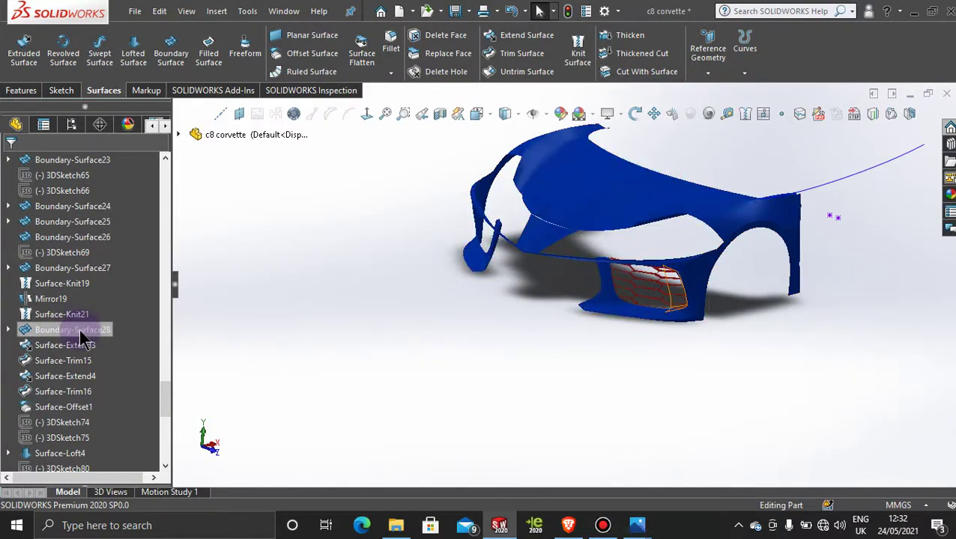
pyautogui.rightClick(80, 331)
pyautogui.click(87, 223)
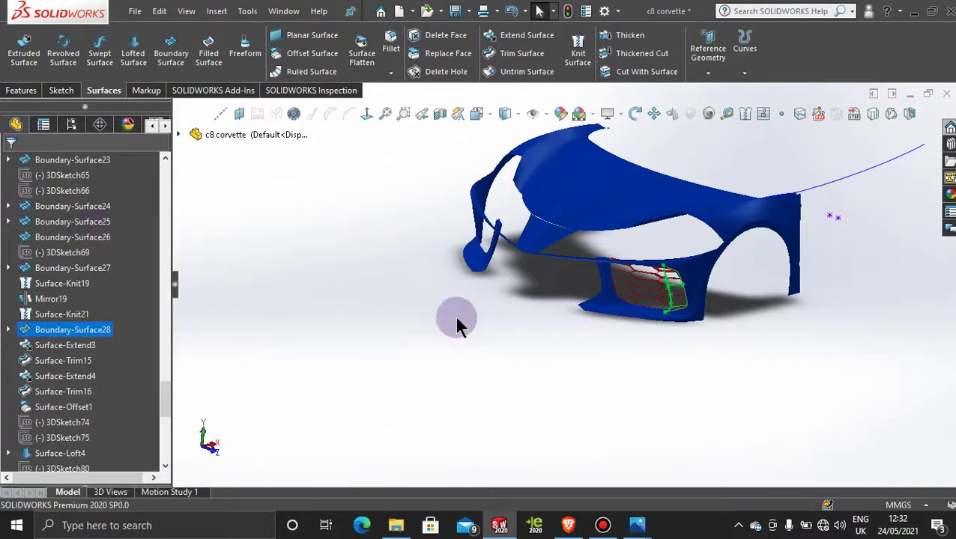
pyautogui.click(473, 325)
# - Examine where Boundary-Surface28 overlaps the hexagonal mesh inside the front air intake opening
pyautogui.moveTo(582, 314); pyautogui.dragTo(618, 342, button='middle')
pyautogui.scroll(-10, 688, 318)
pyautogui.moveTo(704, 362); pyautogui.dragTo(712, 286, button='middle')
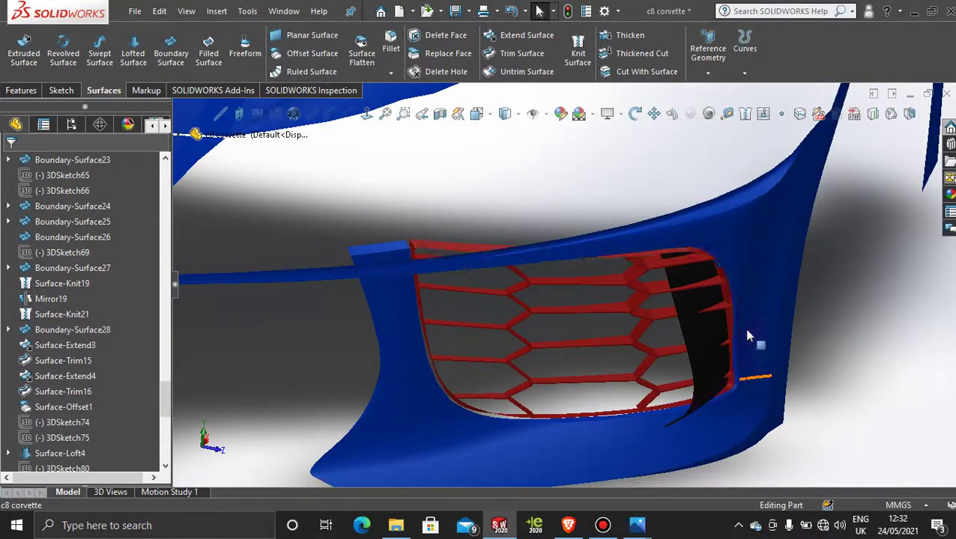
pyautogui.moveTo(746, 335); pyautogui.dragTo(719, 302, button='middle')
pyautogui.scroll(-3, 719, 302)
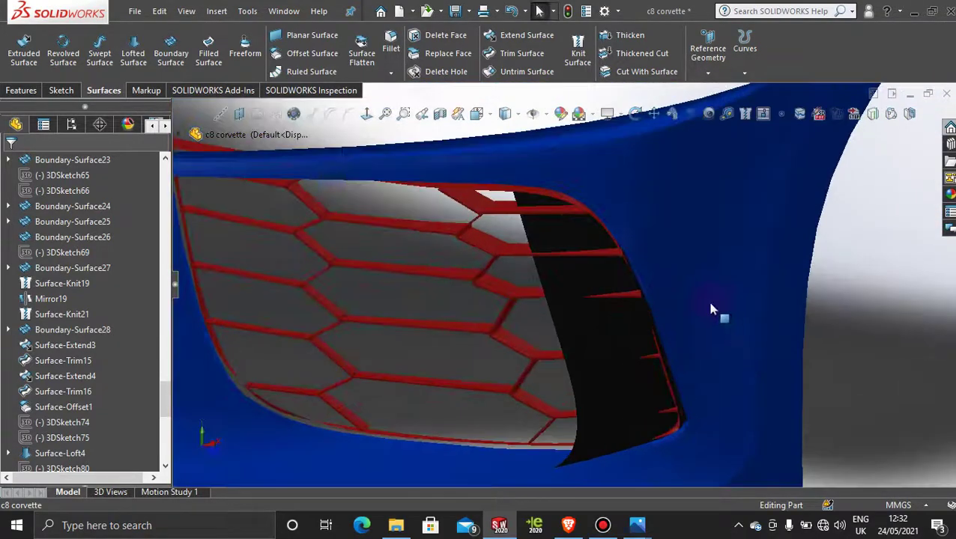
pyautogui.click(615, 356)
pyautogui.scroll(8, 615, 358)
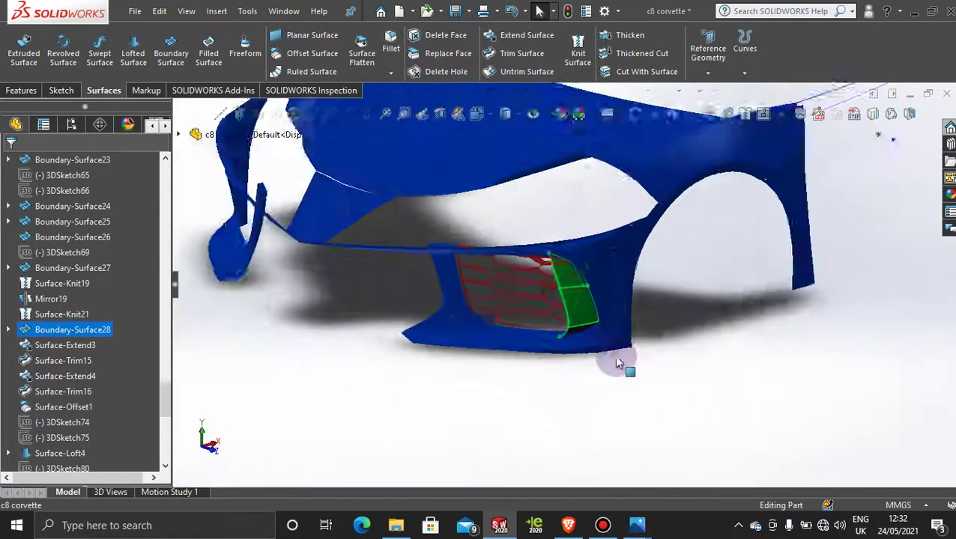
pyautogui.click(461, 329)
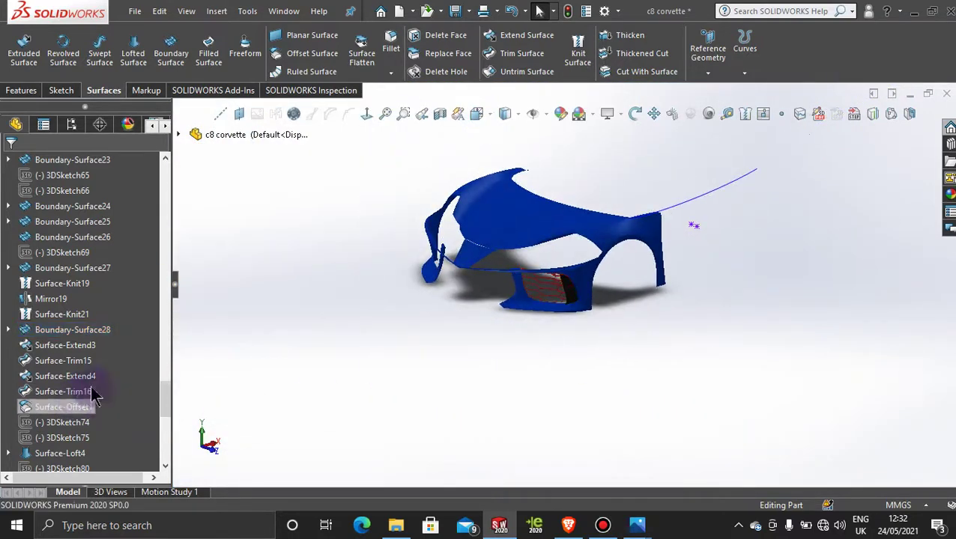
pyautogui.scroll(-5, 525, 259)
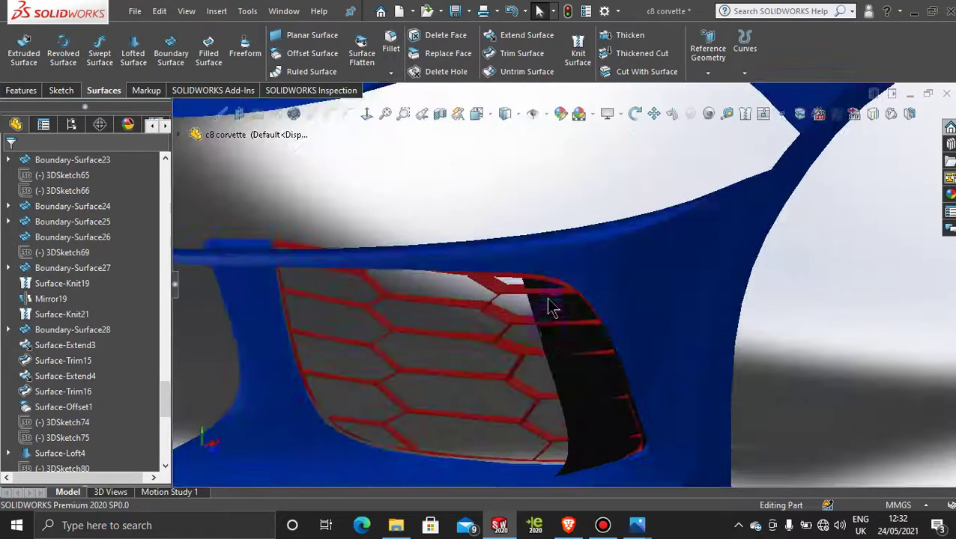
pyautogui.scroll(5, 503, 332)
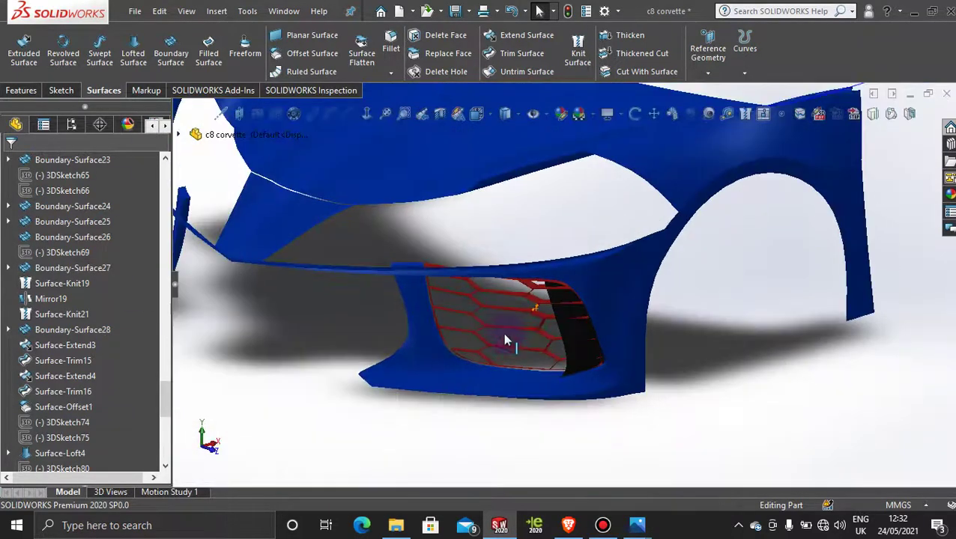
pyautogui.rightClick(567, 331)
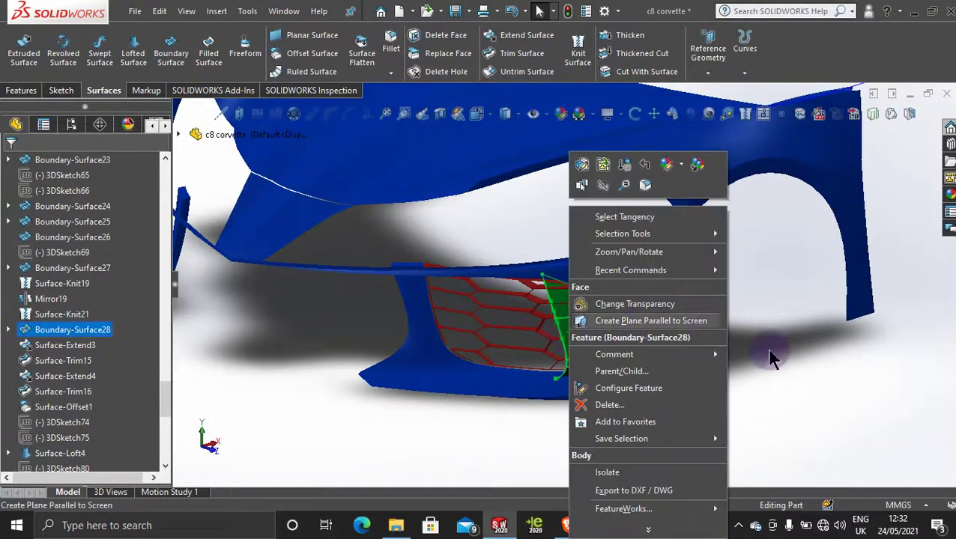
pyautogui.click(805, 351)
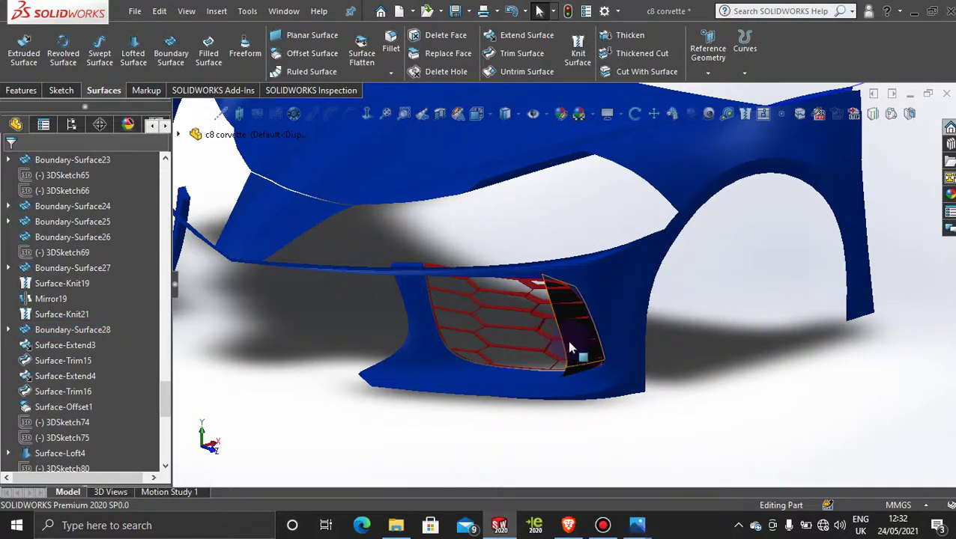
pyautogui.scroll(-3, 588, 379)
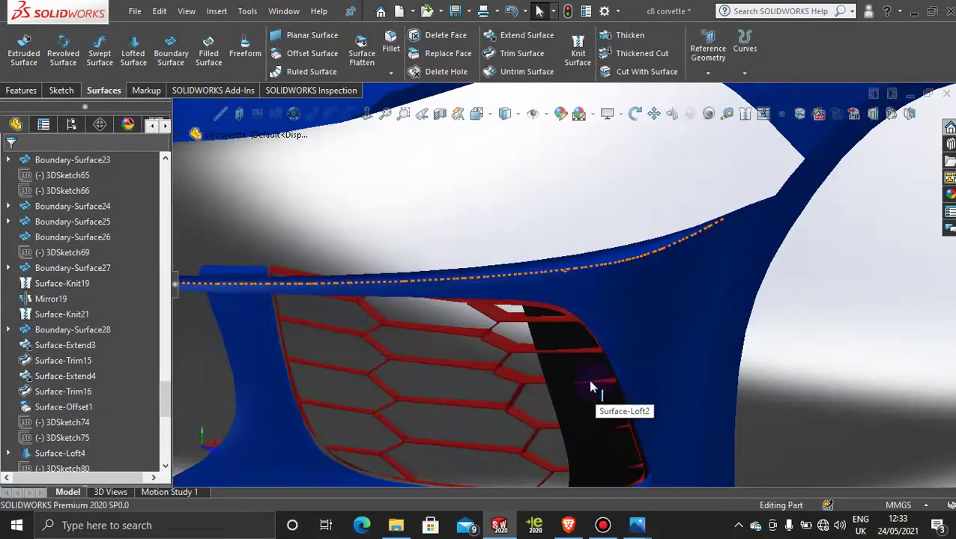
pyautogui.moveTo(588, 379); pyautogui.dragTo(628, 261, button='middle')
pyautogui.moveTo(640, 238); pyautogui.dragTo(599, 397)
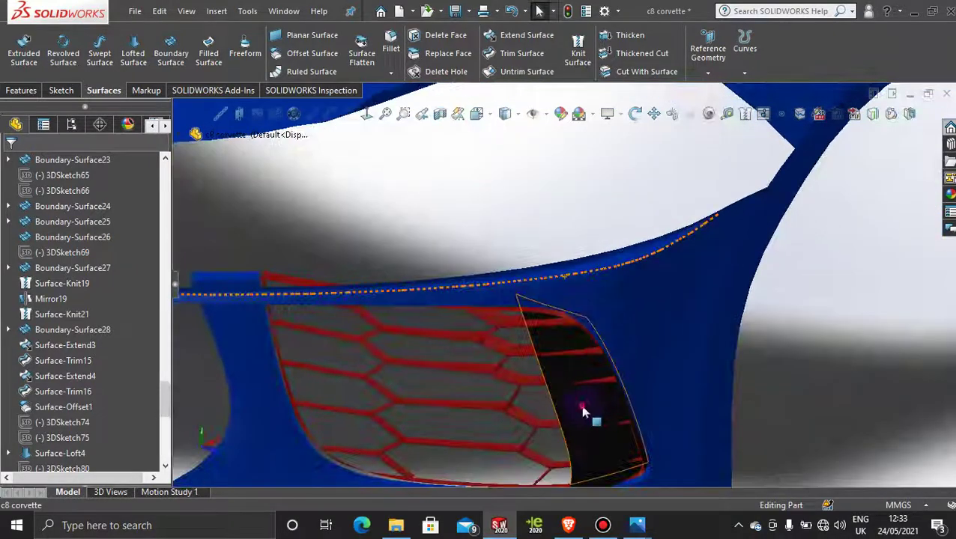
# - Open 3DSketch72, the first profile sketch of Boundary-Surface28, for editing
pyautogui.rightClick(586, 411)
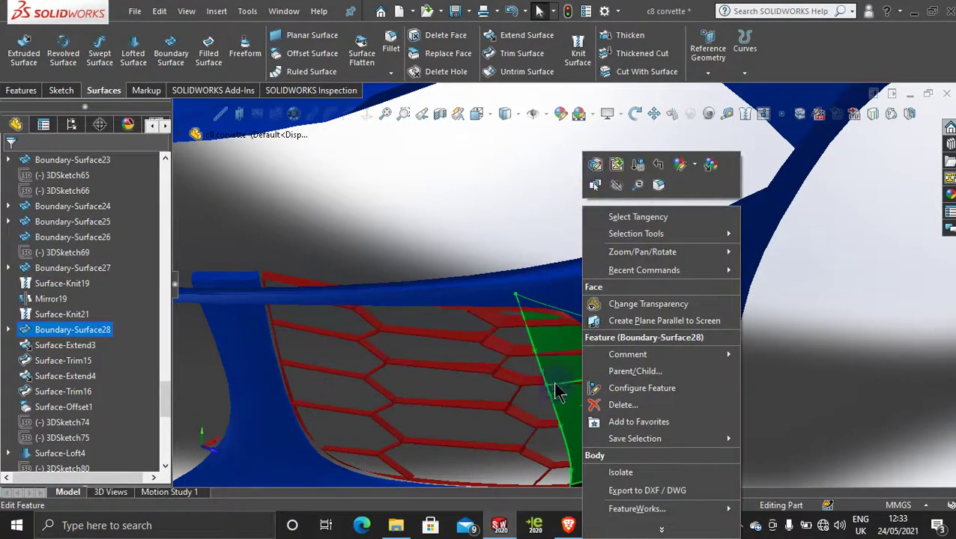
pyautogui.click(9, 331)
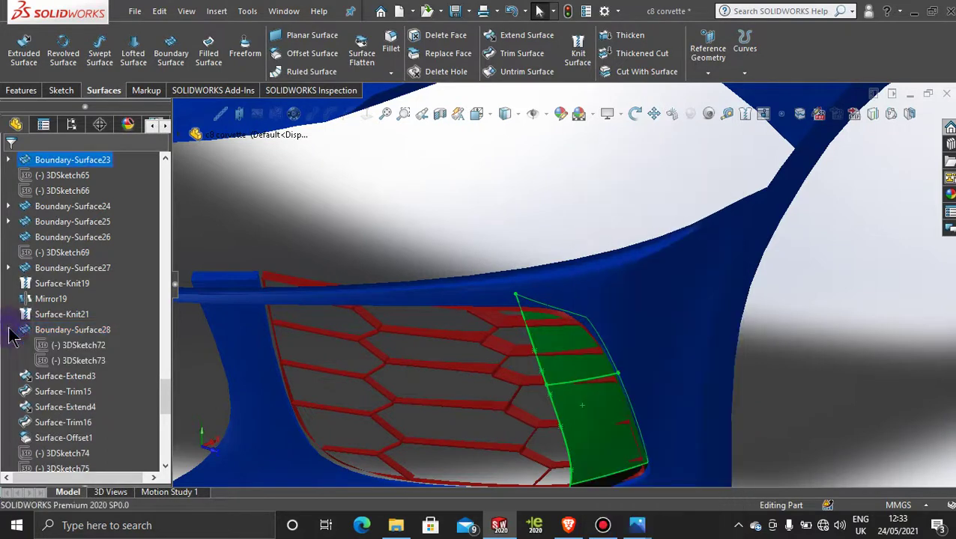
pyautogui.rightClick(63, 349)
pyautogui.click(73, 252)
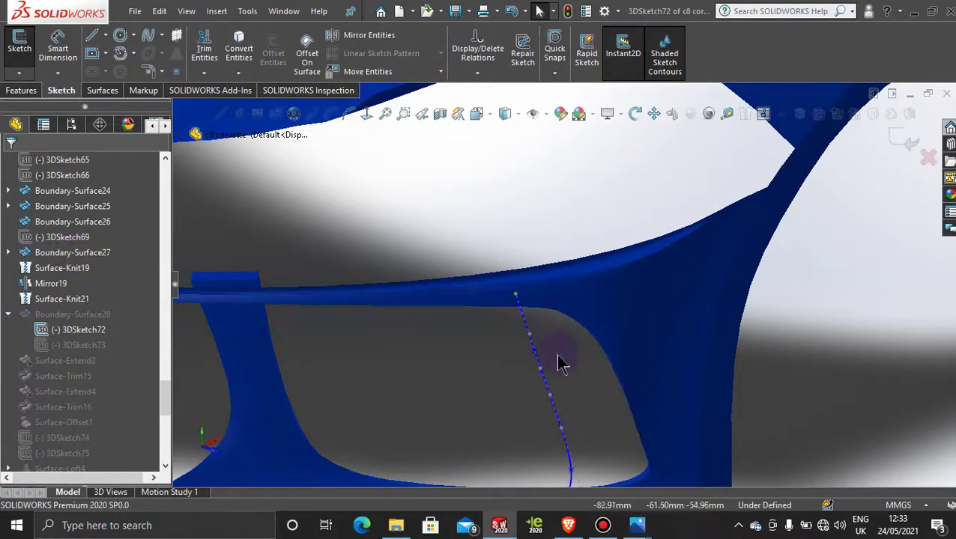
# - Delete the Coincident2 relation on the spline's upper endpoint and move the point to about X -287.92, Y 55.72, Z 122.73 mm
pyautogui.scroll(5, 559, 362)
pyautogui.moveTo(558, 363); pyautogui.dragTo(639, 291, button='middle')
pyautogui.press('space')
pyautogui.click(490, 336)
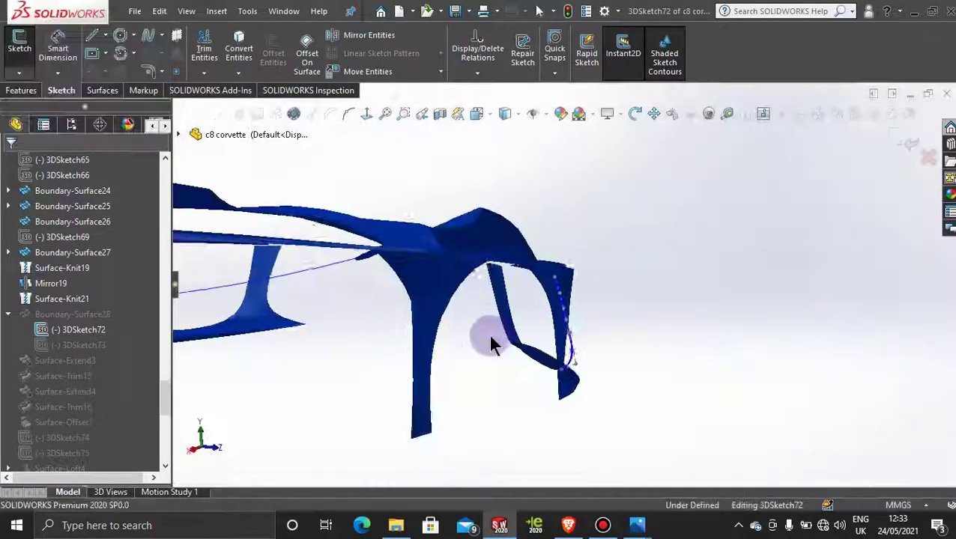
pyautogui.moveTo(678, 316); pyautogui.dragTo(657, 192, button='middle')
pyautogui.scroll(-6, 823, 330)
pyautogui.click(645, 185)
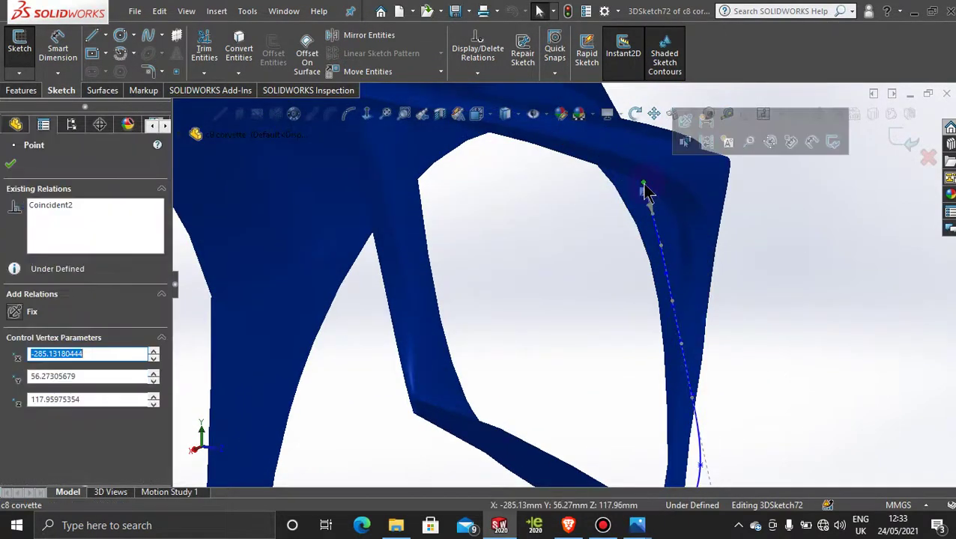
pyautogui.rightClick(85, 212)
pyautogui.click(125, 223)
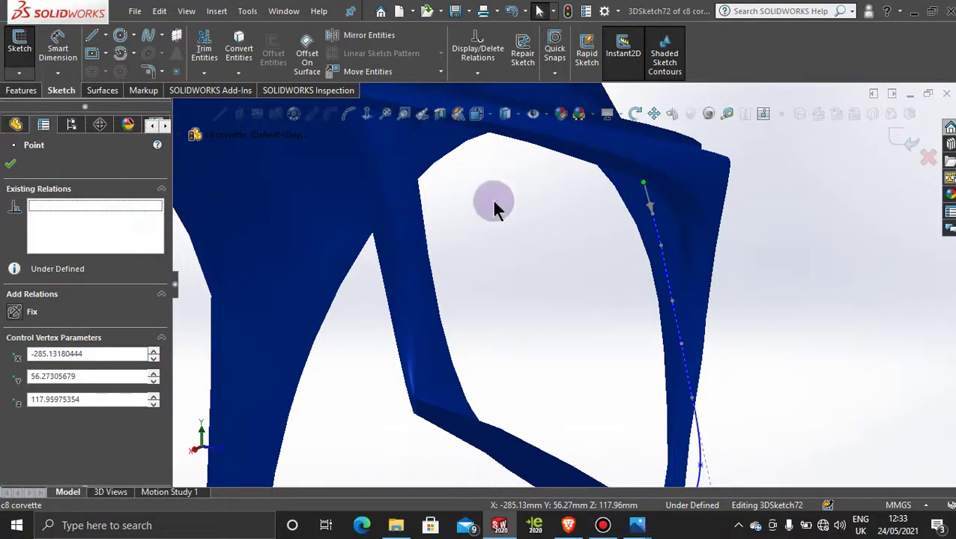
pyautogui.moveTo(646, 186); pyautogui.dragTo(684, 188)
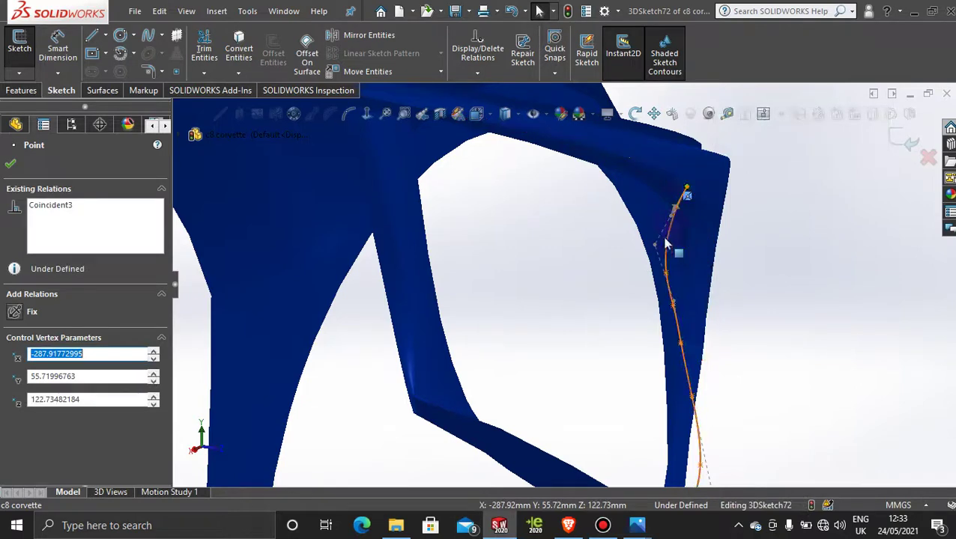
pyautogui.scroll(4, 610, 223)
pyautogui.moveTo(582, 280)
pyautogui.mouseDown(button='middle')
pyautogui.moveTo(587, 305)
pyautogui.moveTo(654, 332)
pyautogui.mouseUp(button='middle')
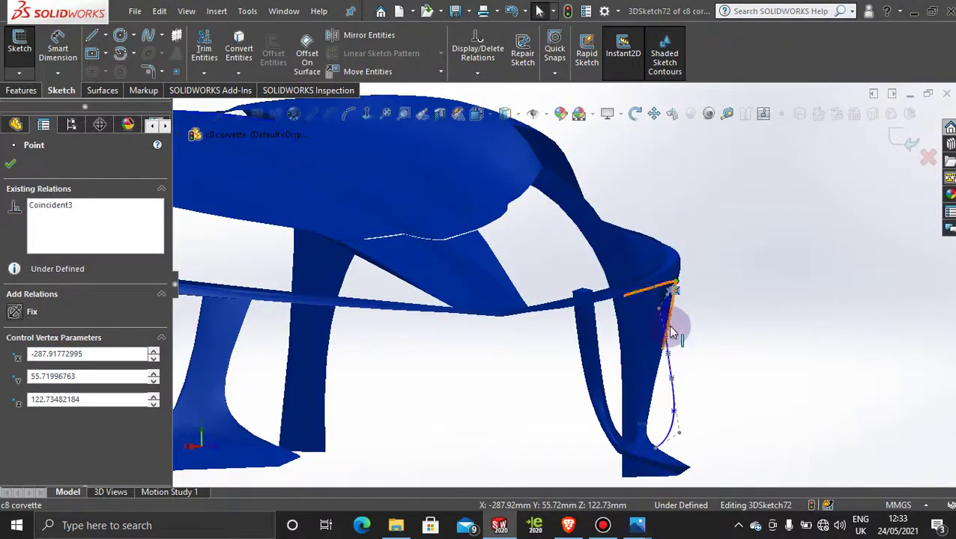
# - Move the upper control points of the 3DSketch72 spline outward, placing the last at about X -283.46, Y 30.43, Z 128.72 mm
pyautogui.scroll(5, 666, 324)
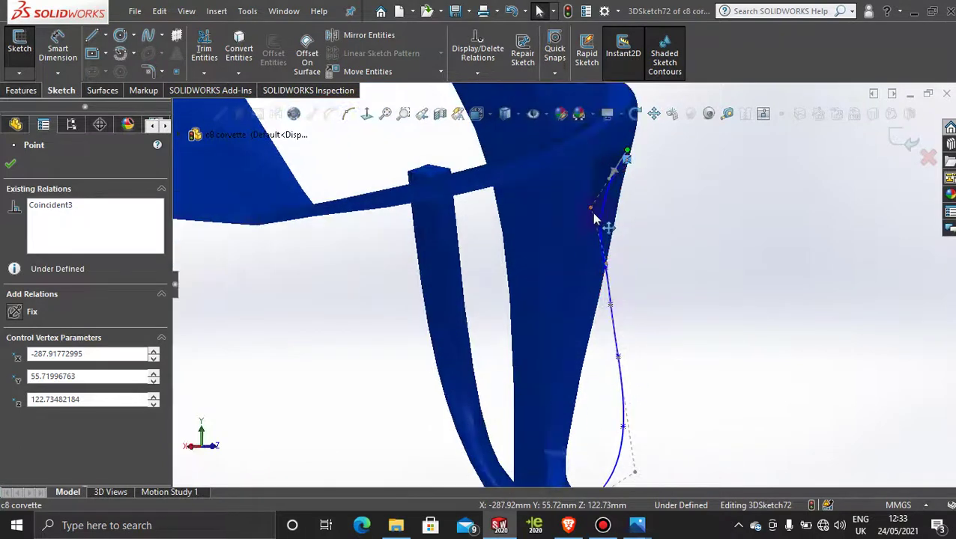
pyautogui.click(591, 215)
pyautogui.moveTo(593, 215); pyautogui.dragTo(632, 301)
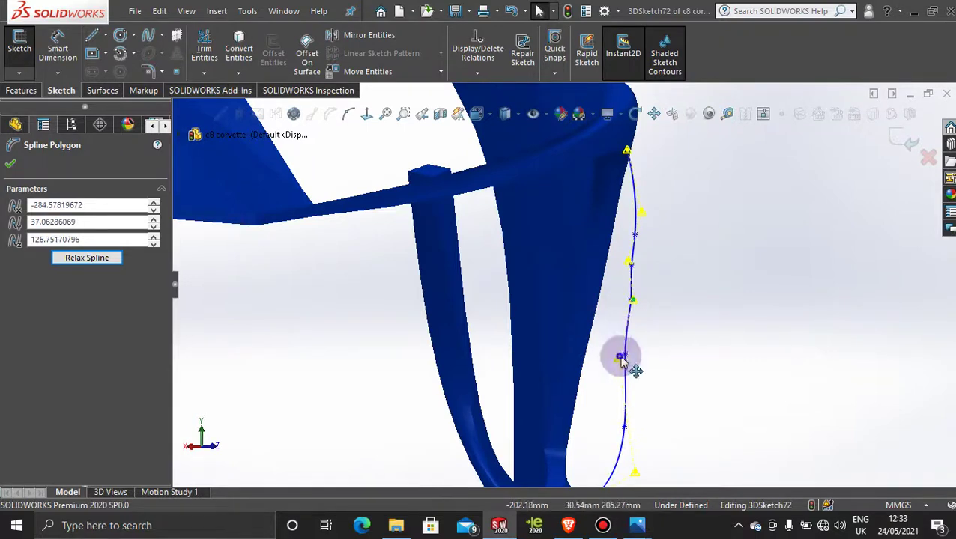
pyautogui.moveTo(621, 358); pyautogui.dragTo(631, 354)
pyautogui.moveTo(632, 264); pyautogui.dragTo(640, 300)
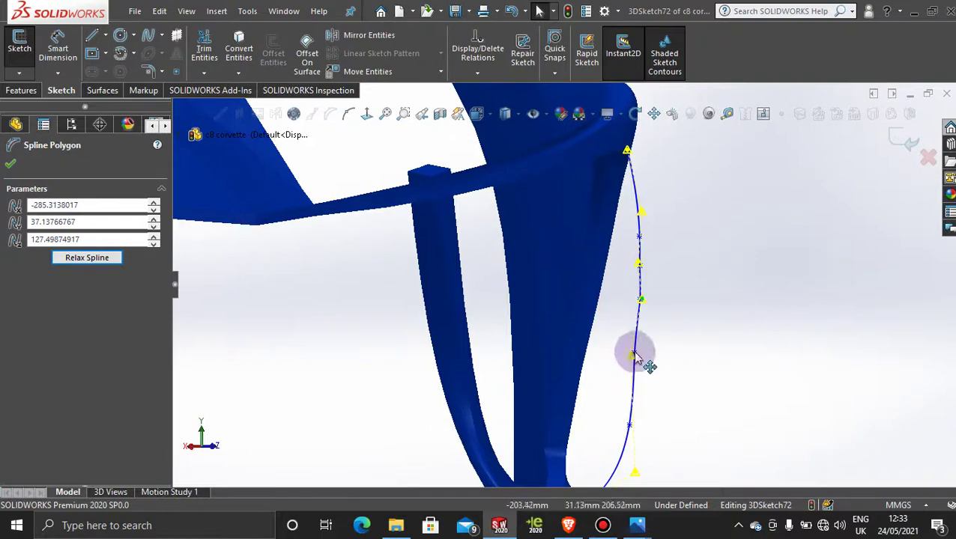
pyautogui.moveTo(634, 353); pyautogui.dragTo(639, 353)
pyautogui.scroll(5, 656, 337)
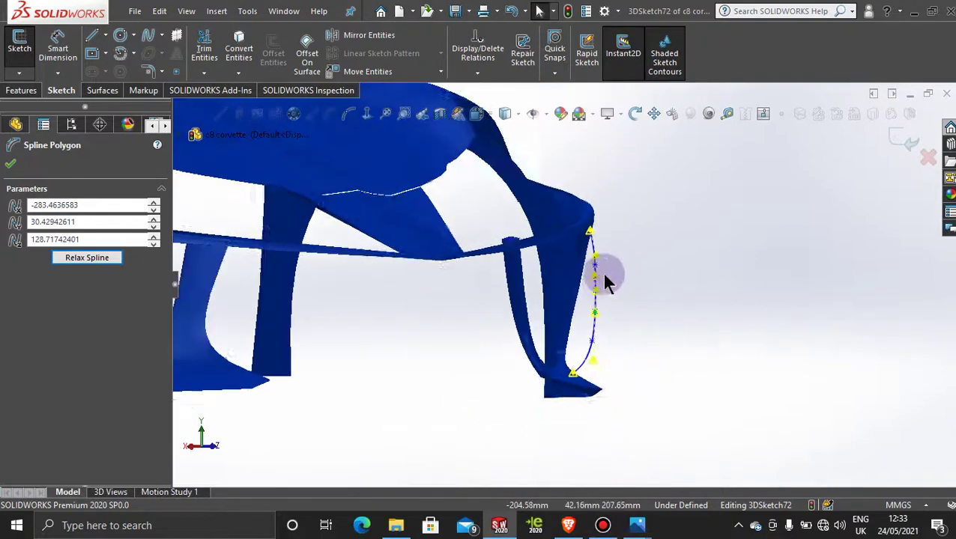
pyautogui.moveTo(605, 283); pyautogui.dragTo(337, 352, button='middle')
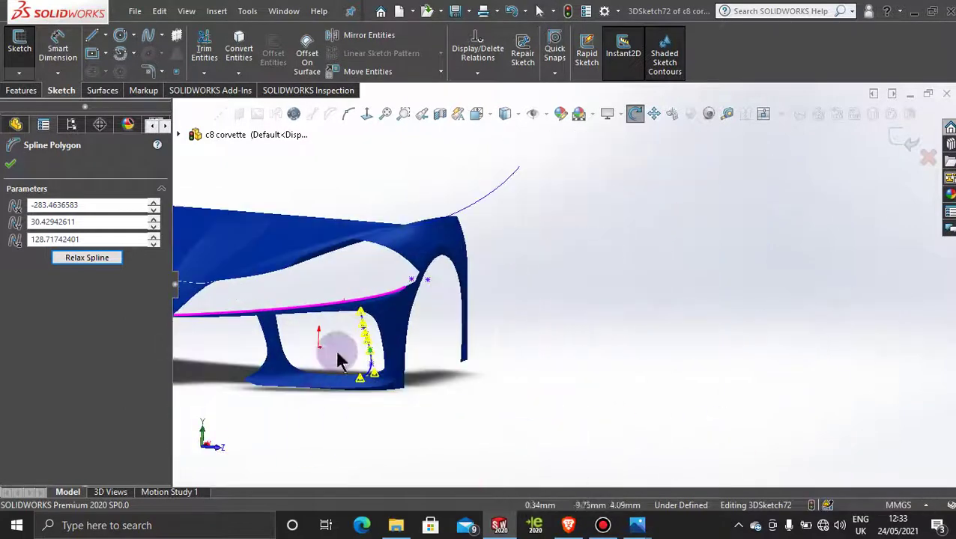
# - Exit 3DSketch72, continue the rebuild past the Surface-Trim16 error, and inspect the side surface against the hexagonal mesh
pyautogui.click(905, 141)
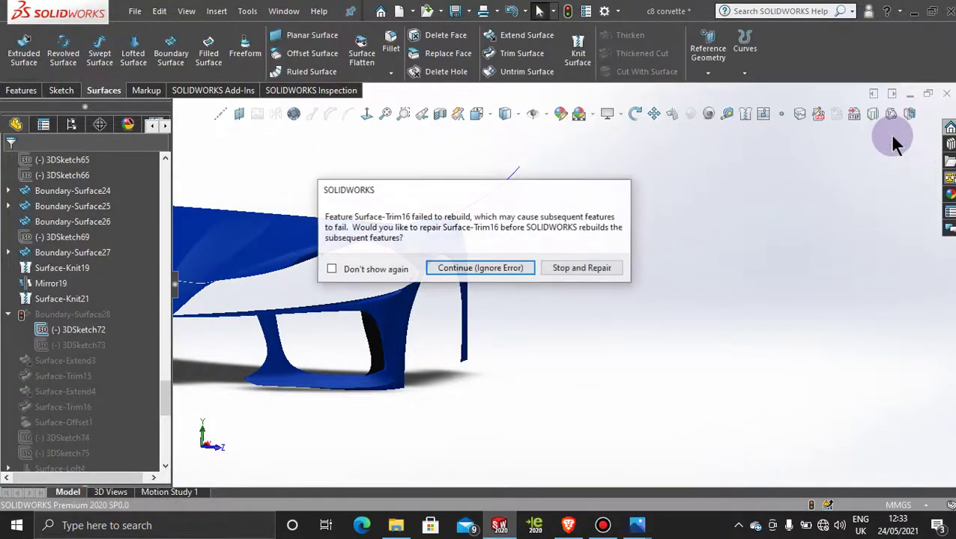
pyautogui.click(523, 270)
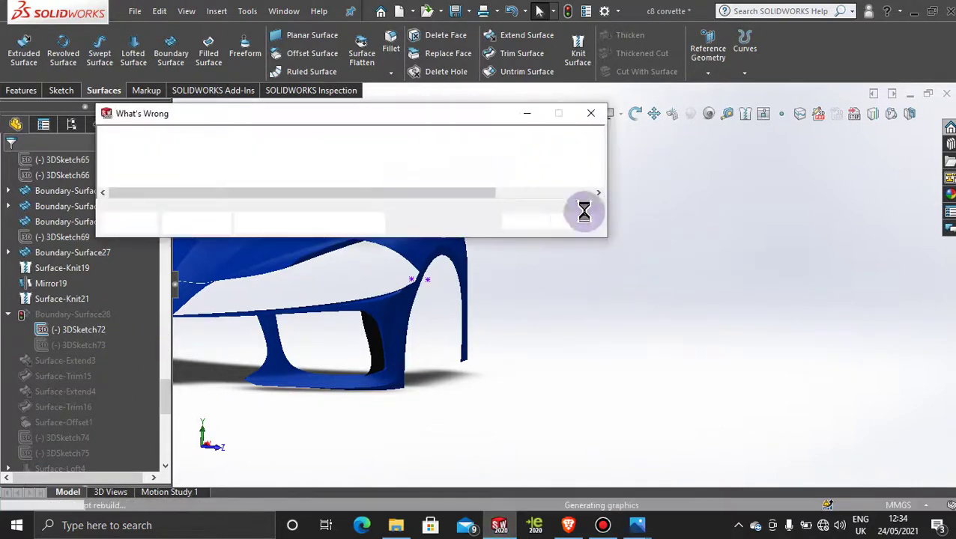
pyautogui.click(591, 114)
pyautogui.scroll(-5, 75, 405)
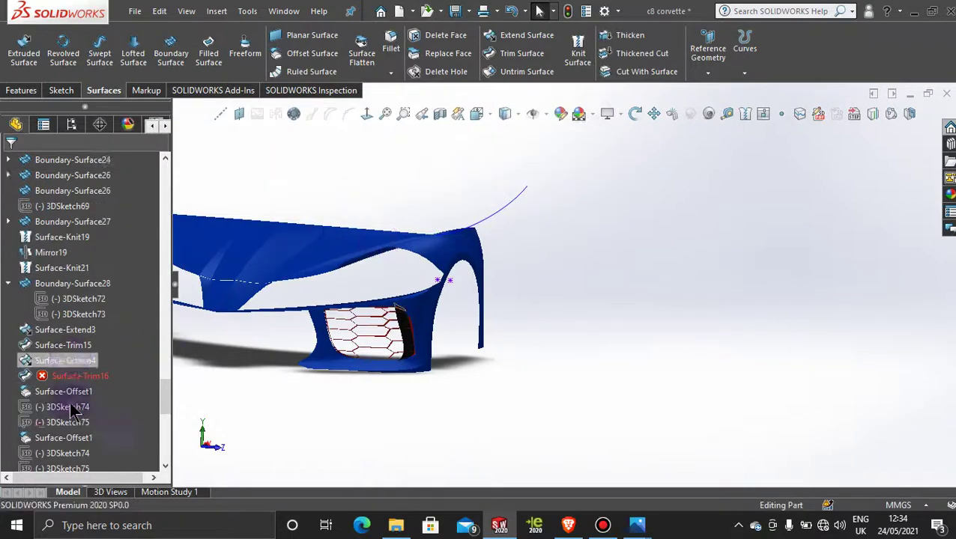
pyautogui.scroll(-4, 70, 408)
pyautogui.scroll(5, 71, 405)
pyautogui.scroll(-6, 442, 337)
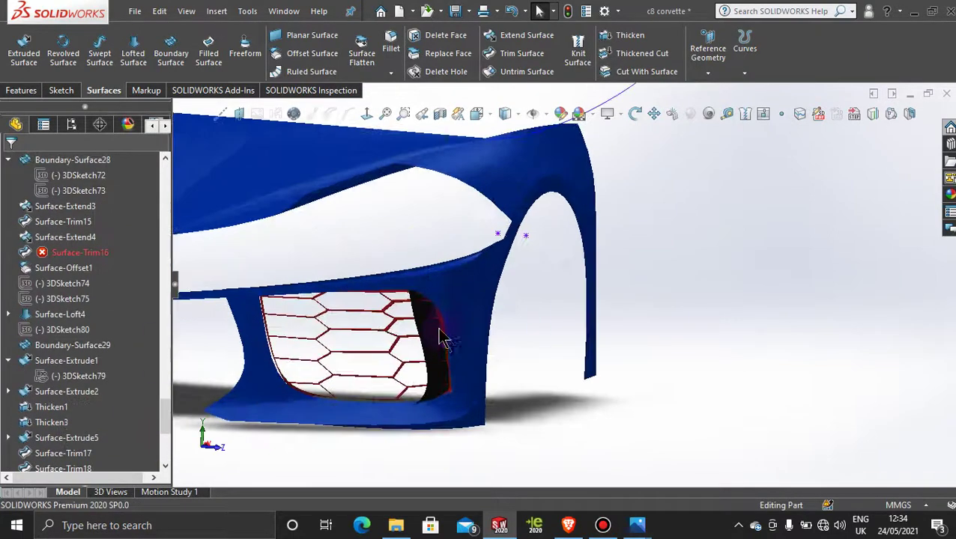
pyautogui.moveTo(448, 308); pyautogui.dragTo(421, 313, button='middle')
pyautogui.scroll(3, 745, 299)
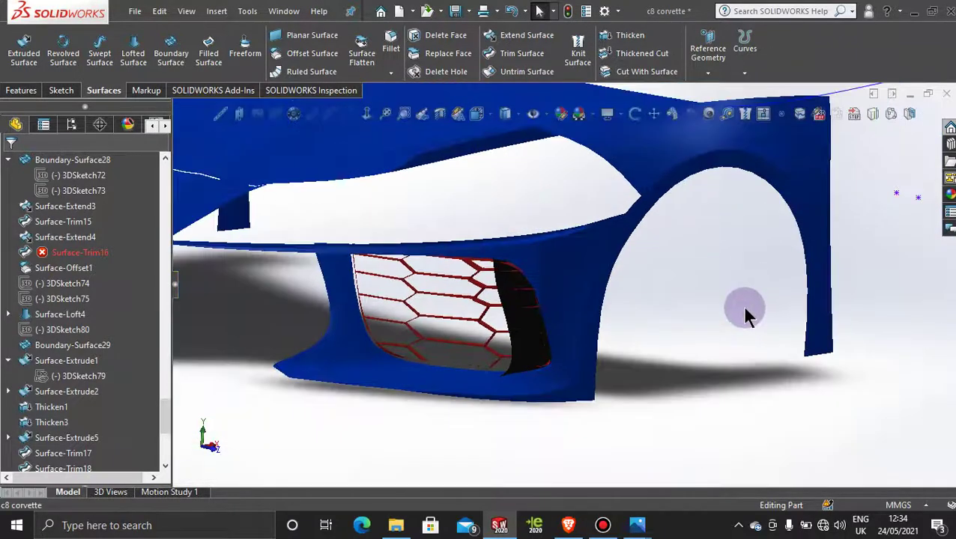
# - Undo the changes to the 3DSketch72 spline and its upper endpoint, and exit the sketch
pyautogui.hotkey('ctrl', 'z')
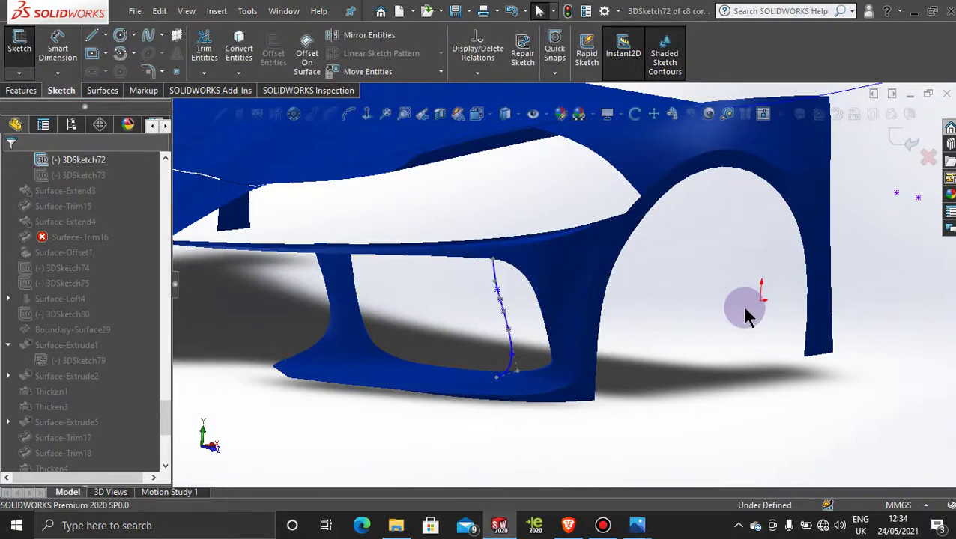
pyautogui.click(896, 142)
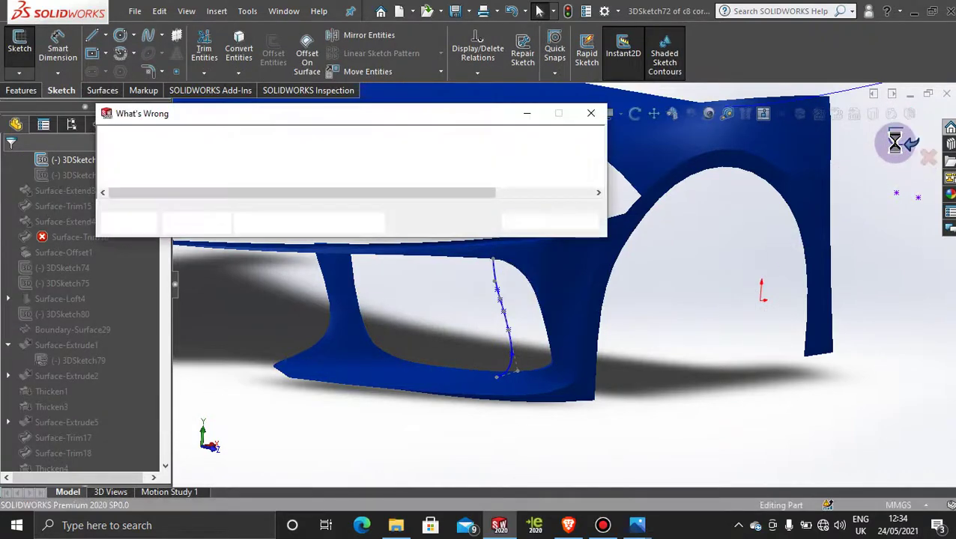
pyautogui.click(528, 222)
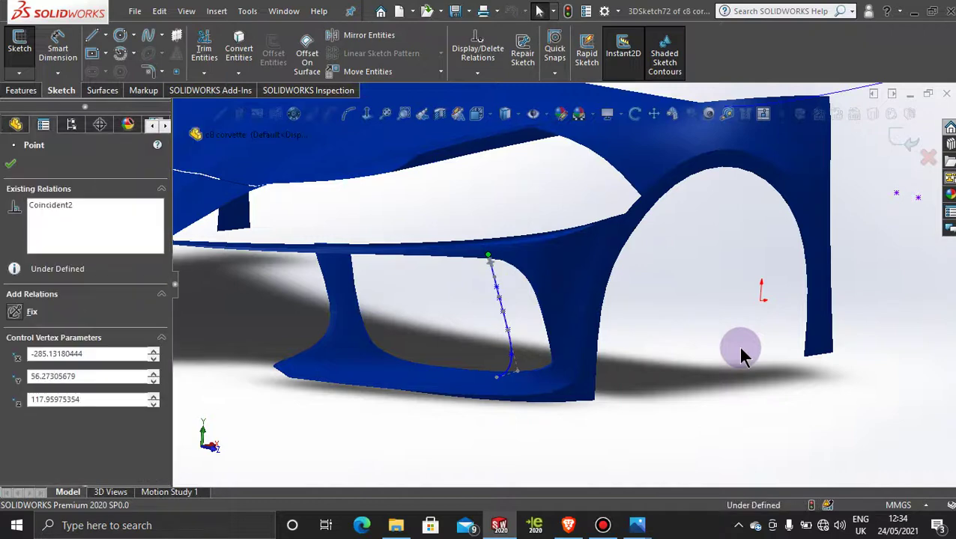
pyautogui.click(898, 147)
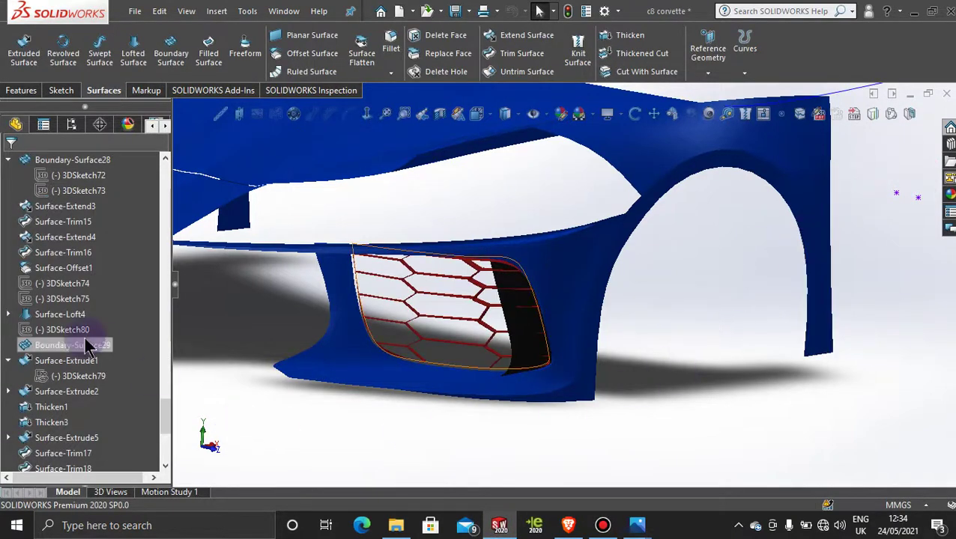
# - Delete Boundary-Surface28 with its dependent extend and trim features from the outer side of the front air intake
pyautogui.scroll(-5, 118, 388)
pyautogui.scroll(9, 117, 388)
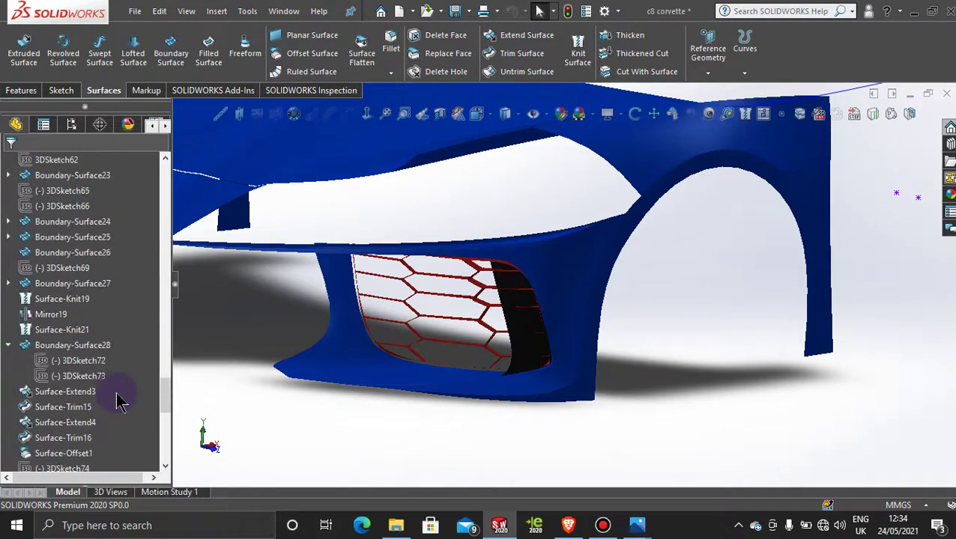
pyautogui.scroll(-5, 118, 397)
pyautogui.moveTo(412, 348); pyautogui.dragTo(263, 424, button='middle')
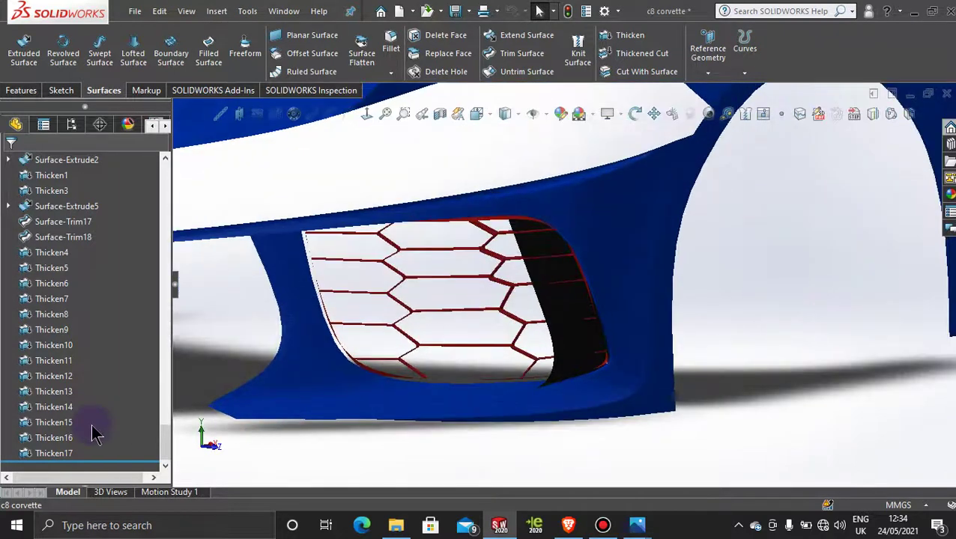
pyautogui.rightClick(568, 331)
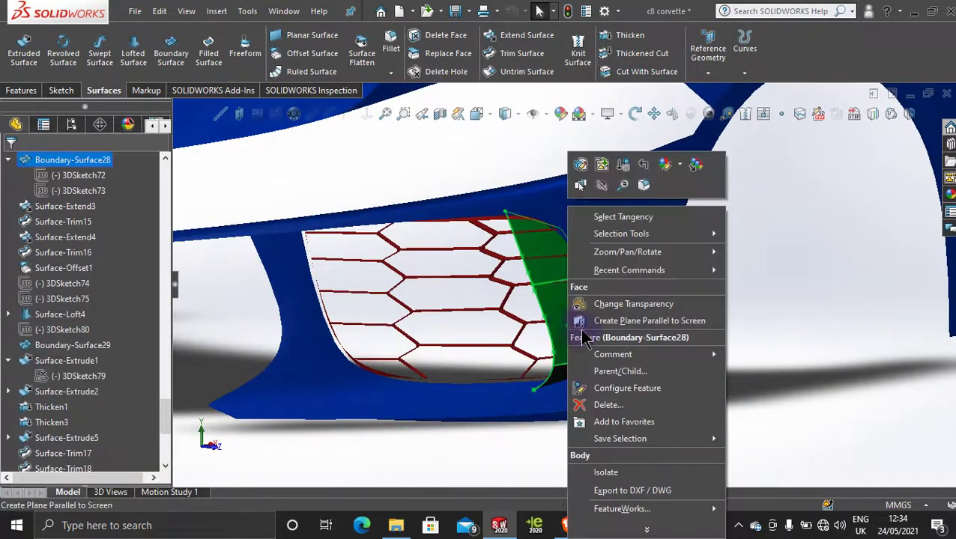
pyautogui.click(618, 403)
pyautogui.click(567, 194)
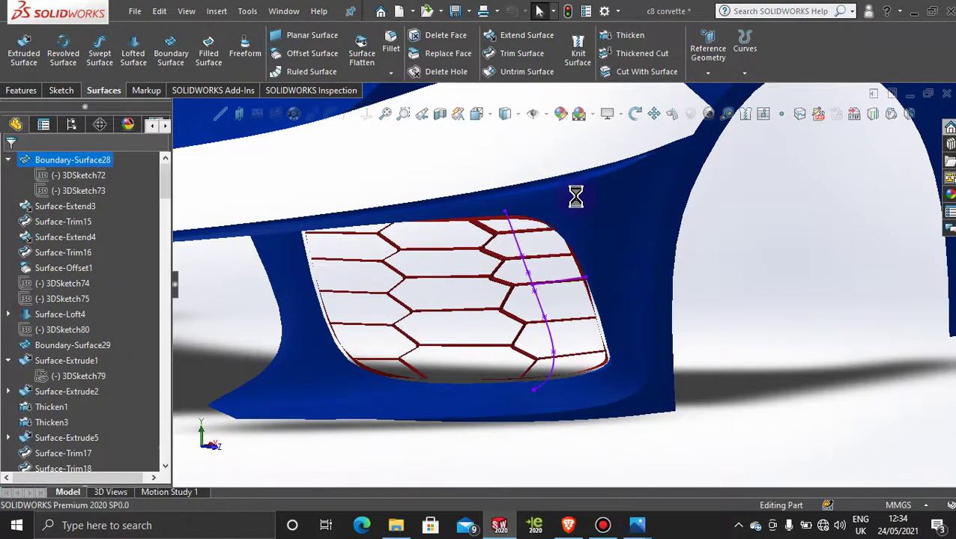
# - Delete 3DSketch72, the leftover vertical spline across the intake mesh, and continue the rebuild despite the error
pyautogui.scroll(2, 544, 186)
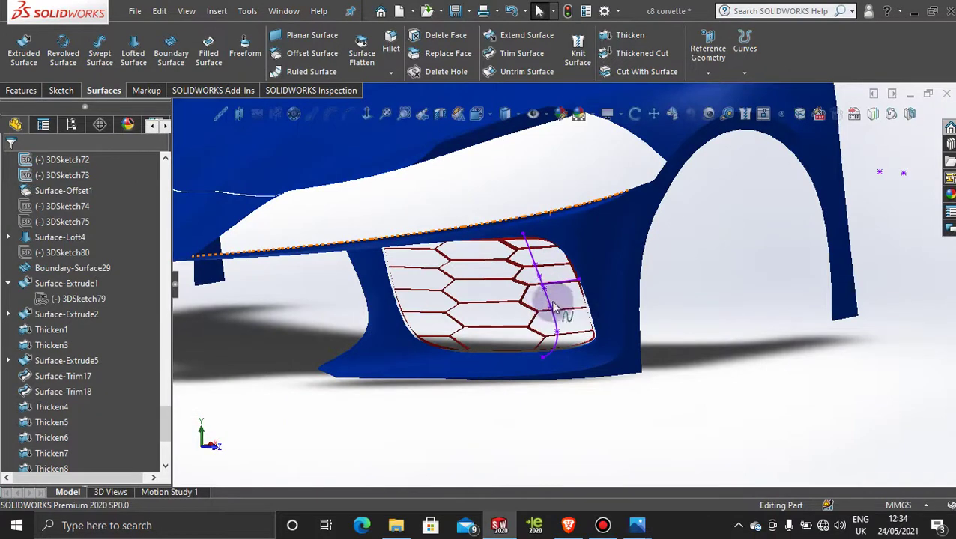
pyautogui.rightClick(550, 306)
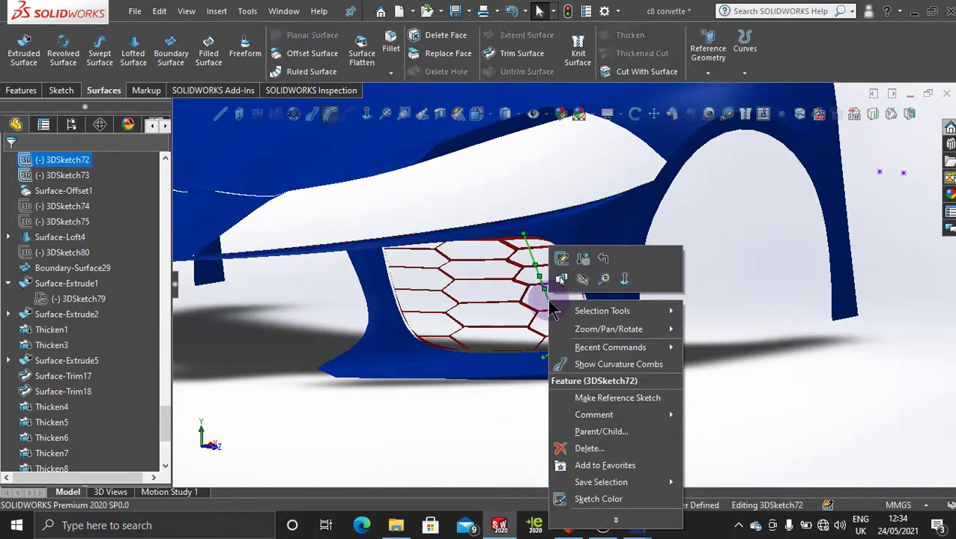
pyautogui.click(582, 452)
pyautogui.click(572, 194)
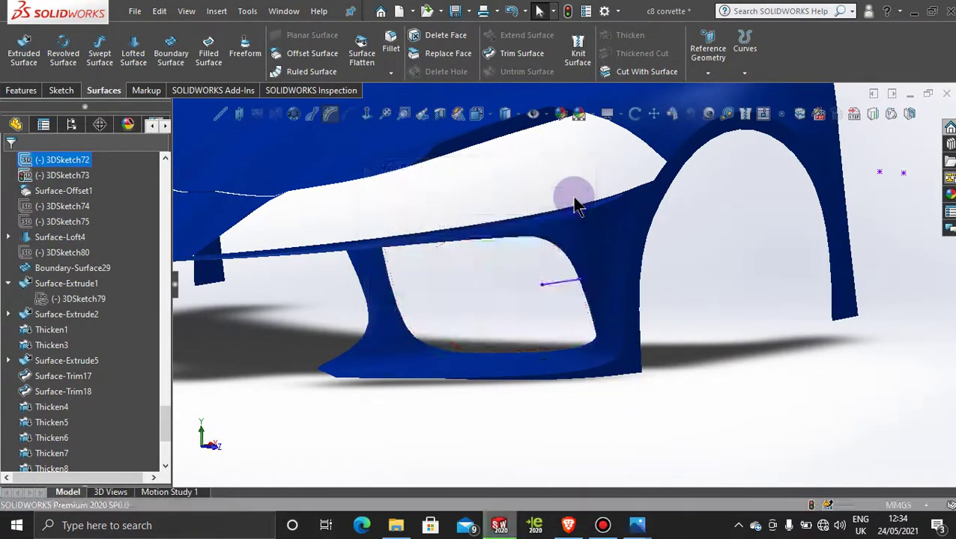
pyautogui.click(498, 268)
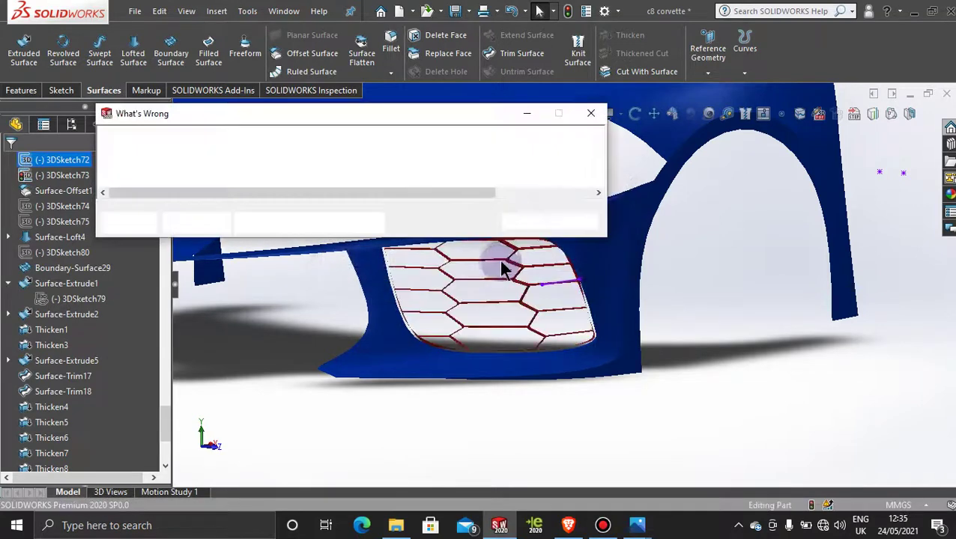
pyautogui.click(525, 233)
pyautogui.scroll(1, 121, 220)
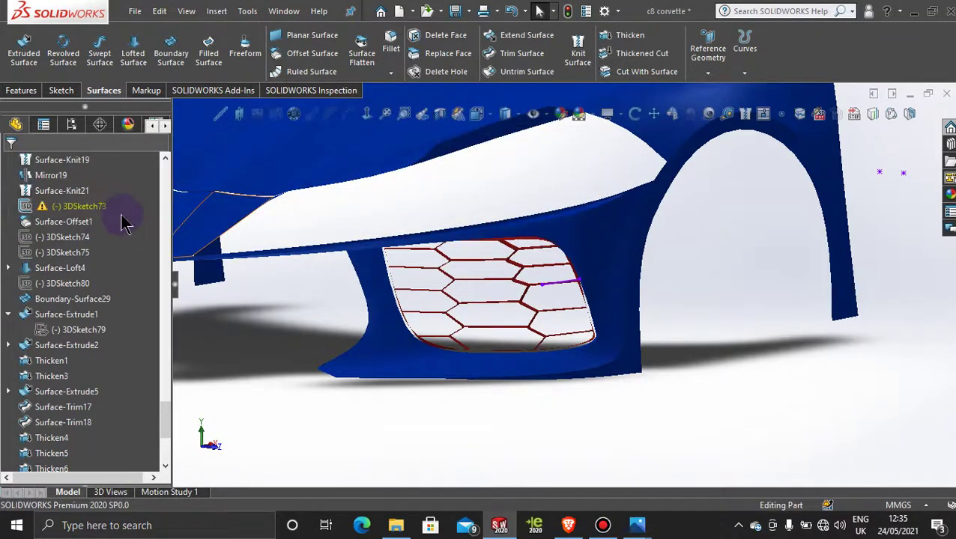
# - Delete 3DSketch73, the leftover short curve at the outer edge of the intake opening
pyautogui.click(88, 214)
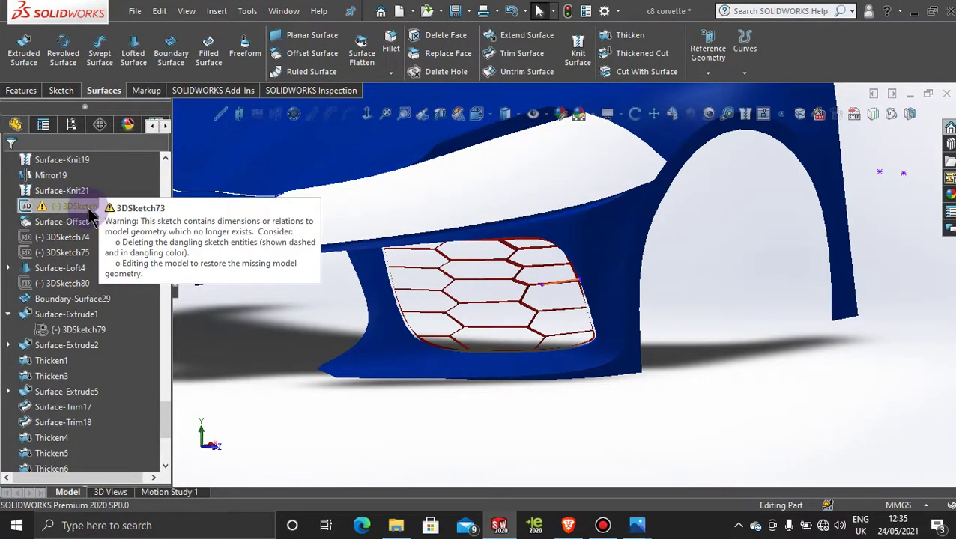
pyautogui.rightClick(88, 215)
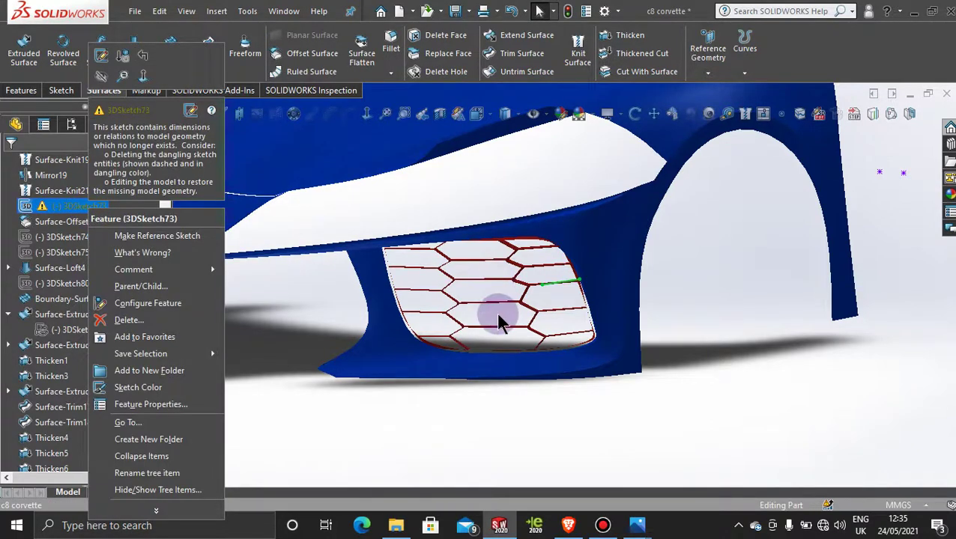
pyautogui.click(500, 322)
pyautogui.moveTo(538, 276); pyautogui.dragTo(509, 299, button='middle')
pyautogui.rightClick(88, 212)
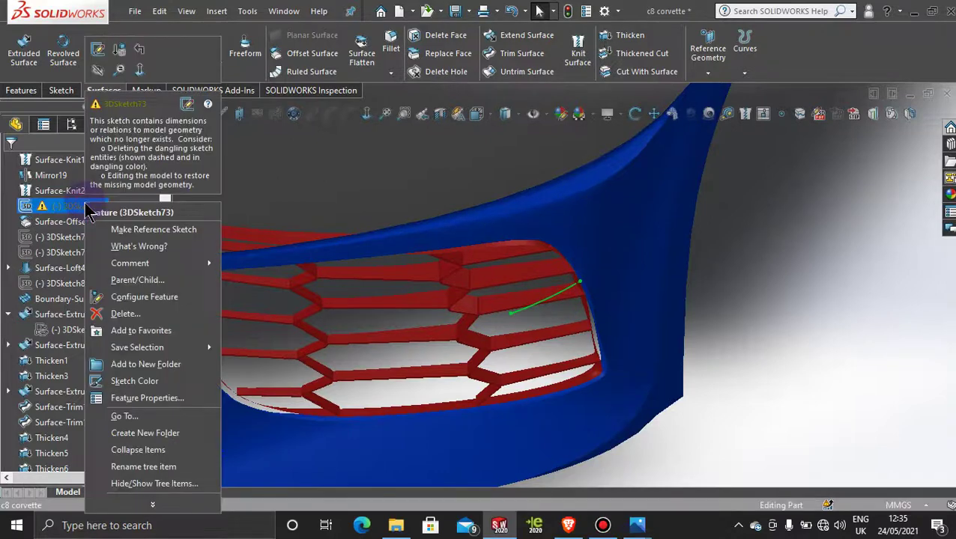
pyautogui.click(126, 314)
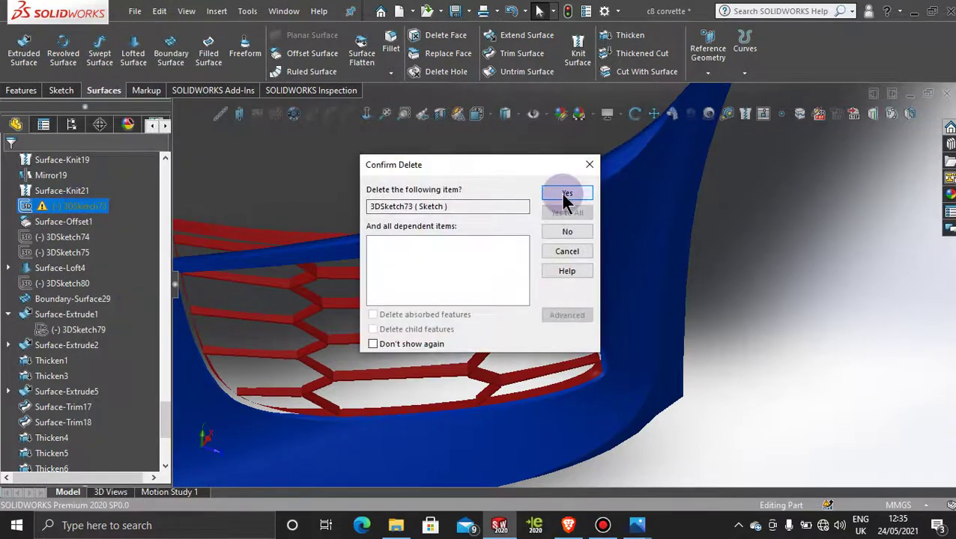
pyautogui.click(567, 195)
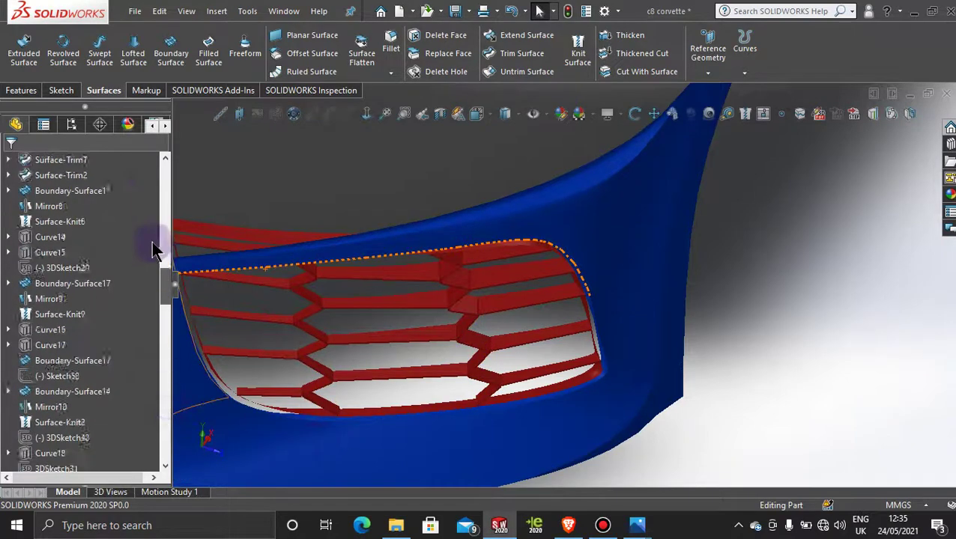
# - Place a single point in a new 3D sketch on the blue lip below the intake mesh's outer lower corner, and exit the sketch
pyautogui.scroll(4, 444, 370)
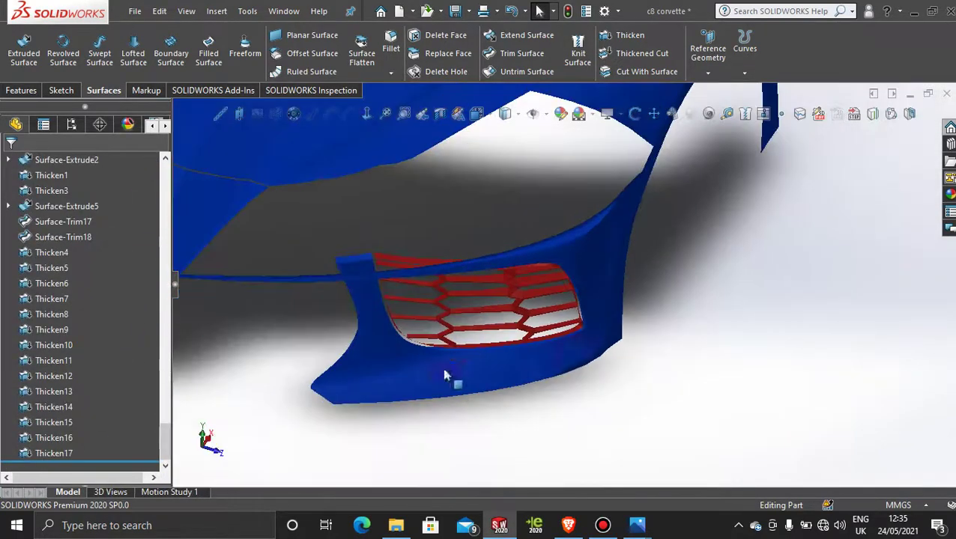
pyautogui.moveTo(651, 291); pyautogui.dragTo(632, 255, button='middle')
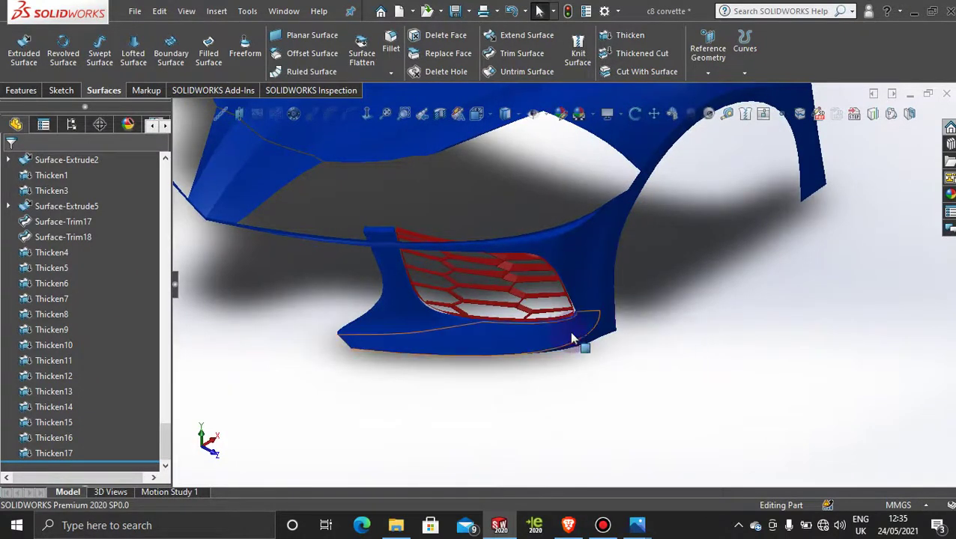
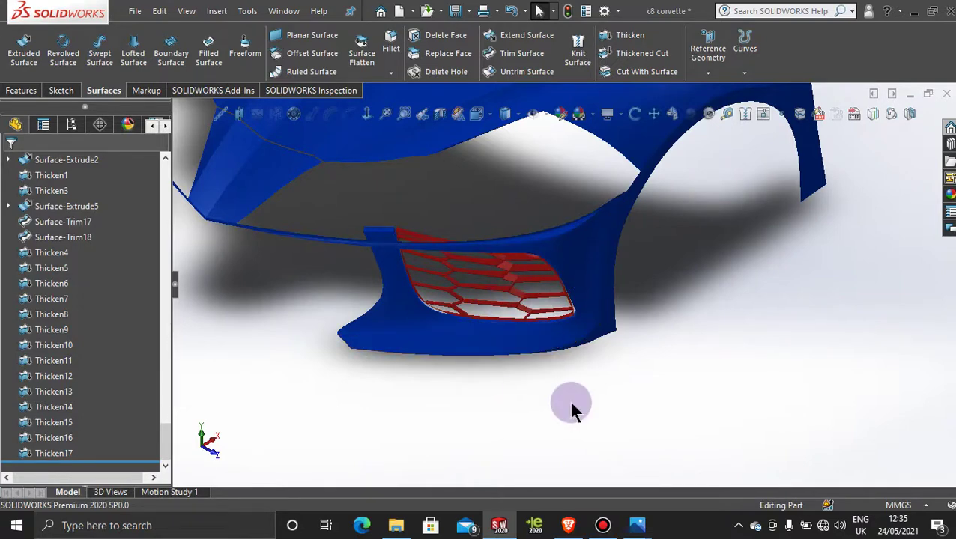
pyautogui.scroll(-4, 490, 273)
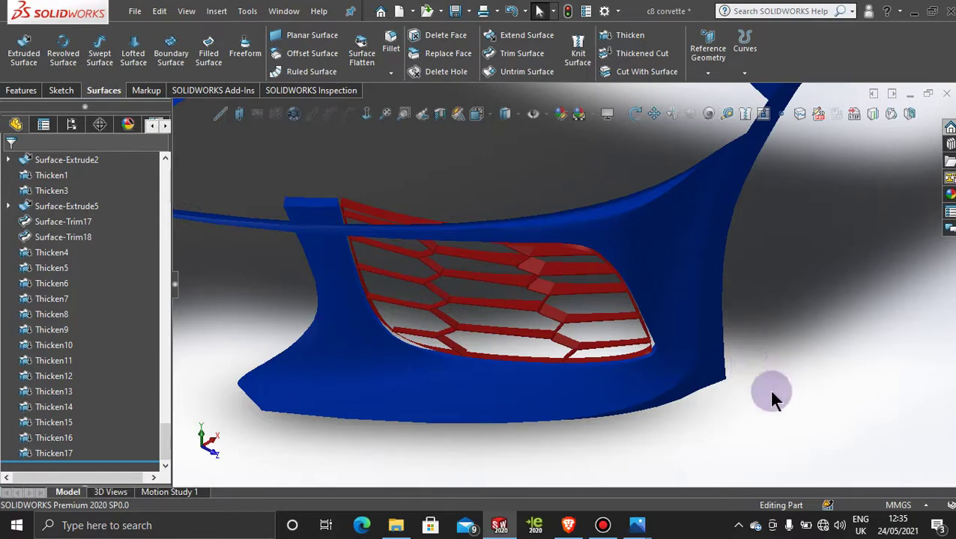
pyautogui.moveTo(648, 529)
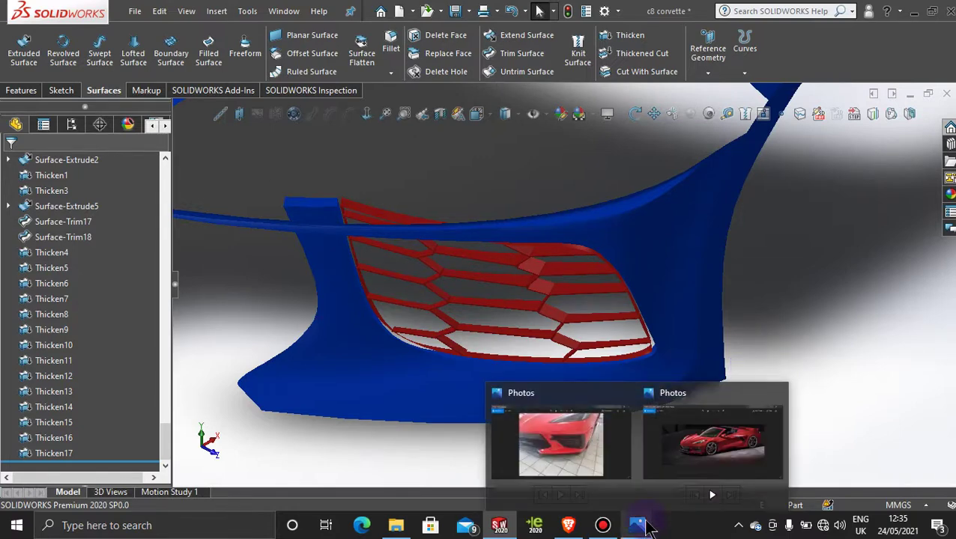
pyautogui.click(762, 266)
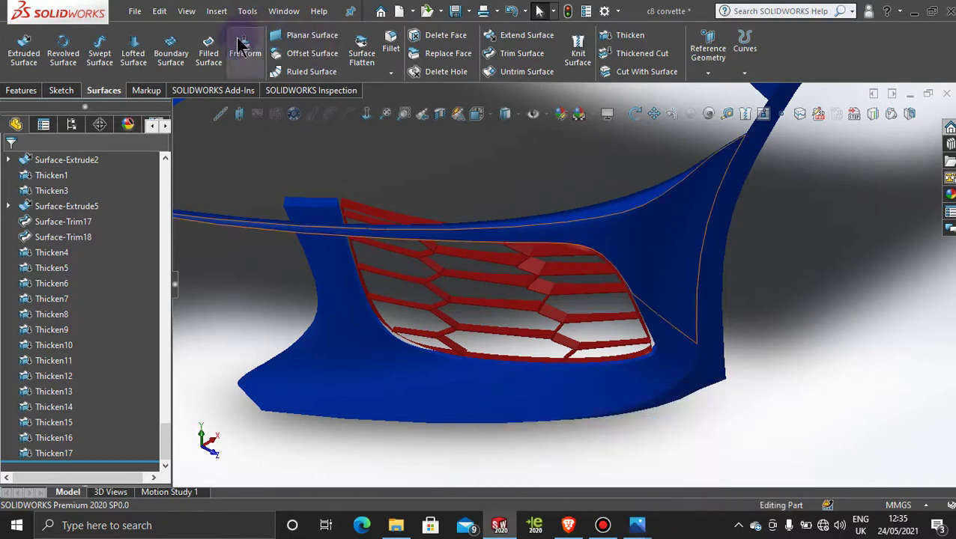
pyautogui.click(54, 93)
pyautogui.click(19, 72)
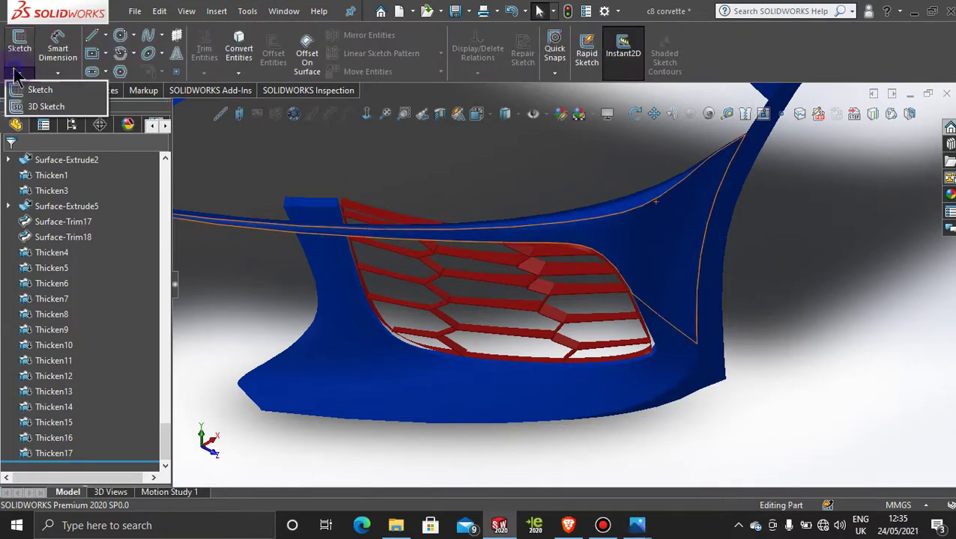
pyautogui.click(37, 102)
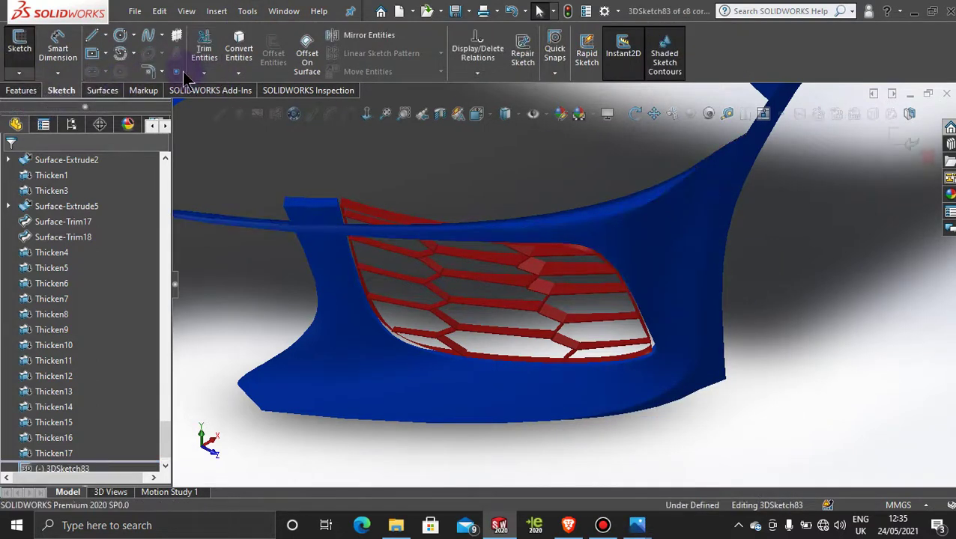
pyautogui.click(593, 390)
pyautogui.press('Escape')
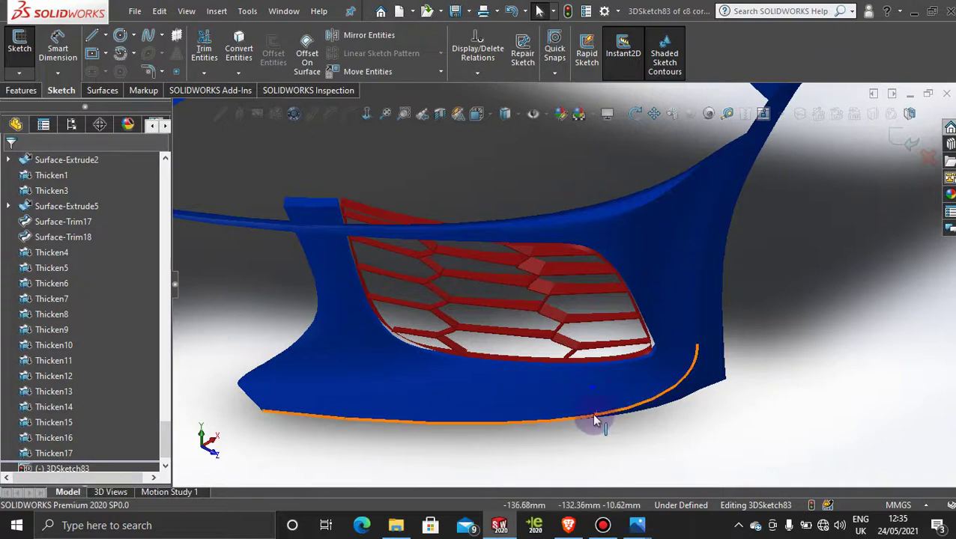
pyautogui.click(908, 139)
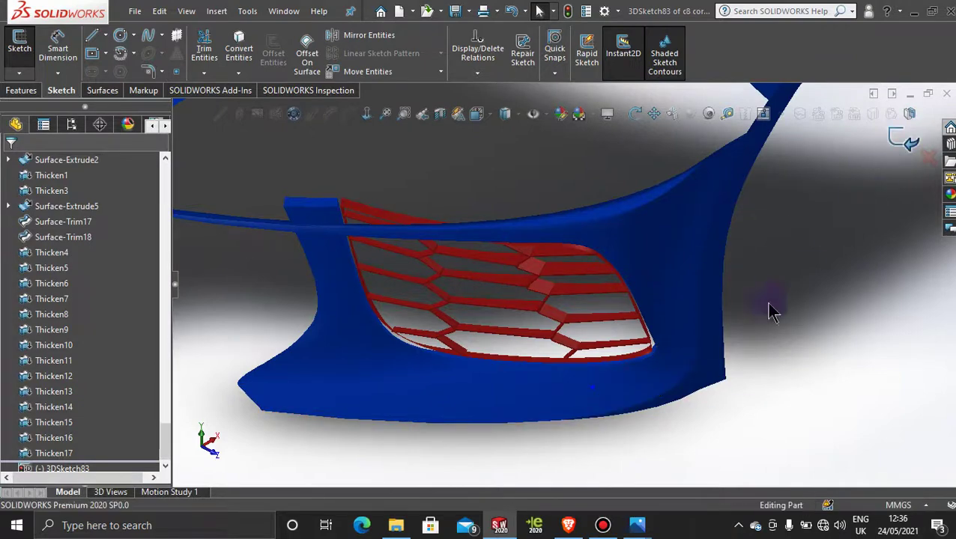
pyautogui.moveTo(644, 433); pyautogui.dragTo(695, 284, button='middle')
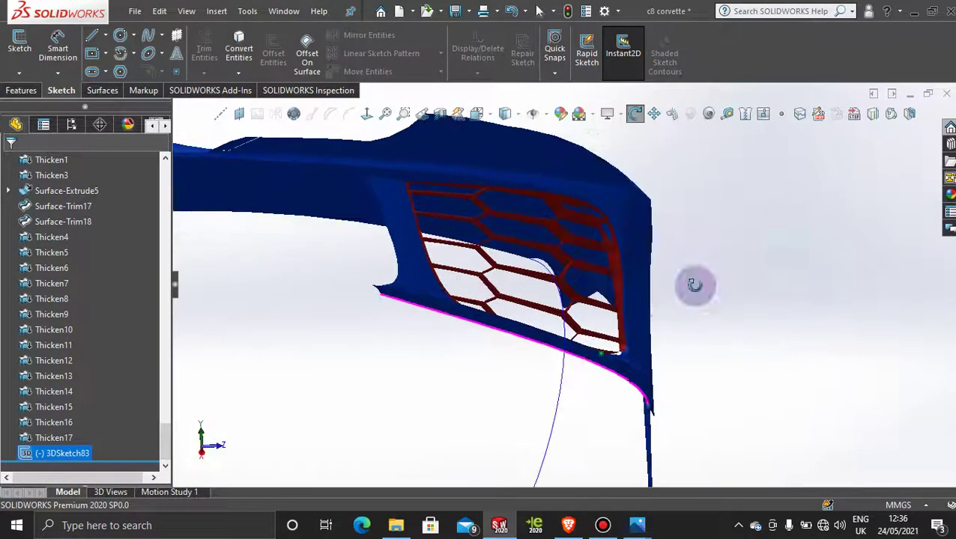
pyautogui.scroll(-2, 636, 303)
pyautogui.scroll(2, 564, 188)
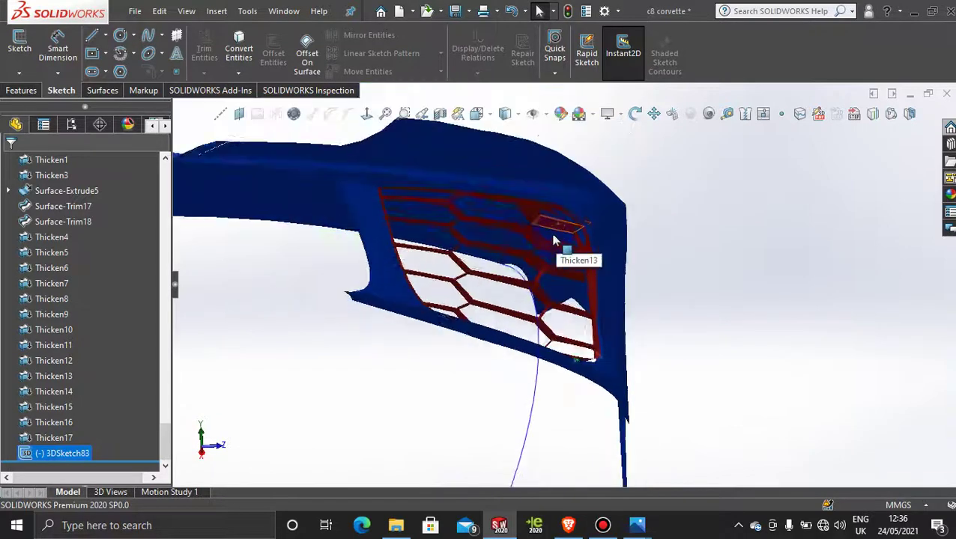
pyautogui.moveTo(554, 240); pyautogui.dragTo(727, 286, button='middle')
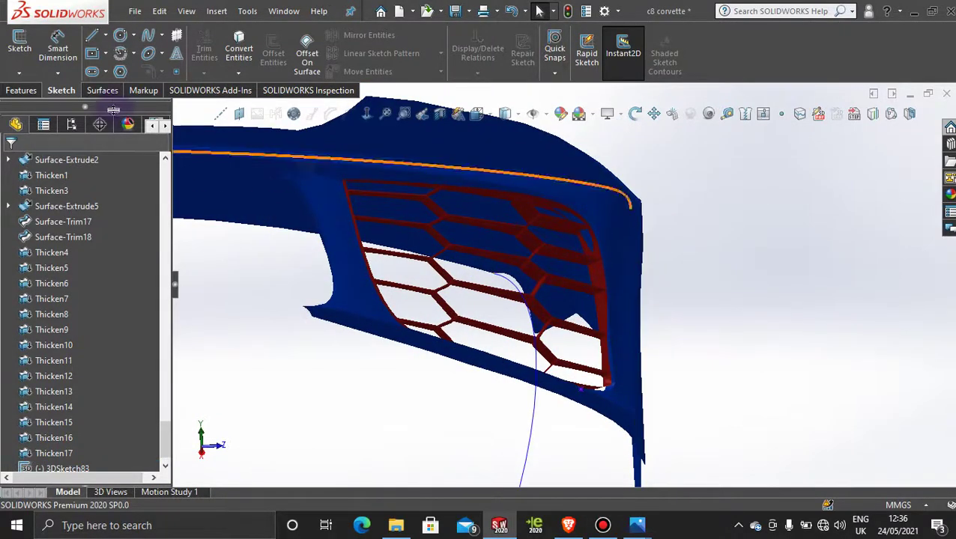
pyautogui.click(18, 72)
pyautogui.click(41, 102)
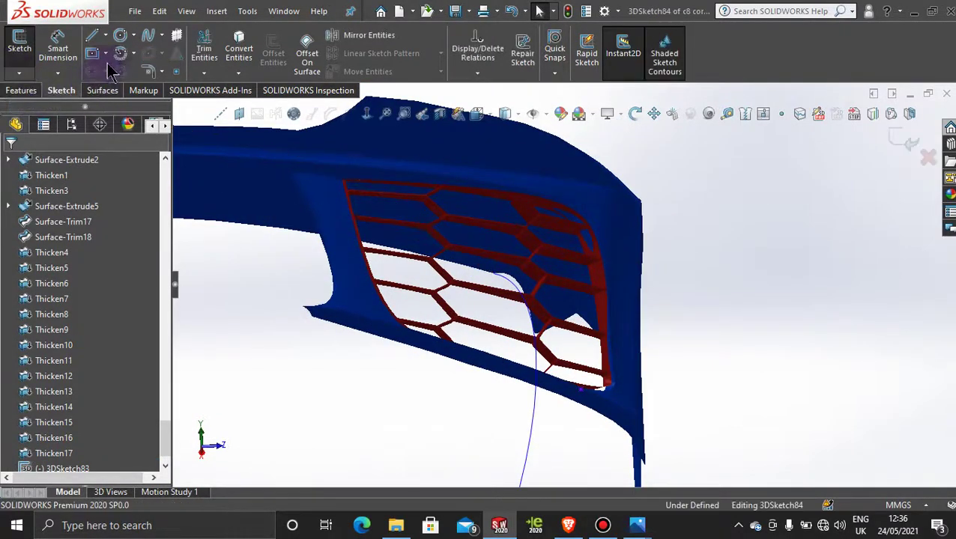
pyautogui.click(147, 35)
pyautogui.scroll(-3, 575, 375)
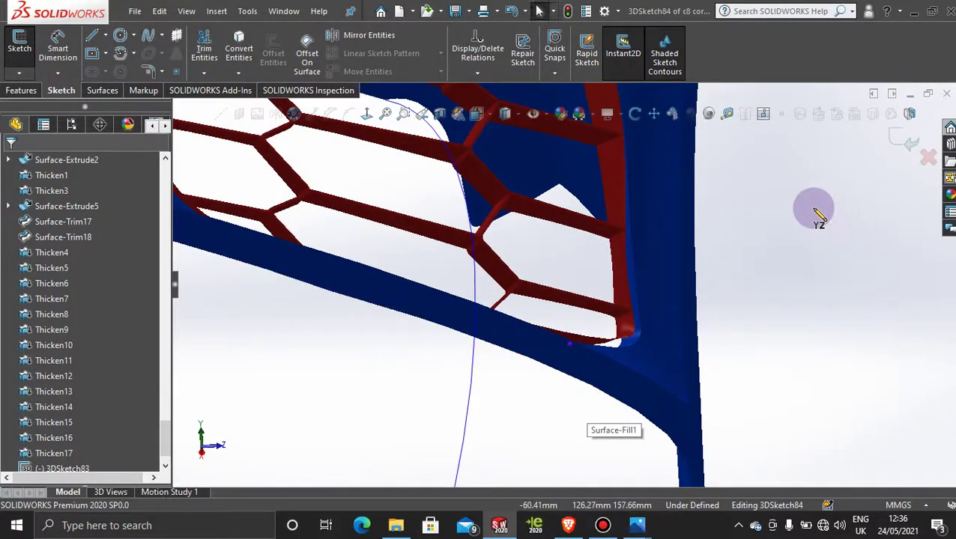
pyautogui.click(908, 140)
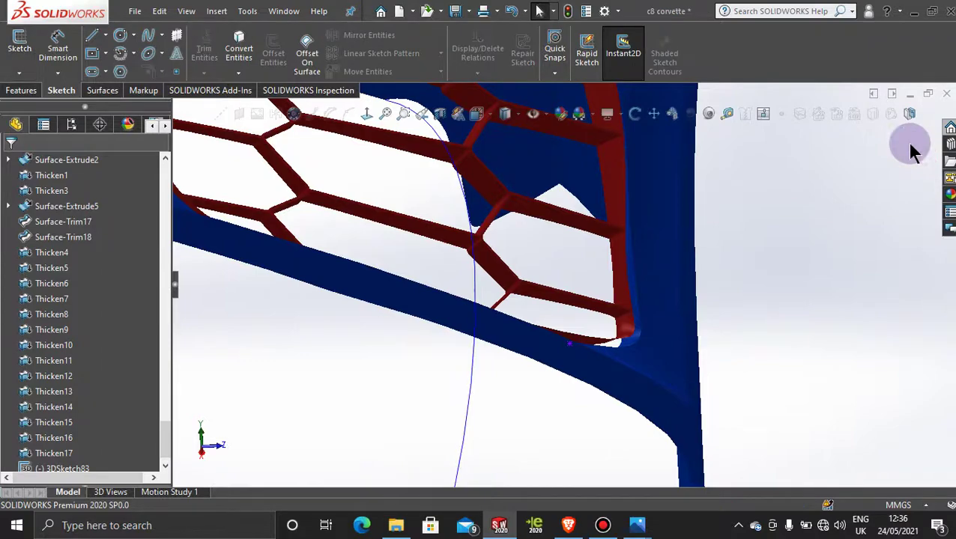
# - Hide the red hexagonal mesh body inside the intake opening and show it again through Thicken11
pyautogui.moveTo(914, 150)
pyautogui.mouseDown(button='middle')
pyautogui.moveTo(779, 291)
pyautogui.moveTo(691, 314)
pyautogui.moveTo(680, 365)
pyautogui.moveTo(709, 378)
pyautogui.mouseUp(button='middle')
pyautogui.click(633, 338)
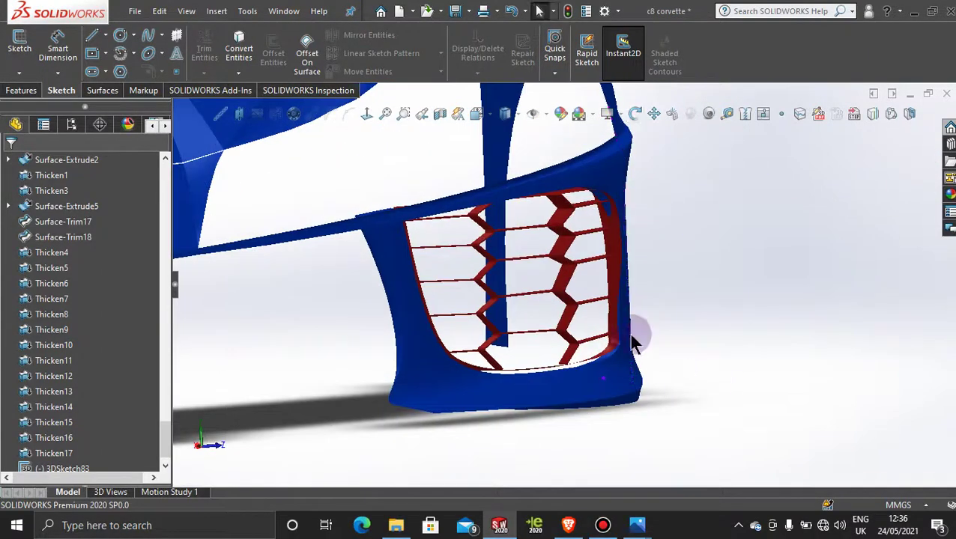
pyautogui.rightClick(567, 249)
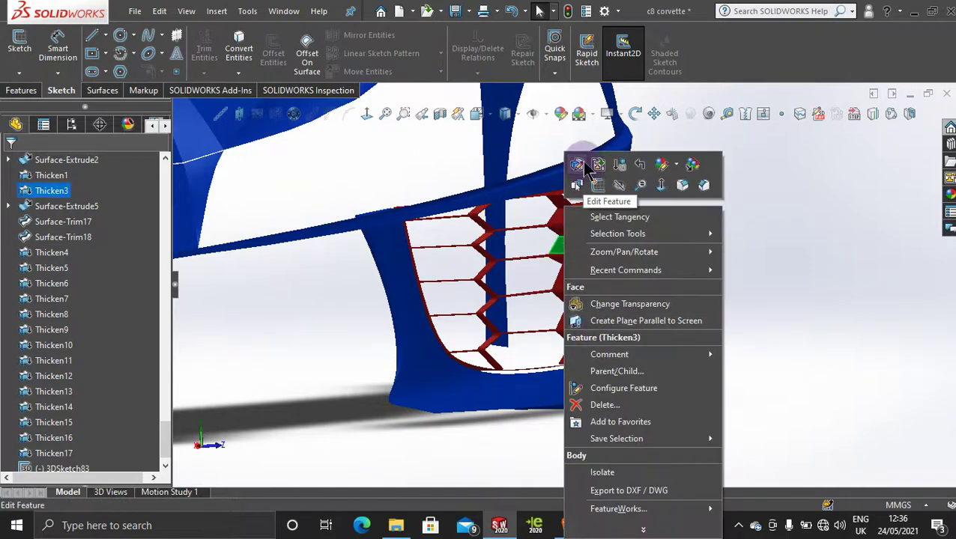
pyautogui.click(619, 185)
pyautogui.moveTo(616, 179); pyautogui.dragTo(571, 322, button='middle')
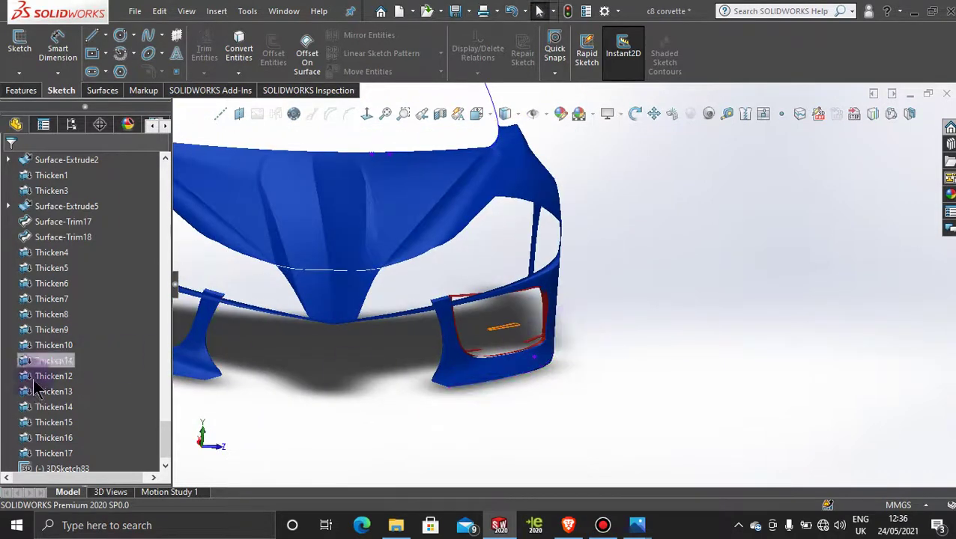
pyautogui.scroll(-1, 49, 405)
pyautogui.rightClick(48, 345)
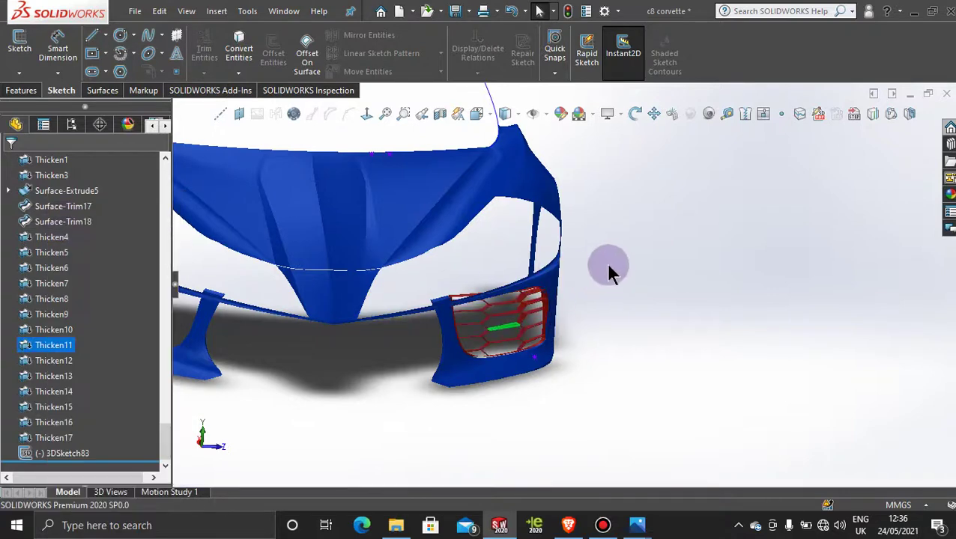
# - Hide the hexagonal mesh body, leaving the red border around the intake opening displayed
pyautogui.scroll(-3, 584, 344)
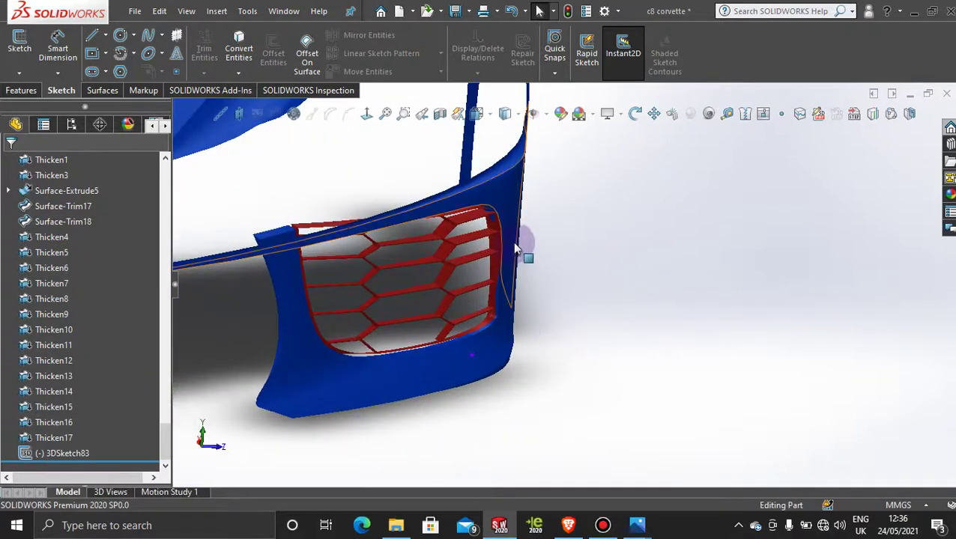
pyautogui.rightClick(466, 256)
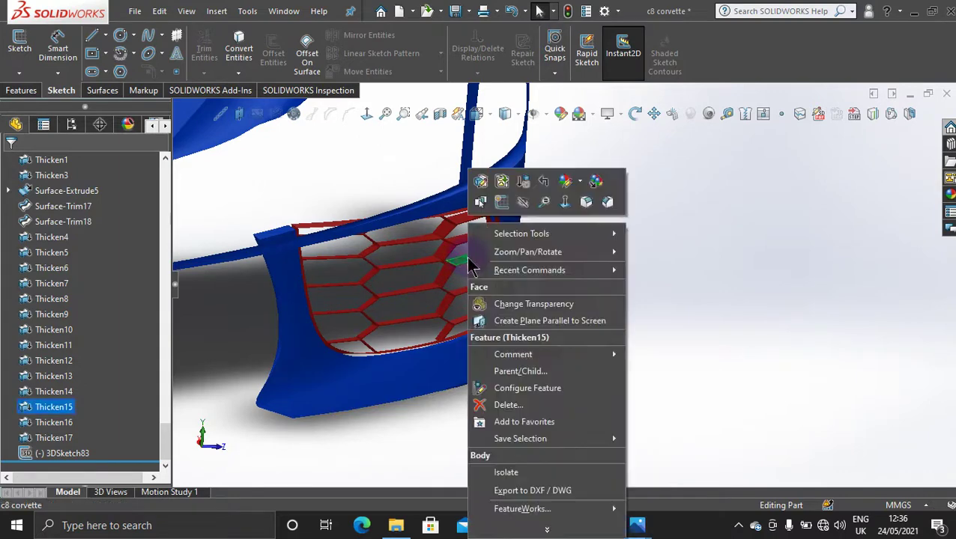
pyautogui.click(524, 203)
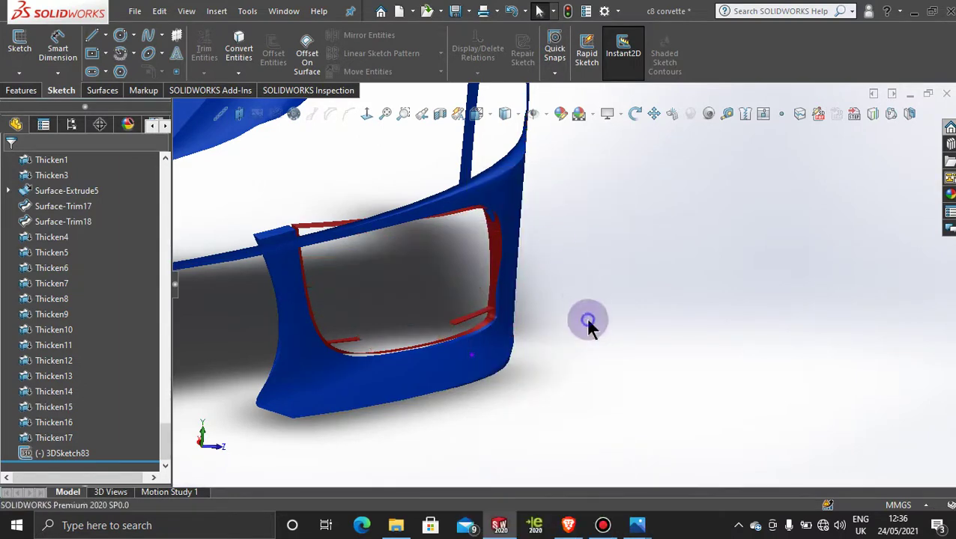
# - Start a spline in a new 3D sketch from the point on the intake's lower lip, leading it upward across the opening
pyautogui.click(20, 72)
pyautogui.click(31, 103)
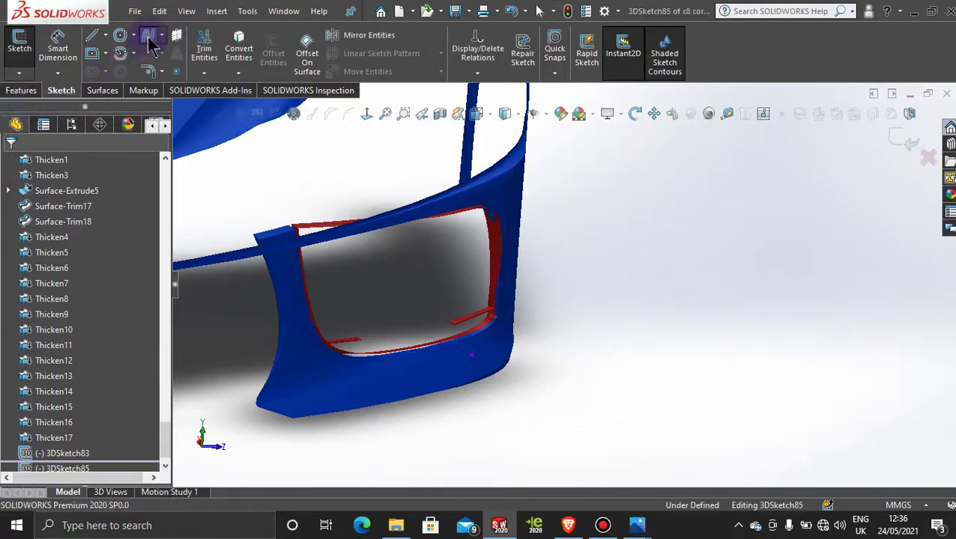
pyautogui.click(150, 42)
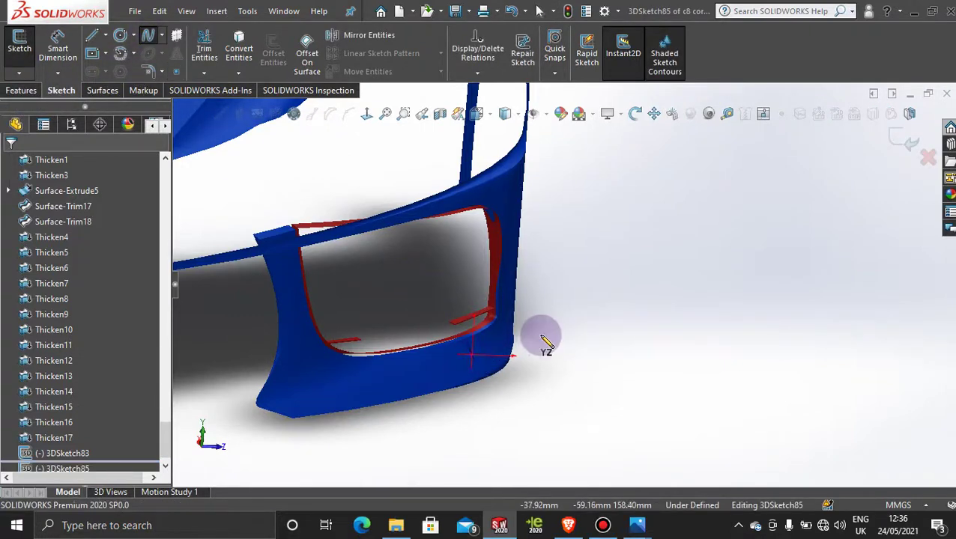
pyautogui.click(493, 310)
pyautogui.moveTo(546, 335); pyautogui.dragTo(478, 265, button='middle')
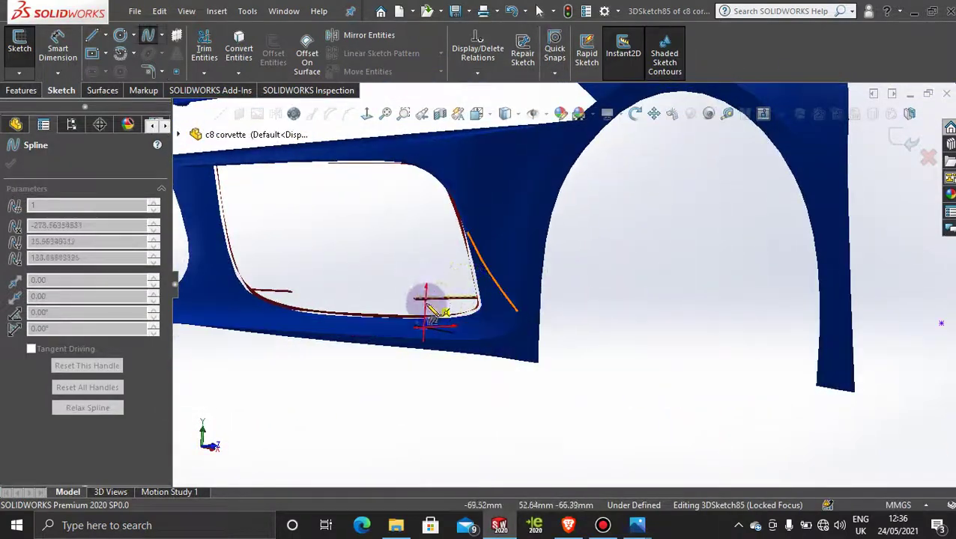
pyautogui.scroll(-3, 433, 308)
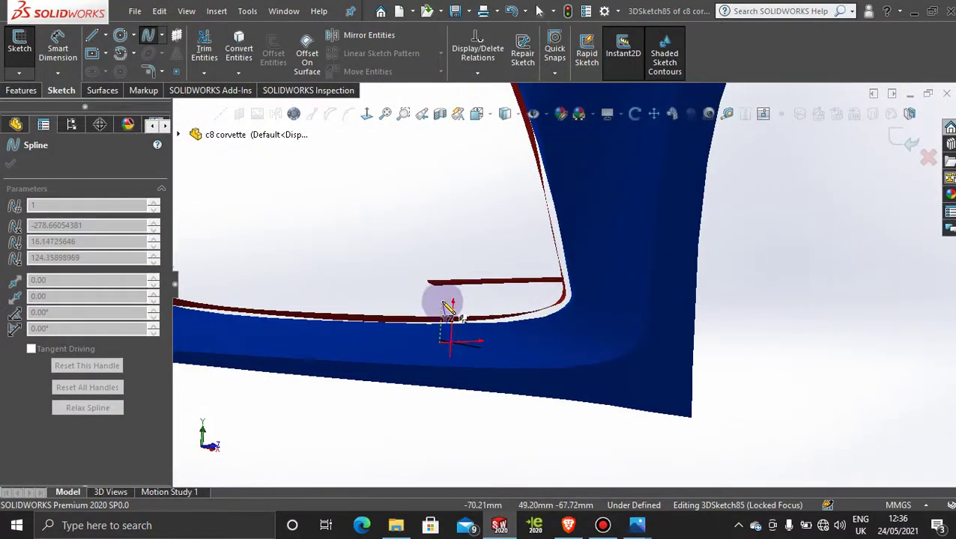
pyautogui.moveTo(452, 304); pyautogui.dragTo(451, 228)
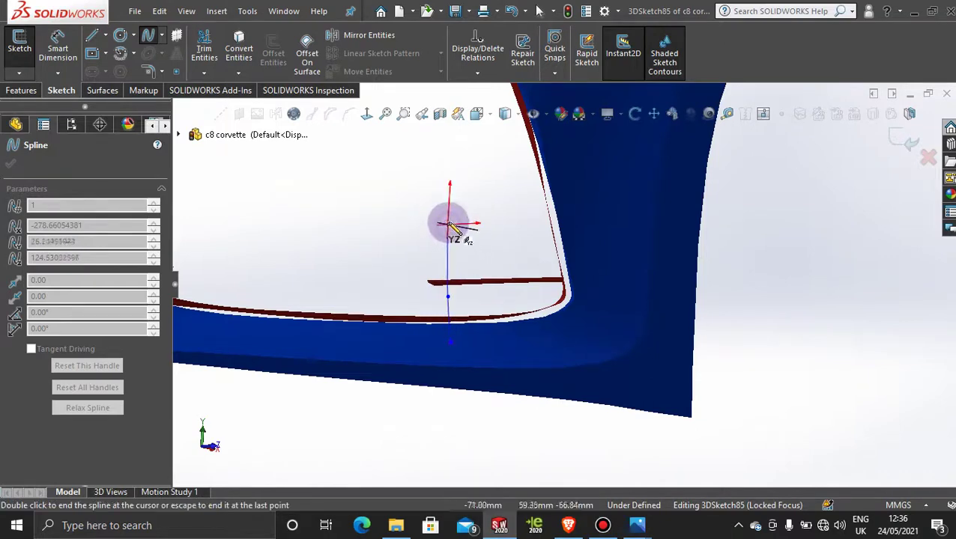
# - Continue the spline upward through several more points and end it on the upper edge of the intake opening
pyautogui.scroll(2, 452, 229)
pyautogui.click(489, 215)
pyautogui.click(484, 168)
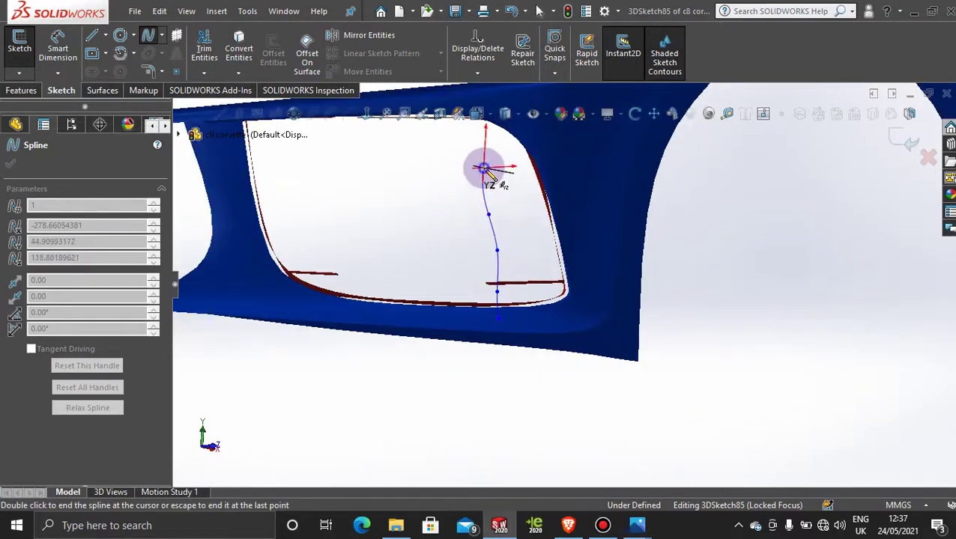
pyautogui.click(478, 150)
pyautogui.click(477, 130)
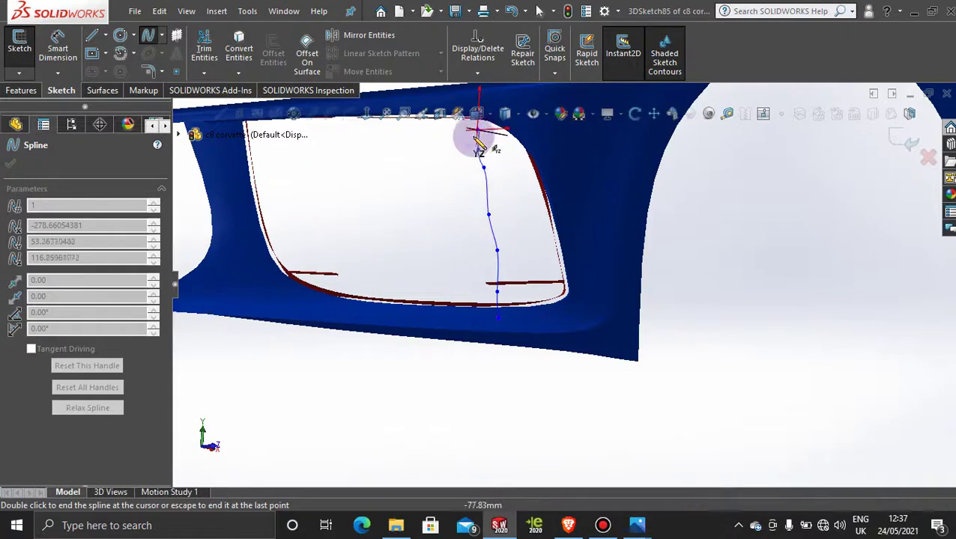
pyautogui.moveTo(494, 183); pyautogui.dragTo(509, 166, button='middle')
pyautogui.scroll(-4, 507, 164)
pyautogui.moveTo(592, 354); pyautogui.dragTo(588, 264, button='middle')
pyautogui.scroll(-3, 597, 307)
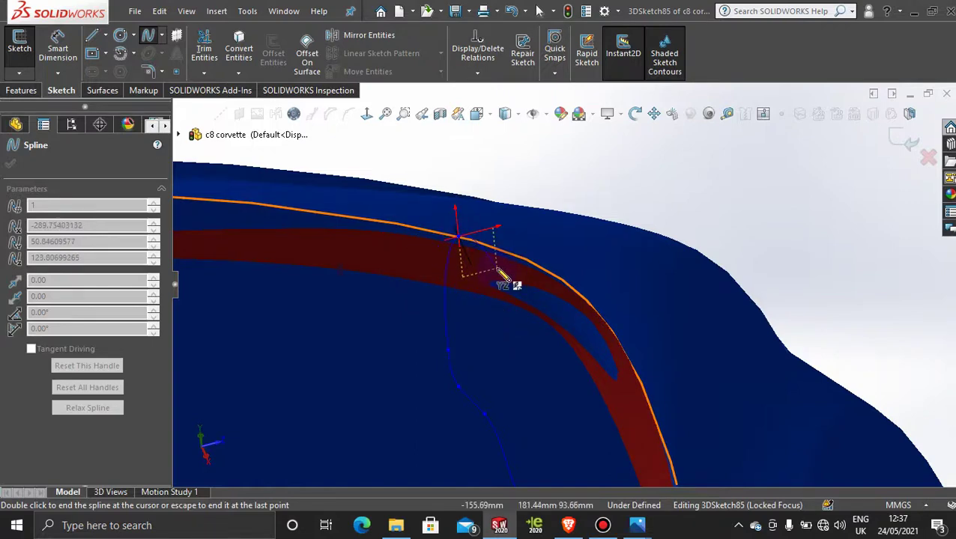
pyautogui.press('Escape')
# - Try to show the hidden intake mesh body again through Thicken10 while the spline sketch stays open
pyautogui.scroll(4, 497, 276)
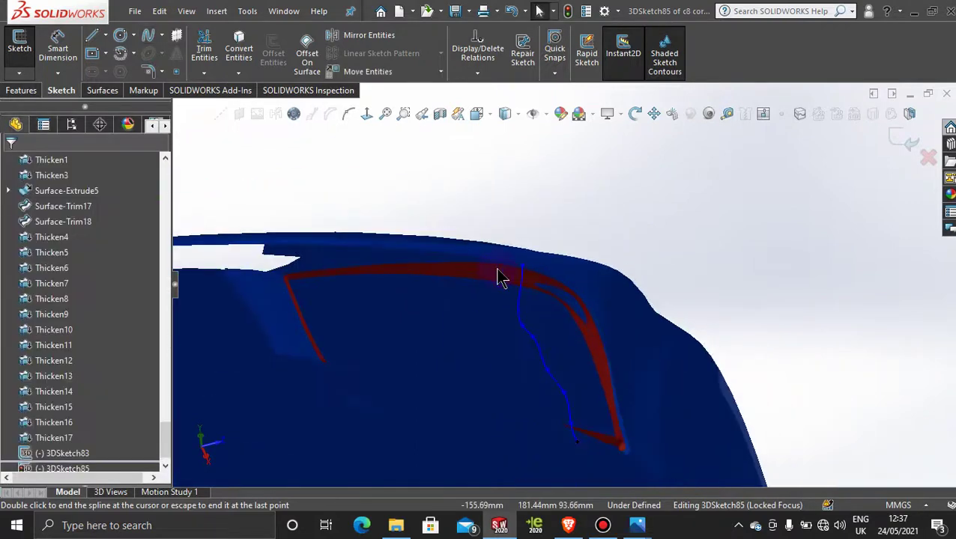
pyautogui.moveTo(544, 319); pyautogui.dragTo(503, 442, button='middle')
pyautogui.scroll(4, 528, 382)
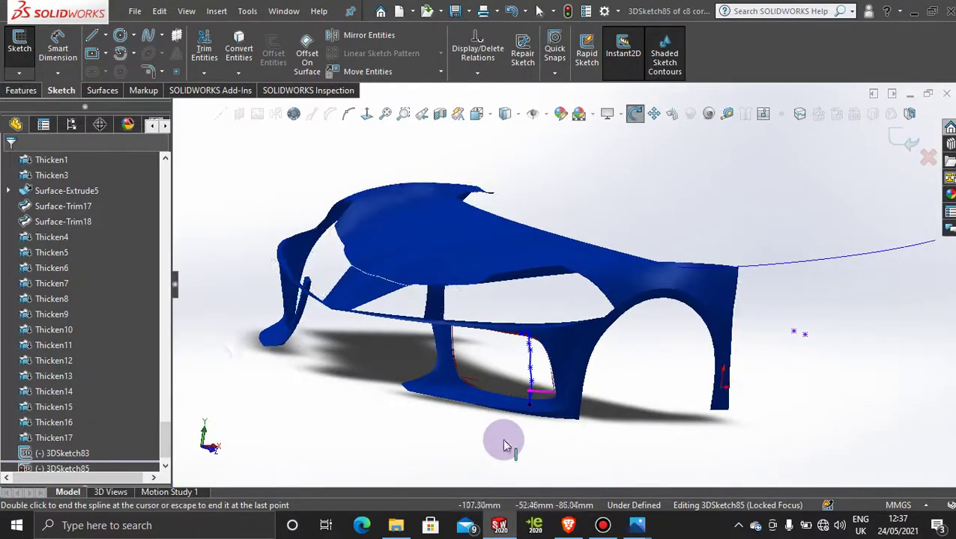
pyautogui.rightClick(33, 343)
pyautogui.click(45, 256)
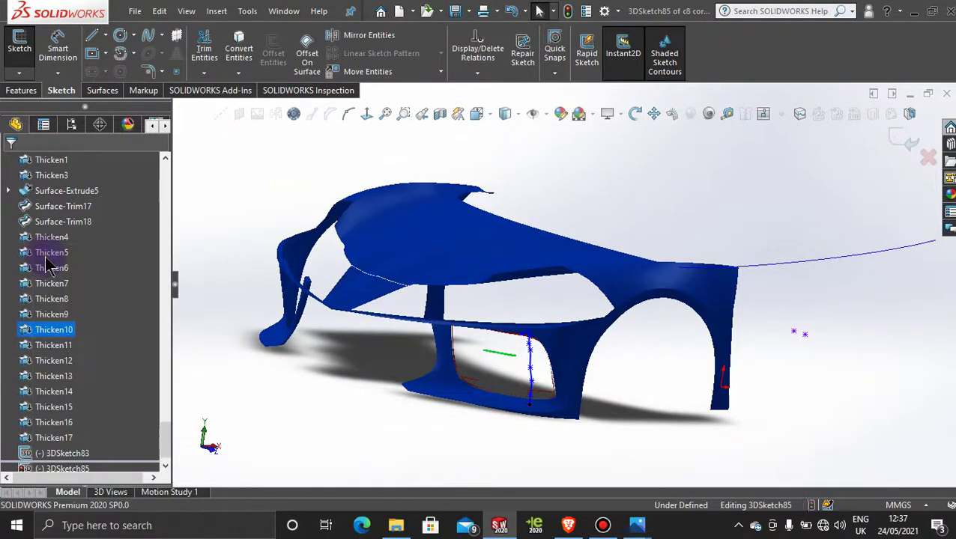
pyautogui.click(638, 200)
# - In the front view, shift the spline's two lower control vertices outward toward the slanted side of the intake opening
pyautogui.moveTo(524, 369); pyautogui.dragTo(444, 359, button='middle')
pyautogui.press('space')
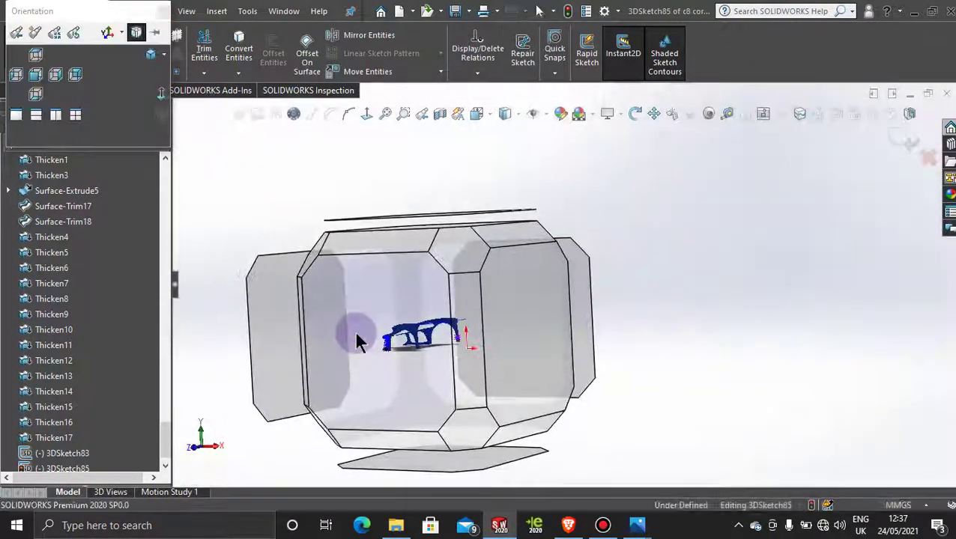
pyautogui.click(355, 333)
pyautogui.scroll(-10, 461, 298)
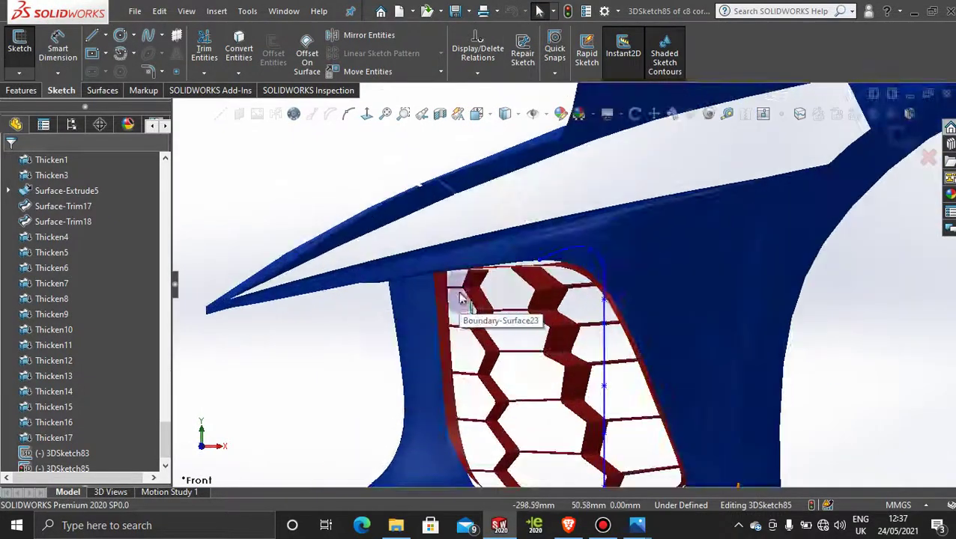
pyautogui.click(601, 258)
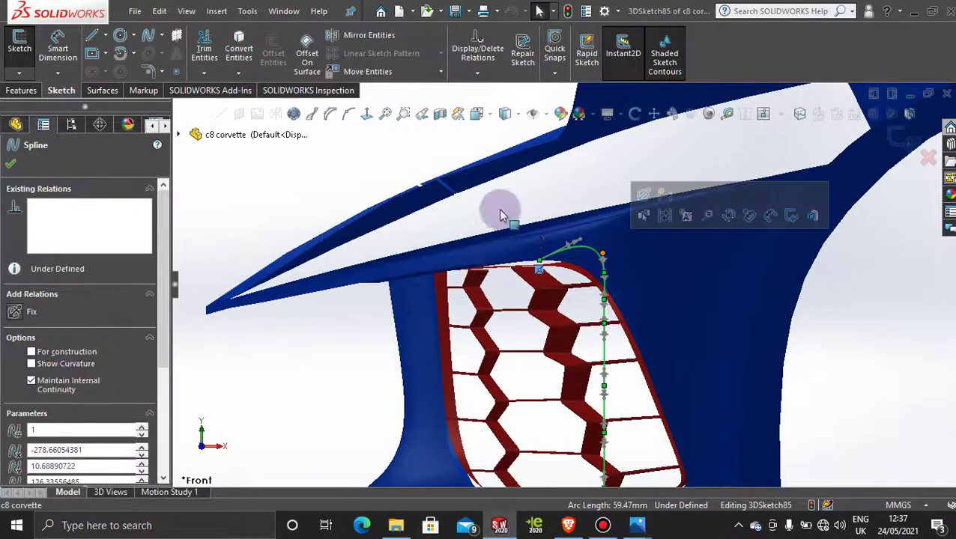
pyautogui.click(329, 115)
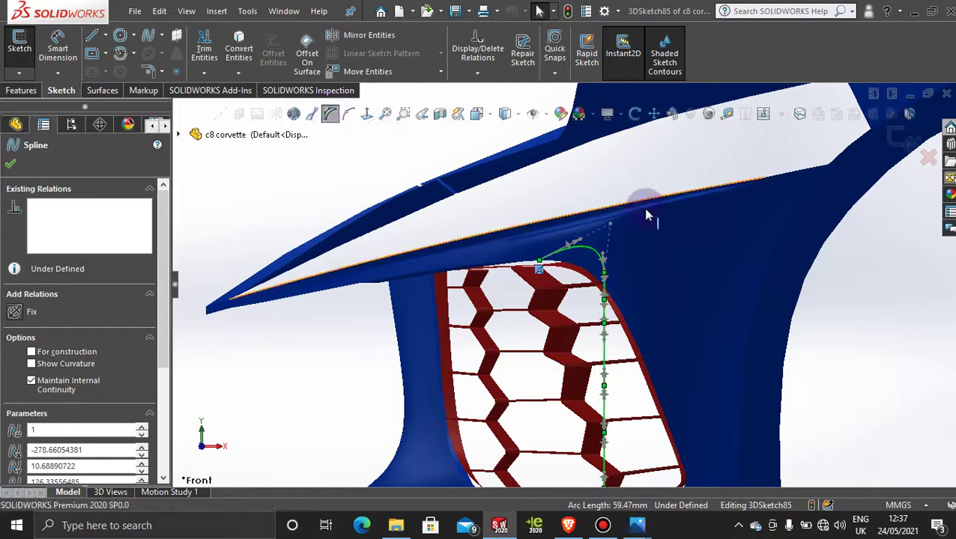
pyautogui.click(611, 228)
pyautogui.scroll(5, 672, 340)
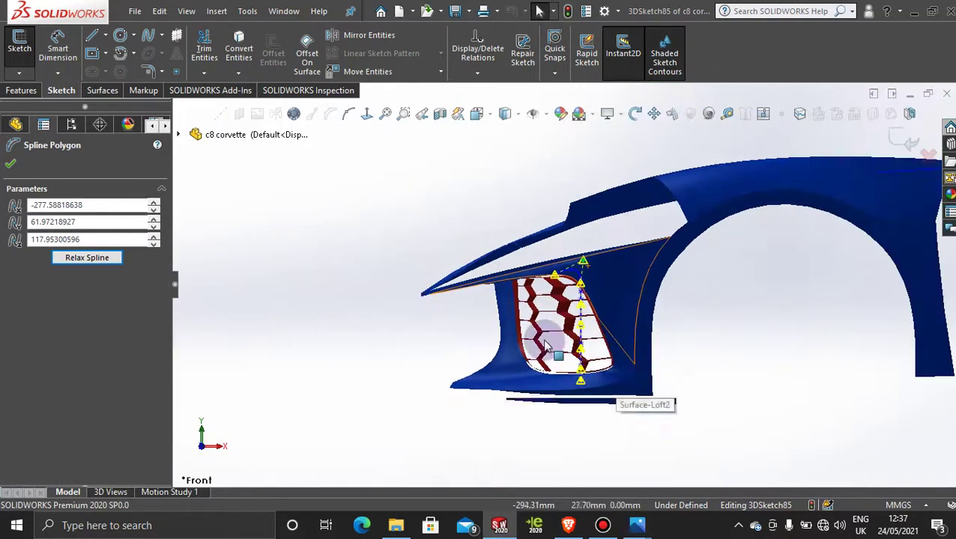
pyautogui.scroll(-3, 546, 346)
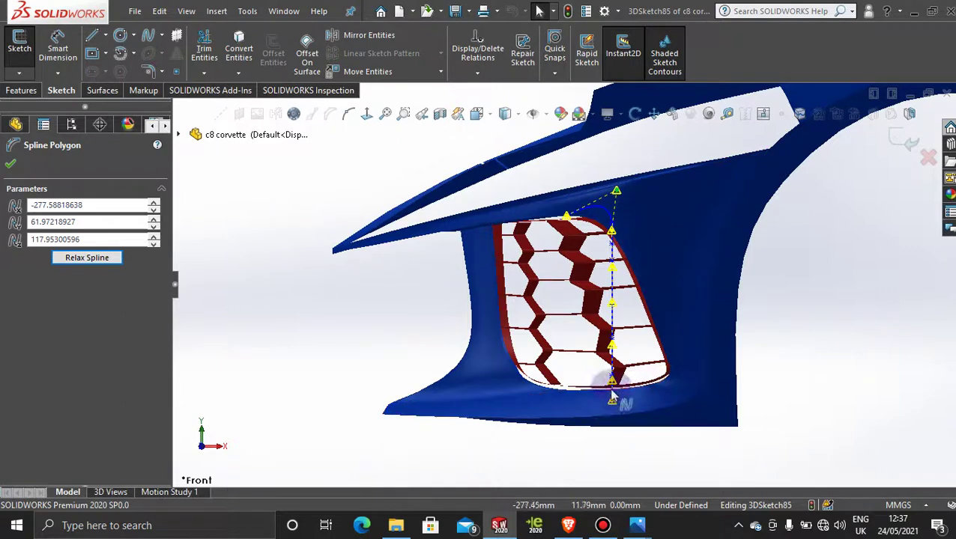
pyautogui.moveTo(613, 386); pyautogui.dragTo(654, 395)
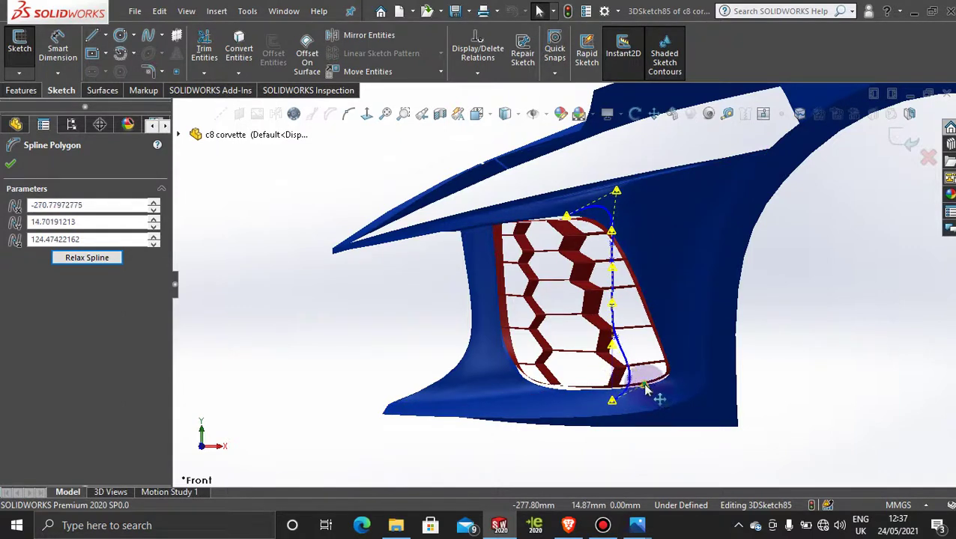
pyautogui.moveTo(613, 346); pyautogui.dragTo(627, 345)
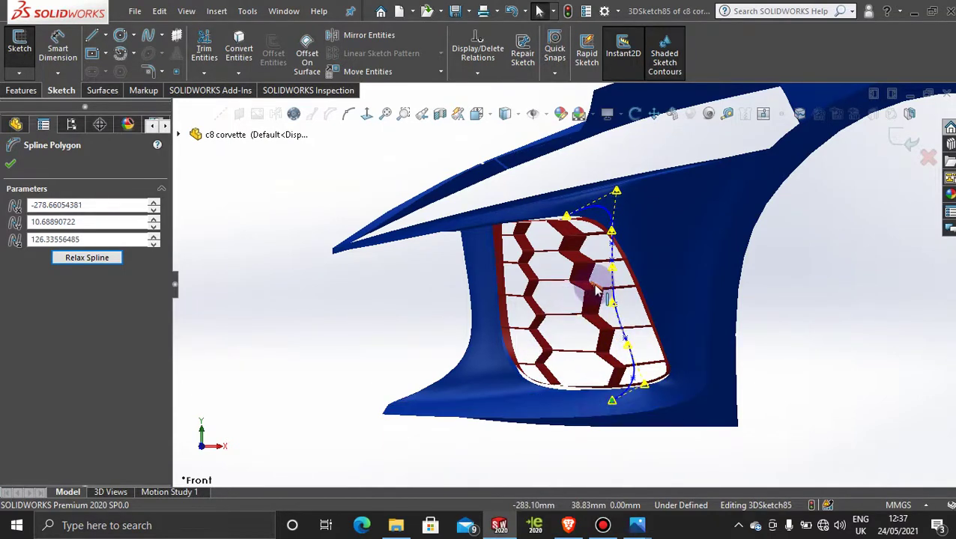
# - Pull the spline's upper control vertices down and inward, leading the curve diagonally away from the opening's upper edge
pyautogui.scroll(-2, 613, 280)
pyautogui.scroll(3, 575, 235)
pyautogui.moveTo(569, 215); pyautogui.dragTo(550, 248)
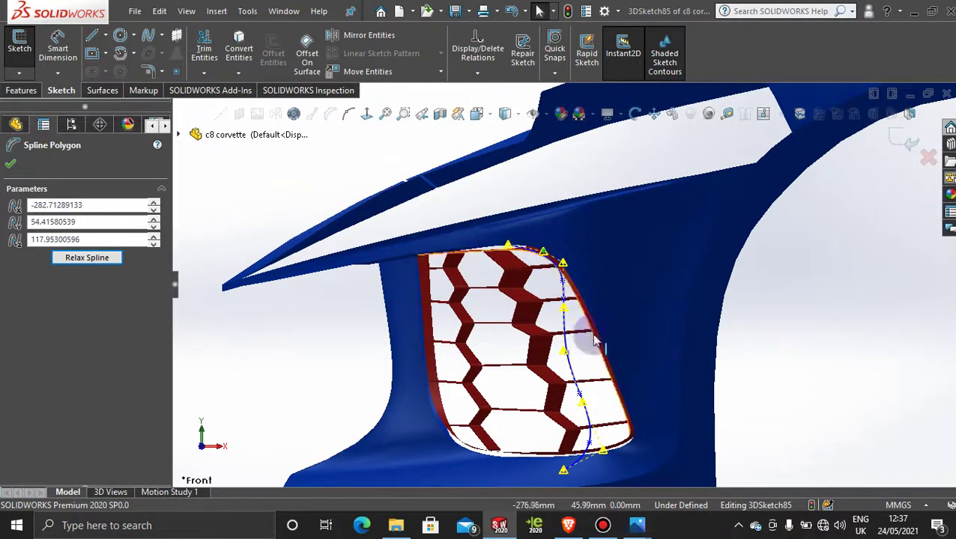
pyautogui.moveTo(636, 527)
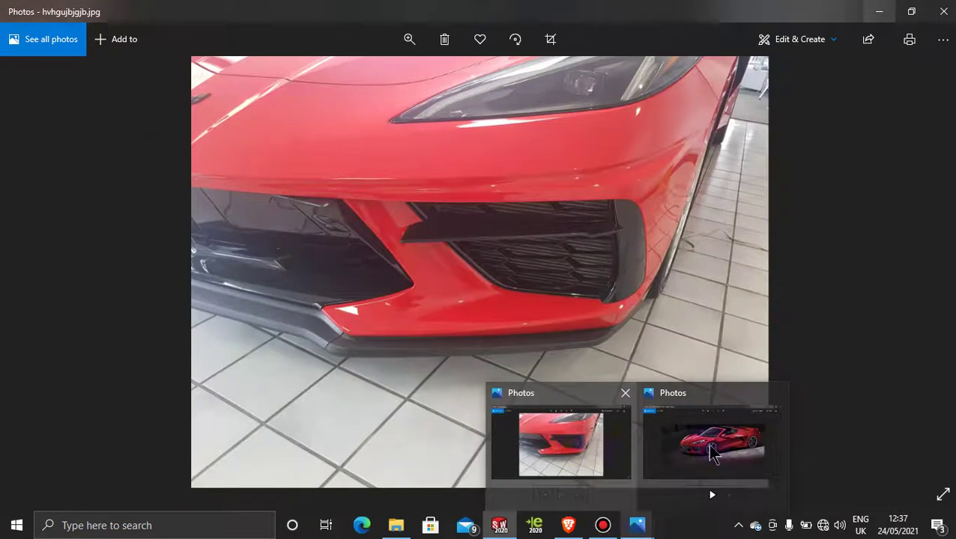
pyautogui.moveTo(715, 451)
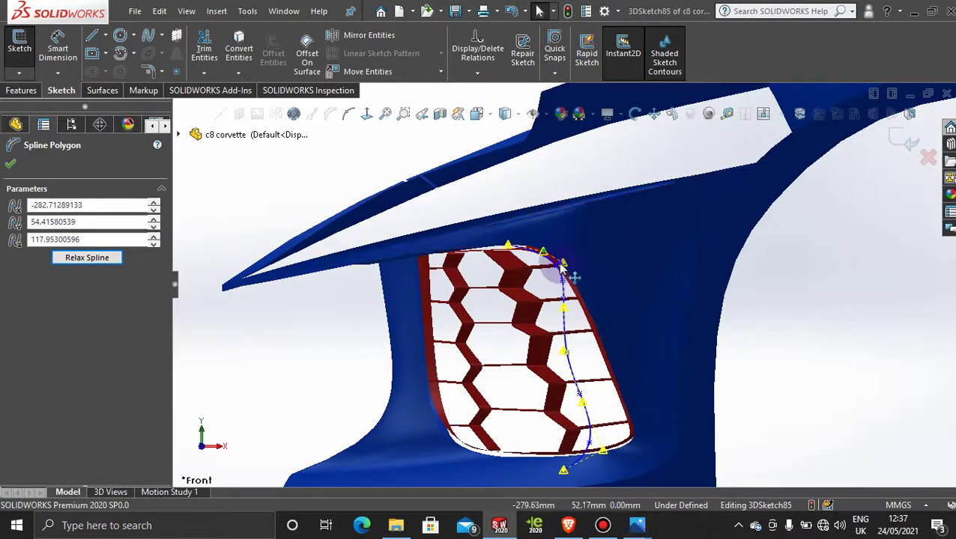
pyautogui.moveTo(562, 265); pyautogui.dragTo(522, 314)
# - Exit the 3D sketch and hide the hexagonal mesh body inside the intake opening
pyautogui.rightClick(527, 313)
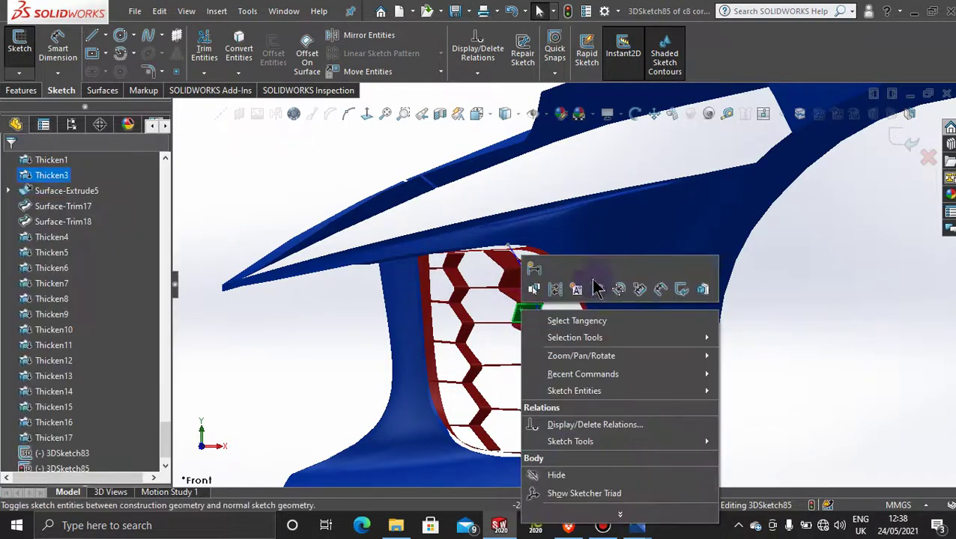
pyautogui.click(880, 240)
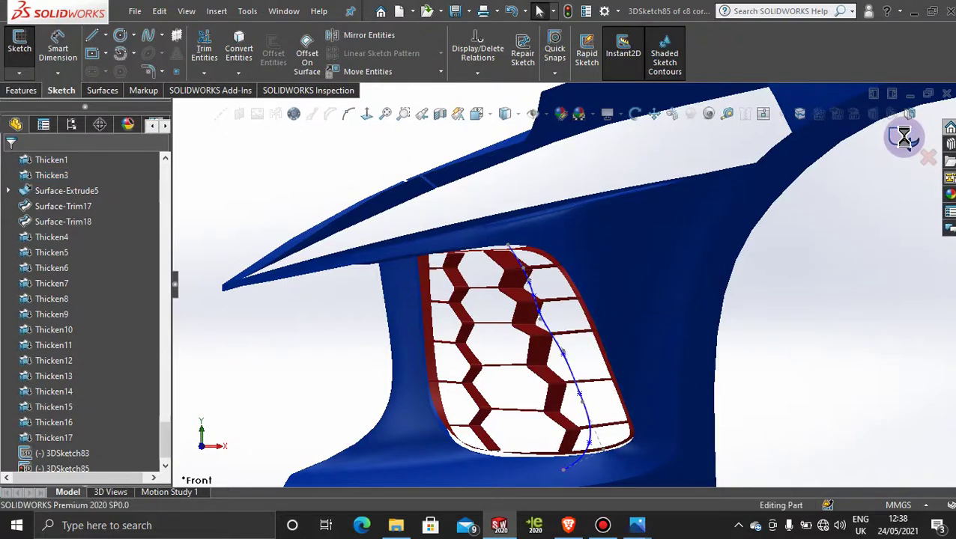
pyautogui.rightClick(517, 284)
pyautogui.click(573, 186)
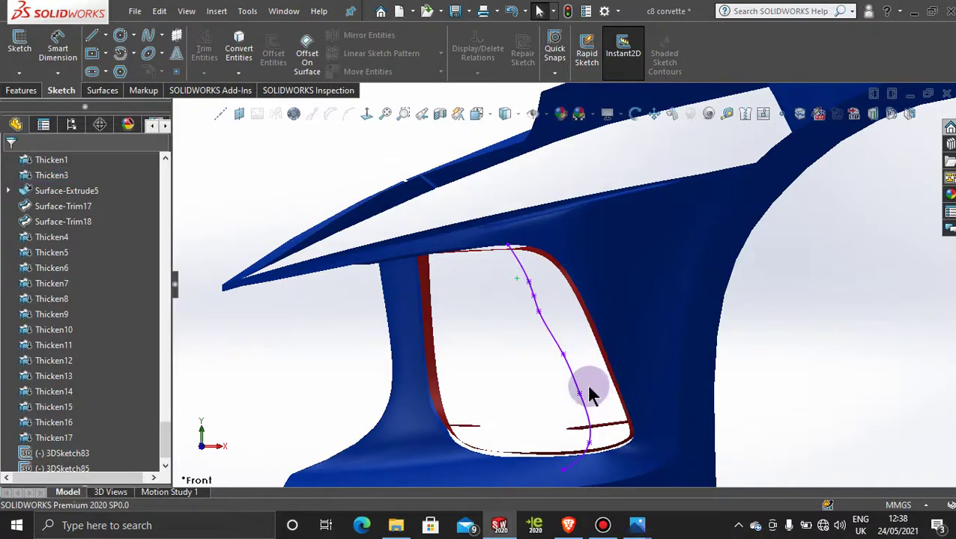
# - Reopen 3DSketch85, which contains the intake spline, for editing
pyautogui.click(565, 373)
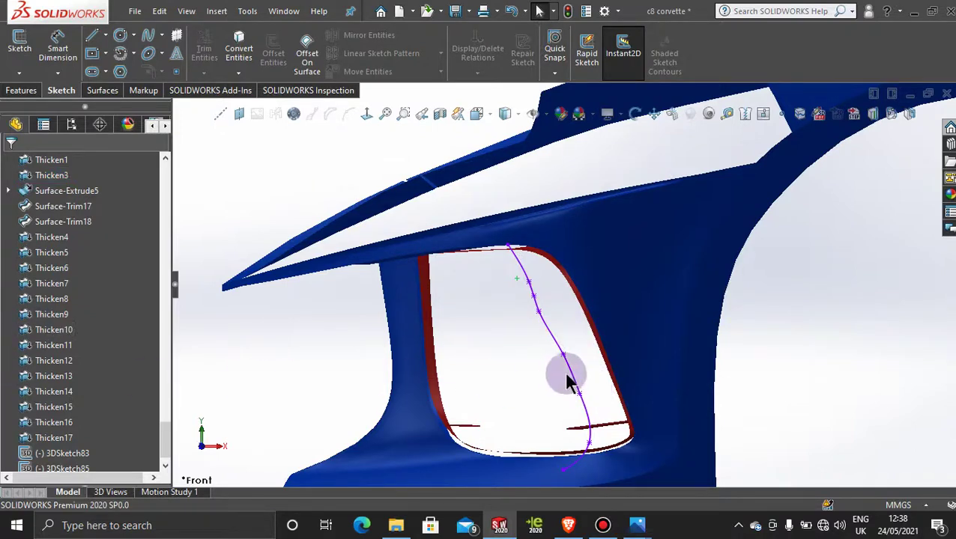
pyautogui.doubleClick(546, 334)
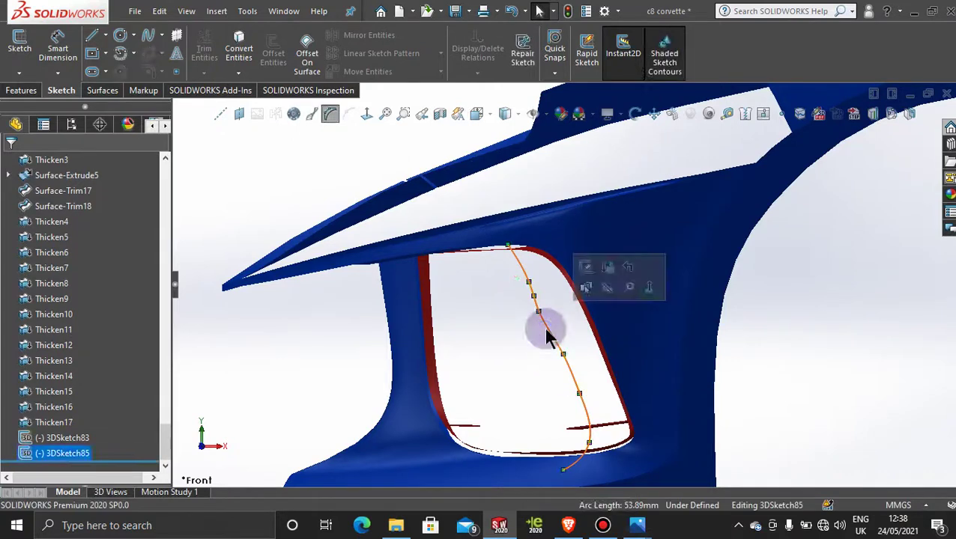
pyautogui.doubleClick(250, 179)
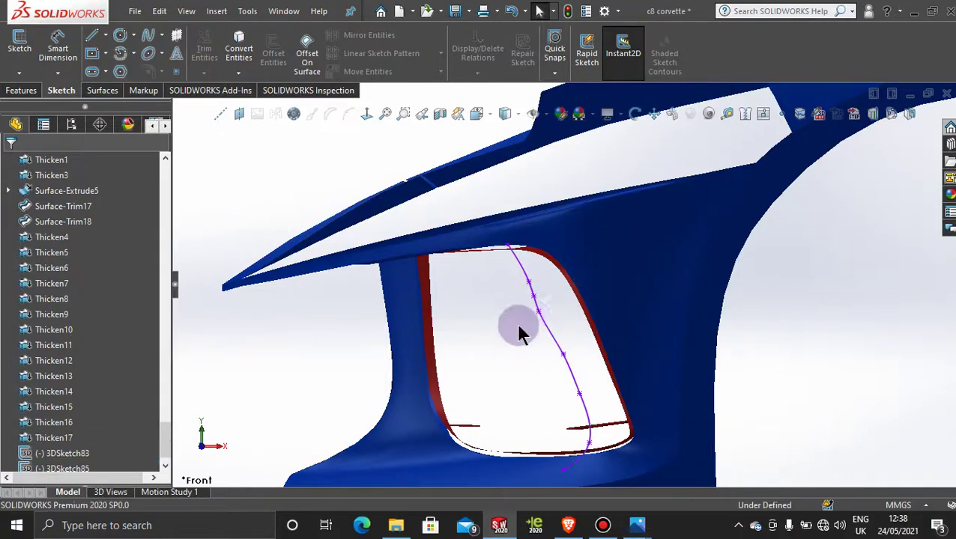
pyautogui.rightClick(550, 335)
pyautogui.click(560, 266)
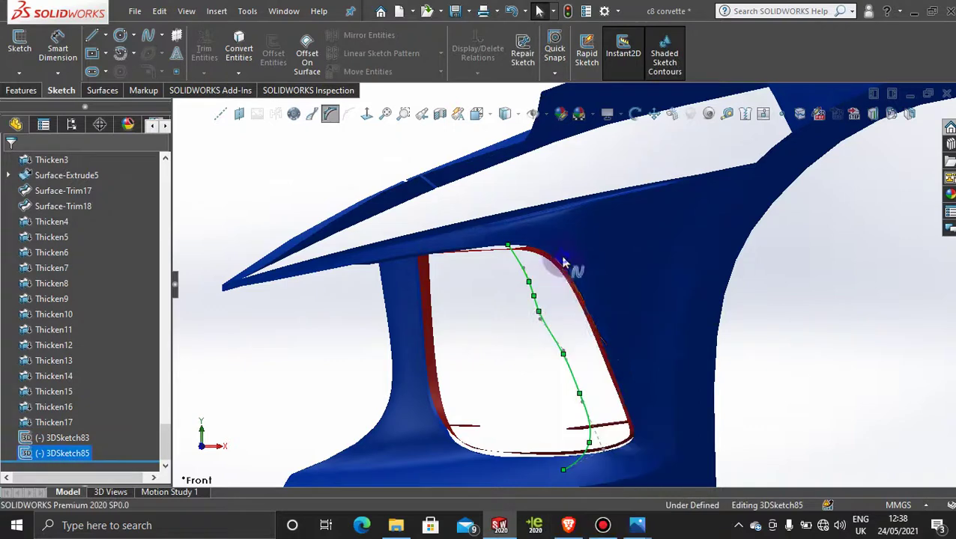
pyautogui.doubleClick(567, 303)
pyautogui.doubleClick(553, 335)
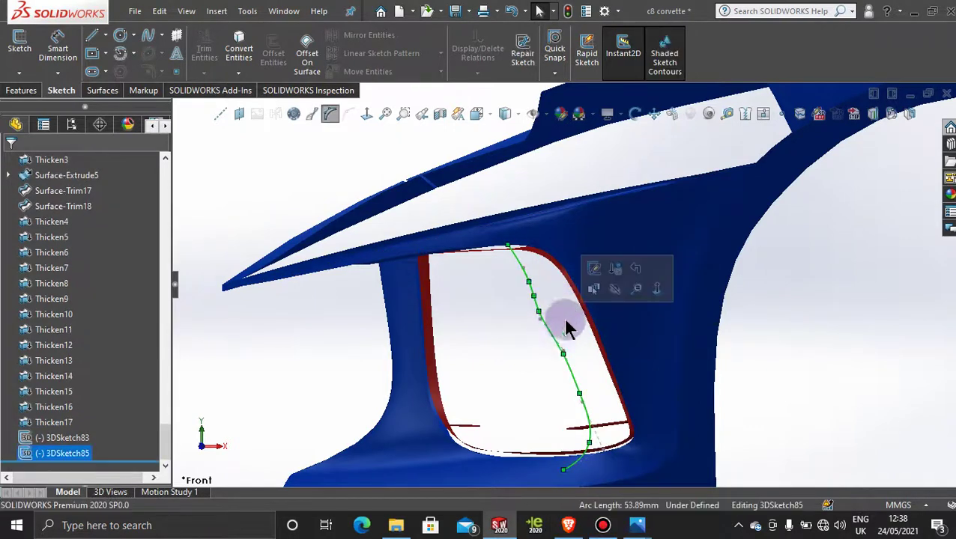
pyautogui.click(598, 268)
# - Straighten the spline's upper and middle portion by lining up its control vertices along a slanted path across the opening
pyautogui.click(549, 315)
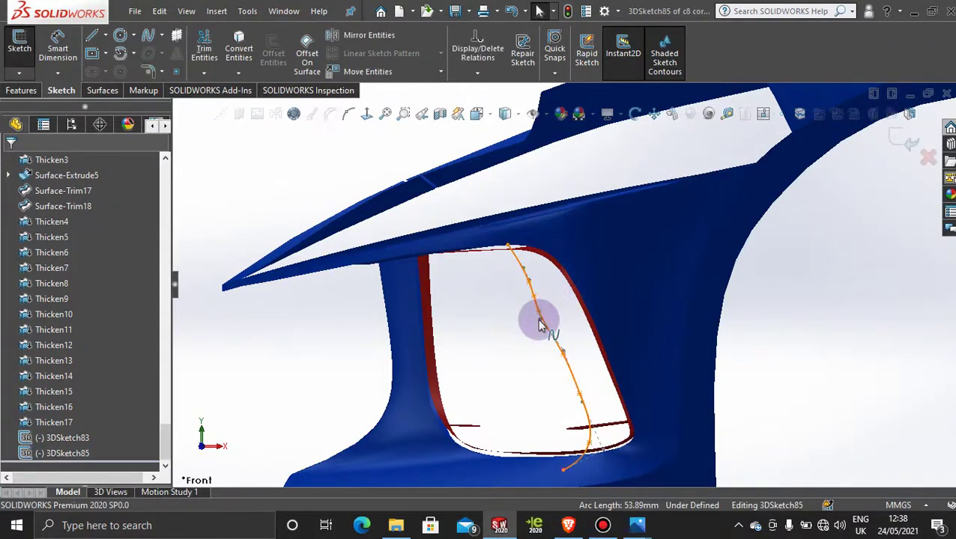
pyautogui.scroll(-3, 532, 311)
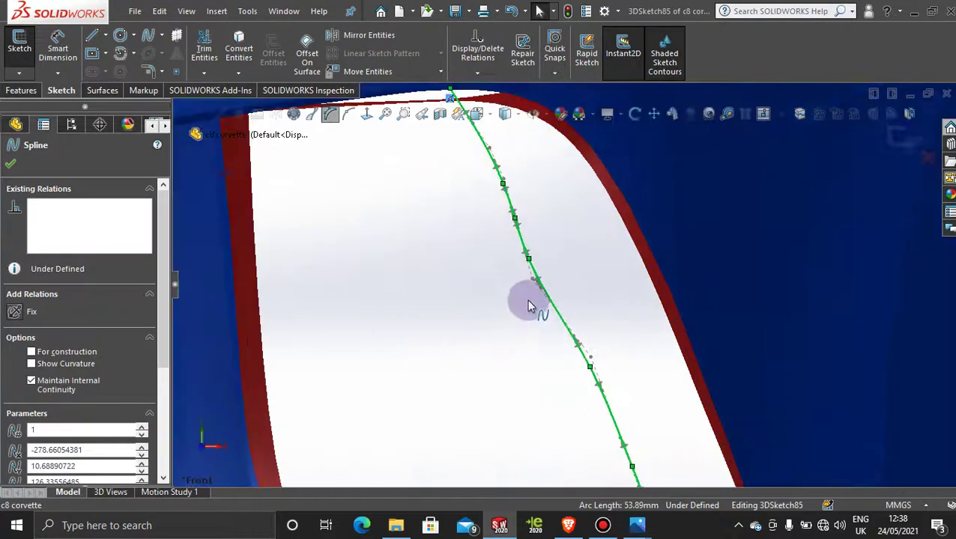
pyautogui.click(533, 285)
pyautogui.scroll(5, 533, 279)
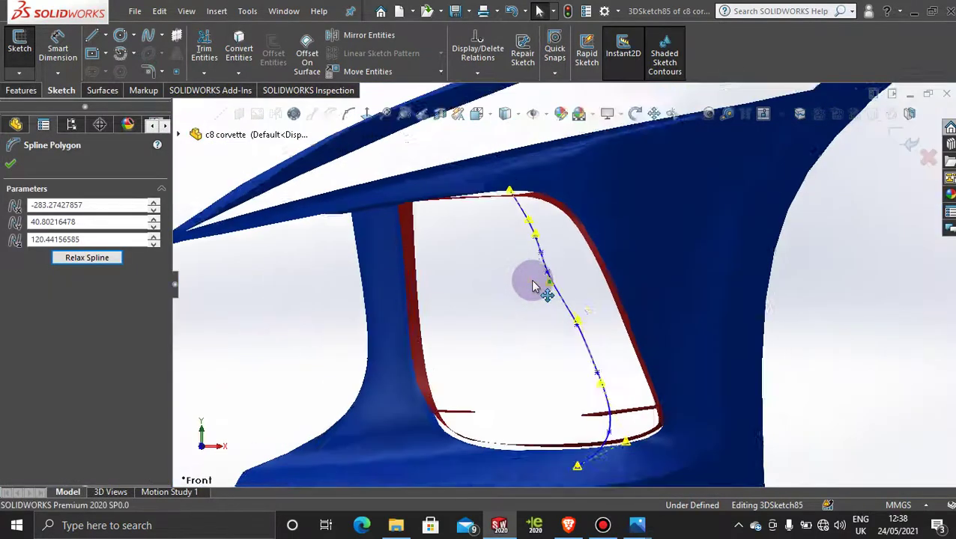
pyautogui.scroll(-4, 554, 262)
pyautogui.moveTo(528, 232); pyautogui.dragTo(584, 369)
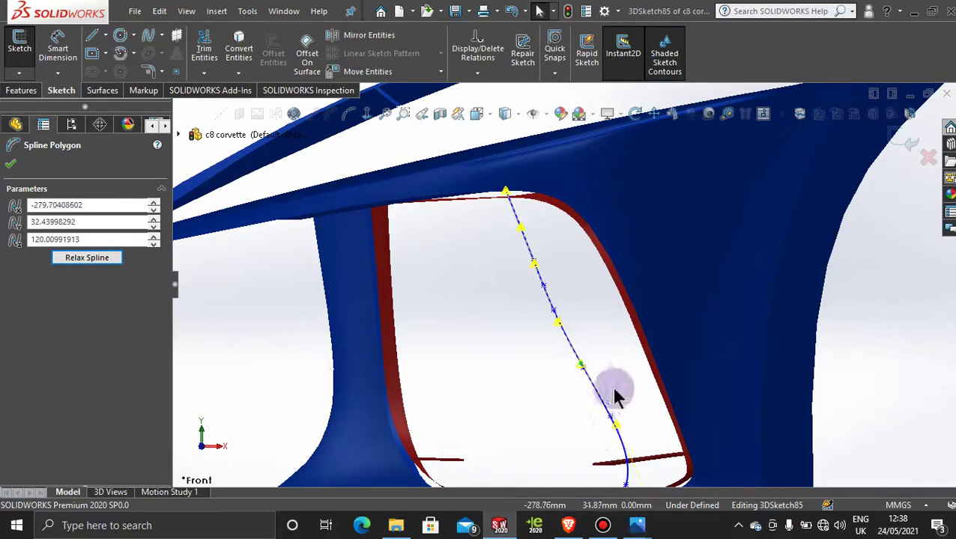
# - Fine-tune the two lower-middle control vertices to smooth the spline, placing the lower one at about X -276.68, Y 24.98
pyautogui.moveTo(615, 424); pyautogui.dragTo(595, 439)
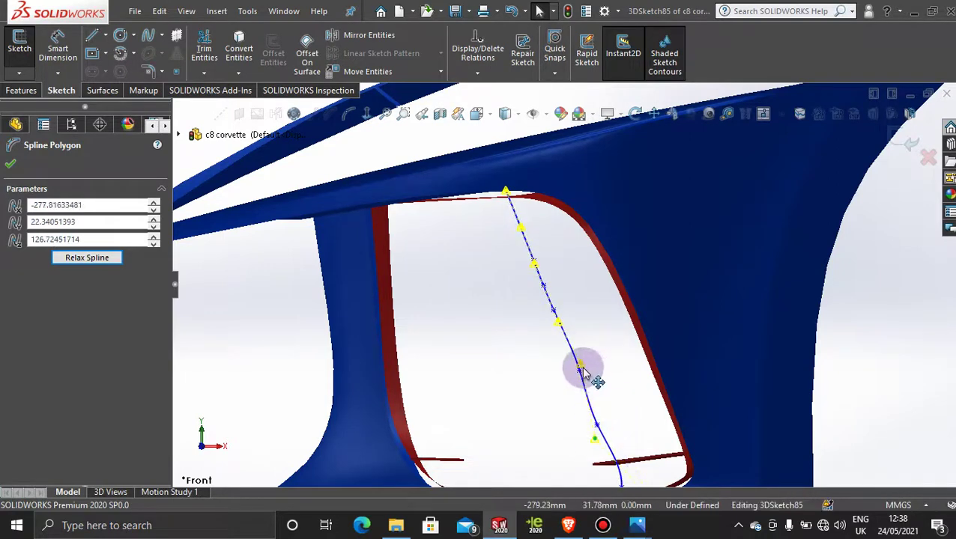
pyautogui.moveTo(581, 366); pyautogui.dragTo(571, 366)
pyautogui.moveTo(595, 438); pyautogui.dragTo(581, 367)
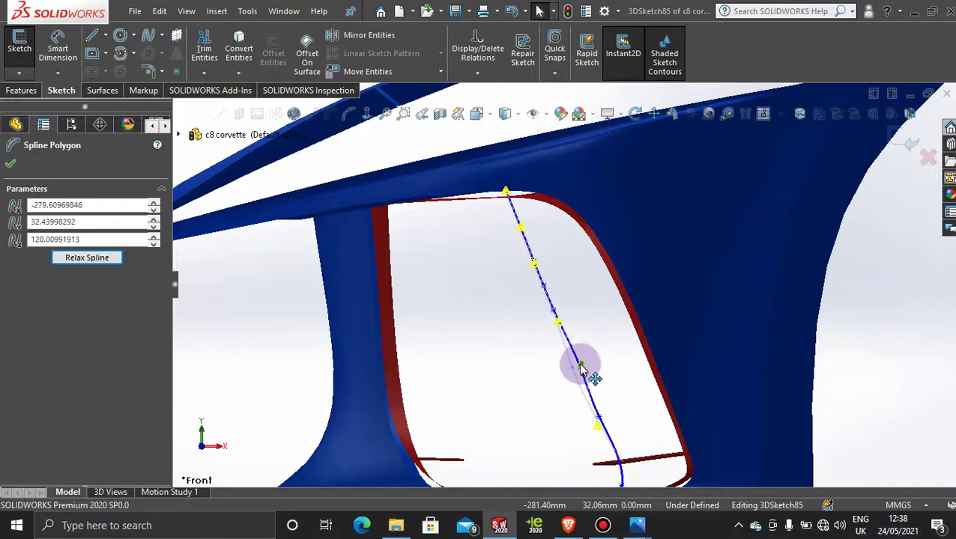
pyautogui.moveTo(597, 426); pyautogui.dragTo(606, 424)
# - Delete the coincident relation from the spline's lower endpoint on the intake lip
pyautogui.scroll(4, 629, 436)
pyautogui.scroll(-4, 534, 388)
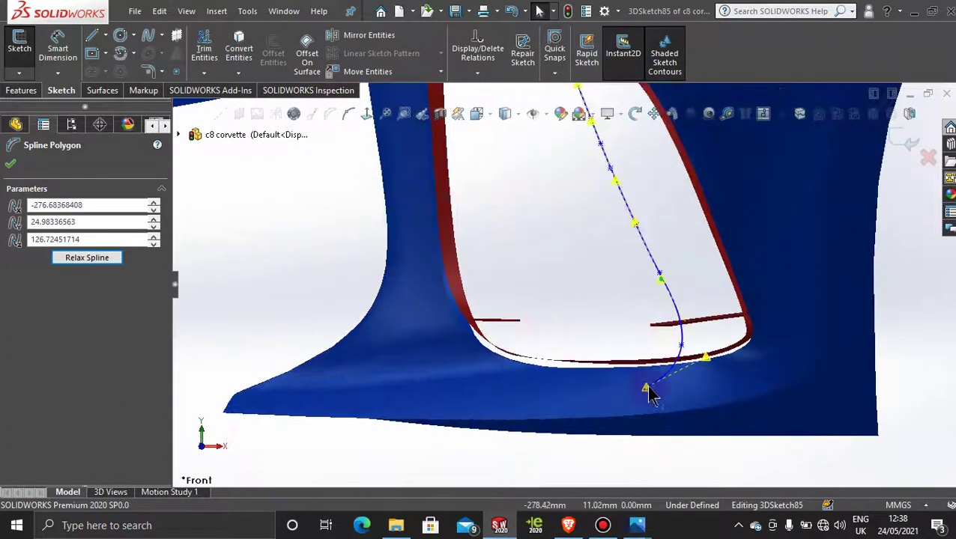
pyautogui.moveTo(644, 390); pyautogui.dragTo(646, 388)
pyautogui.rightClick(645, 390)
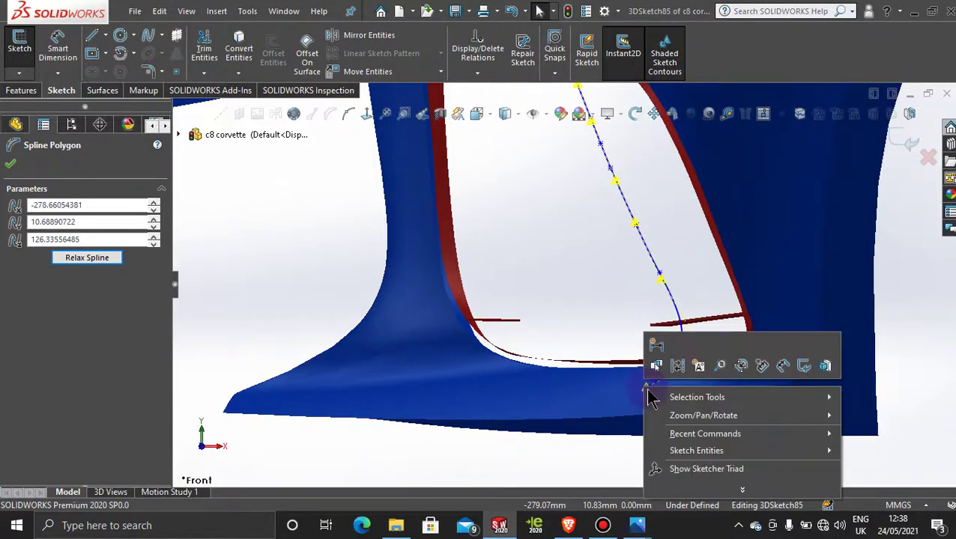
pyautogui.click(890, 235)
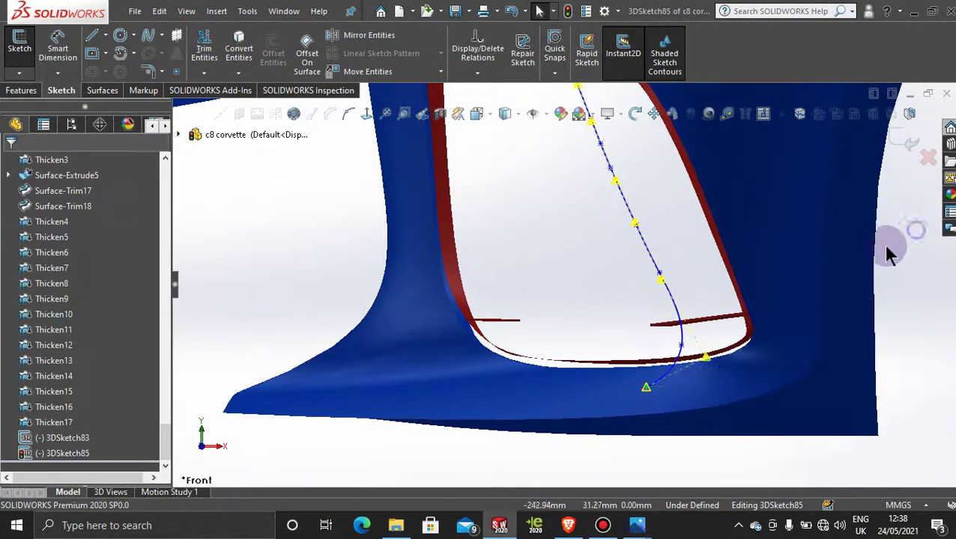
pyautogui.click(644, 389)
pyautogui.rightClick(154, 215)
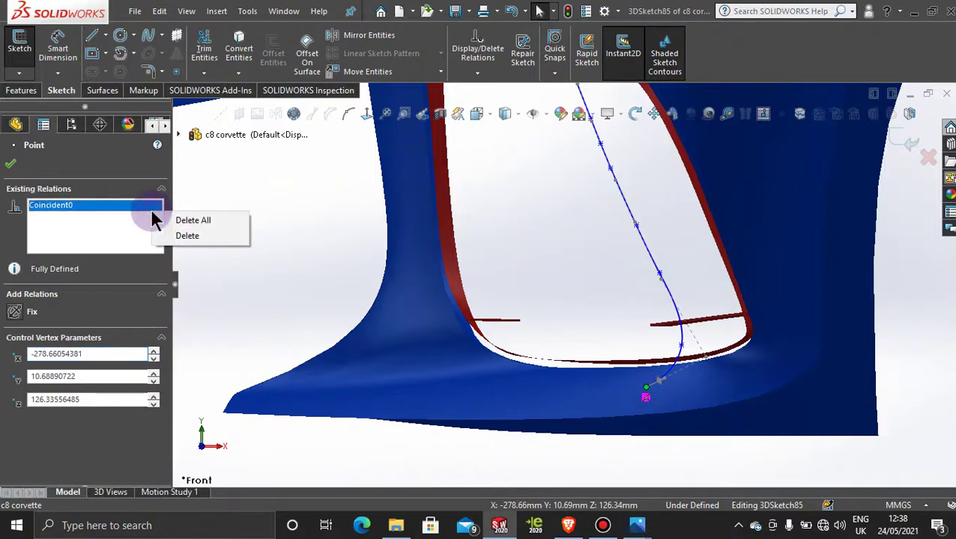
pyautogui.click(180, 222)
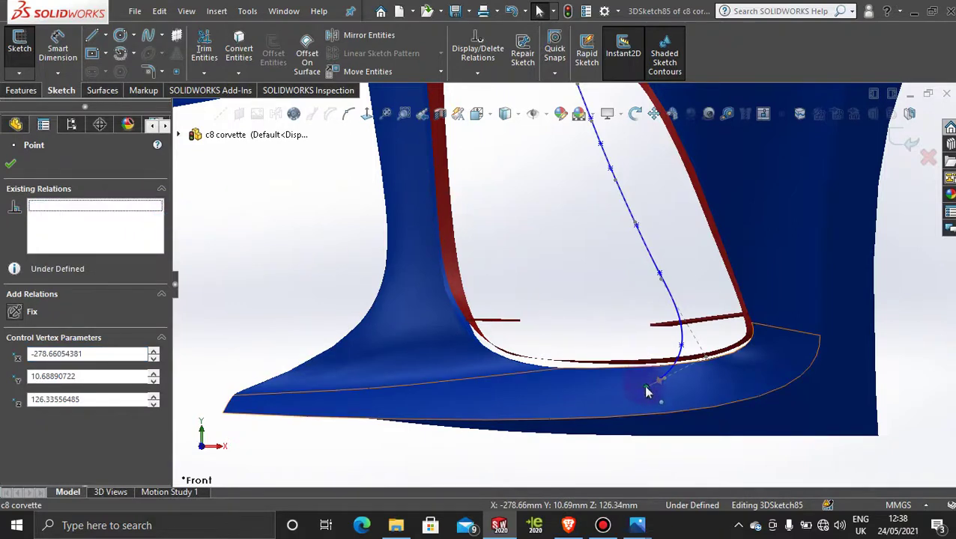
# - Move the spline's lower endpoint inward to about X -281.73, Y 10.13 and its neighbouring control vertex to about X -272.85, Y 15.48
pyautogui.moveTo(647, 391); pyautogui.dragTo(626, 398)
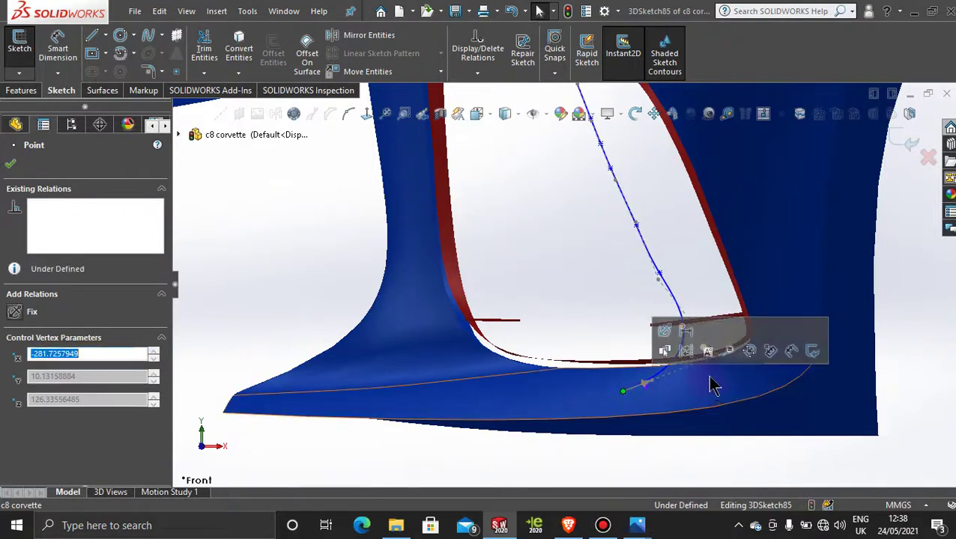
pyautogui.click(921, 337)
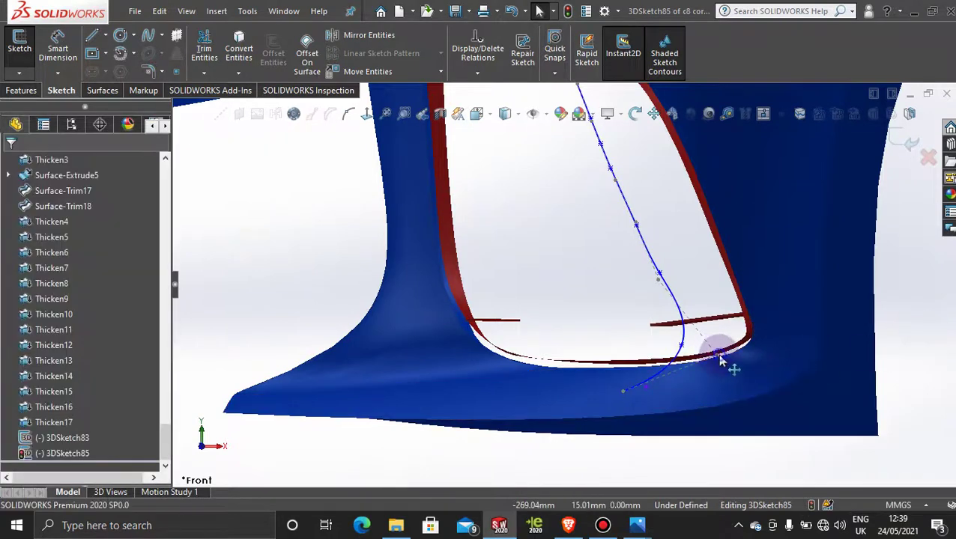
pyautogui.moveTo(720, 361); pyautogui.dragTo(693, 358)
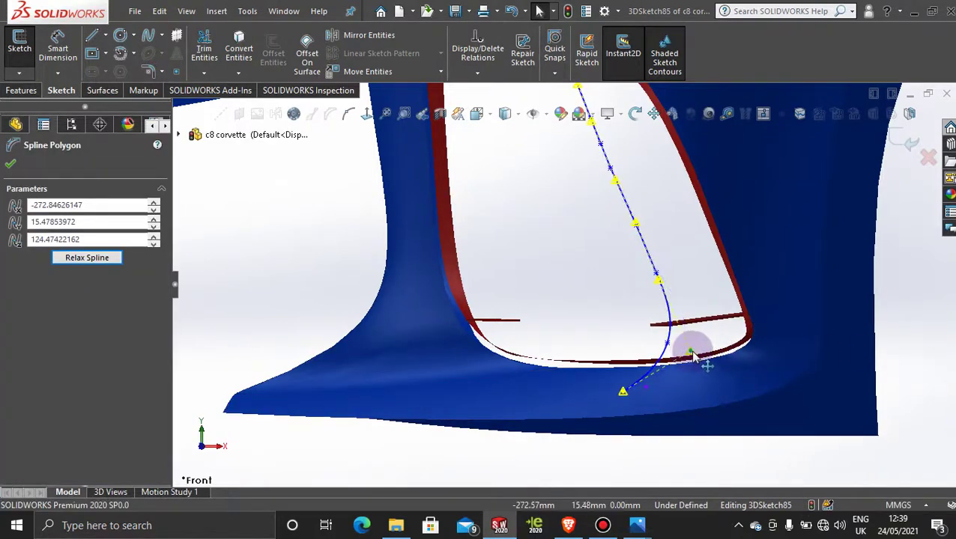
# - Pull the spline's upper and middle control vertices out toward the body's outer side, placing the uppermost interior one at about X -290.71, Y 50.15, Z 120.95
pyautogui.moveTo(692, 358); pyautogui.dragTo(580, 291, button='middle')
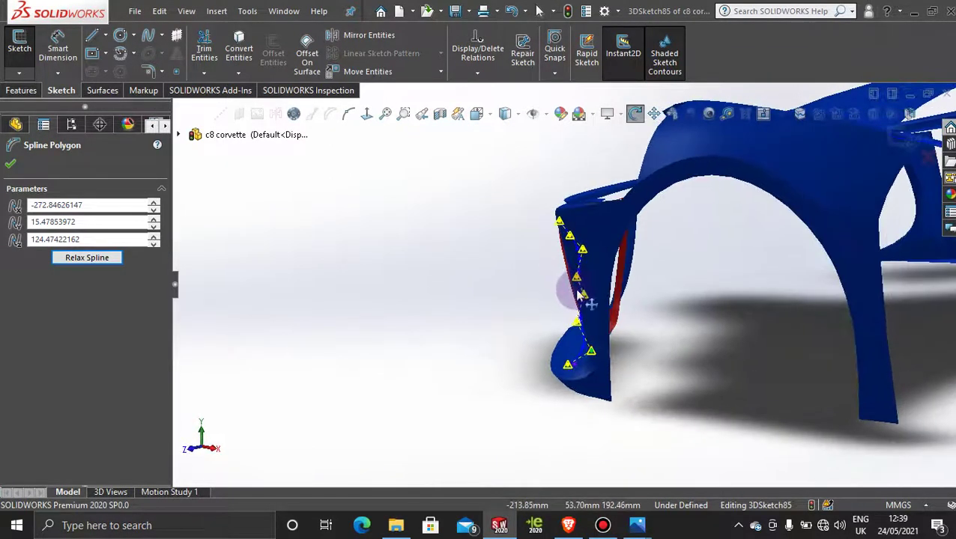
pyautogui.scroll(-3, 581, 291)
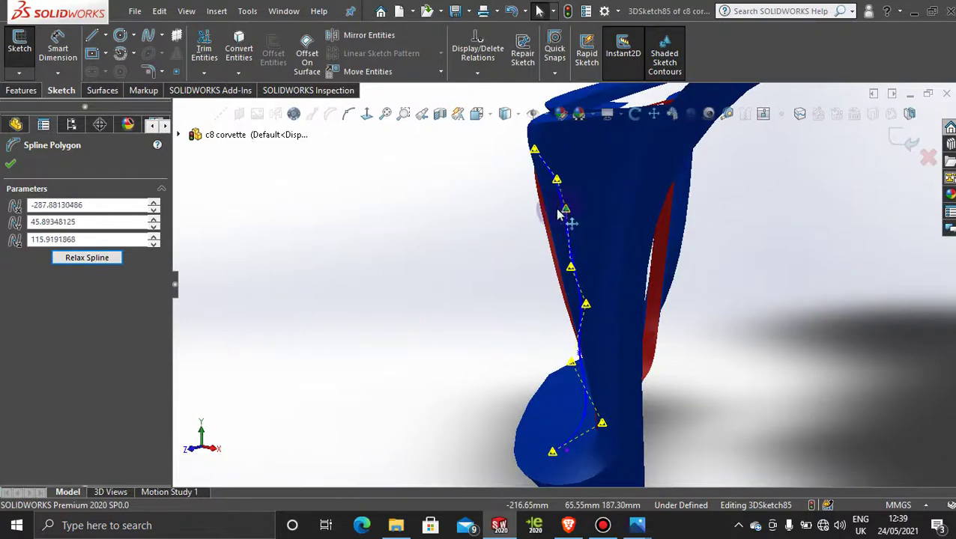
pyautogui.moveTo(556, 215); pyautogui.dragTo(531, 205)
pyautogui.scroll(1, 593, 247)
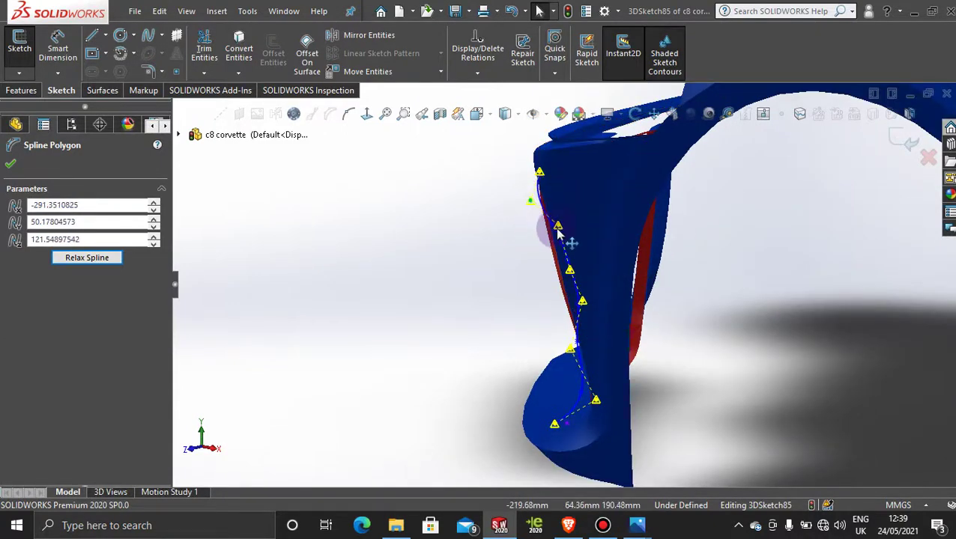
pyautogui.moveTo(546, 239); pyautogui.dragTo(533, 277)
pyautogui.moveTo(543, 234); pyautogui.dragTo(533, 208)
# - Smooth the spline's curvature, placing the uppermost interior vertex at about X -290.00, Y 49.97, Z 120.51 and the lowest interior one at about X -282.40, Y 20.82, Z 131.74
pyautogui.scroll(-3, 537, 194)
pyautogui.scroll(-5, 548, 175)
pyautogui.moveTo(571, 265); pyautogui.dragTo(586, 378, button='middle')
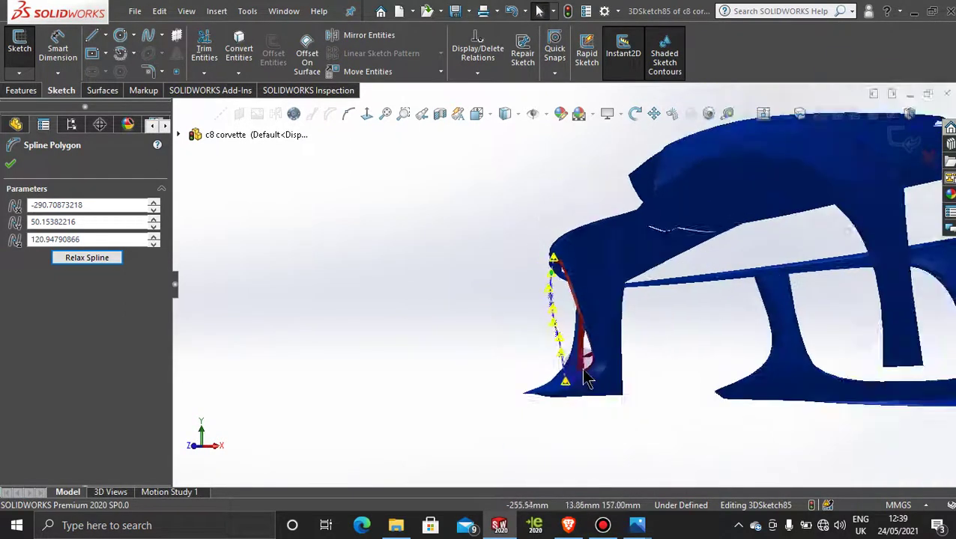
pyautogui.scroll(-4, 586, 378)
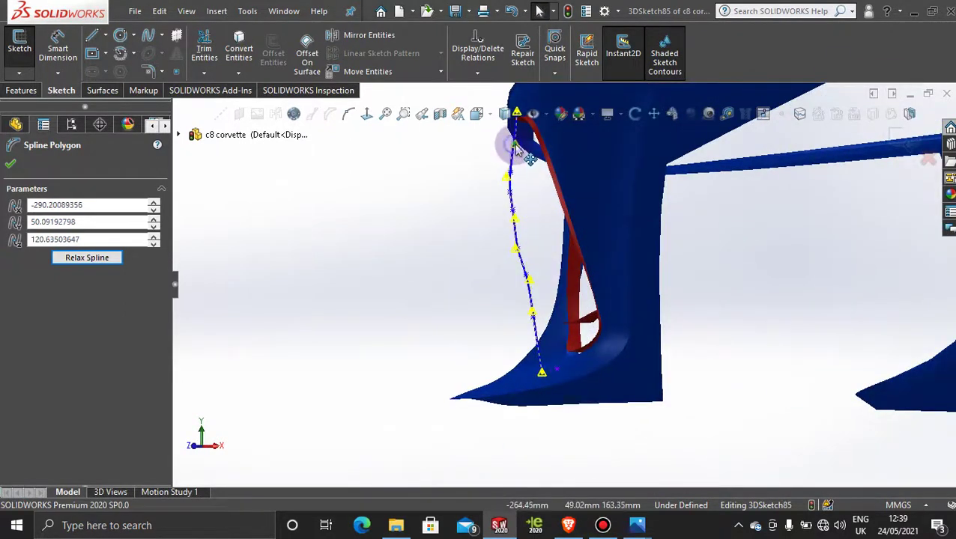
pyautogui.moveTo(534, 153); pyautogui.dragTo(581, 277, button='middle')
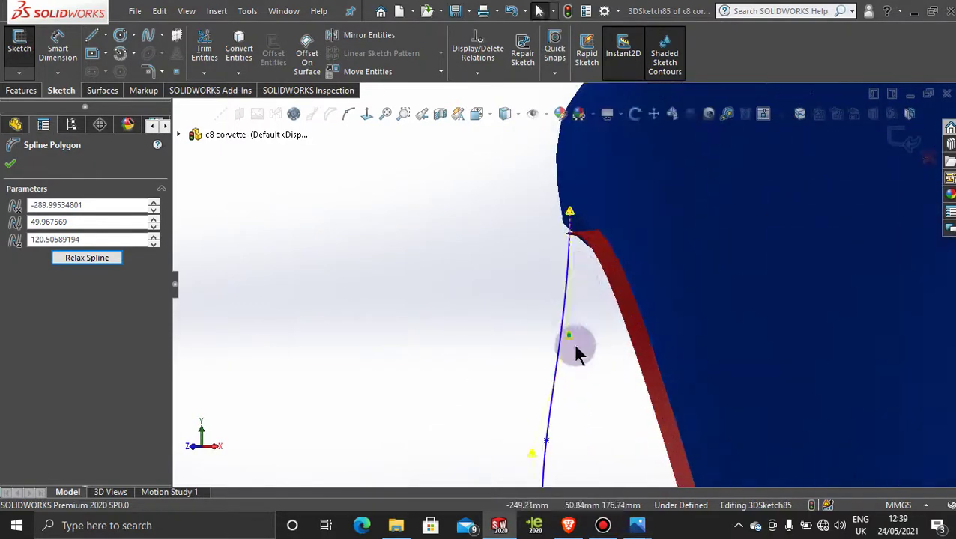
pyautogui.moveTo(567, 424); pyautogui.dragTo(558, 455)
pyautogui.moveTo(558, 454)
pyautogui.mouseDown(button='middle')
pyautogui.moveTo(581, 454)
pyautogui.moveTo(580, 388)
pyautogui.moveTo(554, 368)
pyautogui.mouseUp(button='middle')
pyautogui.moveTo(555, 368); pyautogui.dragTo(559, 416)
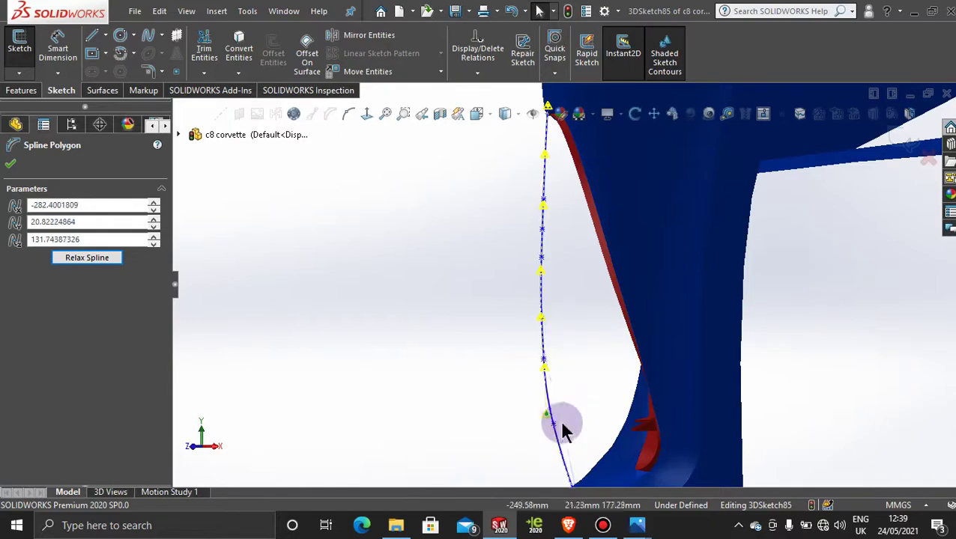
# - In the Left view, move the spline's lower endpoint to about Y 10.79, Z 120.06 and its neighbouring control vertex to about Y 20.48, Z 126.13
pyautogui.moveTo(559, 416); pyautogui.dragTo(703, 222, button='middle')
pyautogui.press('space')
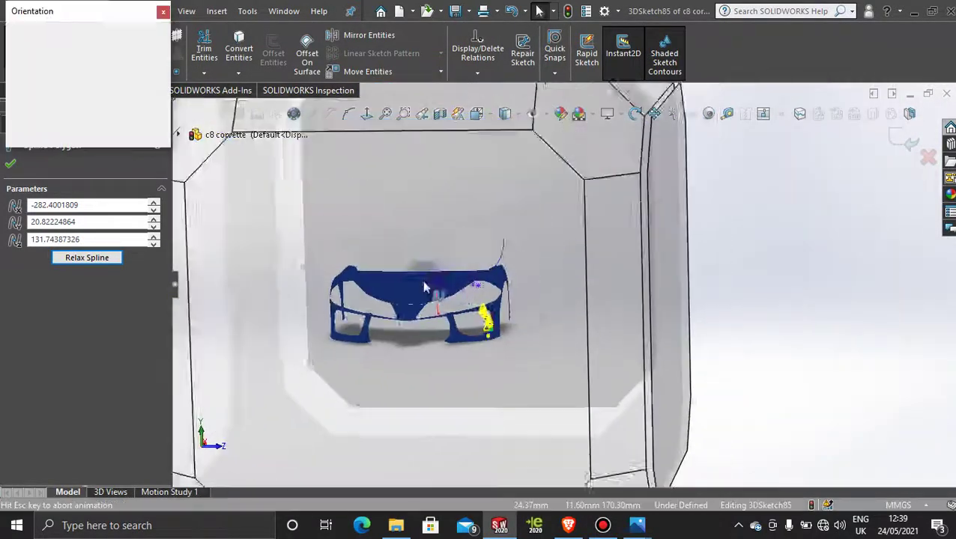
pyautogui.click(422, 281)
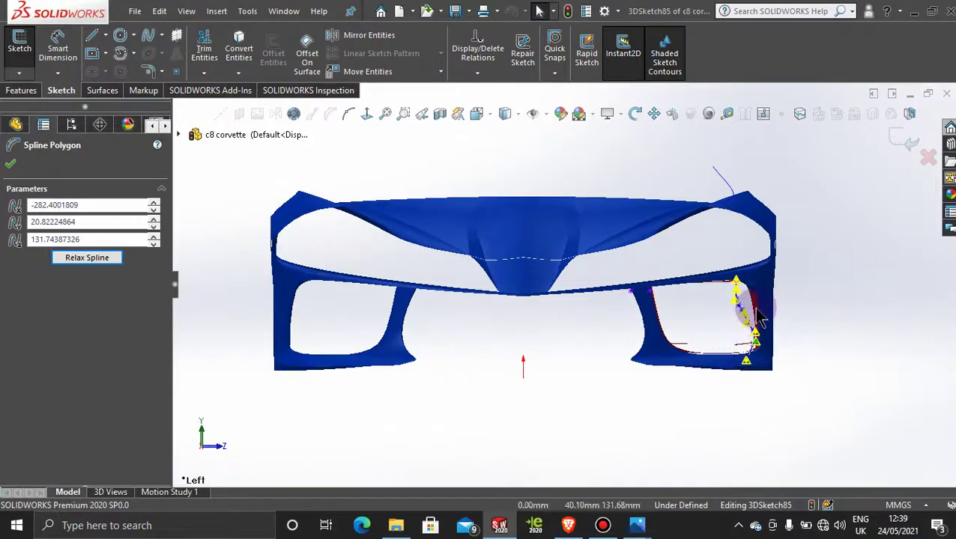
pyautogui.scroll(-5, 734, 322)
pyautogui.moveTo(631, 280); pyautogui.dragTo(665, 422)
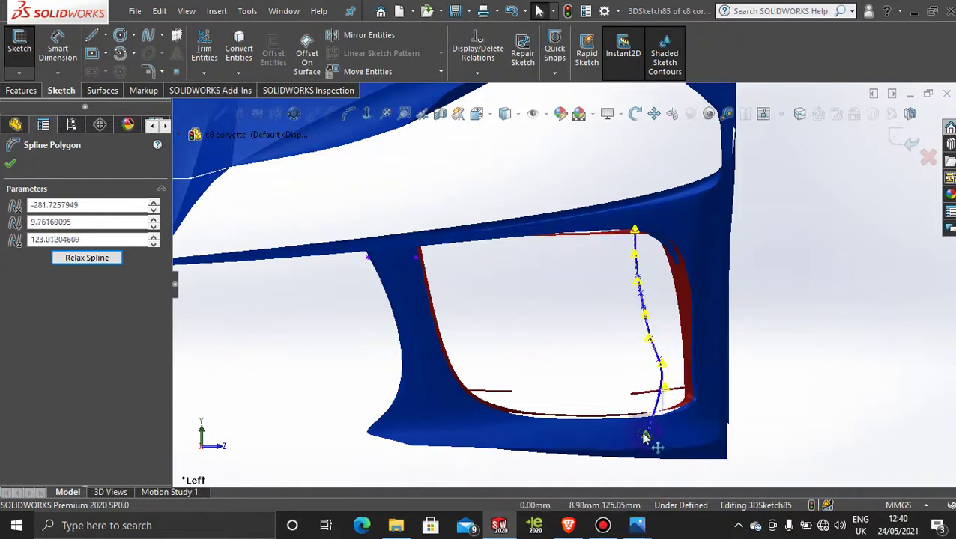
pyautogui.scroll(-2, 644, 434)
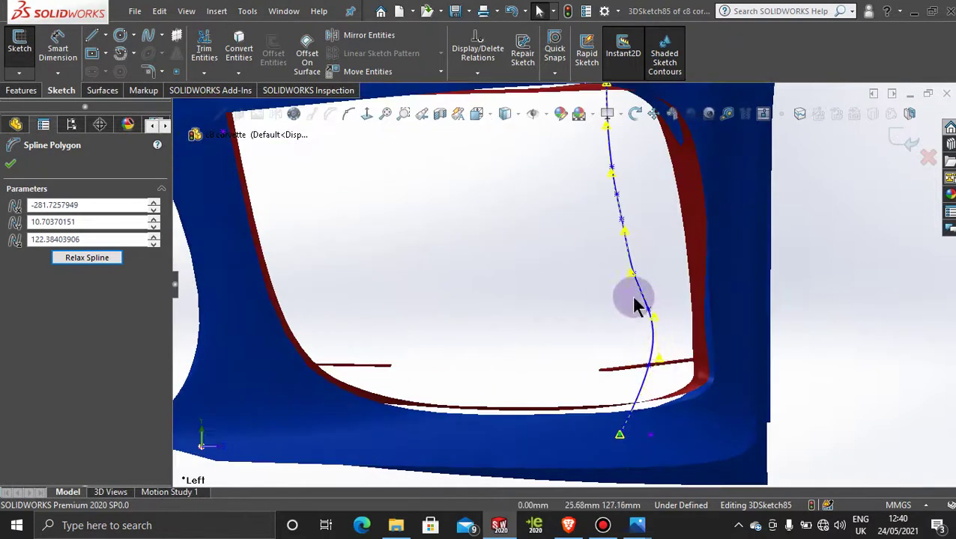
pyautogui.scroll(2, 635, 305)
pyautogui.moveTo(594, 177); pyautogui.dragTo(626, 340)
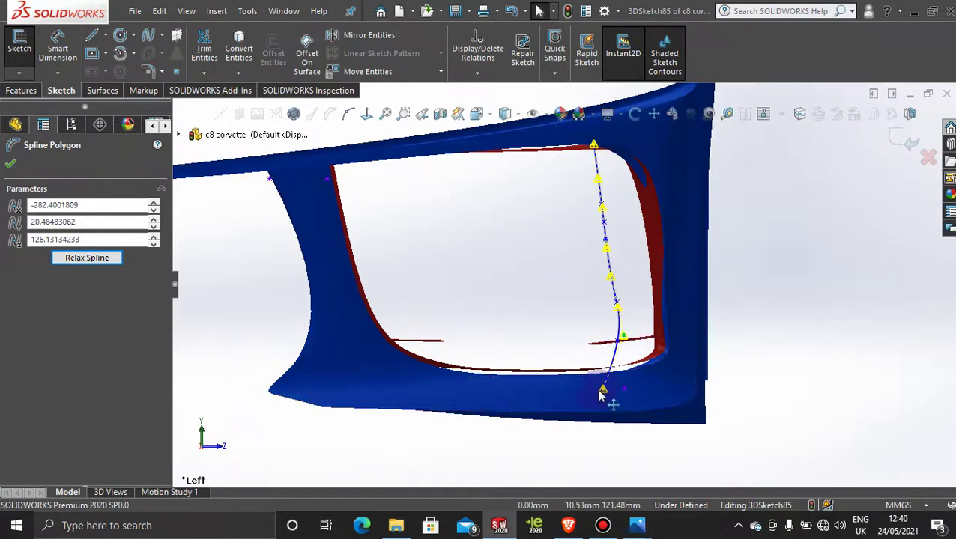
# - In the Left view, line up the spline's middle and upper control vertices and place the lowest interior one at about Y 19.69, Z 126.26
pyautogui.click(610, 274)
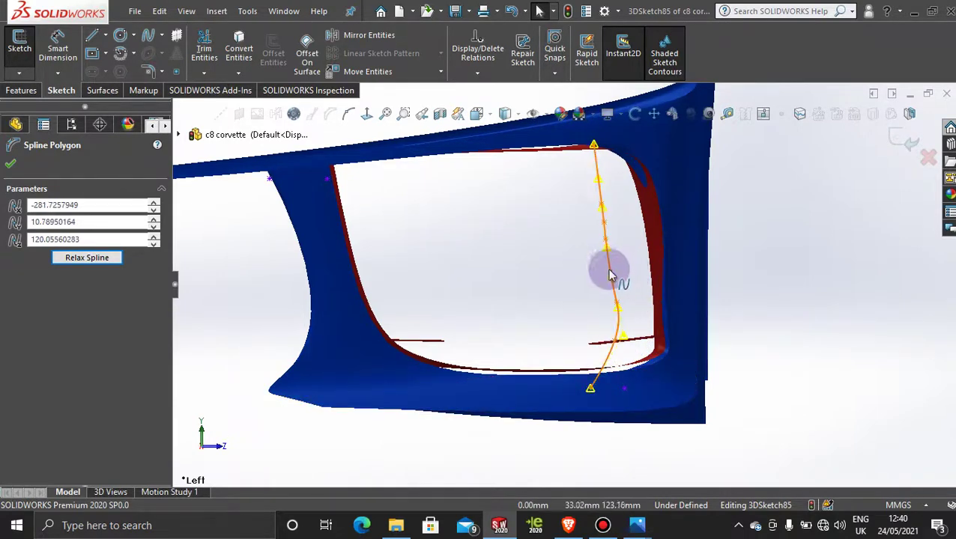
pyautogui.moveTo(613, 277); pyautogui.dragTo(614, 253)
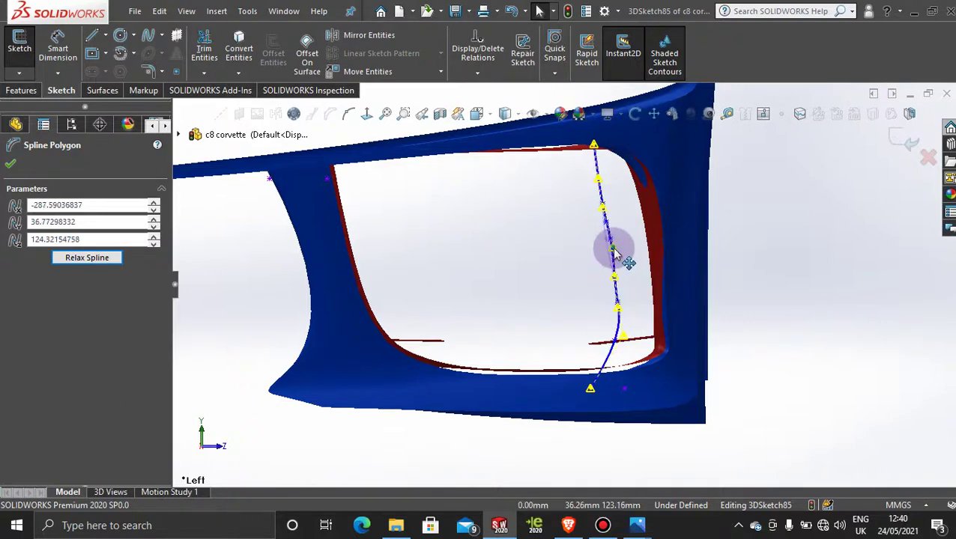
pyautogui.scroll(-2, 615, 233)
pyautogui.moveTo(593, 201); pyautogui.dragTo(598, 201)
pyautogui.moveTo(608, 264); pyautogui.dragTo(605, 261)
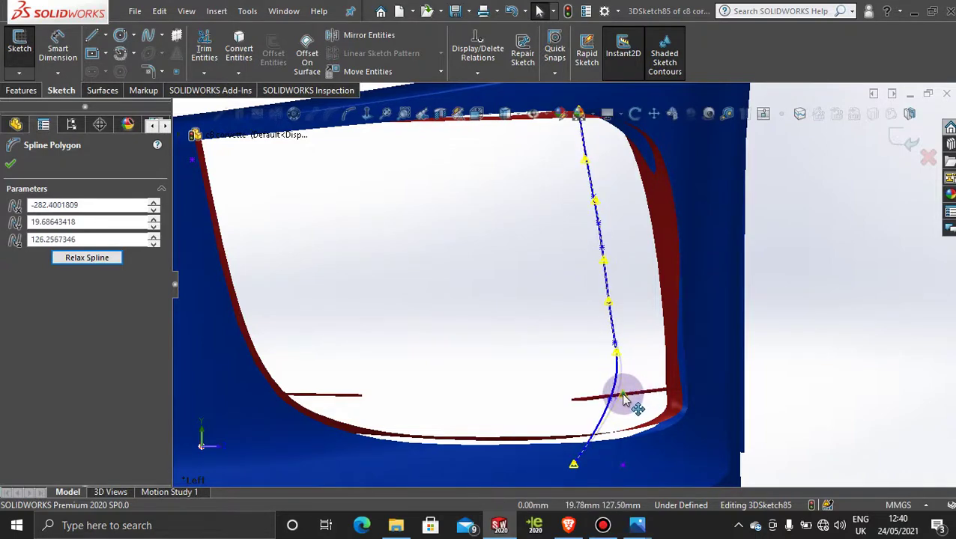
# - In the Front view, align the upper and middle control vertices along a gentle slant, placing the middle one at about X -284.25, Y 31.13
pyautogui.scroll(3, 653, 384)
pyautogui.moveTo(589, 244); pyautogui.dragTo(491, 308, button='middle')
pyautogui.press('space')
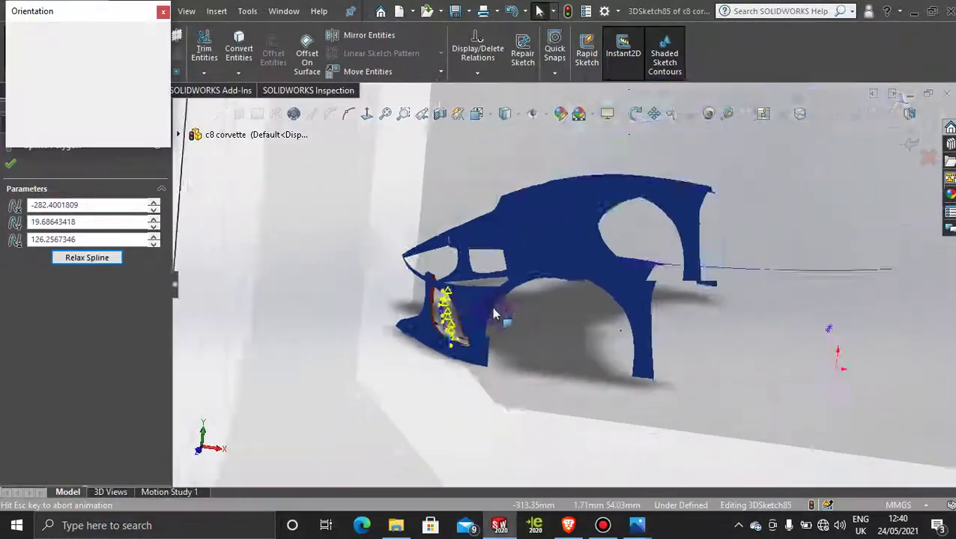
pyautogui.click(431, 352)
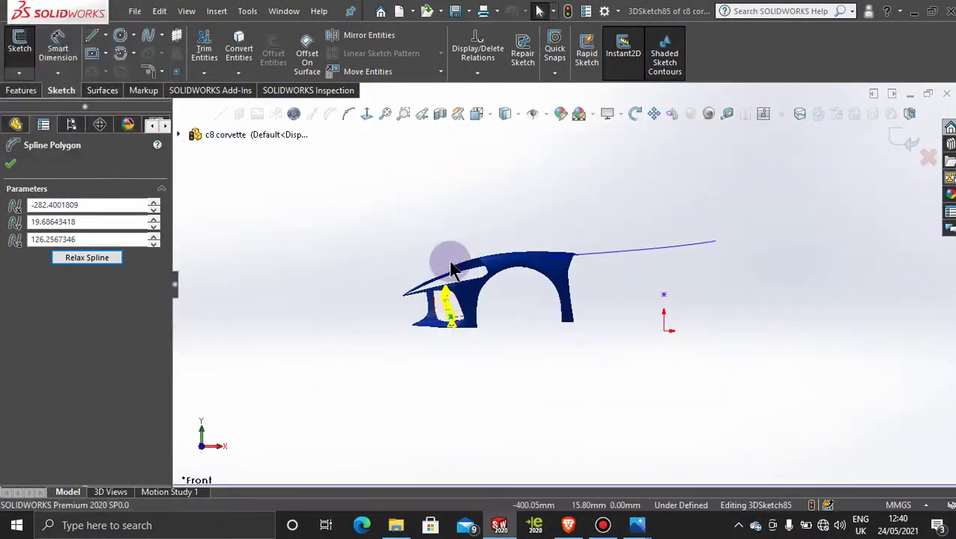
pyautogui.scroll(-6, 474, 328)
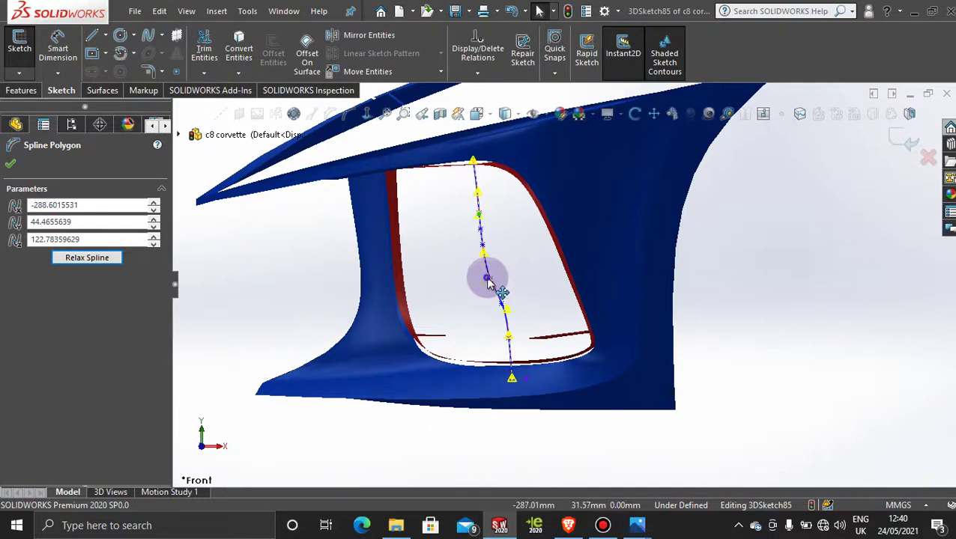
pyautogui.moveTo(487, 281); pyautogui.dragTo(509, 313)
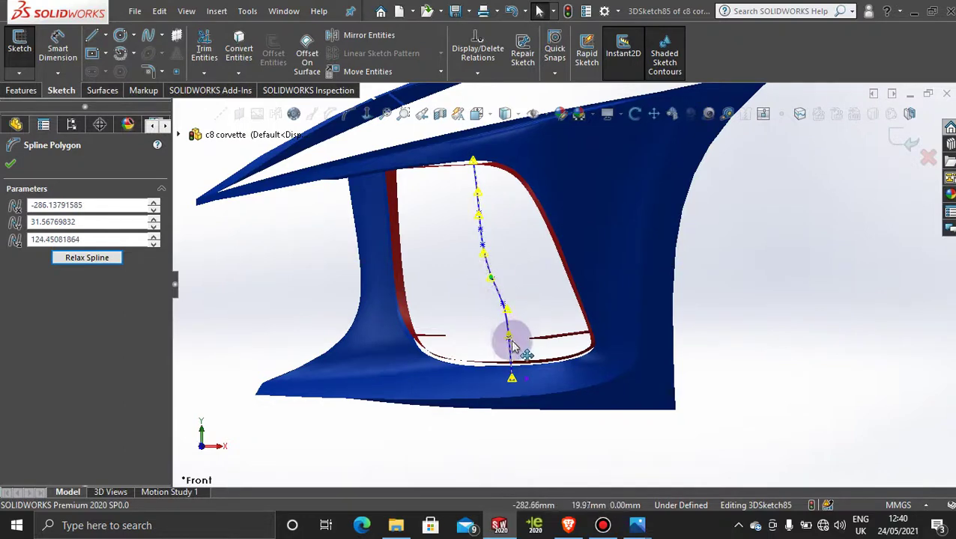
pyautogui.moveTo(494, 279); pyautogui.dragTo(499, 254)
pyautogui.moveTo(483, 219); pyautogui.dragTo(505, 283)
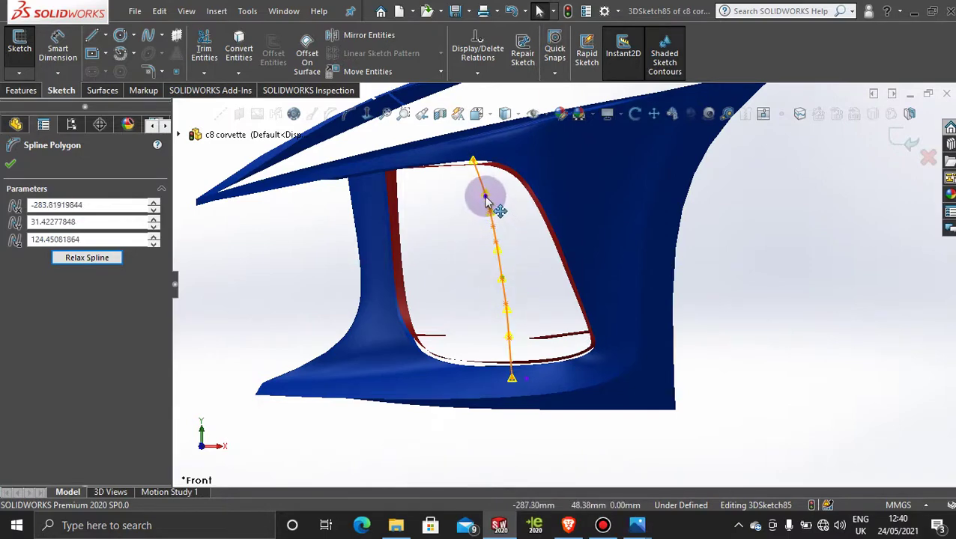
pyautogui.moveTo(493, 217); pyautogui.dragTo(500, 278)
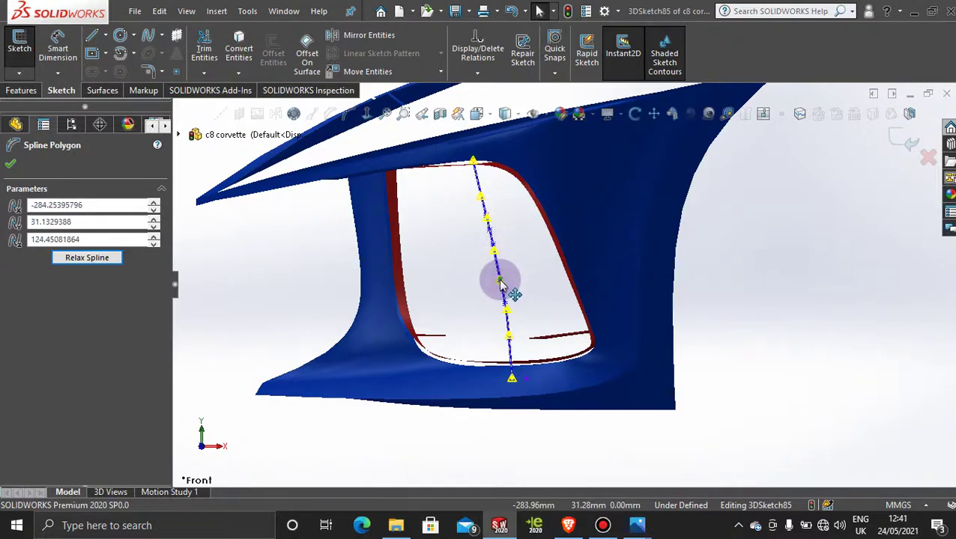
# - From the Top view, move the control vertex next to the spline's lower endpoint outward to about X -283.01, Z 128.20
pyautogui.moveTo(506, 314)
pyautogui.mouseDown(button='middle')
pyautogui.moveTo(531, 334)
pyautogui.moveTo(456, 320)
pyautogui.moveTo(478, 294)
pyautogui.moveTo(566, 296)
pyautogui.moveTo(593, 335)
pyautogui.moveTo(585, 416)
pyautogui.moveTo(622, 373)
pyautogui.mouseUp(button='middle')
pyautogui.scroll(5, 568, 296)
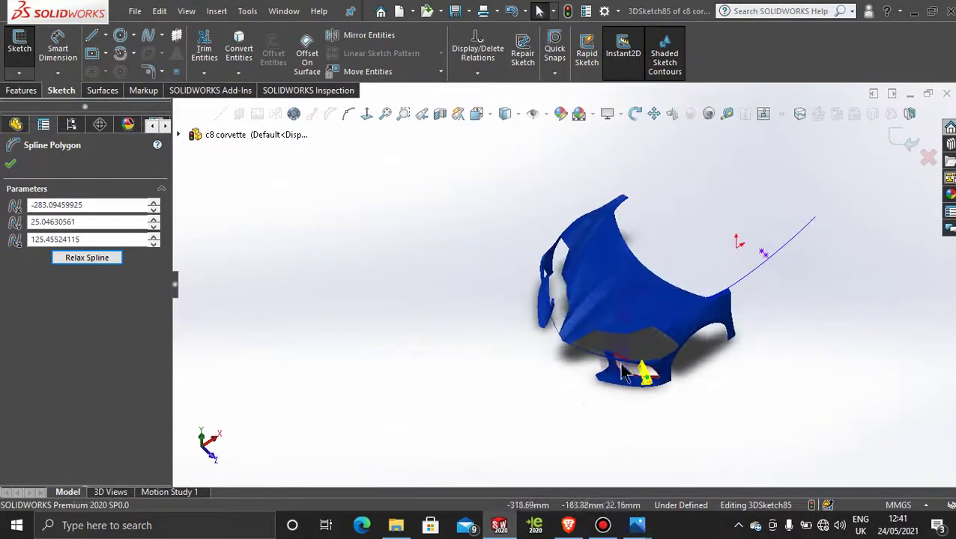
pyautogui.press('space')
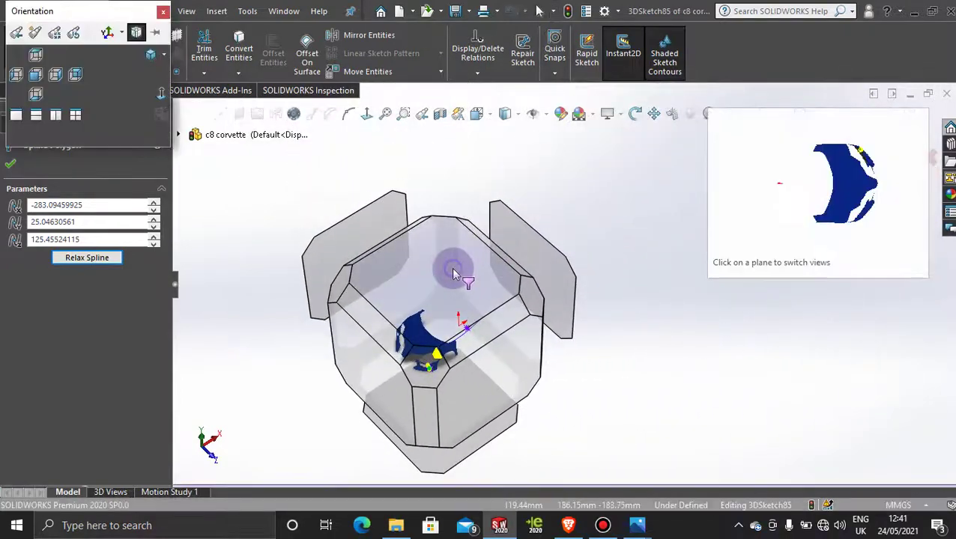
pyautogui.click(453, 274)
pyautogui.scroll(-10, 618, 226)
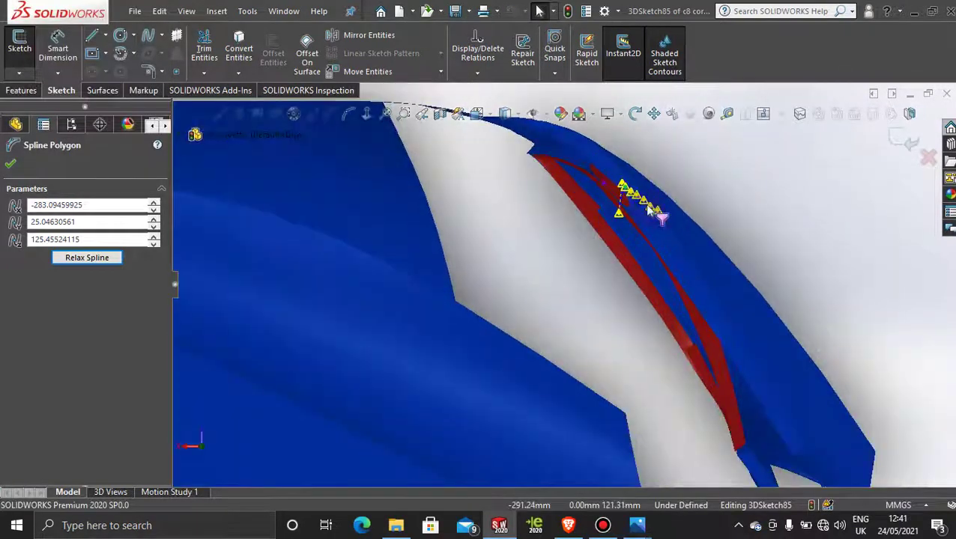
pyautogui.scroll(8, 619, 226)
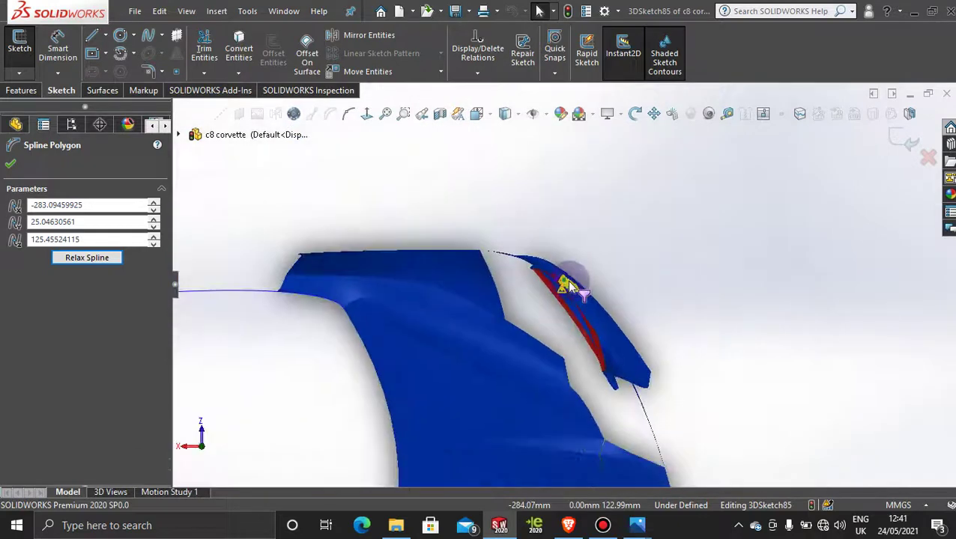
pyautogui.scroll(5, 569, 284)
pyautogui.moveTo(570, 283); pyautogui.dragTo(479, 372, button='middle')
pyautogui.scroll(-4, 480, 373)
pyautogui.press('space')
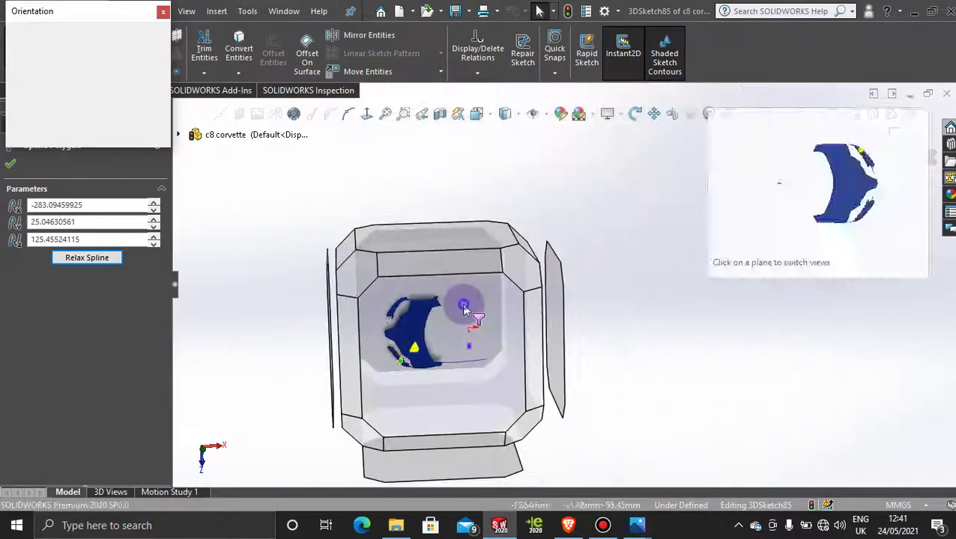
pyautogui.click(464, 307)
pyautogui.scroll(-10, 480, 352)
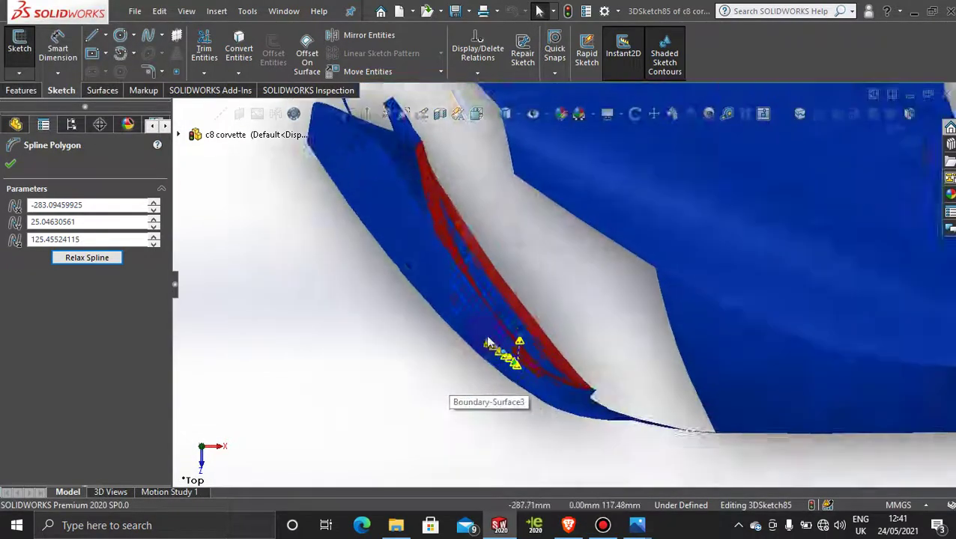
pyautogui.scroll(-2, 506, 358)
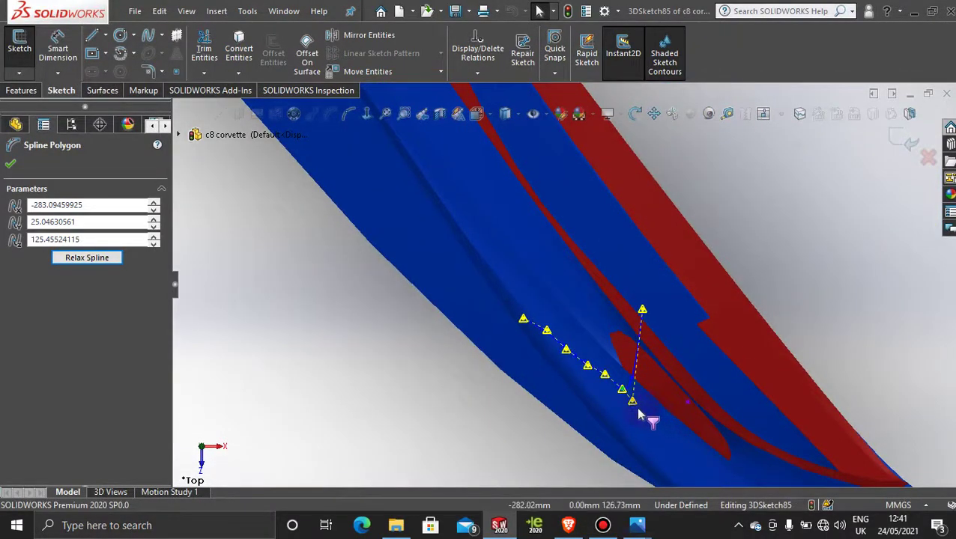
pyautogui.scroll(4, 637, 407)
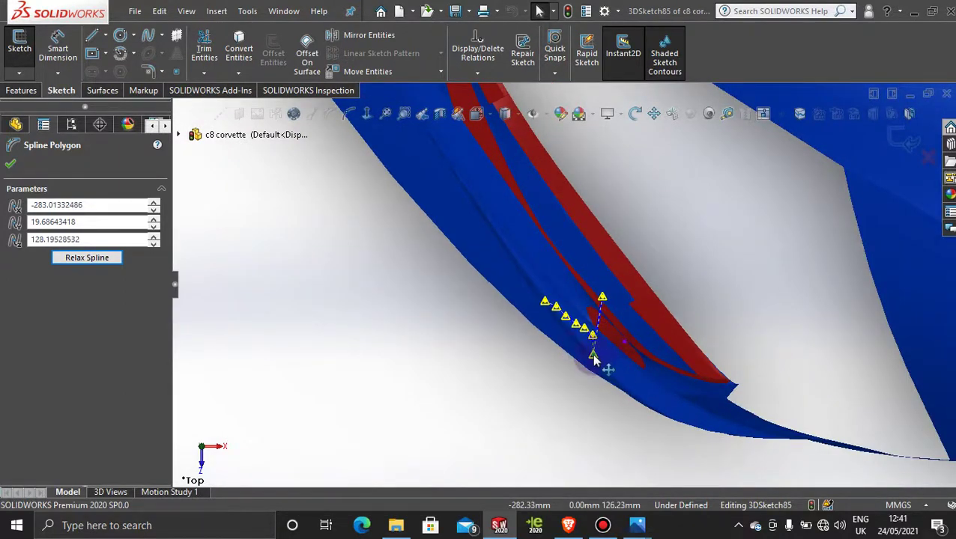
# - Realign the upper and middle control vertices along the body's outer curve as seen from above, placing a middle one at about X -287.11, Z 124.57
pyautogui.scroll(-5, 597, 354)
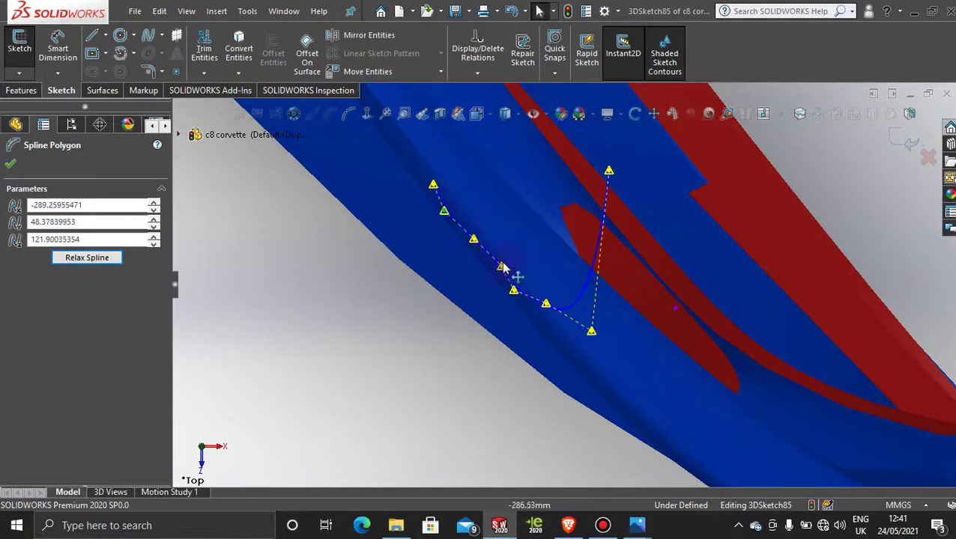
pyautogui.scroll(7, 542, 330)
pyautogui.moveTo(542, 330); pyautogui.dragTo(533, 398, button='middle')
# - Refine the control vertices into a smooth arc in the Top view, placing the lowest interior one at about X -282.40, Z 127.47
pyautogui.press('space')
pyautogui.click(445, 295)
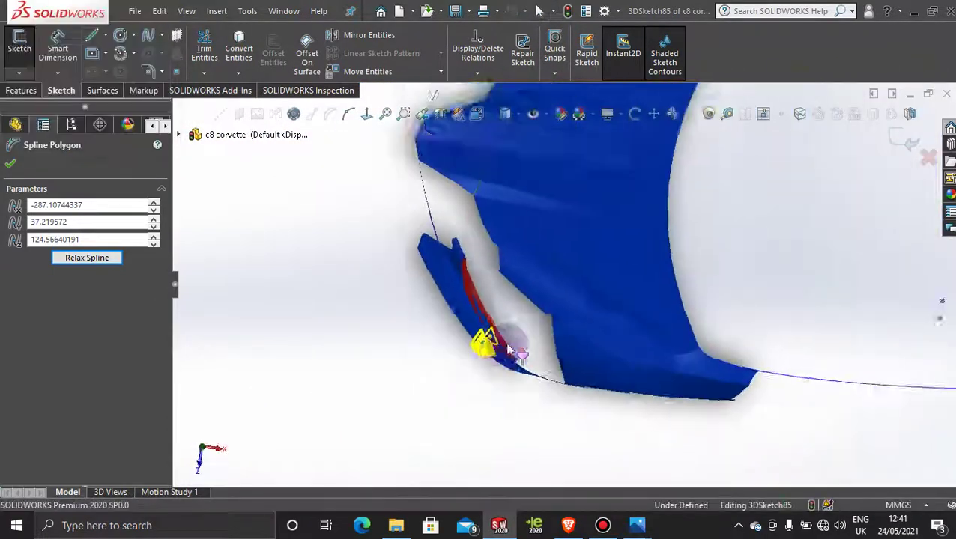
pyautogui.scroll(-5, 460, 376)
pyautogui.scroll(-2, 510, 211)
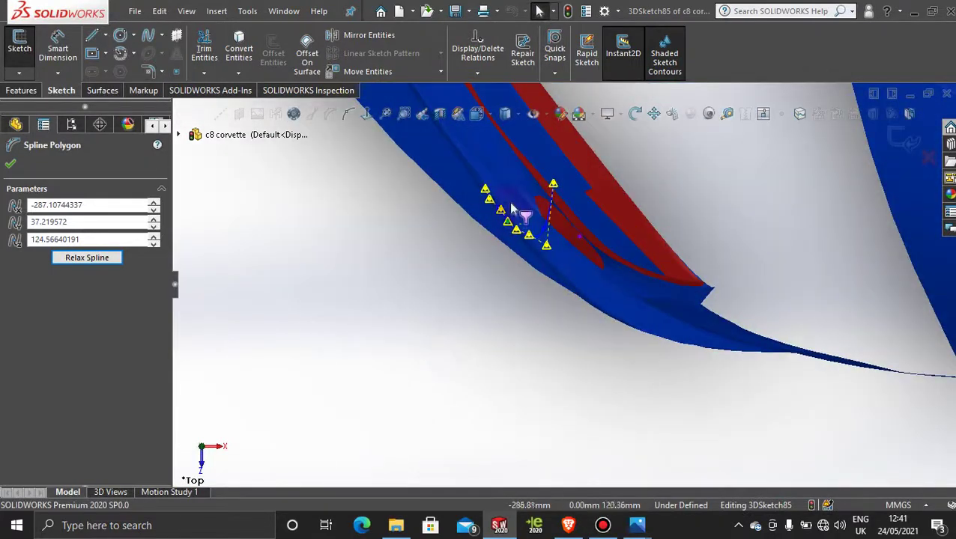
pyautogui.scroll(-1, 510, 210)
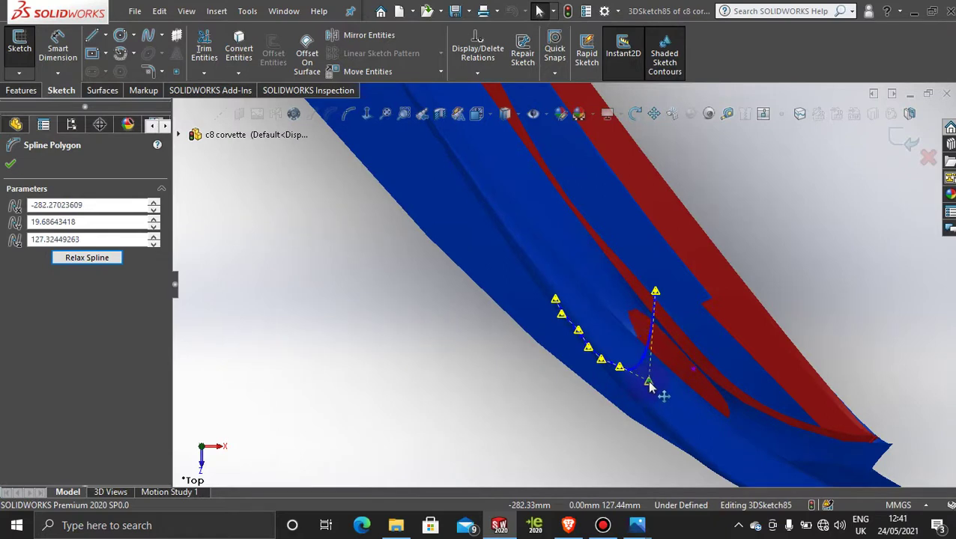
pyautogui.scroll(-2, 591, 355)
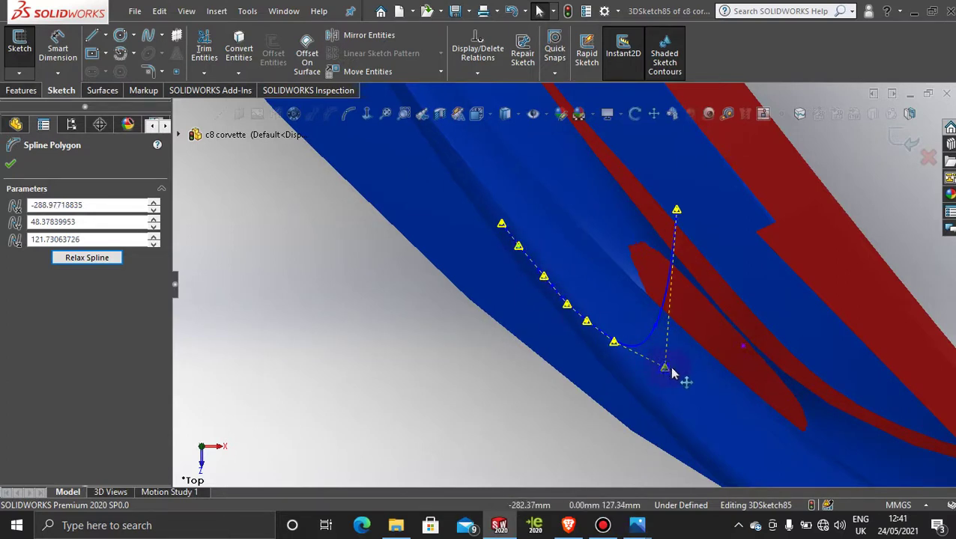
pyautogui.scroll(3, 662, 375)
pyautogui.moveTo(672, 384); pyautogui.dragTo(625, 180, button='middle')
pyautogui.scroll(3, 603, 377)
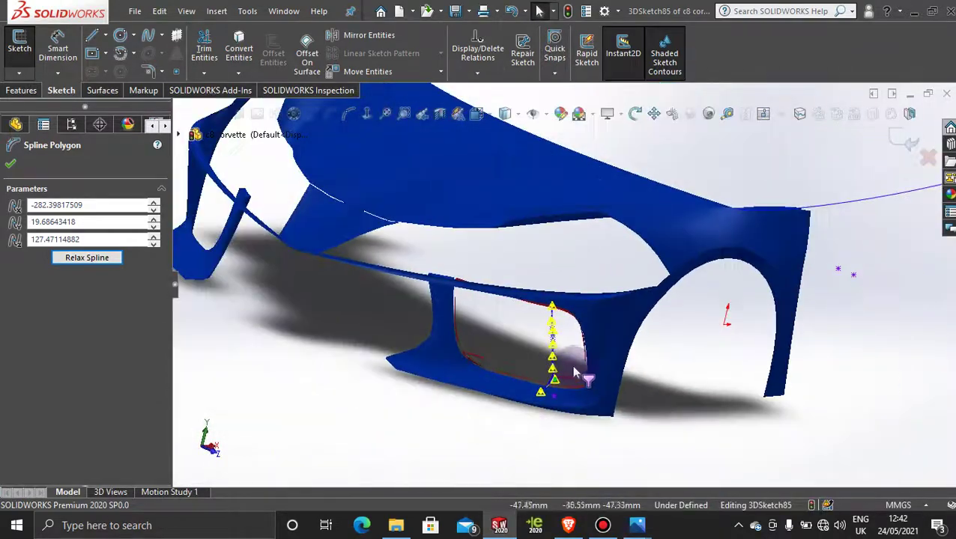
# - In the Left view, nudge the lowest interior control vertex to about Y 19.59, Z 127.62 and a middle one to about Y 31.21, Z 126.05
pyautogui.moveTo(576, 367); pyautogui.dragTo(516, 324, button='middle')
pyautogui.scroll(-5, 516, 324)
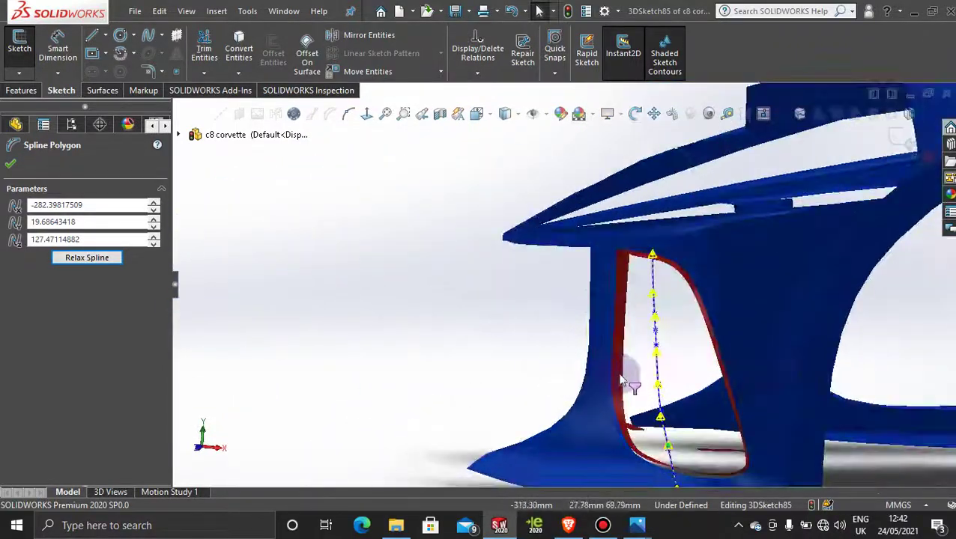
pyautogui.moveTo(629, 375); pyautogui.dragTo(586, 405, button='middle')
pyautogui.scroll(3, 764, 415)
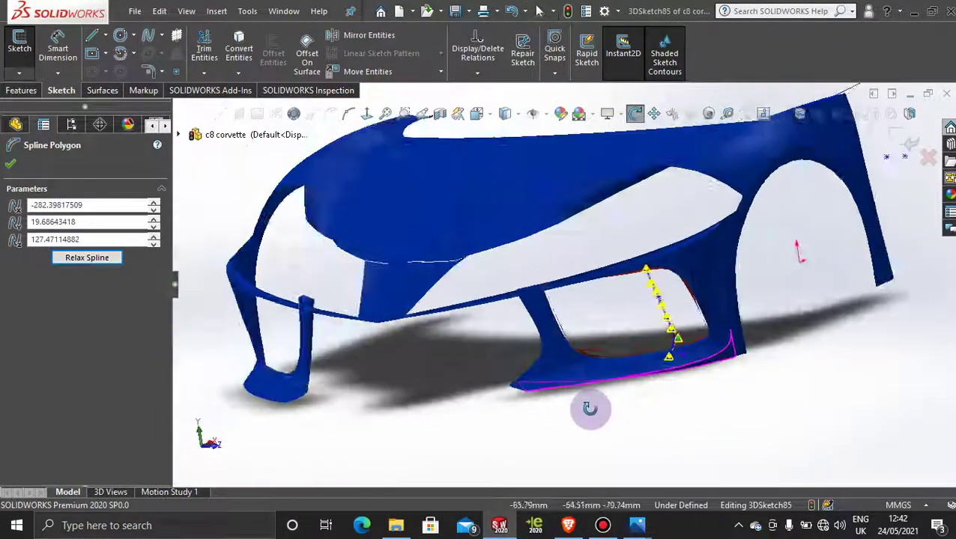
pyautogui.press('space')
pyautogui.click(378, 336)
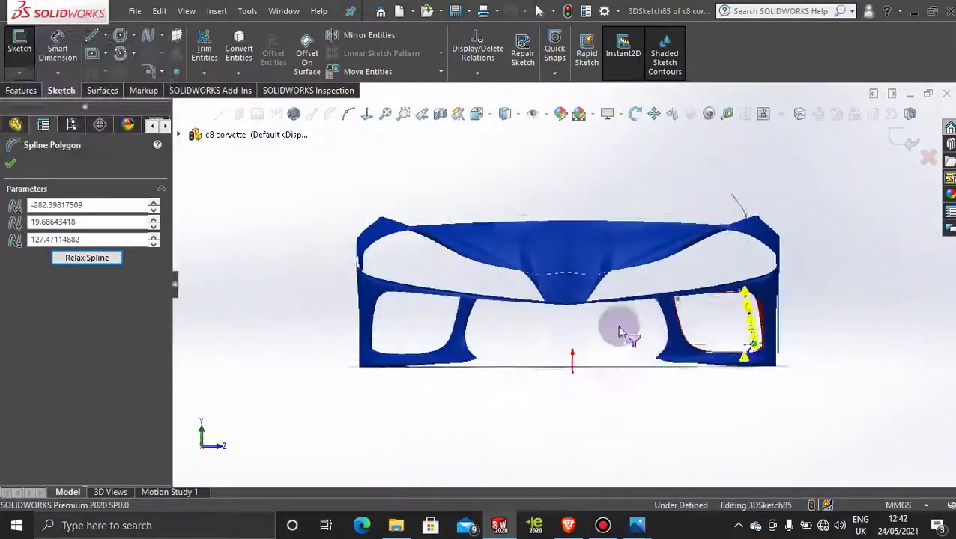
pyautogui.scroll(-5, 719, 329)
pyautogui.scroll(-2, 707, 361)
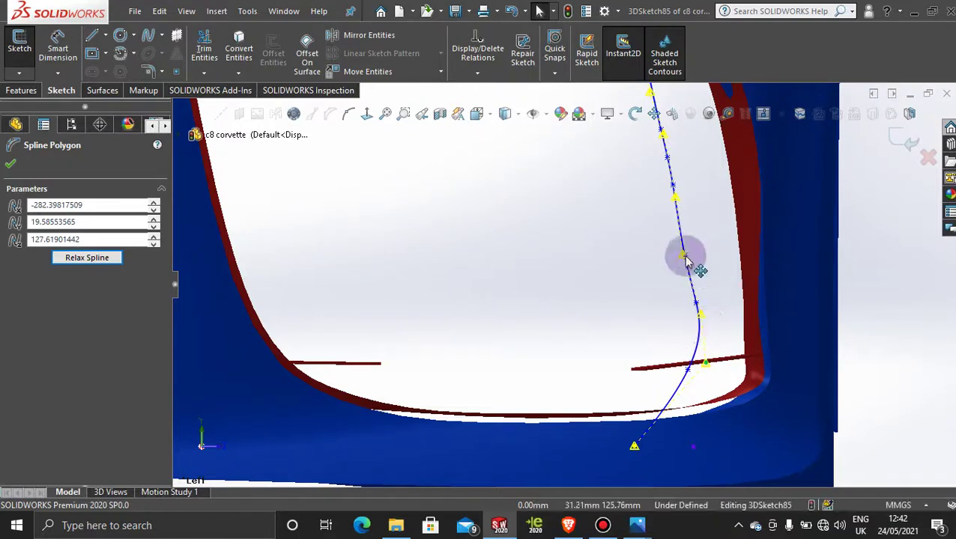
pyautogui.scroll(3, 690, 267)
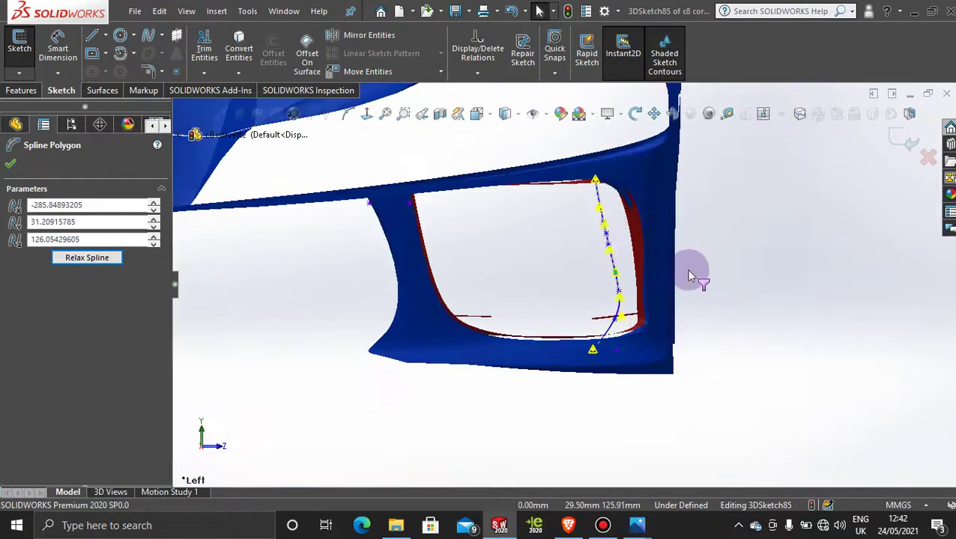
# - Shift the control vertex just below the spline's upper endpoint slightly outward to about Y 48.71, Z 122.01 in the Left view
pyautogui.scroll(-4, 600, 217)
pyautogui.moveTo(591, 217); pyautogui.dragTo(594, 217)
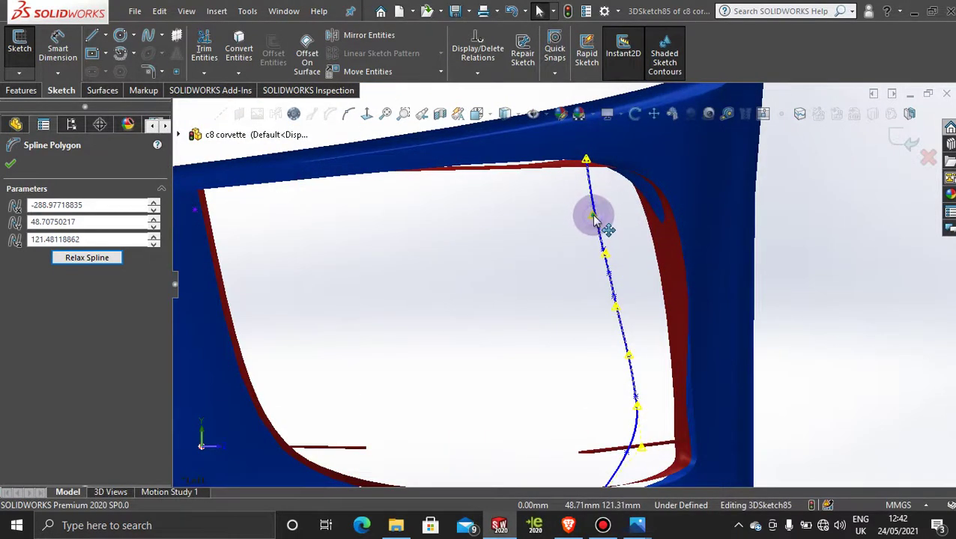
pyautogui.scroll(3, 628, 294)
pyautogui.moveTo(578, 330); pyautogui.dragTo(561, 460, button='middle')
pyautogui.scroll(3, 599, 337)
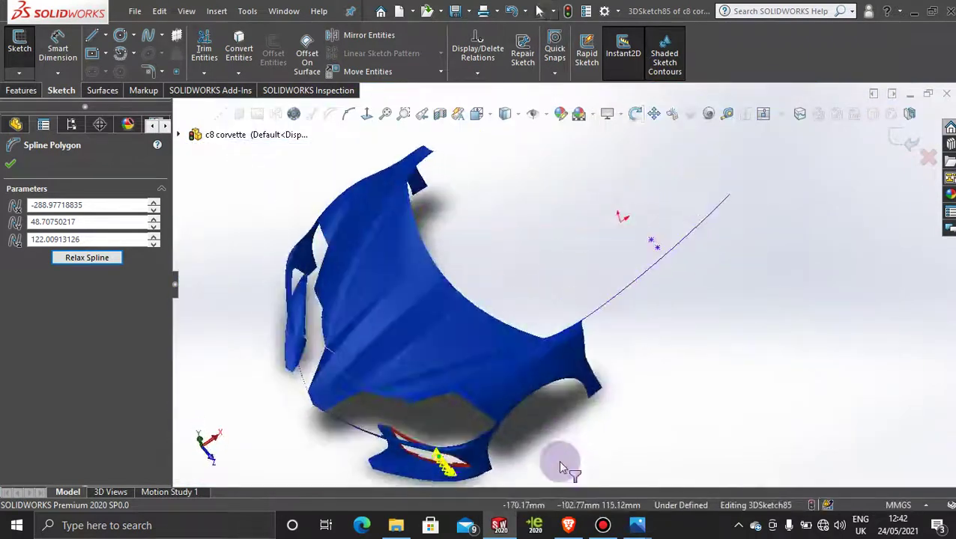
# - Fine-tune the control points of the 3D spline beside the front bumper's side opening from the top view
pyautogui.press('space')
pyautogui.click(405, 241)
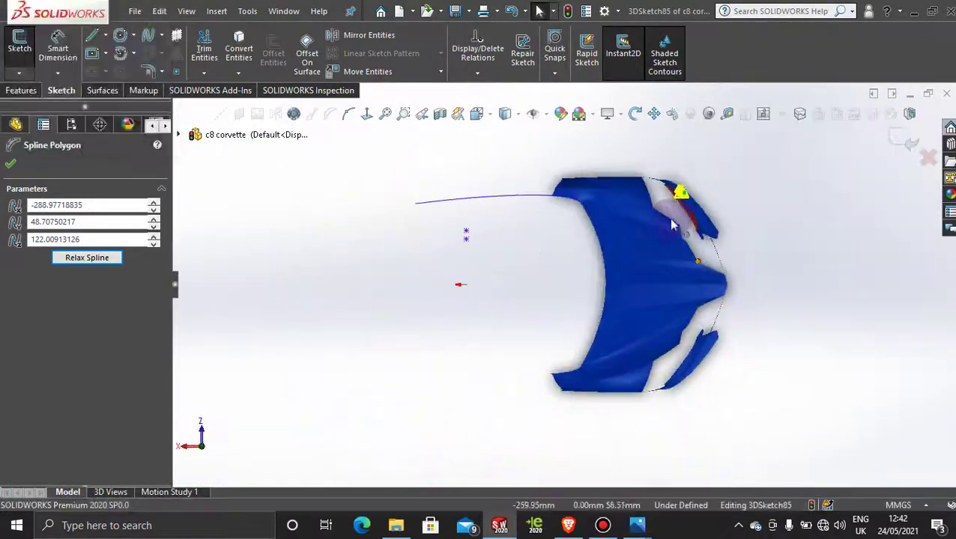
pyautogui.scroll(-10, 673, 201)
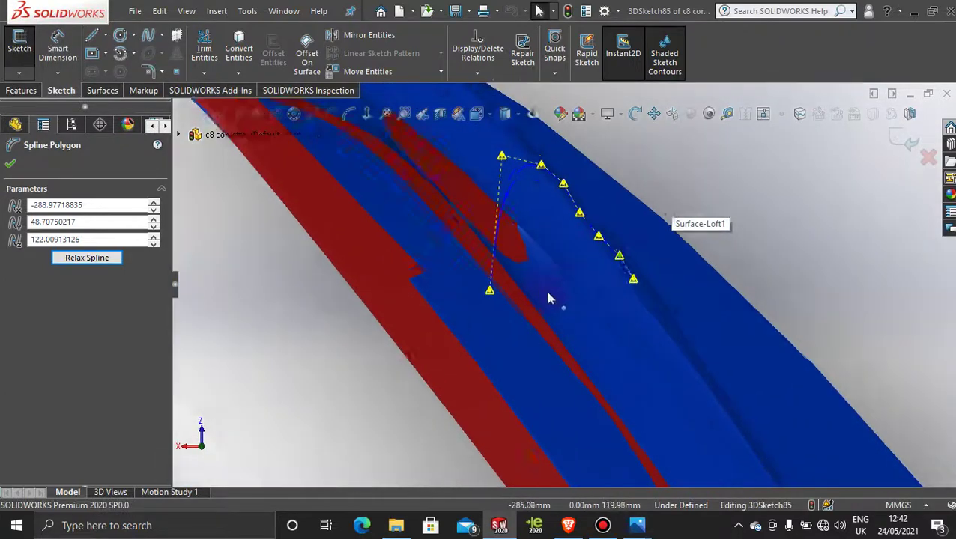
pyautogui.scroll(-3, 574, 208)
pyautogui.scroll(4, 575, 209)
pyautogui.scroll(-3, 573, 207)
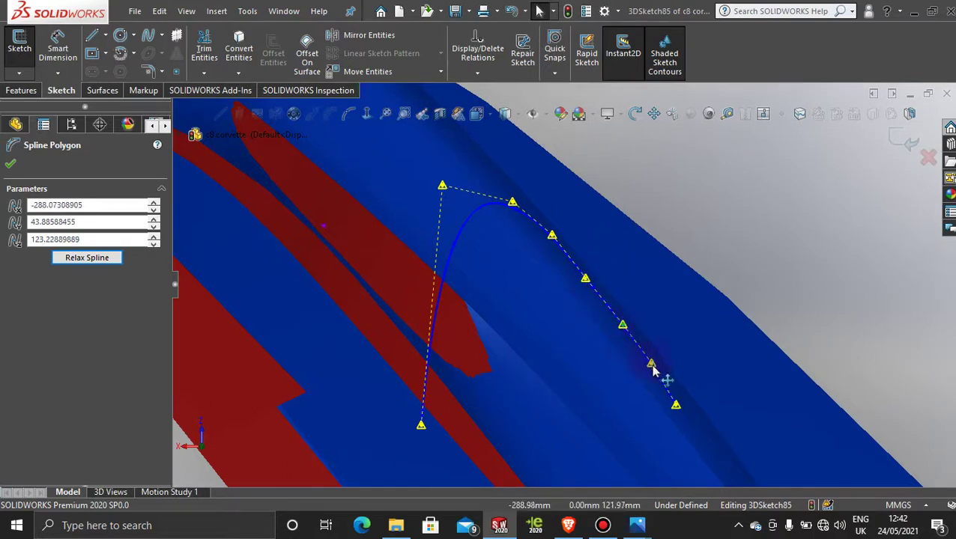
pyautogui.scroll(7, 636, 348)
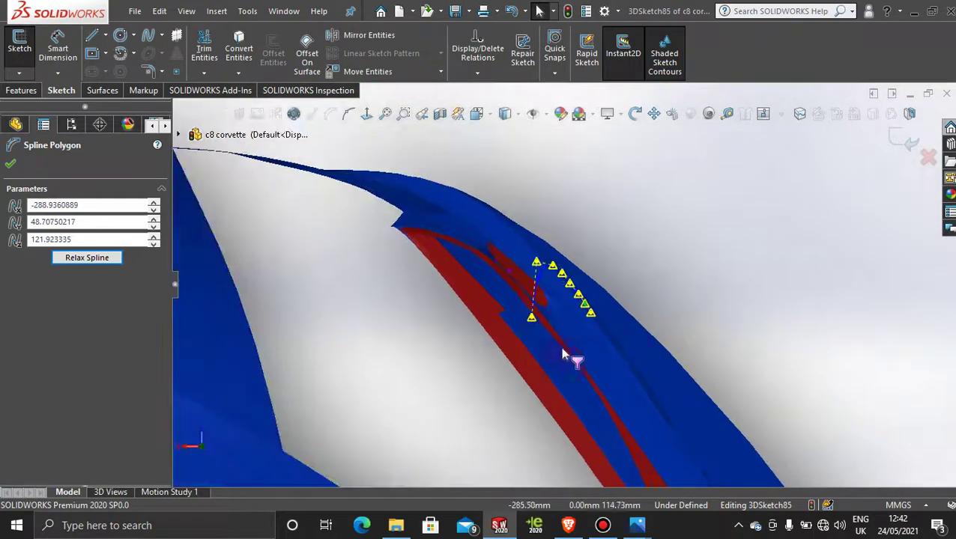
# - Check the vertical spline against the bumper's side opening and finish editing the 3D sketch
pyautogui.moveTo(563, 353); pyautogui.dragTo(530, 297, button='middle')
pyautogui.moveTo(592, 307); pyautogui.dragTo(604, 327, button='middle')
pyautogui.scroll(5, 603, 327)
pyautogui.scroll(-4, 605, 411)
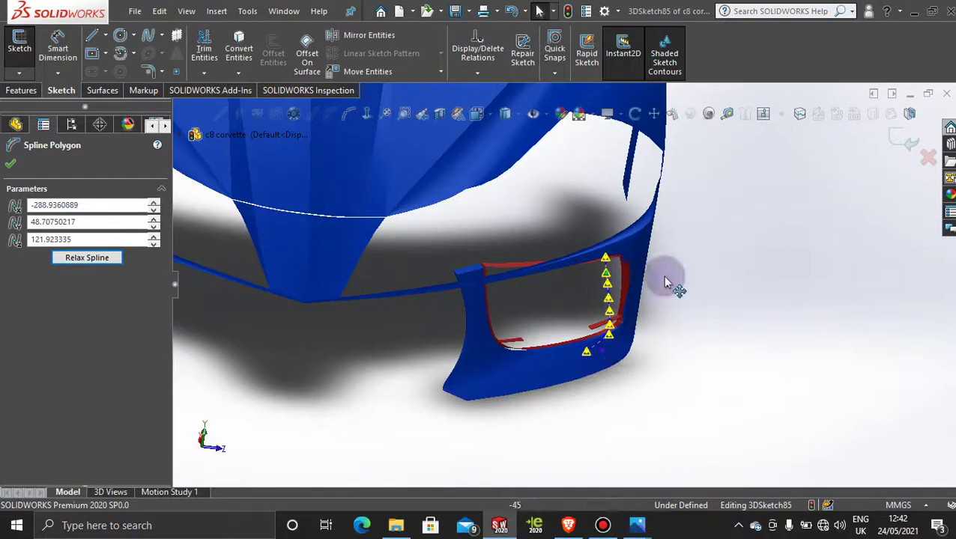
pyautogui.click(891, 142)
pyautogui.click(896, 135)
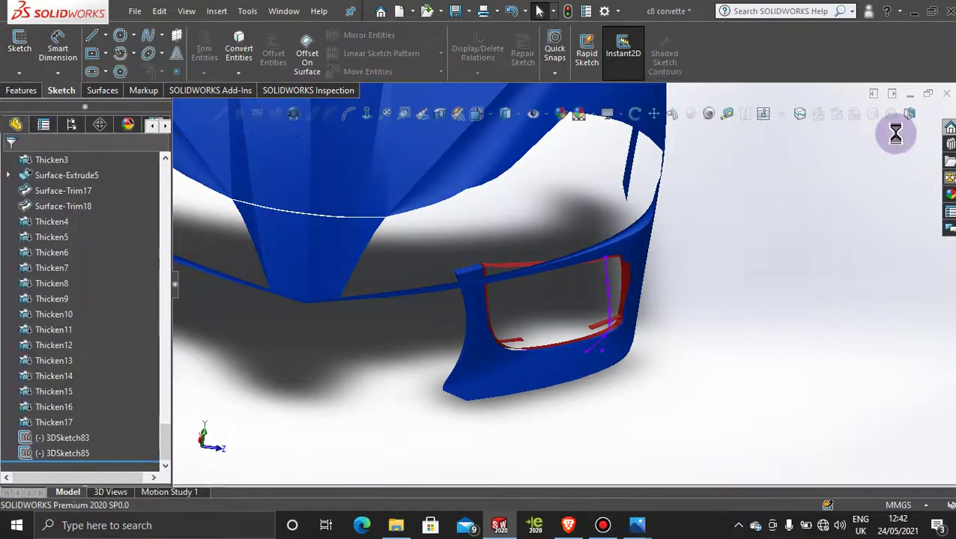
pyautogui.scroll(-4, 637, 332)
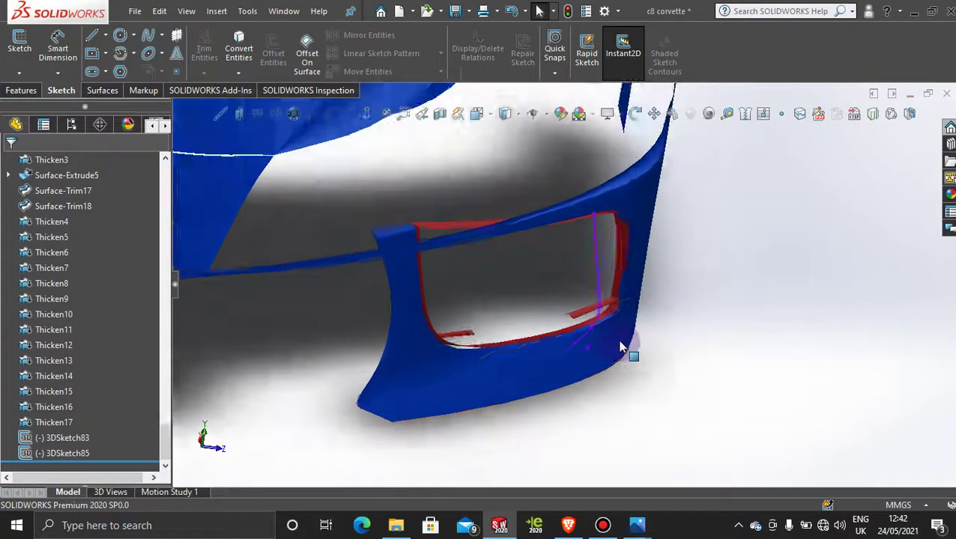
pyautogui.moveTo(622, 280); pyautogui.dragTo(593, 289, button='middle')
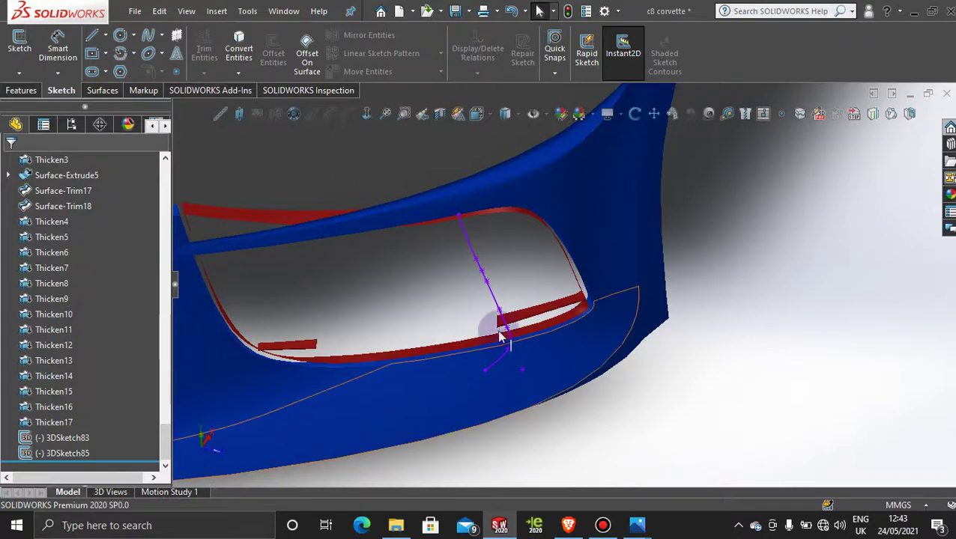
pyautogui.moveTo(497, 335); pyautogui.dragTo(524, 270, button='middle')
pyautogui.click(20, 73)
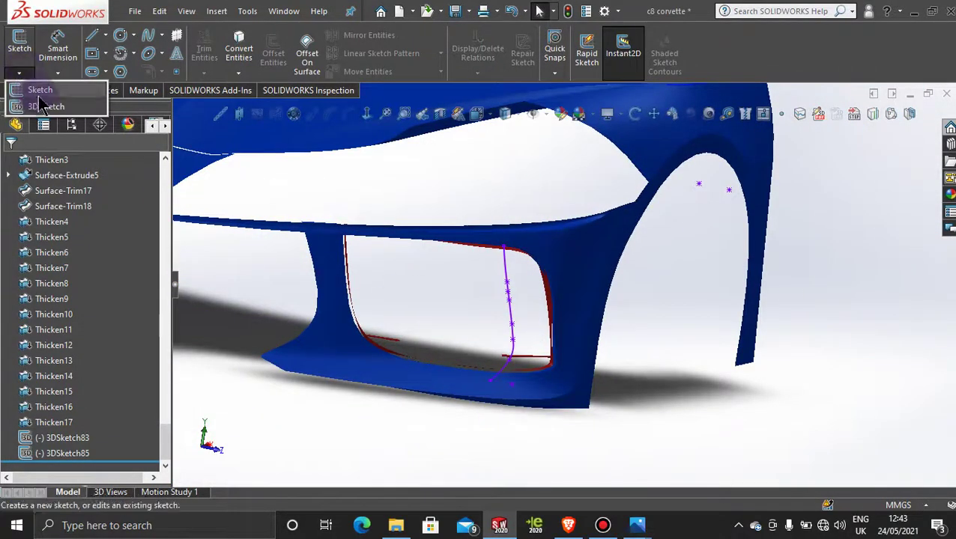
pyautogui.click(41, 104)
pyautogui.click(147, 36)
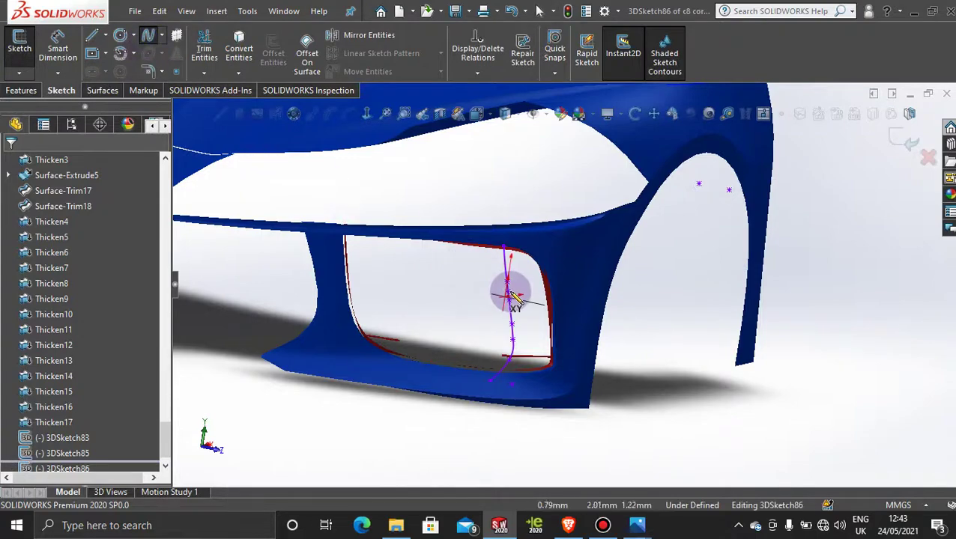
pyautogui.press('space')
pyautogui.click(367, 319)
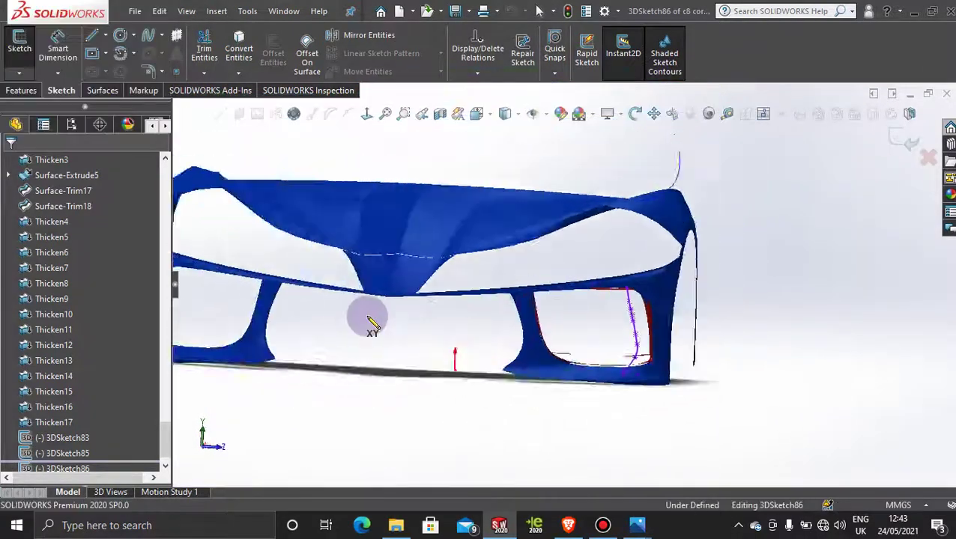
pyautogui.scroll(-3, 741, 341)
pyautogui.scroll(-4, 693, 322)
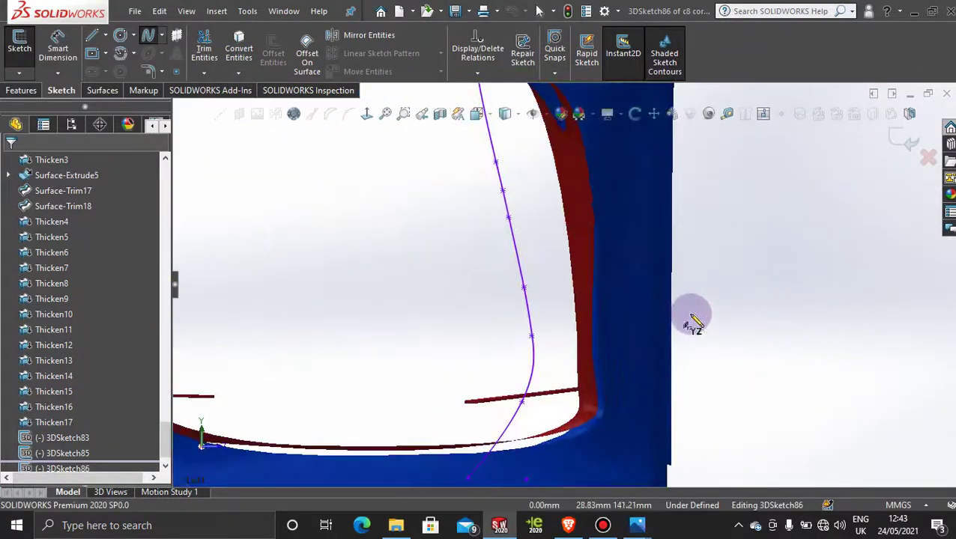
pyautogui.scroll(4, 549, 225)
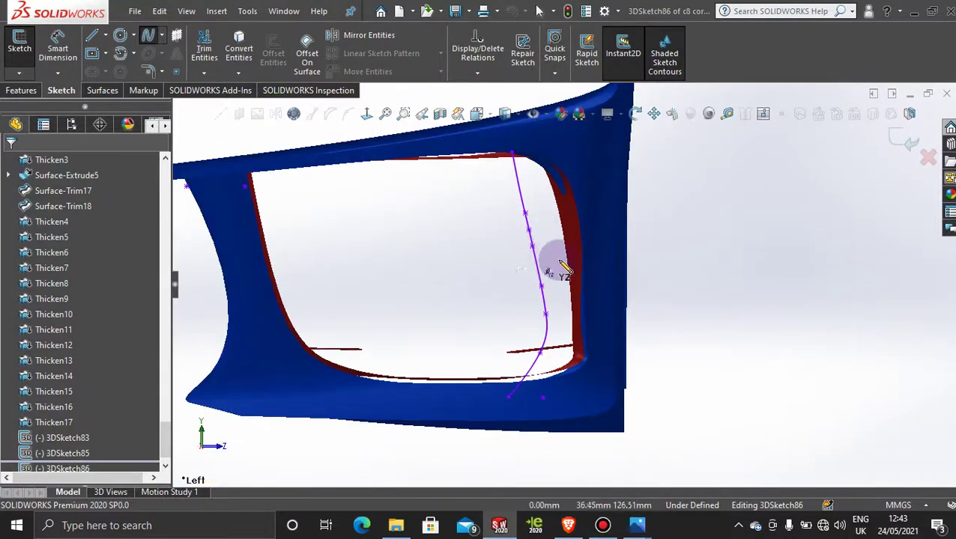
pyautogui.click(906, 144)
# - Sketch a 3D spline from the outer edge of the bumper's side opening to the middle of the vertical spline
pyautogui.click(28, 74)
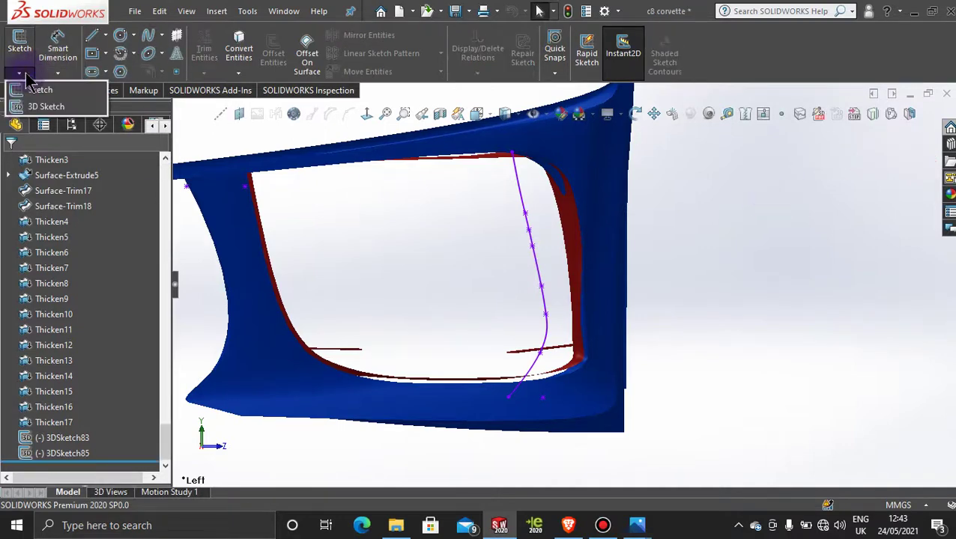
pyautogui.click(34, 102)
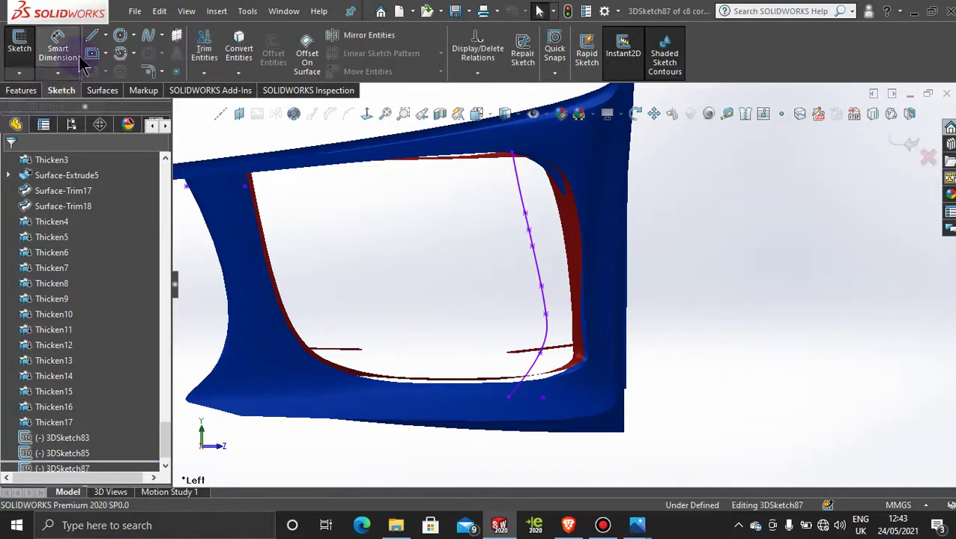
pyautogui.click(149, 38)
pyautogui.scroll(-5, 554, 266)
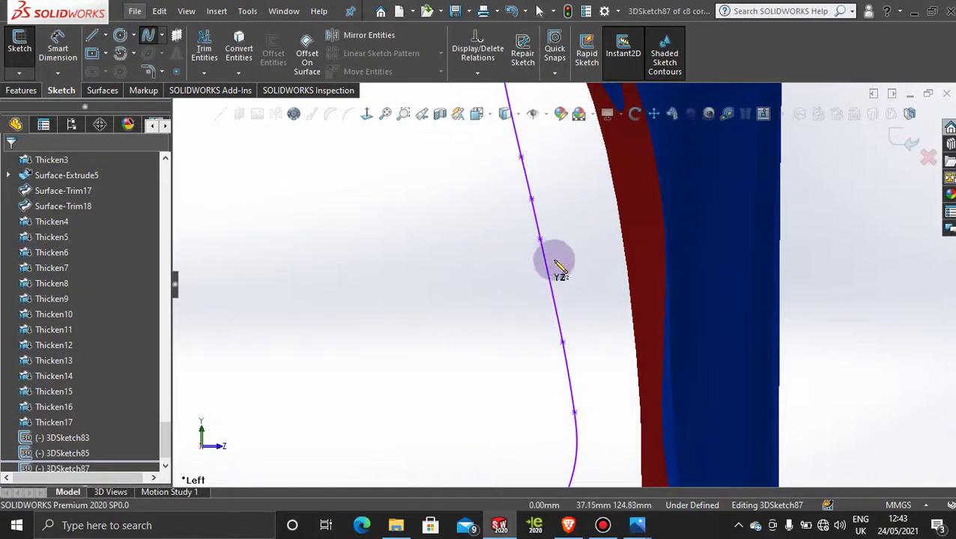
pyautogui.moveTo(558, 266); pyautogui.dragTo(447, 302, button='middle')
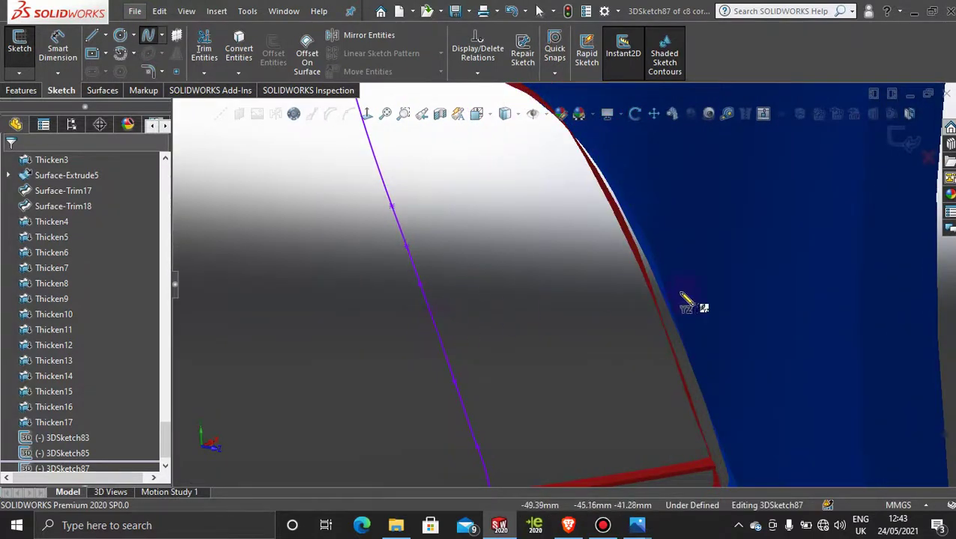
pyautogui.scroll(4, 603, 340)
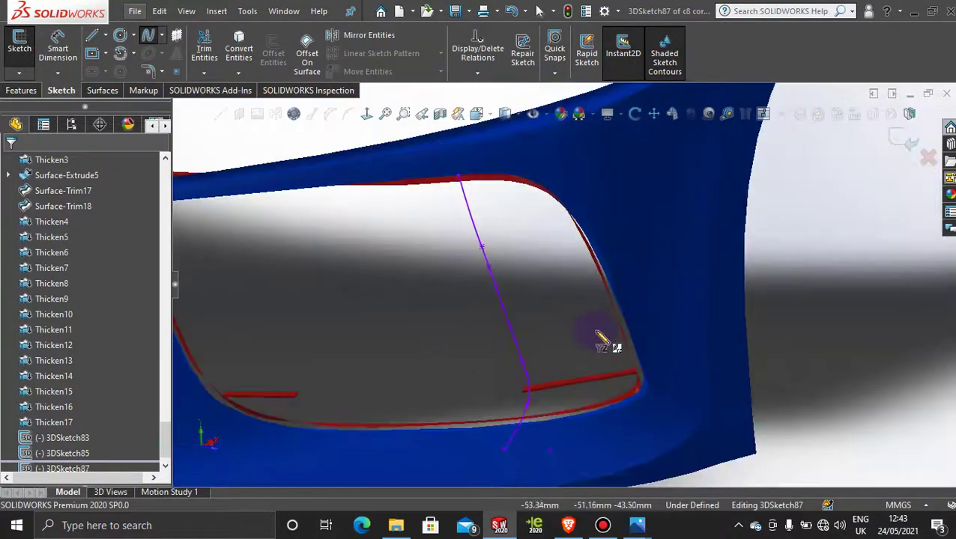
pyautogui.moveTo(608, 342); pyautogui.dragTo(604, 306, button='middle')
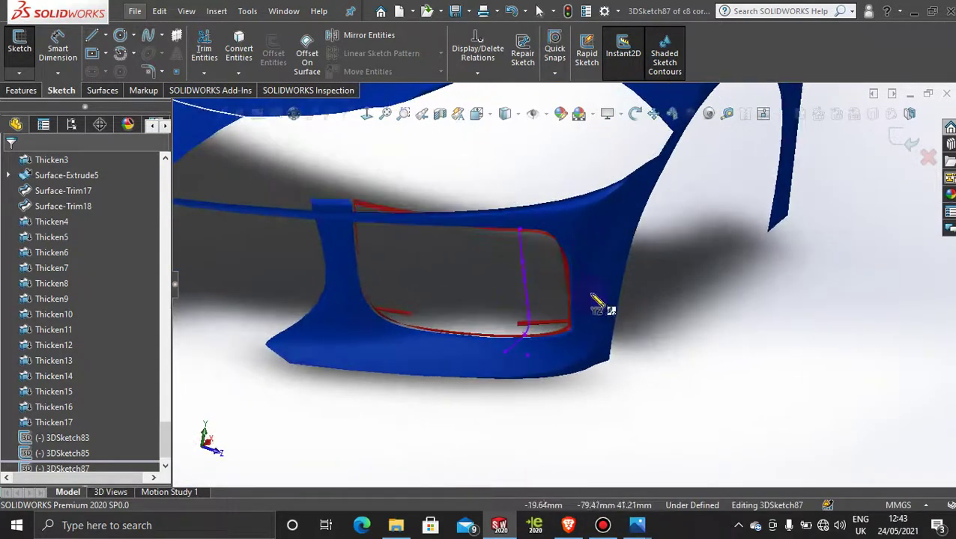
pyautogui.scroll(-3, 571, 289)
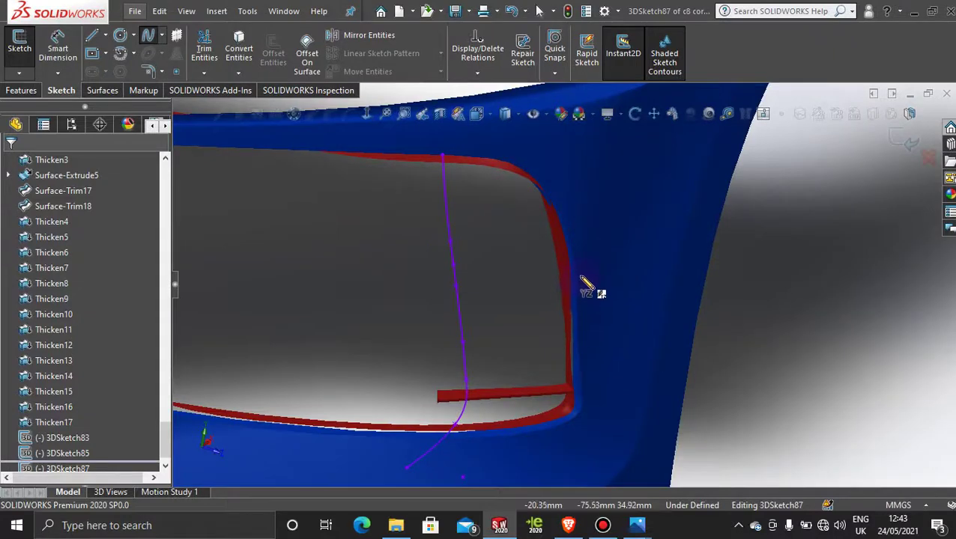
pyautogui.click(457, 290)
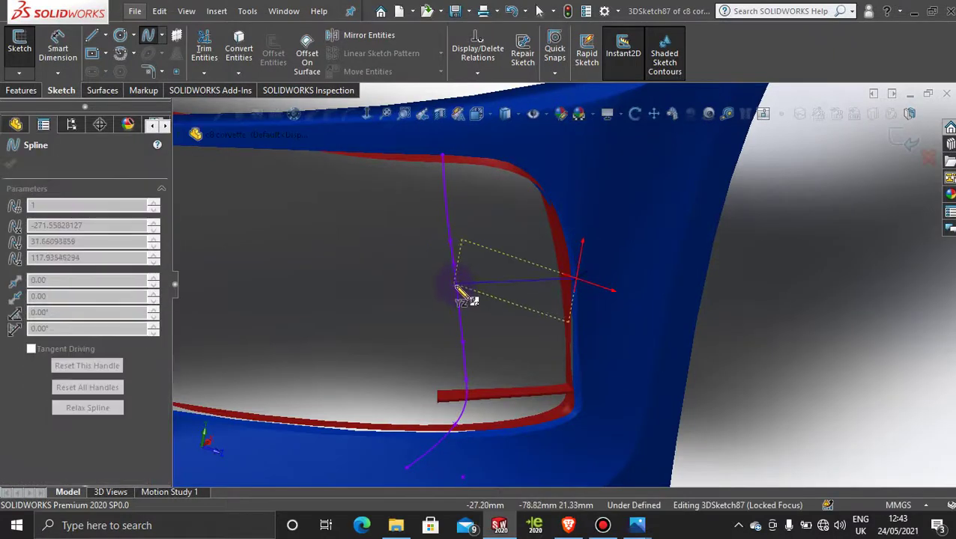
pyautogui.click(462, 289)
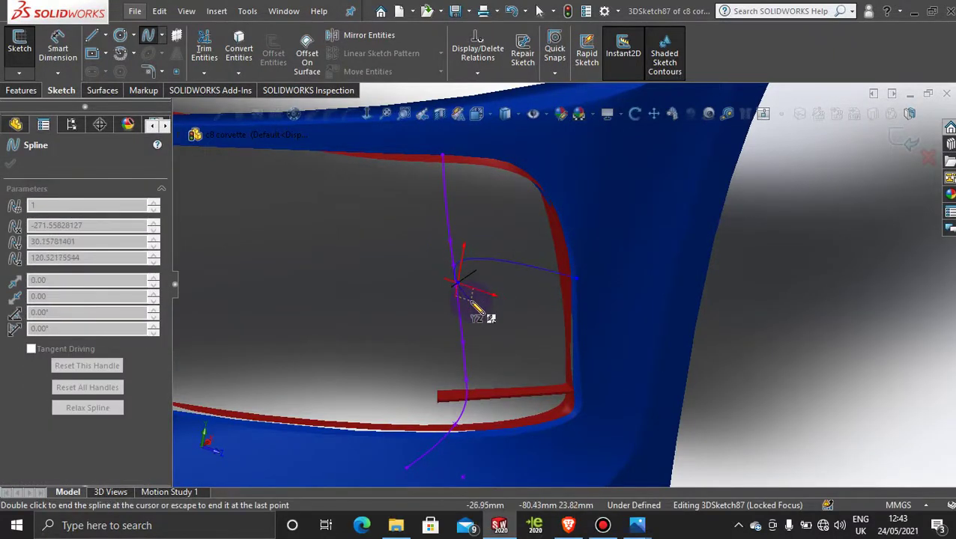
pyautogui.press('Escape')
# - Delete the 3D sketch holding the crosswise spline between the opening's outer edge and the vertical spline
pyautogui.scroll(-5, 477, 309)
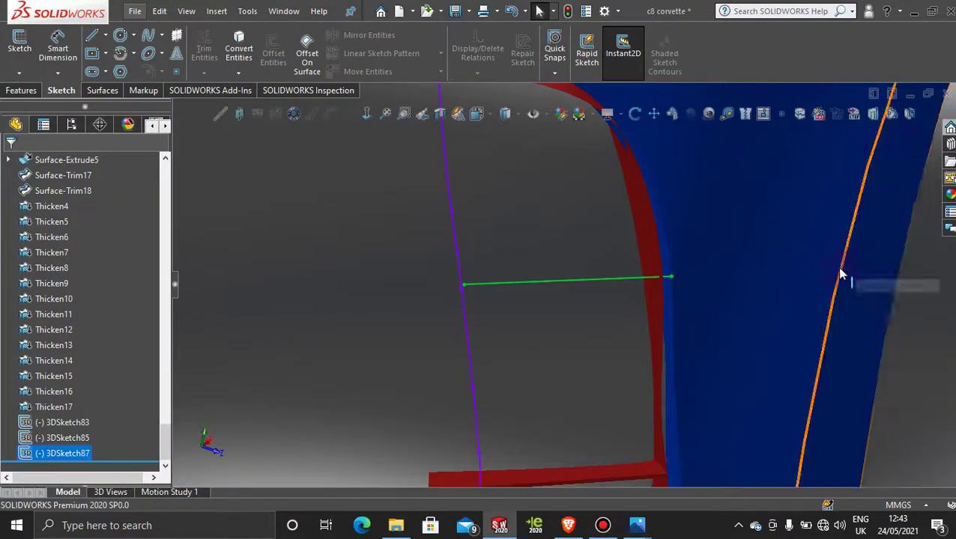
pyautogui.scroll(8, 749, 314)
pyautogui.moveTo(734, 298); pyautogui.dragTo(584, 277, button='middle')
pyautogui.doubleClick(529, 273)
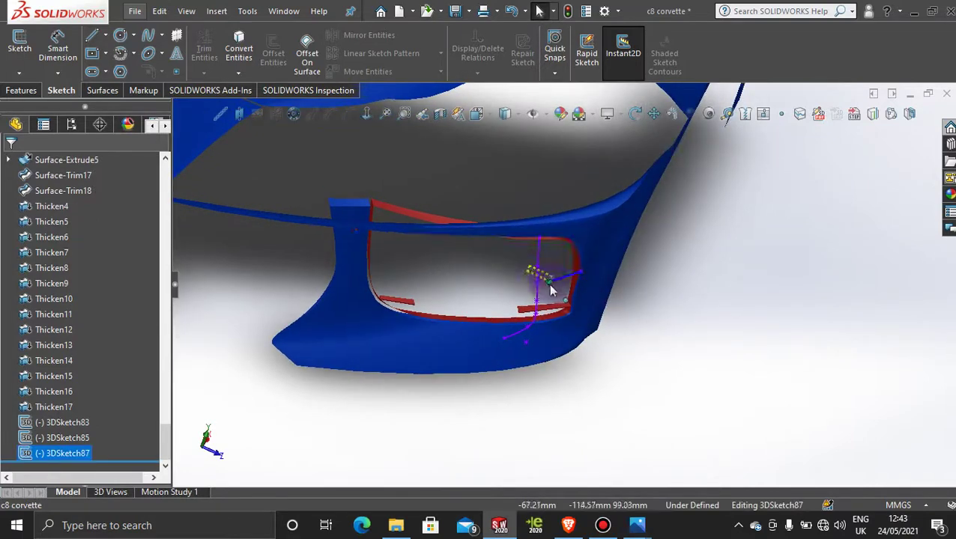
pyautogui.click(544, 284)
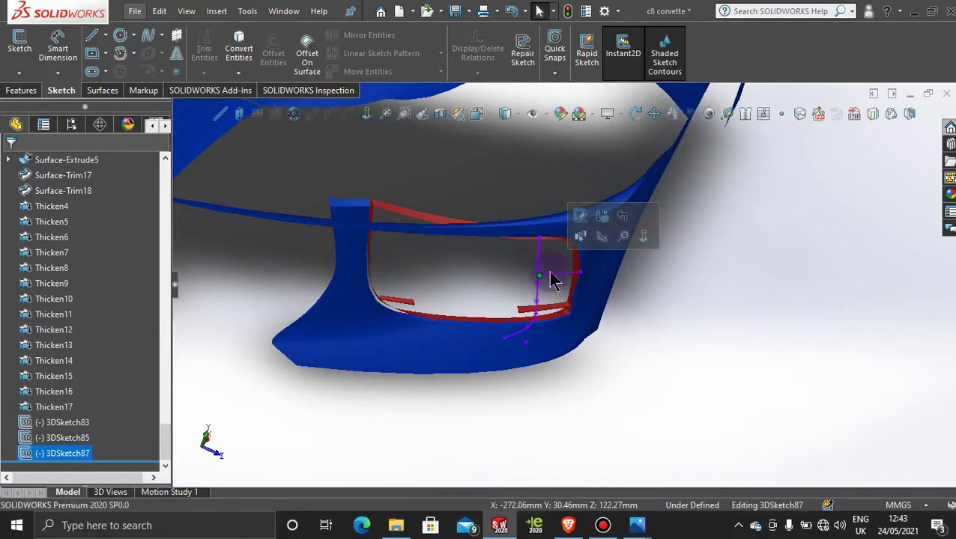
pyautogui.rightClick(552, 274)
pyautogui.click(592, 402)
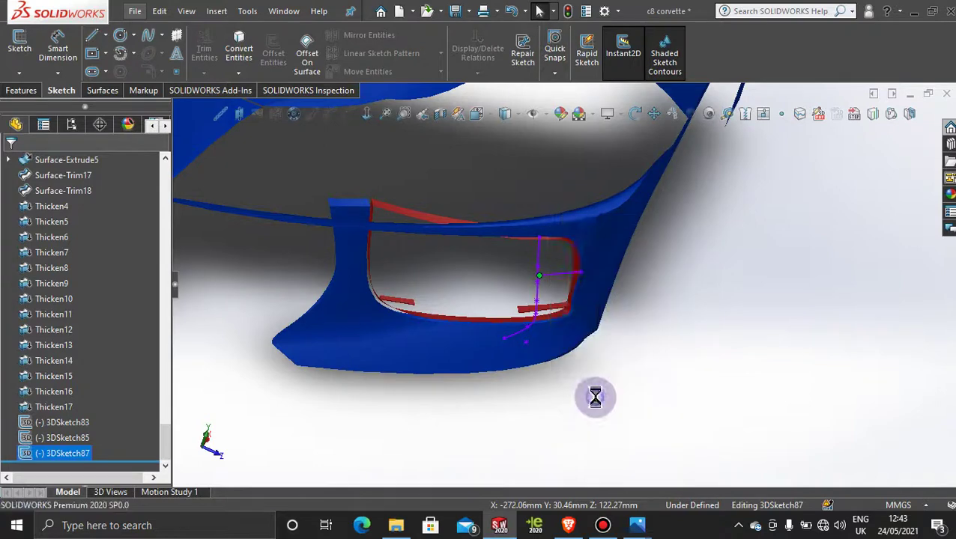
pyautogui.click(564, 196)
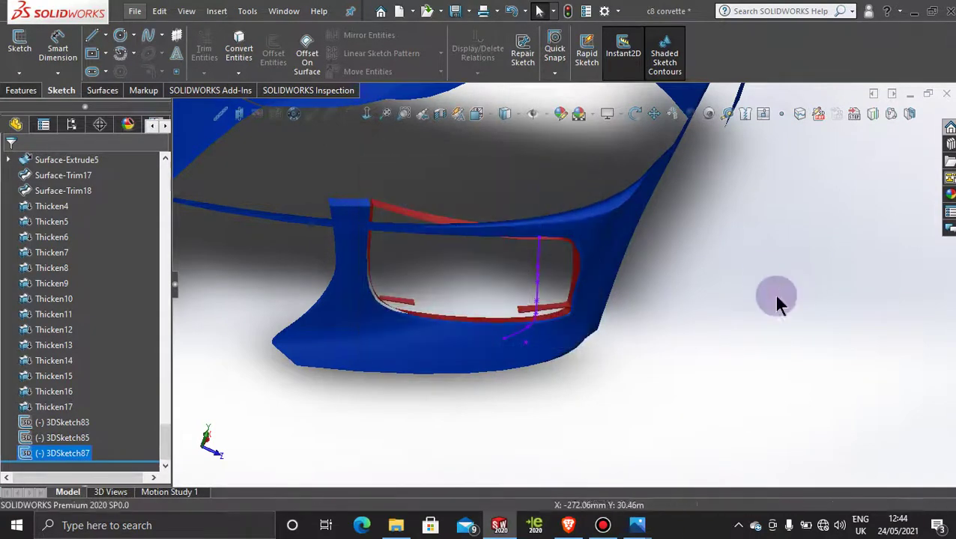
# - Sketch a crosswise spline in a new 3D sketch, from the middle of the vertical spline to the opening's outer edge
pyautogui.click(19, 72)
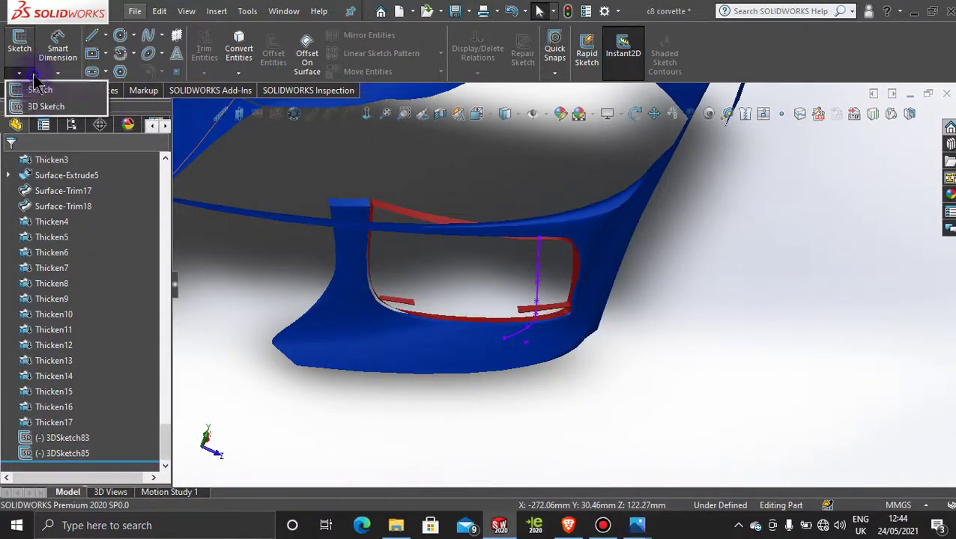
pyautogui.click(37, 101)
pyautogui.click(148, 36)
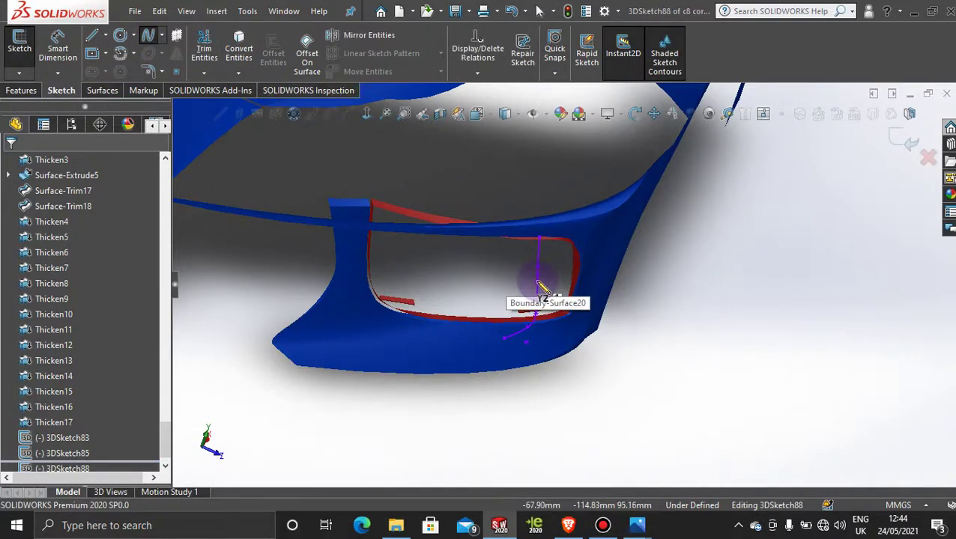
pyautogui.click(536, 282)
pyautogui.scroll(-5, 514, 283)
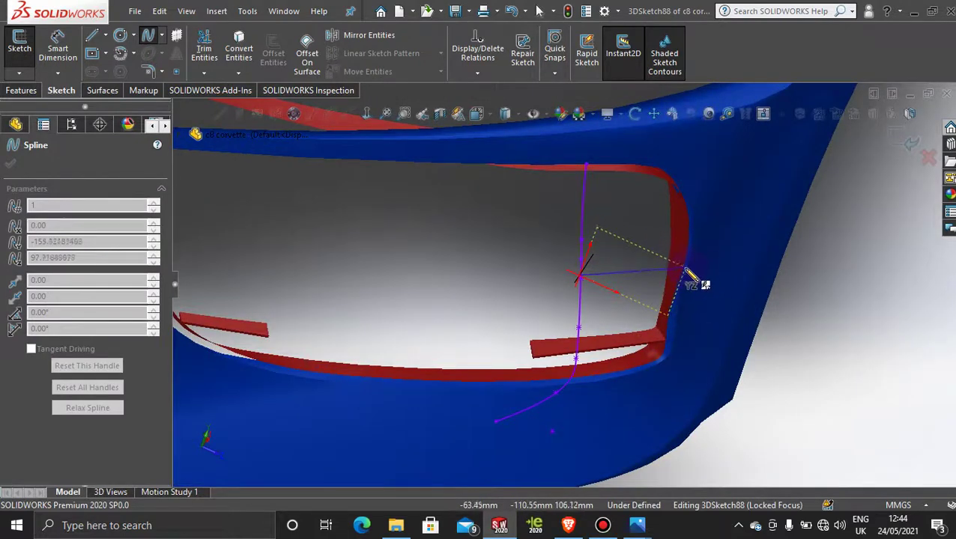
pyautogui.click(684, 272)
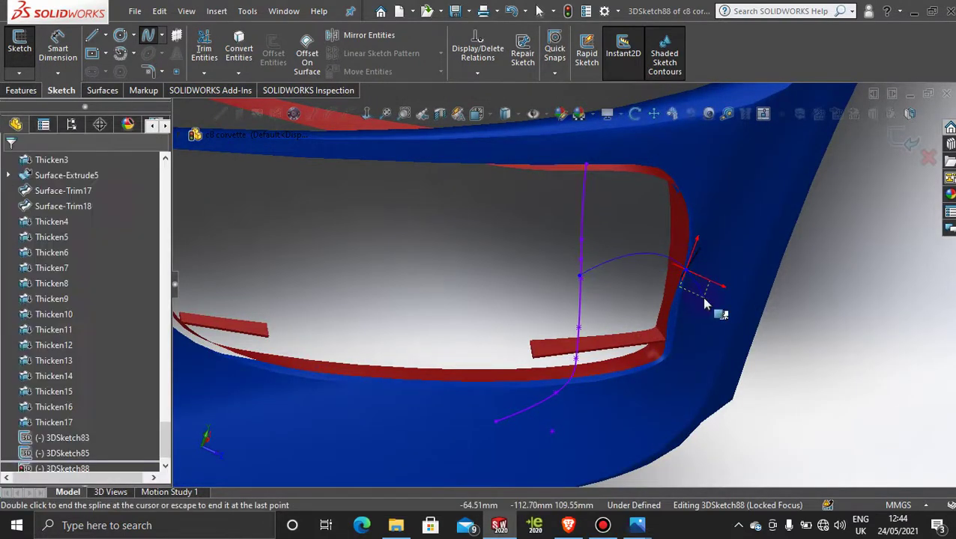
pyautogui.scroll(-6, 678, 279)
pyautogui.doubleClick(654, 273)
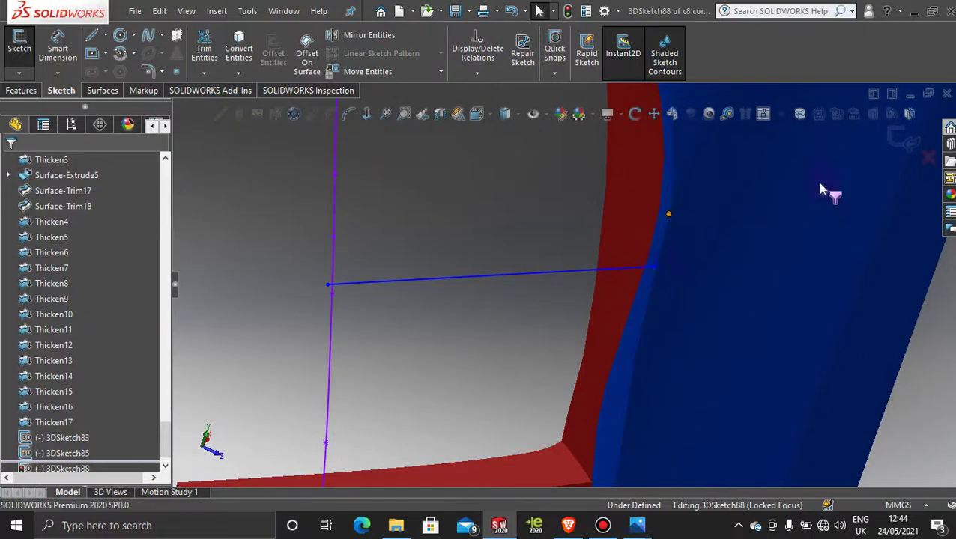
pyautogui.click(905, 146)
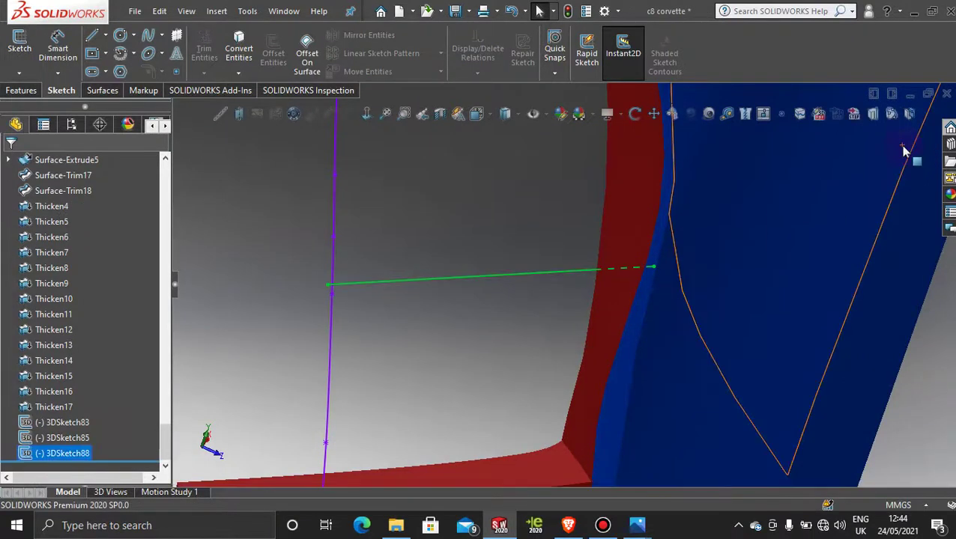
# - Delete the 3D sketch holding the latest crosswise spline beside the vertical spline in the side opening
pyautogui.moveTo(802, 319); pyautogui.dragTo(792, 320, button='middle')
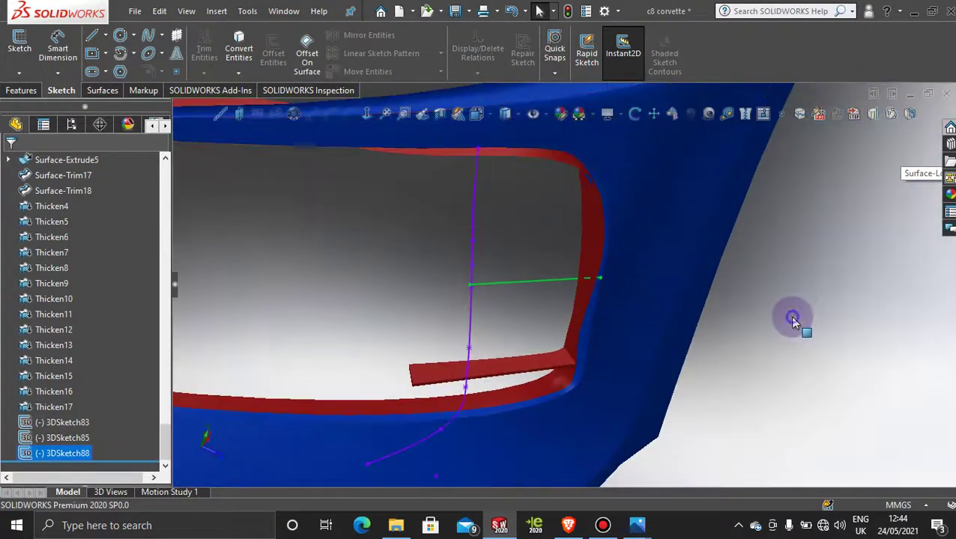
pyautogui.click(545, 284)
pyautogui.rightClick(544, 283)
pyautogui.click(588, 433)
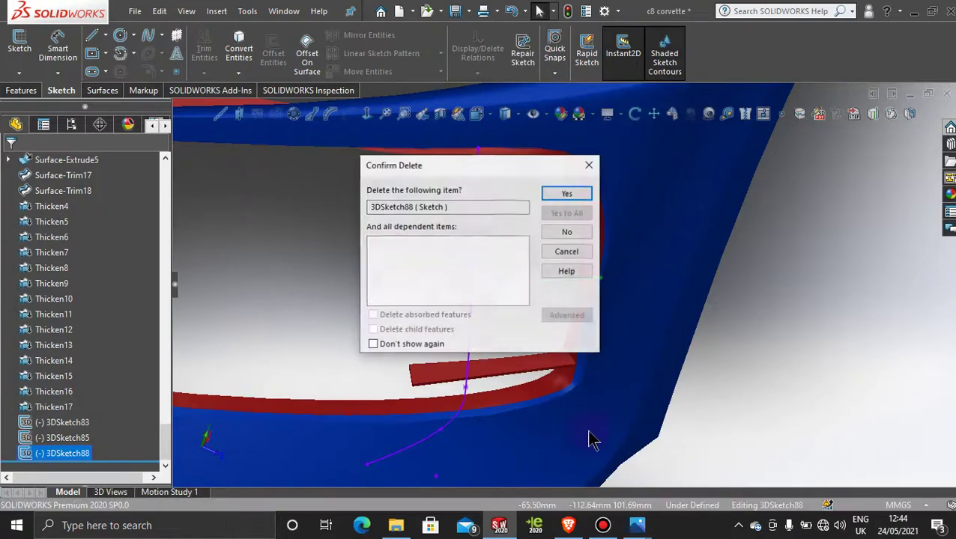
pyautogui.click(568, 194)
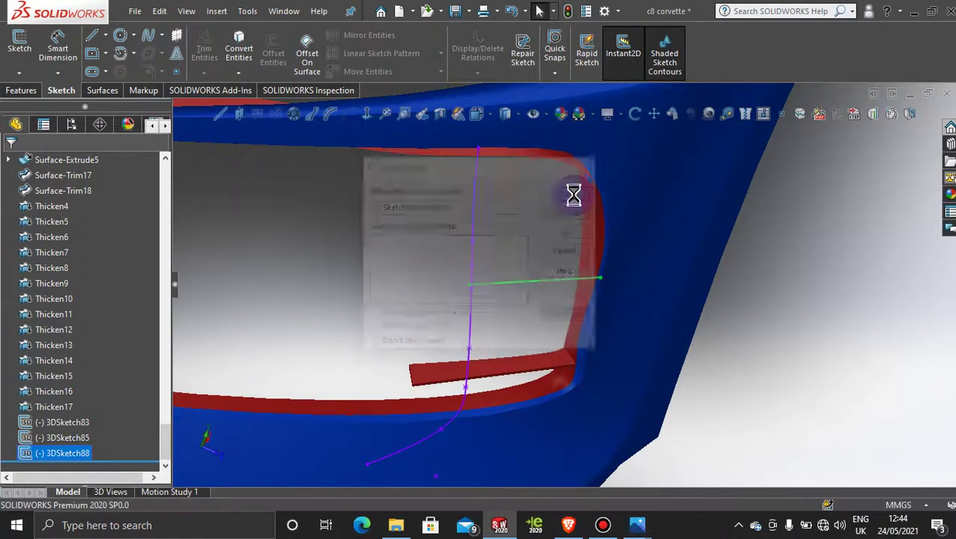
# - Show the hidden honeycomb grille bodies inside the bumper's side opening, using the Thicken8 and Thicken5 features
pyautogui.scroll(3, 572, 196)
pyautogui.scroll(2, 572, 196)
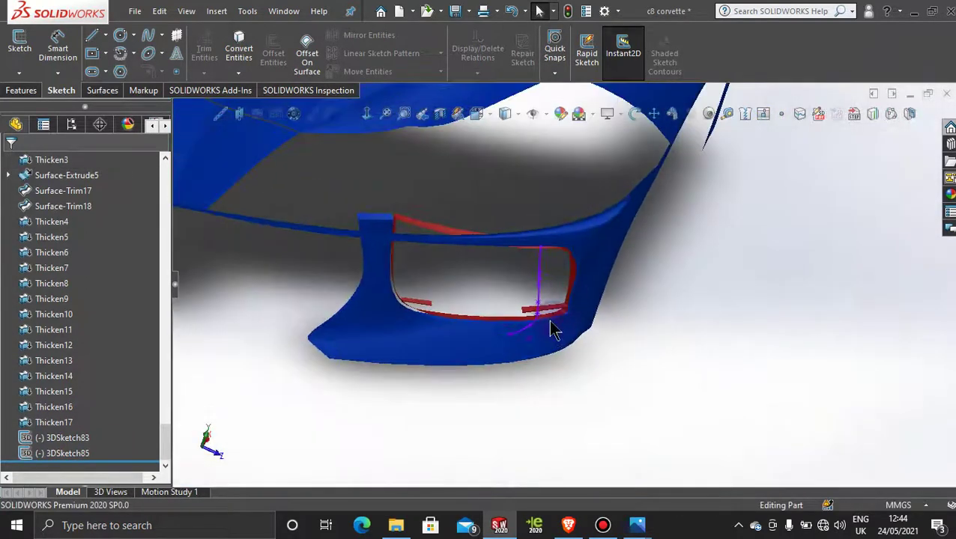
pyautogui.moveTo(551, 325); pyautogui.dragTo(534, 262, button='middle')
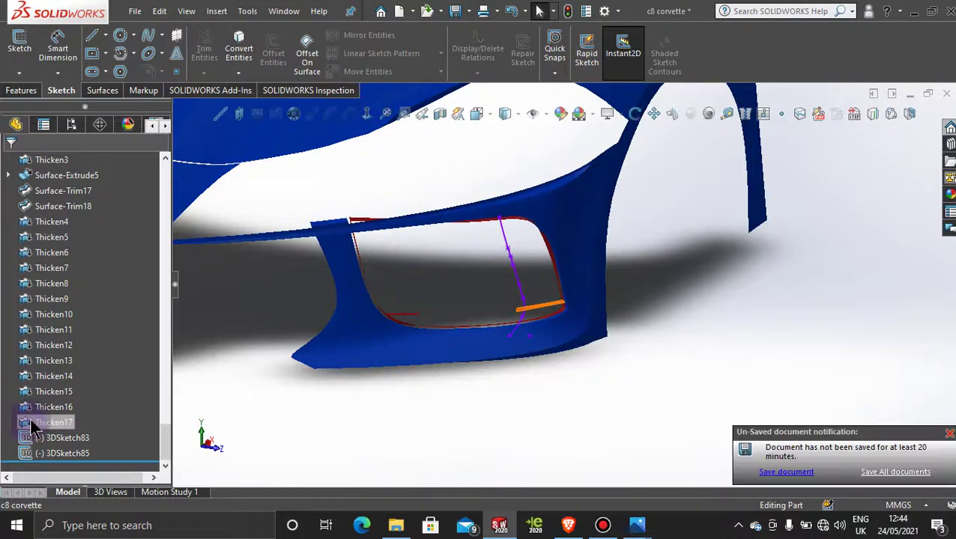
pyautogui.rightClick(56, 283)
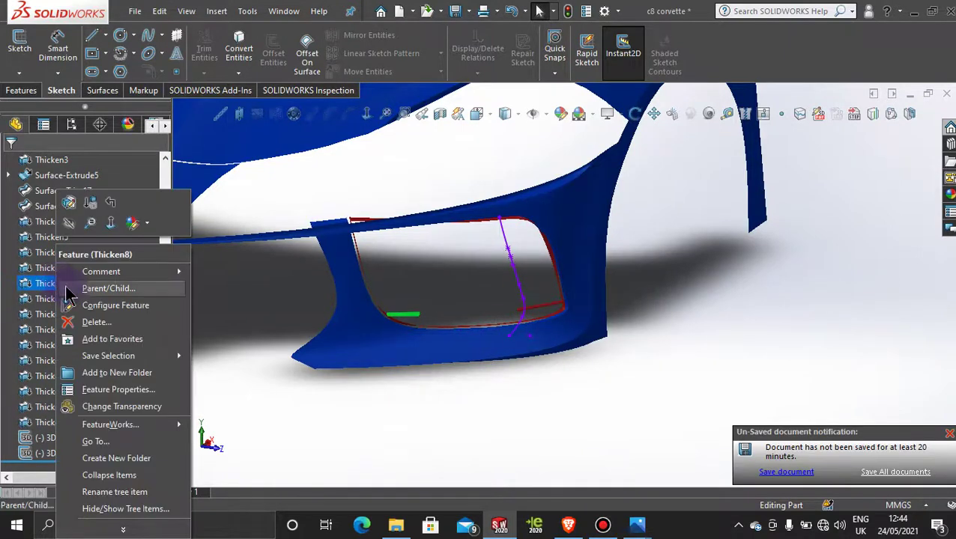
pyautogui.click(75, 220)
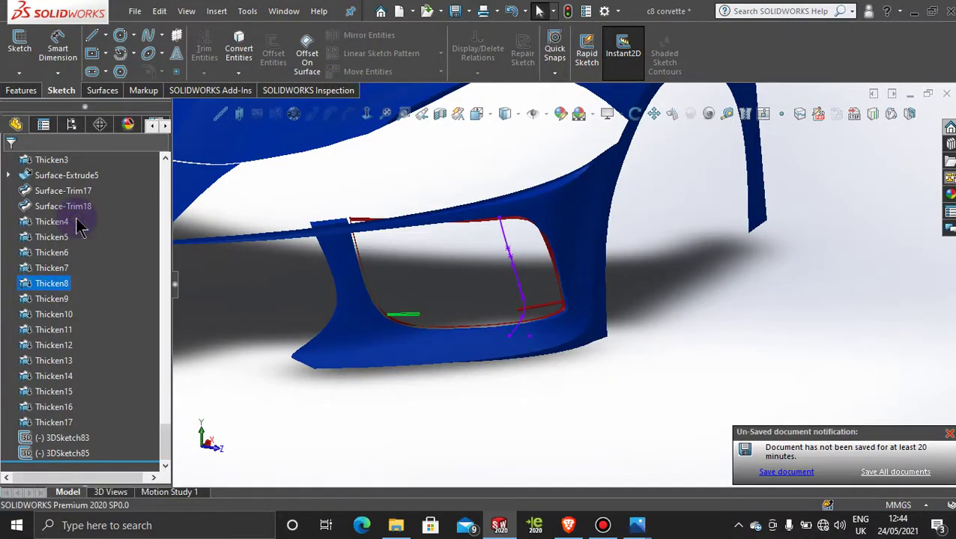
pyautogui.rightClick(52, 283)
pyautogui.click(79, 235)
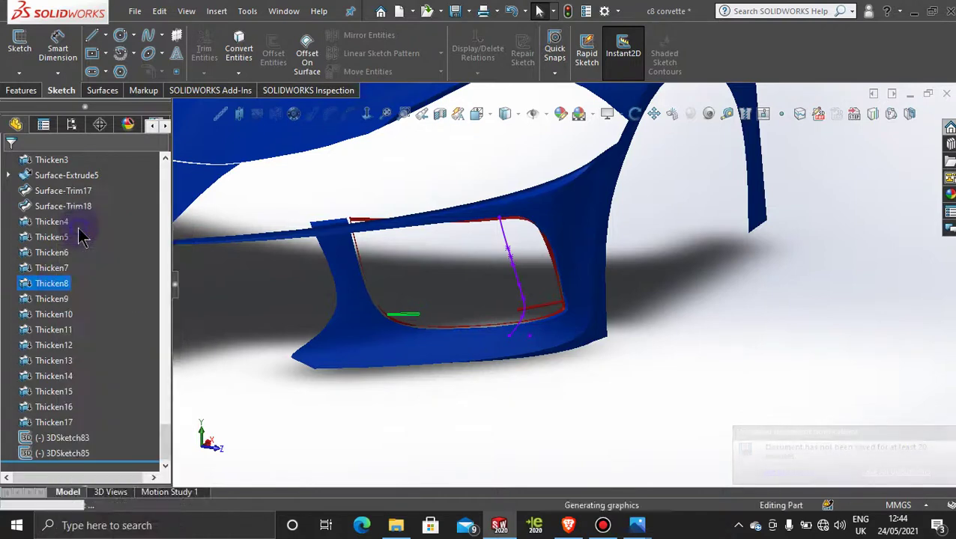
pyautogui.rightClick(60, 237)
pyautogui.click(64, 225)
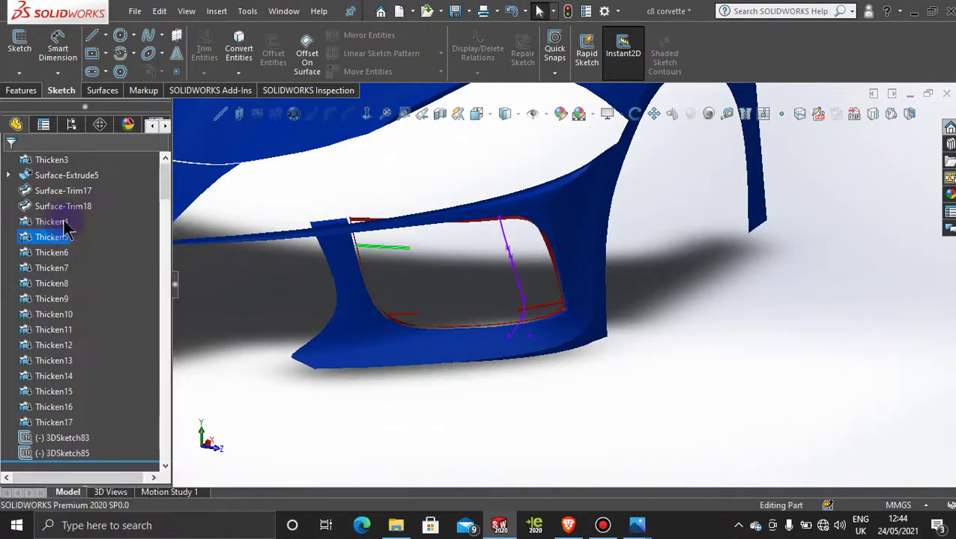
pyautogui.scroll(3, 569, 305)
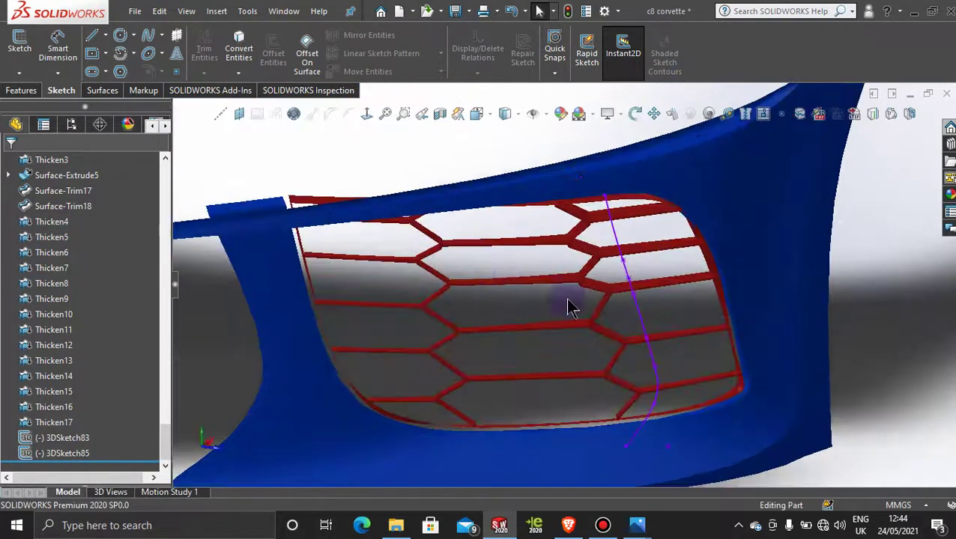
pyautogui.moveTo(569, 305); pyautogui.dragTo(577, 333, button='middle')
pyautogui.click(23, 73)
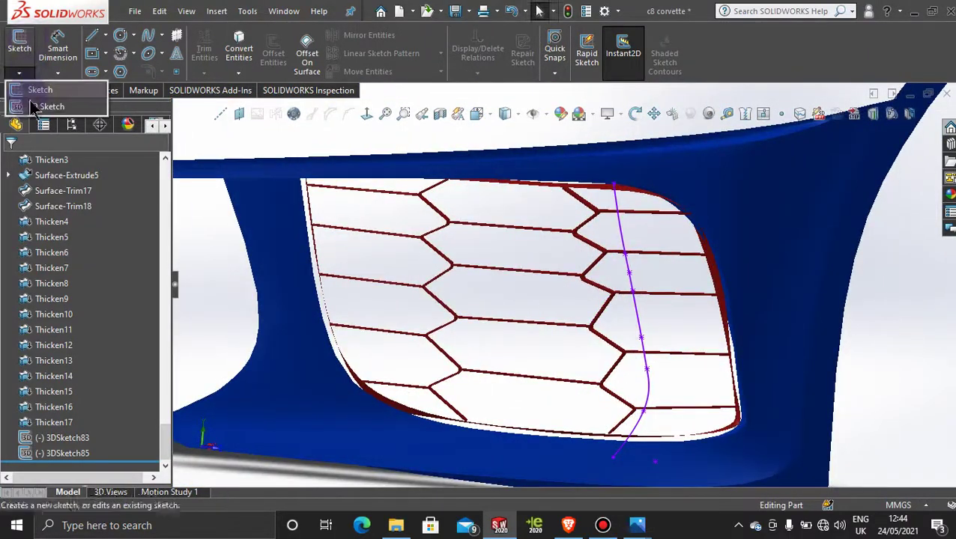
pyautogui.click(38, 105)
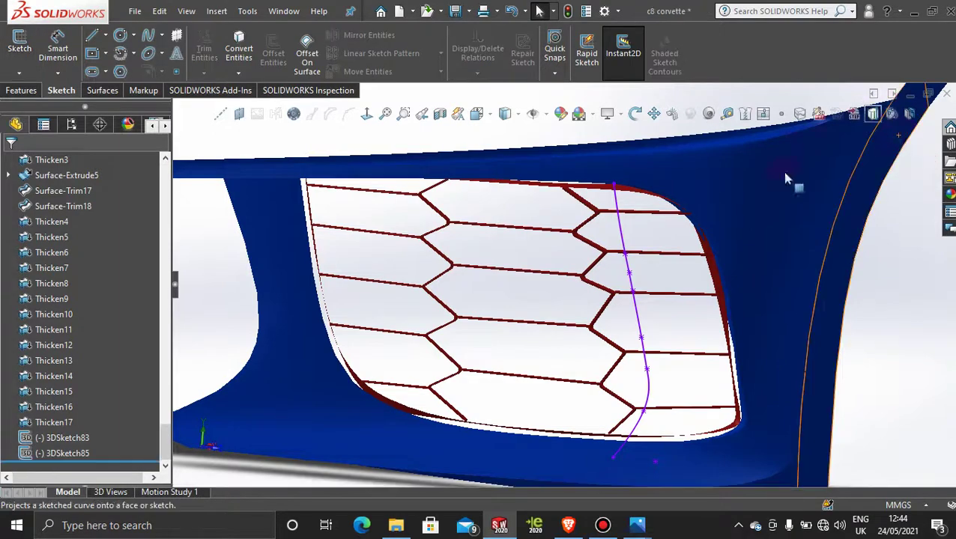
pyautogui.scroll(3, 689, 325)
pyautogui.moveTo(691, 325); pyautogui.dragTo(527, 269, button='middle')
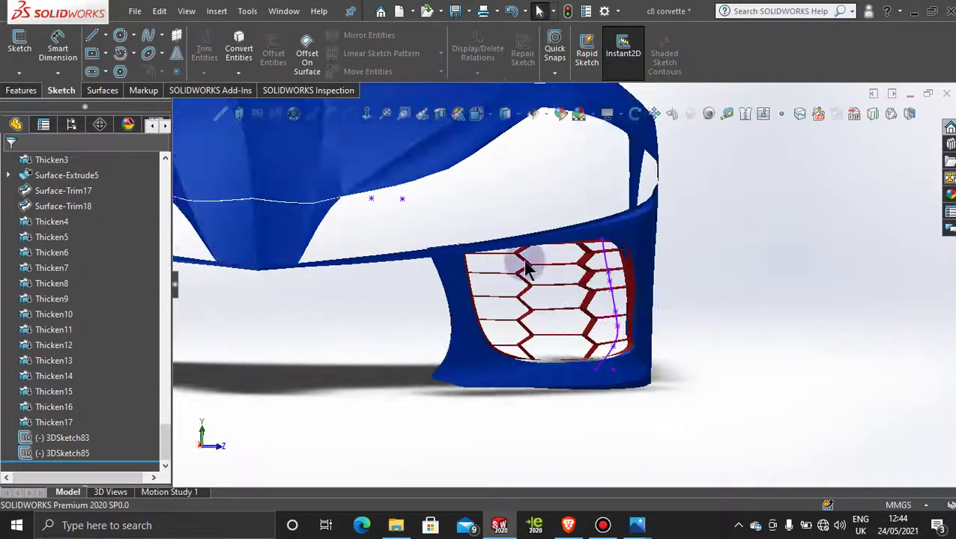
# - Start a boundary surface with the side opening's upper, outer and lower edges grouped as the first Direction 1 profile
pyautogui.click(103, 91)
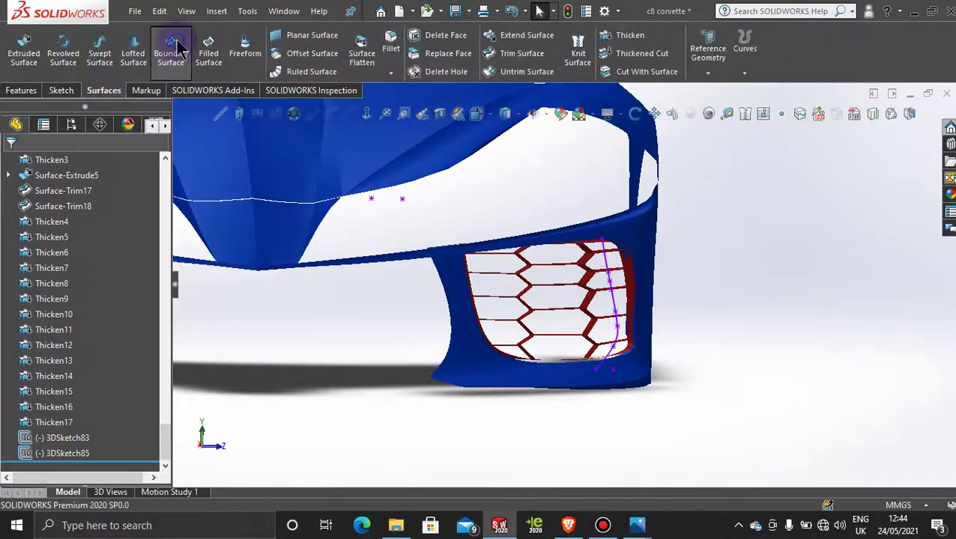
pyautogui.scroll(-5, 628, 284)
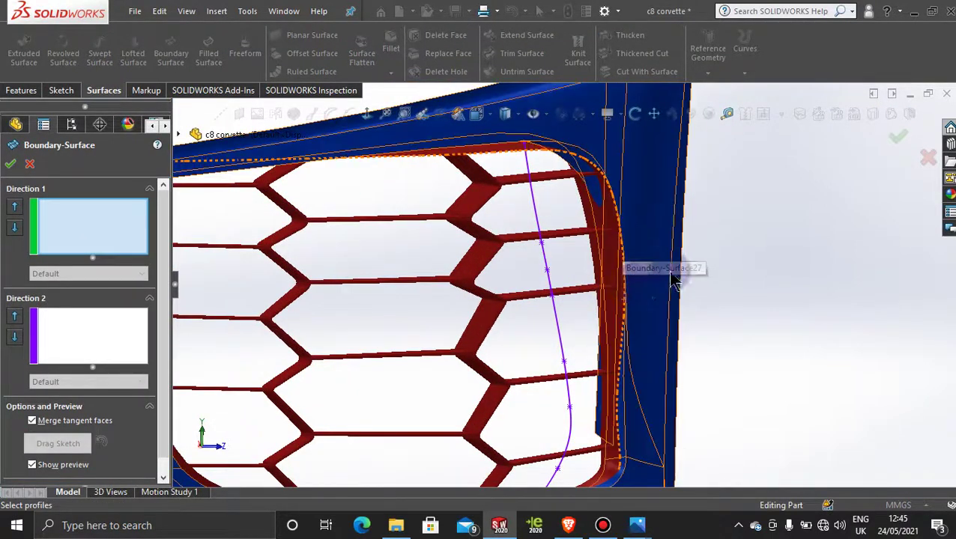
pyautogui.rightClick(776, 223)
pyautogui.click(798, 278)
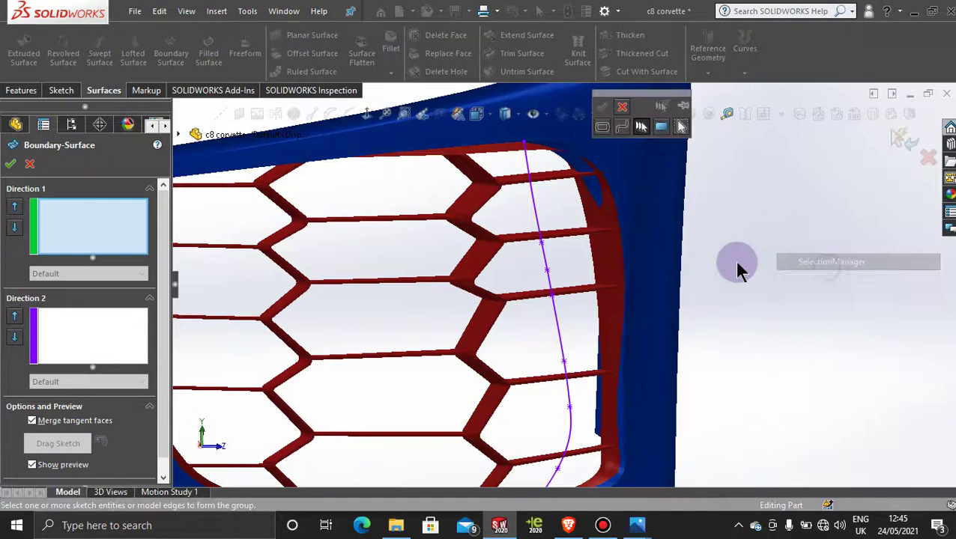
pyautogui.click(627, 213)
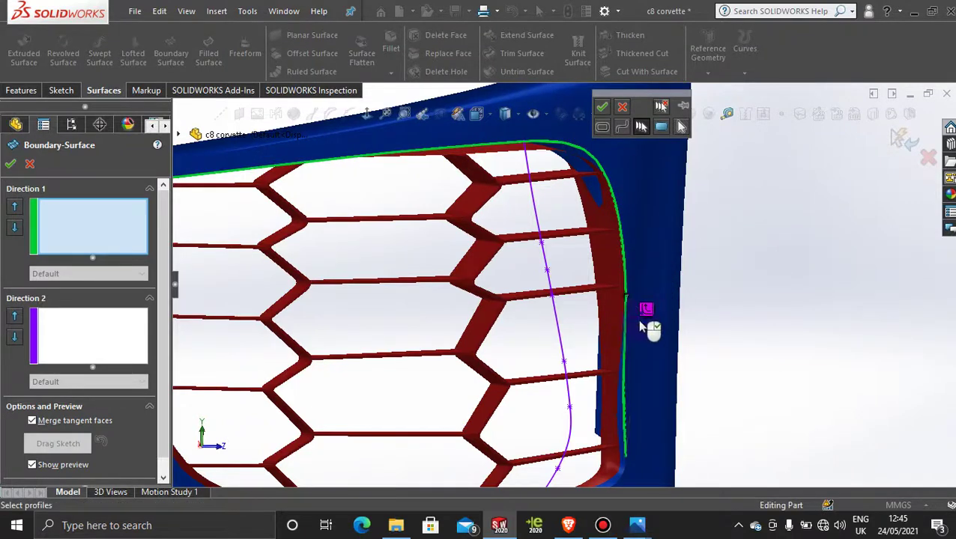
pyautogui.scroll(5, 646, 418)
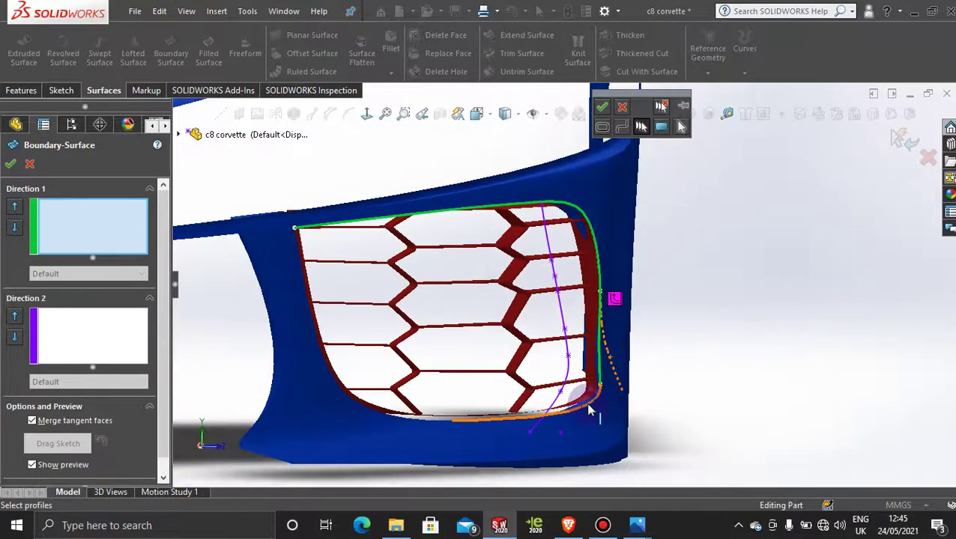
pyautogui.click(587, 406)
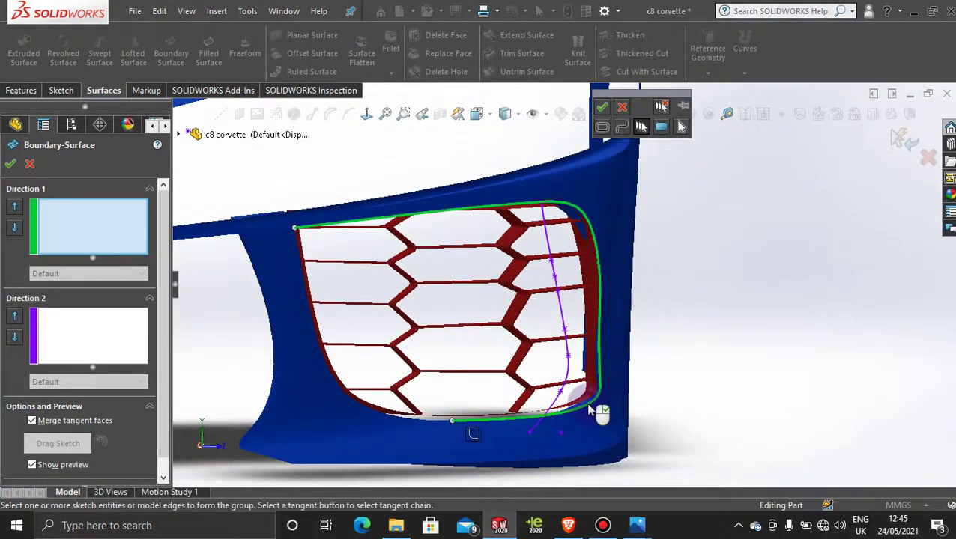
pyautogui.click(602, 106)
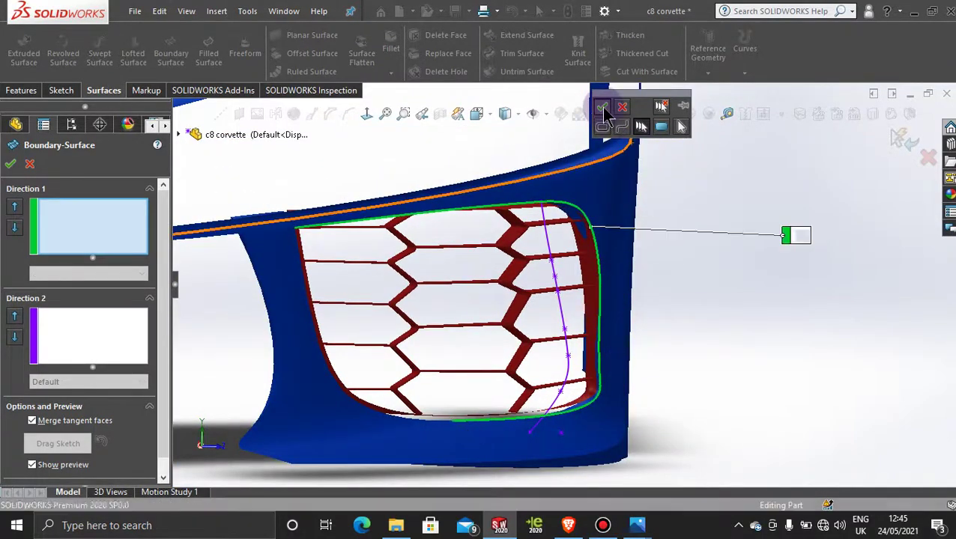
# - Add the vertical spline 3DSketch85 as the second Direction 1 profile, and move the edge connector near the upper outer corner and flip the connectors
pyautogui.click(549, 242)
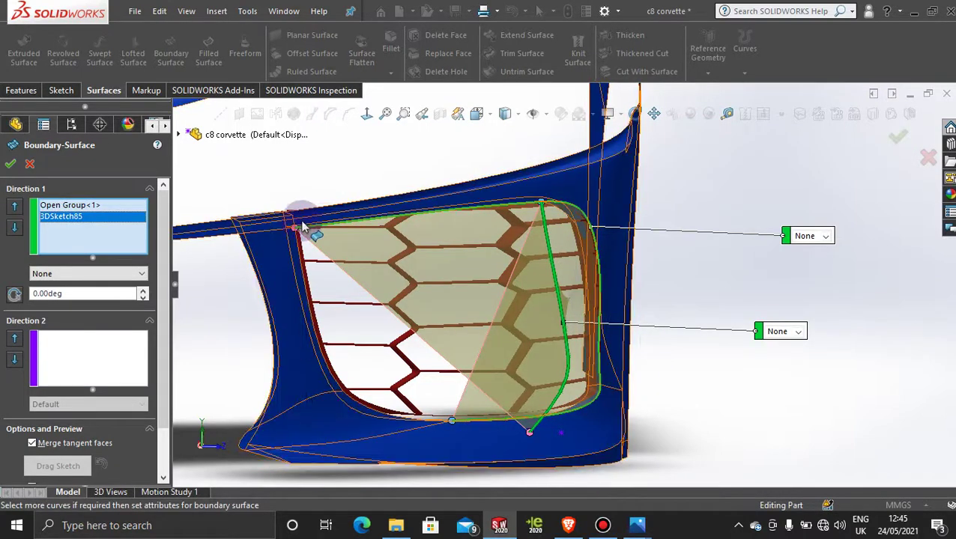
pyautogui.moveTo(295, 228); pyautogui.dragTo(561, 204)
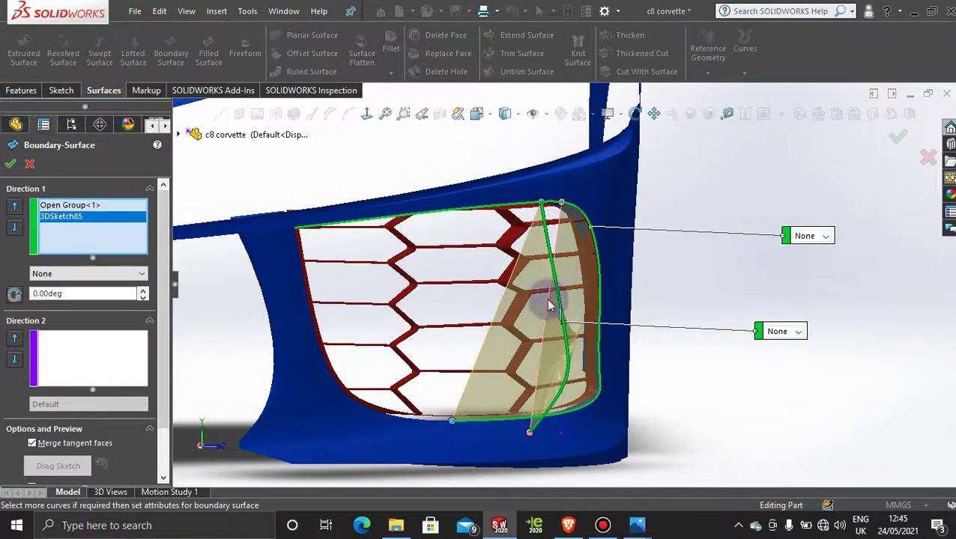
pyautogui.rightClick(457, 427)
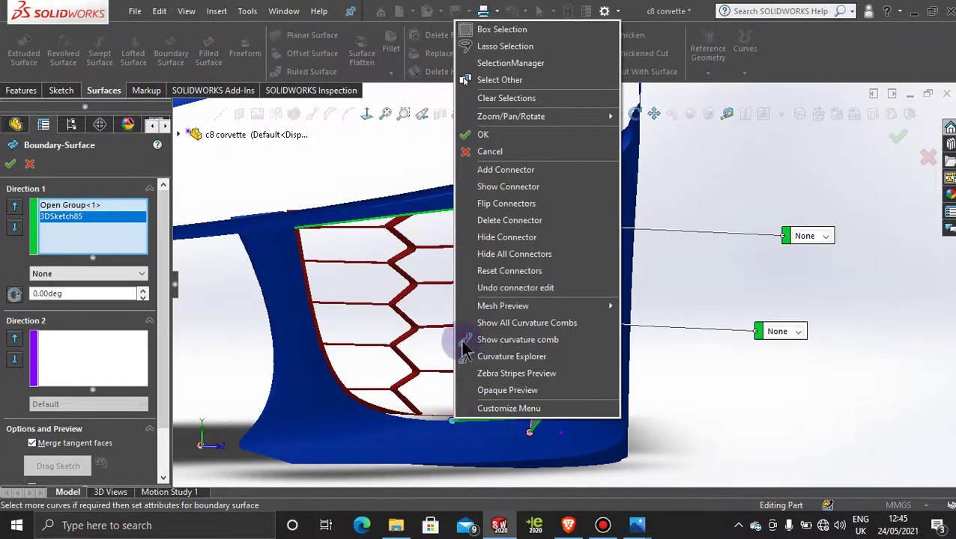
pyautogui.click(508, 205)
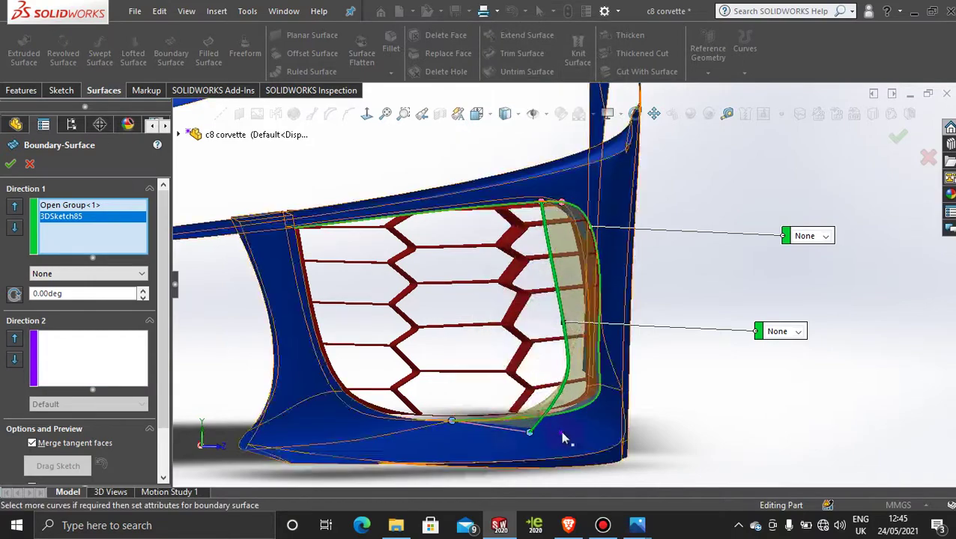
# - Slide the lower connector along the opening's bottom edge to the lower outer corner
pyautogui.scroll(-3, 565, 420)
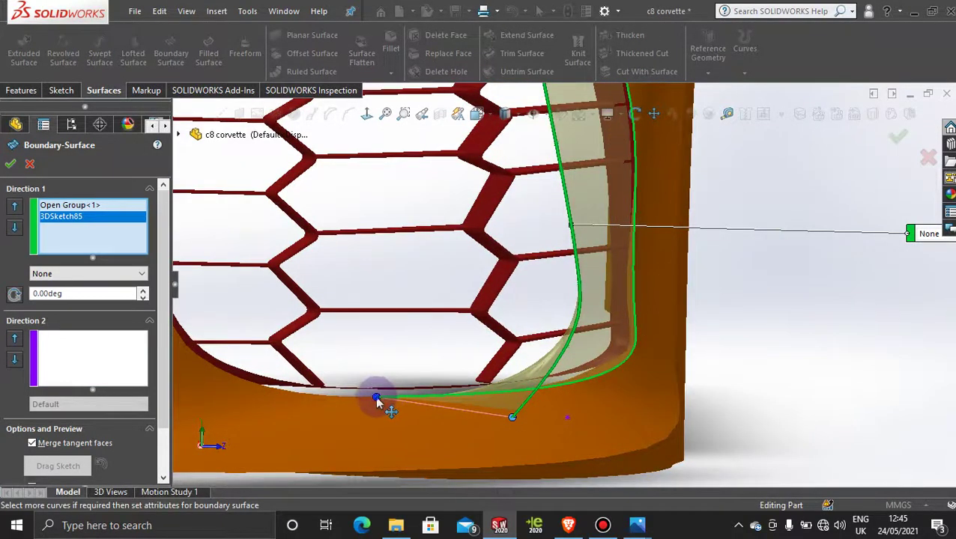
pyautogui.moveTo(377, 400); pyautogui.dragTo(514, 399)
pyautogui.scroll(5, 550, 396)
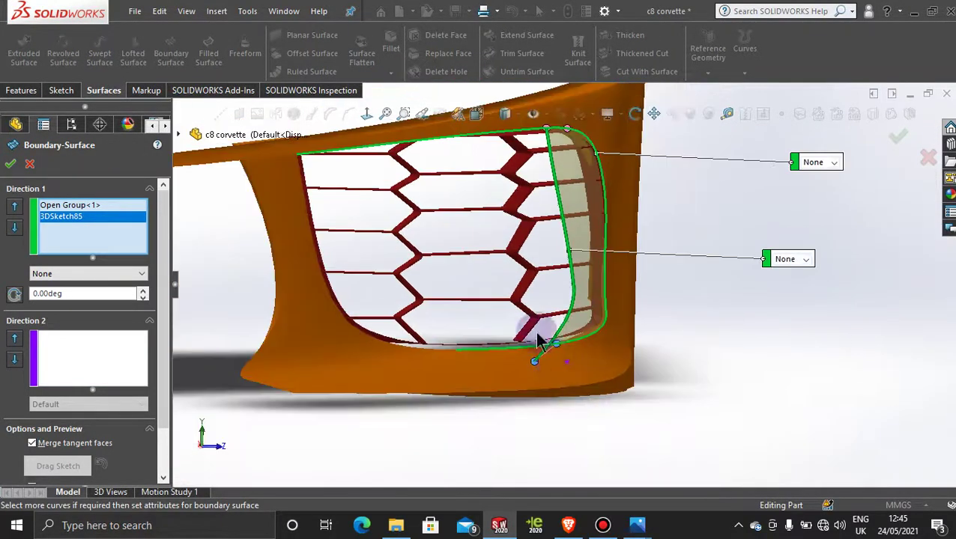
pyautogui.moveTo(538, 337); pyautogui.dragTo(569, 355, button='middle')
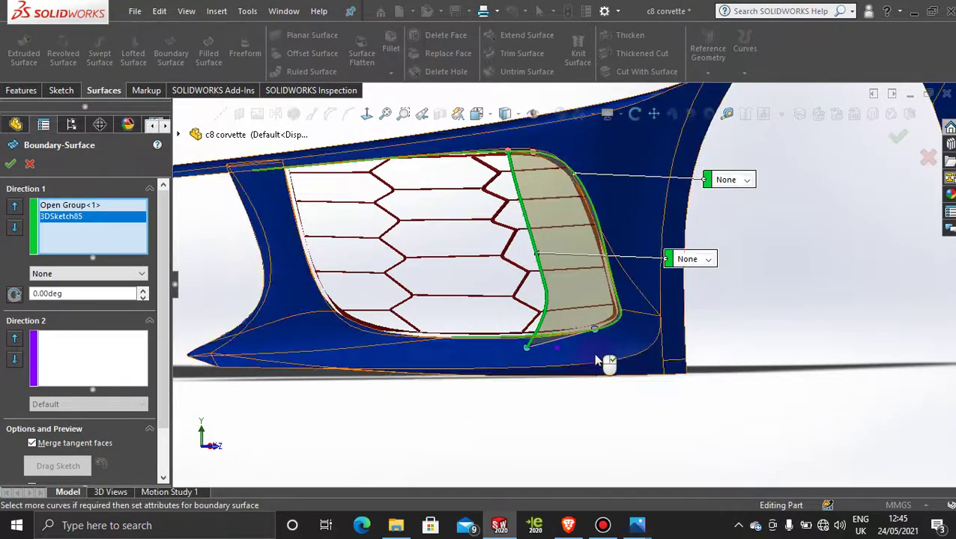
pyautogui.moveTo(606, 363); pyautogui.dragTo(600, 330, button='middle')
pyautogui.scroll(-3, 578, 338)
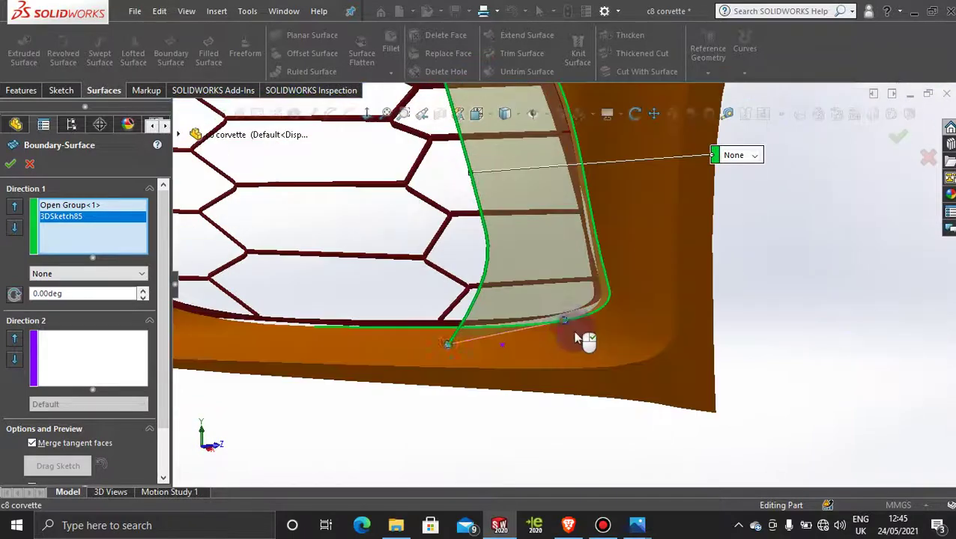
pyautogui.click(578, 327)
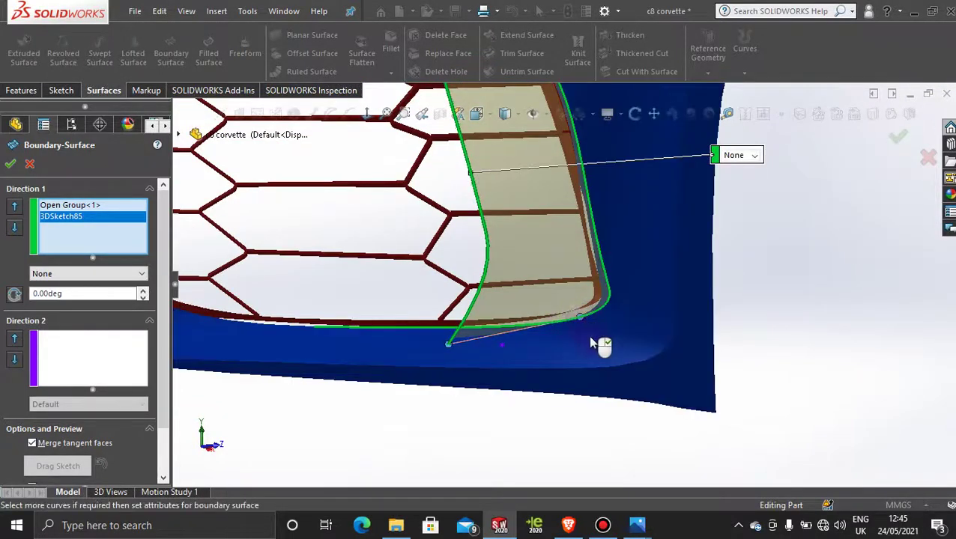
# - Move the upper connector on the opening's edge to the top end of the vertical spline and check the surface preview
pyautogui.scroll(3, 591, 342)
pyautogui.scroll(-3, 502, 143)
pyautogui.scroll(3, 527, 201)
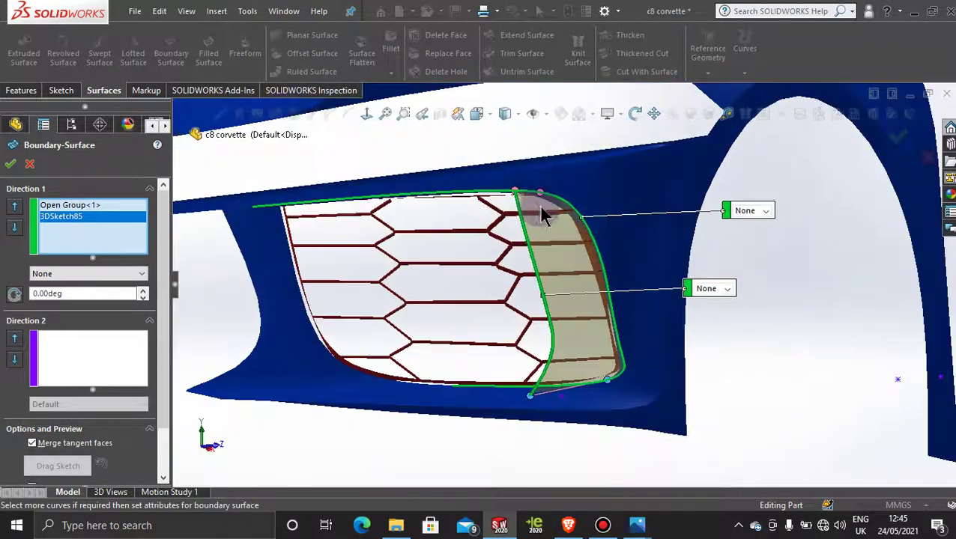
pyautogui.scroll(-2, 543, 215)
pyautogui.scroll(3, 501, 207)
pyautogui.scroll(-2, 573, 241)
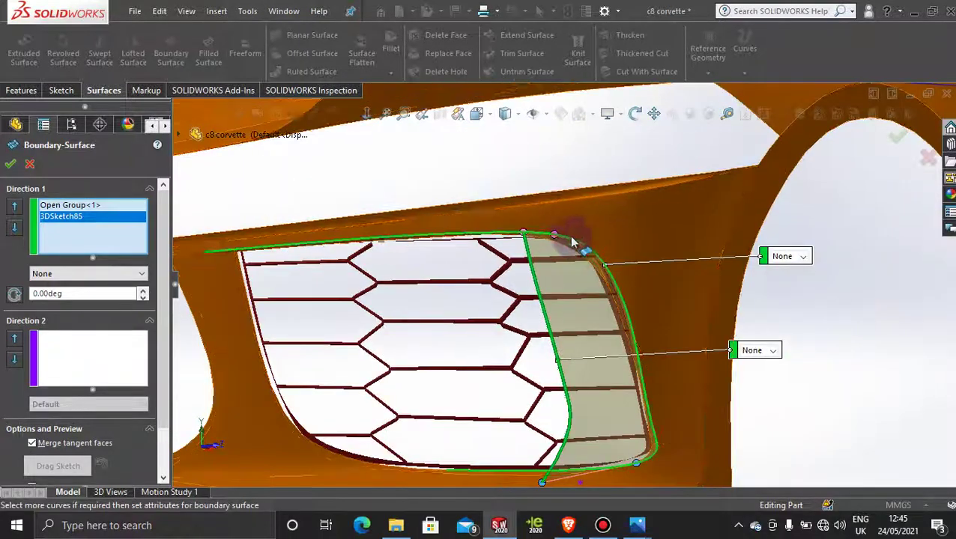
pyautogui.scroll(-4, 572, 242)
pyautogui.moveTo(572, 255); pyautogui.dragTo(518, 249)
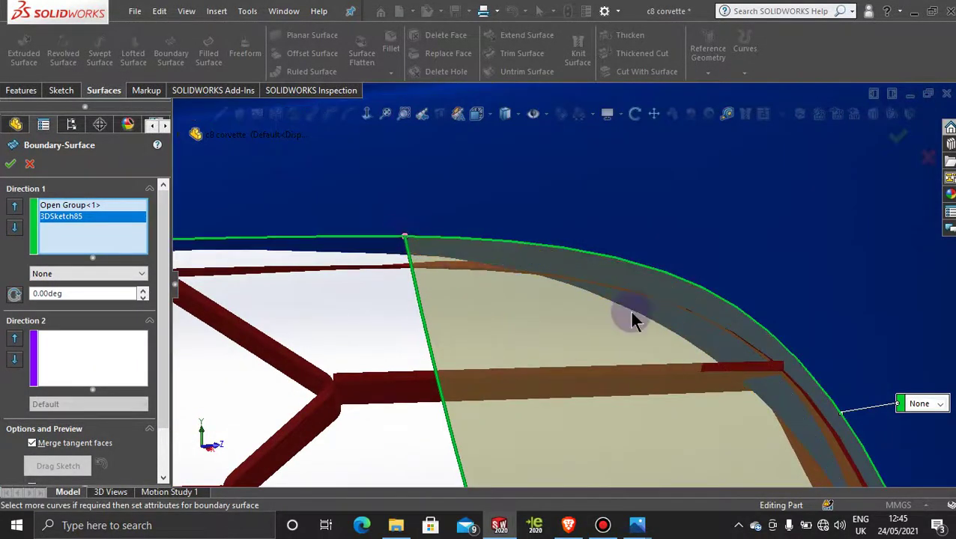
pyautogui.scroll(3, 633, 319)
pyautogui.scroll(-4, 622, 346)
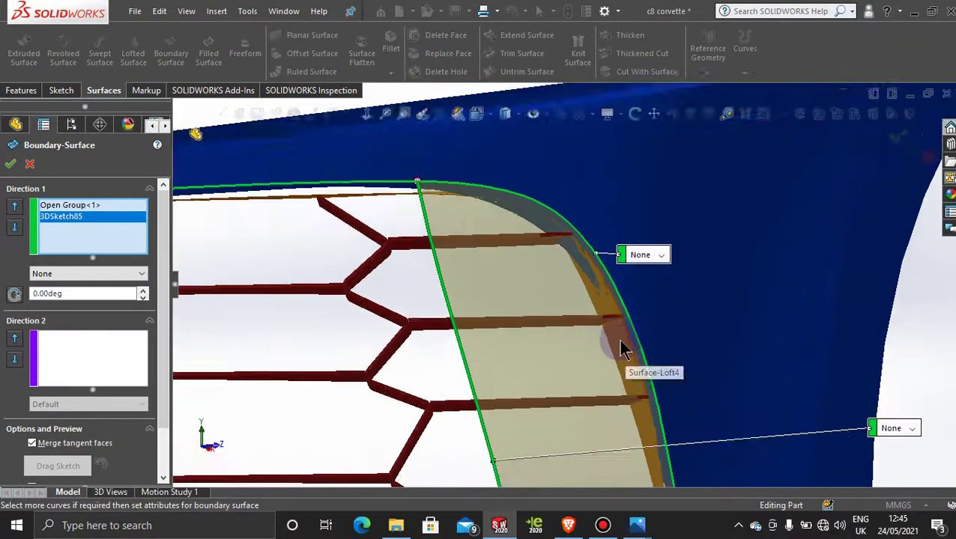
pyautogui.scroll(3, 624, 338)
pyautogui.scroll(-3, 596, 346)
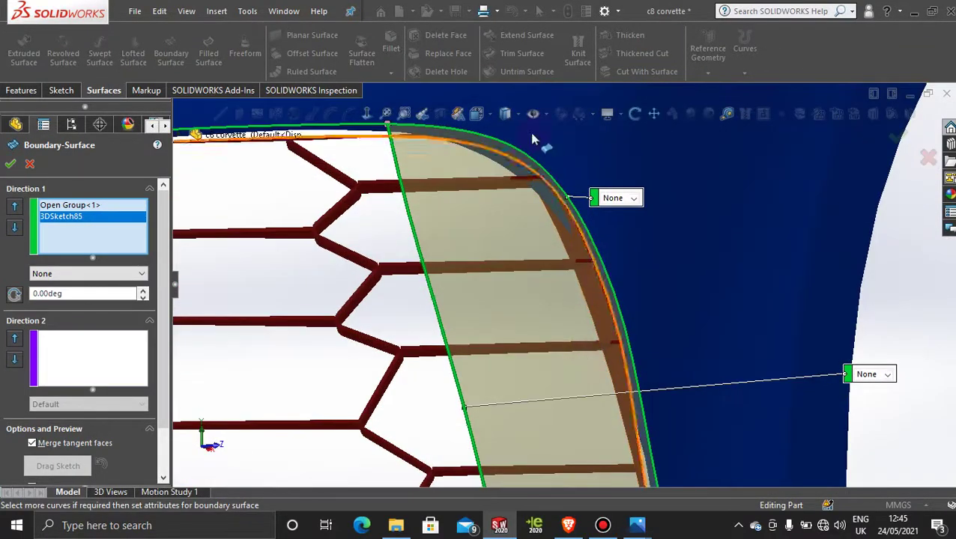
pyautogui.scroll(3, 644, 315)
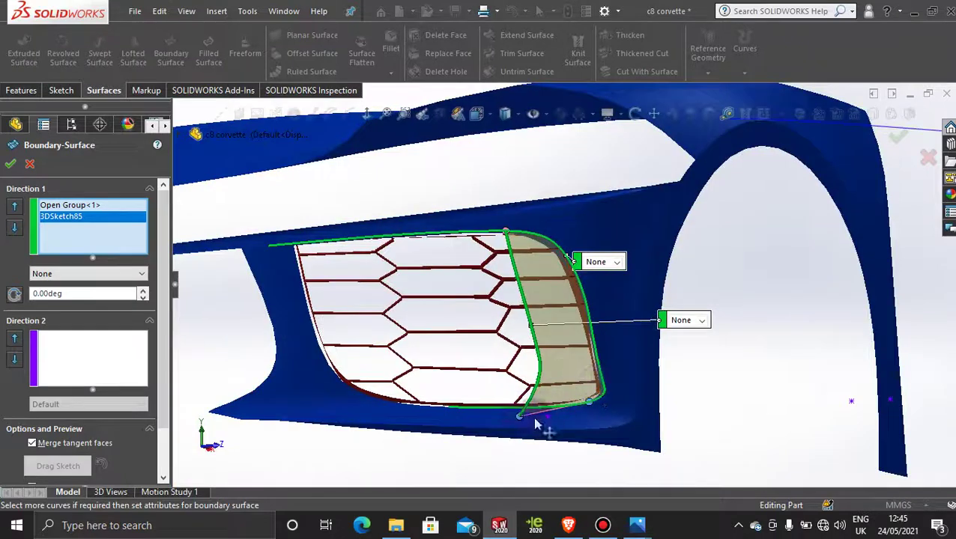
# - Try to create the boundary surface between the opening's edge group and the vertical spline, and abandon the feature
pyautogui.click(10, 166)
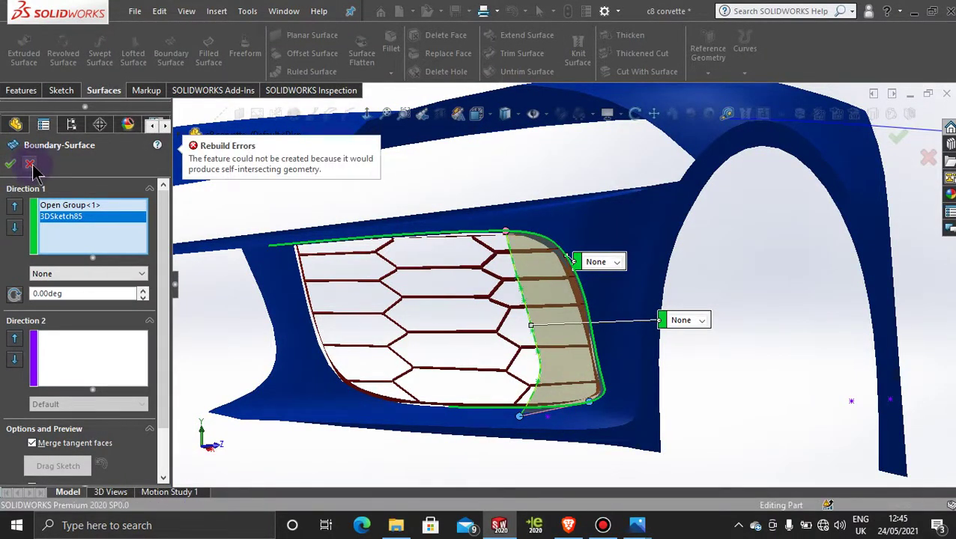
pyautogui.click(31, 165)
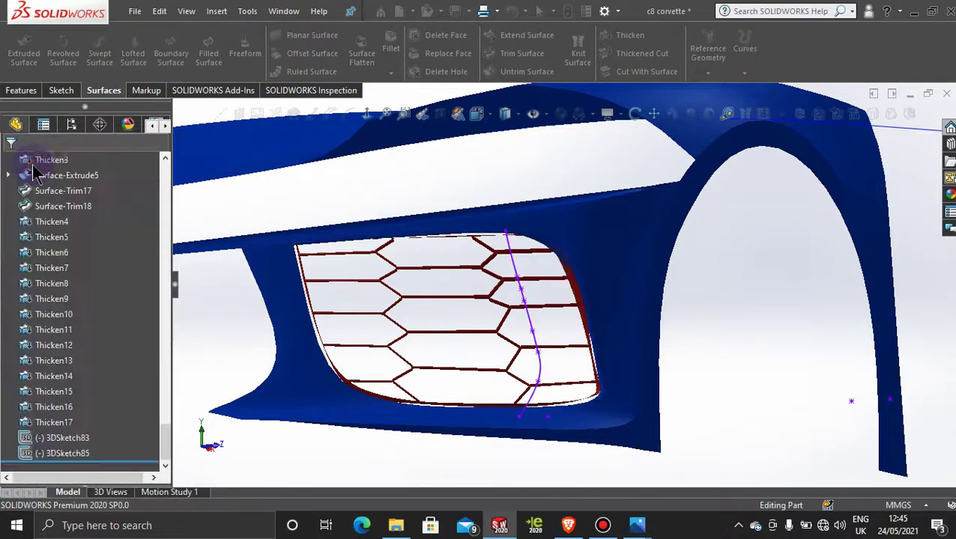
# - Examine the side opening's outer corner and the vertical spline's ends from several angles
pyautogui.scroll(4, 541, 283)
pyautogui.moveTo(463, 272); pyautogui.dragTo(510, 292, button='middle')
pyautogui.scroll(-5, 723, 396)
pyautogui.scroll(3, 680, 365)
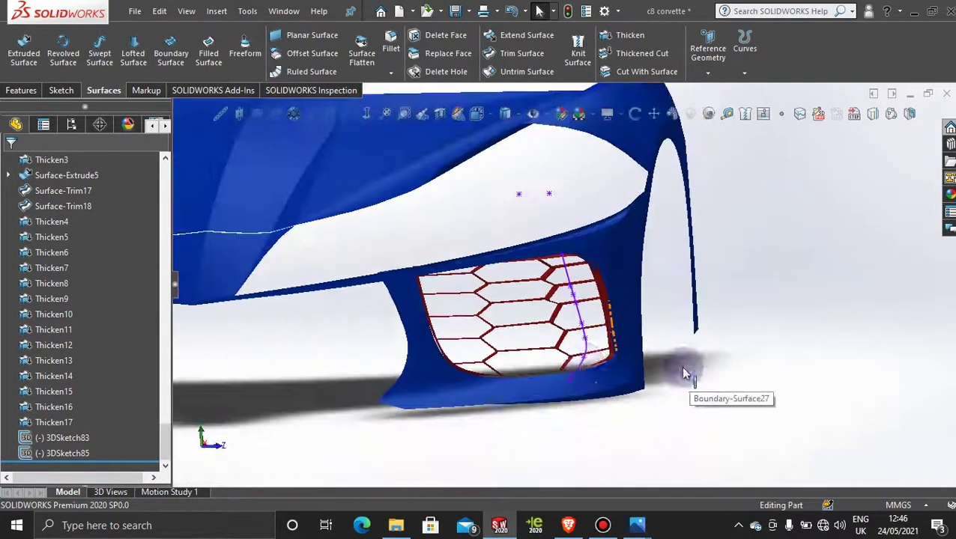
pyautogui.scroll(-4, 579, 363)
pyautogui.scroll(2, 582, 363)
pyautogui.scroll(-3, 606, 164)
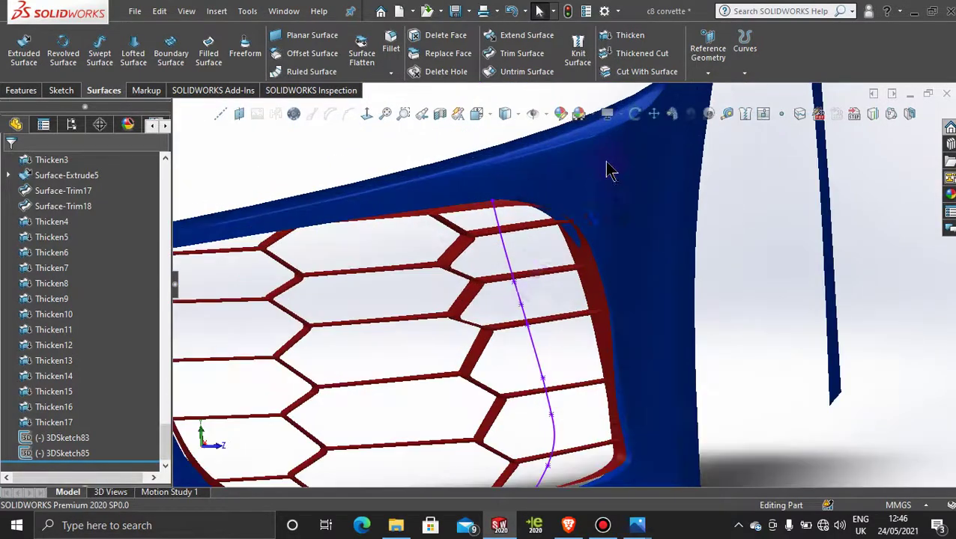
pyautogui.middleClick(528, 271)
pyautogui.moveTo(527, 271)
pyautogui.mouseDown(button='middle')
pyautogui.moveTo(533, 209)
pyautogui.moveTo(529, 217)
pyautogui.mouseUp(button='middle')
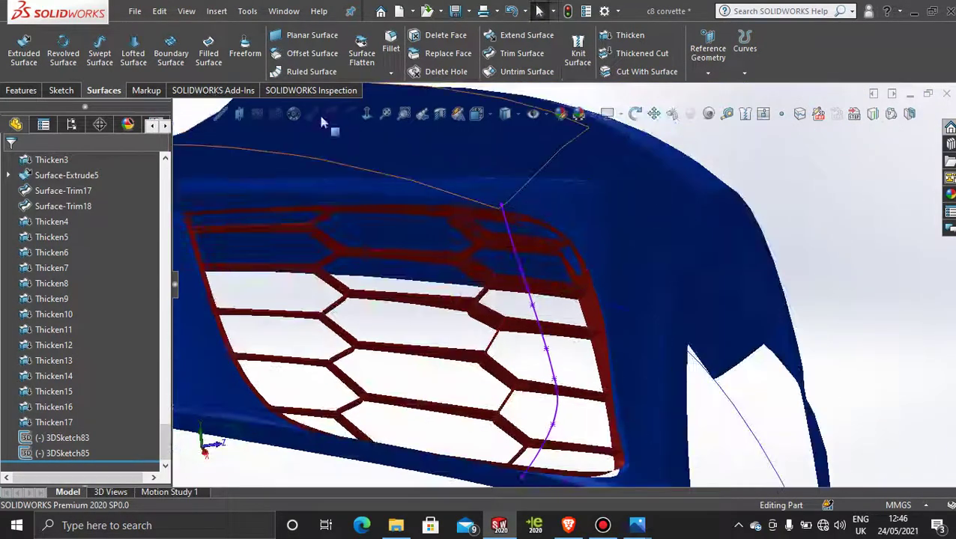
pyautogui.click(62, 90)
pyautogui.click(19, 72)
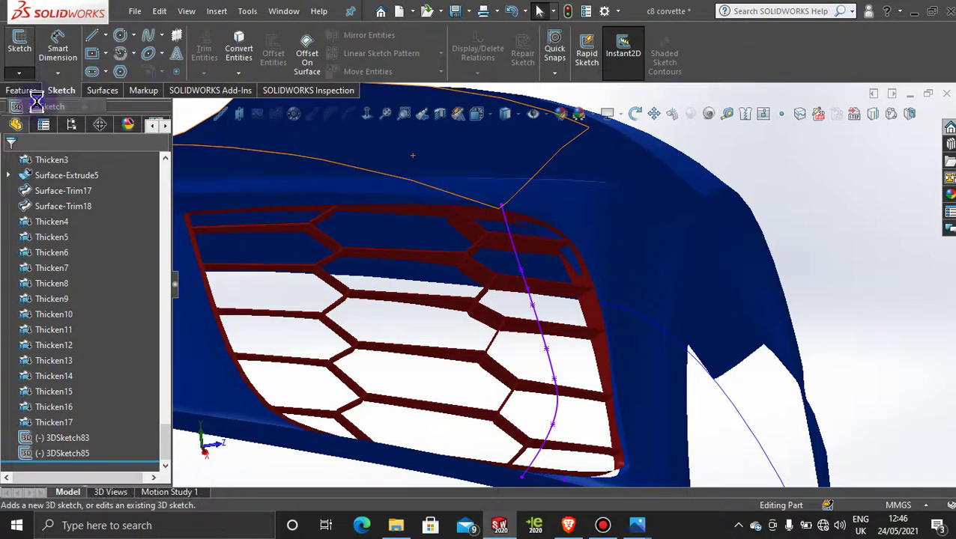
pyautogui.click(32, 93)
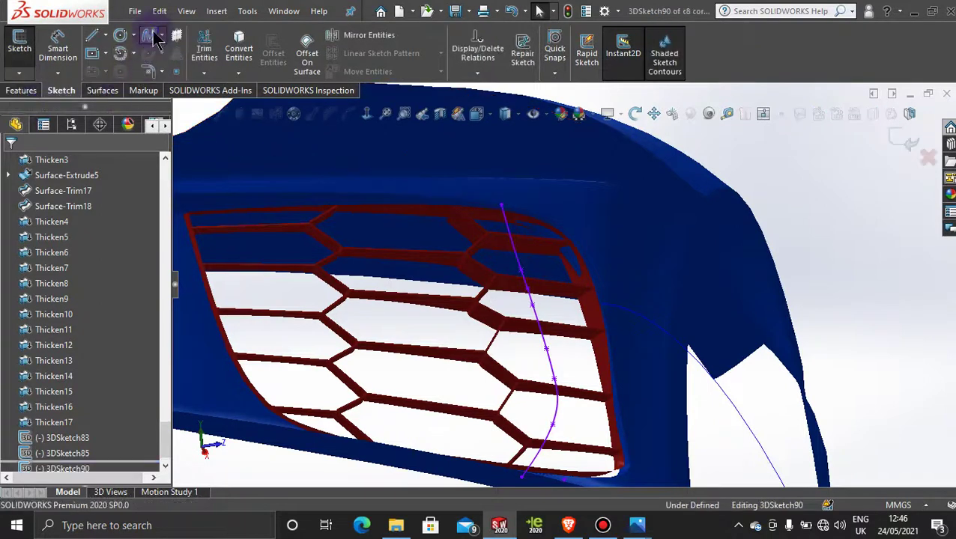
pyautogui.click(532, 201)
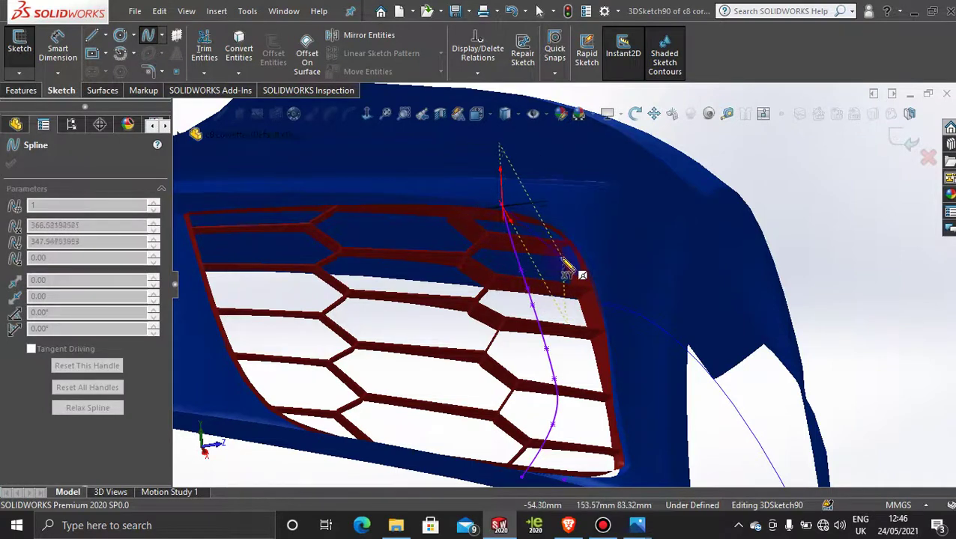
pyautogui.moveTo(567, 267); pyautogui.dragTo(535, 242, button='middle')
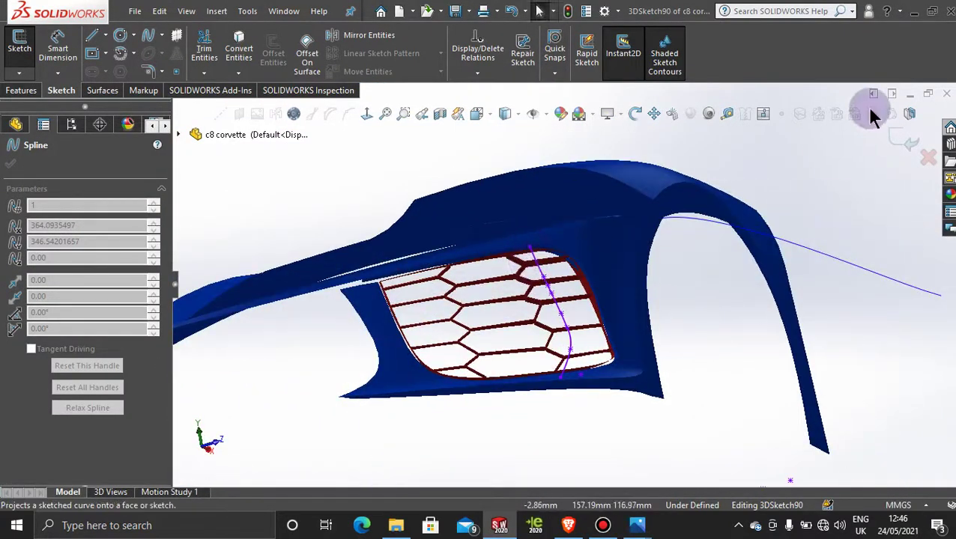
pyautogui.click(893, 140)
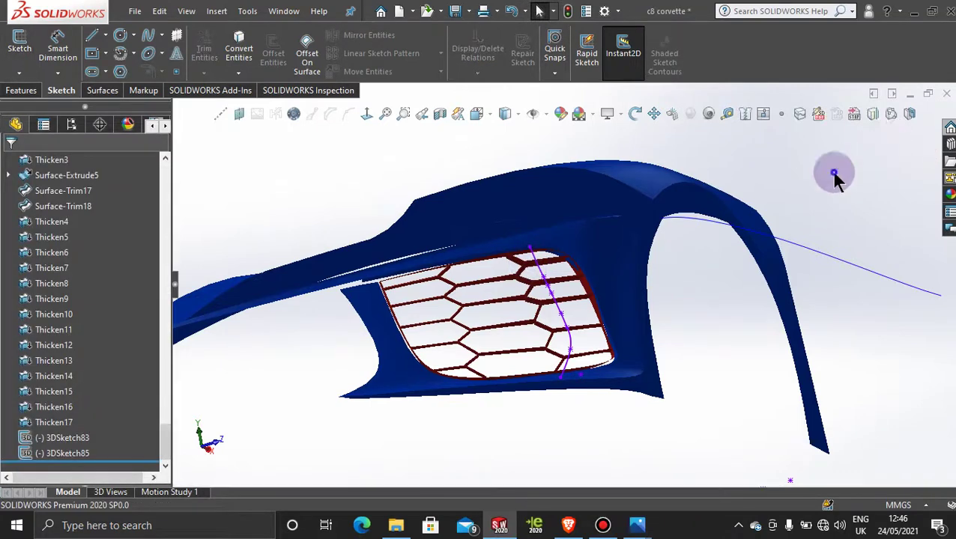
# - Try to draw a spline in 3DSketch85 from the vertical spline to the opening's outer edge, and exit the sketch
pyautogui.click(533, 254)
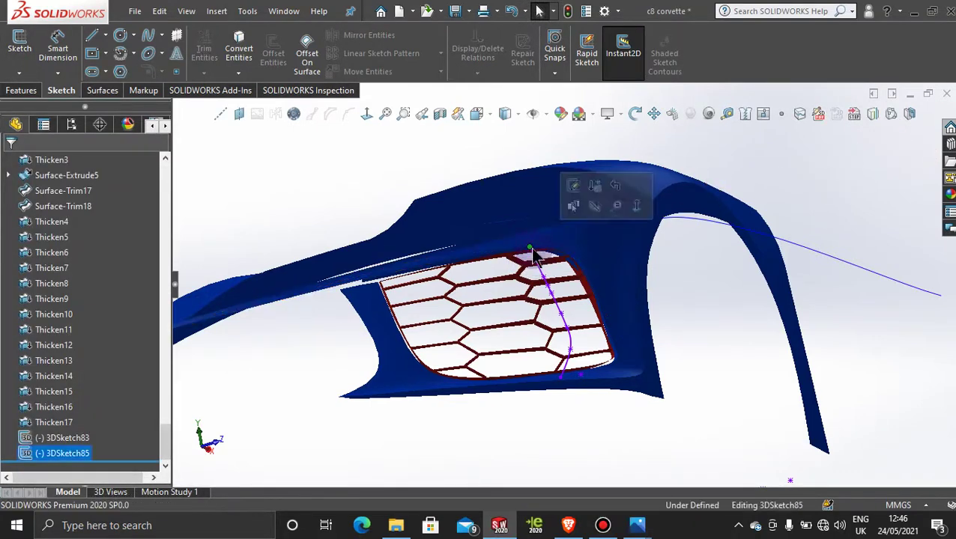
pyautogui.click(574, 185)
pyautogui.click(19, 72)
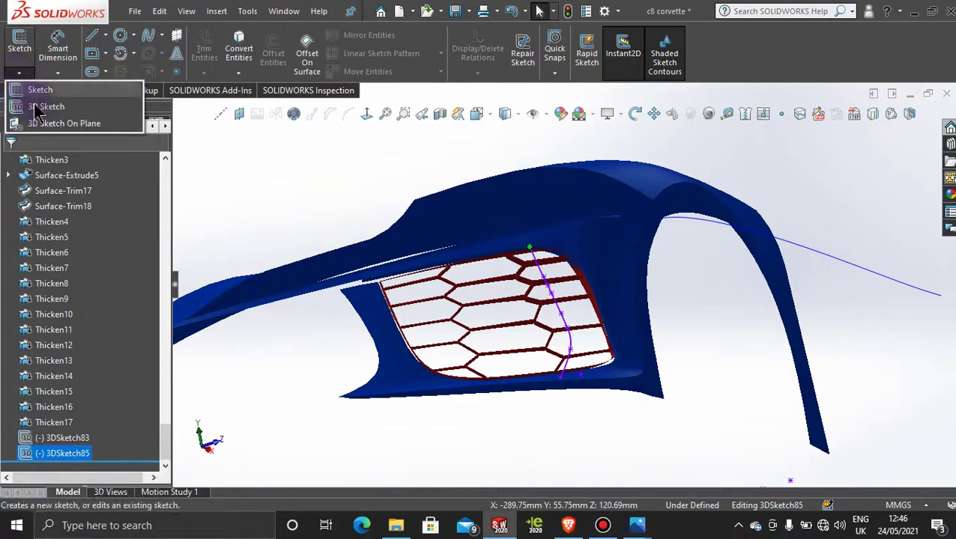
pyautogui.click(38, 103)
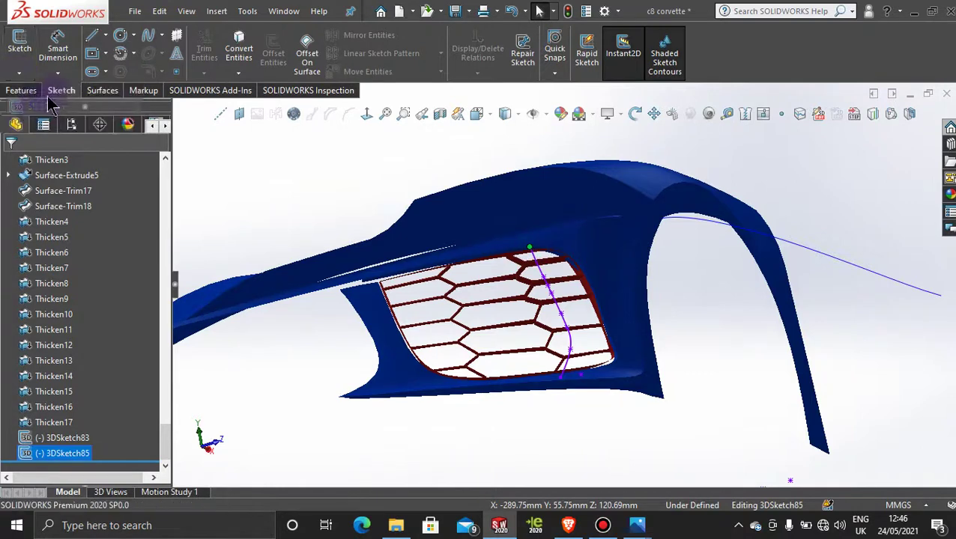
pyautogui.click(149, 39)
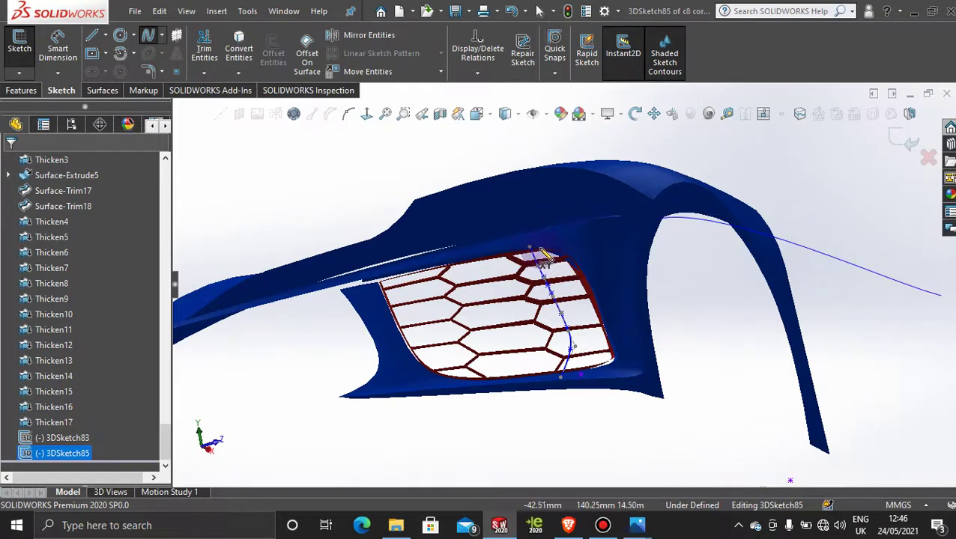
pyautogui.scroll(-3, 553, 261)
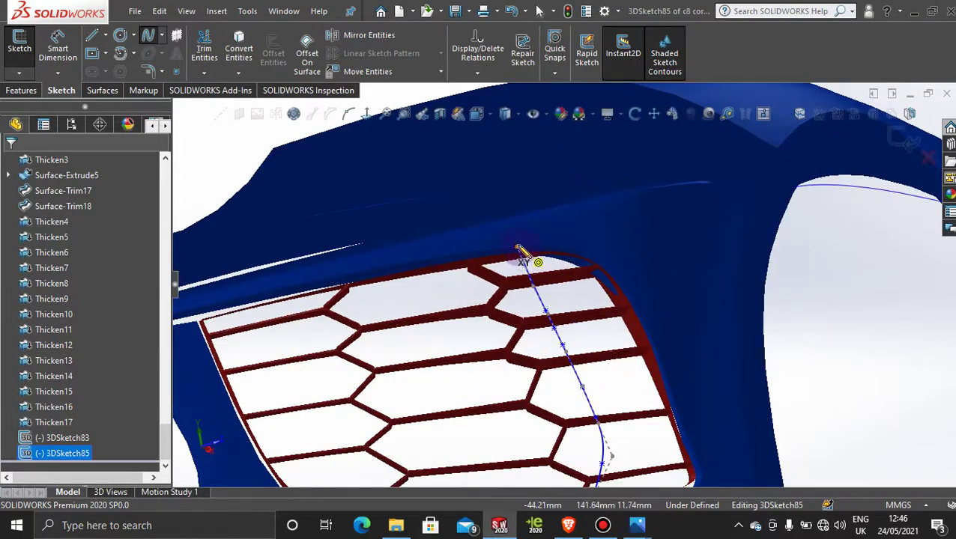
pyautogui.click(536, 245)
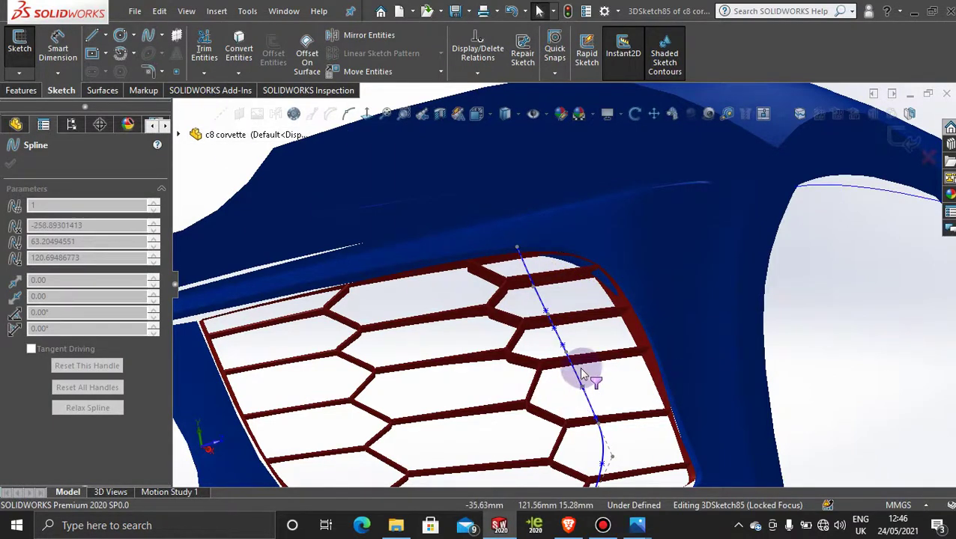
pyautogui.click(146, 36)
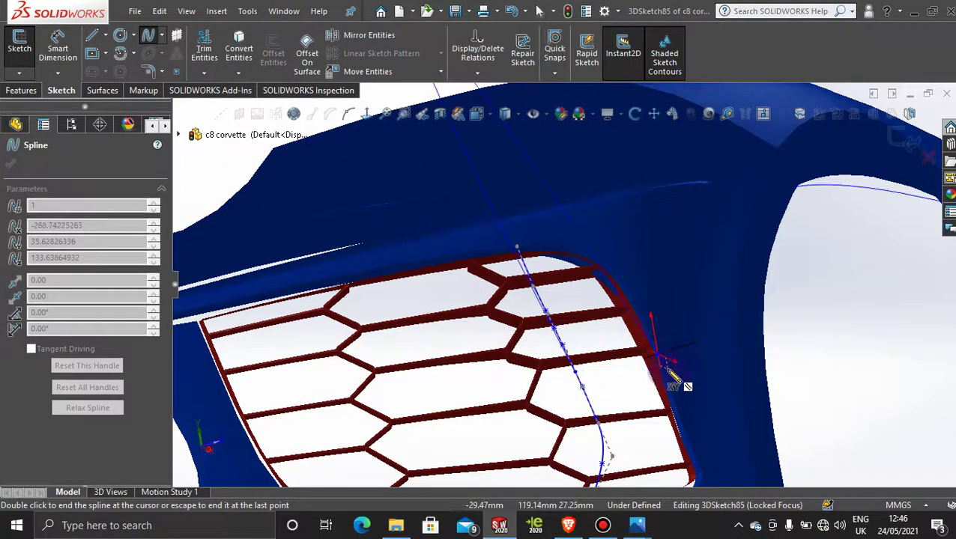
pyautogui.scroll(4, 674, 381)
pyautogui.moveTo(612, 420)
pyautogui.mouseDown(button='middle')
pyautogui.moveTo(580, 335)
pyautogui.moveTo(583, 287)
pyautogui.moveTo(569, 265)
pyautogui.moveTo(580, 277)
pyautogui.moveTo(571, 386)
pyautogui.moveTo(522, 383)
pyautogui.moveTo(524, 360)
pyautogui.mouseUp(button='middle')
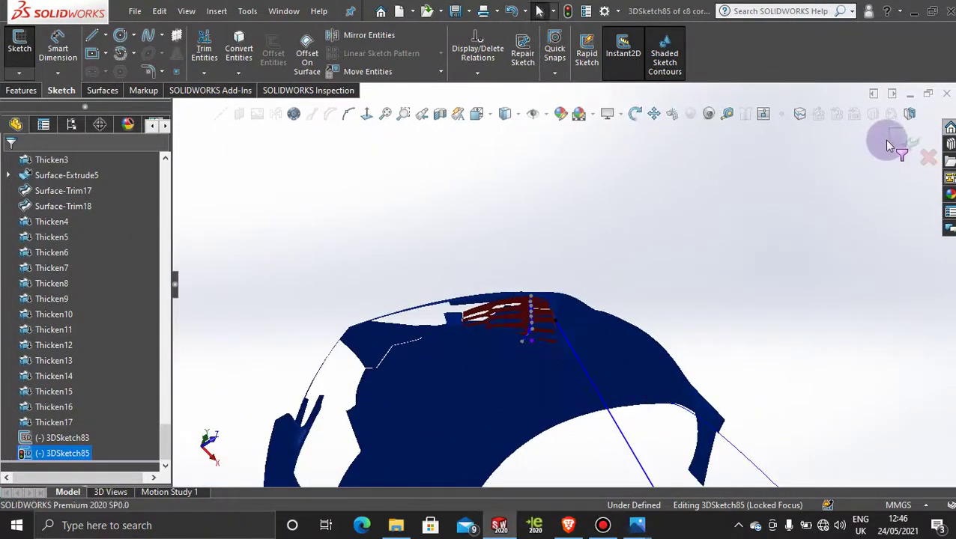
pyautogui.click(897, 141)
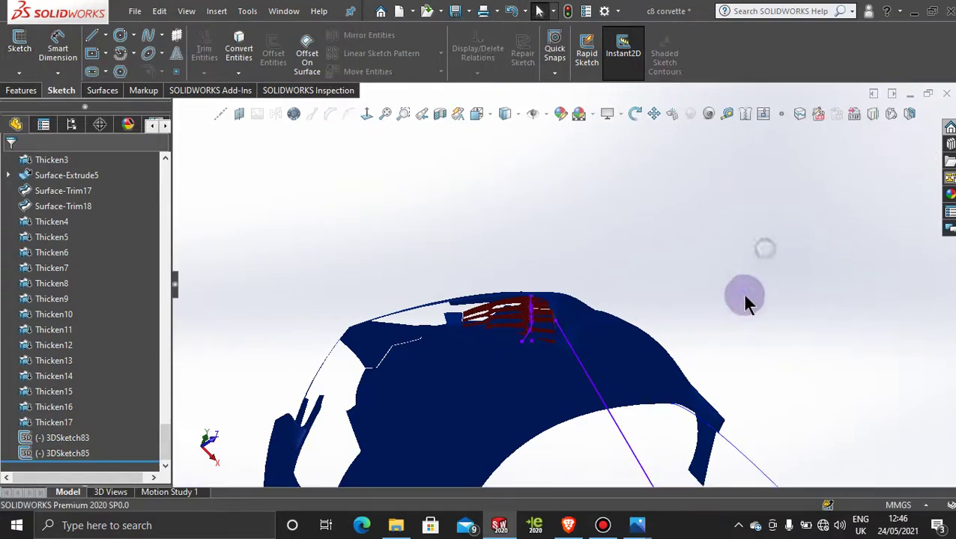
# - Hide 3DSketch85, which contains the vertical spline and the stray spline
pyautogui.rightClick(621, 448)
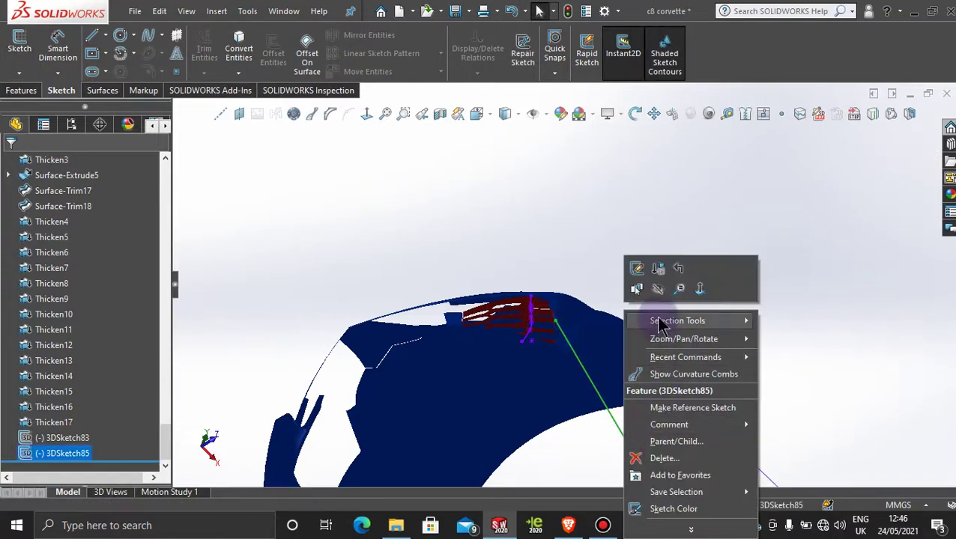
pyautogui.click(658, 288)
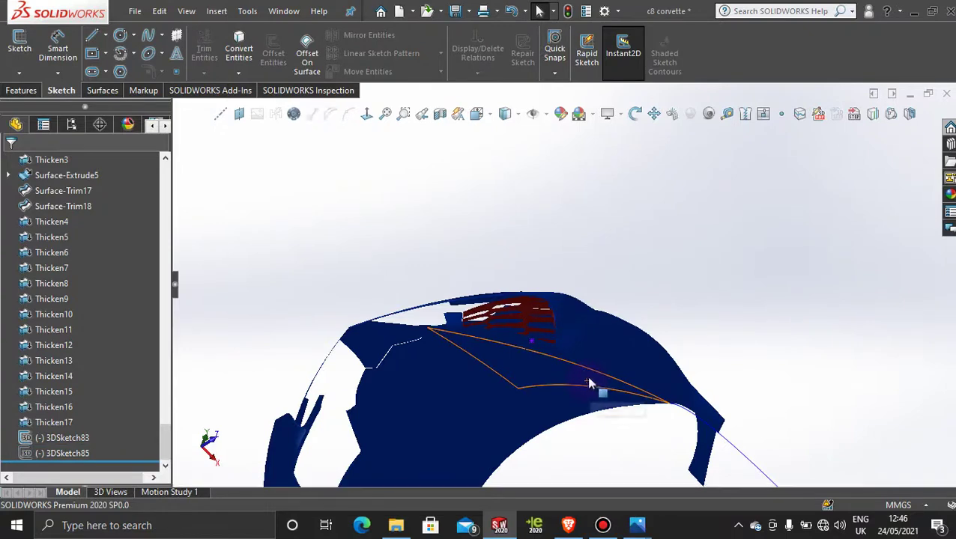
# - Hide Sketch77, the sketch with the stray points behind the front wheel arch
pyautogui.scroll(3, 581, 306)
pyautogui.moveTo(578, 314); pyautogui.dragTo(560, 392, button='middle')
pyautogui.scroll(-4, 612, 341)
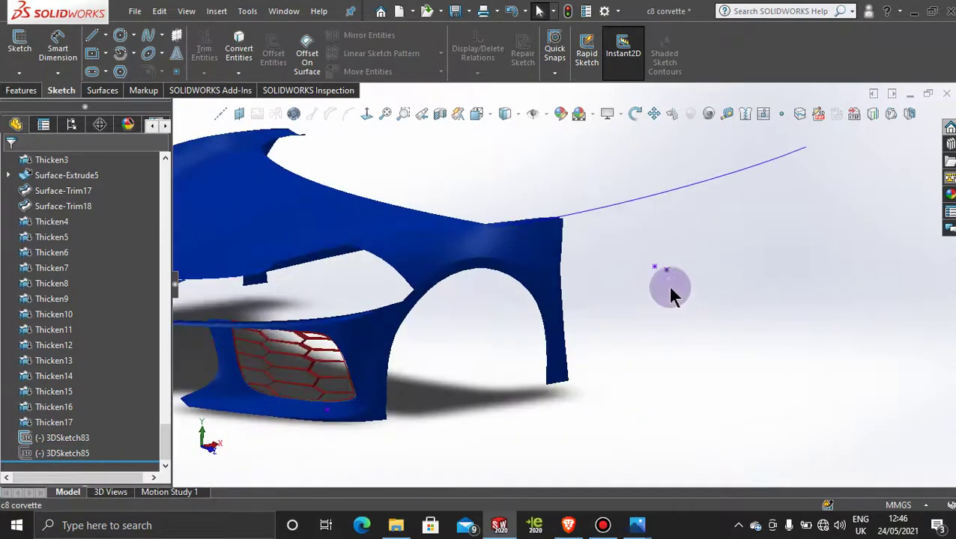
pyautogui.rightClick(665, 271)
pyautogui.click(700, 250)
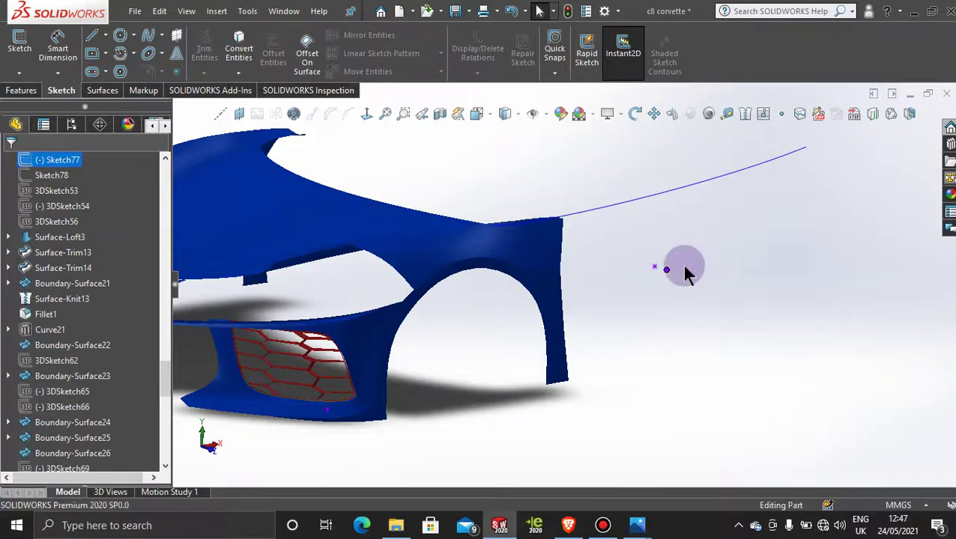
# - Show 3DSketch85 again in the model
pyautogui.scroll(4, 650, 287)
pyautogui.scroll(-3, 464, 335)
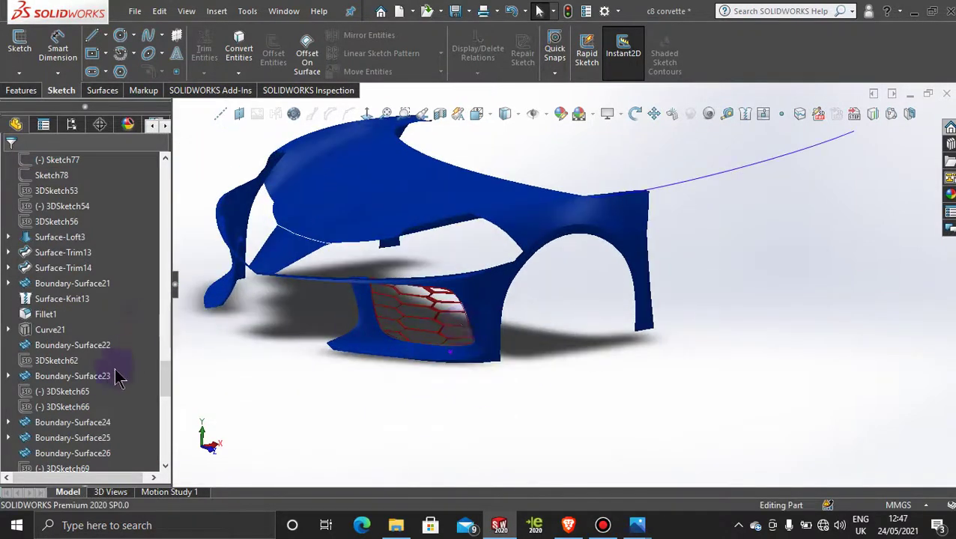
pyautogui.scroll(-10, 107, 397)
pyautogui.click(63, 453)
pyautogui.rightClick(66, 455)
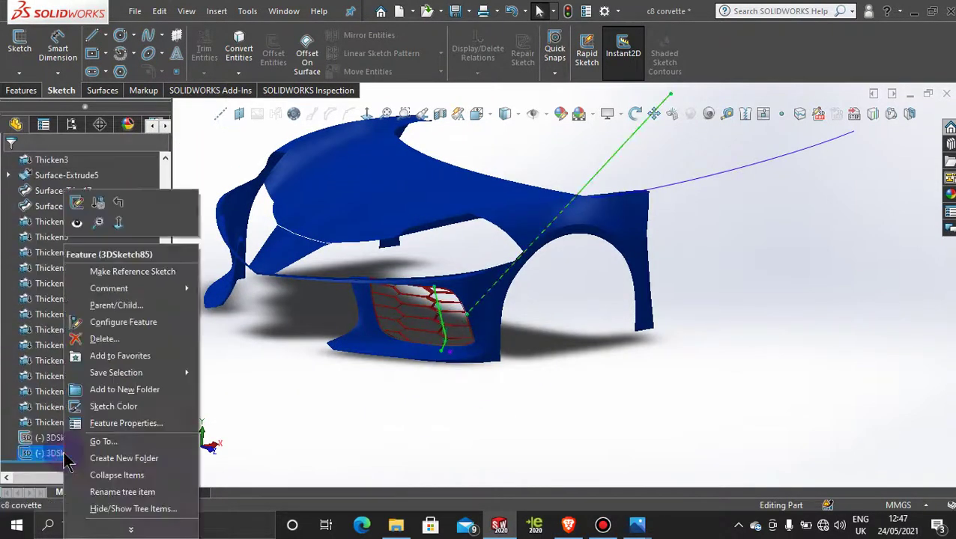
pyautogui.click(76, 222)
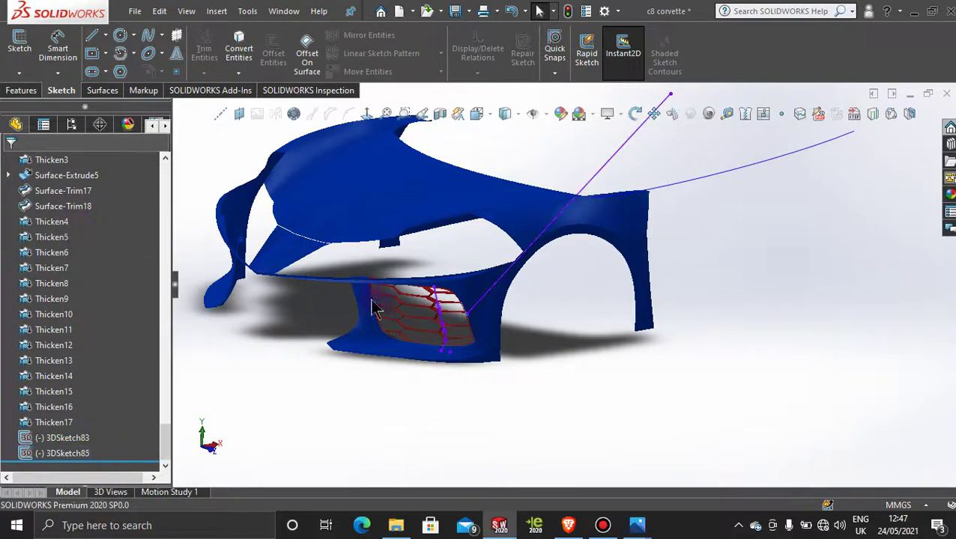
# - Try to delete the long stray spline, and undo the removal of the whole 3DSketch85
pyautogui.rightClick(601, 175)
pyautogui.click(641, 319)
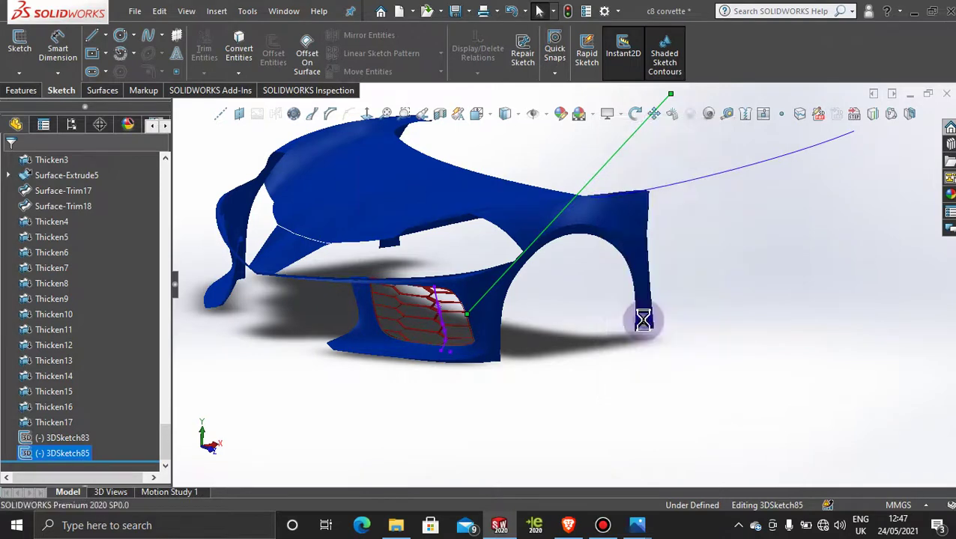
pyautogui.click(567, 192)
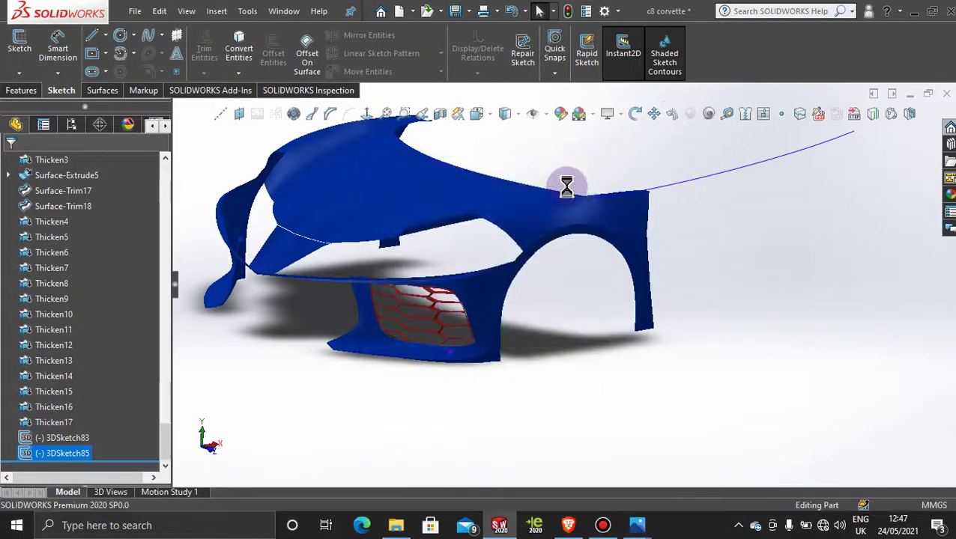
pyautogui.hotkey('ctrl', 'z')
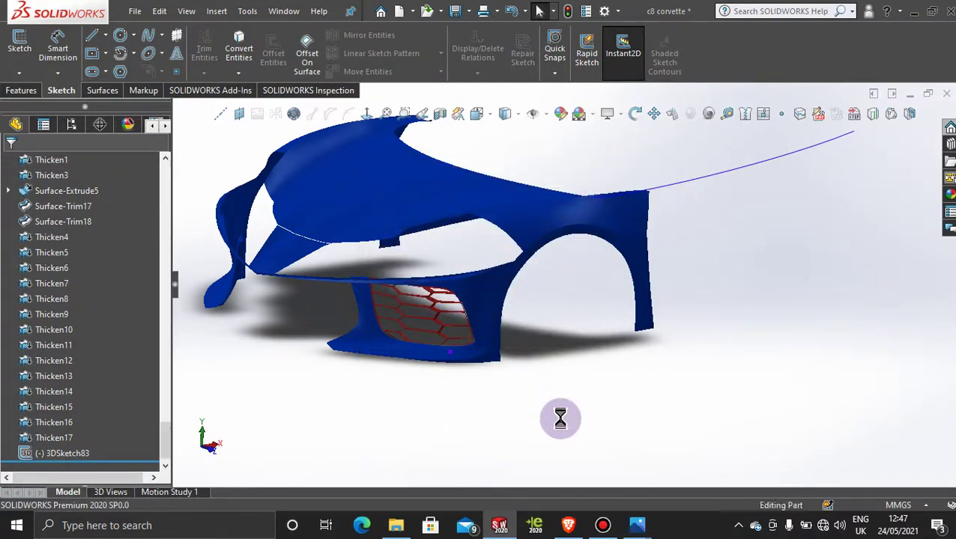
# - Edit 3DSketch85 and trim away the long stray spline running from the opening's outer edge past the fender
pyautogui.doubleClick(586, 186)
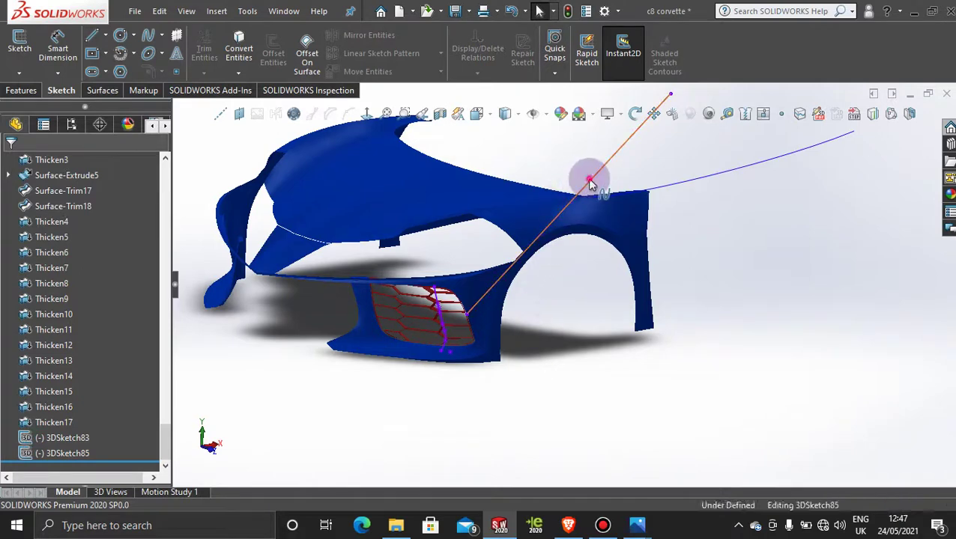
pyautogui.rightClick(587, 186)
pyautogui.click(601, 135)
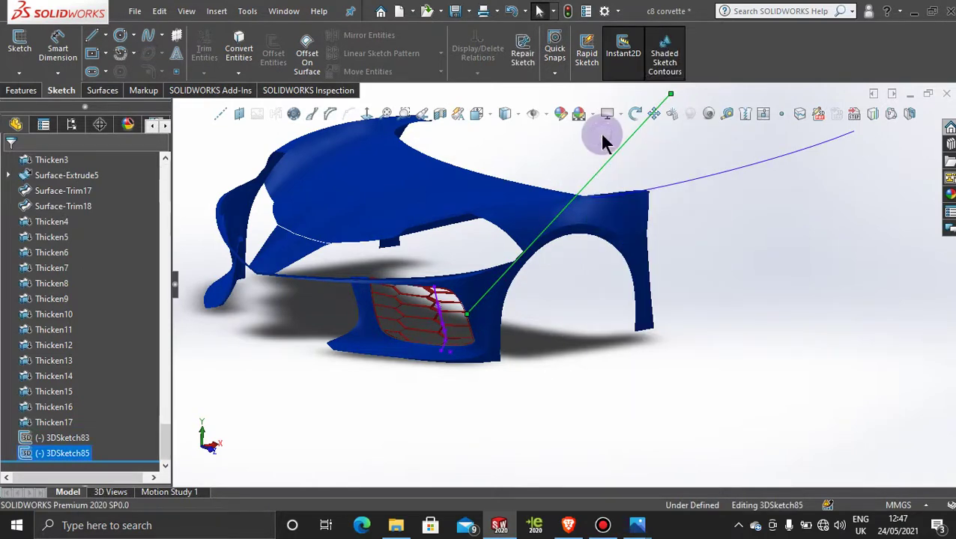
pyautogui.click(204, 47)
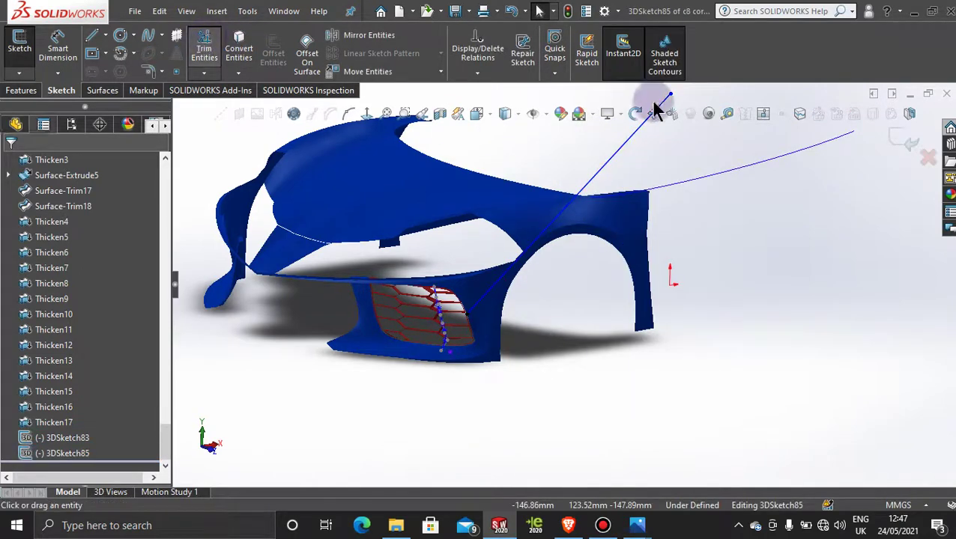
pyautogui.click(603, 167)
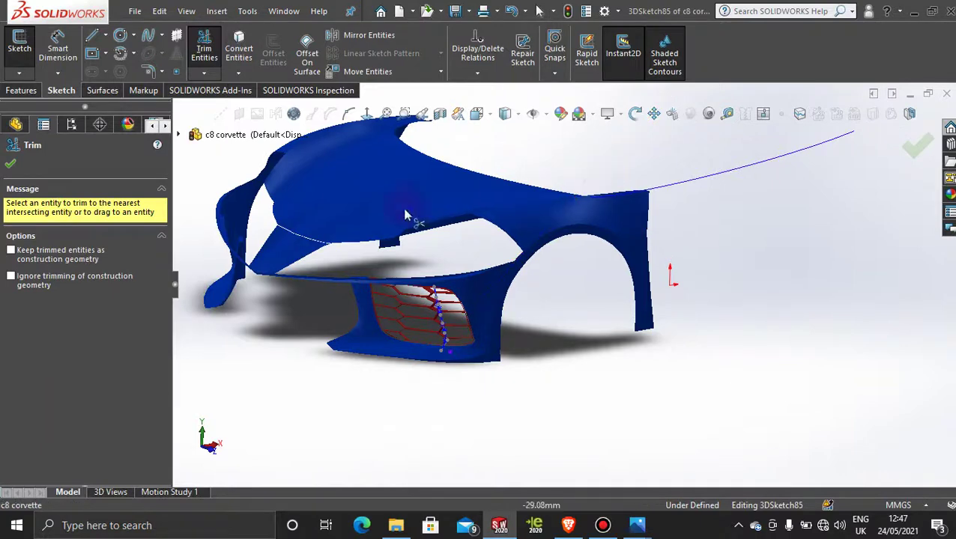
pyautogui.click(11, 164)
pyautogui.scroll(-5, 424, 337)
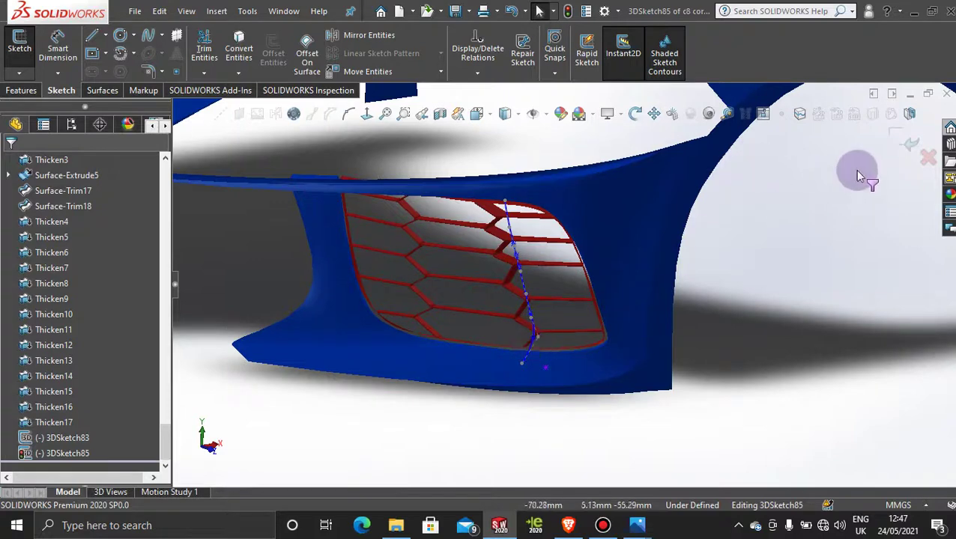
pyautogui.rightClick(818, 175)
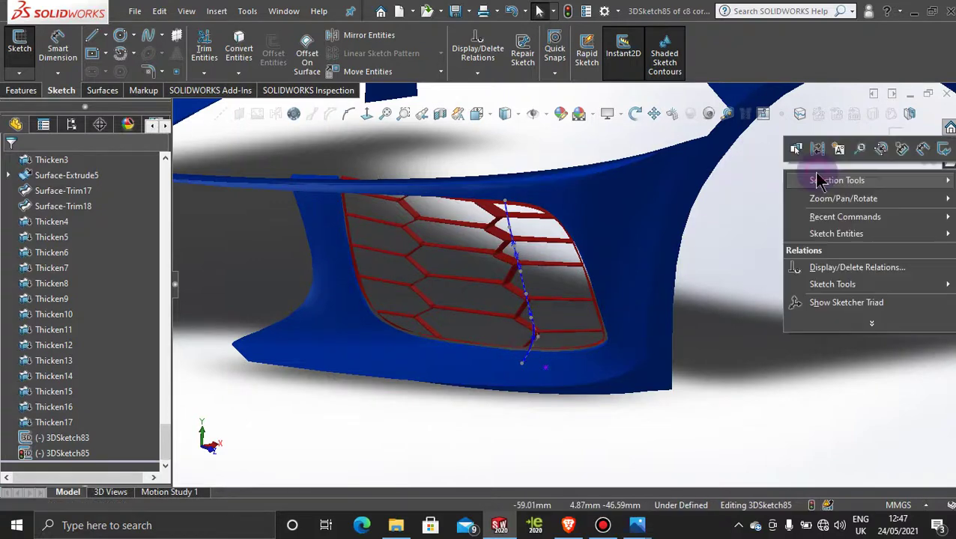
# - Finish editing 3DSketch85, keeping the trimmed spline inside the bumper's side opening
pyautogui.click(796, 378)
pyautogui.click(890, 138)
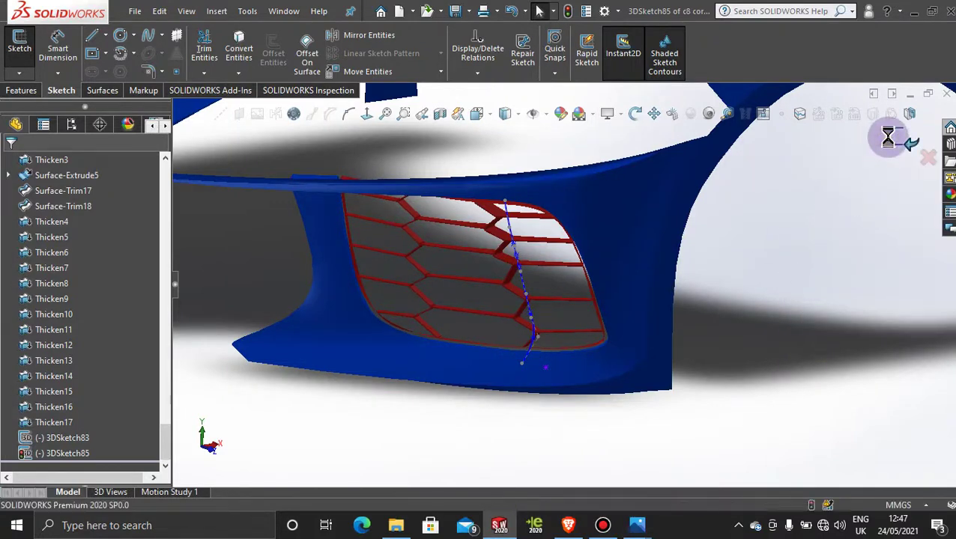
pyautogui.click(810, 240)
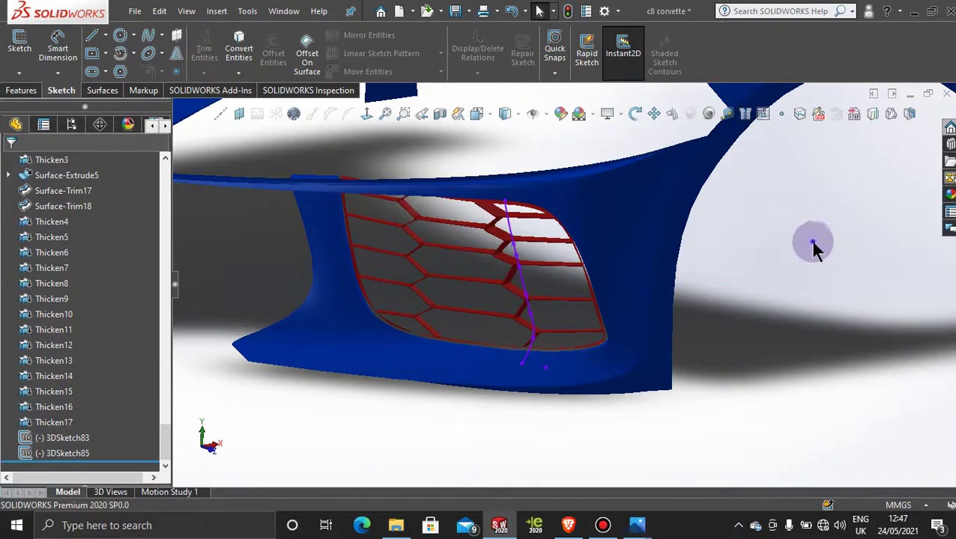
pyautogui.rightClick(522, 290)
pyautogui.click(539, 238)
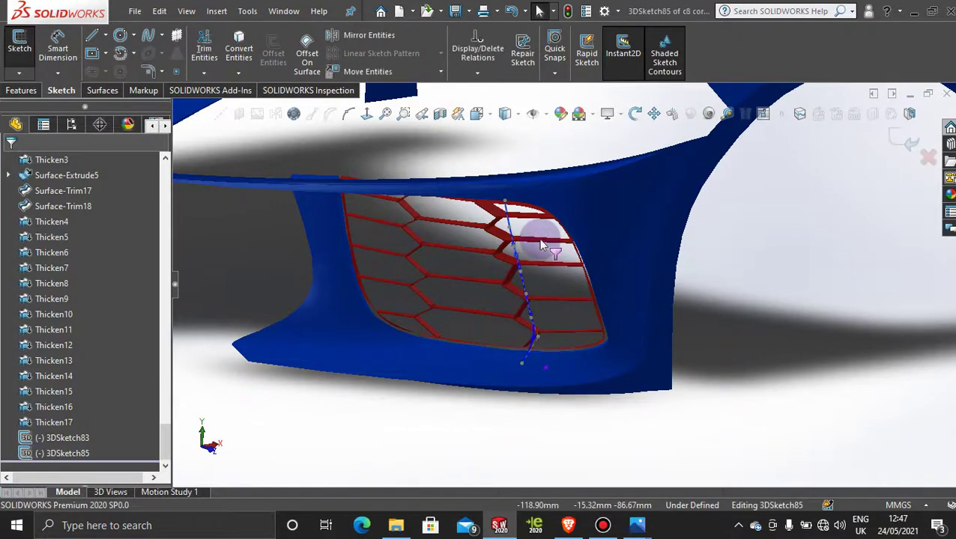
pyautogui.click(906, 138)
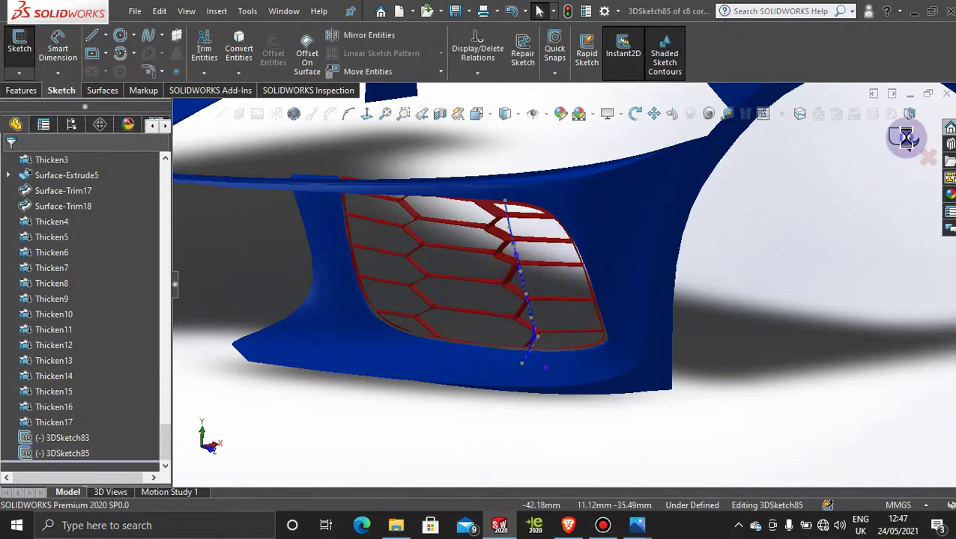
# - Save the c8 corvette part
pyautogui.scroll(5, 758, 259)
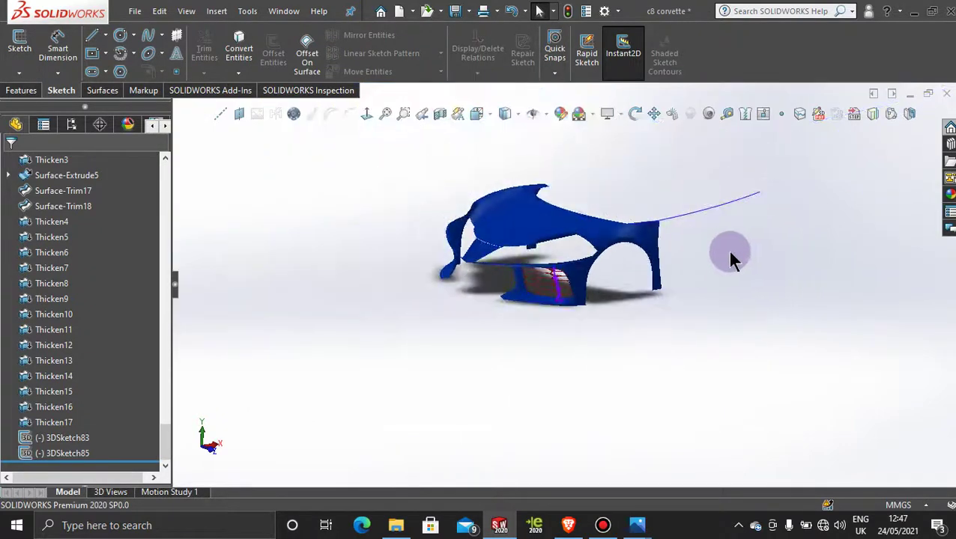
pyautogui.moveTo(691, 242); pyautogui.dragTo(689, 274, button='middle')
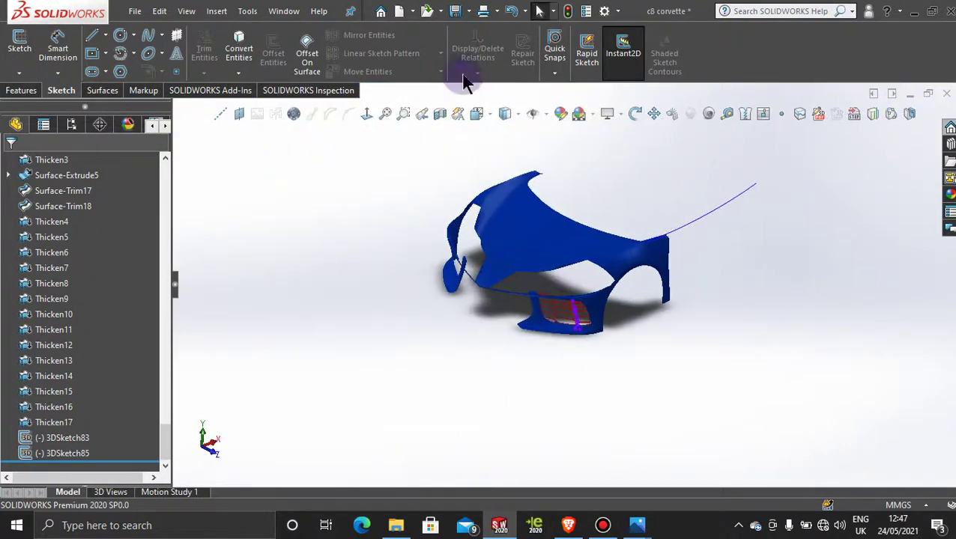
pyautogui.click(457, 14)
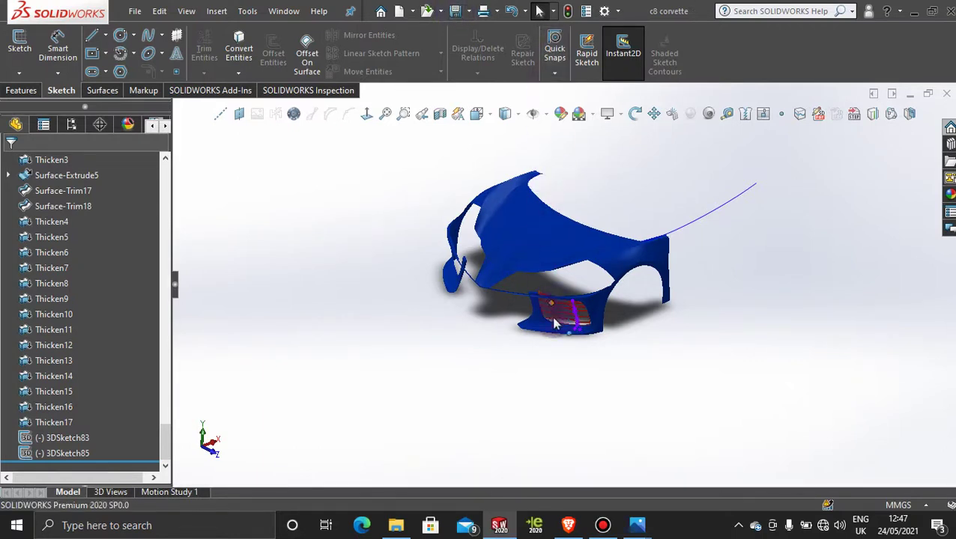
pyautogui.click(606, 526)
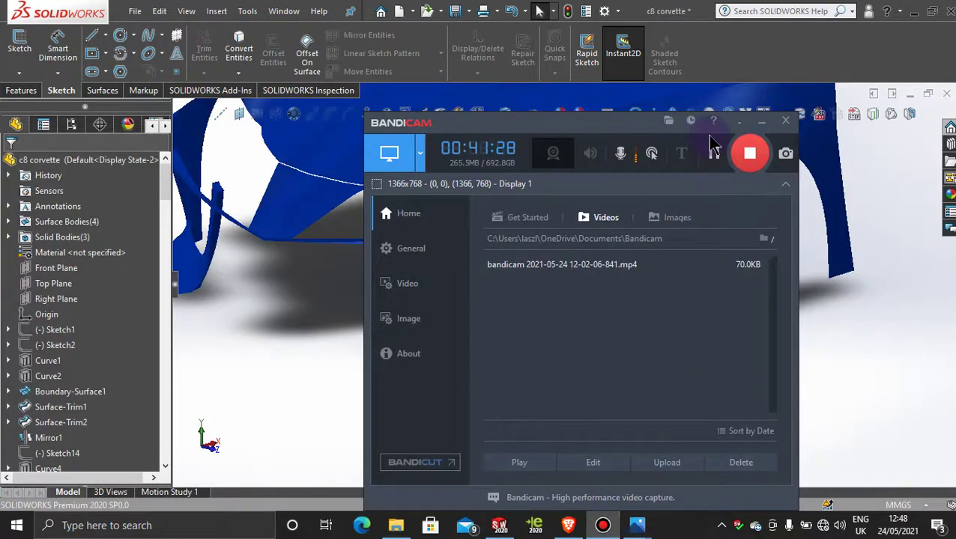
pyautogui.click(761, 123)
# - In a new 3D sketch, draw a two-point spline from the middle of the opening's vertical spline to the opening's outer edge
pyautogui.scroll(-5, 543, 284)
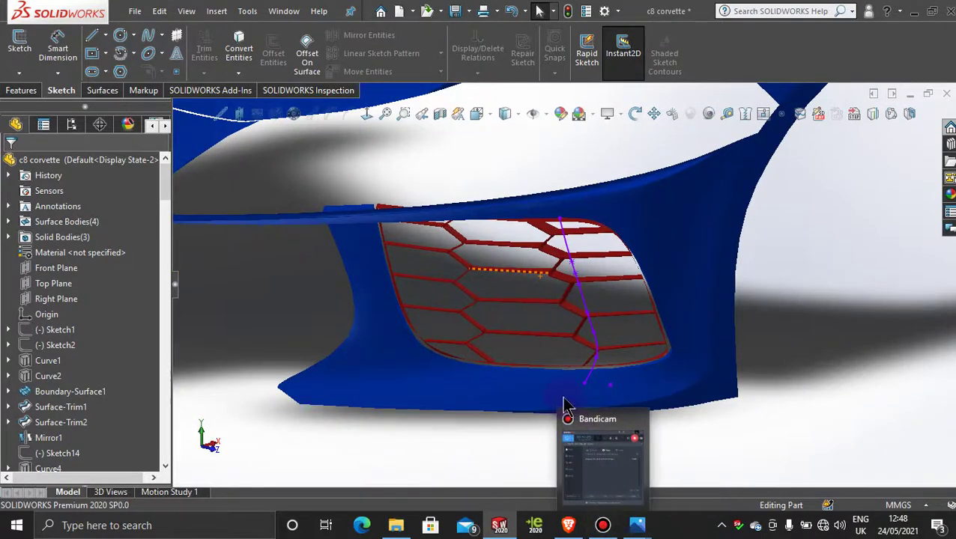
pyautogui.scroll(-3, 604, 282)
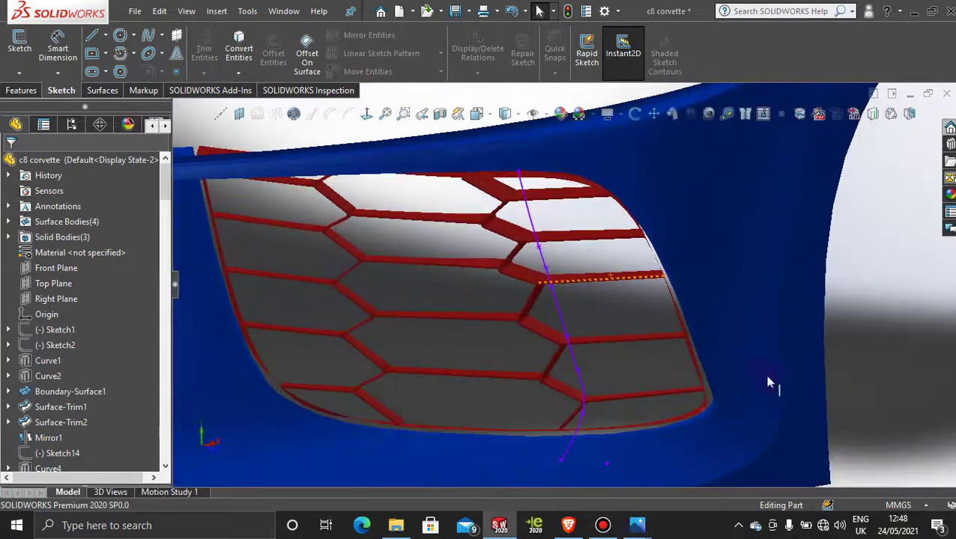
pyautogui.scroll(3, 833, 318)
pyautogui.moveTo(833, 317); pyautogui.dragTo(724, 338, button='middle')
pyautogui.scroll(-3, 629, 306)
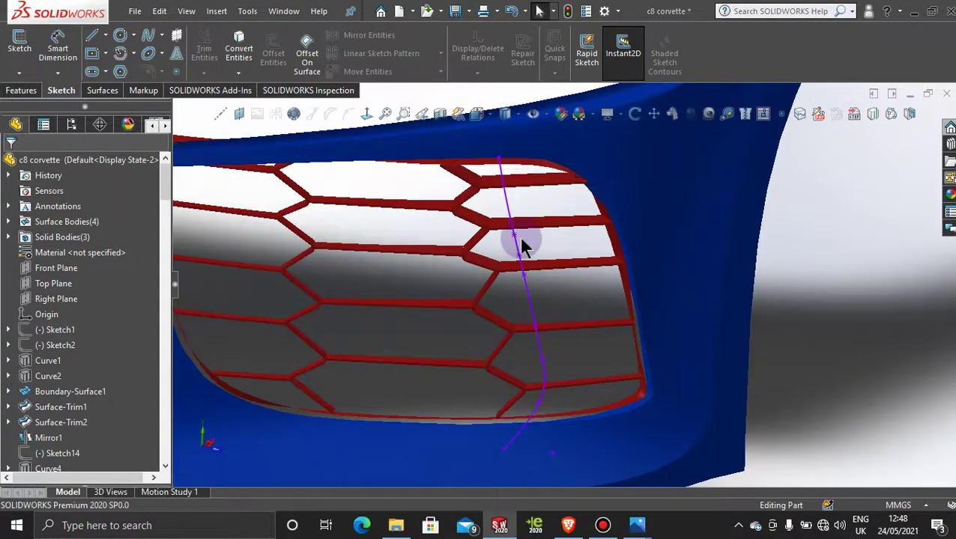
pyautogui.scroll(3, 518, 241)
pyautogui.scroll(-4, 541, 251)
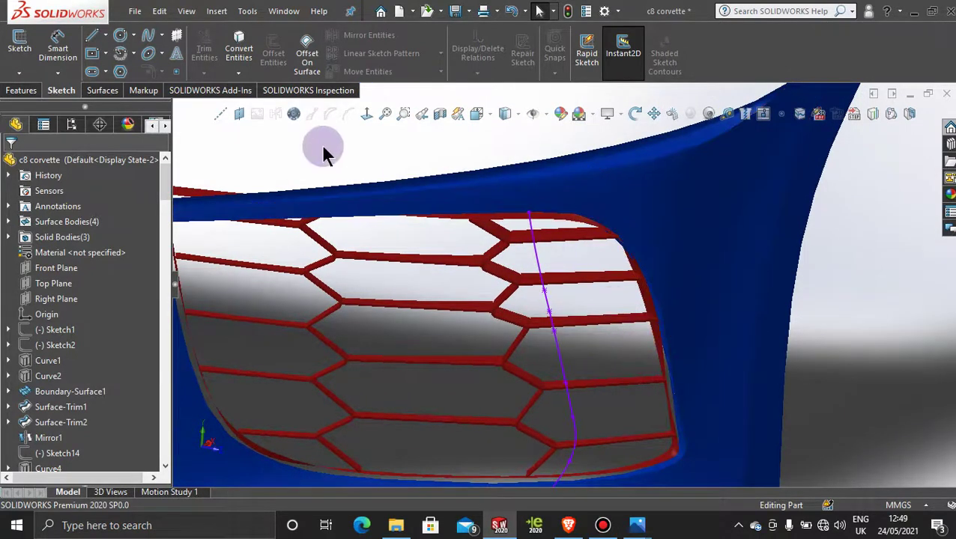
pyautogui.click(19, 72)
pyautogui.click(34, 105)
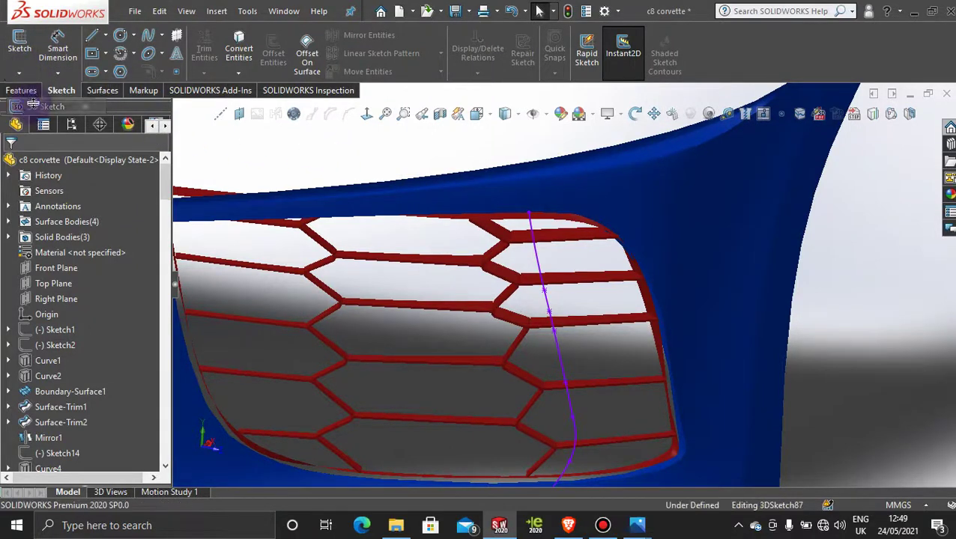
pyautogui.click(144, 40)
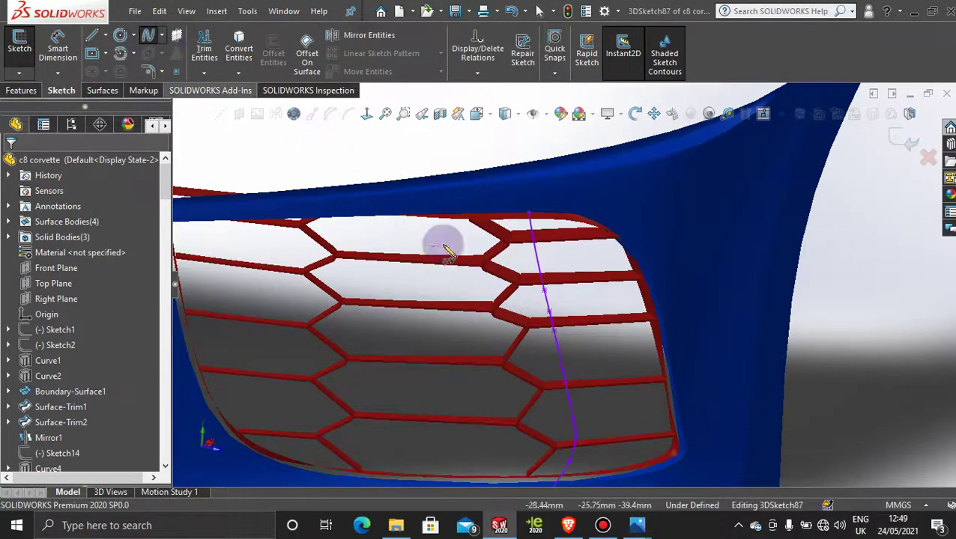
pyautogui.click(564, 358)
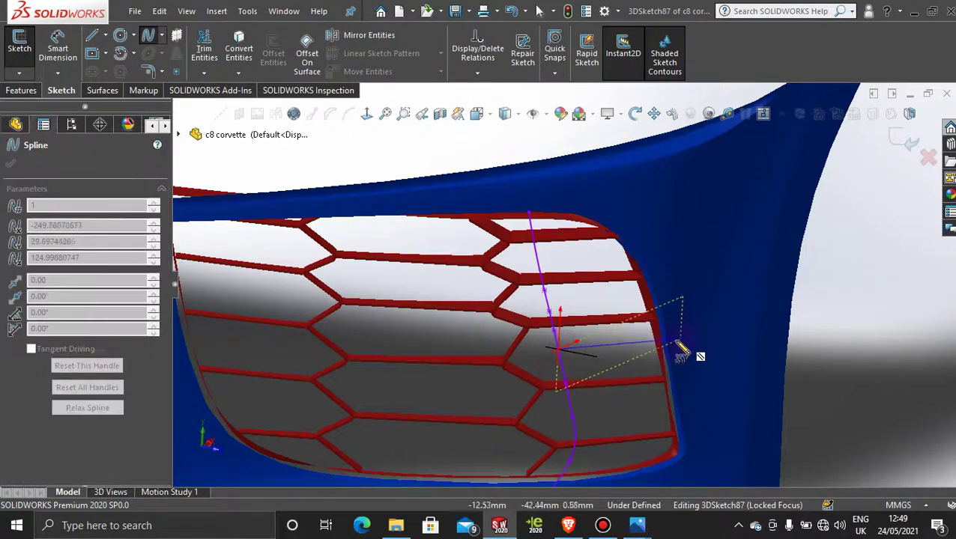
pyautogui.scroll(-3, 678, 348)
pyautogui.click(627, 331)
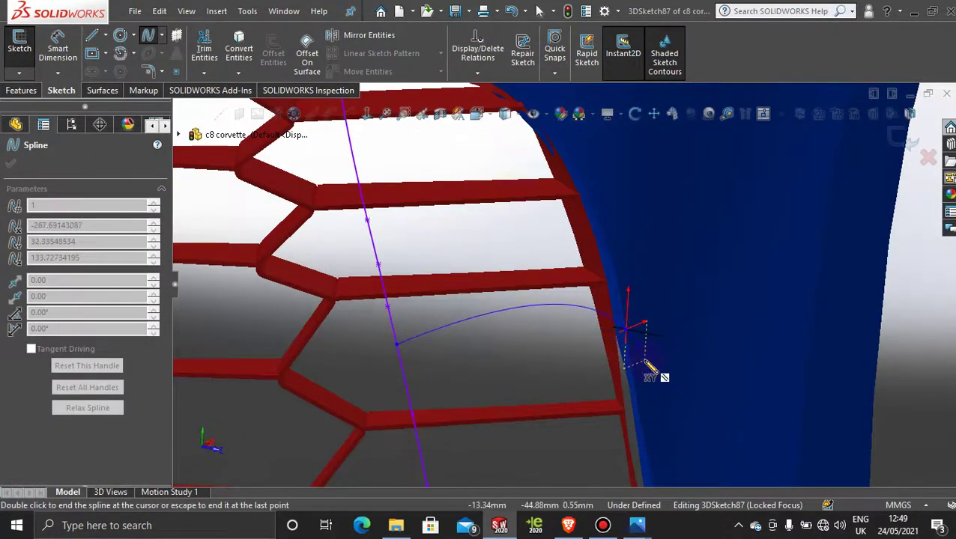
pyautogui.press('Escape')
# - Bow the cross spline outward with its handle at the vertical spline end, and finish the 3D sketch
pyautogui.scroll(6, 644, 363)
pyautogui.moveTo(633, 315); pyautogui.dragTo(604, 458, button='middle')
pyautogui.scroll(-3, 558, 345)
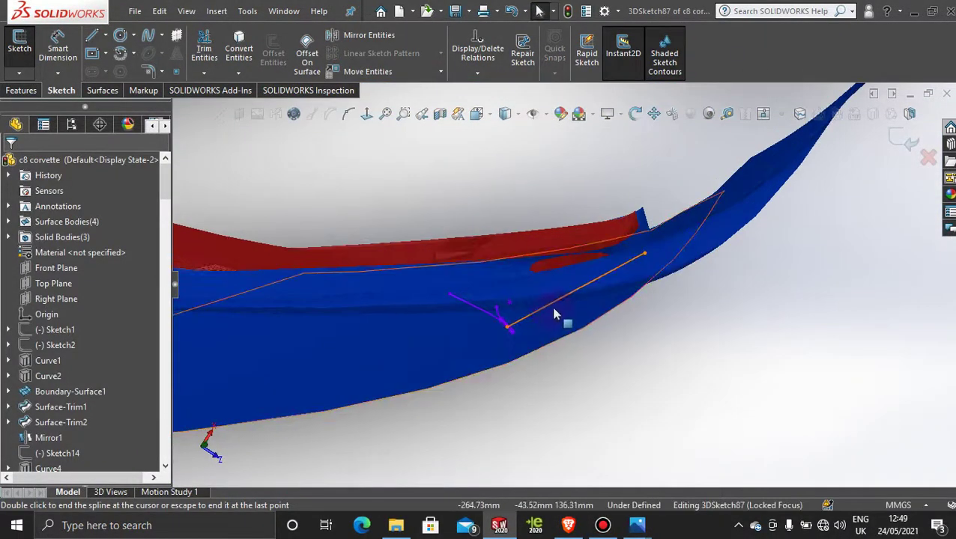
pyautogui.press('Escape')
pyautogui.click(554, 308)
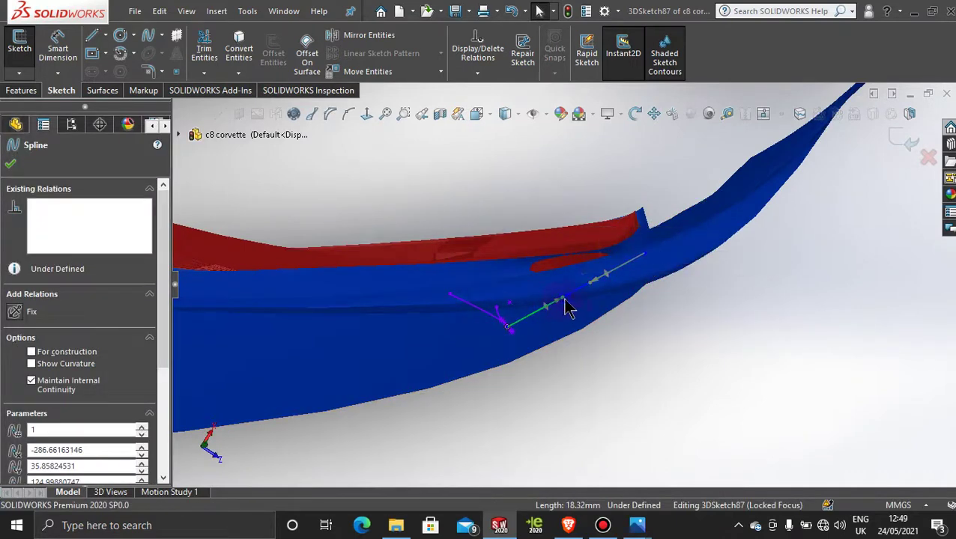
pyautogui.click(574, 319)
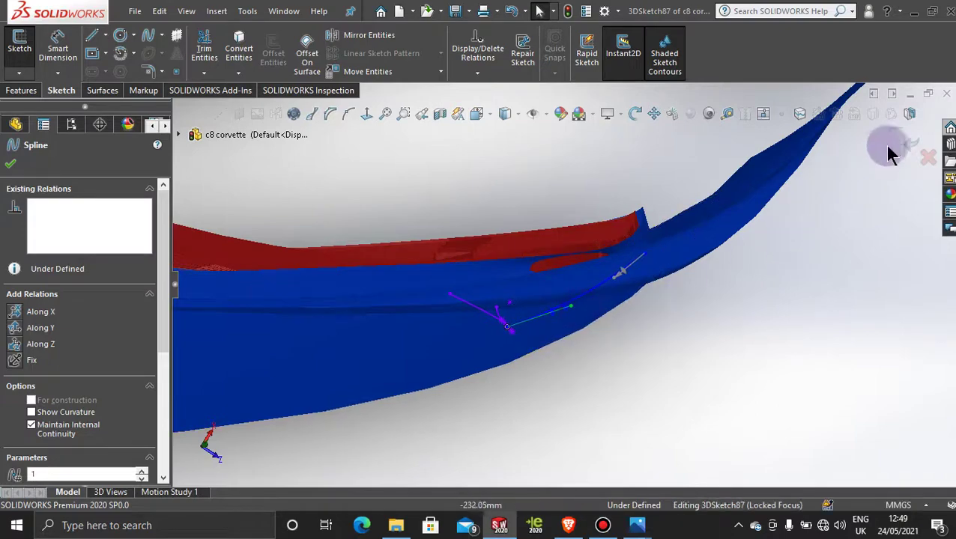
pyautogui.click(909, 138)
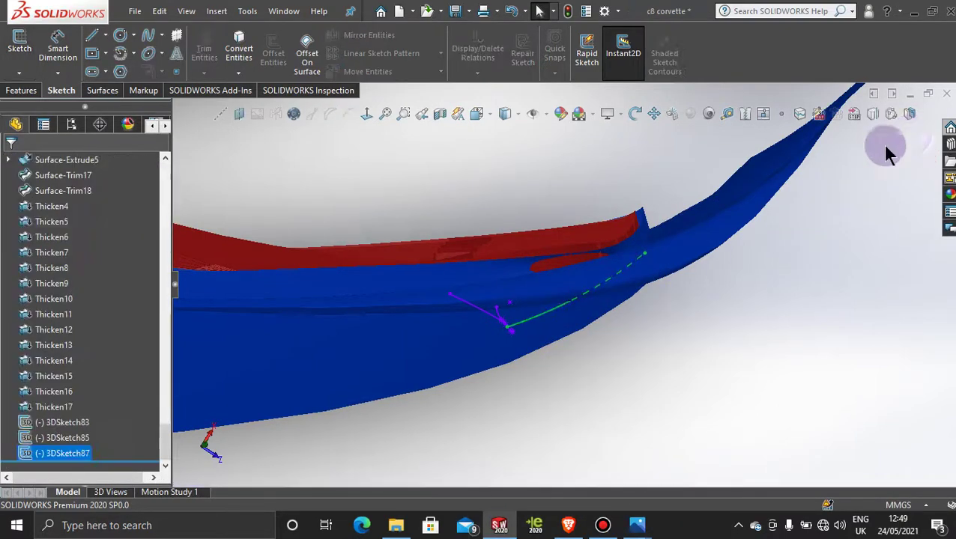
pyautogui.click(662, 350)
# - In a new 3D sketch, start a spline at the vertical spline's upper end and trace the opening's upper outer corner
pyautogui.moveTo(590, 391)
pyautogui.mouseDown(button='middle')
pyautogui.moveTo(584, 296)
pyautogui.moveTo(614, 307)
pyautogui.mouseUp(button='middle')
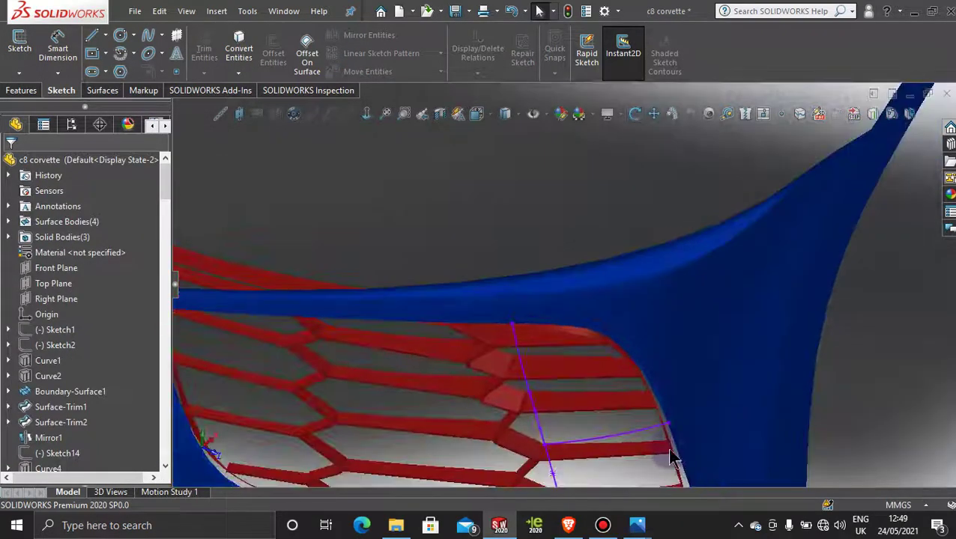
pyautogui.scroll(4, 644, 434)
pyautogui.moveTo(625, 442); pyautogui.dragTo(577, 367, button='middle')
pyautogui.scroll(-4, 581, 315)
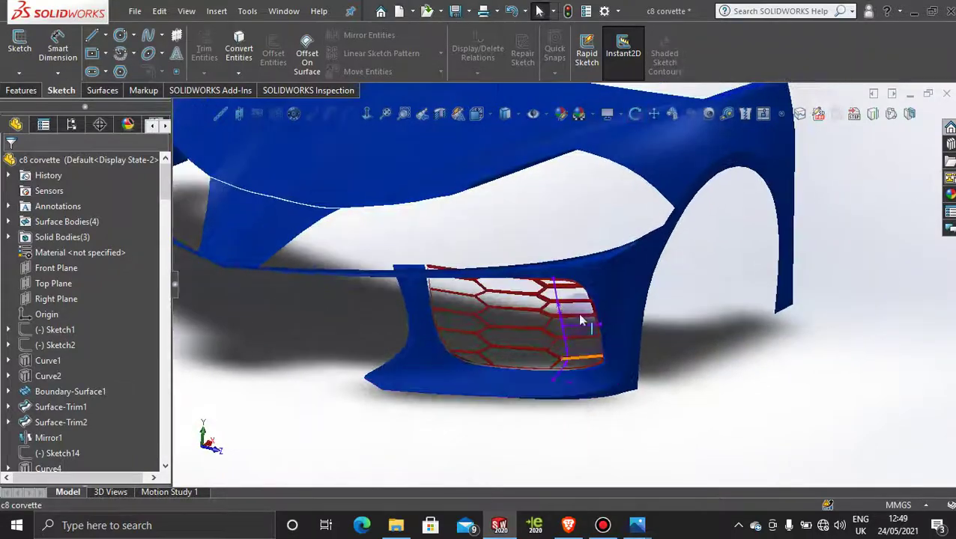
pyautogui.moveTo(588, 324); pyautogui.dragTo(585, 200, button='middle')
pyautogui.scroll(1, 584, 201)
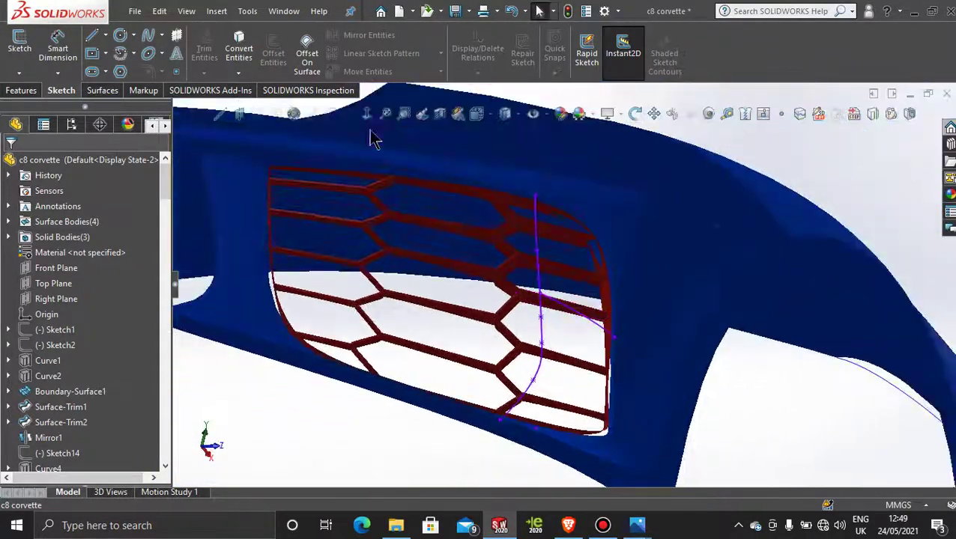
pyautogui.click(19, 73)
pyautogui.click(42, 105)
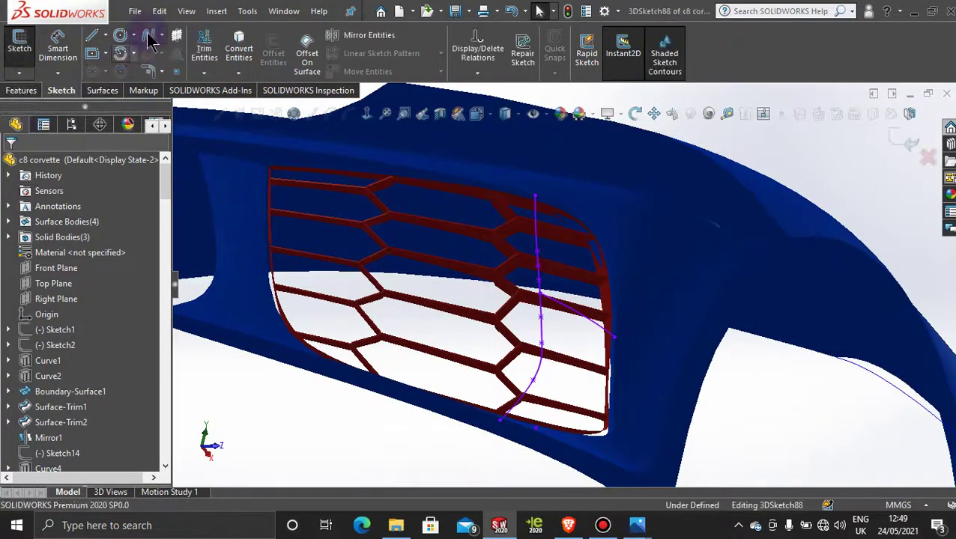
pyautogui.click(590, 209)
pyautogui.scroll(-6, 569, 218)
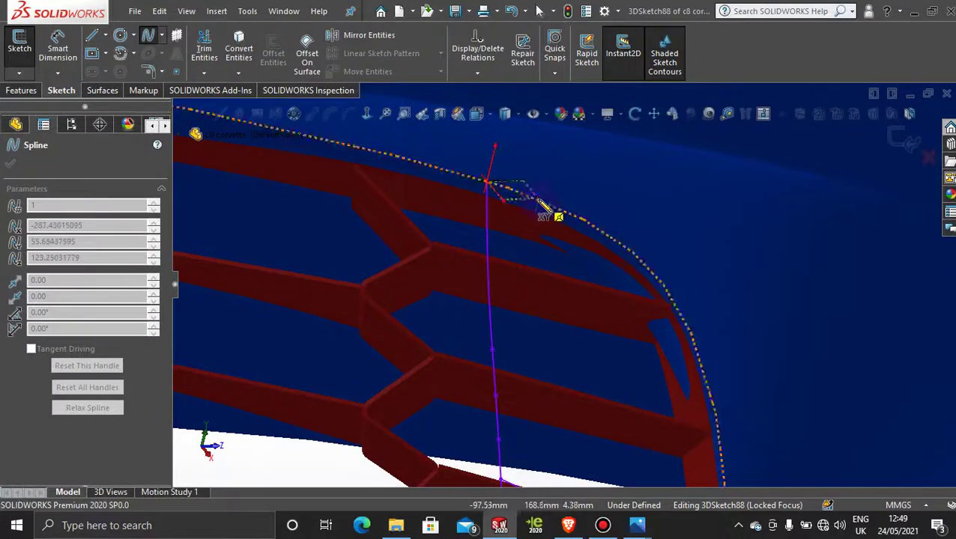
pyautogui.click(539, 200)
pyautogui.click(598, 229)
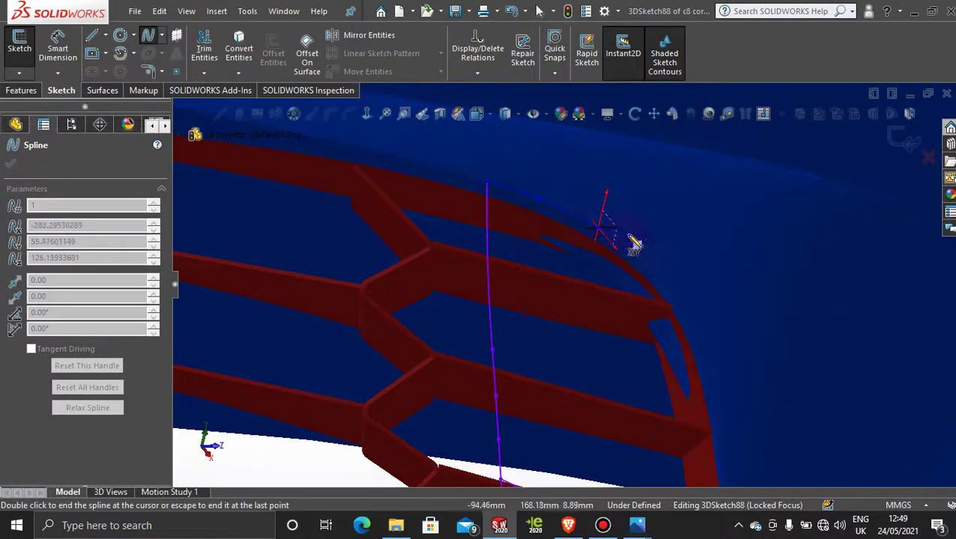
pyautogui.click(641, 259)
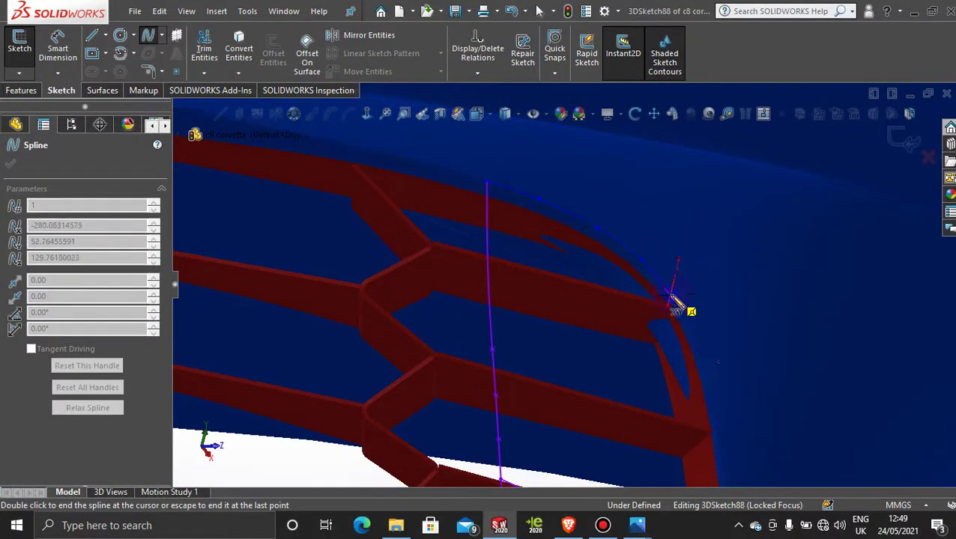
# - Continue the spline down the opening's outer edge, placing points through and past the cross spline's end
pyautogui.scroll(3, 685, 355)
pyautogui.scroll(-3, 644, 330)
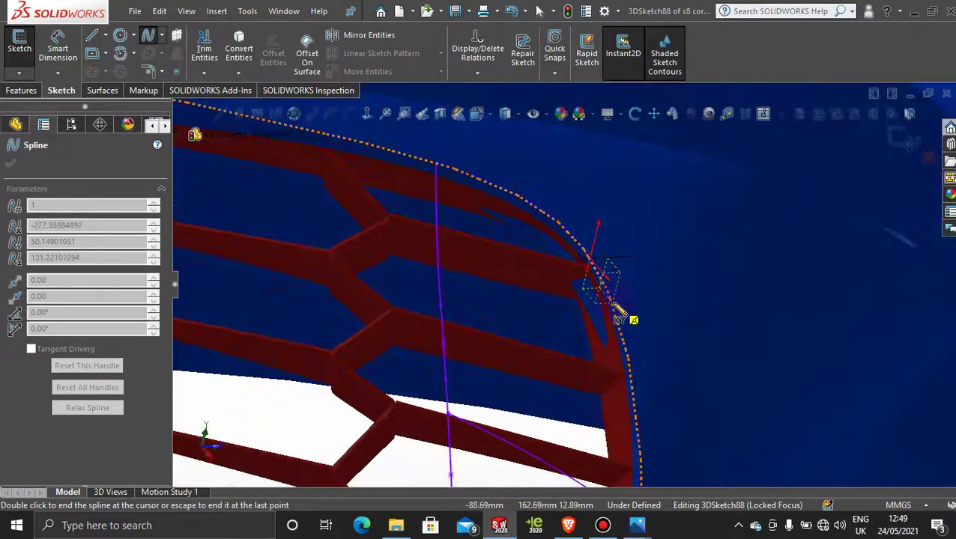
pyautogui.click(614, 309)
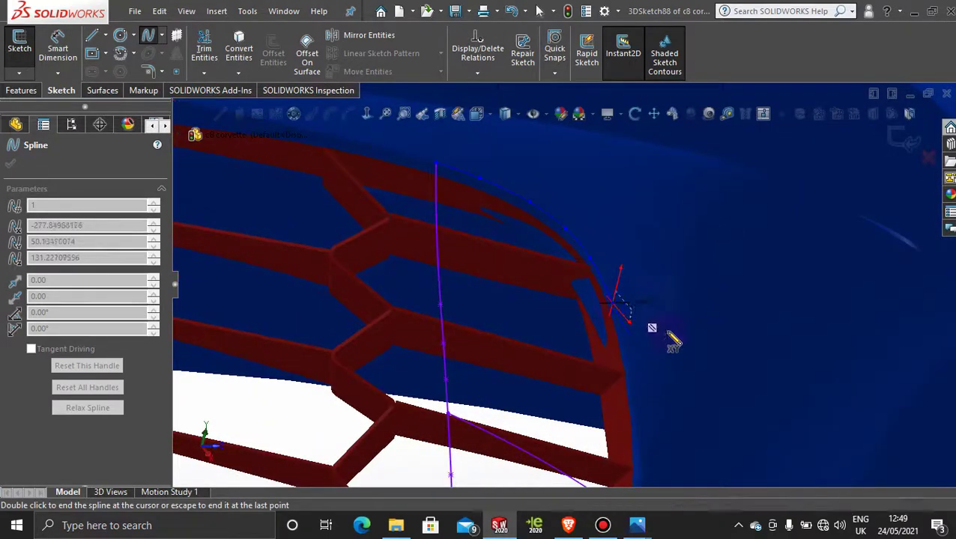
pyautogui.click(634, 387)
pyautogui.scroll(3, 622, 409)
pyautogui.click(613, 397)
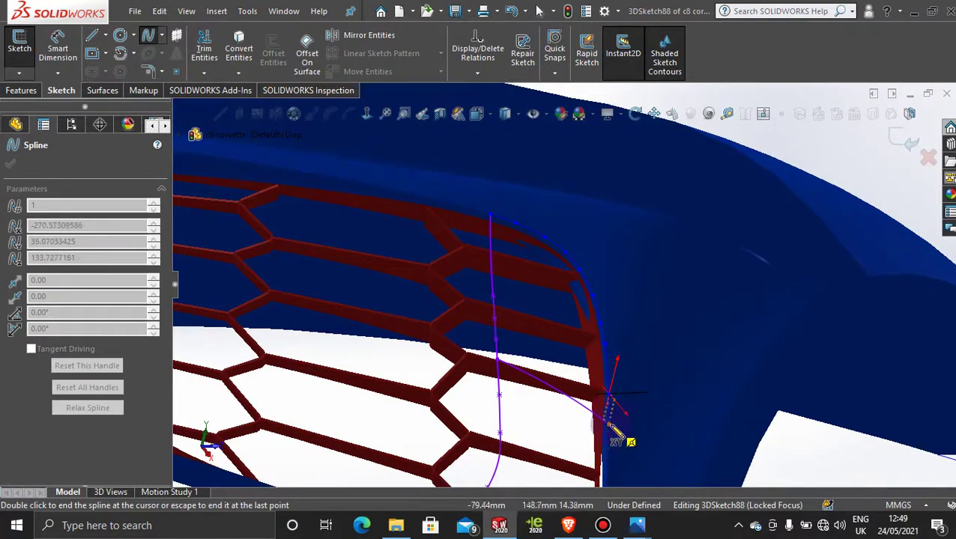
pyautogui.scroll(-4, 620, 439)
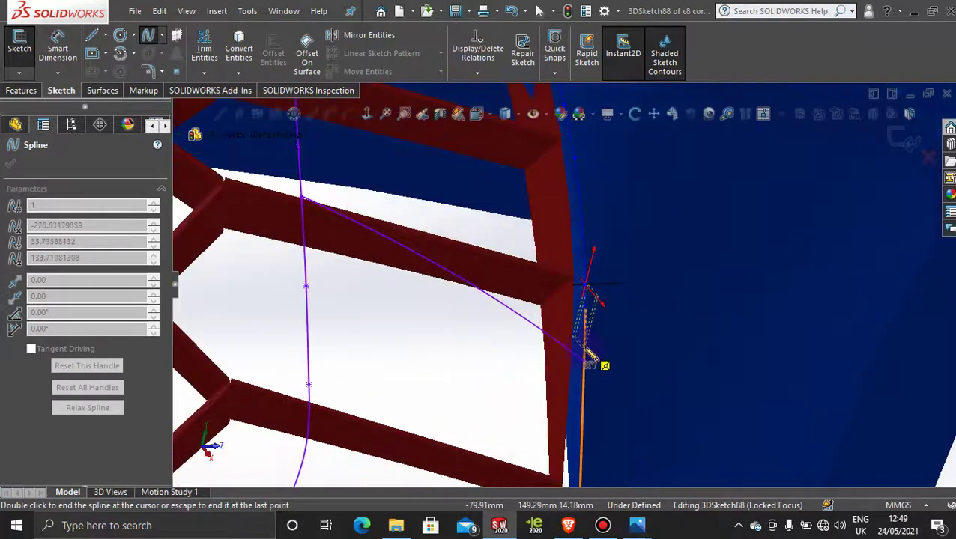
pyautogui.scroll(3, 630, 422)
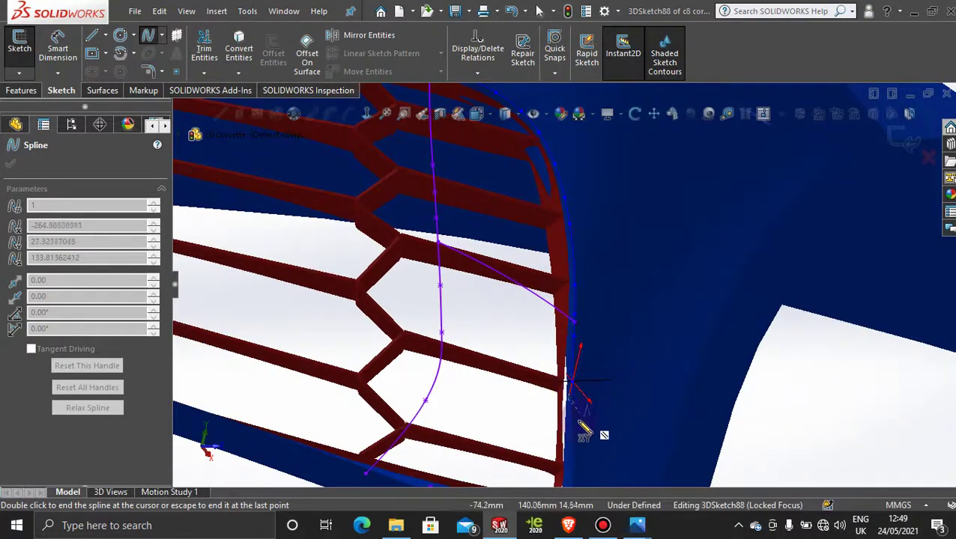
# - Continue the edge spline around the opening's lower outer corner and end it on the vertical spline's lower endpoint
pyautogui.scroll(3, 587, 433)
pyautogui.scroll(-4, 580, 390)
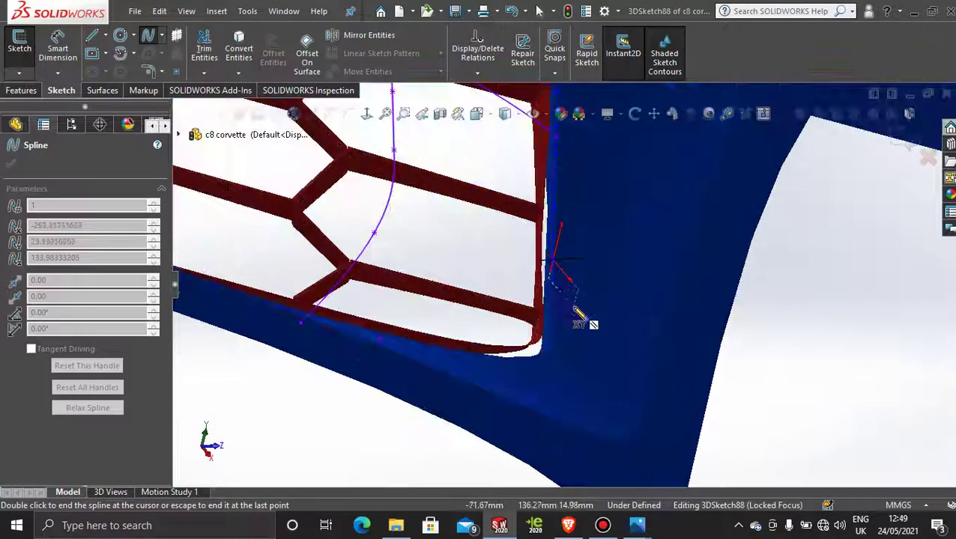
pyautogui.moveTo(559, 346); pyautogui.dragTo(547, 436, button='middle')
pyautogui.scroll(-4, 557, 360)
pyautogui.scroll(-3, 554, 352)
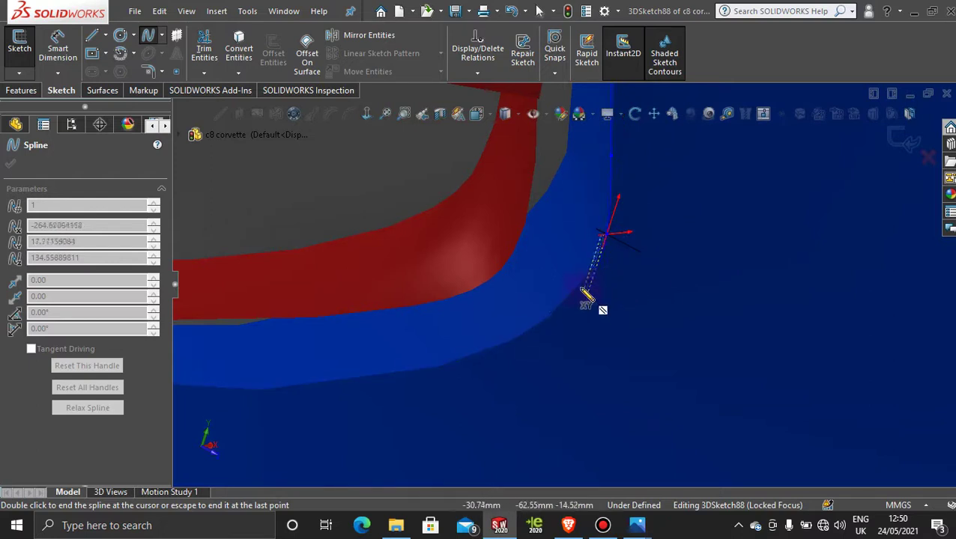
pyautogui.click(530, 330)
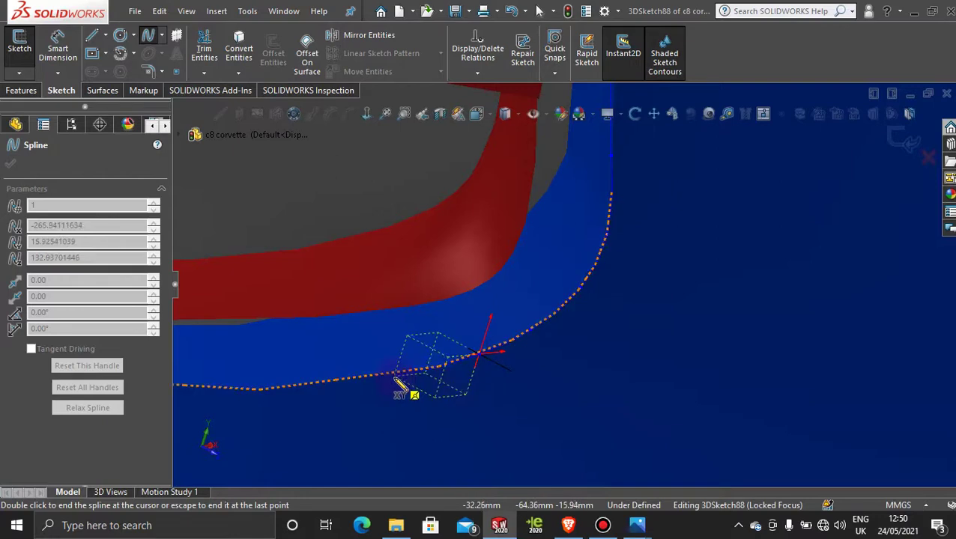
pyautogui.scroll(-4, 405, 391)
pyautogui.scroll(6, 402, 351)
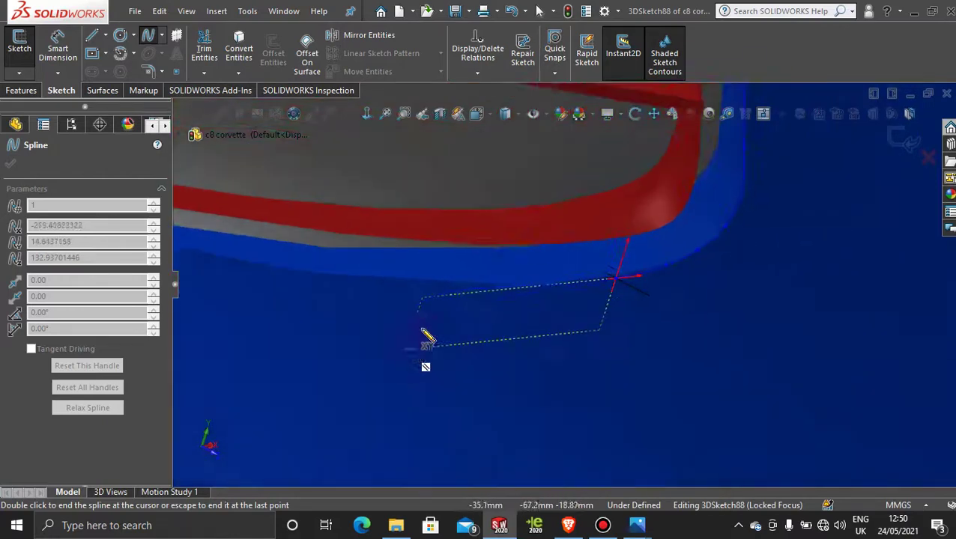
pyautogui.scroll(-2, 483, 250)
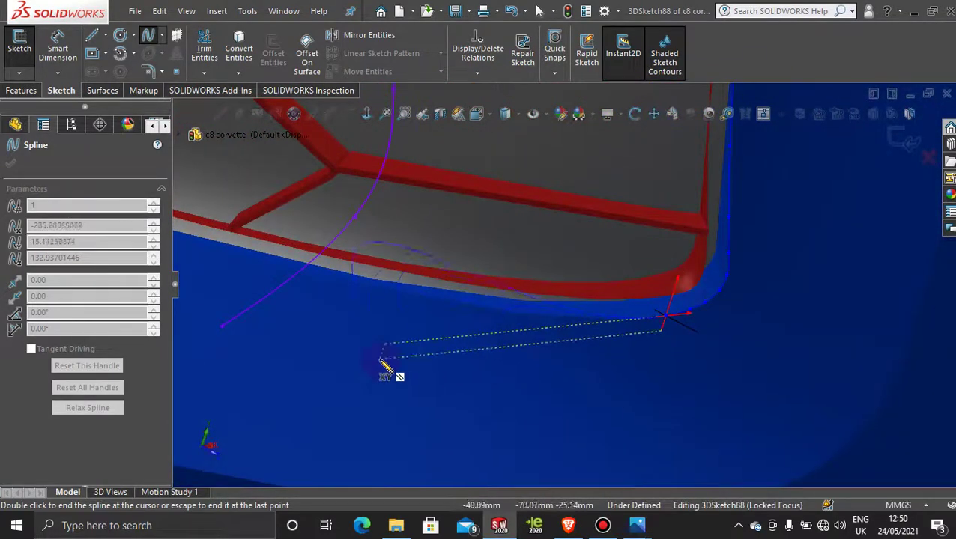
pyautogui.click(222, 328)
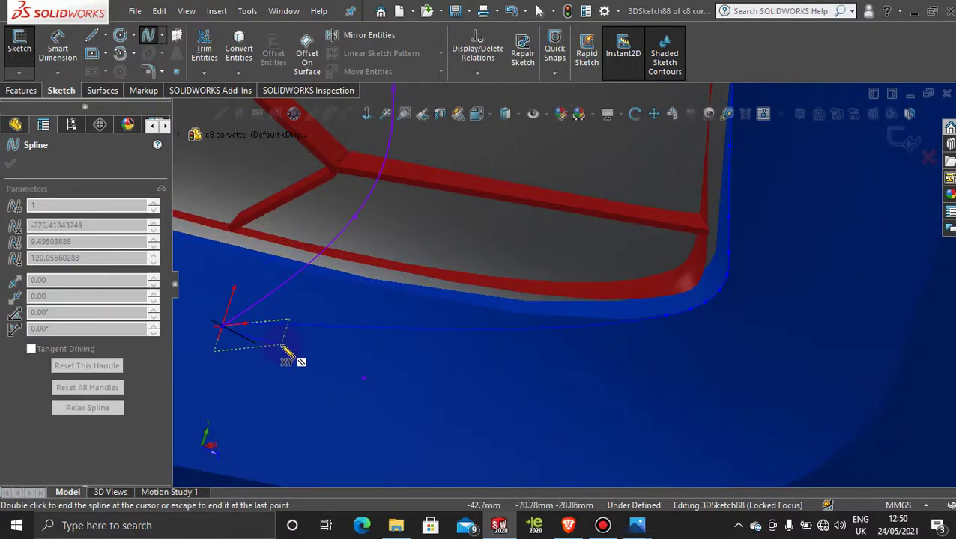
pyautogui.press('Escape')
# - Reshape the edge spline's lower stretch with the handle at its lower end, and finish the 3D sketch
pyautogui.scroll(4, 513, 393)
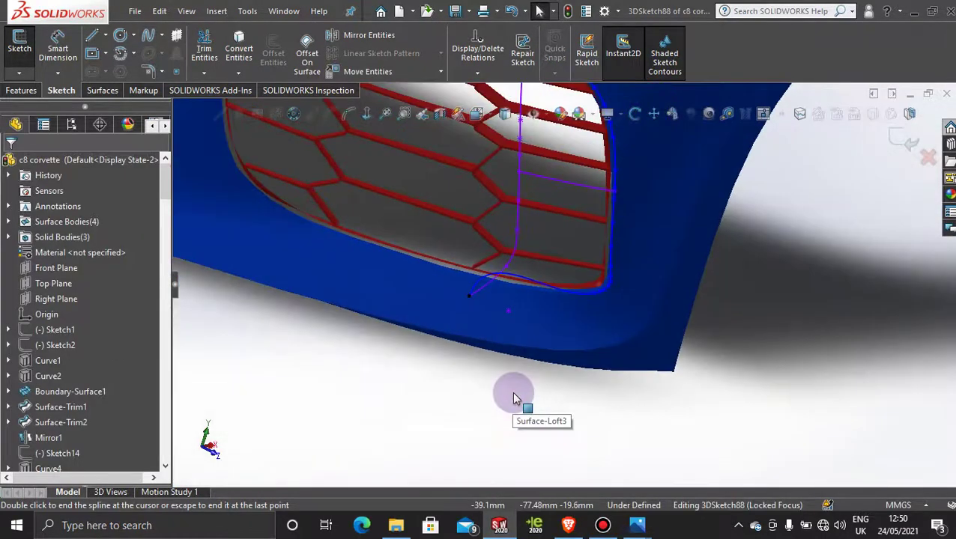
pyautogui.moveTo(551, 322); pyautogui.dragTo(532, 288, button='middle')
pyautogui.press('Escape')
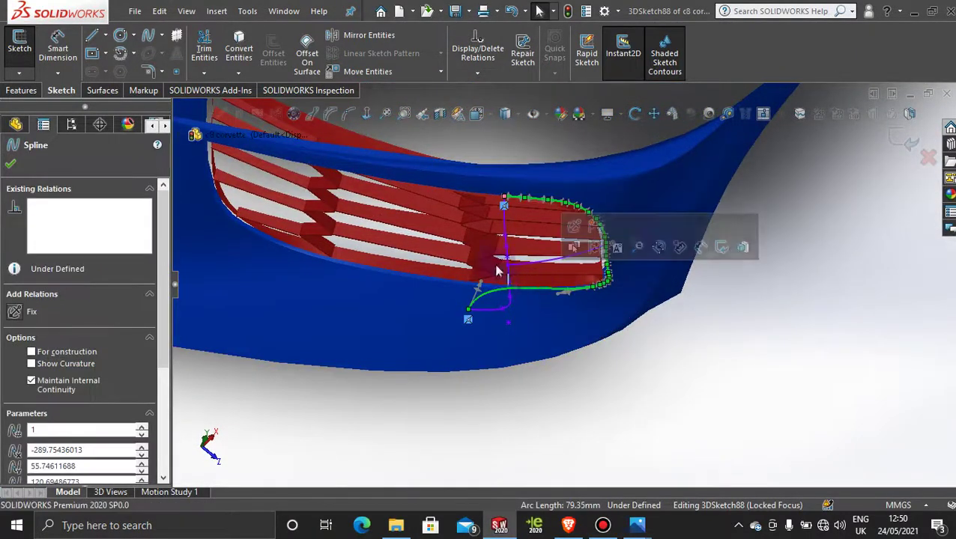
pyautogui.moveTo(483, 287); pyautogui.dragTo(516, 321)
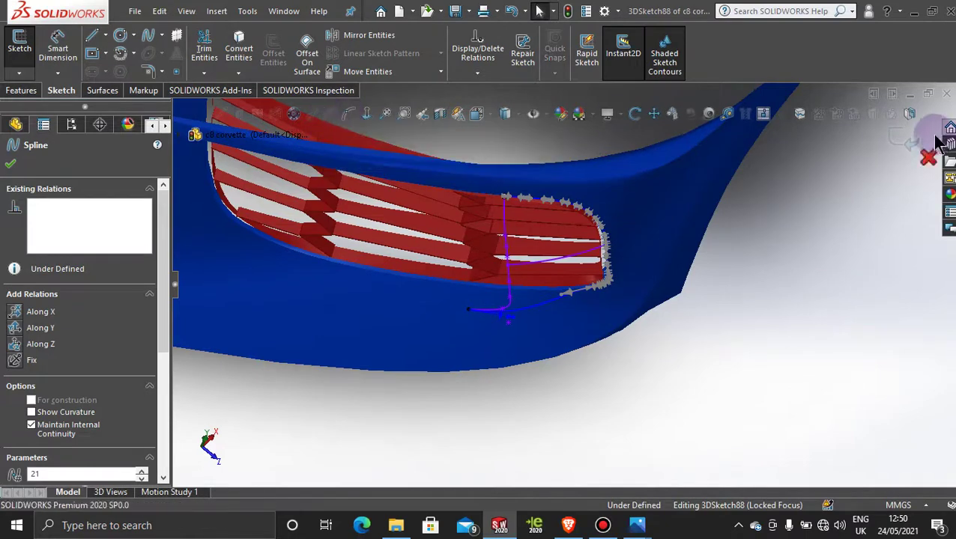
pyautogui.click(902, 140)
pyautogui.click(794, 279)
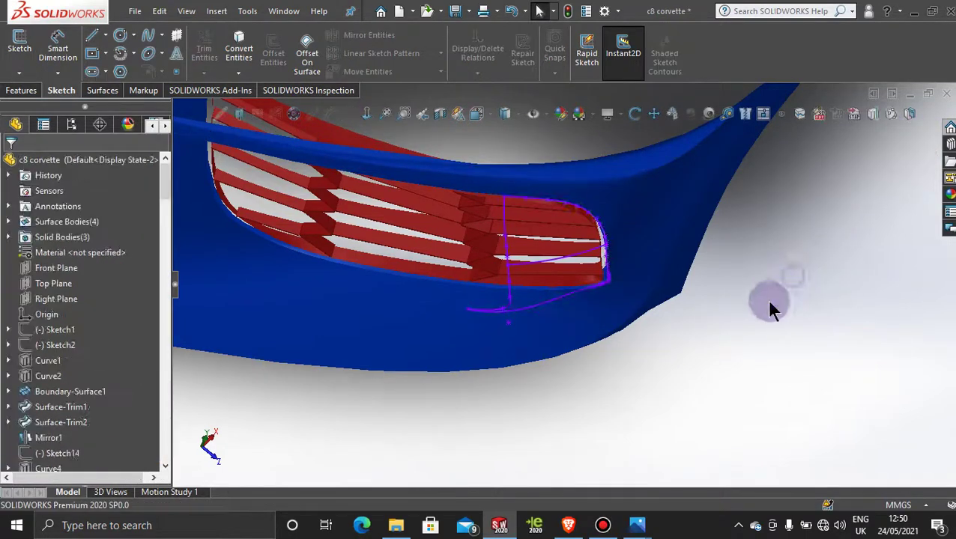
# - Reopen the edge spline's 3D sketch and display the spline's control polygon
pyautogui.rightClick(551, 305)
pyautogui.click(564, 254)
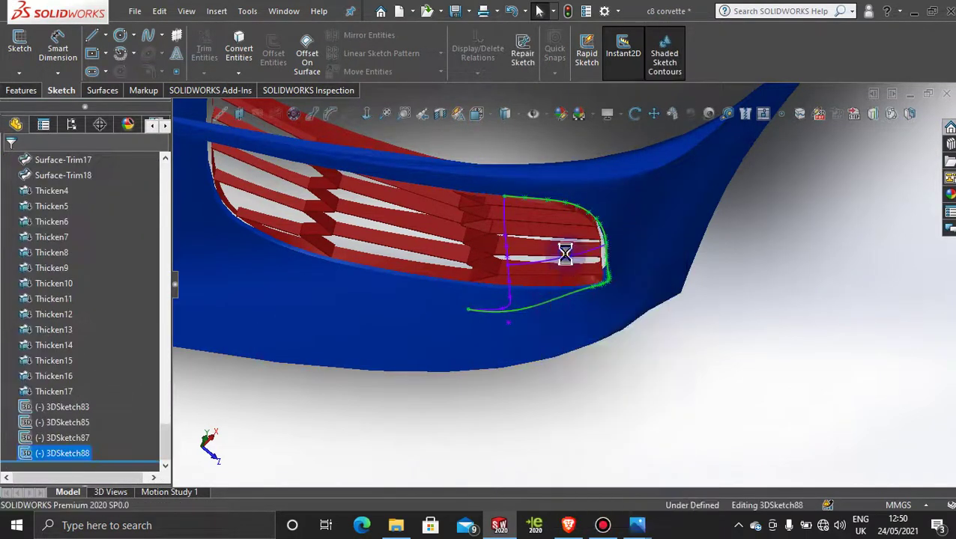
pyautogui.click(566, 302)
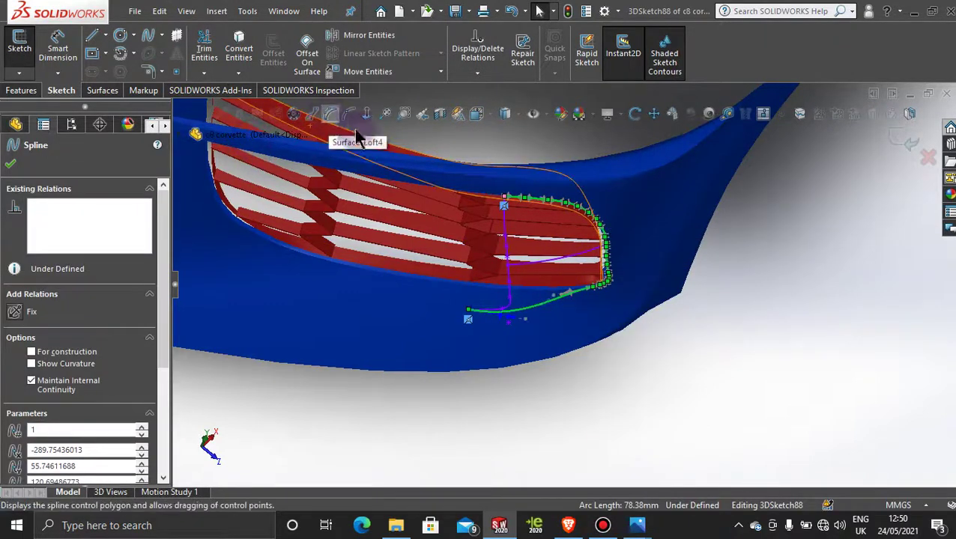
# - In the Top view, adjust the control polygon point between the opening's lower corner and the spline's lower end
pyautogui.moveTo(555, 287); pyautogui.dragTo(540, 329, button='middle')
pyautogui.press('space')
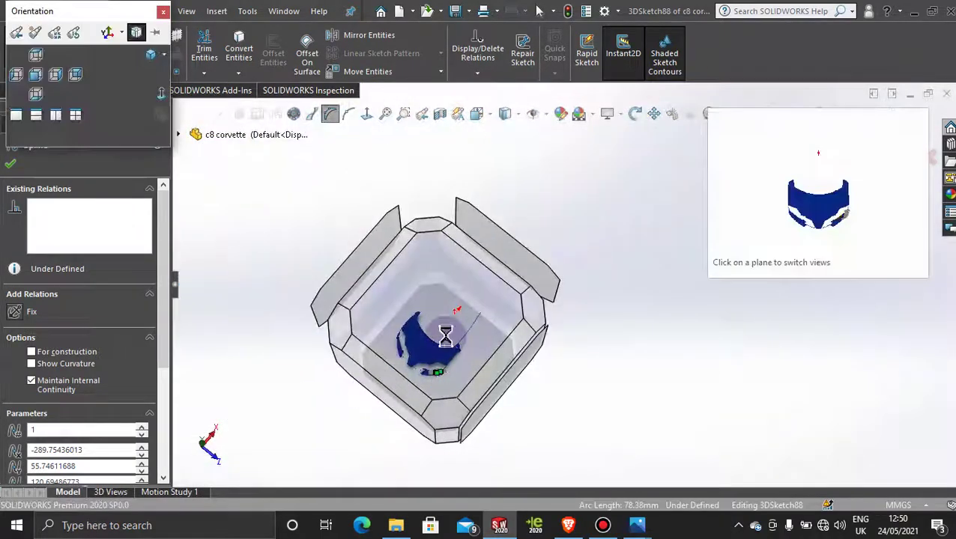
pyautogui.click(531, 395)
pyautogui.scroll(-10, 633, 371)
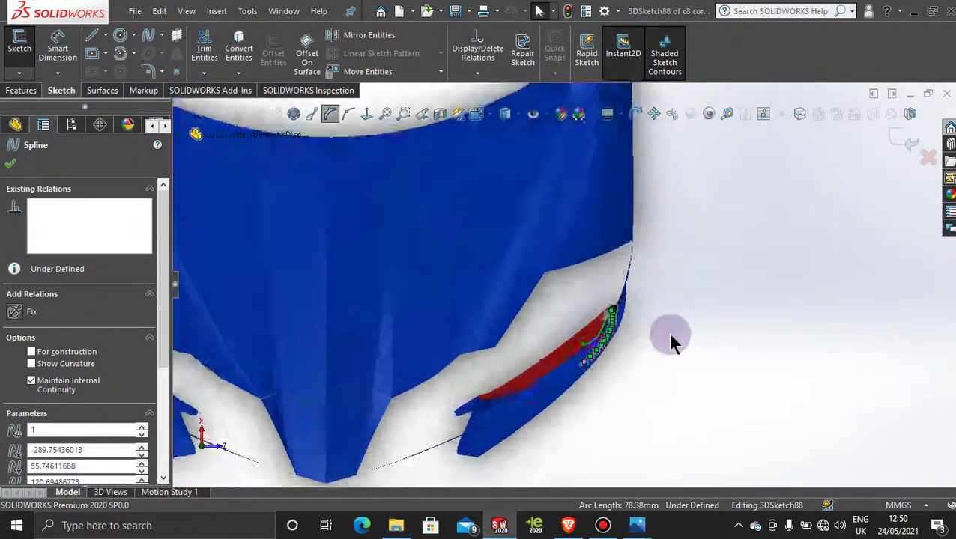
pyautogui.scroll(3, 579, 296)
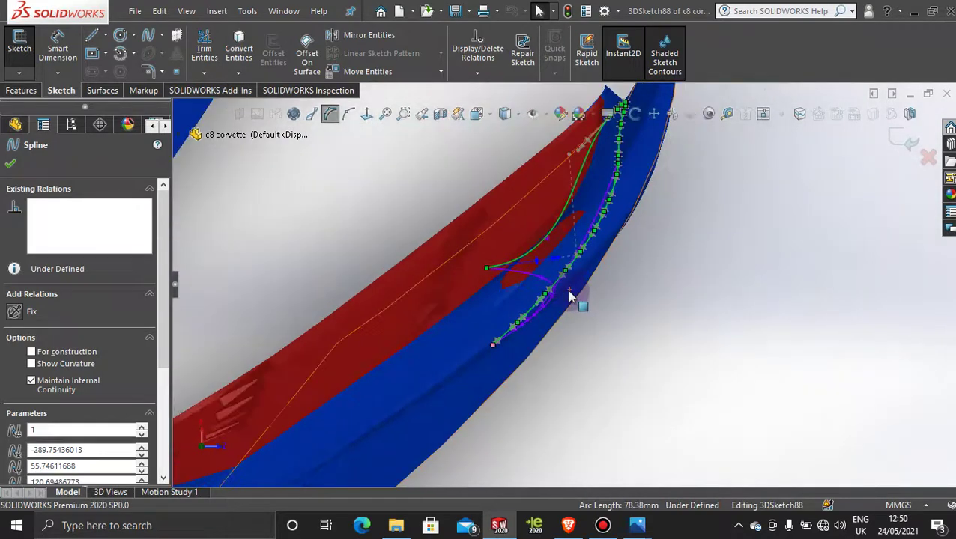
pyautogui.scroll(-4, 569, 294)
pyautogui.scroll(4, 568, 295)
pyautogui.moveTo(572, 275)
pyautogui.mouseDown(button='middle')
pyautogui.moveTo(559, 265)
pyautogui.moveTo(569, 258)
pyautogui.mouseUp(button='middle')
pyautogui.click(579, 287)
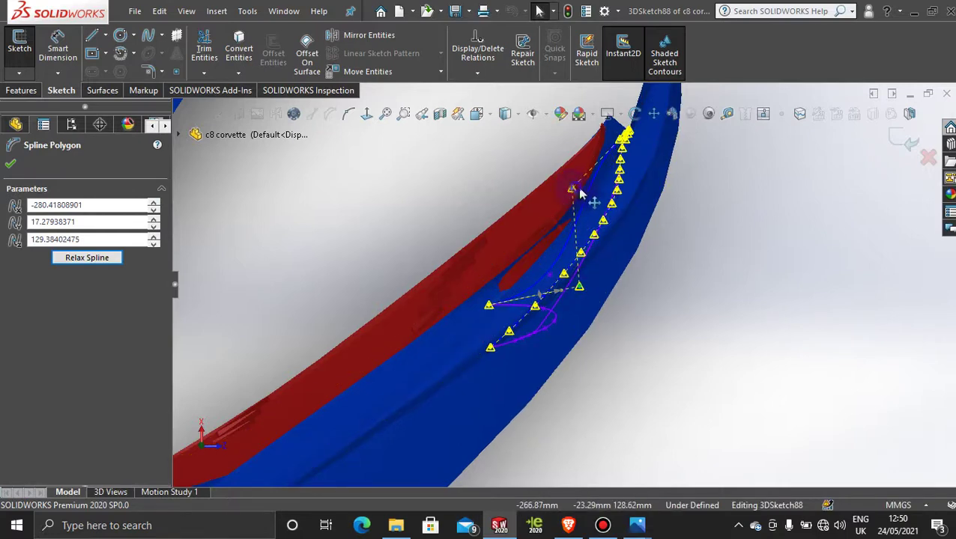
pyautogui.moveTo(579, 194)
pyautogui.mouseDown()
pyautogui.moveTo(592, 189)
pyautogui.moveTo(568, 175)
pyautogui.mouseUp()
# - Reposition the two control polygon points beside the spline's lower end to ease its bulge below the opening
pyautogui.moveTo(586, 298)
pyautogui.mouseDown(button='middle')
pyautogui.moveTo(567, 267)
pyautogui.moveTo(567, 229)
pyautogui.moveTo(629, 367)
pyautogui.moveTo(603, 457)
pyautogui.moveTo(592, 431)
pyautogui.moveTo(603, 458)
pyautogui.mouseUp(button='middle')
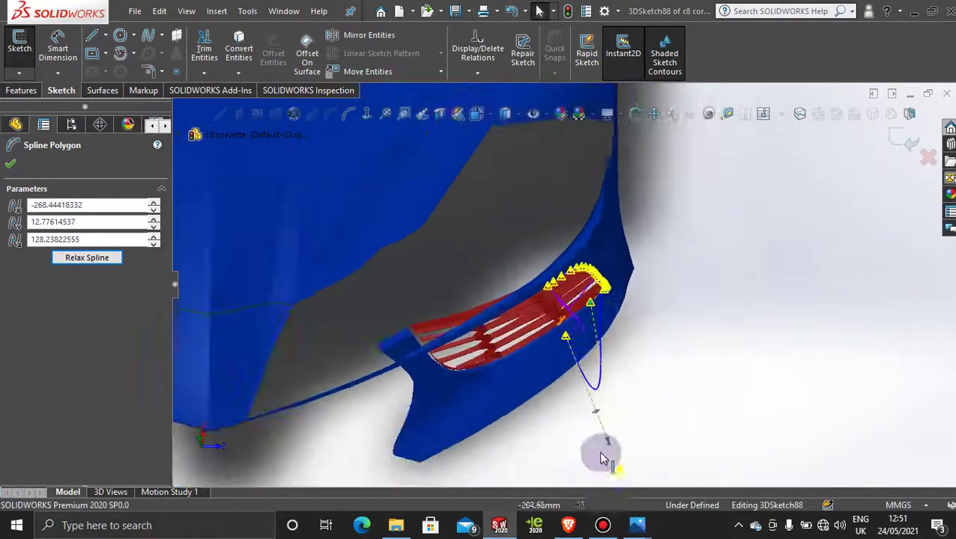
pyautogui.moveTo(621, 474); pyautogui.dragTo(611, 233)
pyautogui.scroll(-5, 584, 341)
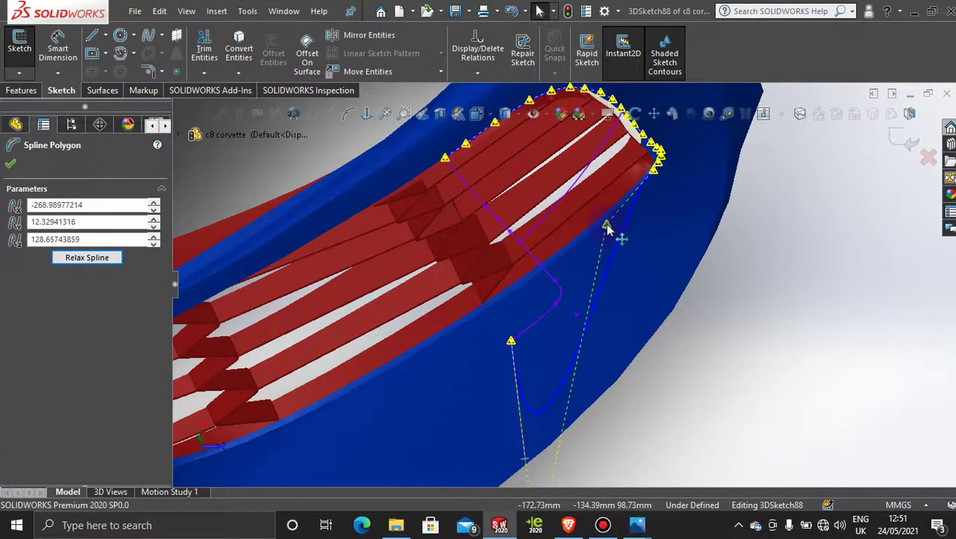
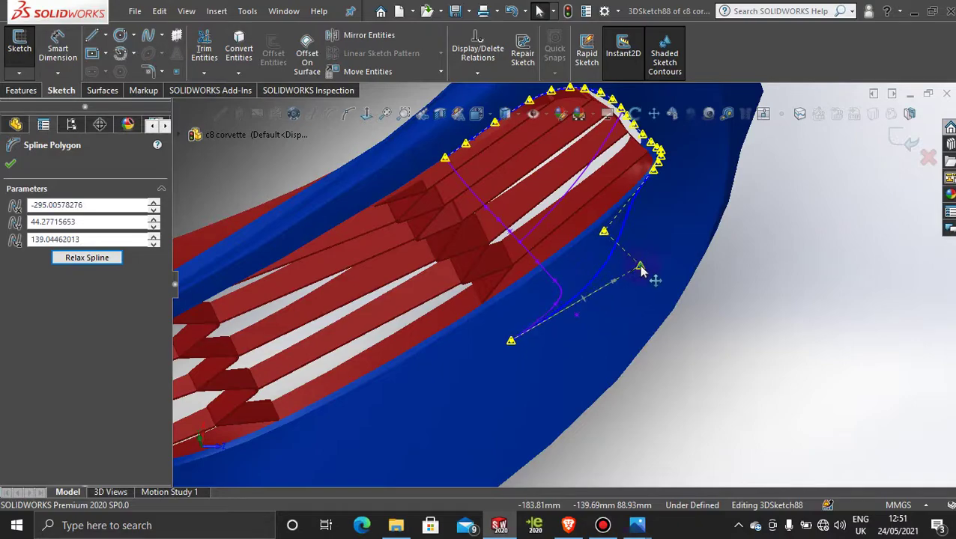
# - In the Left view, lower the control point next to the spline's lower end so the curve follows beneath the opening's lower edge
pyautogui.moveTo(640, 271); pyautogui.dragTo(511, 313, button='middle')
pyautogui.press('space')
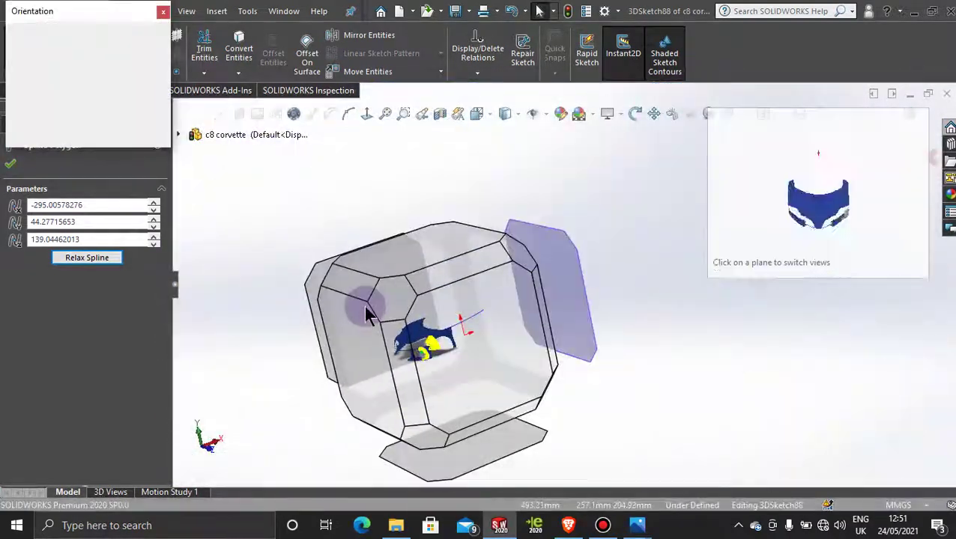
pyautogui.click(365, 309)
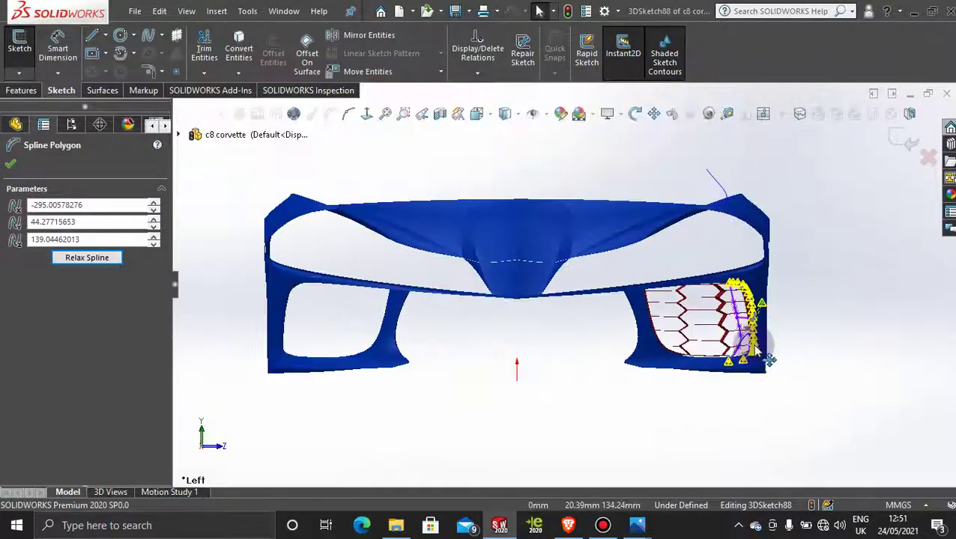
pyautogui.scroll(-5, 770, 362)
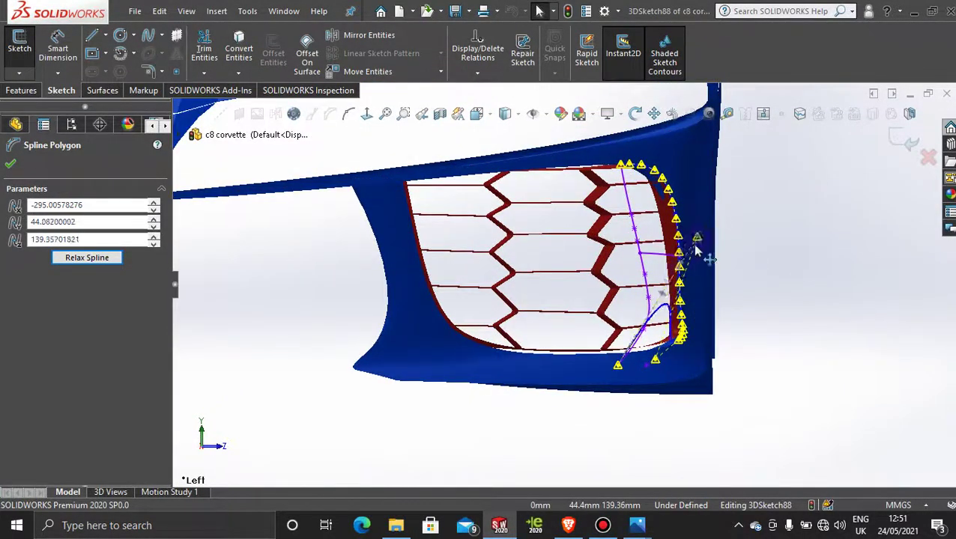
pyautogui.moveTo(696, 250); pyautogui.dragTo(665, 333)
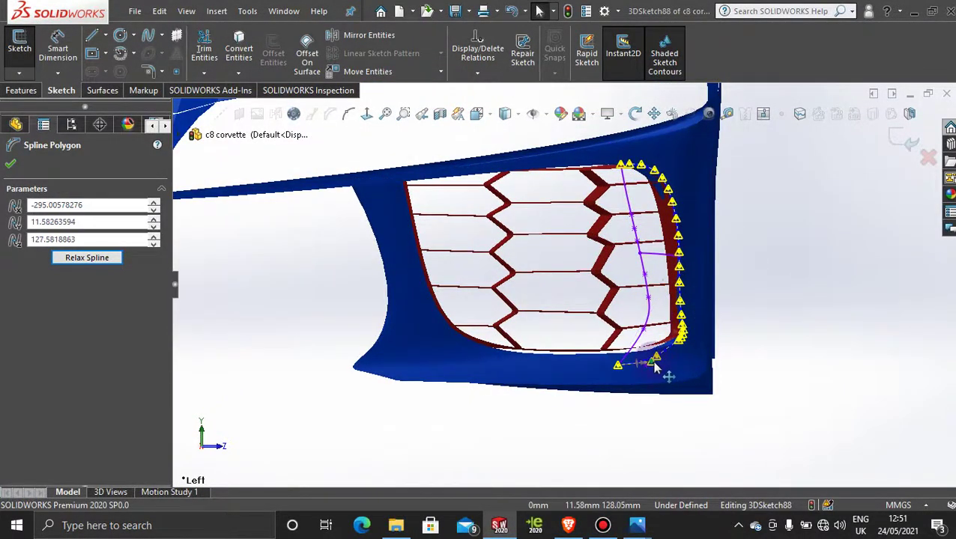
pyautogui.scroll(-5, 654, 363)
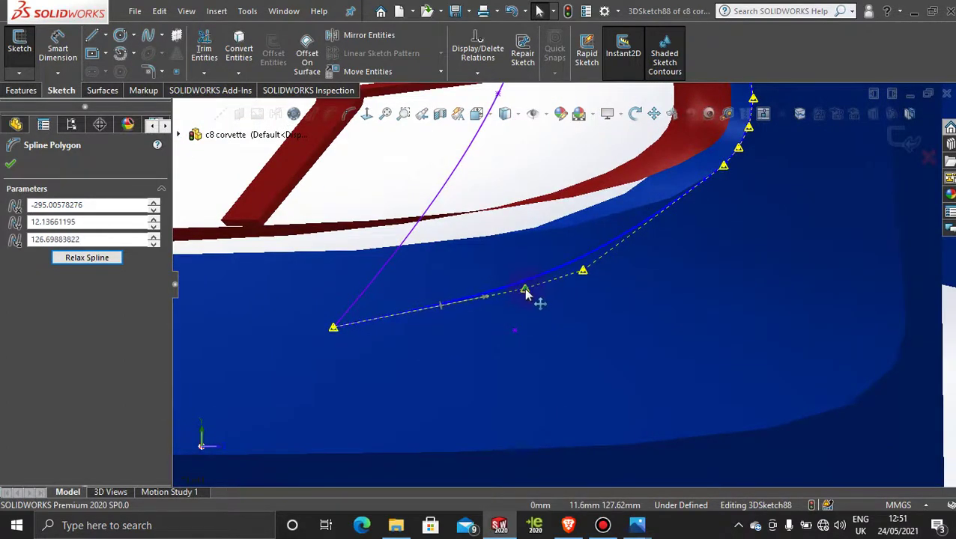
pyautogui.moveTo(527, 295); pyautogui.dragTo(529, 296)
pyautogui.scroll(4, 661, 234)
pyautogui.scroll(-3, 592, 291)
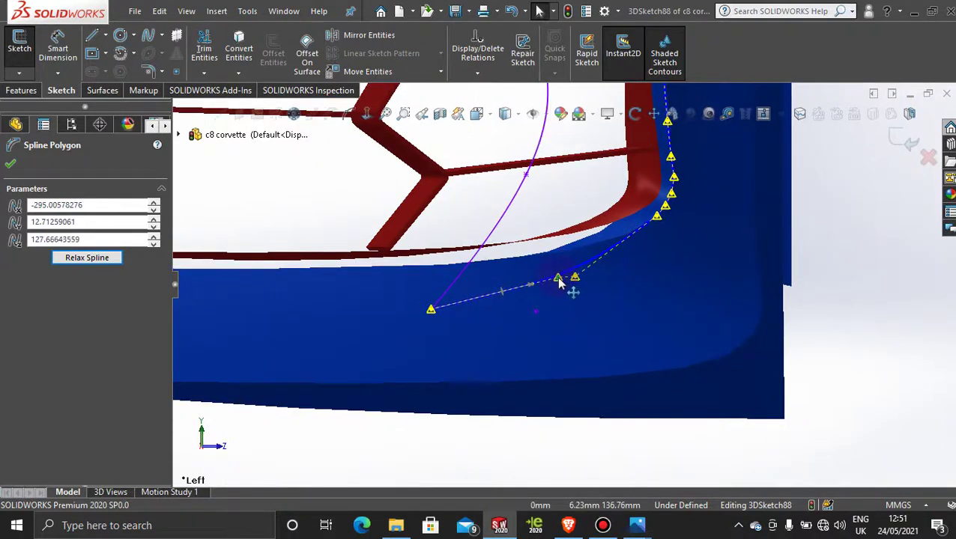
# - In the Top view, move the control point next to the spline's lower end inward behind the grille
pyautogui.moveTo(567, 287); pyautogui.dragTo(641, 409, button='middle')
pyautogui.press('space')
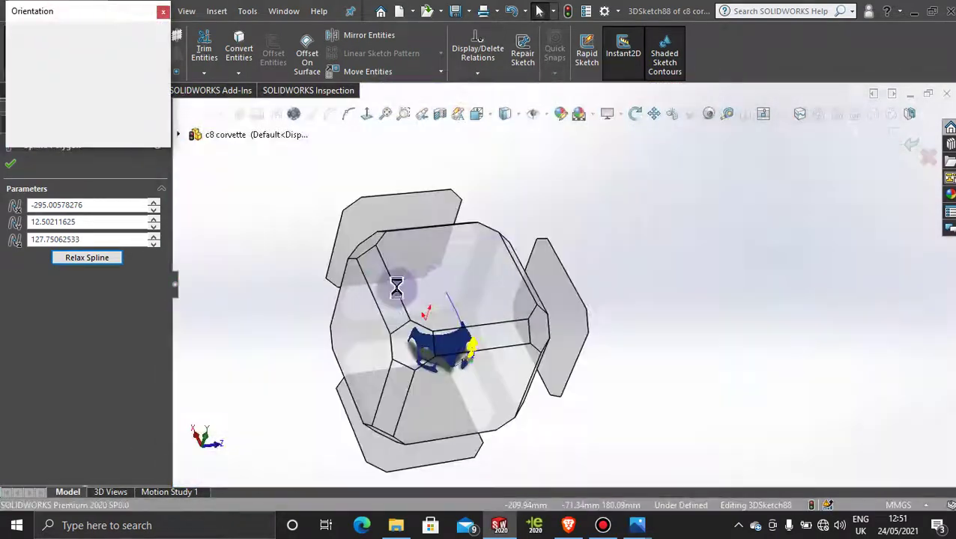
pyautogui.click(463, 289)
pyautogui.scroll(-8, 652, 367)
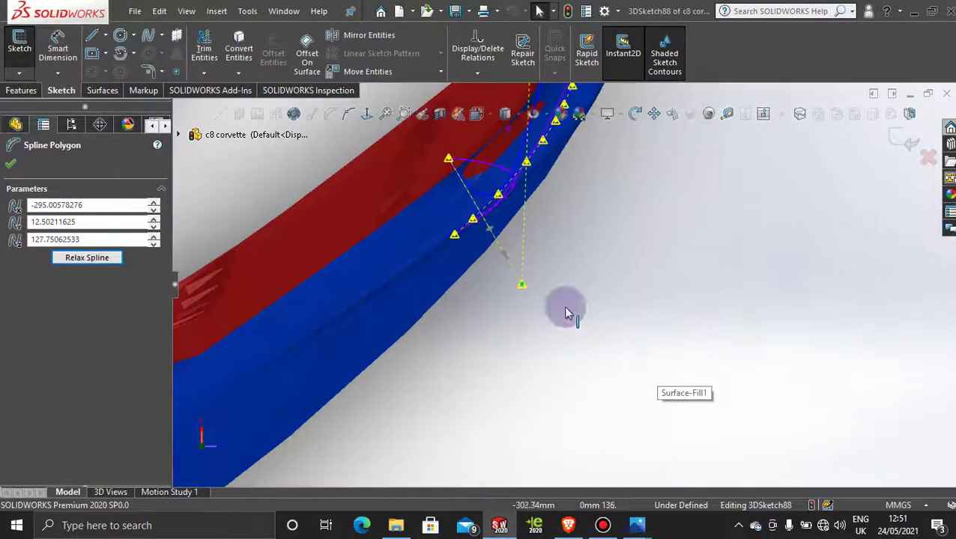
pyautogui.moveTo(540, 195); pyautogui.dragTo(608, 337, button='middle')
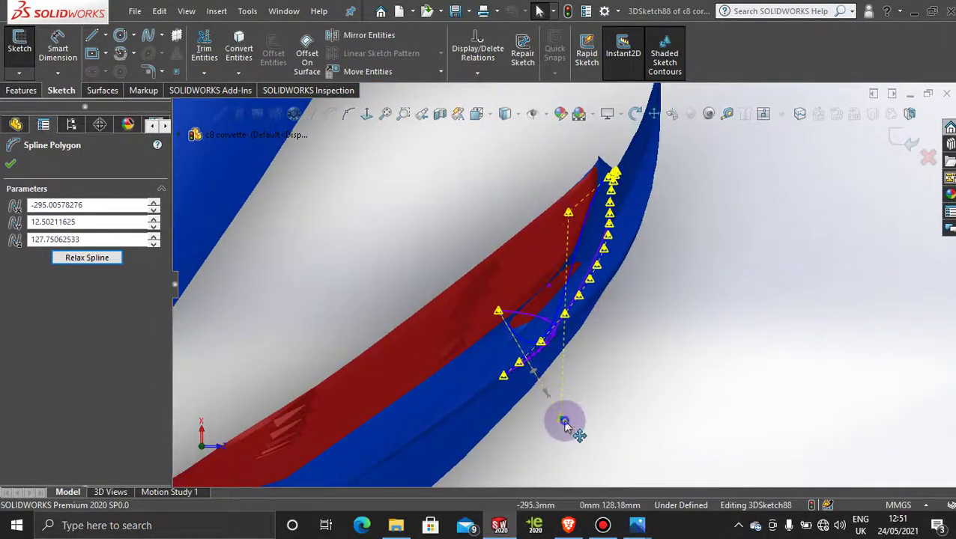
pyautogui.moveTo(566, 424); pyautogui.dragTo(559, 399)
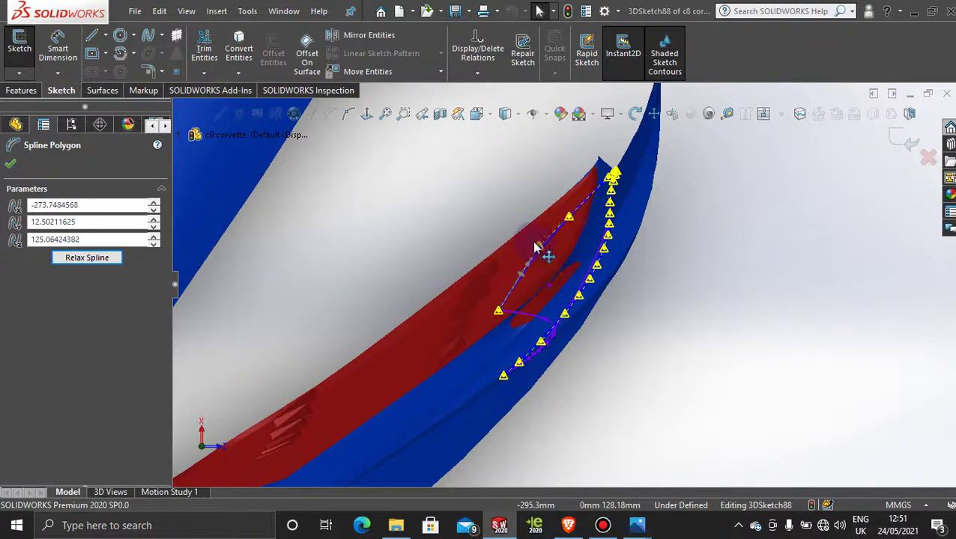
# - Examine the edge spline's lower stretch against the bumper and grille from several angles and in the Top view
pyautogui.moveTo(572, 365); pyautogui.dragTo(491, 297, button='middle')
pyautogui.moveTo(409, 202); pyautogui.dragTo(529, 326, button='middle')
pyautogui.press('space')
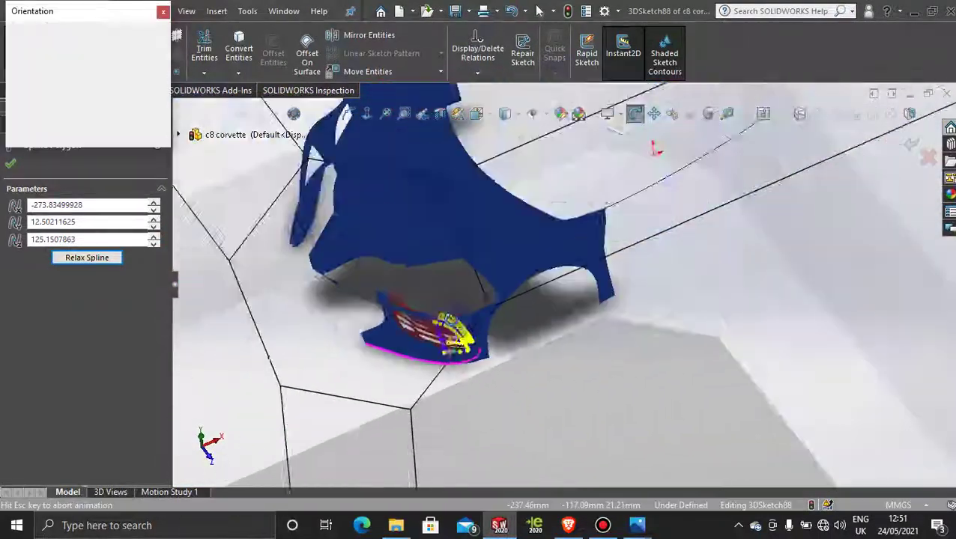
pyautogui.click(423, 289)
pyautogui.scroll(-12, 687, 210)
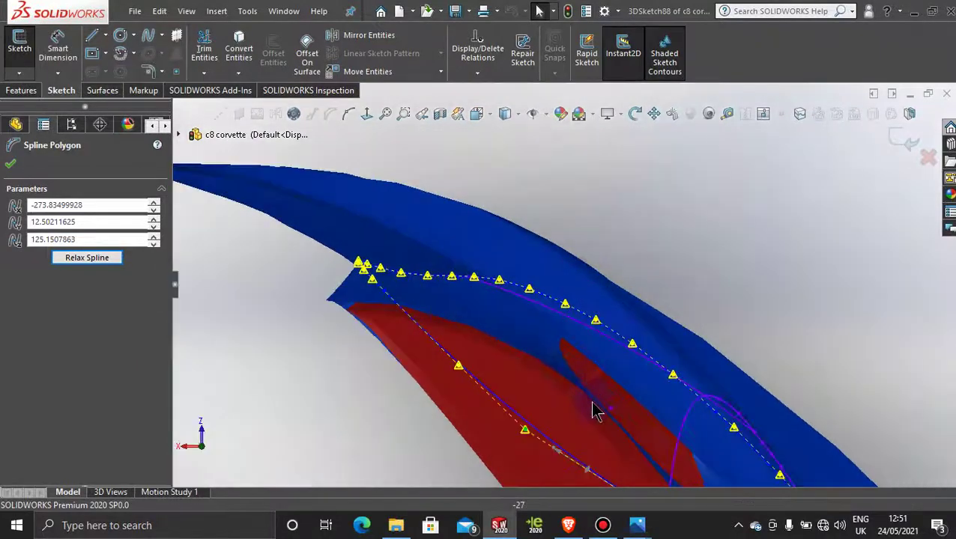
pyautogui.moveTo(597, 410); pyautogui.dragTo(559, 309, button='middle')
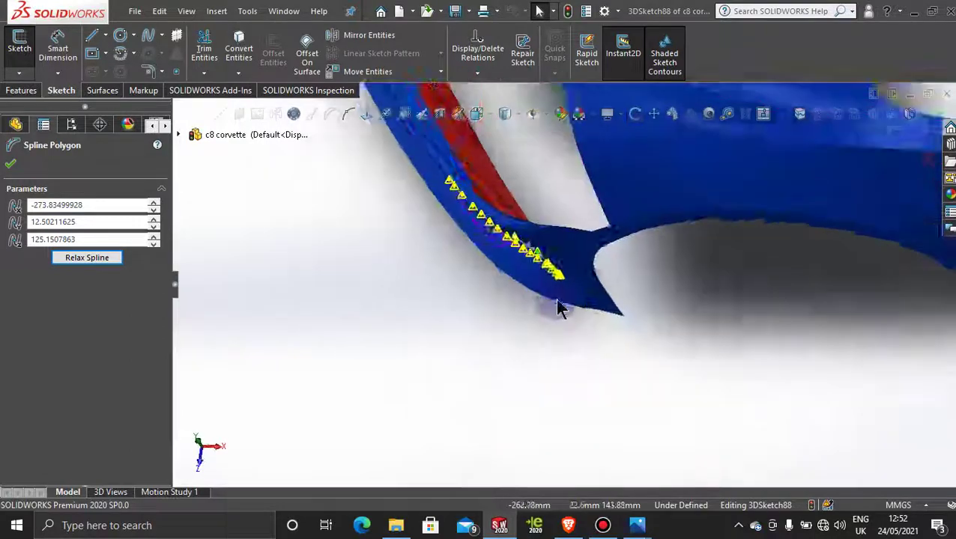
pyautogui.scroll(6, 565, 239)
pyautogui.moveTo(566, 239); pyautogui.dragTo(574, 247, button='middle')
pyautogui.press('space')
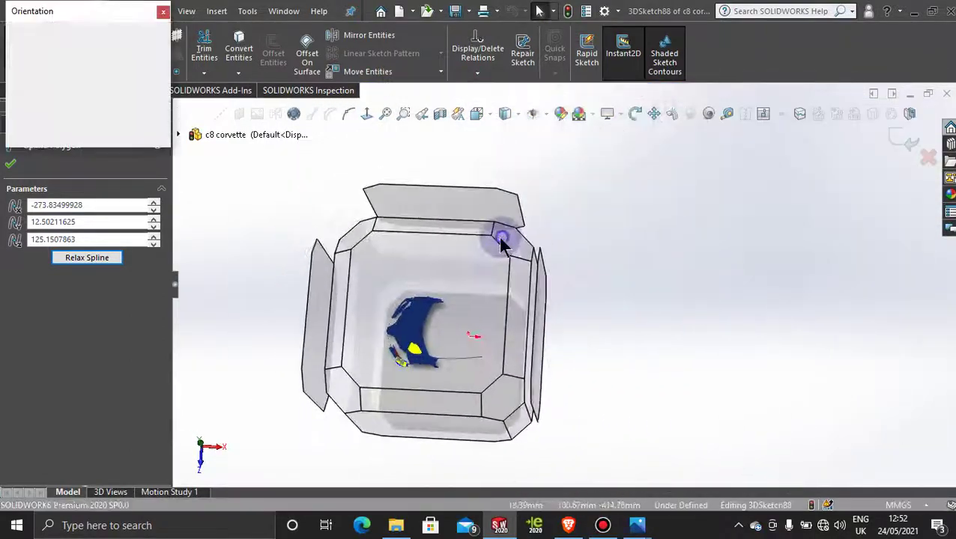
pyautogui.click(503, 242)
pyautogui.press('space')
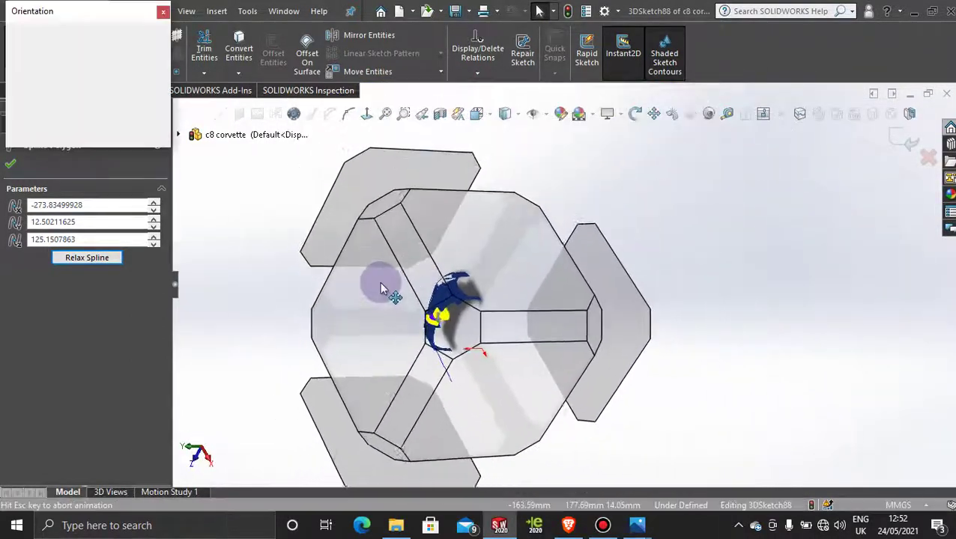
pyautogui.click(385, 291)
pyautogui.scroll(-3, 401, 298)
pyautogui.scroll(-5, 460, 374)
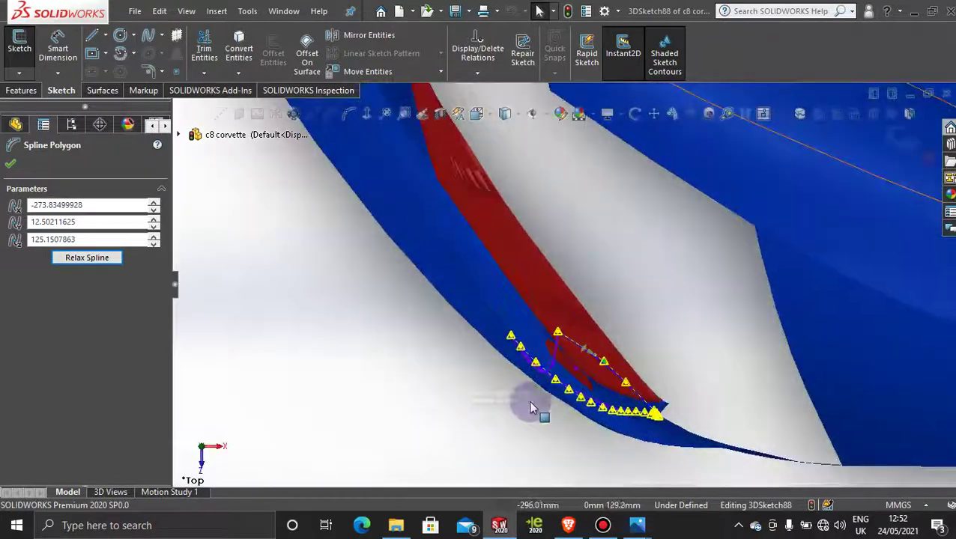
# - In the Top view, reposition the two control points beside the edge spline's lower end behind the grille and exit the 3D sketch
pyautogui.scroll(2, 597, 377)
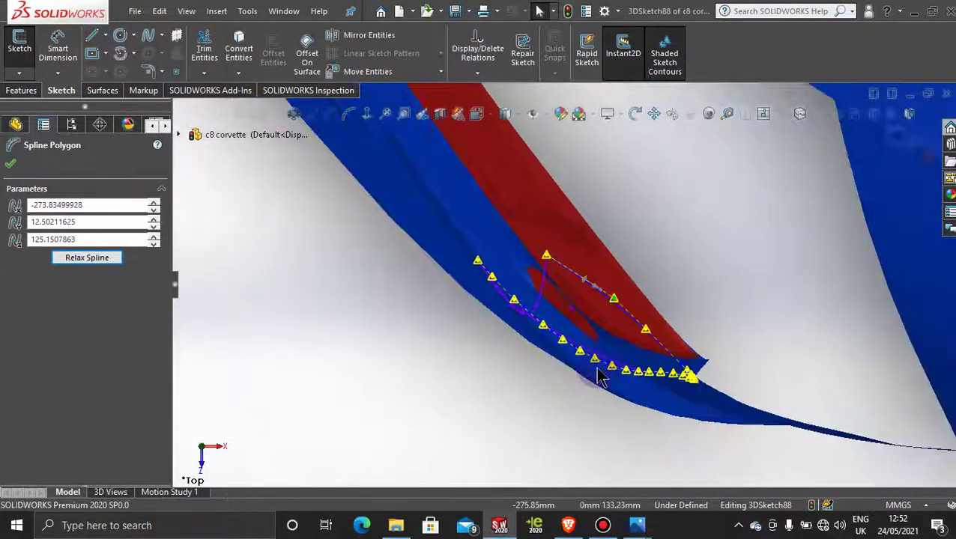
pyautogui.scroll(-2, 597, 378)
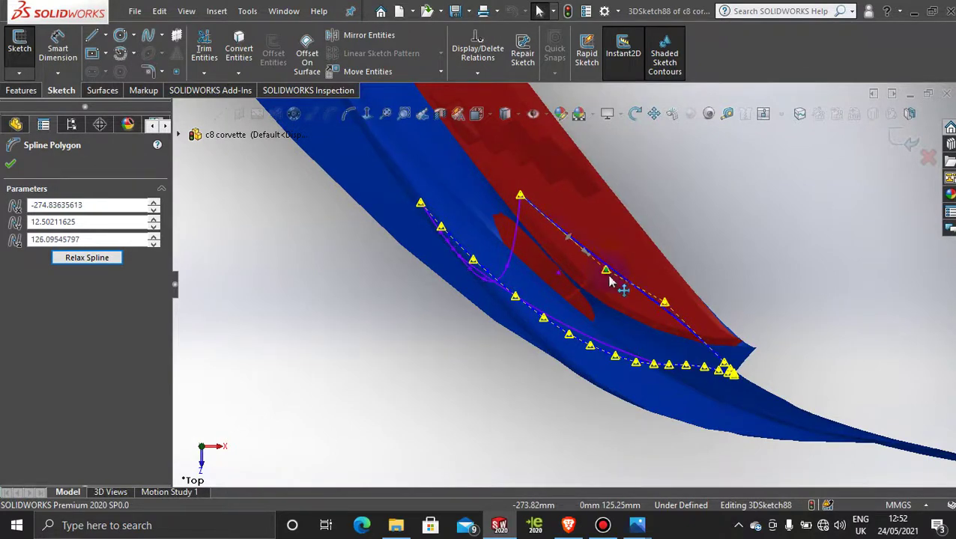
pyautogui.moveTo(662, 302)
pyautogui.mouseDown()
pyautogui.moveTo(658, 313)
pyautogui.moveTo(665, 307)
pyautogui.mouseUp()
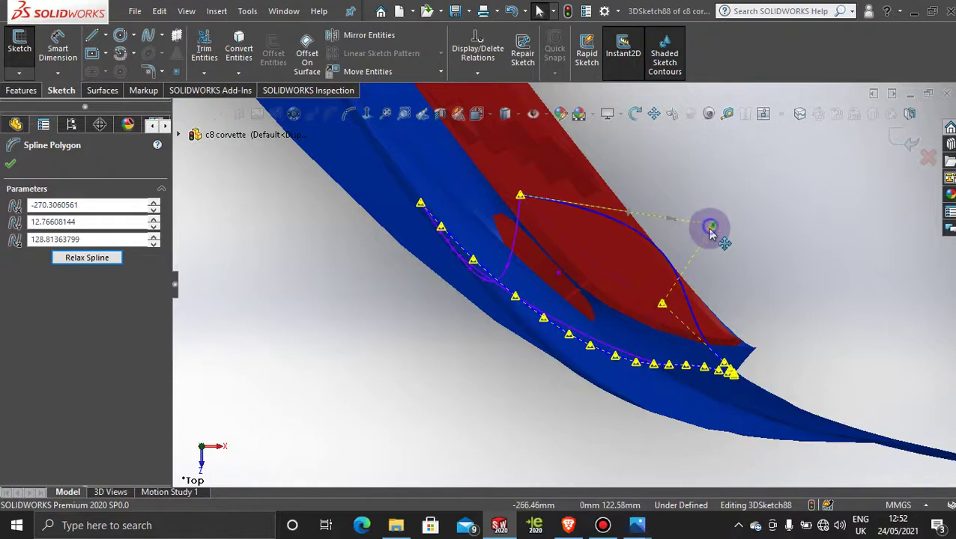
pyautogui.moveTo(712, 234); pyautogui.dragTo(642, 289)
pyautogui.scroll(2, 640, 330)
pyautogui.moveTo(589, 353); pyautogui.dragTo(548, 297, button='middle')
pyautogui.scroll(4, 598, 328)
pyautogui.scroll(-7, 503, 401)
pyautogui.scroll(7, 565, 288)
pyautogui.scroll(-2, 565, 244)
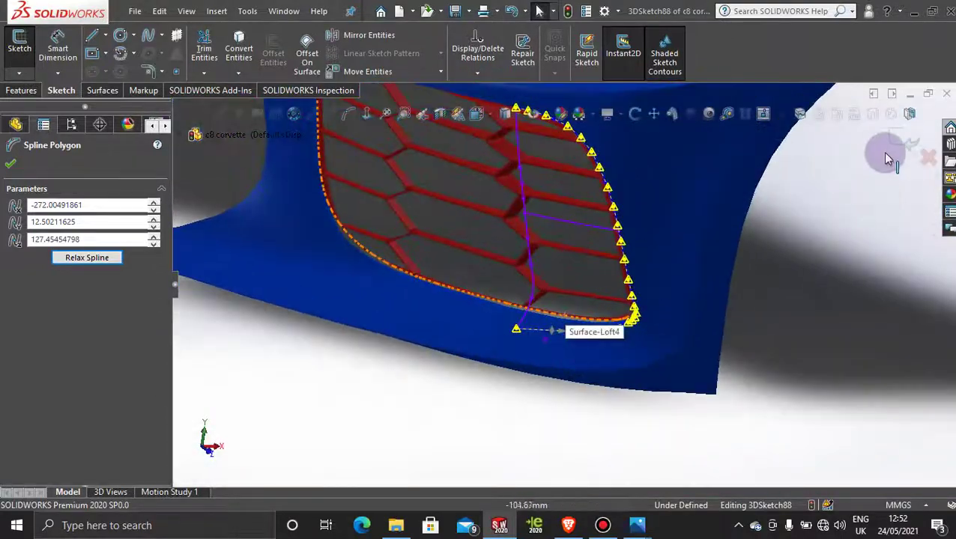
pyautogui.click(910, 140)
pyautogui.click(910, 134)
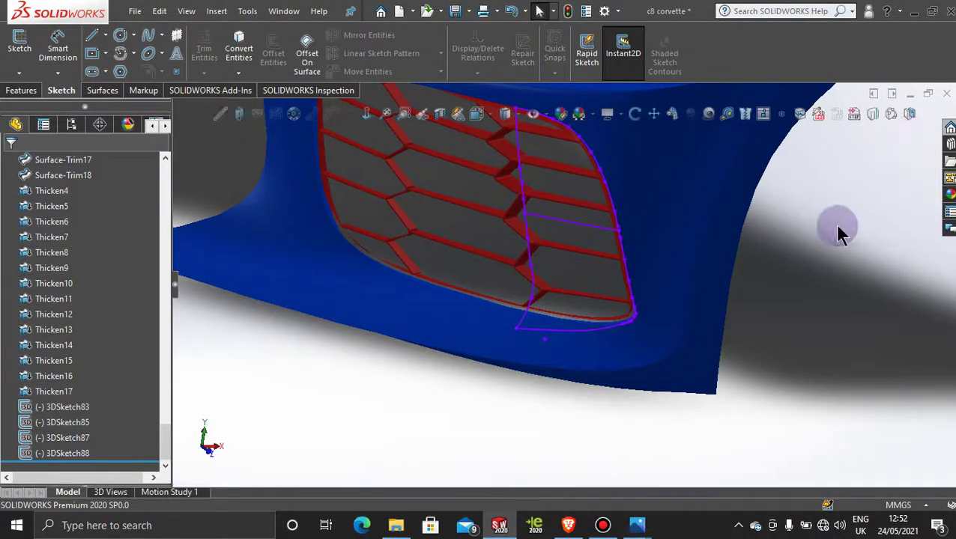
# - Create a filled surface bounded by 3DSketch88 and 3DSketch85 with Contact edges, using 3DSketch87 as the constraint curve
pyautogui.click(105, 93)
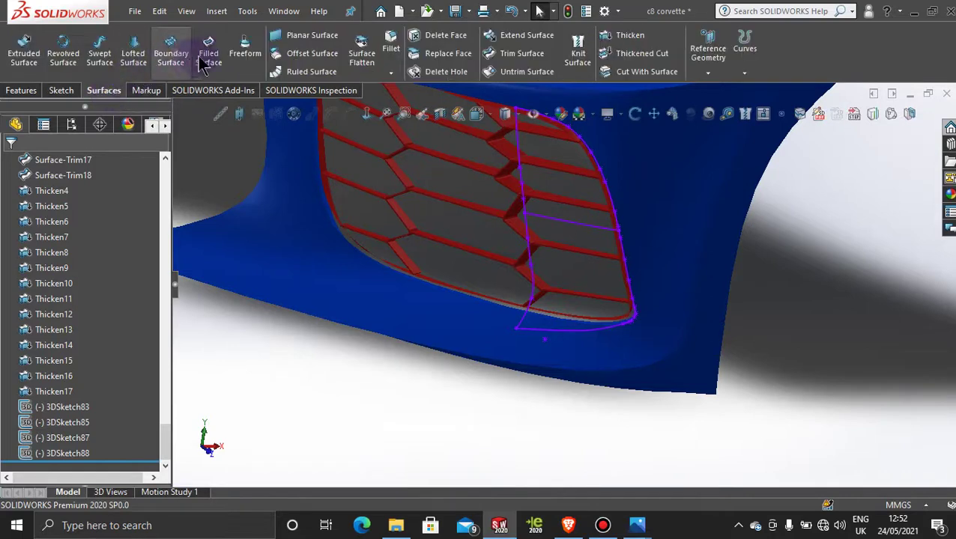
pyautogui.click(208, 52)
pyautogui.click(610, 196)
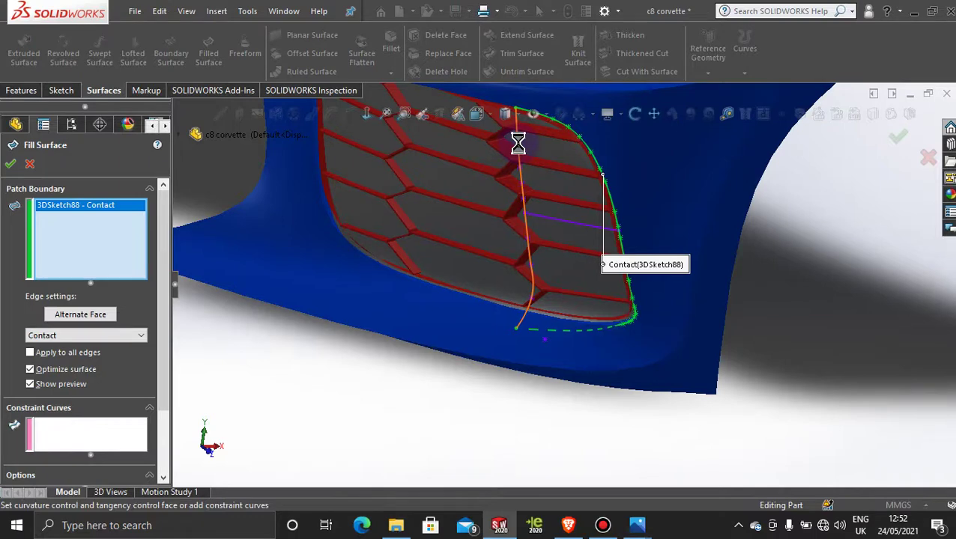
pyautogui.click(520, 147)
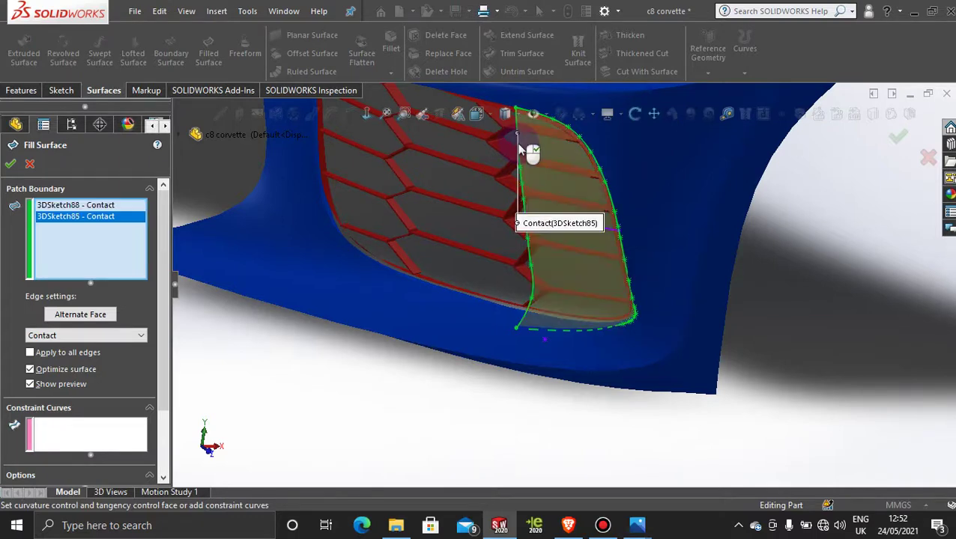
pyautogui.click(85, 424)
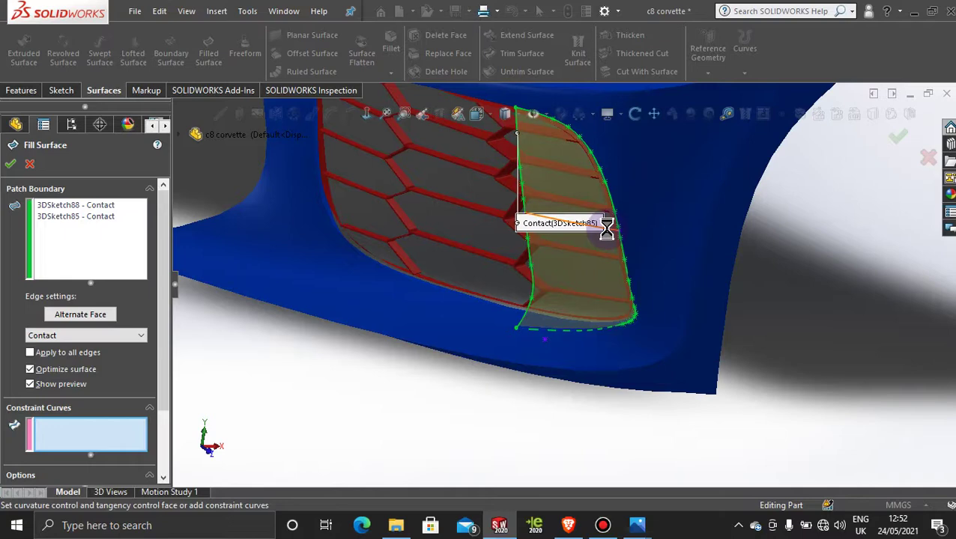
pyautogui.click(607, 228)
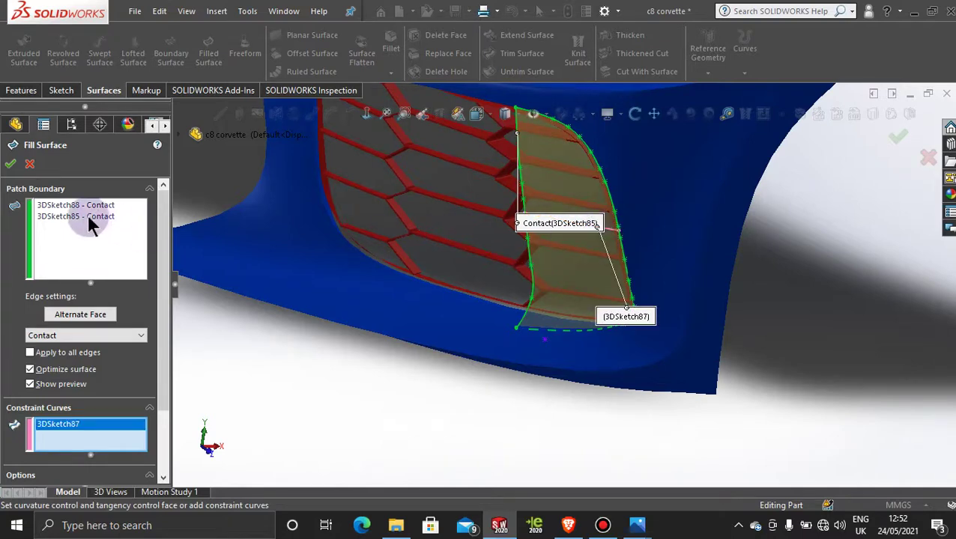
pyautogui.click(10, 164)
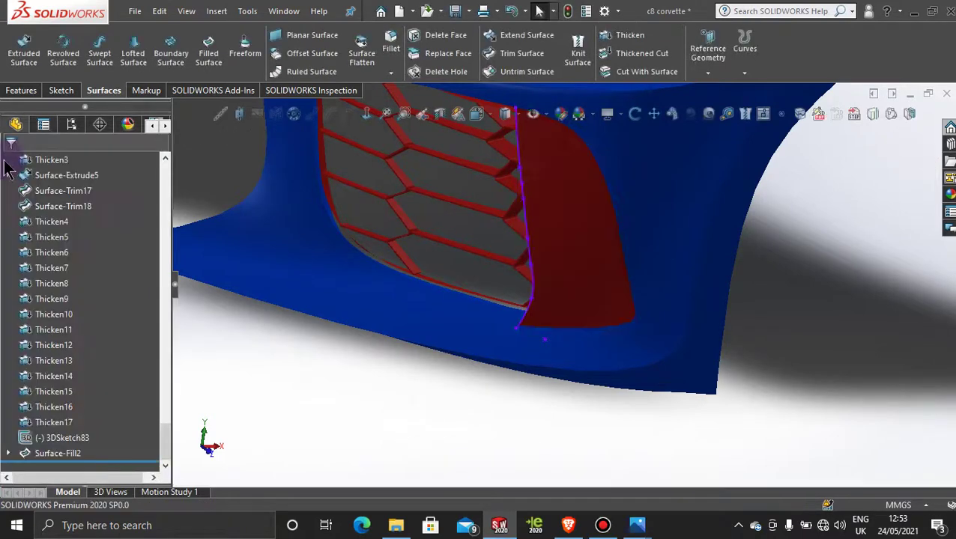
# - Examine the new filled surface from several angles, including its upper corner against the bumper opening
pyautogui.moveTo(697, 294); pyautogui.dragTo(664, 390, button='middle')
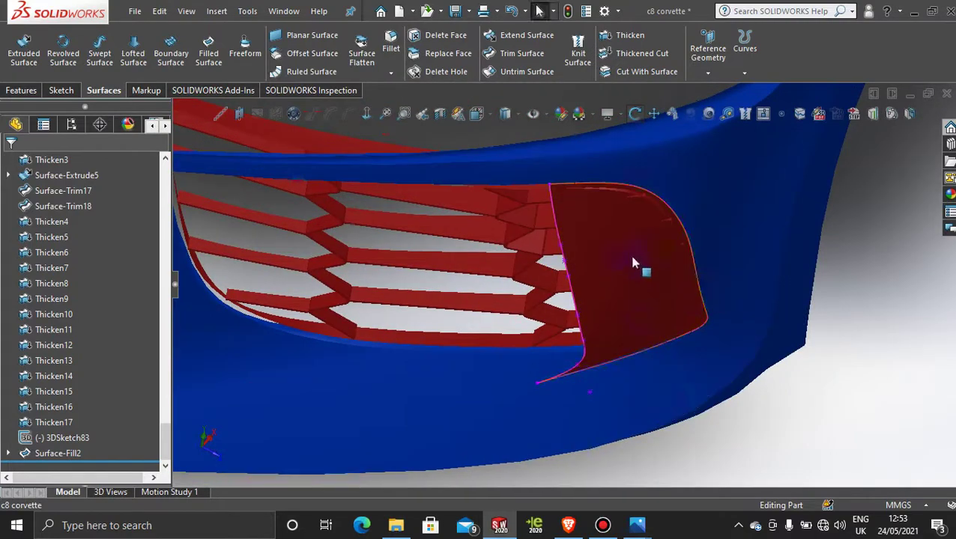
pyautogui.scroll(-5, 643, 203)
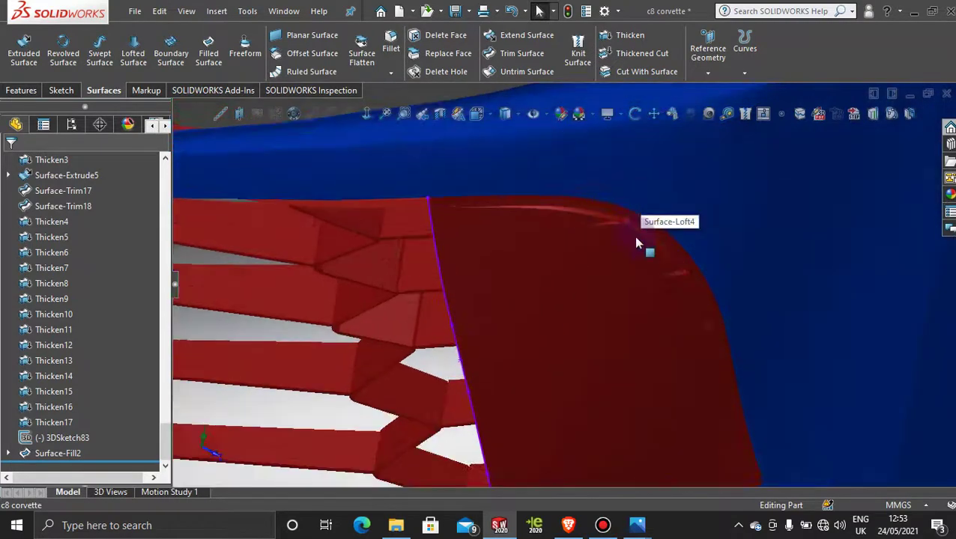
pyautogui.scroll(6, 669, 277)
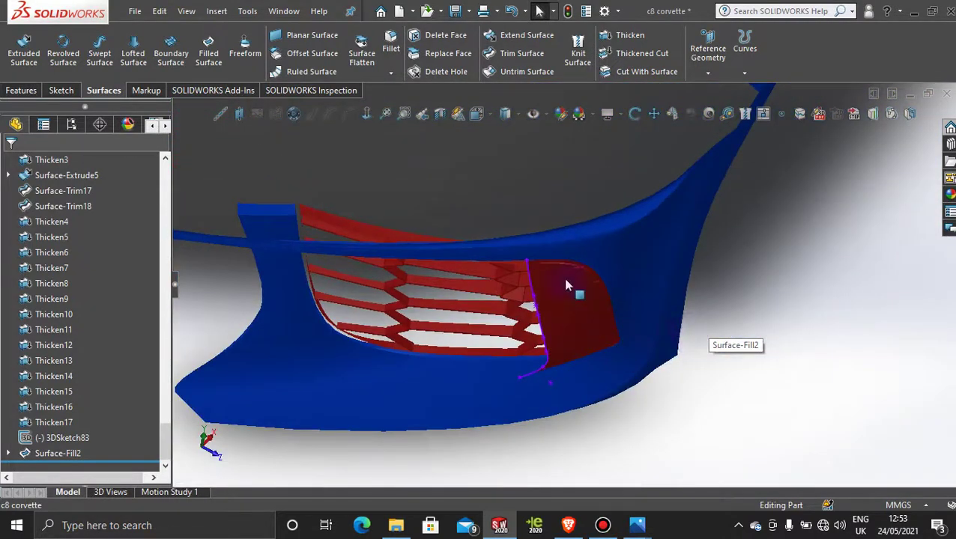
pyautogui.moveTo(566, 285); pyautogui.dragTo(604, 241, button='middle')
pyautogui.click(598, 364)
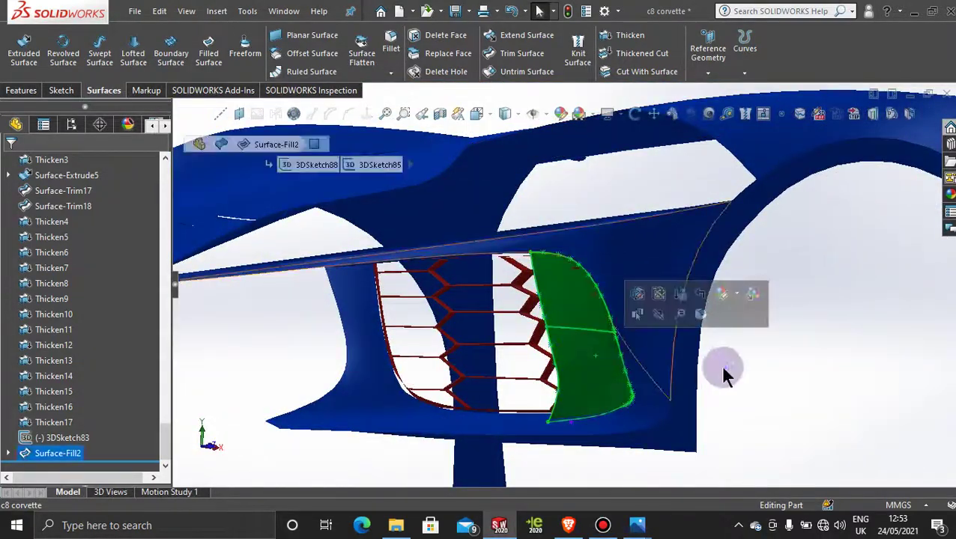
pyautogui.moveTo(740, 390); pyautogui.dragTo(691, 343, button='middle')
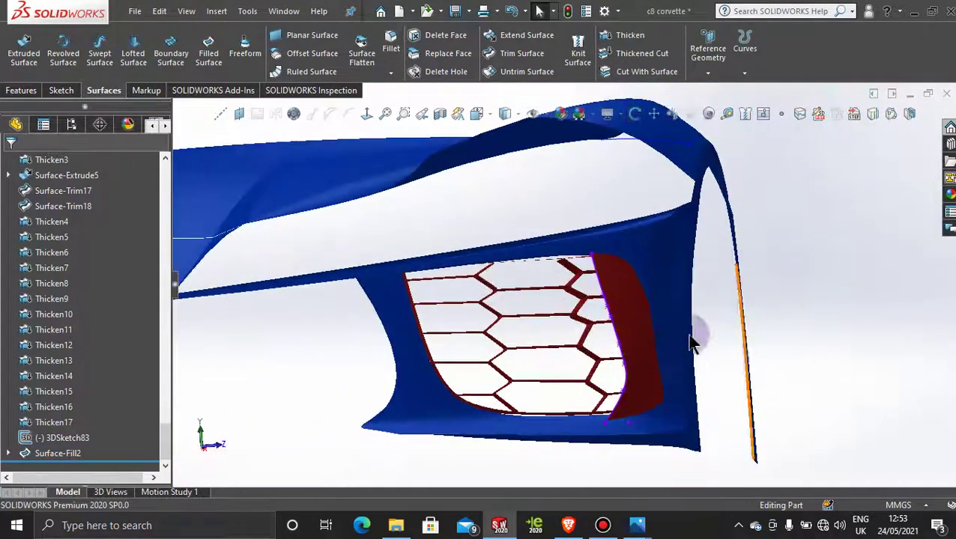
# - Edit the spline sketch along the filled surface's inner edge, moving its three upper control points outward to round the top, and exit the sketch
pyautogui.rightClick(626, 323)
pyautogui.click(629, 285)
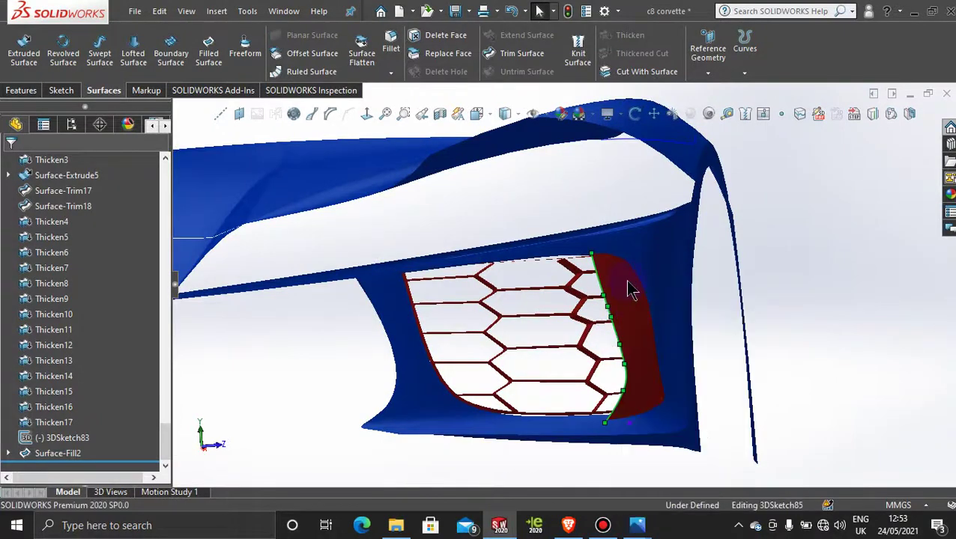
pyautogui.moveTo(619, 326)
pyautogui.mouseDown(button='middle')
pyautogui.moveTo(617, 335)
pyautogui.moveTo(700, 353)
pyautogui.moveTo(700, 335)
pyautogui.moveTo(696, 356)
pyautogui.mouseUp(button='middle')
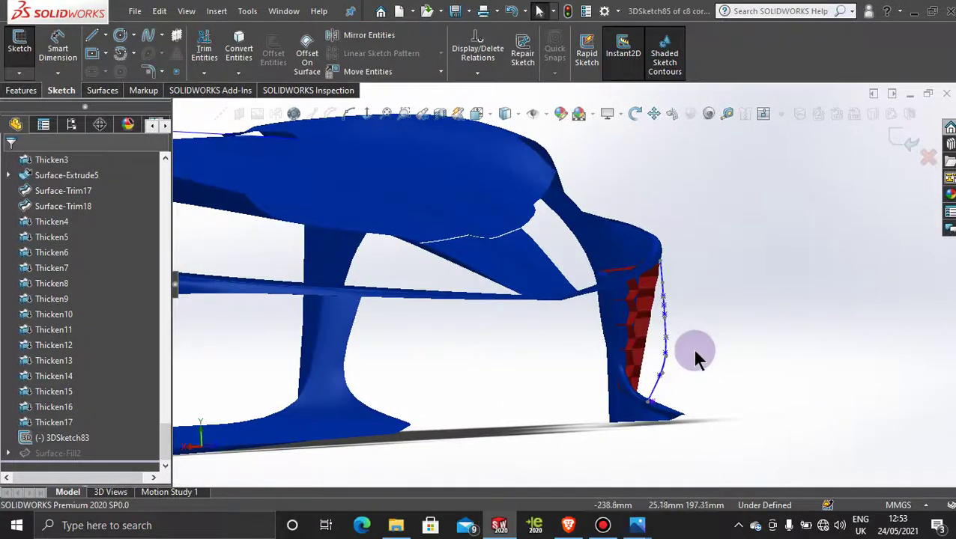
pyautogui.press('space')
pyautogui.click(465, 337)
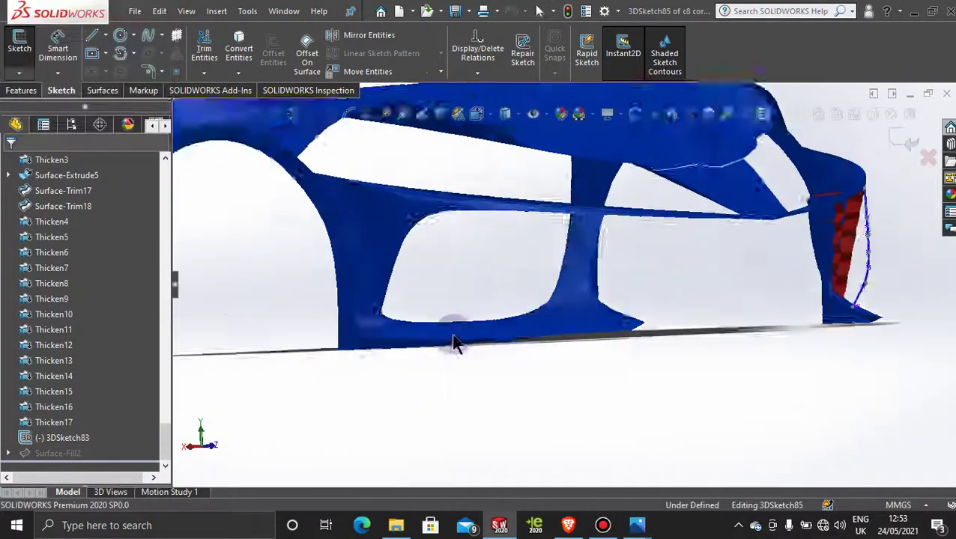
pyautogui.scroll(-10, 700, 302)
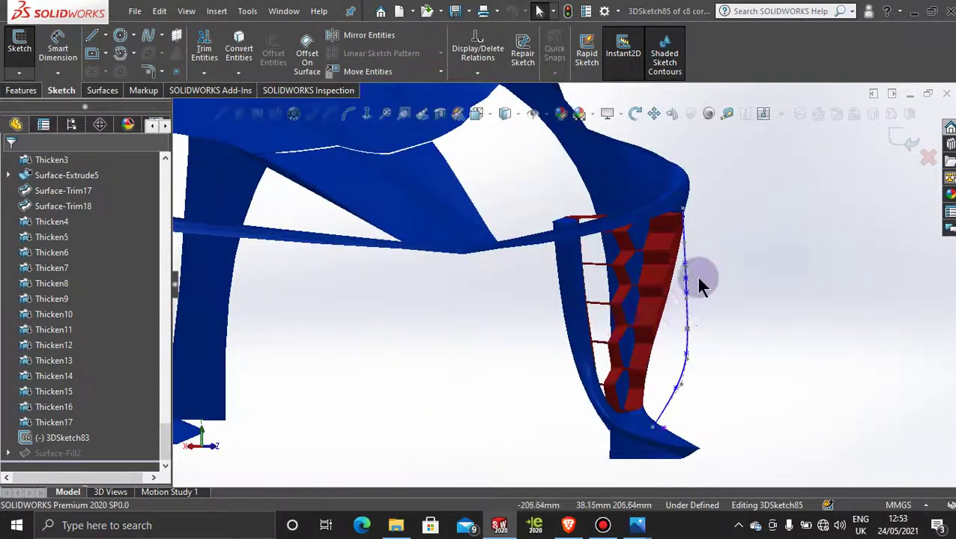
pyautogui.scroll(-5, 699, 282)
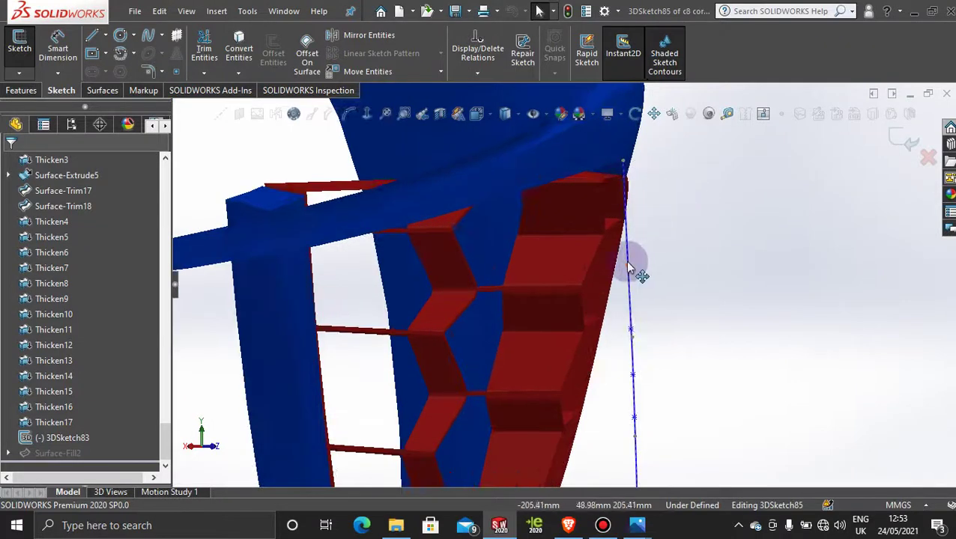
pyautogui.click(628, 267)
pyautogui.moveTo(631, 268); pyautogui.dragTo(643, 200)
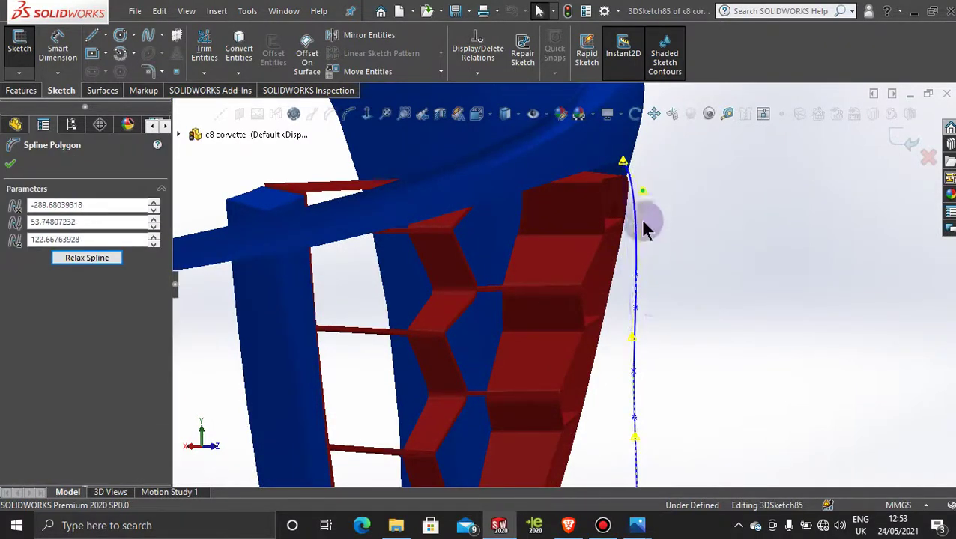
pyautogui.moveTo(630, 343); pyautogui.dragTo(643, 426)
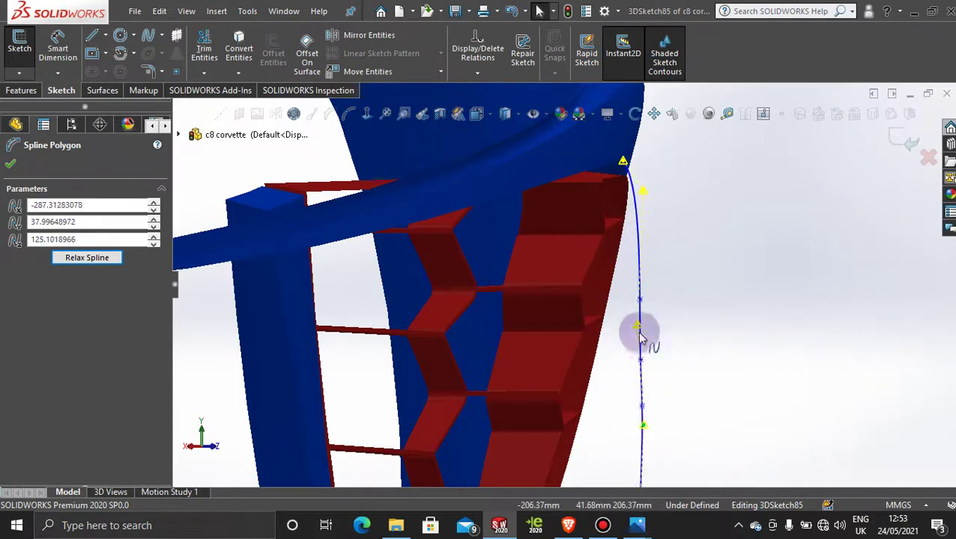
pyautogui.moveTo(638, 326); pyautogui.dragTo(643, 325)
pyautogui.scroll(3, 659, 399)
pyautogui.press('z')
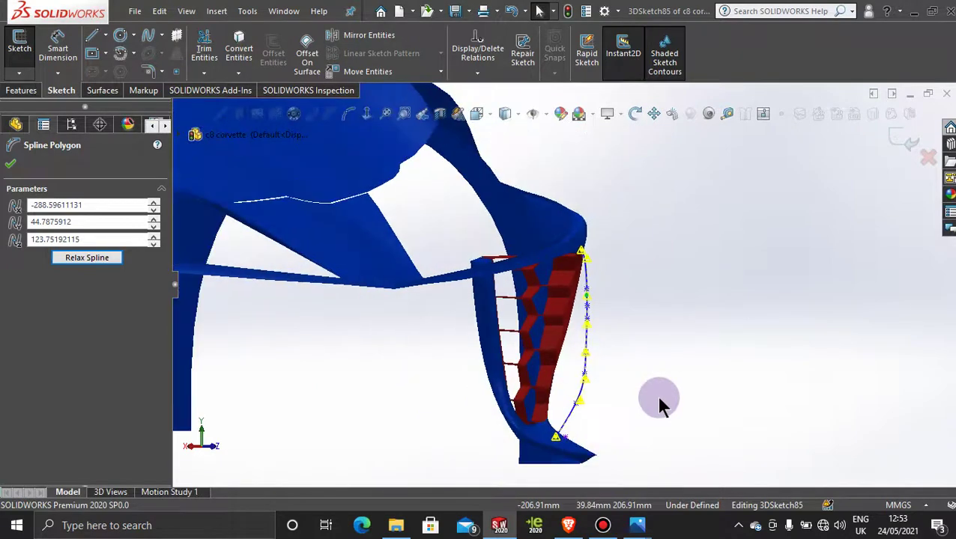
pyautogui.click(898, 137)
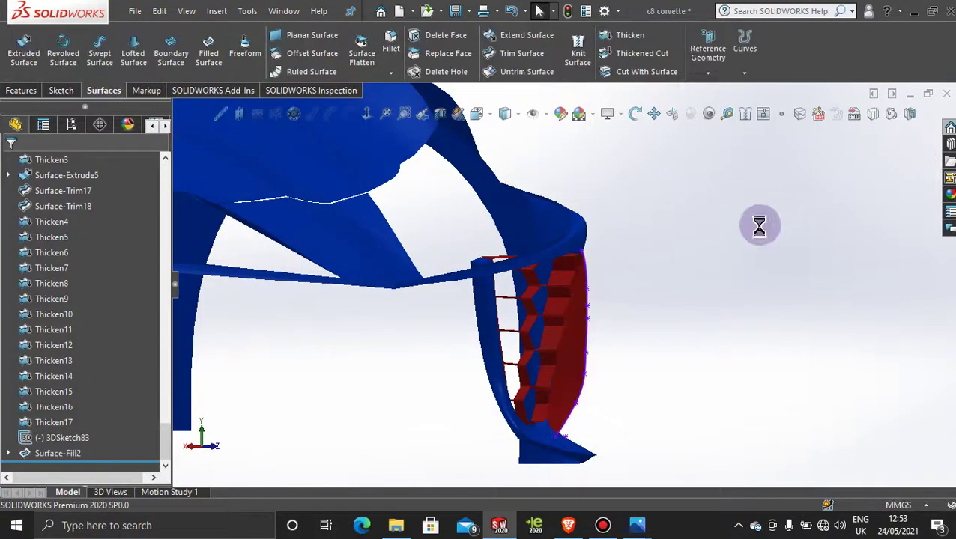
# - Examine the rebuilt filled surface beside the grille and compare it with the reference car photos
pyautogui.moveTo(757, 224)
pyautogui.mouseDown(button='middle')
pyautogui.moveTo(672, 277)
pyautogui.moveTo(586, 242)
pyautogui.moveTo(523, 250)
pyautogui.moveTo(580, 330)
pyautogui.mouseUp(button='middle')
pyautogui.scroll(-5, 649, 274)
pyautogui.moveTo(660, 289); pyautogui.dragTo(648, 256, button='middle')
pyautogui.scroll(4, 621, 273)
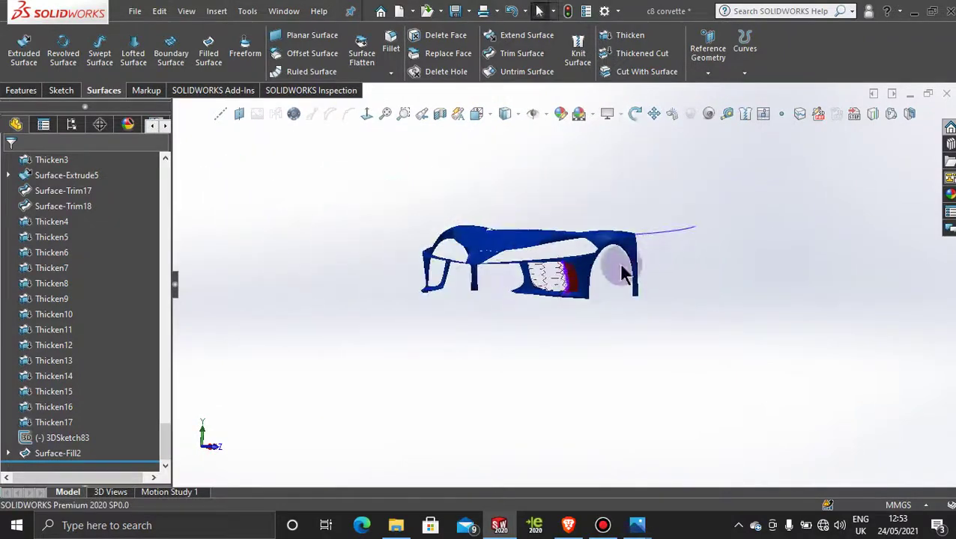
pyautogui.scroll(-4, 570, 250)
pyautogui.scroll(-4, 576, 288)
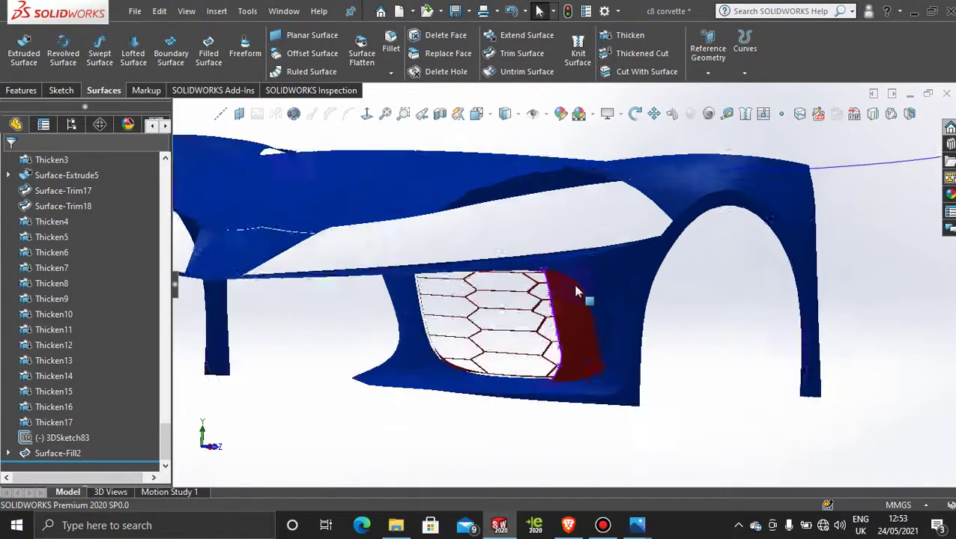
pyautogui.moveTo(637, 529)
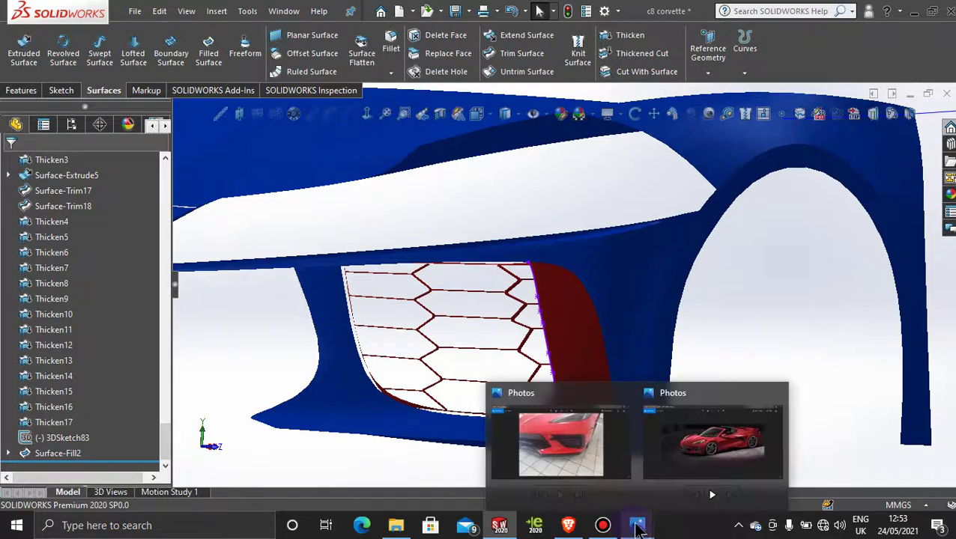
pyautogui.moveTo(758, 457)
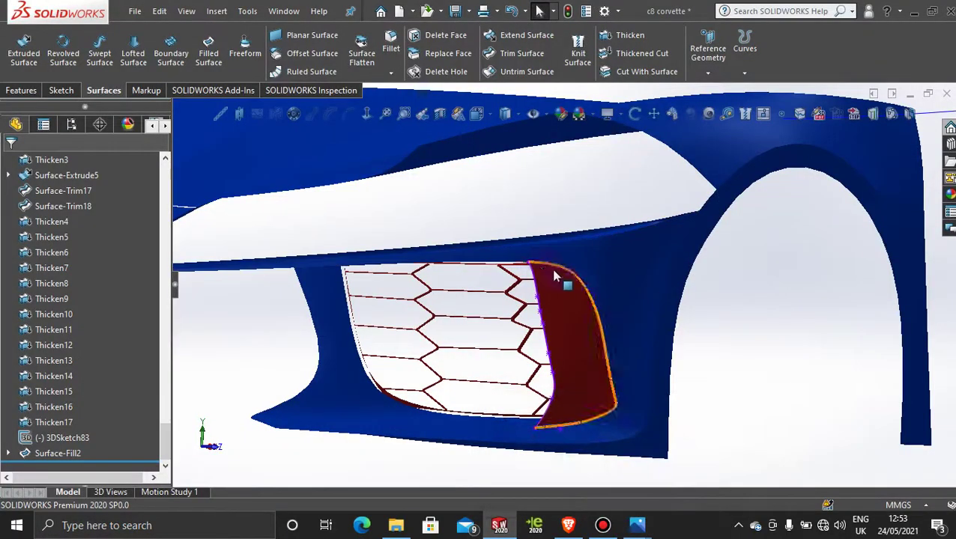
# - Hide the spline sketch that runs along the filled surface's inner edge
pyautogui.click(584, 315)
pyautogui.click(761, 342)
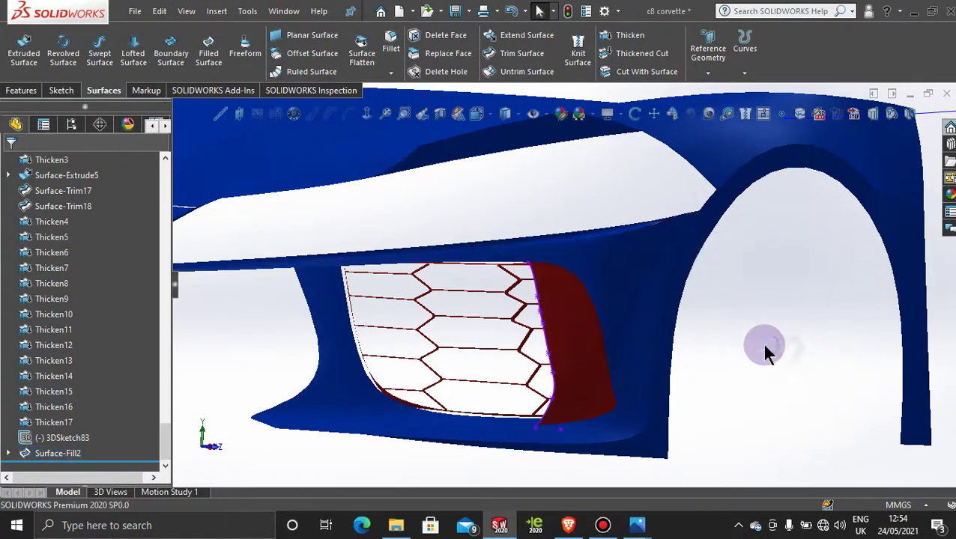
pyautogui.rightClick(550, 347)
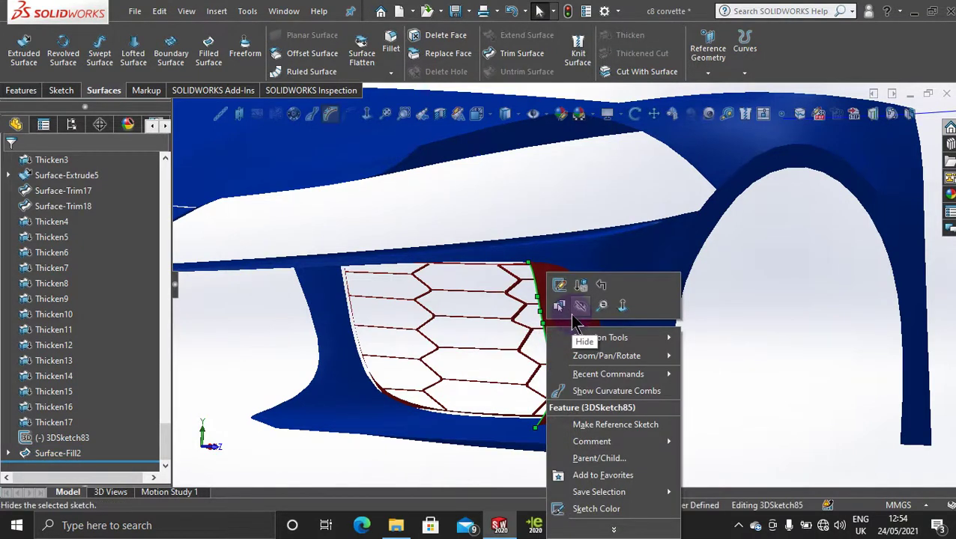
pyautogui.click(573, 306)
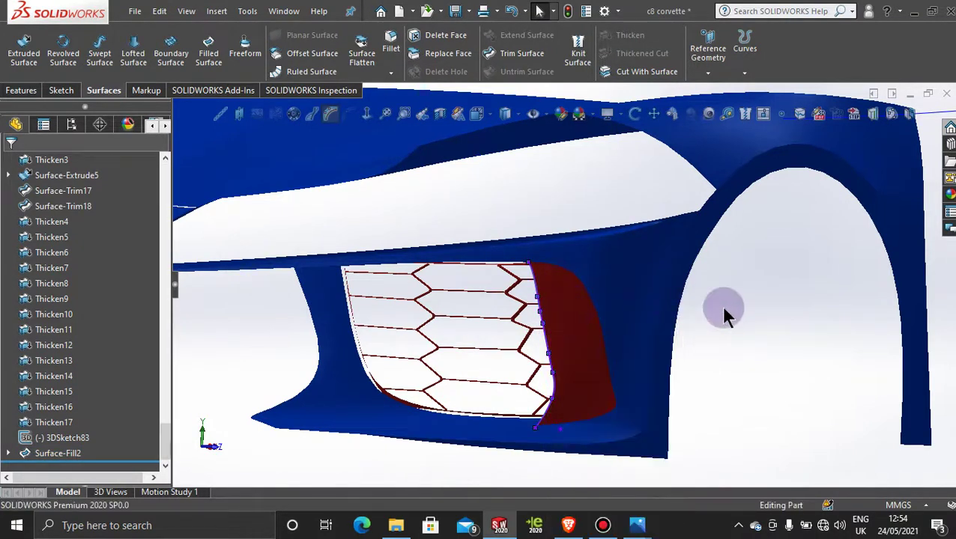
# - Examine the grille and filled surface in the side opening from the front and at an angle, and save the part
pyautogui.press('f')
pyautogui.moveTo(768, 371); pyautogui.dragTo(629, 392, button='middle')
pyautogui.press('space')
pyautogui.click(452, 298)
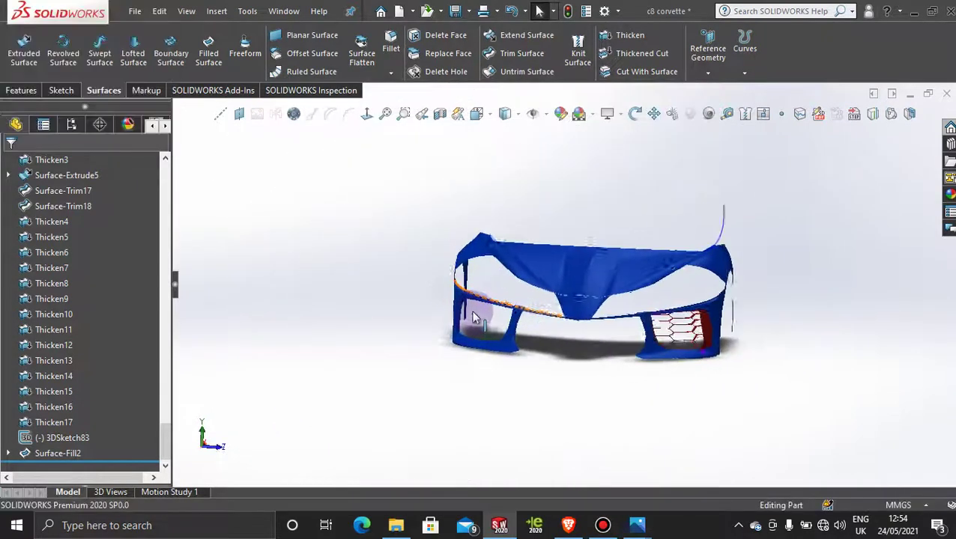
pyautogui.scroll(-5, 768, 330)
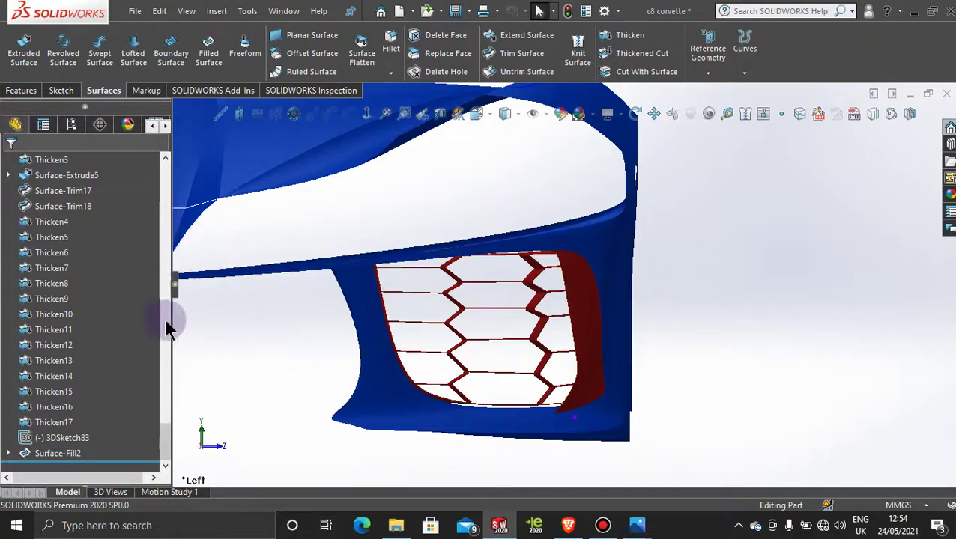
pyautogui.moveTo(161, 424); pyautogui.dragTo(145, 173)
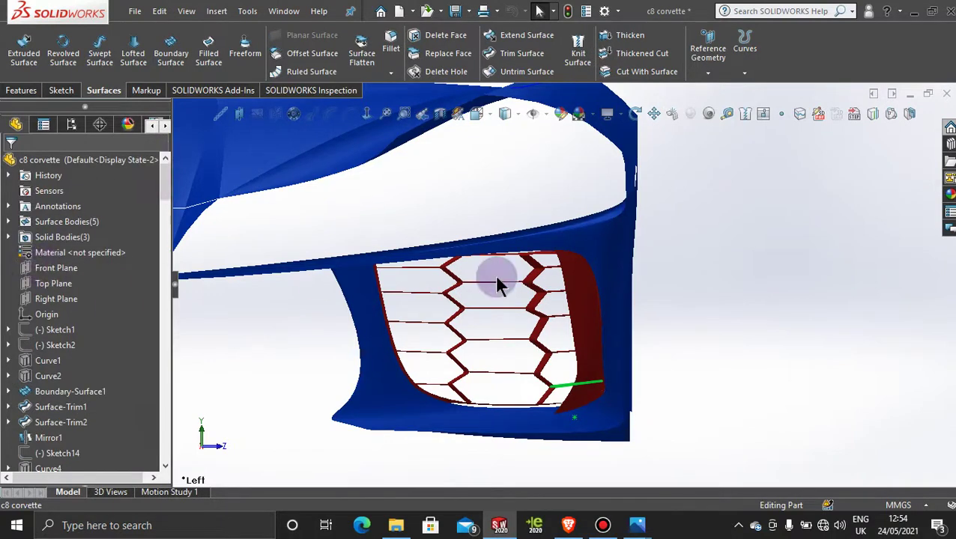
pyautogui.scroll(8, 563, 282)
pyautogui.moveTo(603, 243); pyautogui.dragTo(474, 261, button='middle')
pyautogui.scroll(-3, 473, 261)
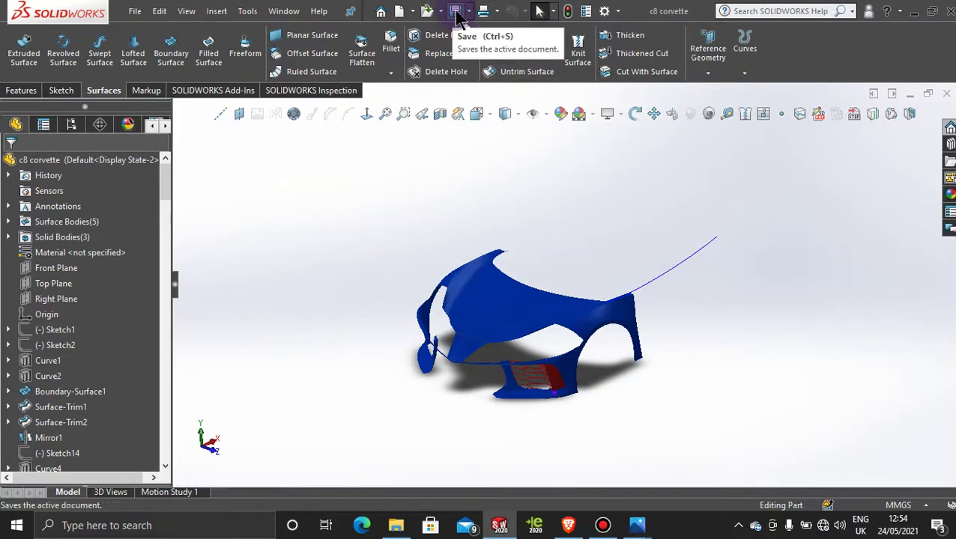
# - Start a new sketch on the Right Plane and view it from the car's front, at the opening with the grille
pyautogui.click(368, 209)
pyautogui.click(63, 283)
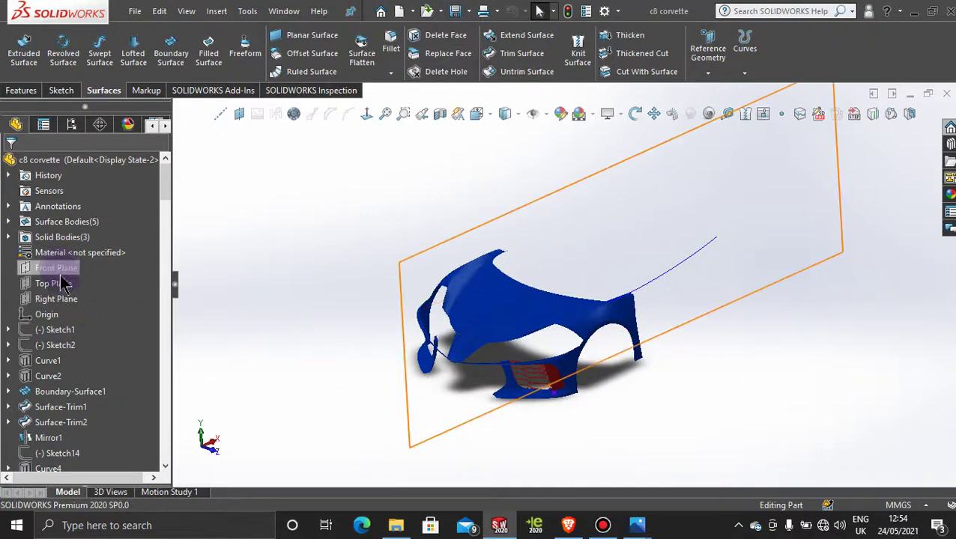
pyautogui.click(62, 299)
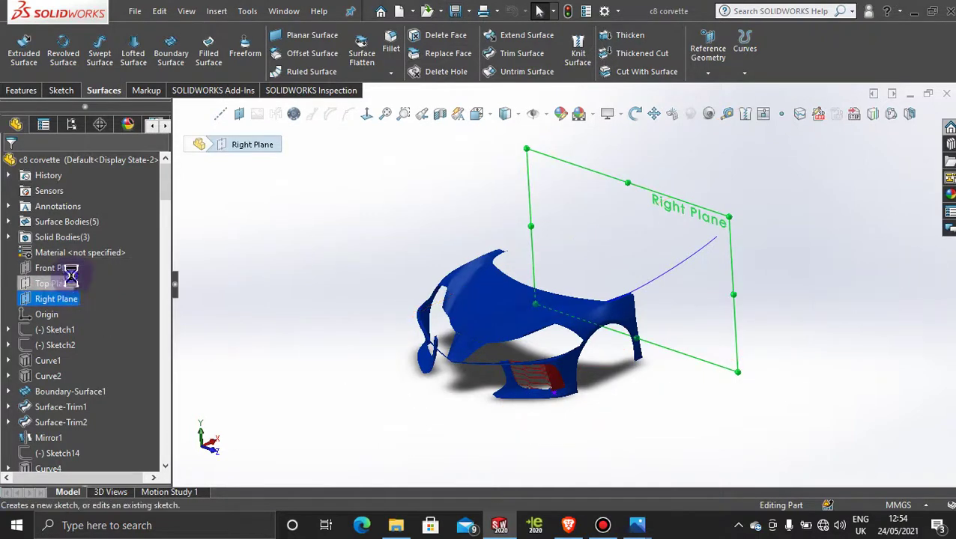
pyautogui.click(73, 272)
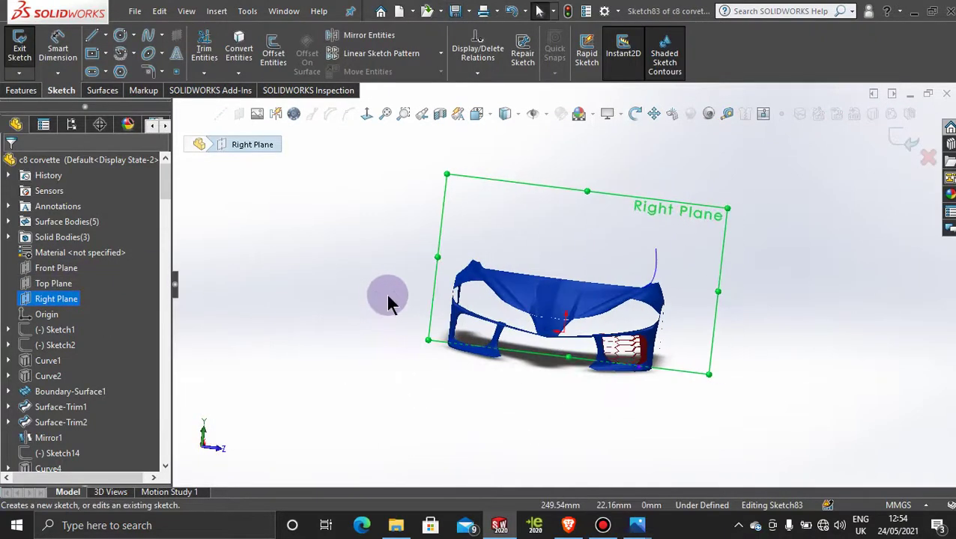
pyautogui.click(366, 114)
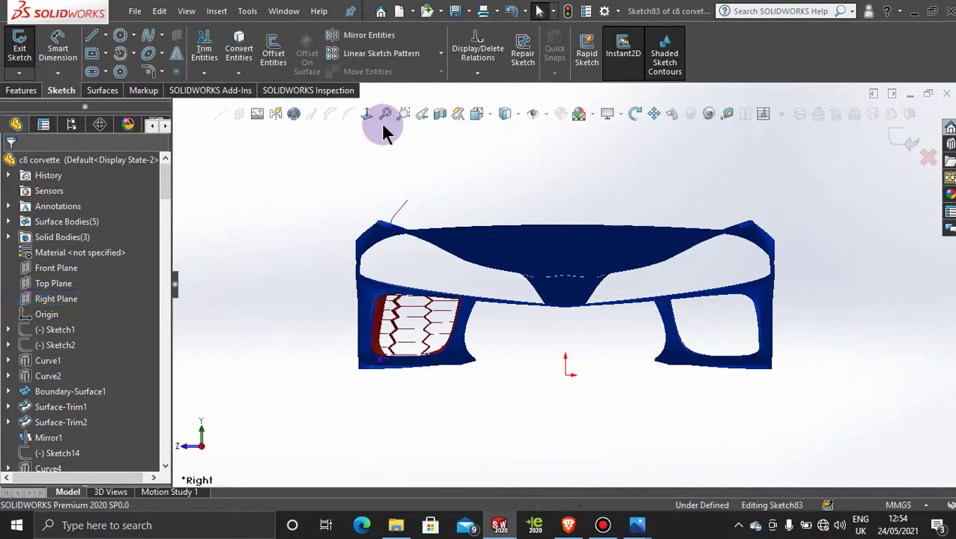
pyautogui.click(367, 114)
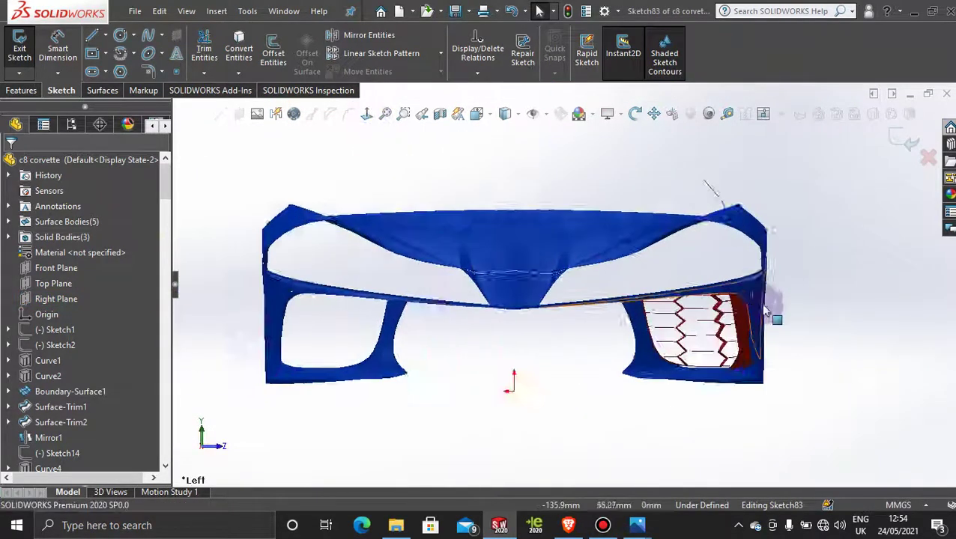
pyautogui.scroll(-6, 619, 324)
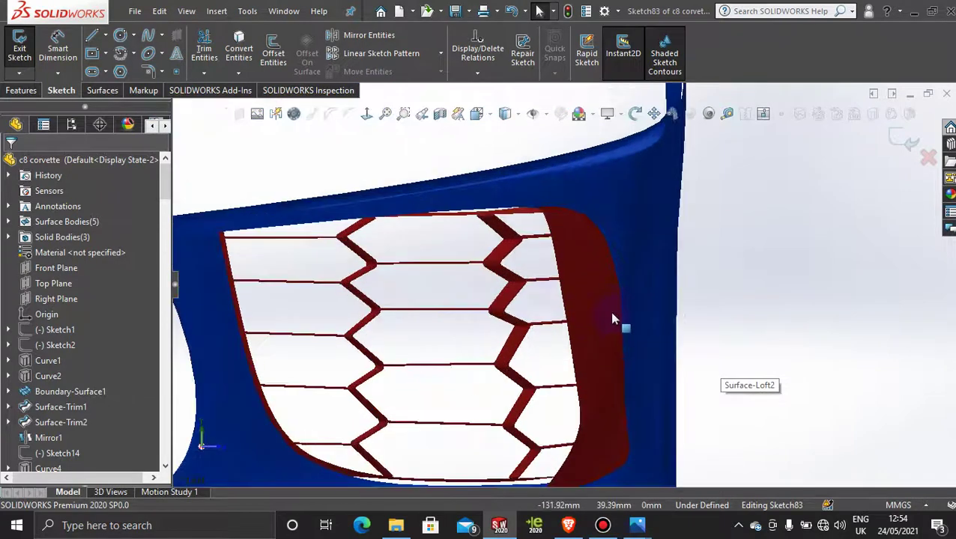
# - Sketch a two-point spline about 42 mm long beside the filled surface's inner edge and attach its lower end to that edge
pyautogui.click(149, 36)
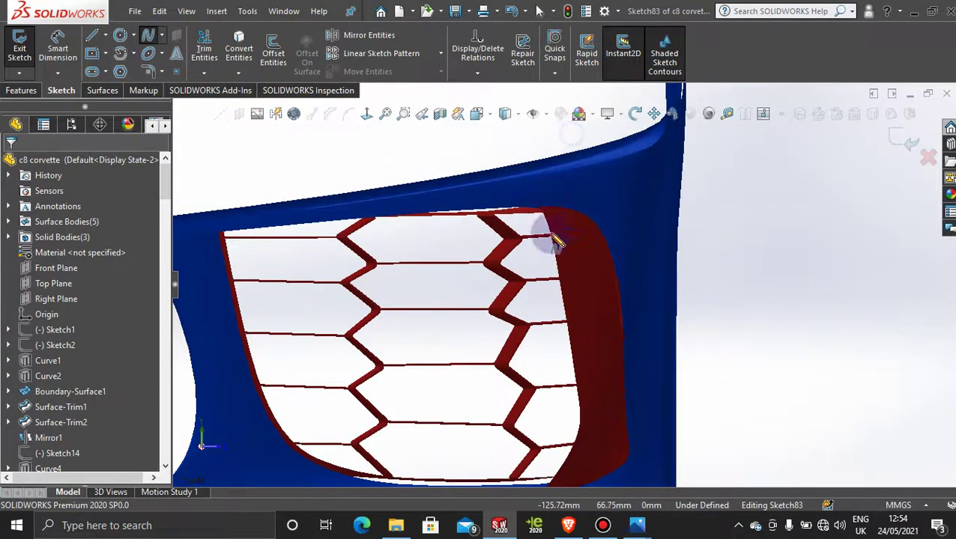
pyautogui.click(542, 210)
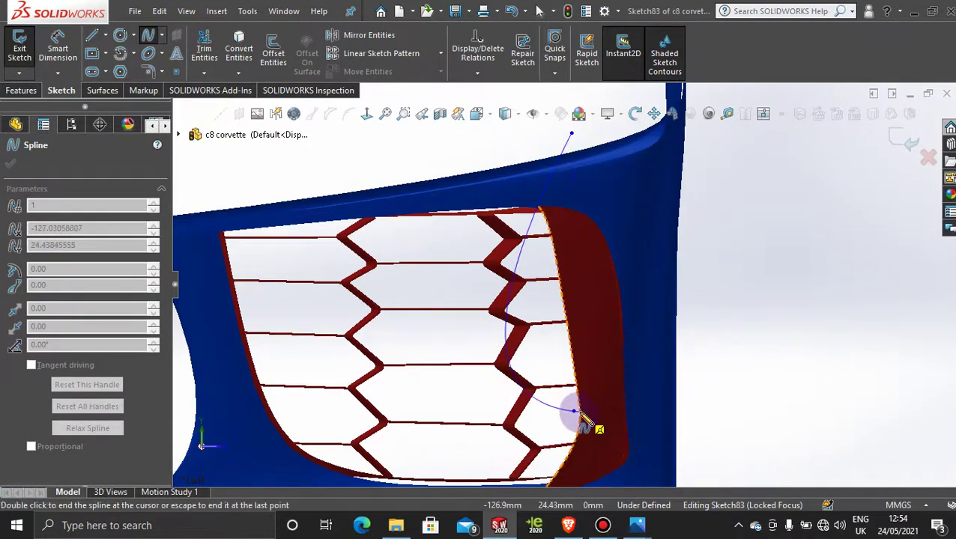
pyautogui.doubleClick(577, 417)
pyautogui.click(571, 283)
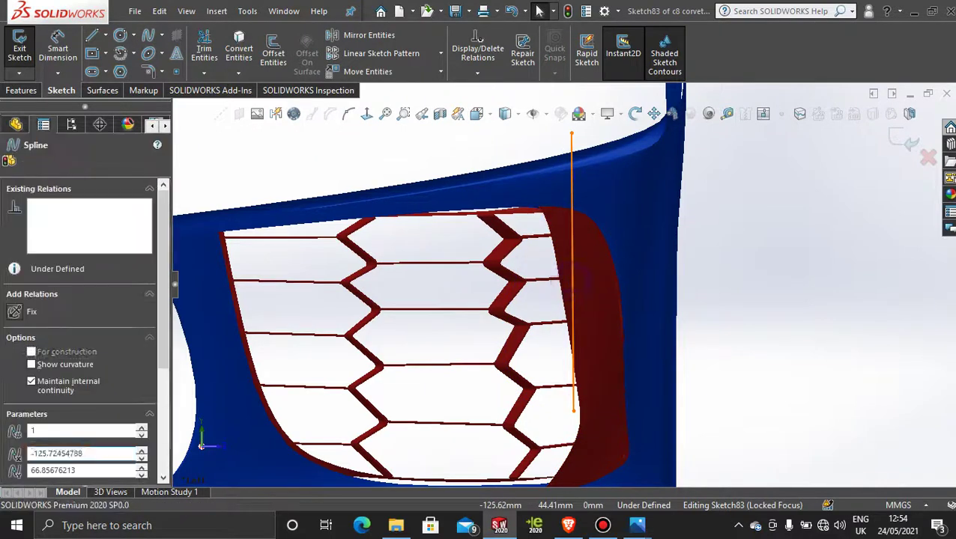
pyautogui.click(580, 428)
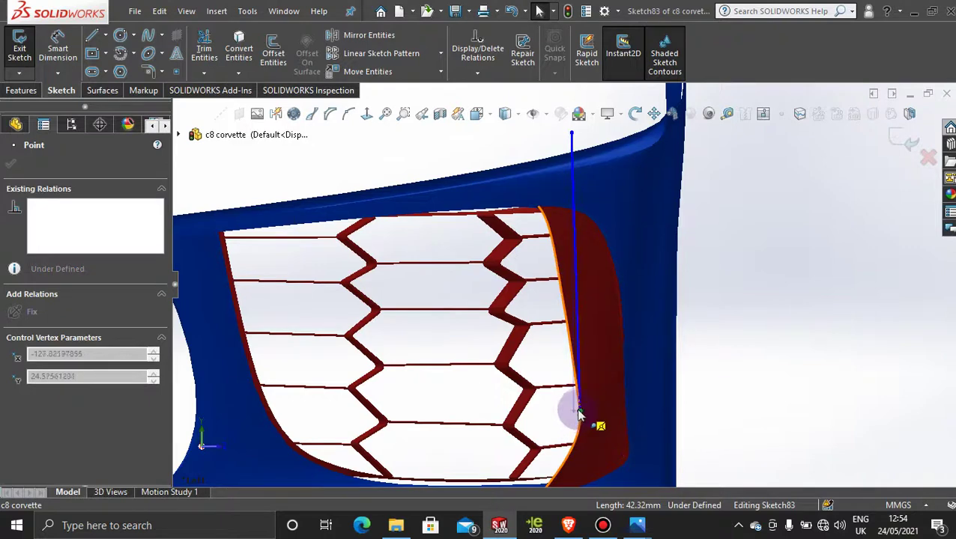
pyautogui.moveTo(579, 406); pyautogui.dragTo(579, 406)
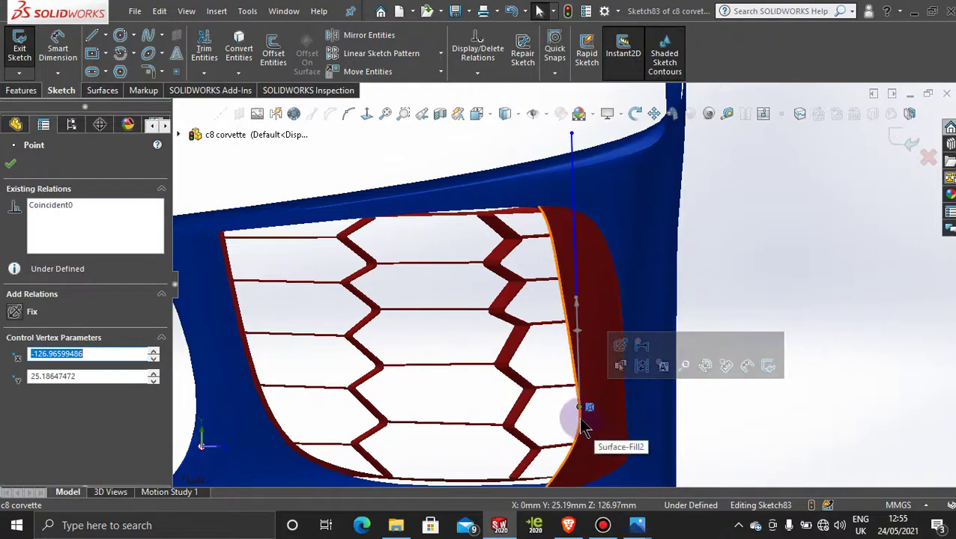
# - Make the spline tangent to the filled surface's inner edge and extend its upper end slightly upward
pyautogui.click(581, 428)
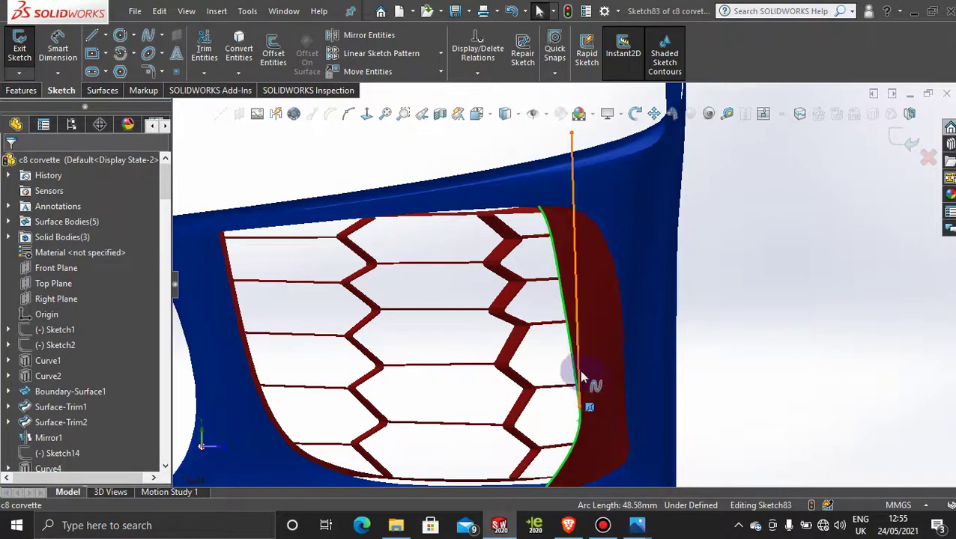
pyautogui.keyDown('ctrl'); pyautogui.click(575, 373); pyautogui.keyUp('ctrl')
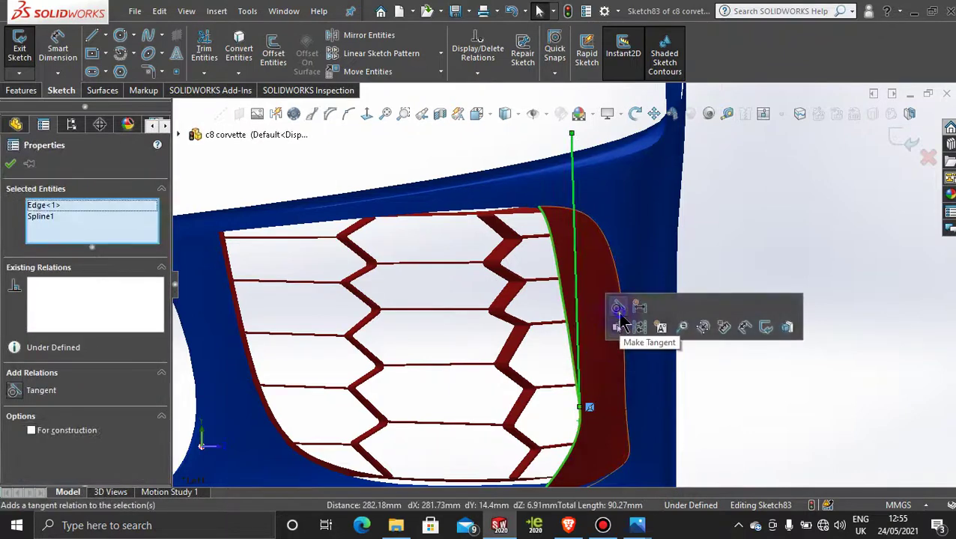
pyautogui.click(11, 164)
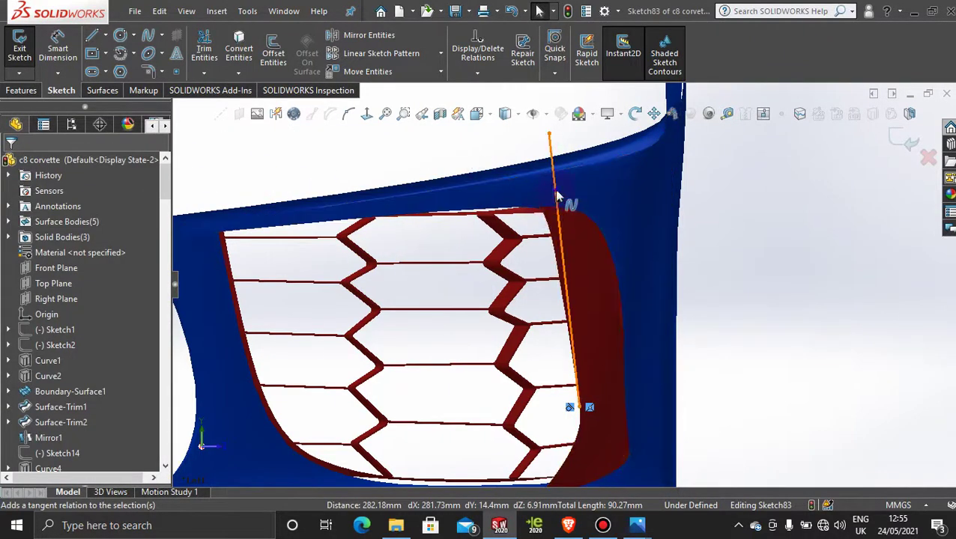
pyautogui.click(556, 218)
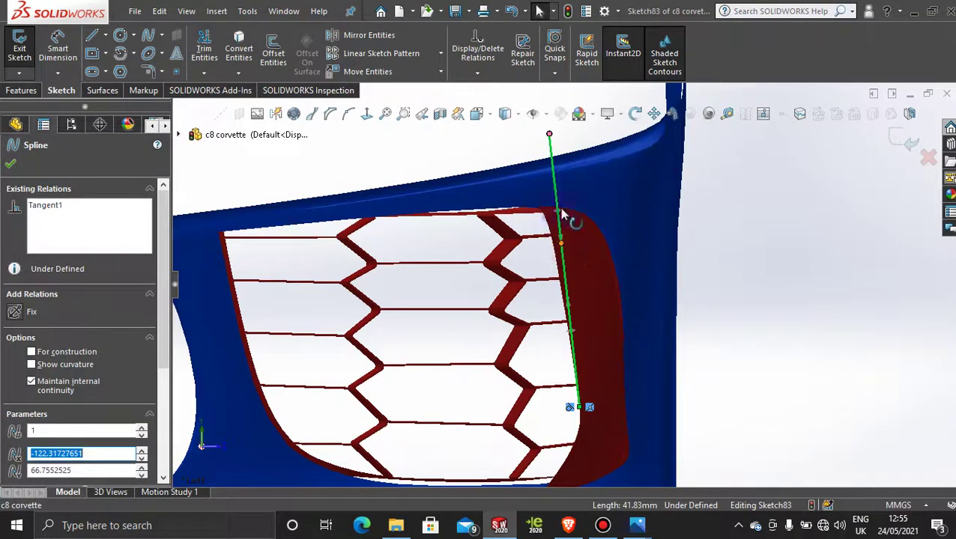
pyautogui.scroll(1, 555, 156)
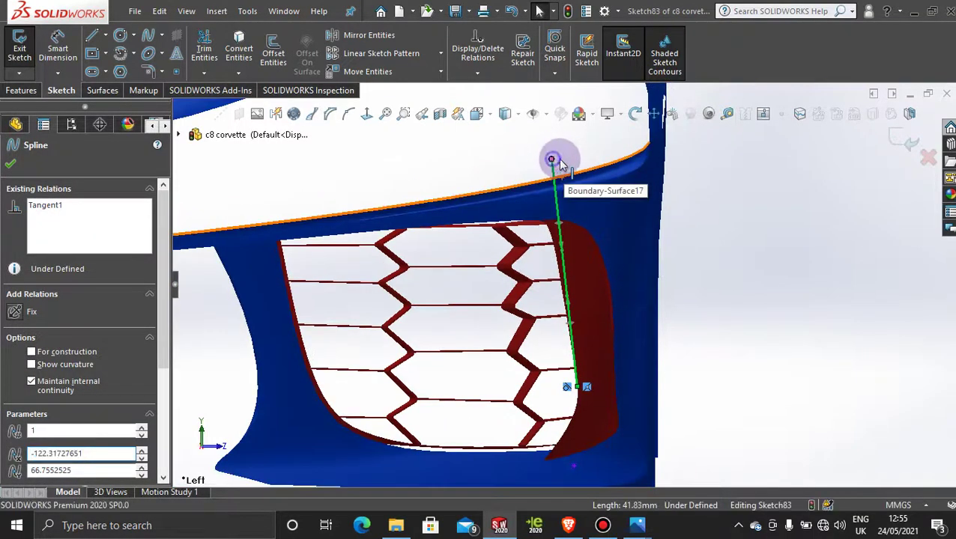
pyautogui.moveTo(558, 161); pyautogui.dragTo(552, 155)
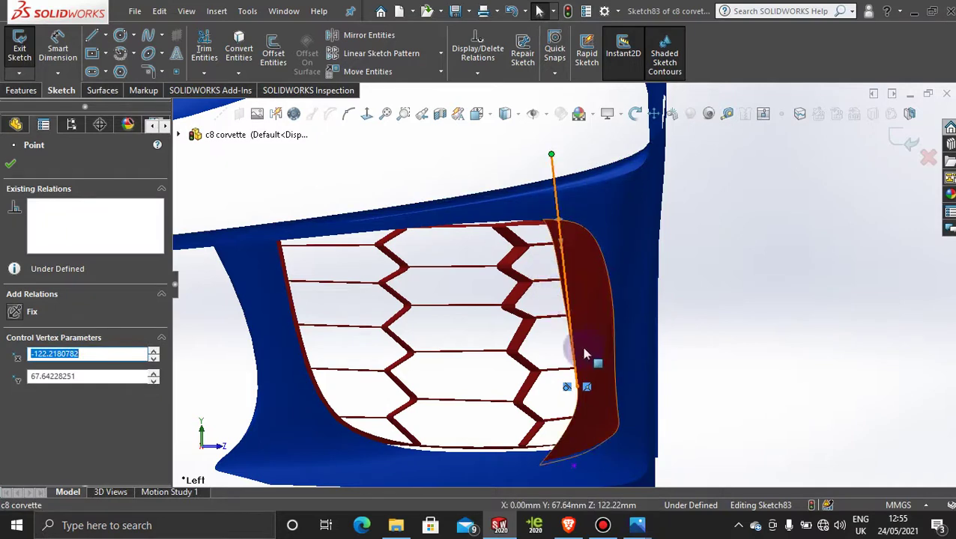
pyautogui.press('Escape')
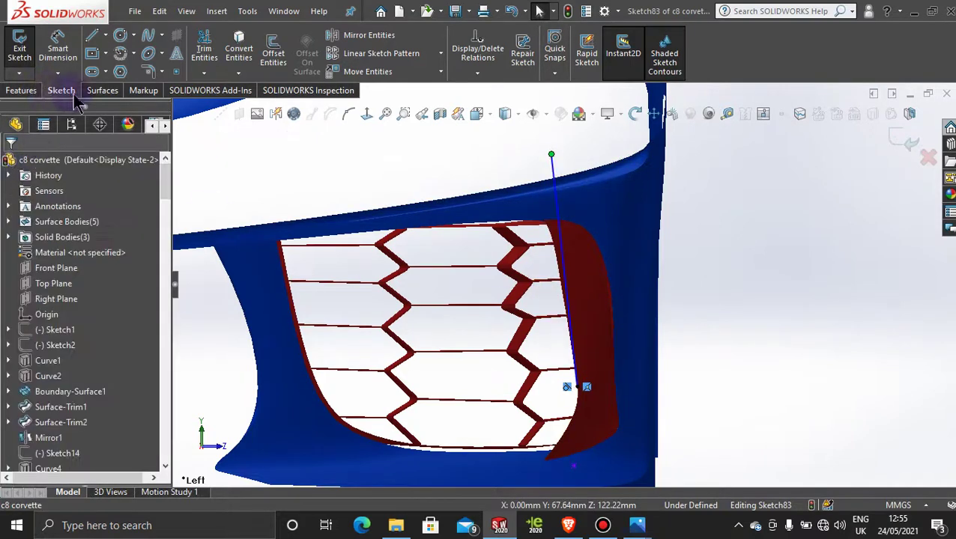
# - Trim the filled surface with the spline sketch, removing the thin sliver at its upper inner corner
pyautogui.click(102, 90)
pyautogui.click(516, 54)
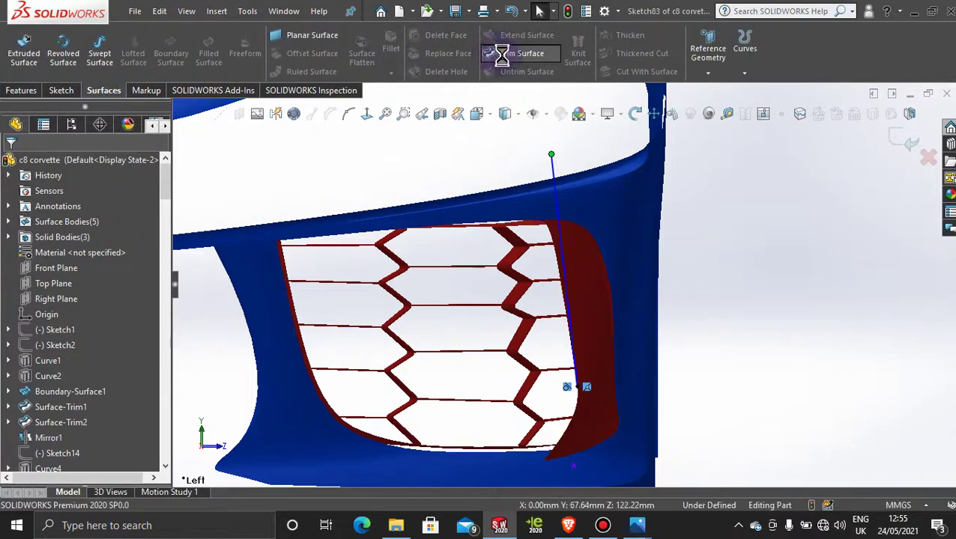
pyautogui.click(557, 234)
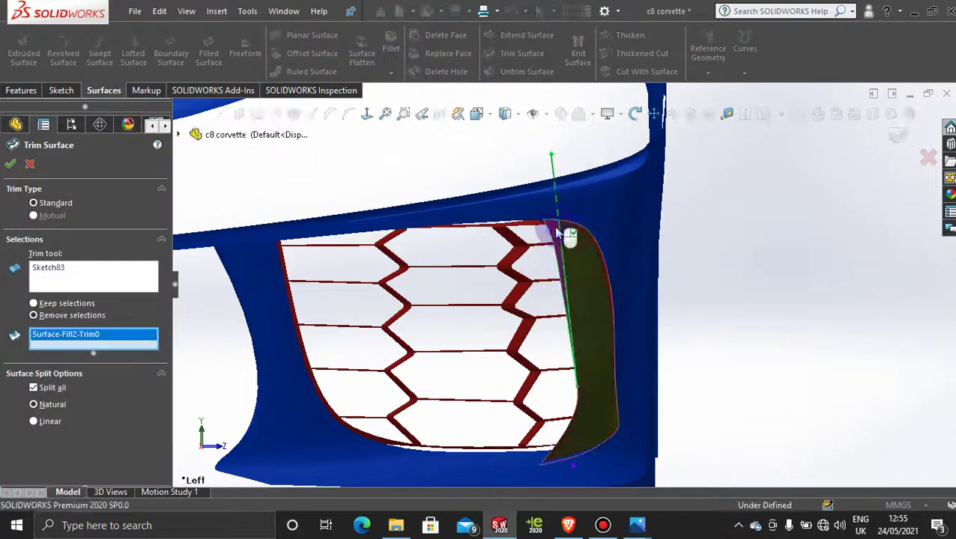
pyautogui.click(11, 165)
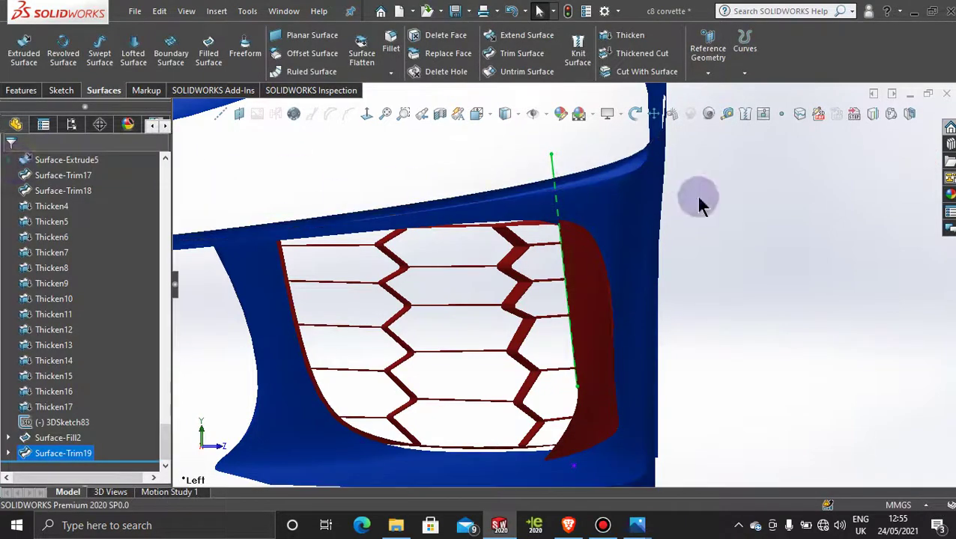
# - Open the 3D sketch of the spline crossing the middle of the filled surface, 3DSketch87, for editing
pyautogui.moveTo(699, 206); pyautogui.dragTo(627, 286, button='middle')
pyautogui.scroll(-5, 536, 331)
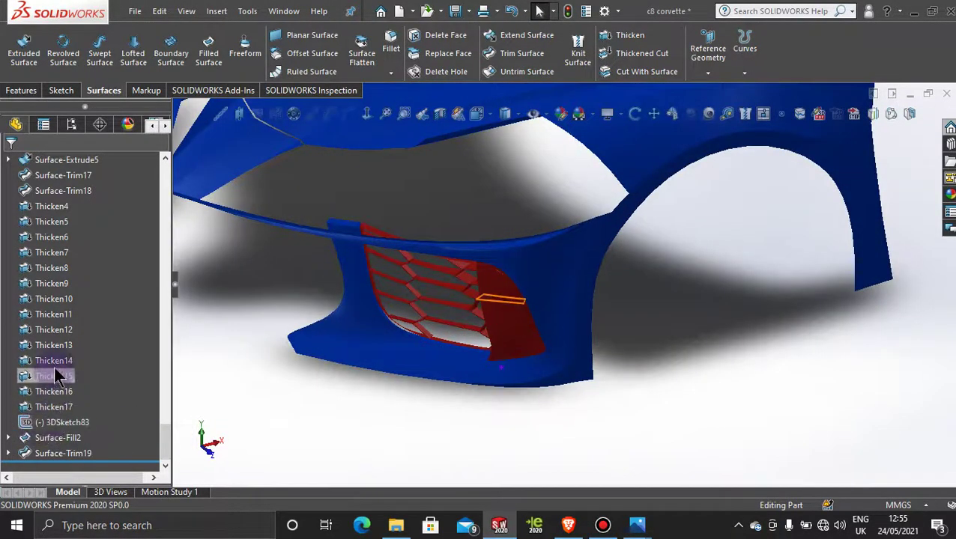
pyautogui.click(8, 439)
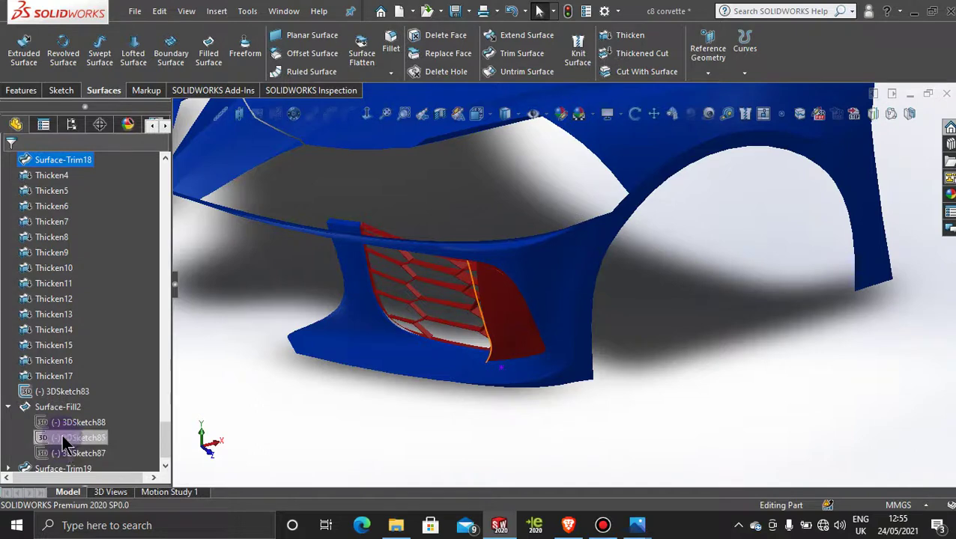
pyautogui.rightClick(64, 441)
pyautogui.click(76, 255)
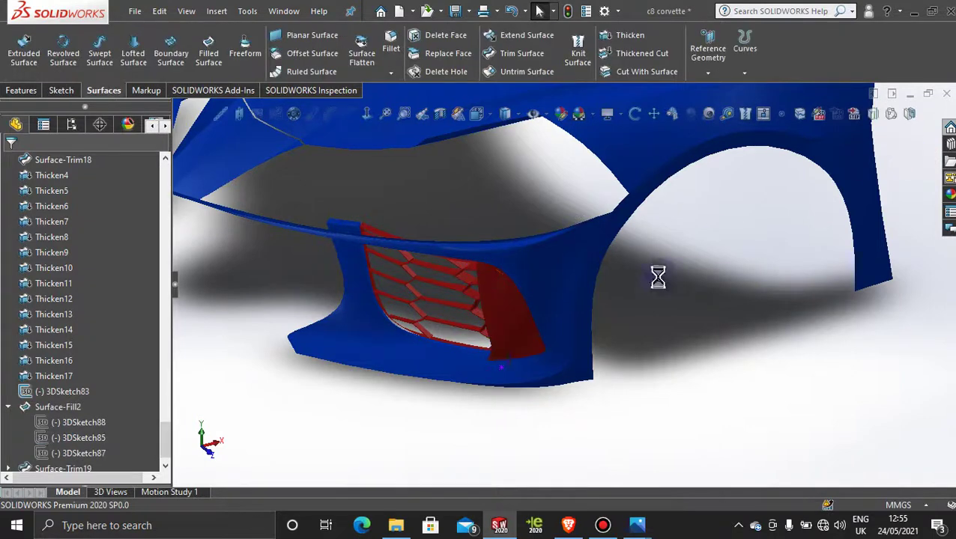
pyautogui.click(498, 318)
pyautogui.rightClick(507, 322)
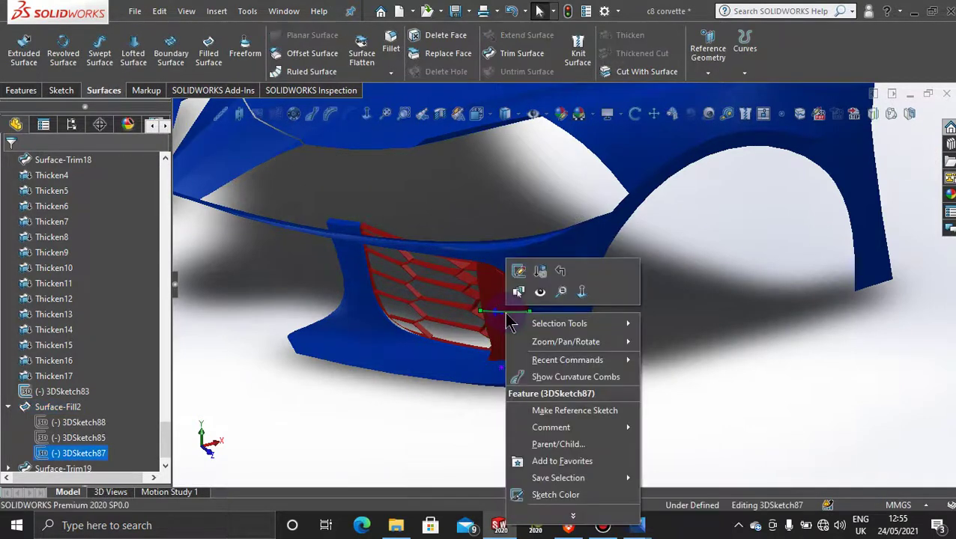
pyautogui.click(527, 272)
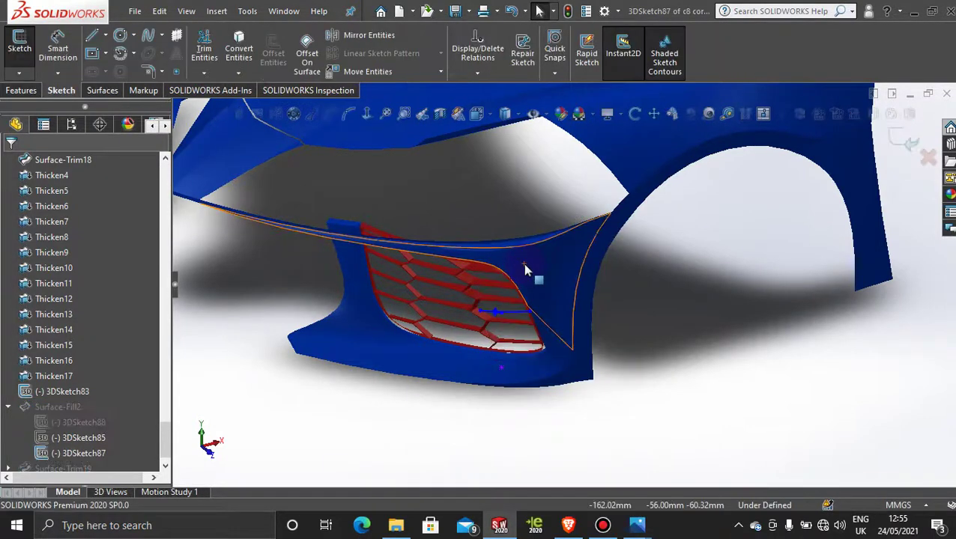
# - In the top view, pull the tangent handle at the cross spline's rear end outward to increase its bulge, and exit the sketch
pyautogui.moveTo(523, 263)
pyautogui.mouseDown(button='middle')
pyautogui.moveTo(539, 378)
pyautogui.moveTo(495, 286)
pyautogui.mouseUp(button='middle')
pyautogui.scroll(-5, 495, 283)
pyautogui.press('space')
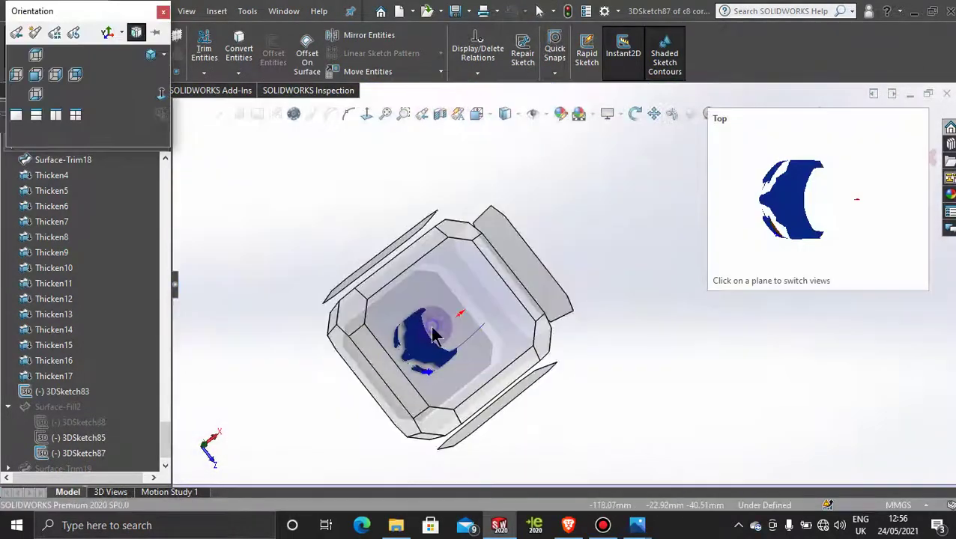
pyautogui.click(433, 334)
pyautogui.scroll(-3, 448, 390)
pyautogui.scroll(-5, 447, 386)
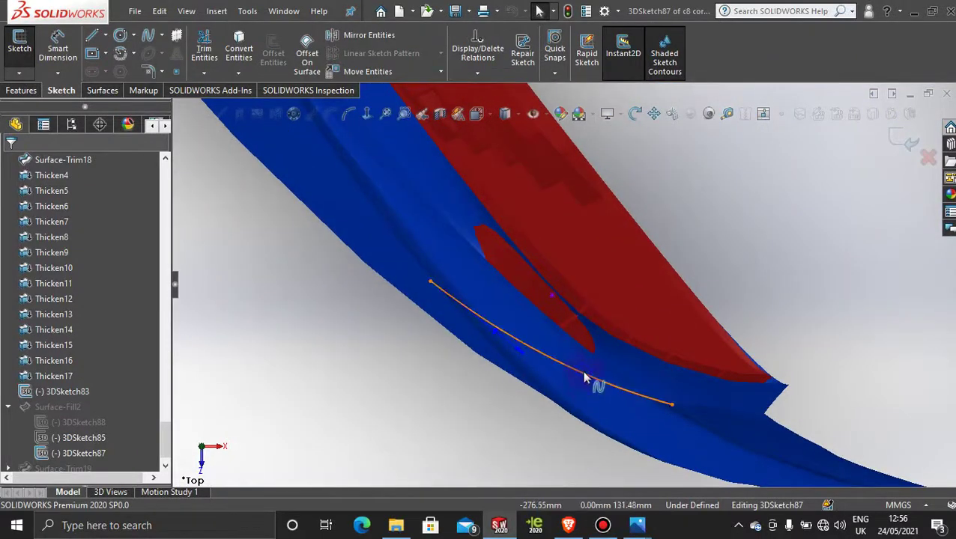
pyautogui.click(590, 380)
pyautogui.moveTo(605, 388); pyautogui.dragTo(601, 399)
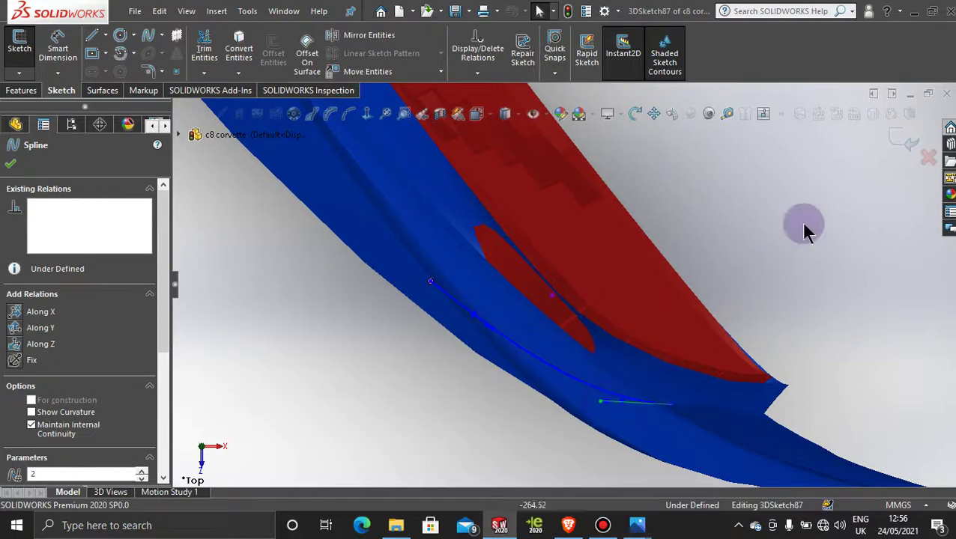
pyautogui.click(888, 133)
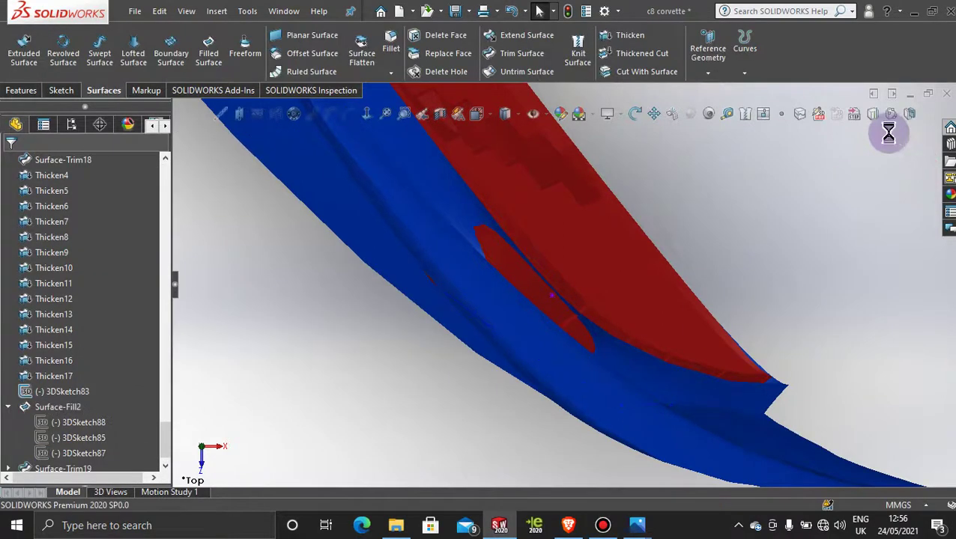
pyautogui.scroll(4, 777, 320)
pyautogui.moveTo(591, 395)
pyautogui.mouseDown(button='middle')
pyautogui.moveTo(582, 260)
pyautogui.moveTo(615, 376)
pyautogui.mouseUp(button='middle')
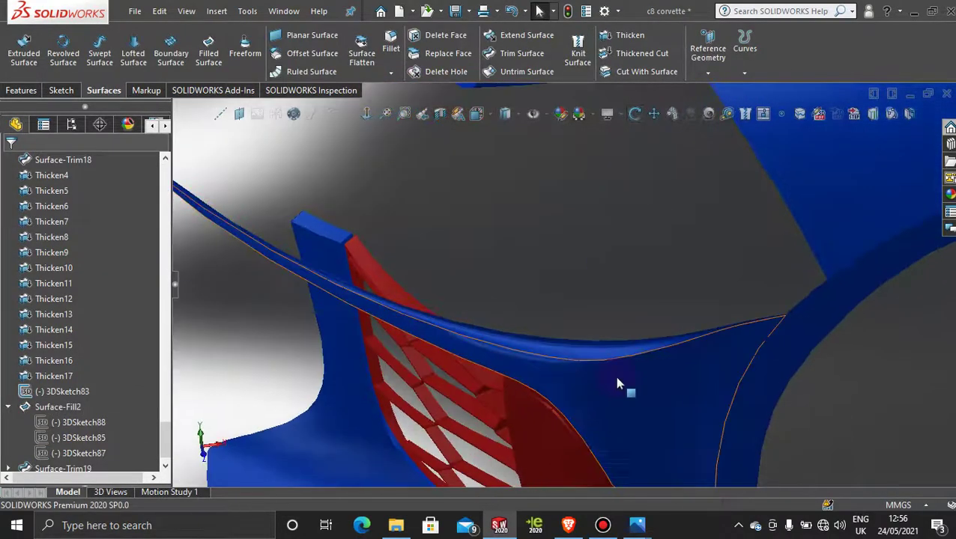
# - Open the 3D sketch of the filled surface's inner-edge spline, 3DSketch85, for editing in the side view
pyautogui.scroll(3, 614, 376)
pyautogui.scroll(-3, 585, 405)
pyautogui.moveTo(577, 310)
pyautogui.mouseDown(button='middle')
pyautogui.moveTo(598, 286)
pyautogui.moveTo(590, 319)
pyautogui.moveTo(619, 340)
pyautogui.moveTo(594, 305)
pyautogui.mouseUp(button='middle')
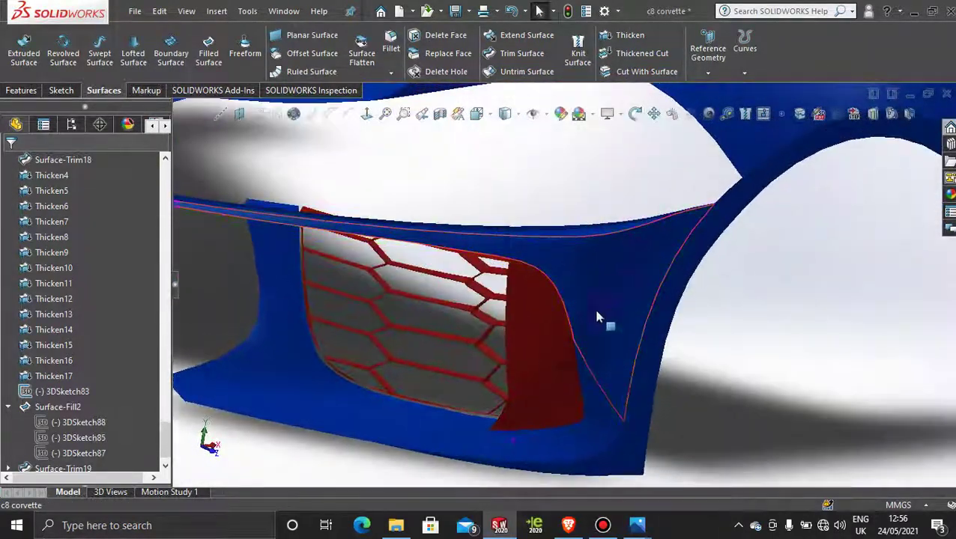
pyautogui.click(527, 349)
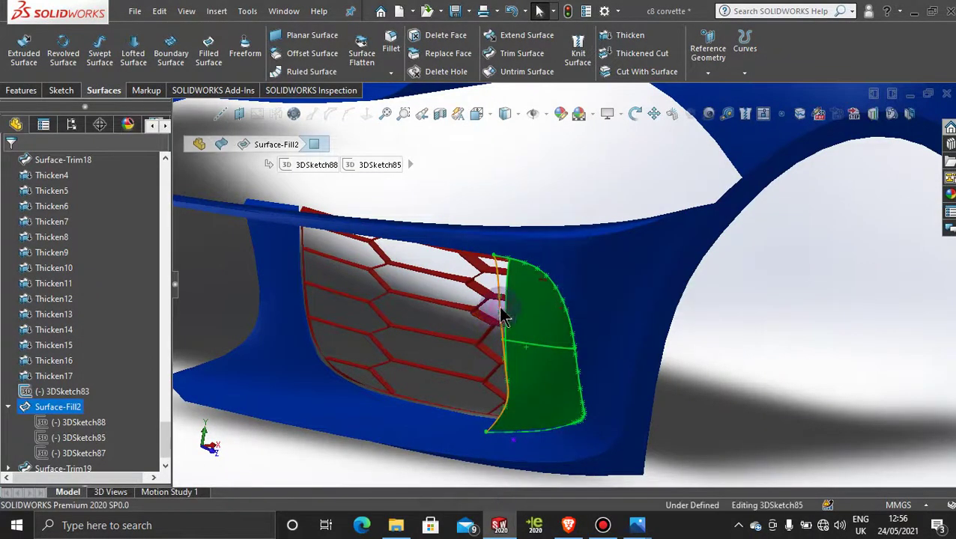
pyautogui.rightClick(501, 310)
pyautogui.click(516, 267)
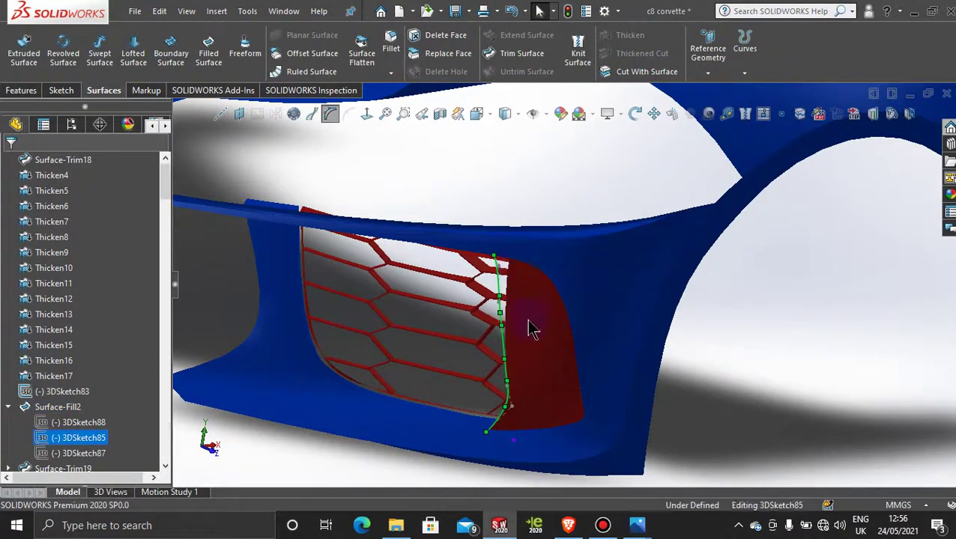
pyautogui.moveTo(523, 347)
pyautogui.mouseDown(button='middle')
pyautogui.moveTo(527, 363)
pyautogui.moveTo(622, 337)
pyautogui.moveTo(556, 348)
pyautogui.mouseUp(button='middle')
pyautogui.press('space')
pyautogui.click(440, 331)
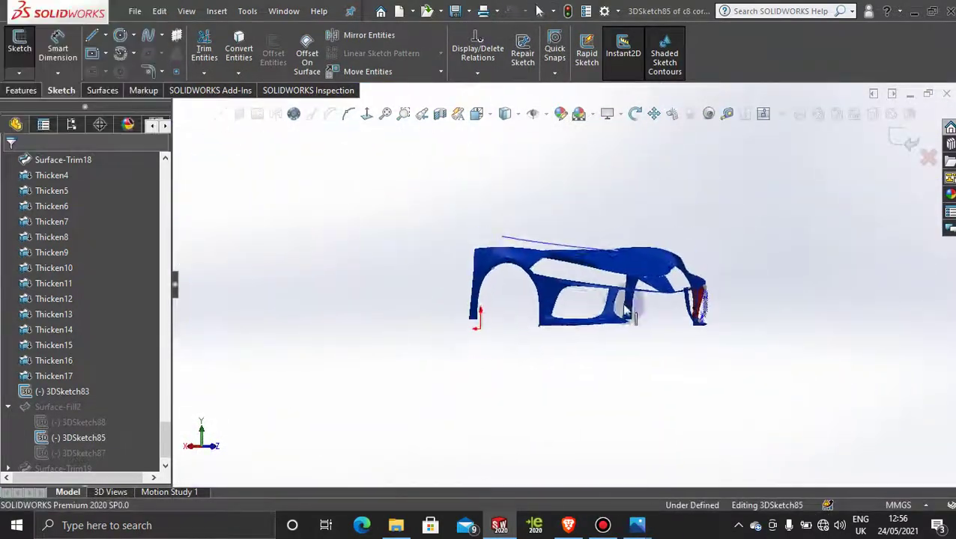
pyautogui.scroll(-10, 600, 299)
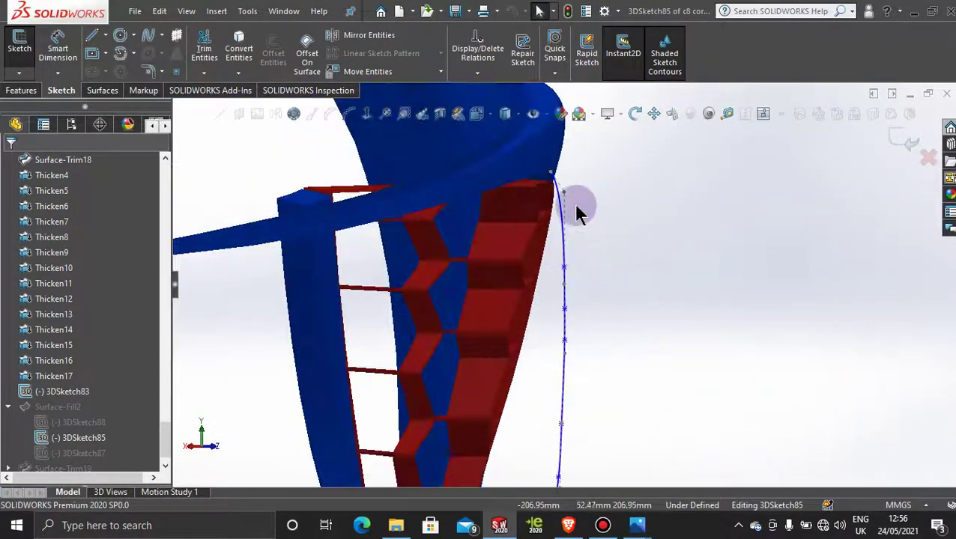
# - Pull the upper and middle control polygon points of the inner-edge spline outward from the grille and exit the sketch
pyautogui.click(567, 291)
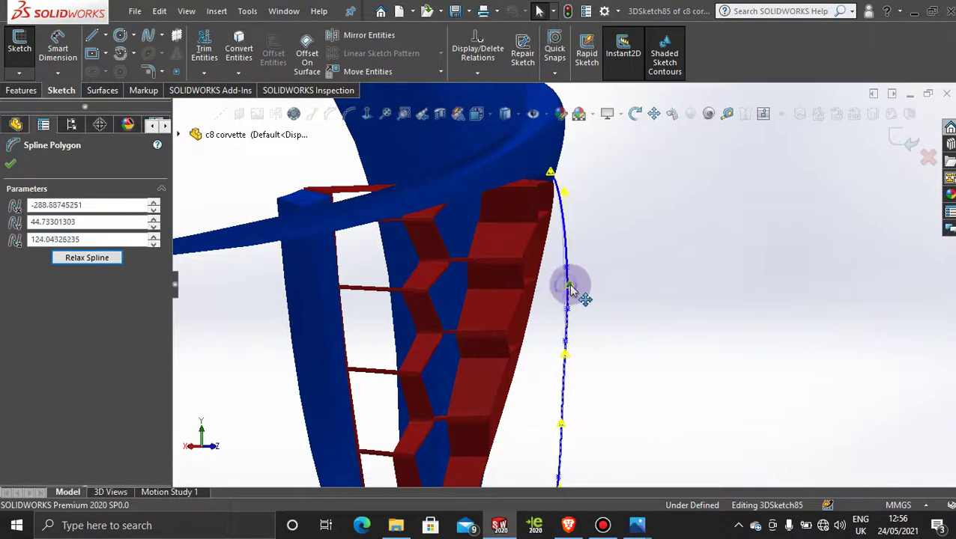
pyautogui.click(566, 354)
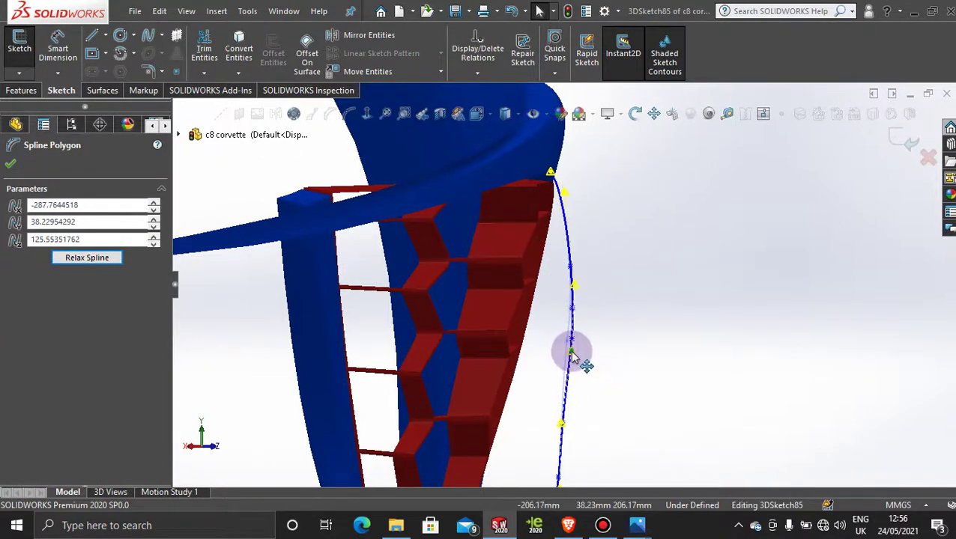
pyautogui.click(566, 423)
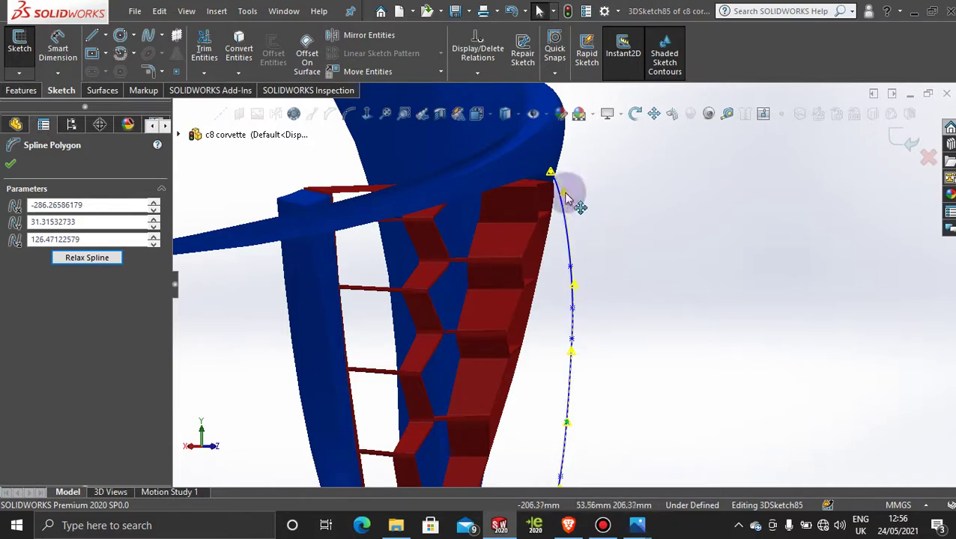
pyautogui.moveTo(566, 197); pyautogui.dragTo(571, 196)
pyautogui.moveTo(603, 319); pyautogui.dragTo(547, 308, button='middle')
pyautogui.moveTo(566, 302); pyautogui.dragTo(570, 273)
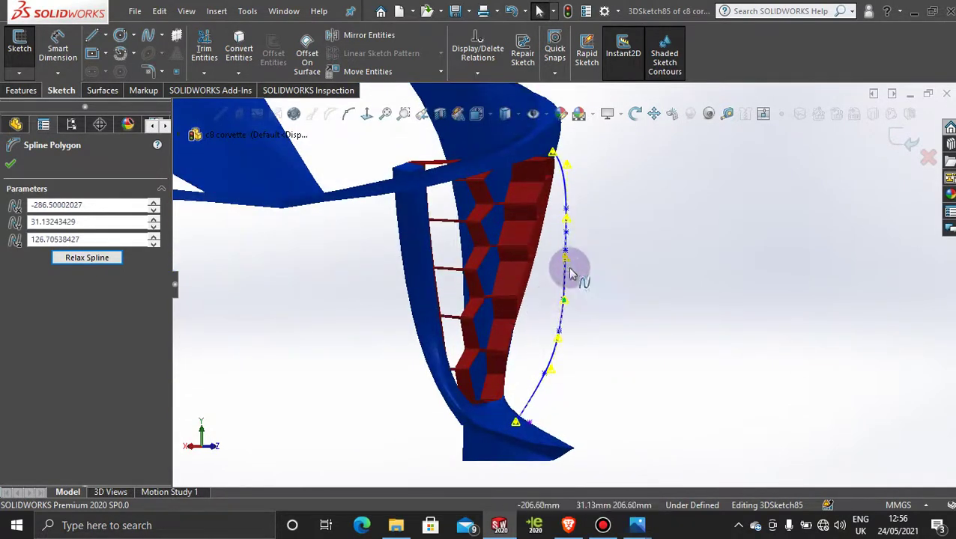
pyautogui.click(900, 140)
pyautogui.moveTo(895, 135)
pyautogui.mouseDown(button='middle')
pyautogui.moveTo(666, 263)
pyautogui.moveTo(519, 257)
pyautogui.moveTo(680, 272)
pyautogui.moveTo(645, 279)
pyautogui.moveTo(591, 249)
pyautogui.mouseUp(button='middle')
pyautogui.scroll(-8, 622, 253)
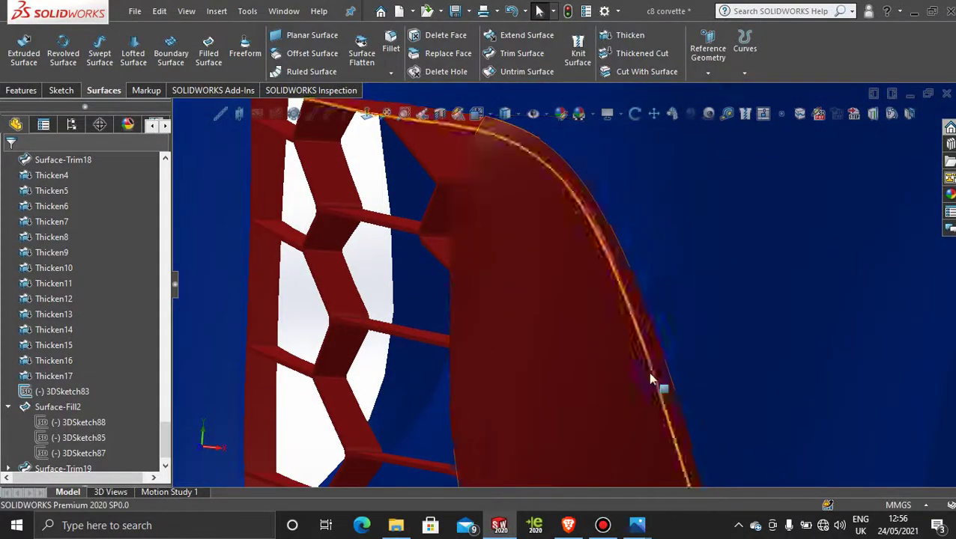
# - Reopen the cross spline's sketch, 3DSketch87, pull its end control handle further outward in the top view, and exit the sketch
pyautogui.scroll(5, 657, 384)
pyautogui.click(571, 369)
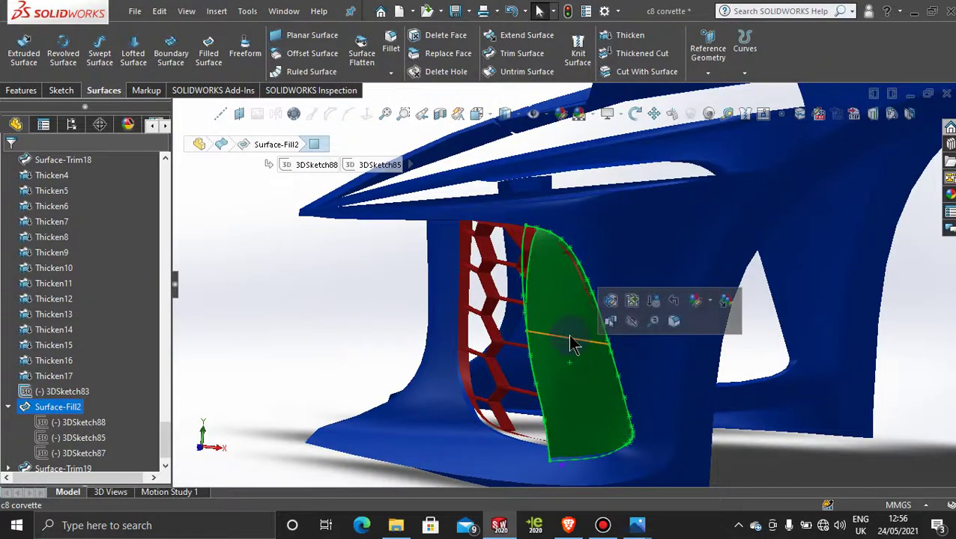
pyautogui.rightClick(572, 349)
pyautogui.click(582, 283)
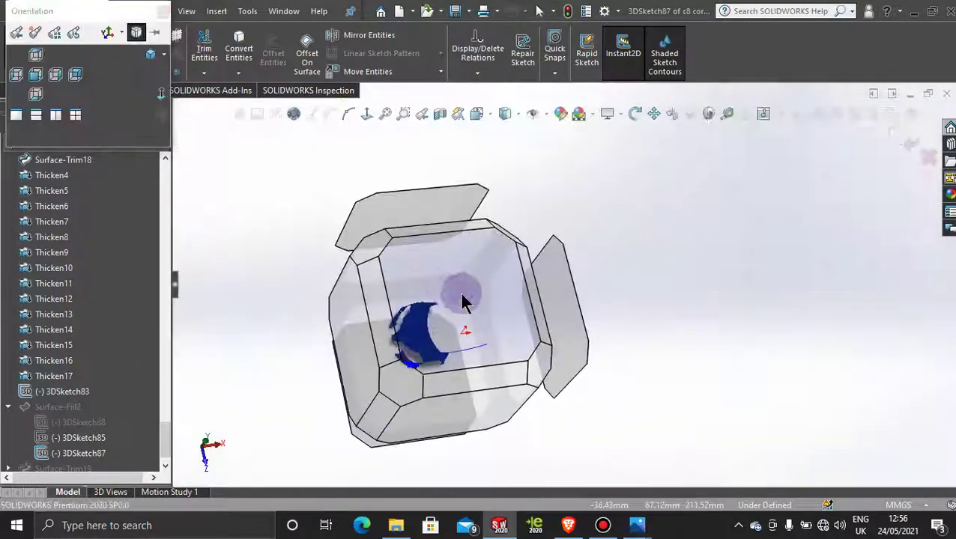
pyautogui.click(463, 301)
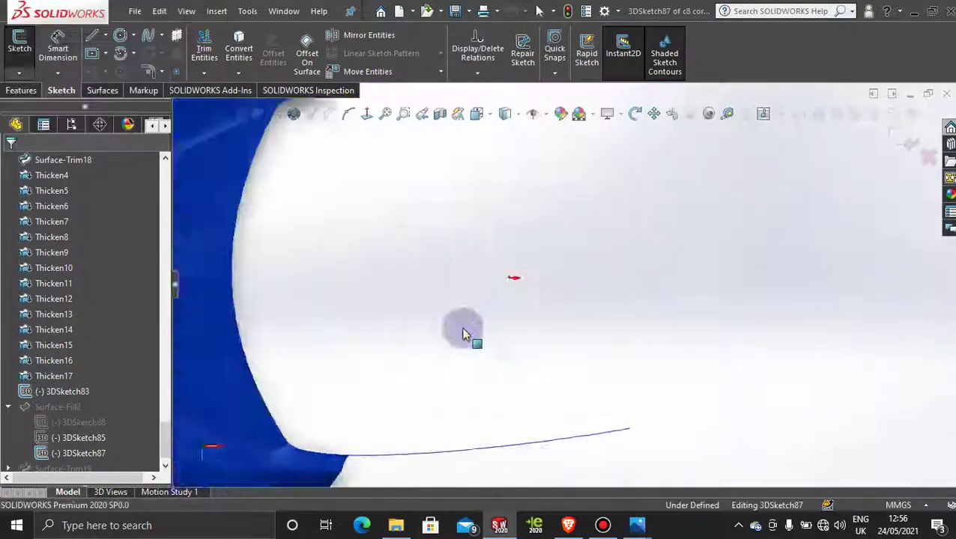
pyautogui.scroll(-6, 463, 364)
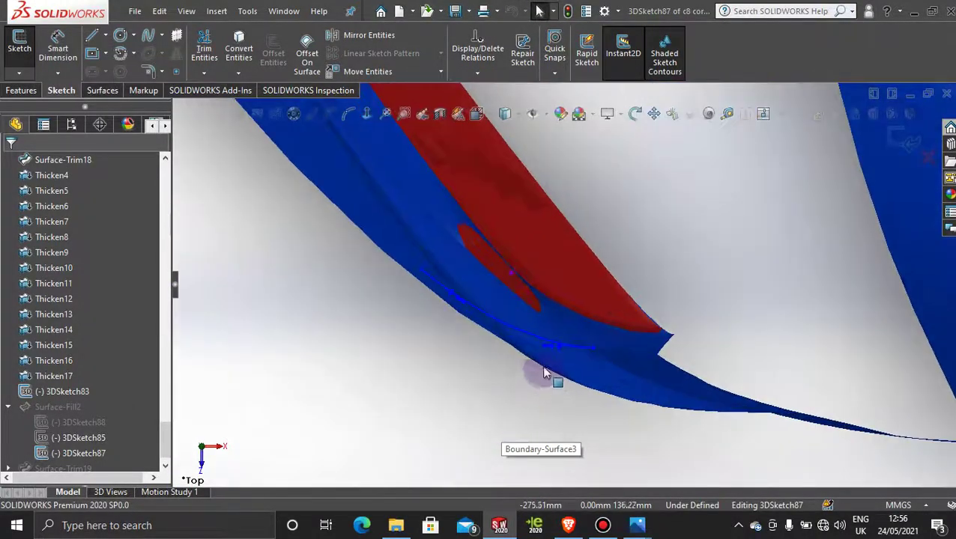
pyautogui.doubleClick(532, 362)
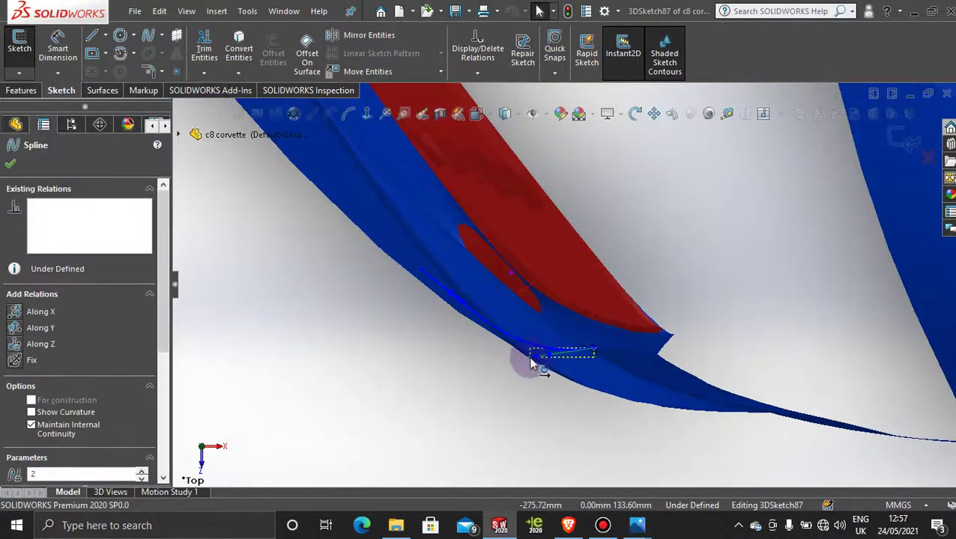
pyautogui.click(899, 142)
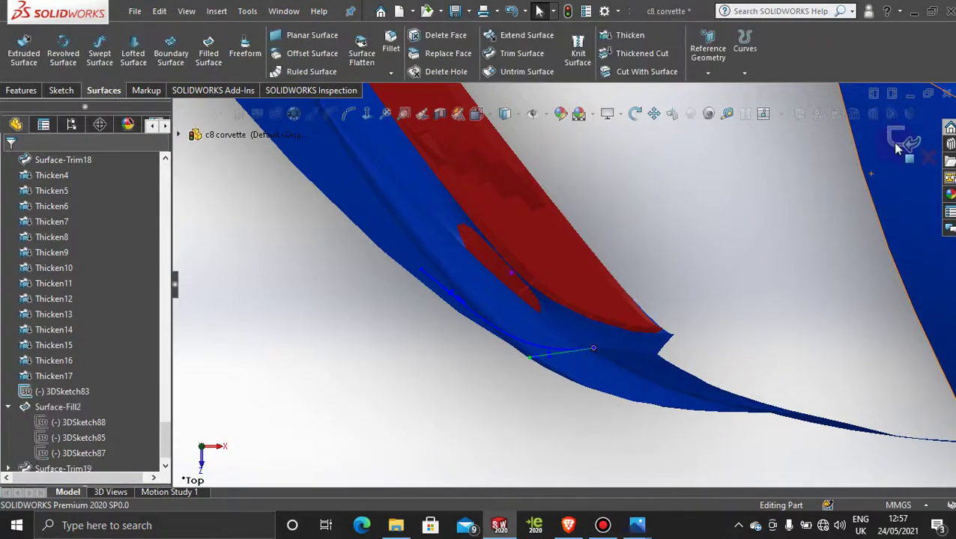
pyautogui.moveTo(614, 427)
pyautogui.mouseDown(button='middle')
pyautogui.moveTo(566, 346)
pyautogui.moveTo(569, 238)
pyautogui.moveTo(636, 204)
pyautogui.moveTo(674, 230)
pyautogui.moveTo(618, 226)
pyautogui.mouseUp(button='middle')
pyautogui.scroll(6, 600, 313)
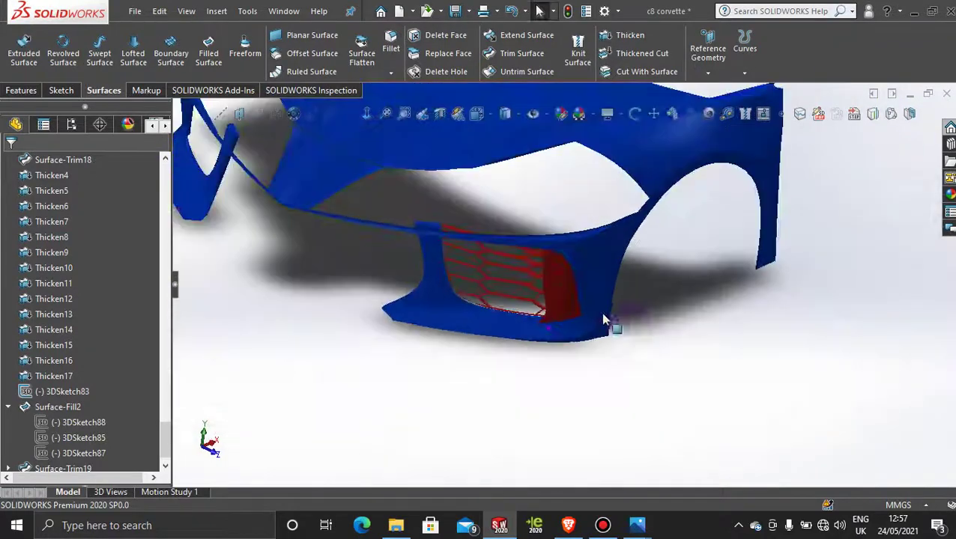
# - Reopen 3DSketch85 in the side view, pull the inner-edge spline's uppermost control points further outward, and exit the sketch
pyautogui.moveTo(604, 320); pyautogui.dragTo(649, 211, button='middle')
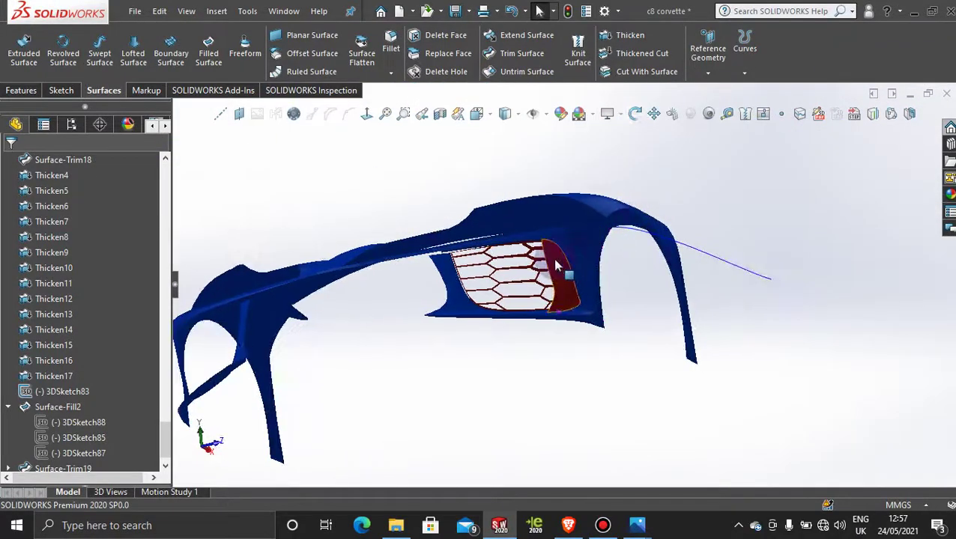
pyautogui.click(556, 267)
pyautogui.scroll(-5, 554, 271)
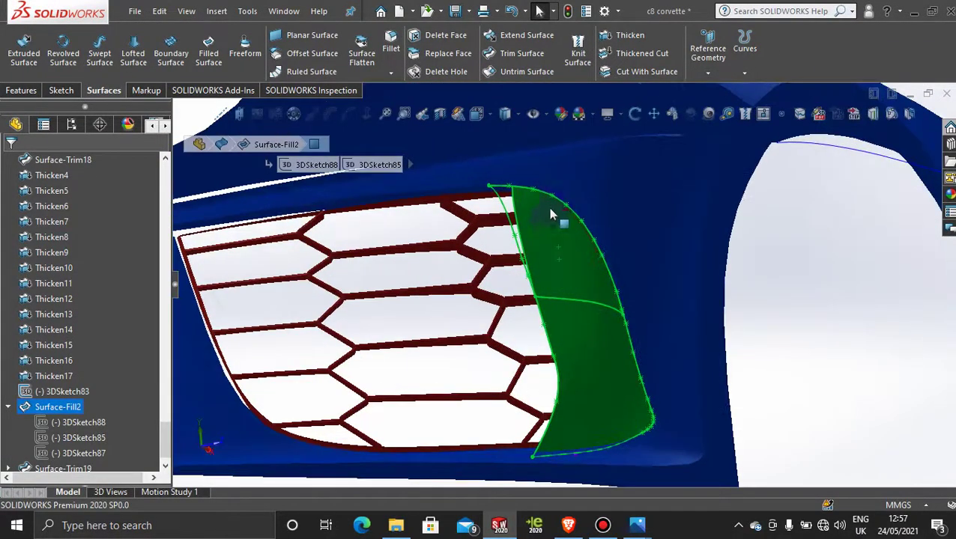
pyautogui.rightClick(509, 218)
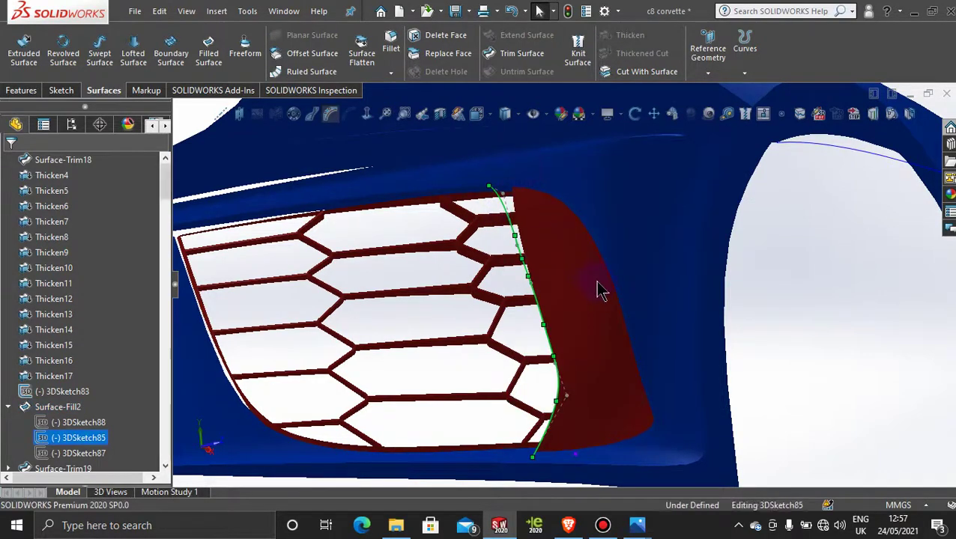
pyautogui.scroll(5, 577, 321)
pyautogui.moveTo(465, 304); pyautogui.dragTo(540, 313, button='middle')
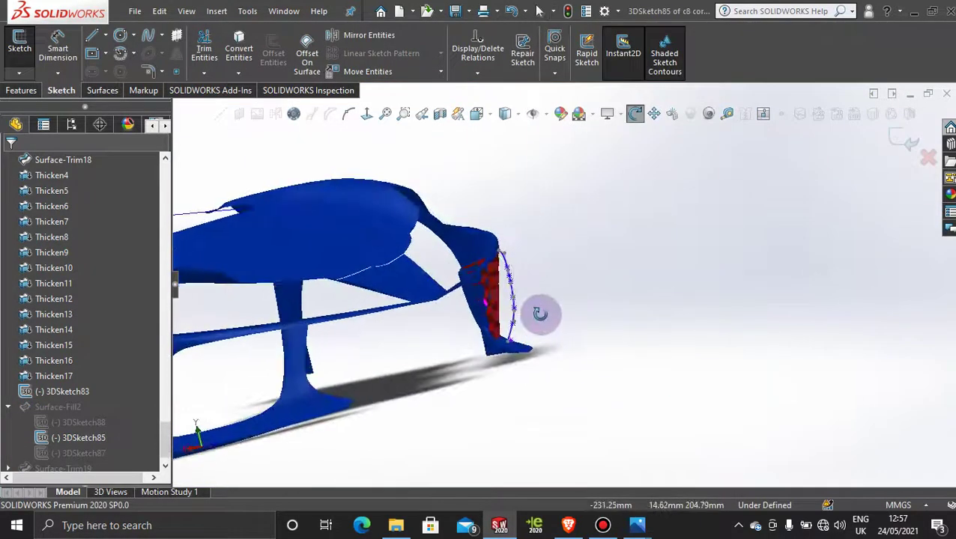
pyautogui.press('space')
pyautogui.click(438, 335)
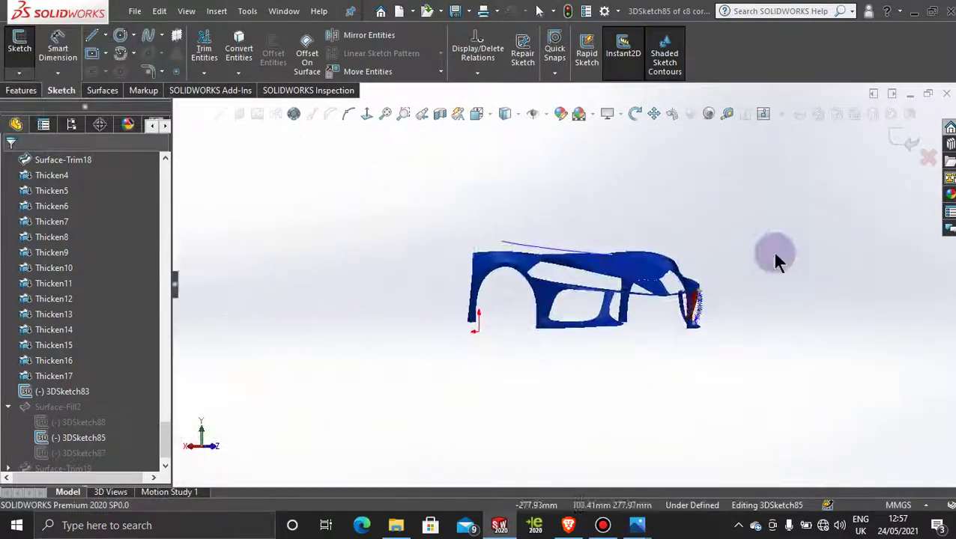
pyautogui.scroll(-10, 662, 352)
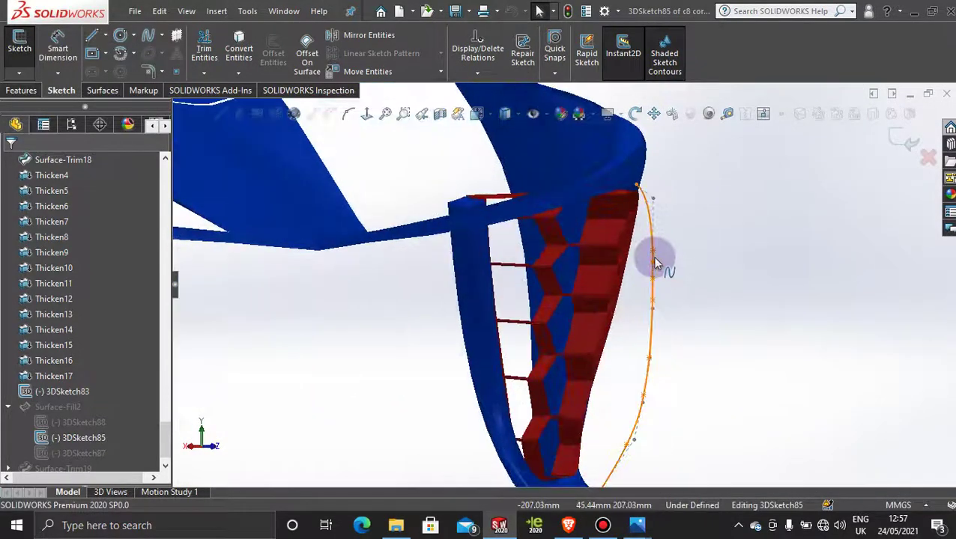
pyautogui.click(654, 263)
pyautogui.moveTo(655, 268); pyautogui.dragTo(667, 190)
pyautogui.click(899, 136)
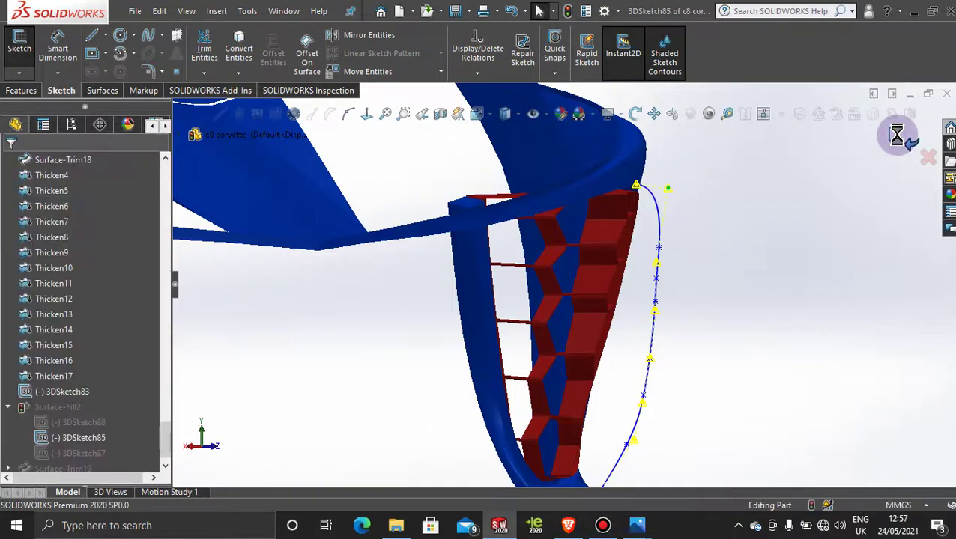
# - Undo the last reshaping of the filled surface's inner-edge spline and exit its sketch
pyautogui.moveTo(897, 135)
pyautogui.mouseDown(button='middle')
pyautogui.moveTo(740, 283)
pyautogui.moveTo(563, 292)
pyautogui.moveTo(689, 273)
pyautogui.moveTo(640, 333)
pyautogui.moveTo(583, 319)
pyautogui.moveTo(597, 439)
pyautogui.moveTo(566, 367)
pyautogui.moveTo(608, 257)
pyautogui.moveTo(666, 274)
pyautogui.moveTo(710, 234)
pyautogui.moveTo(606, 337)
pyautogui.moveTo(615, 357)
pyautogui.mouseUp(button='middle')
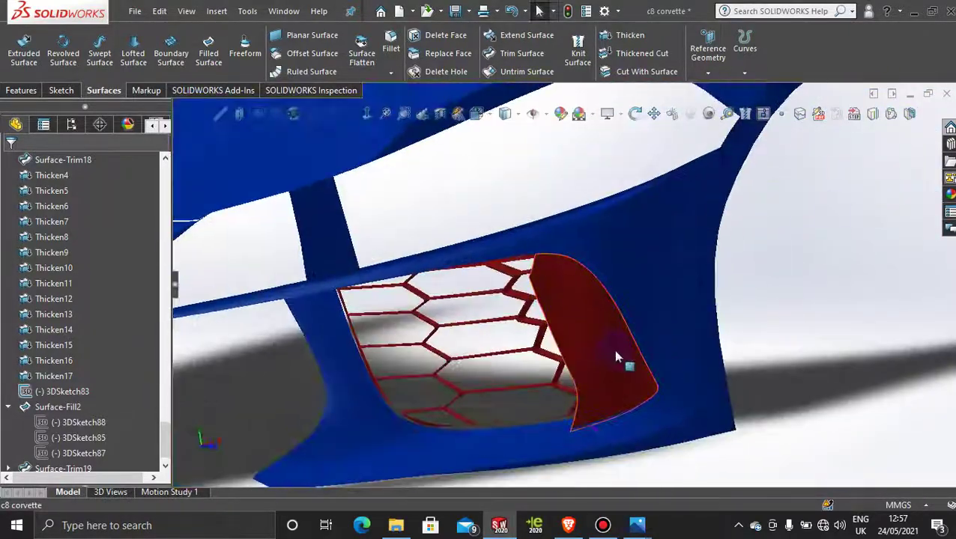
pyautogui.doubleClick(616, 353)
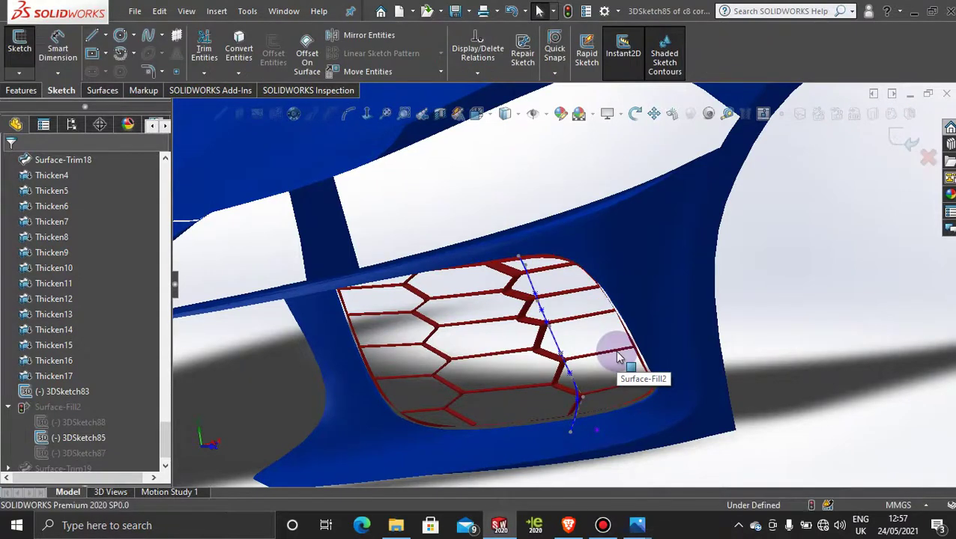
pyautogui.click(909, 138)
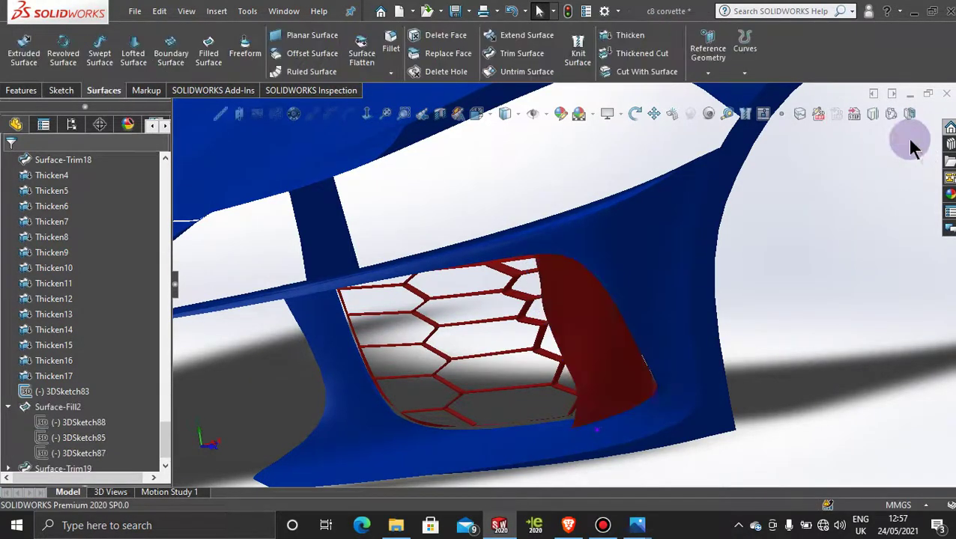
pyautogui.moveTo(732, 385)
pyautogui.mouseDown(button='middle')
pyautogui.moveTo(678, 284)
pyautogui.moveTo(648, 321)
pyautogui.moveTo(679, 299)
pyautogui.moveTo(641, 300)
pyautogui.moveTo(706, 211)
pyautogui.moveTo(702, 269)
pyautogui.moveTo(656, 329)
pyautogui.mouseUp(button='middle')
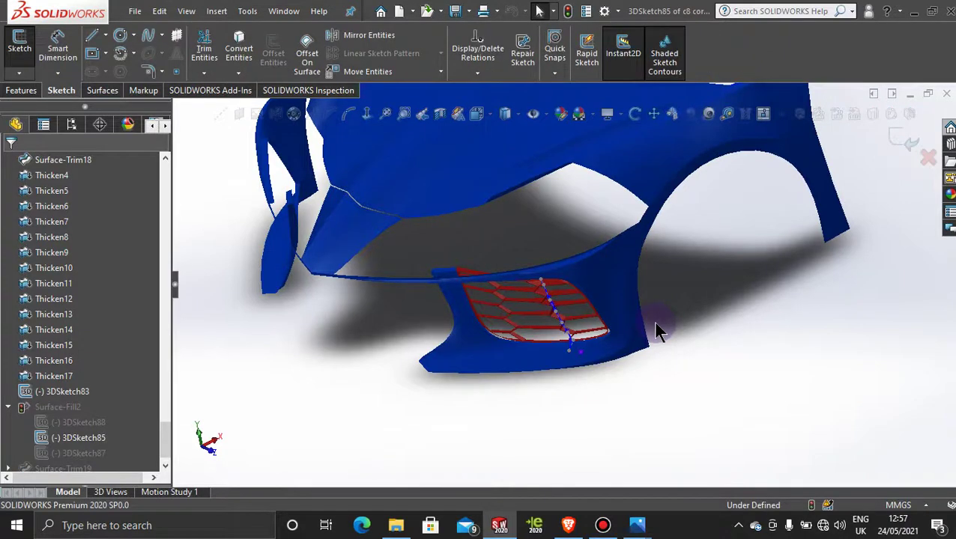
pyautogui.click(903, 139)
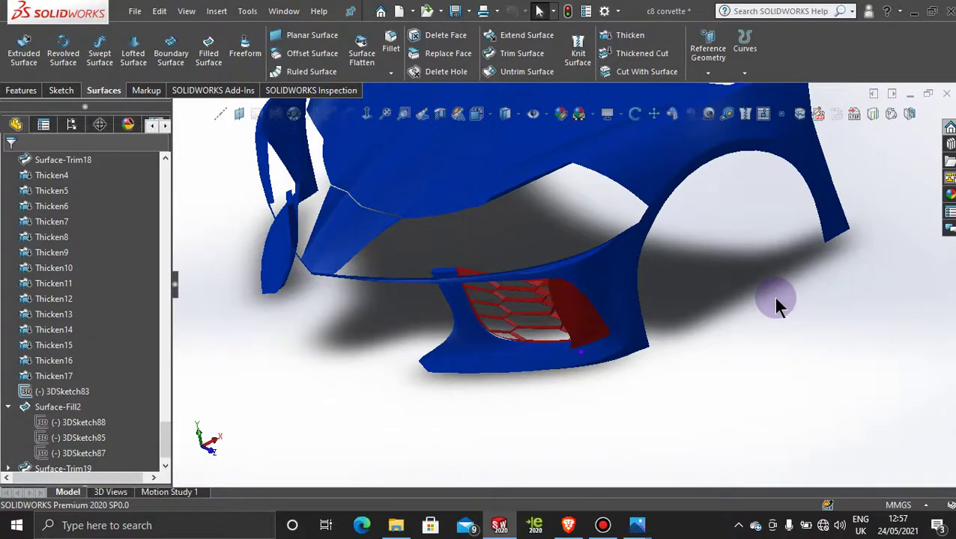
# - Show the hidden boundary surface spanning the grille opening, Boundary-Surface29
pyautogui.moveTo(612, 338); pyautogui.dragTo(464, 320, button='middle')
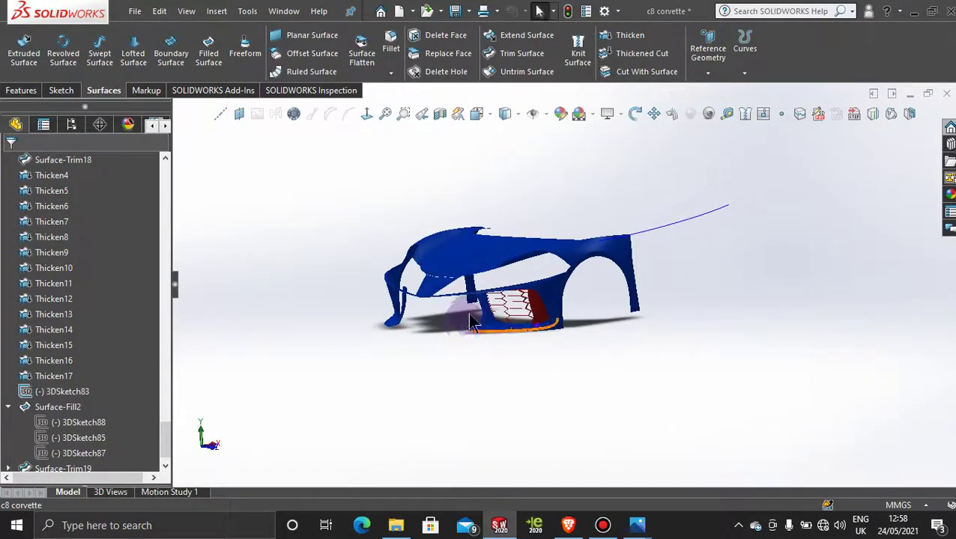
pyautogui.scroll(-3, 471, 318)
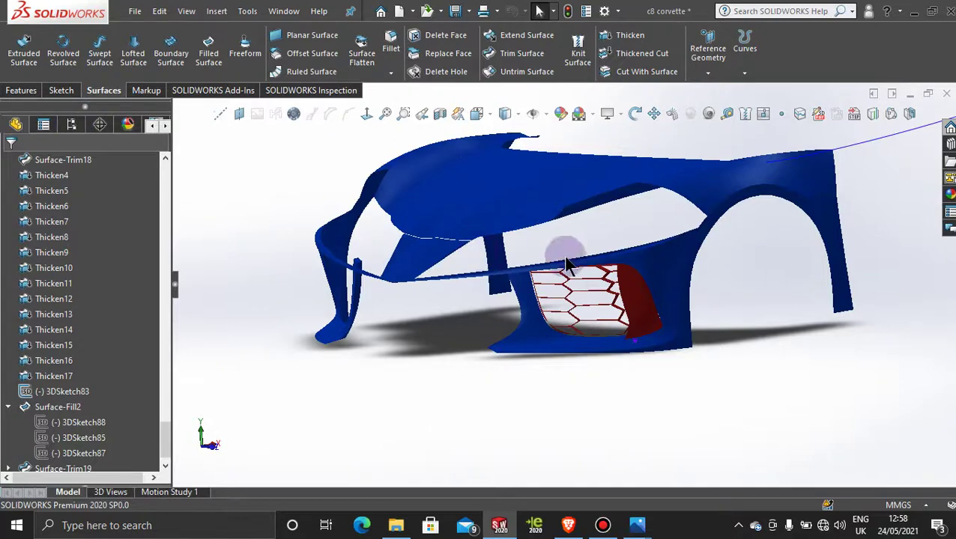
pyautogui.moveTo(567, 264); pyautogui.dragTo(550, 272, button='middle')
pyautogui.scroll(6, 71, 319)
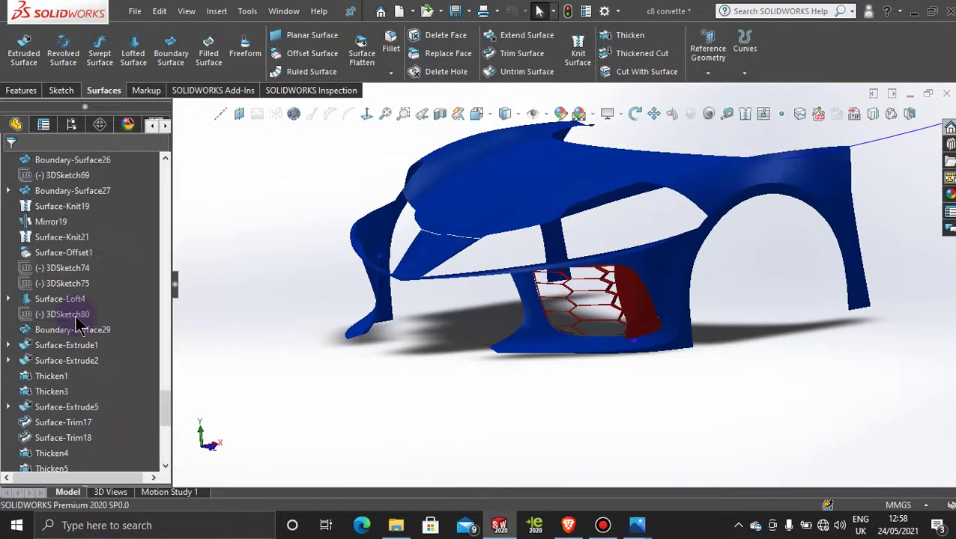
pyautogui.scroll(1, 77, 324)
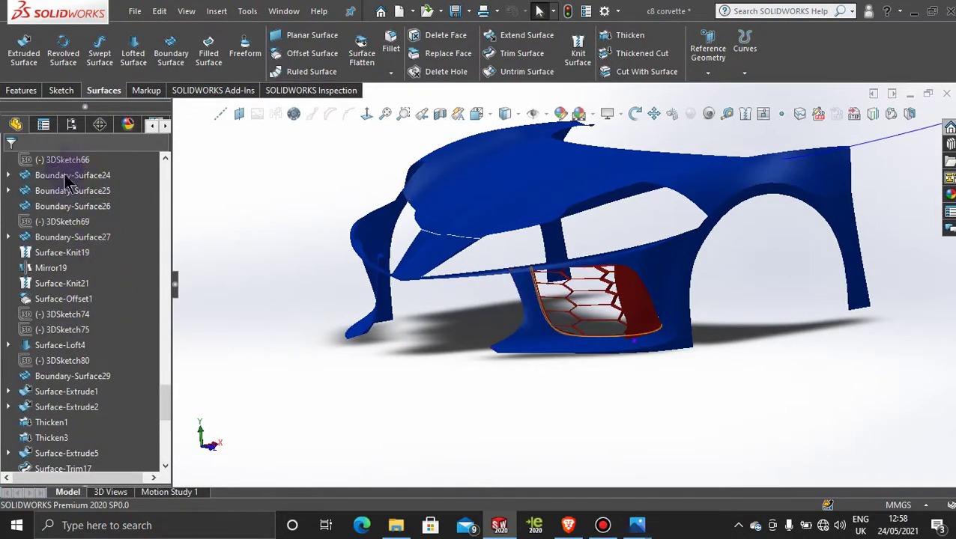
pyautogui.rightClick(54, 382)
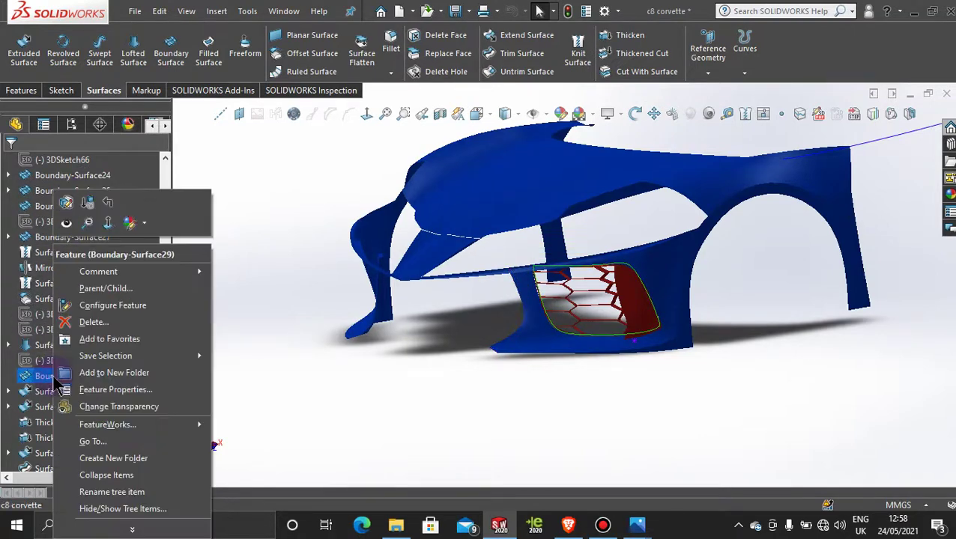
pyautogui.click(67, 217)
pyautogui.click(346, 371)
pyautogui.click(366, 374)
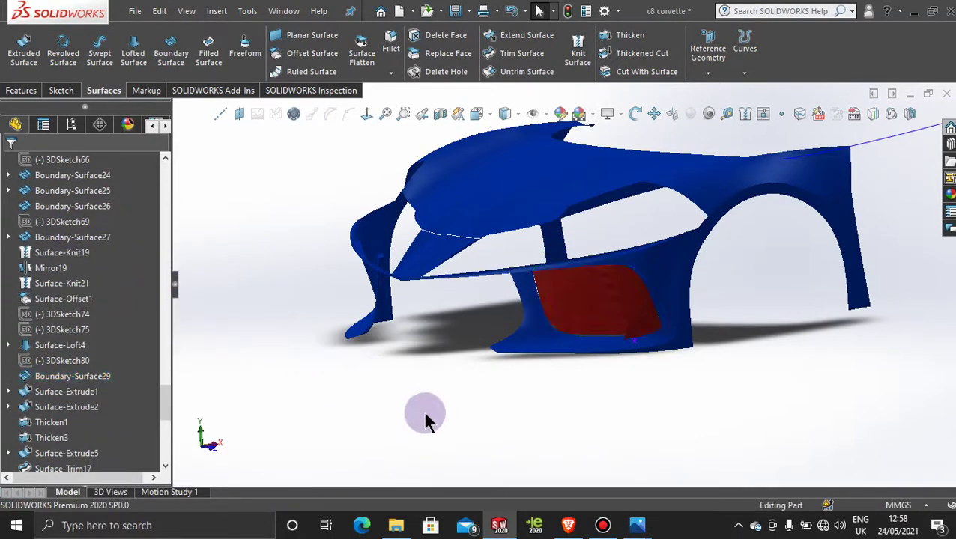
pyautogui.rightClick(672, 266)
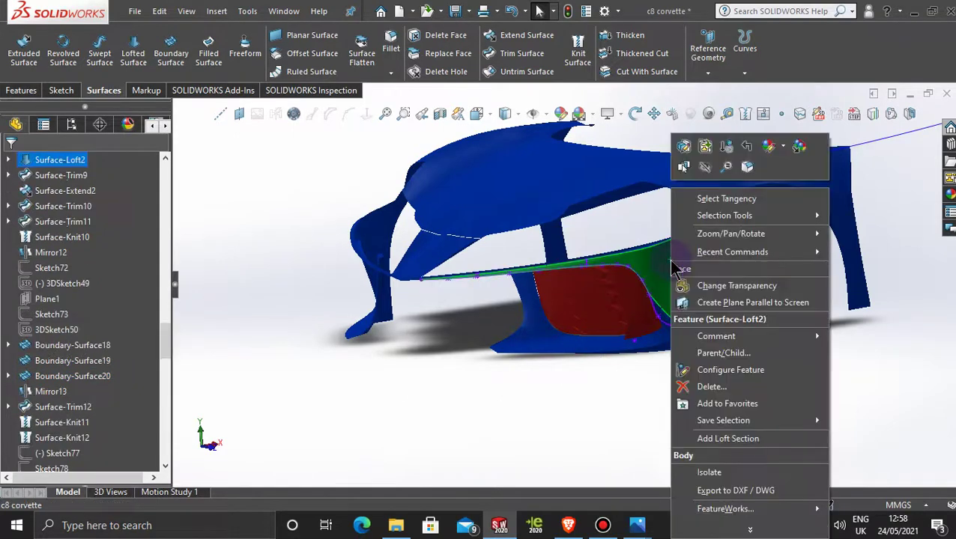
pyautogui.click(768, 146)
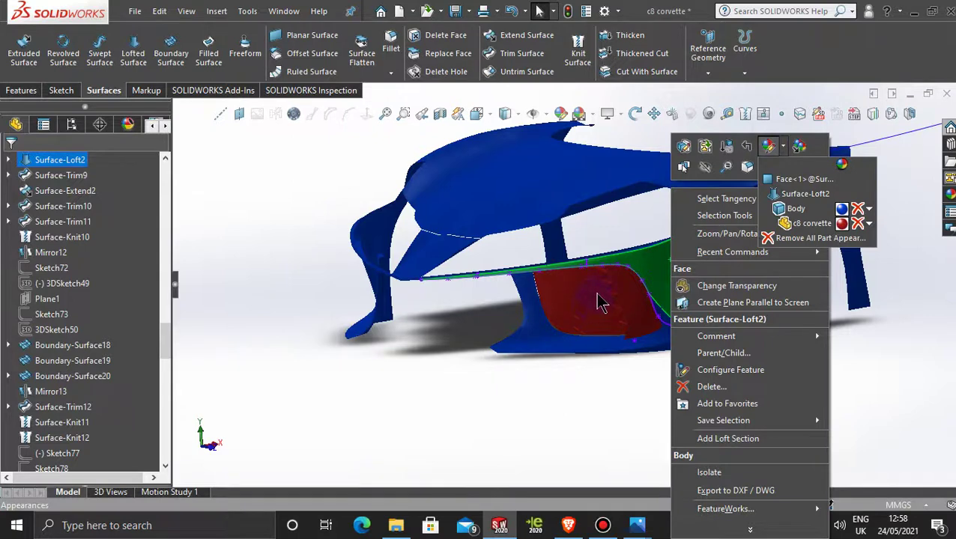
pyautogui.click(784, 148)
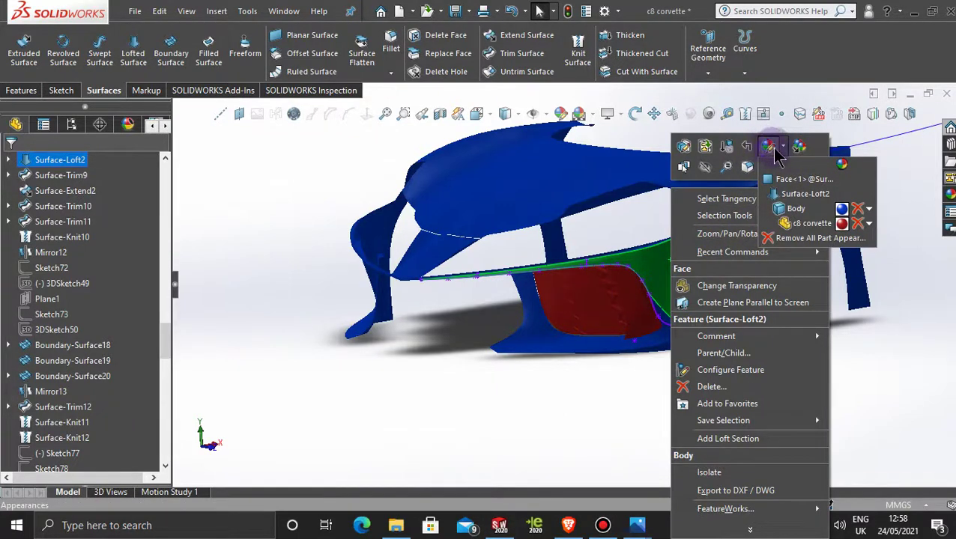
pyautogui.click(588, 293)
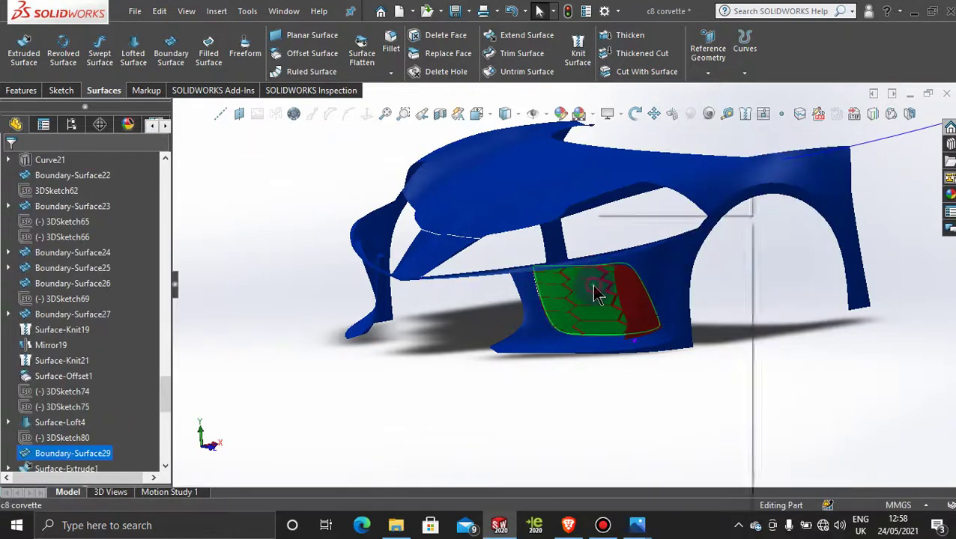
pyautogui.rightClick(593, 288)
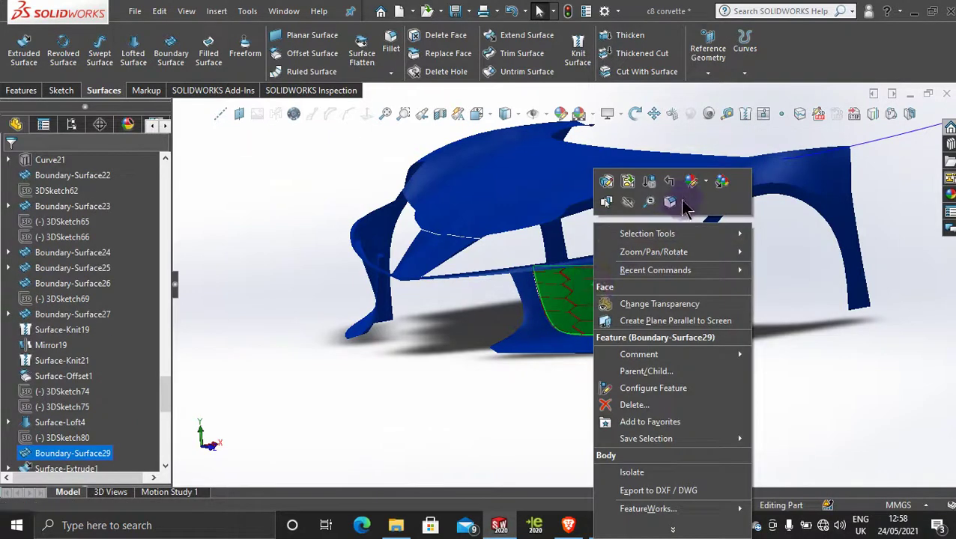
pyautogui.click(717, 183)
pyautogui.click(790, 295)
# - Copy the blue appearance from the fender surface, Boundary-Surface12, and paste it onto the grille opening's boundary surface, Boundary-Surface29
pyautogui.rightClick(752, 181)
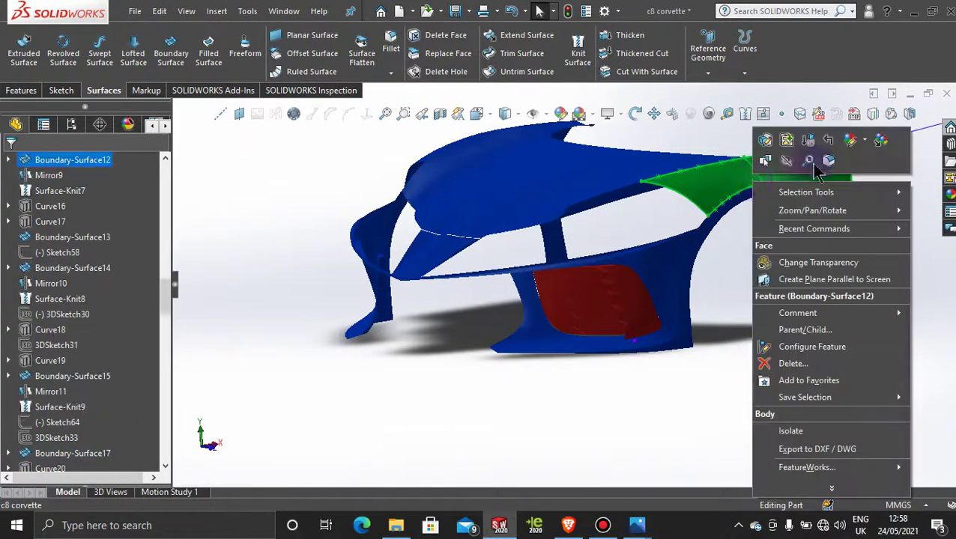
pyautogui.click(882, 147)
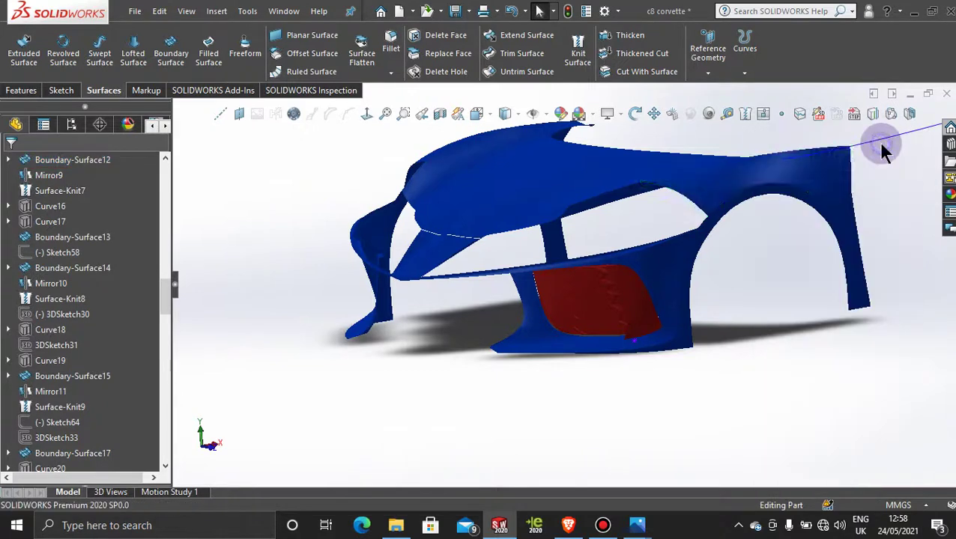
pyautogui.rightClick(591, 292)
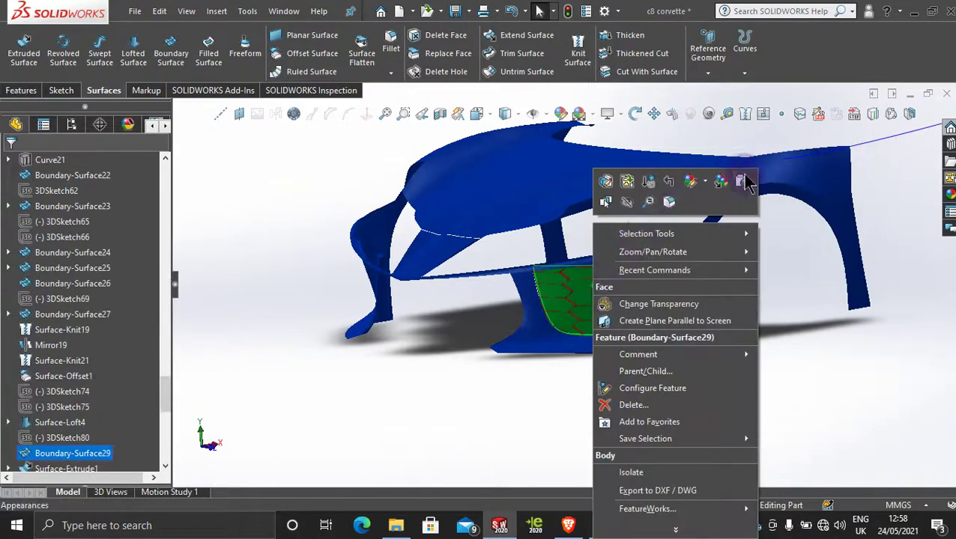
pyautogui.click(696, 250)
pyautogui.click(658, 349)
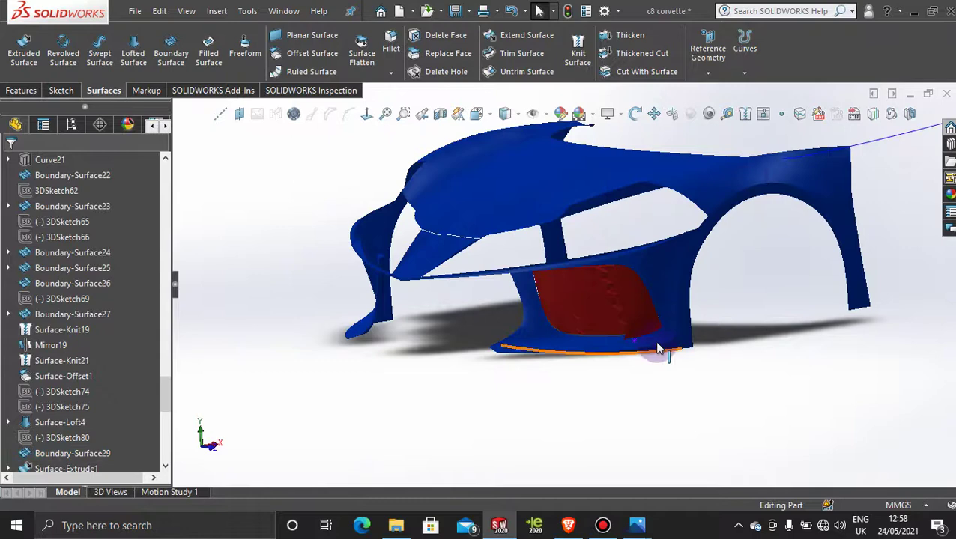
pyautogui.rightClick(592, 294)
pyautogui.click(746, 185)
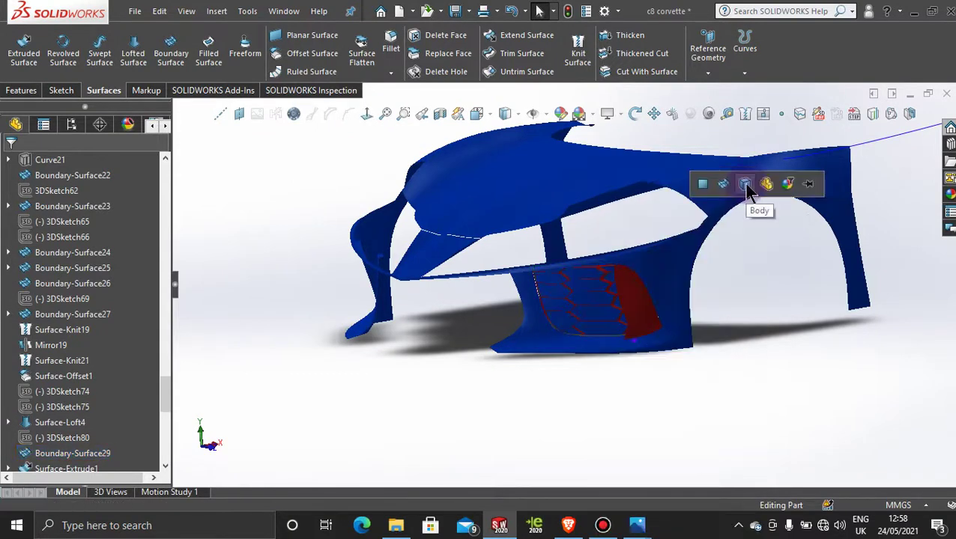
pyautogui.click(701, 187)
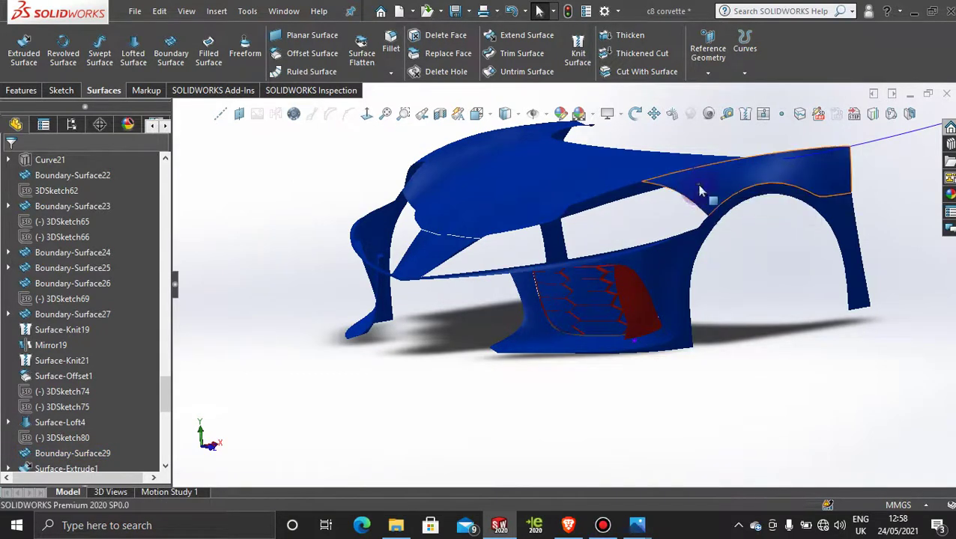
# - Examine the recoloured grille backing surface against the honeycomb mesh from several angles
pyautogui.moveTo(570, 322); pyautogui.dragTo(595, 300, button='middle')
pyautogui.scroll(-4, 582, 301)
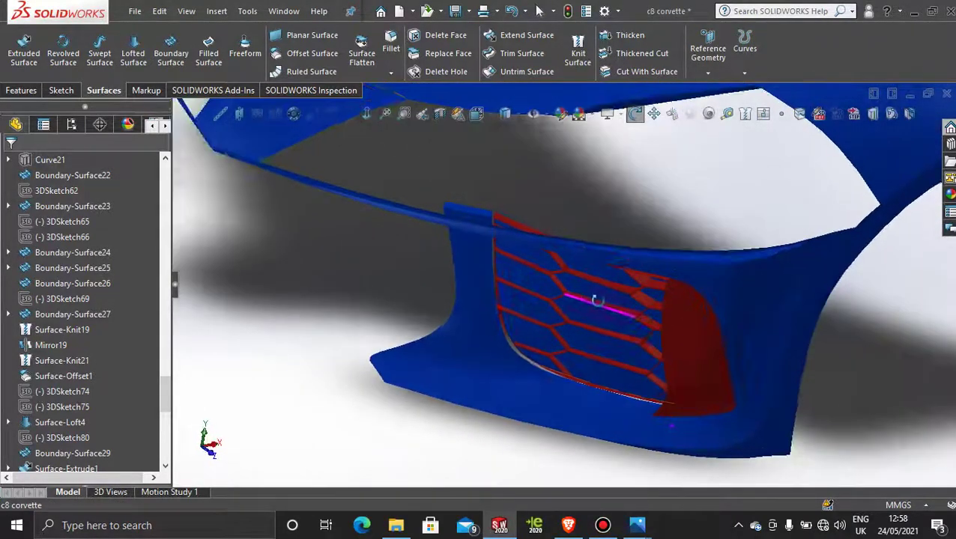
pyautogui.scroll(5, 632, 335)
pyautogui.scroll(-3, 538, 293)
pyautogui.moveTo(537, 293); pyautogui.dragTo(546, 316, button='middle')
pyautogui.scroll(-4, 546, 317)
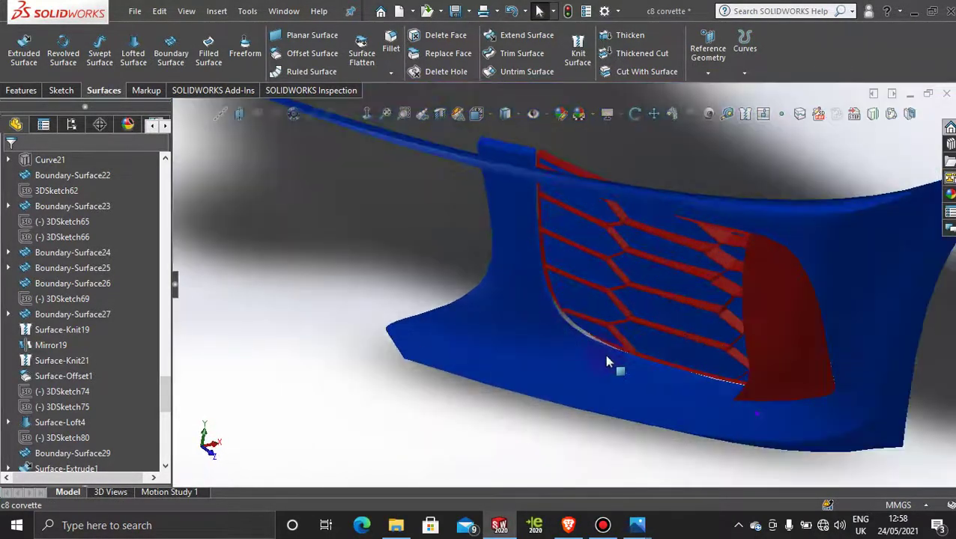
pyautogui.scroll(3, 607, 362)
pyautogui.moveTo(611, 363); pyautogui.dragTo(555, 375, button='middle')
# - List the part's appearances and check the available actions for blue high gloss plastic
pyautogui.click(129, 125)
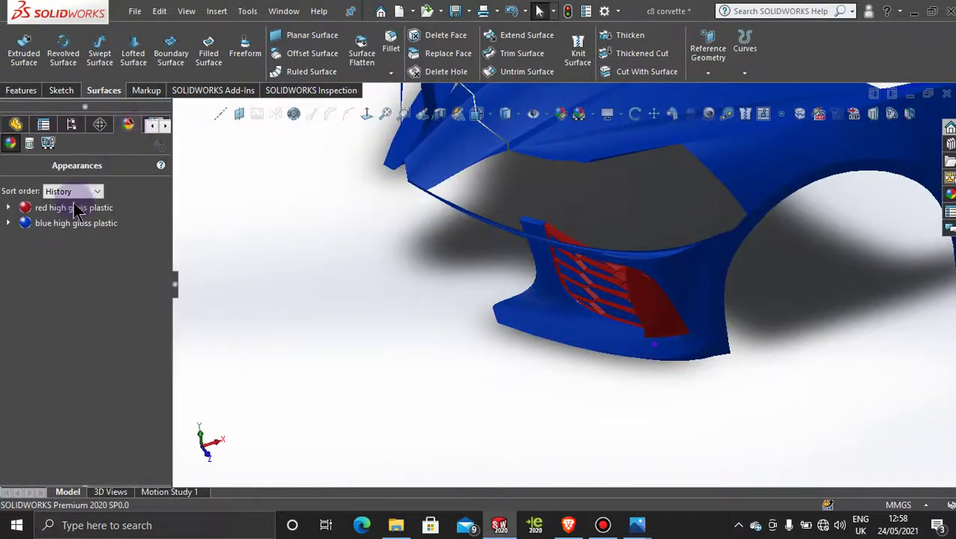
pyautogui.rightClick(74, 223)
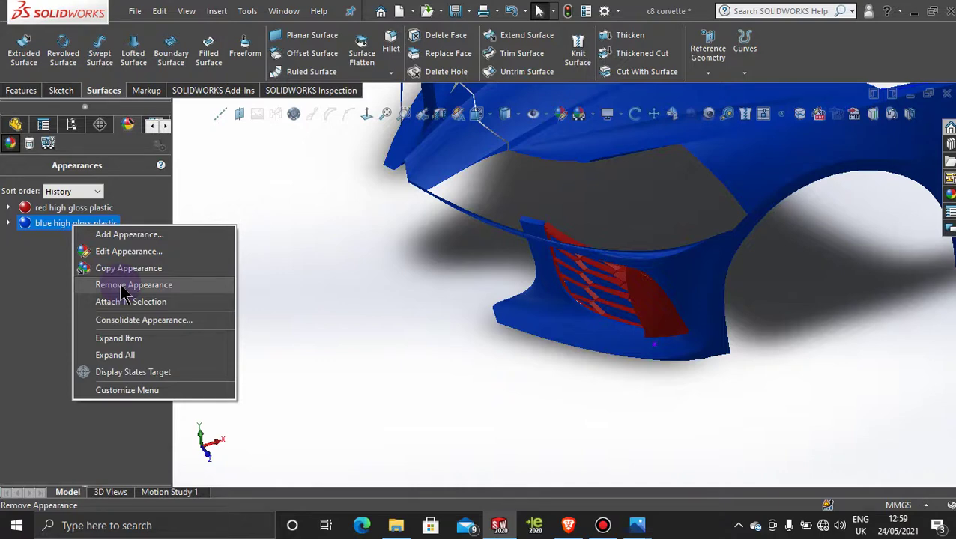
pyautogui.click(283, 200)
# - Inspect up close how the mesh and backing surface meet the grille opening's lower inner edge
pyautogui.scroll(3, 613, 271)
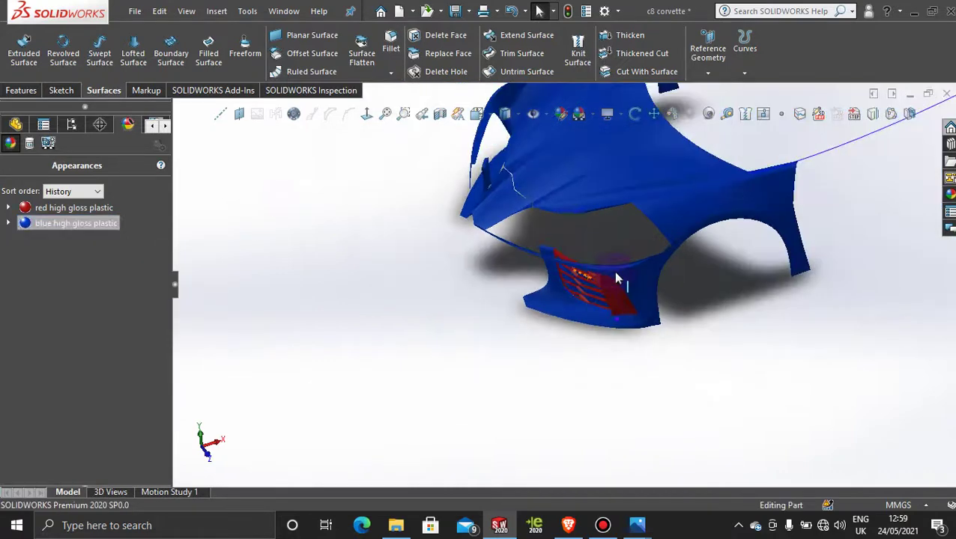
pyautogui.moveTo(613, 271); pyautogui.dragTo(633, 216, button='middle')
pyautogui.scroll(-4, 589, 283)
pyautogui.scroll(5, 583, 329)
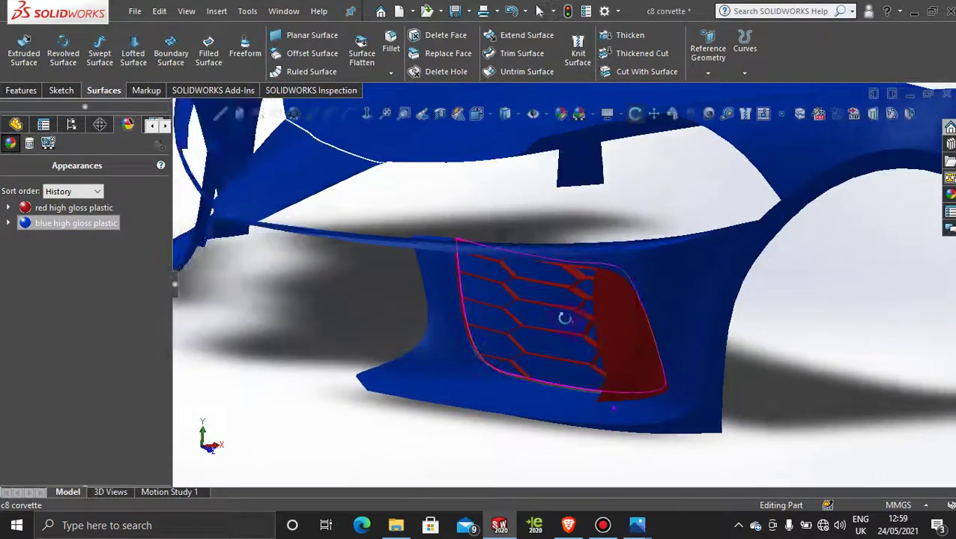
pyautogui.moveTo(582, 330); pyautogui.dragTo(523, 337, button='middle')
pyautogui.scroll(-5, 562, 301)
pyautogui.scroll(-5, 521, 384)
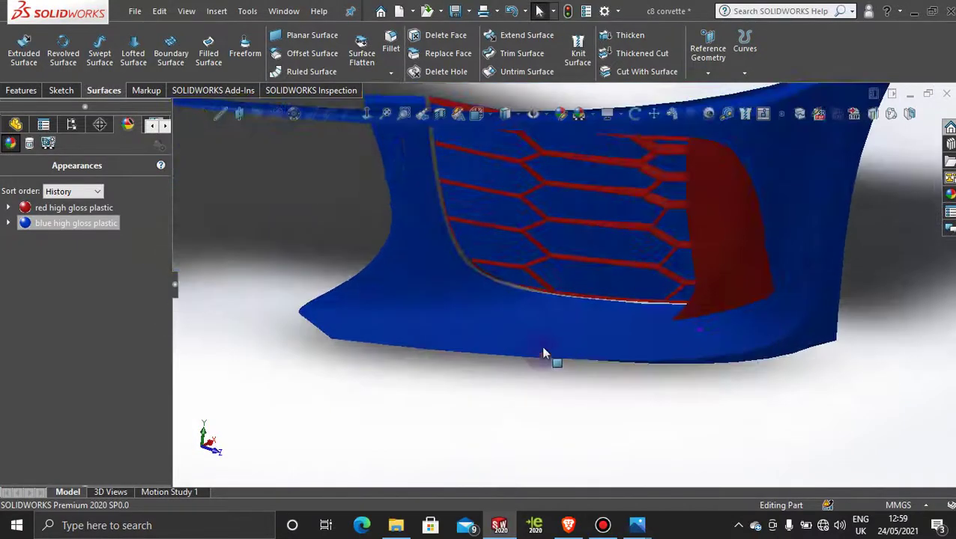
pyautogui.scroll(-3, 465, 184)
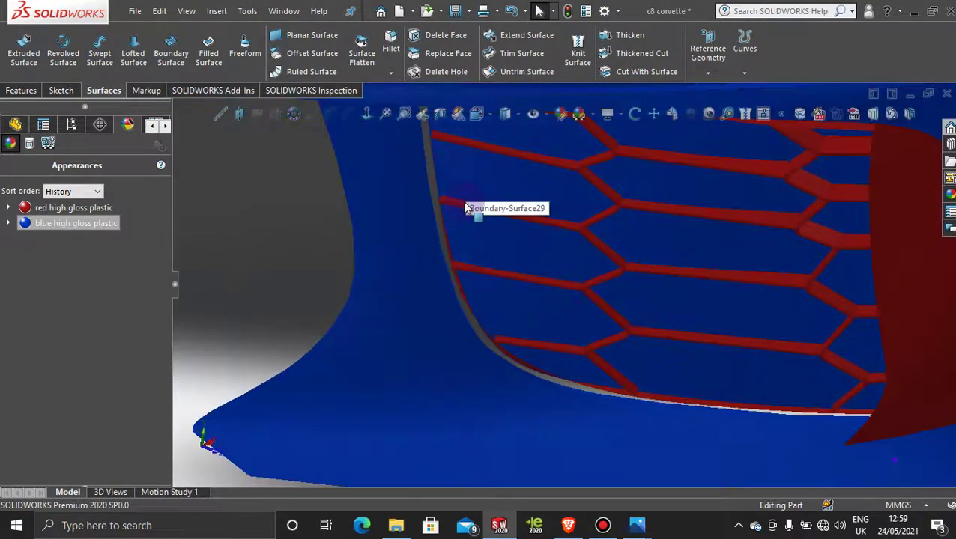
pyautogui.rightClick(486, 192)
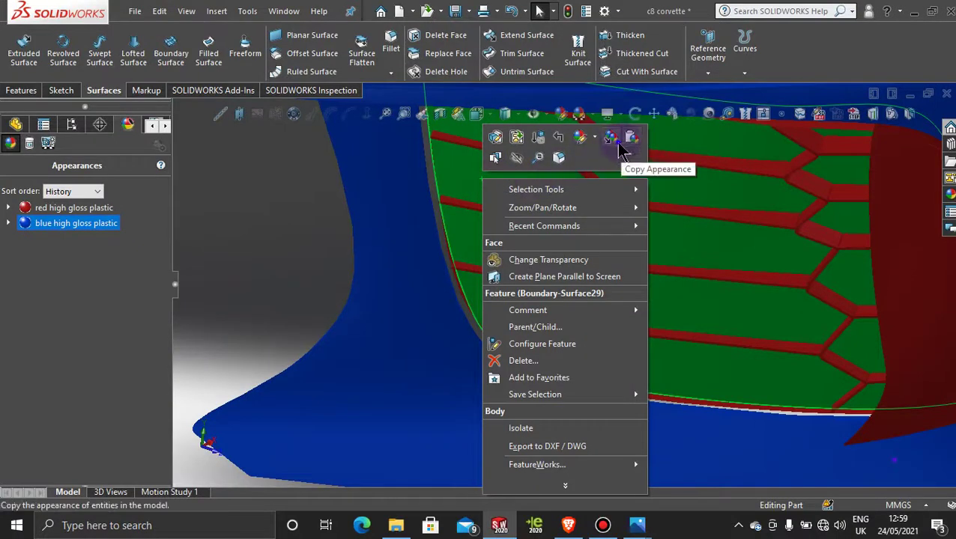
pyautogui.click(611, 138)
pyautogui.rightClick(432, 184)
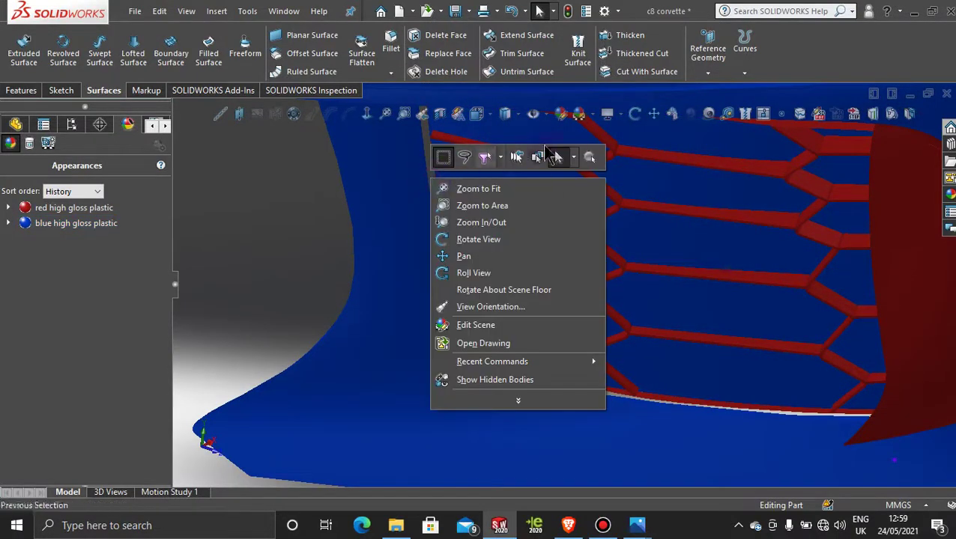
pyautogui.click(338, 236)
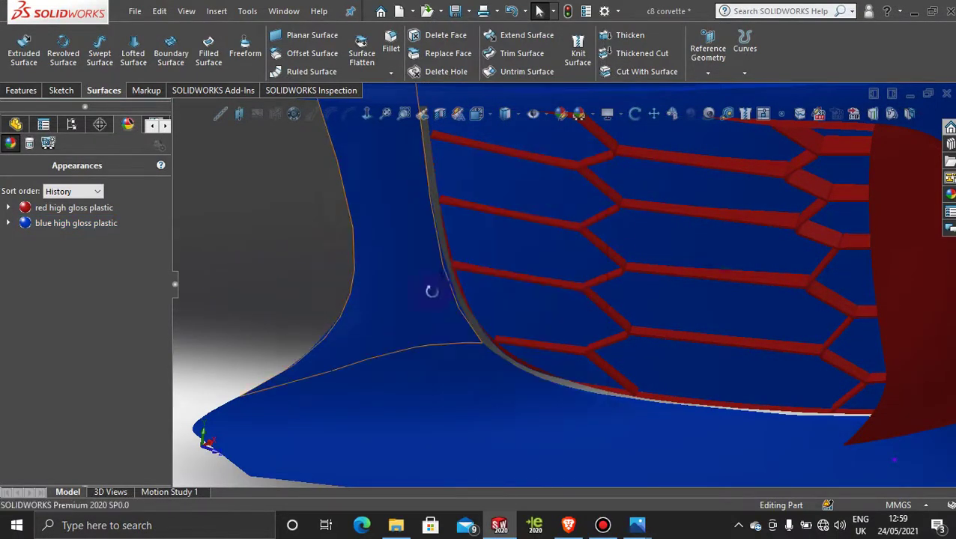
pyautogui.moveTo(433, 290); pyautogui.dragTo(522, 374, button='middle')
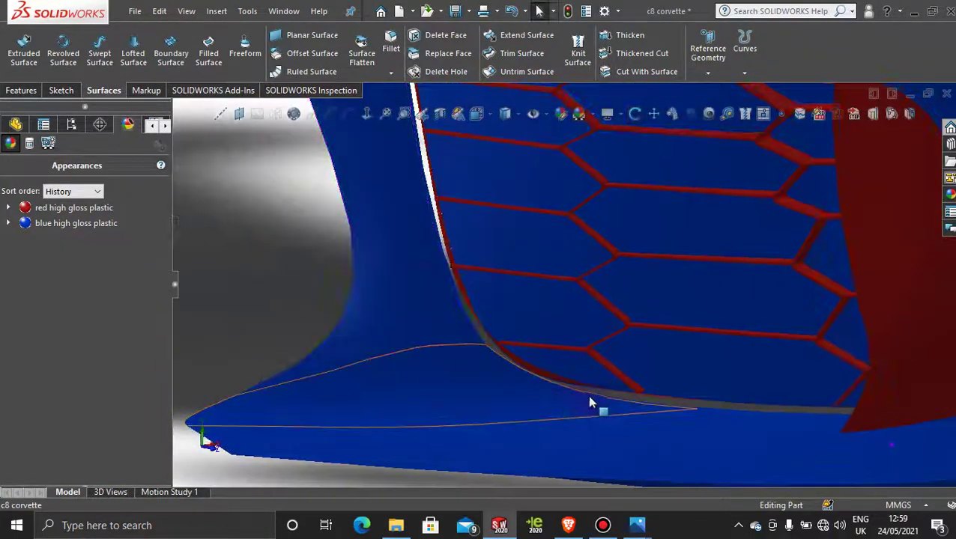
pyautogui.rightClick(644, 396)
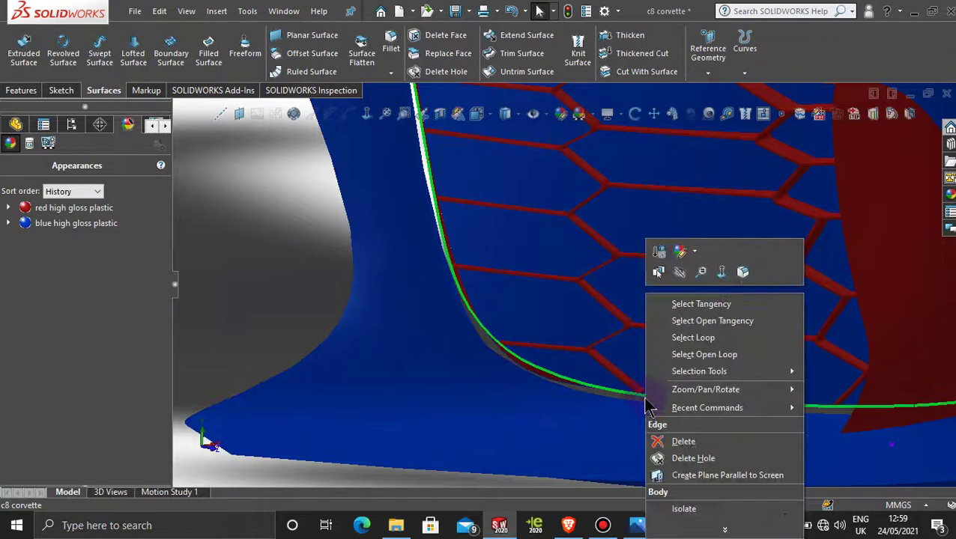
pyautogui.click(287, 222)
# - Review the whole front bumper, then check the grille mesh and the red filled surface beside it from the front
pyautogui.scroll(4, 592, 281)
pyautogui.moveTo(633, 266)
pyautogui.mouseDown(button='middle')
pyautogui.moveTo(603, 262)
pyautogui.moveTo(627, 275)
pyautogui.mouseUp(button='middle')
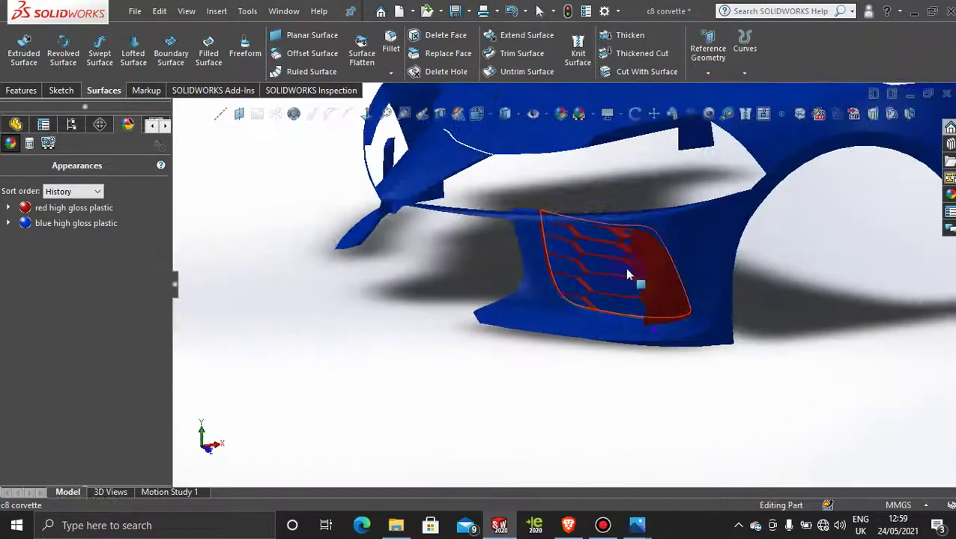
pyautogui.scroll(4, 583, 267)
pyautogui.scroll(-4, 633, 215)
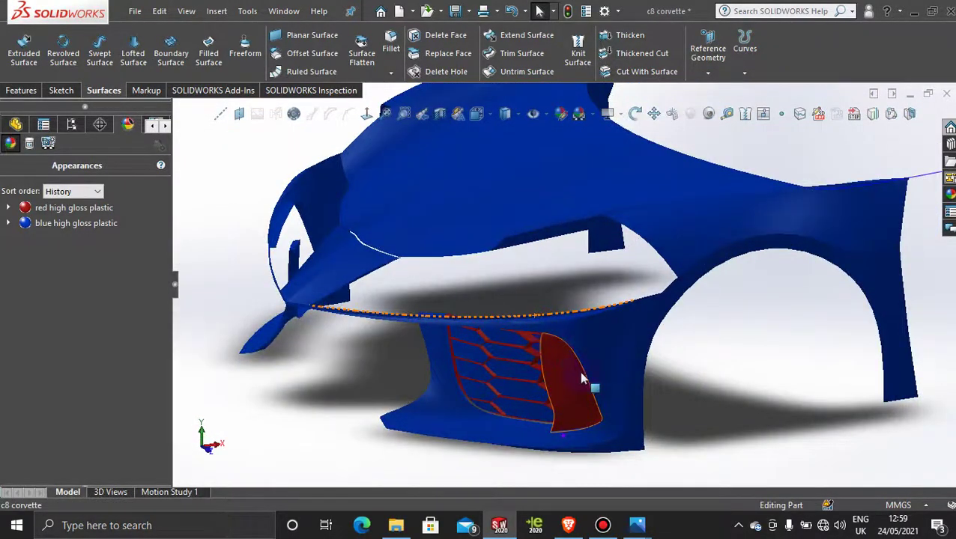
pyautogui.moveTo(581, 374); pyautogui.dragTo(593, 373, button='middle')
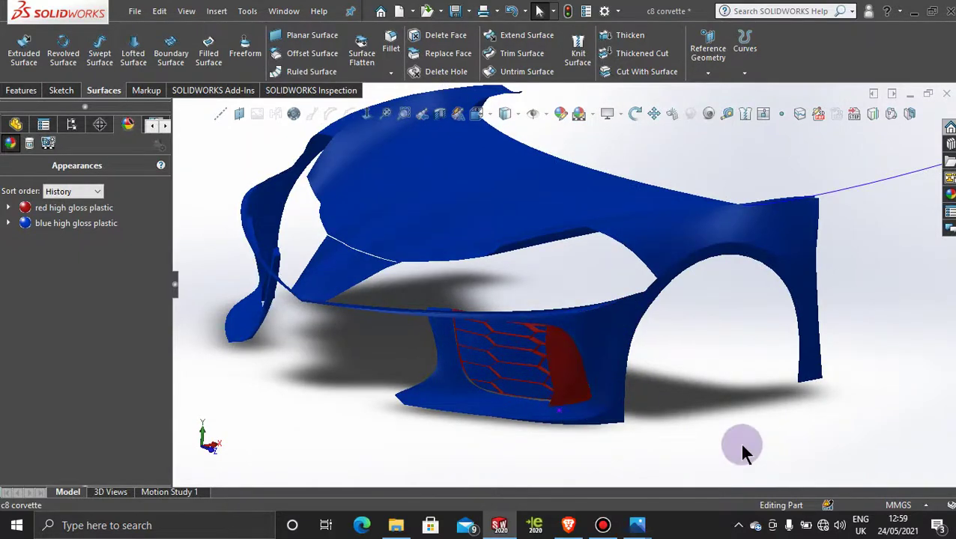
pyautogui.scroll(-3, 583, 385)
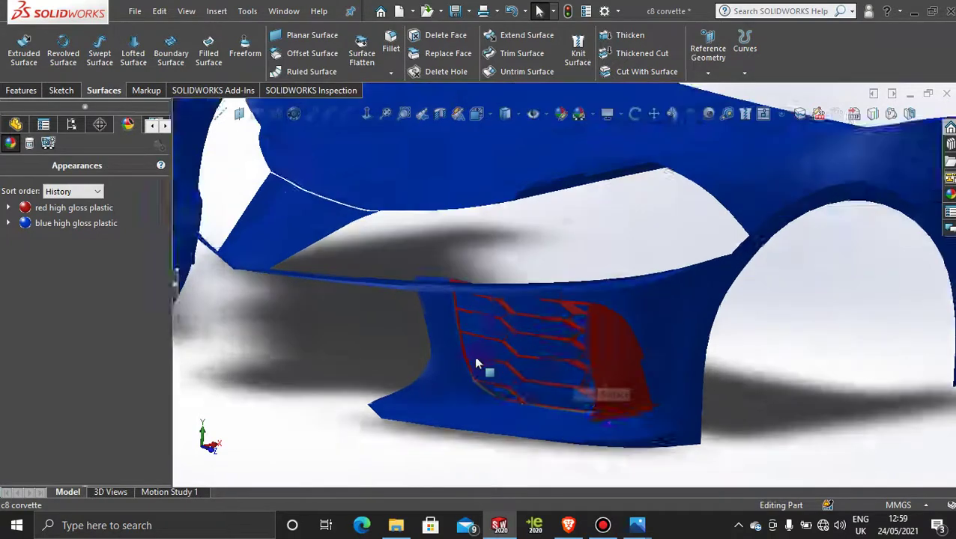
pyautogui.moveTo(687, 384); pyautogui.dragTo(549, 310, button='middle')
pyautogui.scroll(-2, 548, 306)
pyautogui.scroll(3, 606, 386)
pyautogui.scroll(-3, 621, 381)
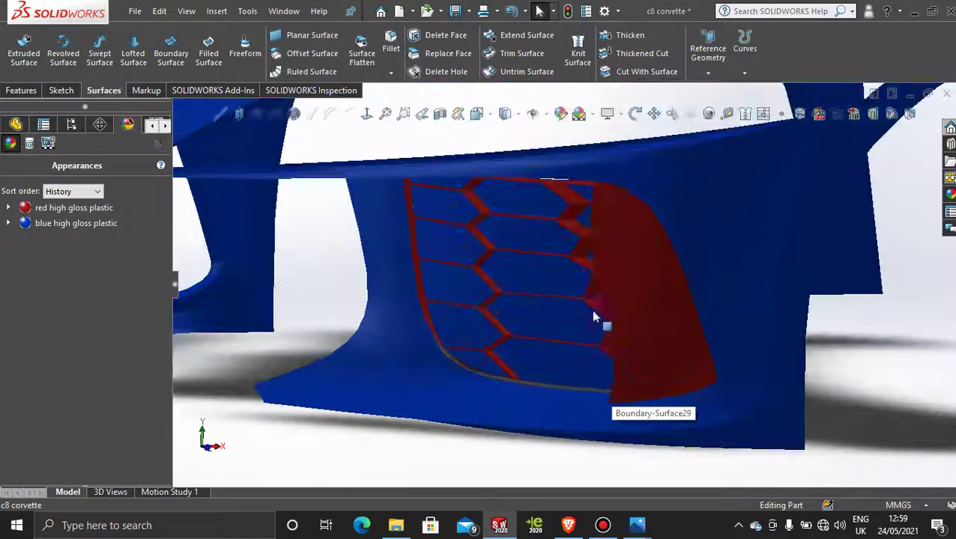
pyautogui.scroll(3, 431, 212)
pyautogui.scroll(-1, 352, 182)
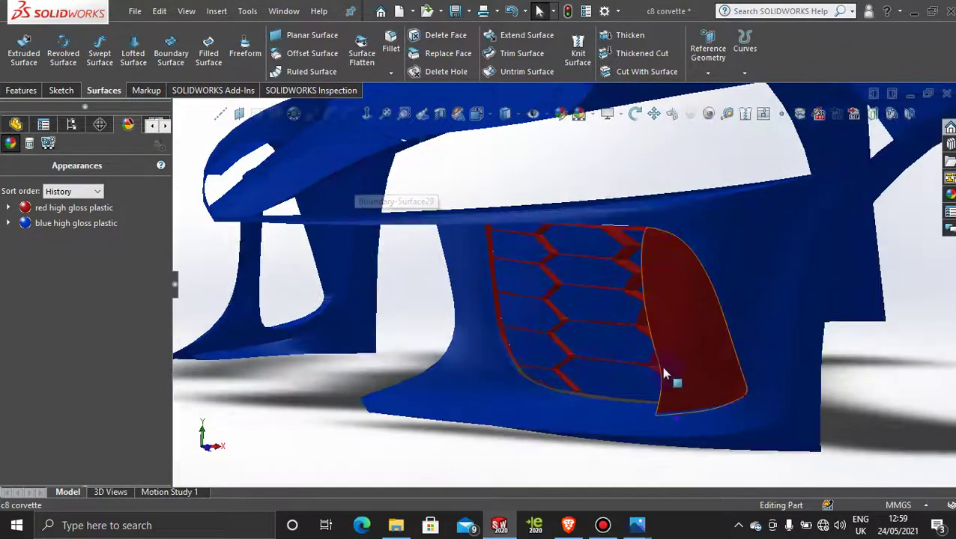
pyautogui.scroll(-3, 663, 379)
# - Switch to Photos to study the red Corvette reference picture's front bumper, and return to the SOLIDWORKS model
pyautogui.moveTo(637, 526)
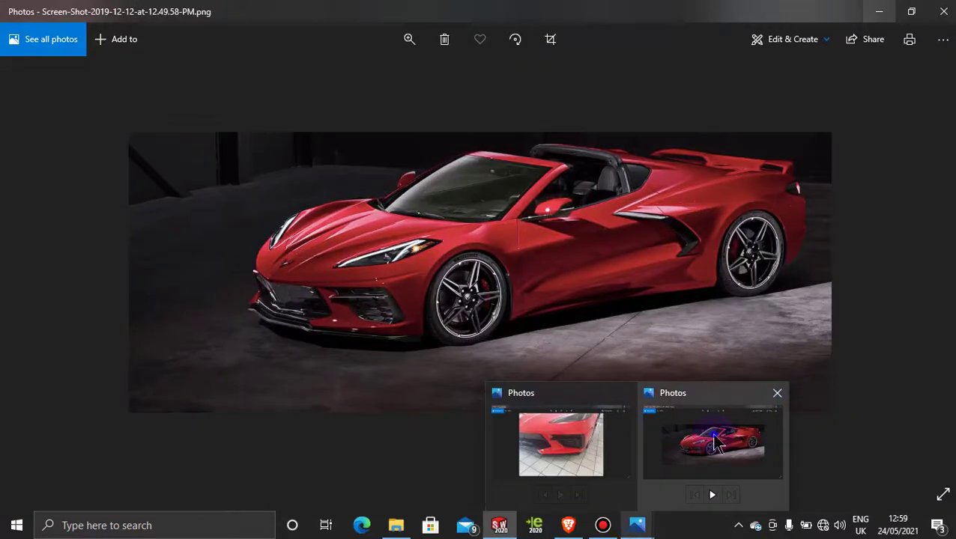
pyautogui.click(710, 491)
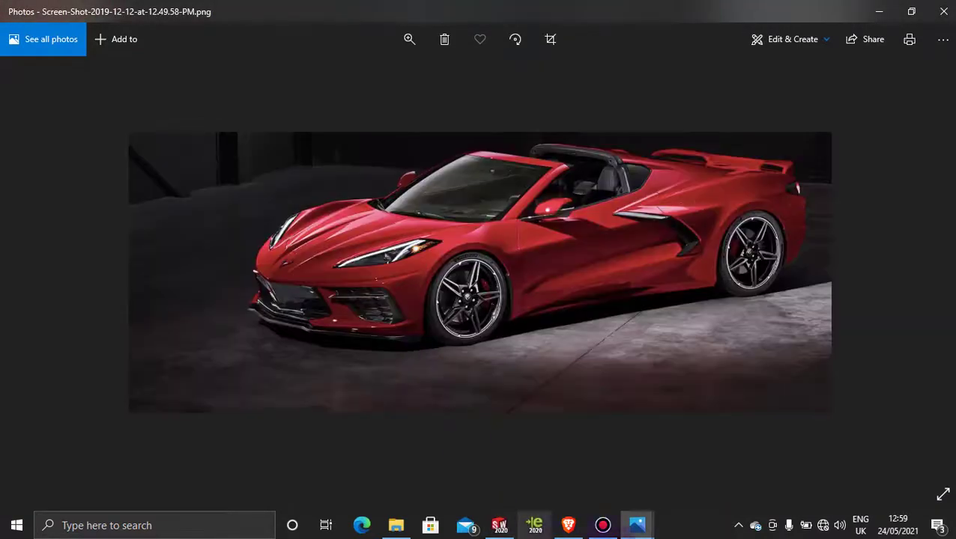
pyautogui.click(606, 525)
pyautogui.click(605, 525)
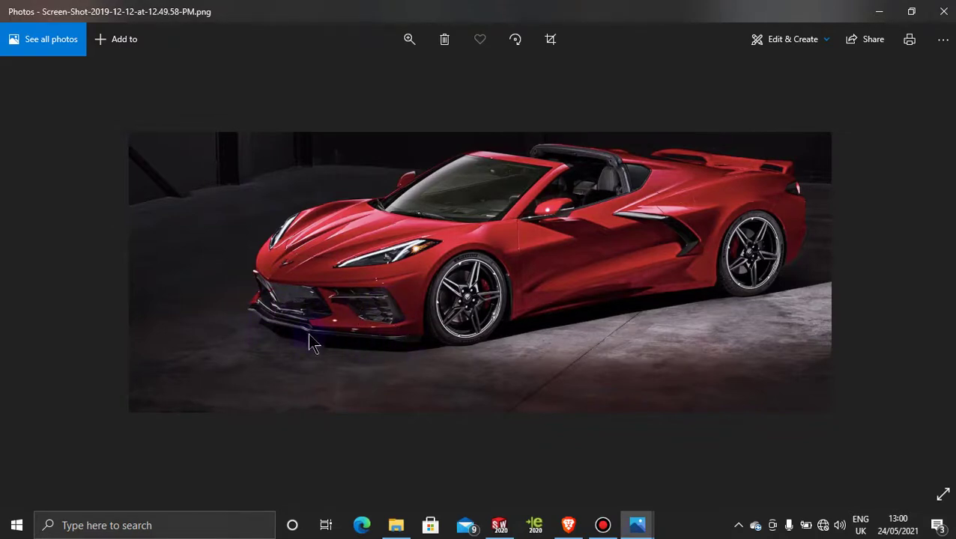
pyautogui.click(878, 11)
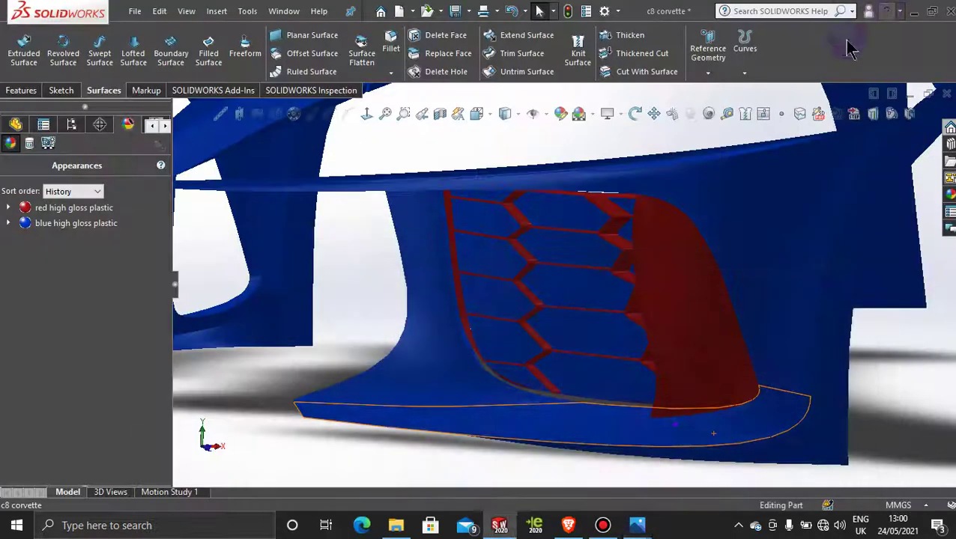